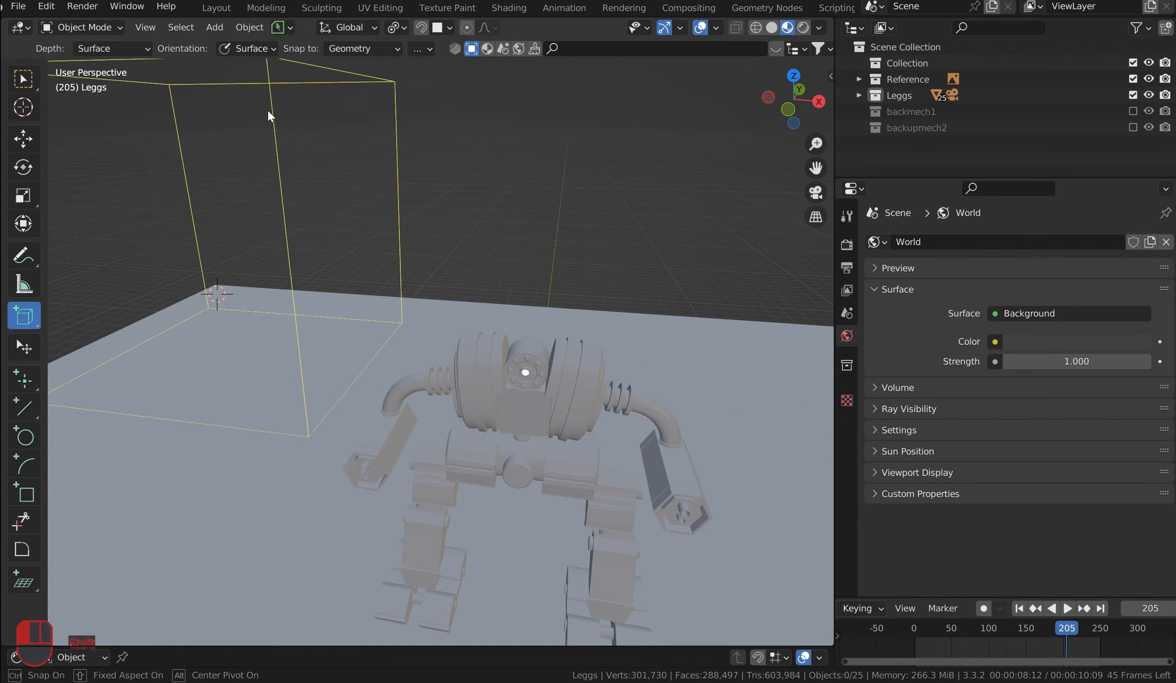
Step: Finish drawing a large box on the ground plane behind the mech, and return to the selection tool
left_click(268, 116)
scroll(337, 148, "down", 3)
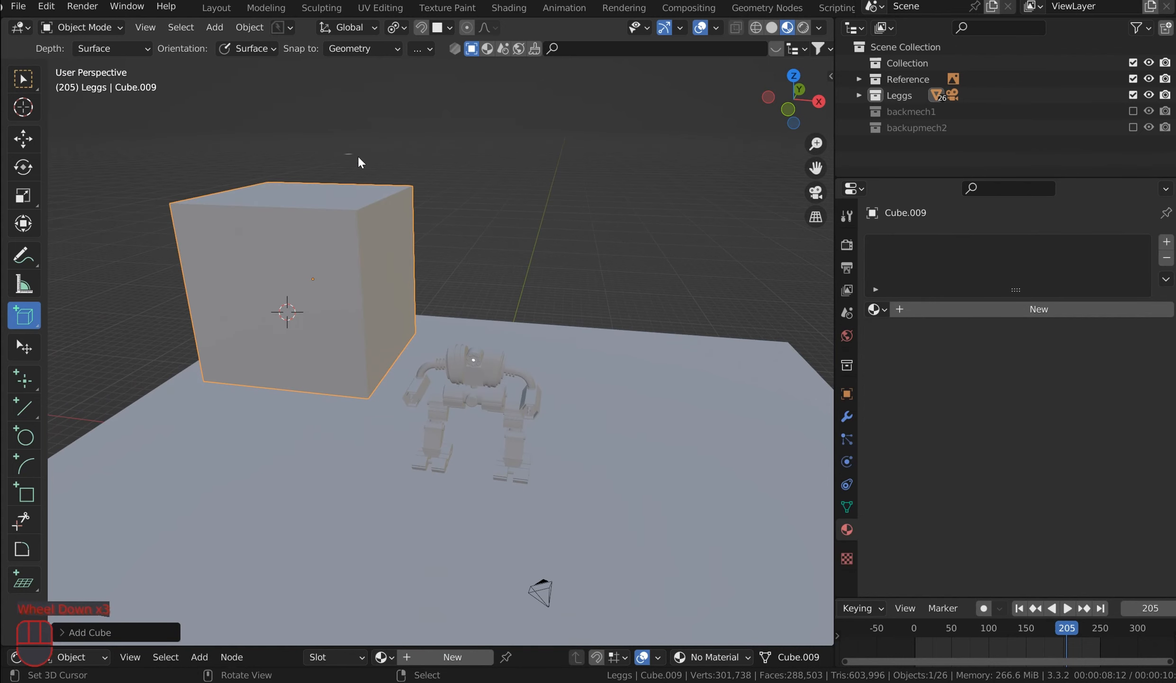
middle_click_drag(359, 161, 133, 117)
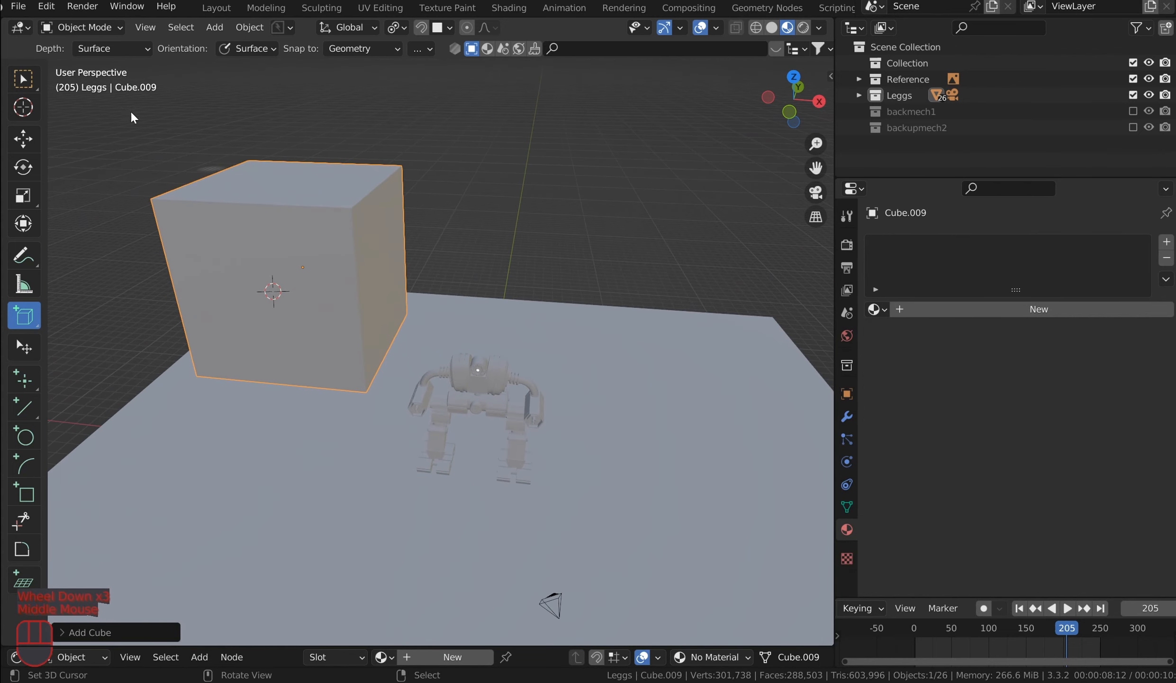
left_click(32, 81)
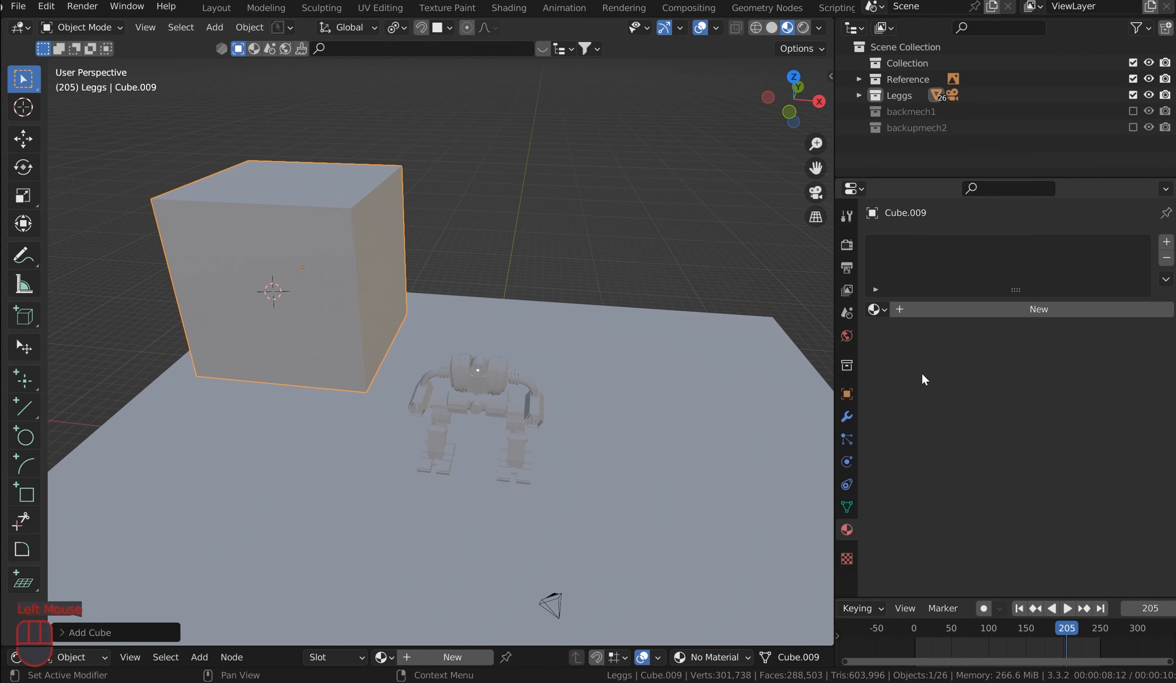
Step: Create a new material for the large box and locate the Material Library VX settings
left_click(1019, 307)
scroll(969, 356, "down", 9)
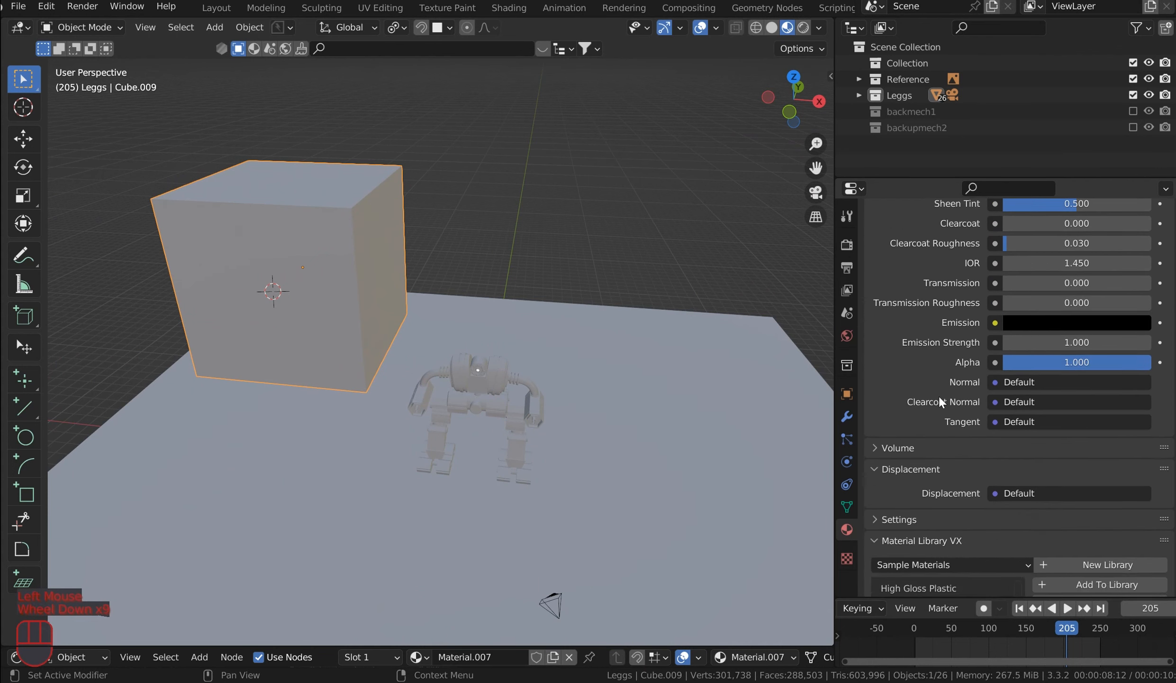
scroll(939, 396, "down", 4)
left_click(1020, 380)
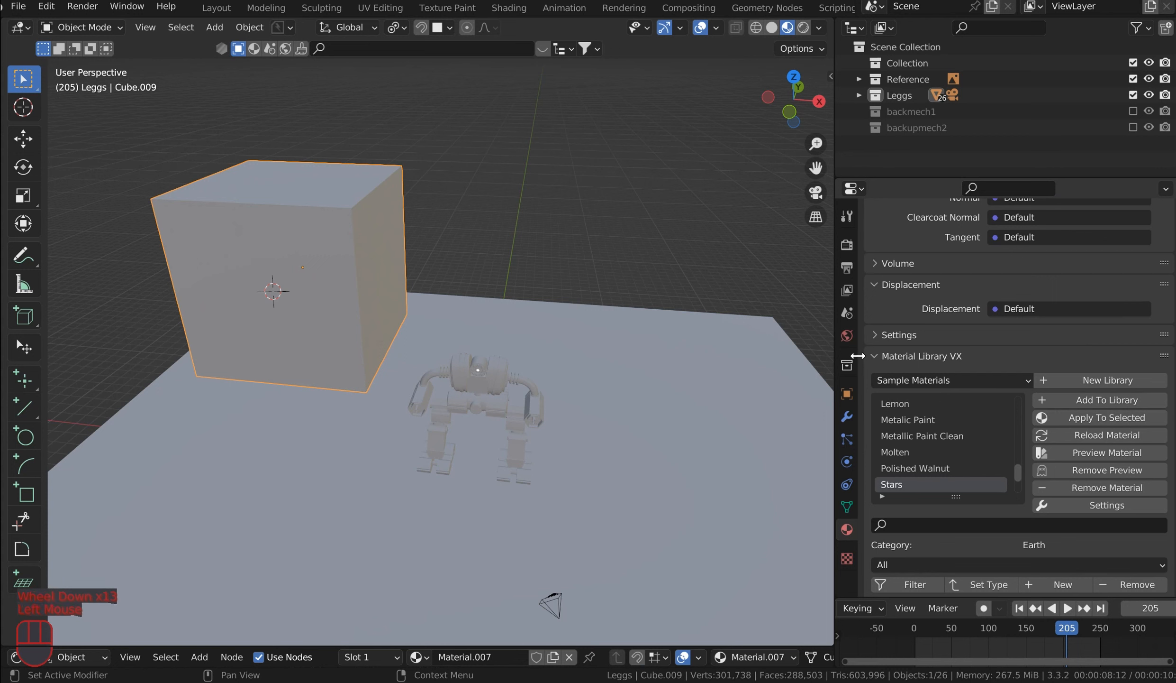
left_click(875, 356)
left_click(882, 521)
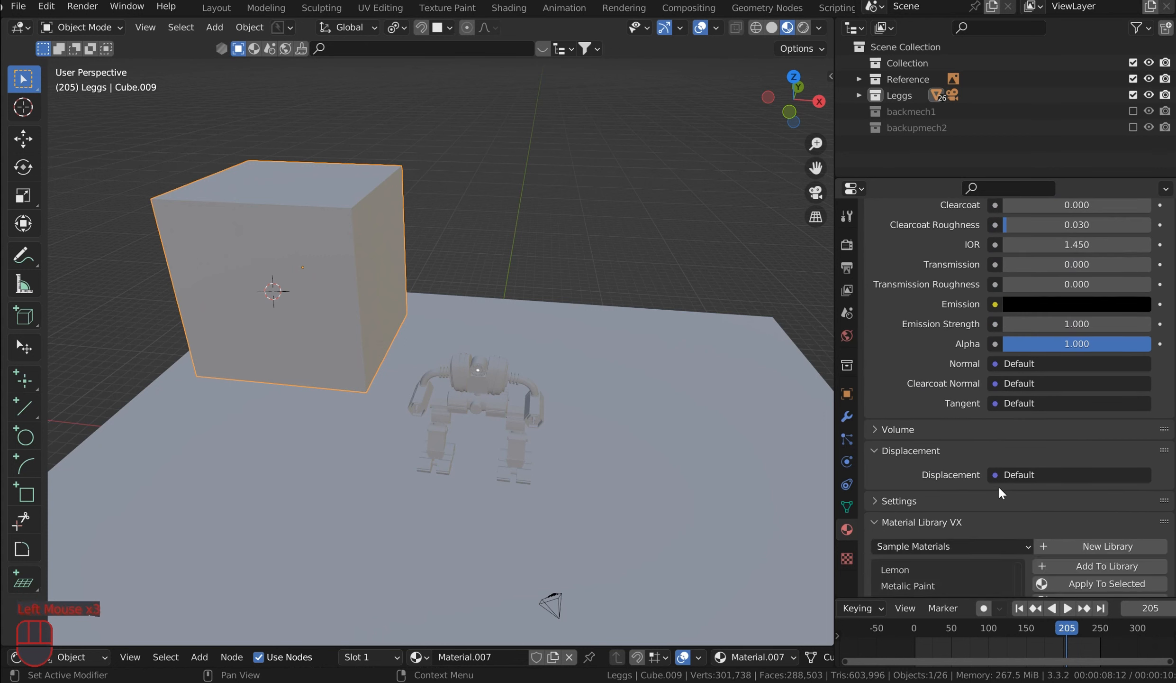
scroll(1000, 486, "down", 2)
Step: Apply the Building material from the Sample Materials library to the large box
left_click(1029, 470)
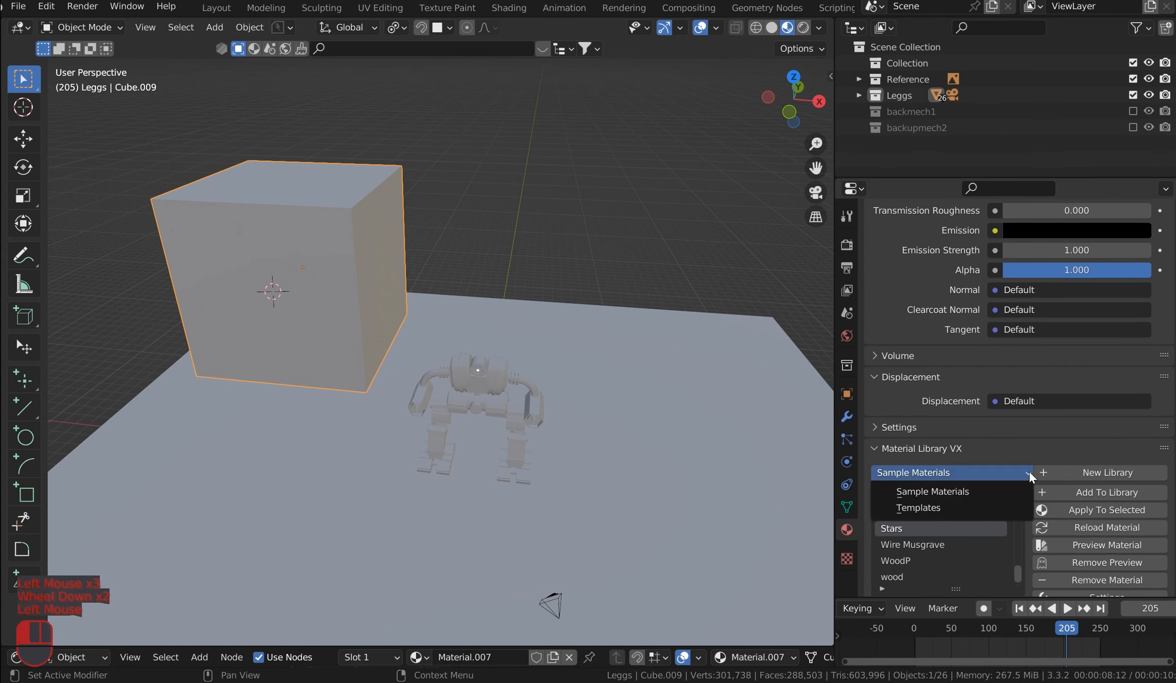
left_click(1008, 488)
left_click(1051, 426)
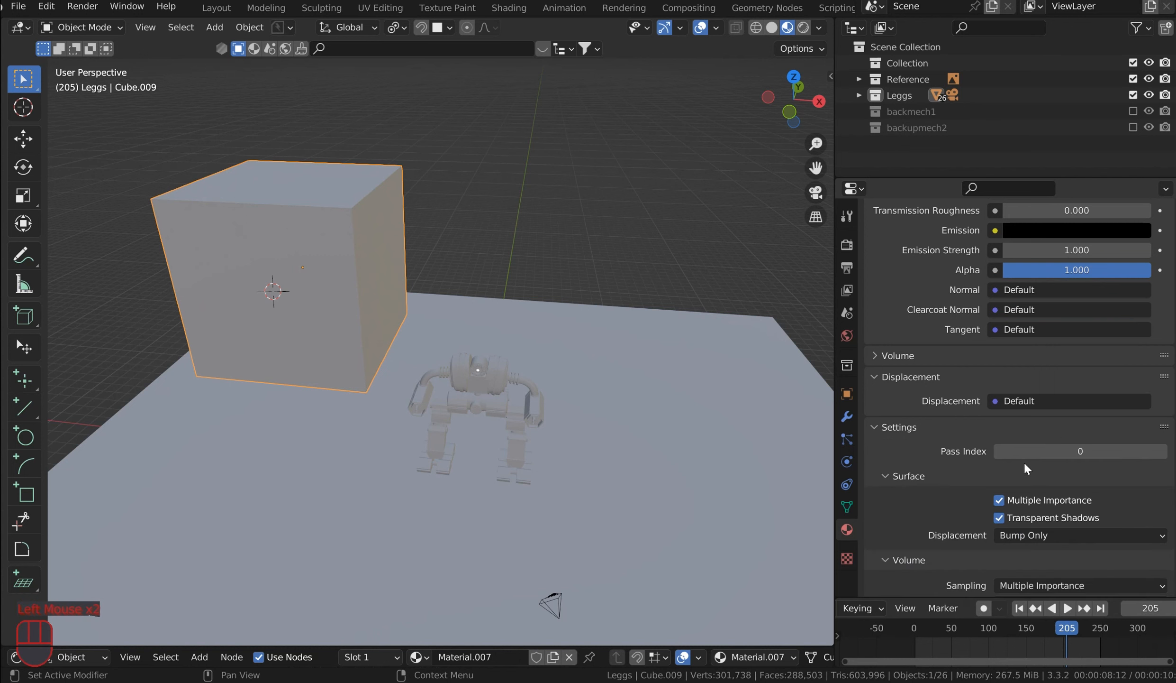
scroll(991, 436, "down", 2)
scroll(944, 521, "down", 8)
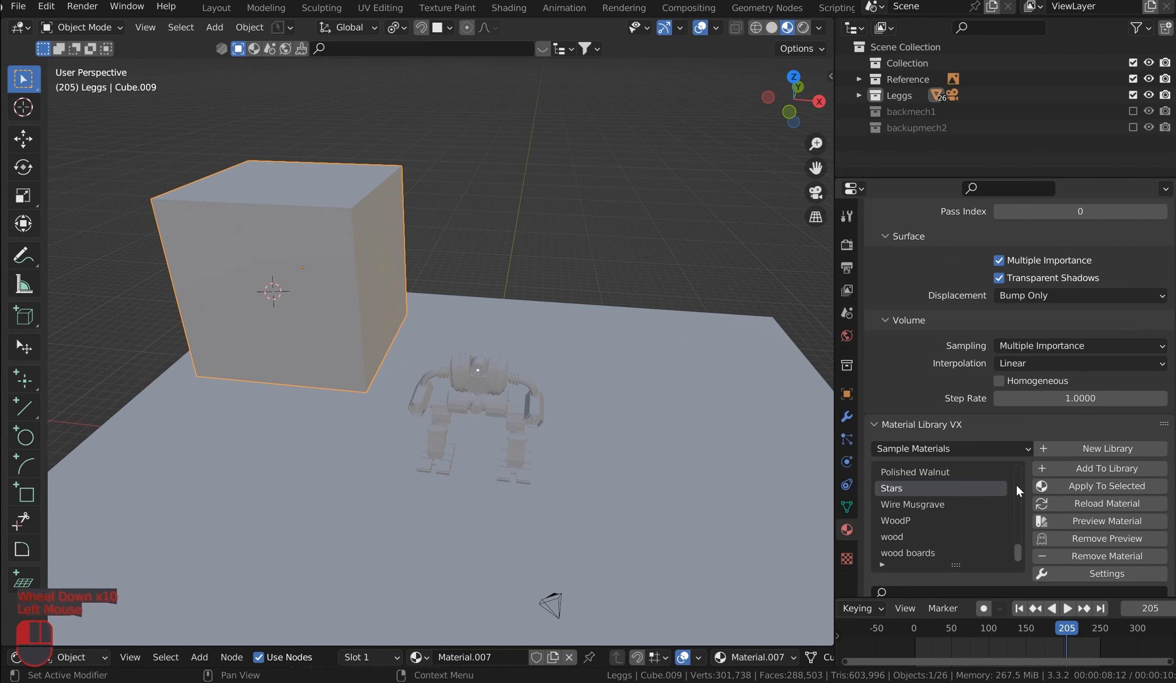
left_click_drag(1017, 484, 1008, 361)
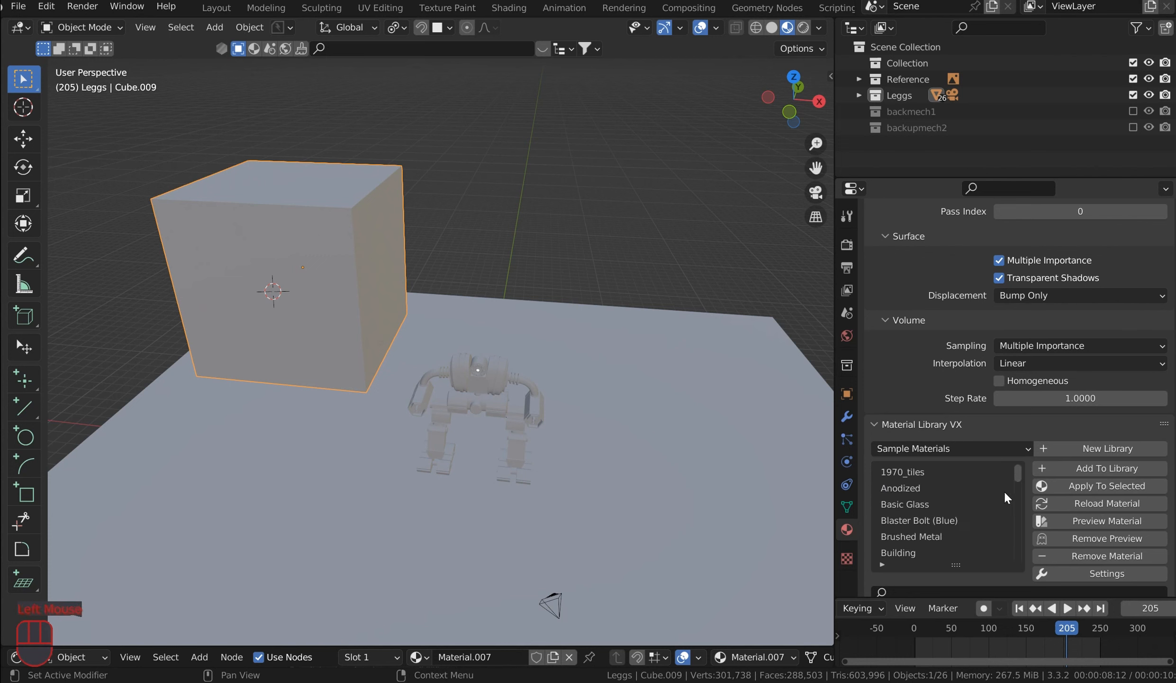
left_click(909, 552)
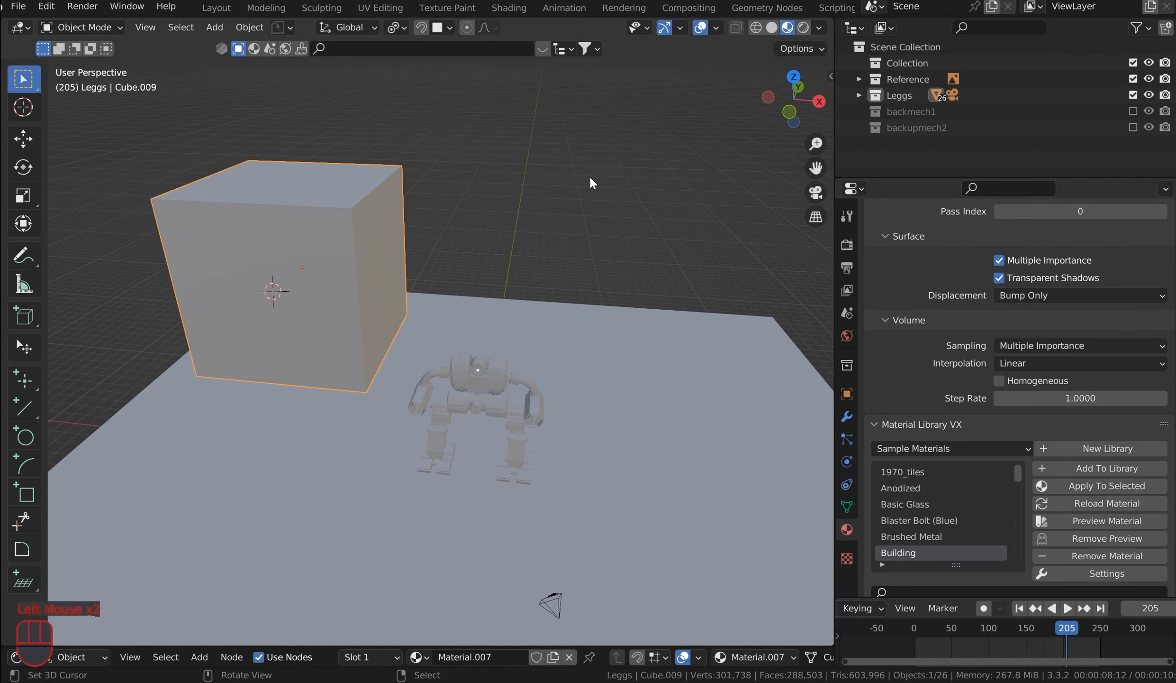
left_click(1100, 486)
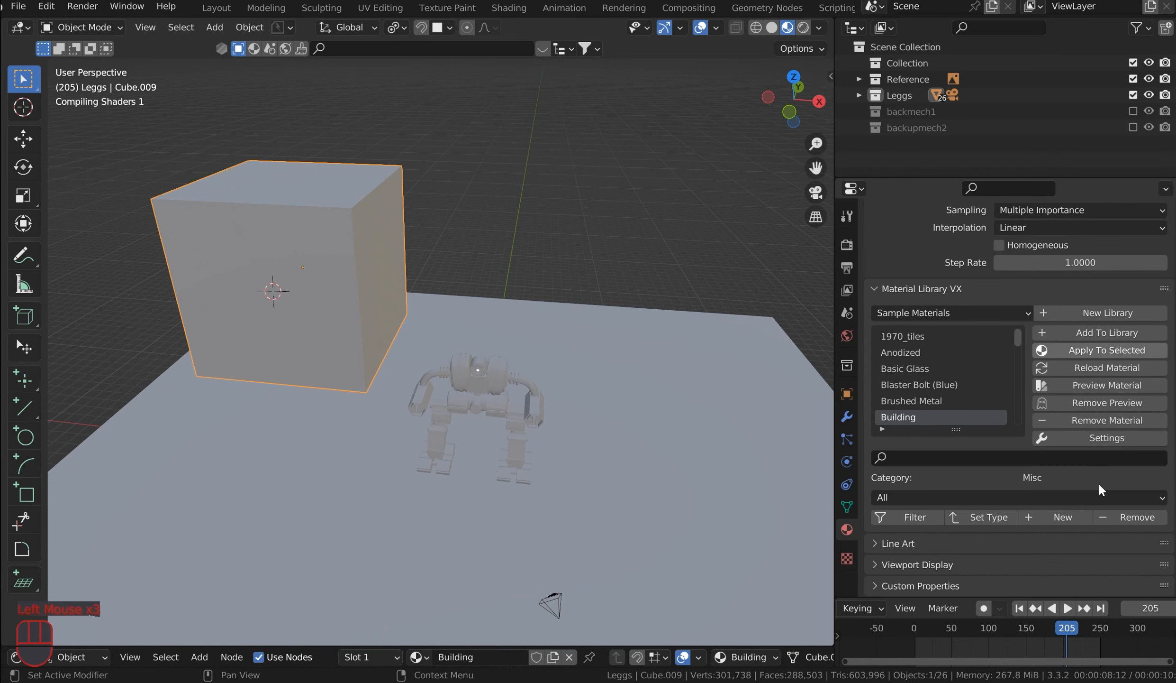
Step: Raise the box's top face about 8.5 m along Z to form a tower and check it through the camera
key("Tab")
right_click(332, 169)
key("g")
key("z")
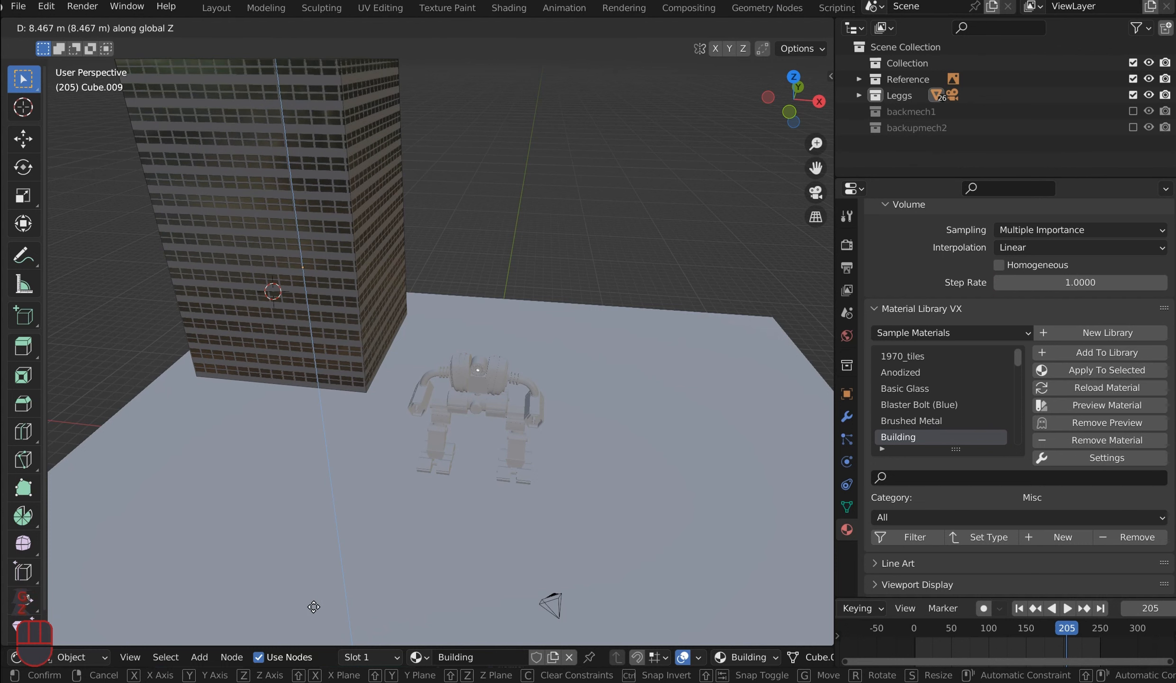
left_click(315, 587)
key("KP_0")
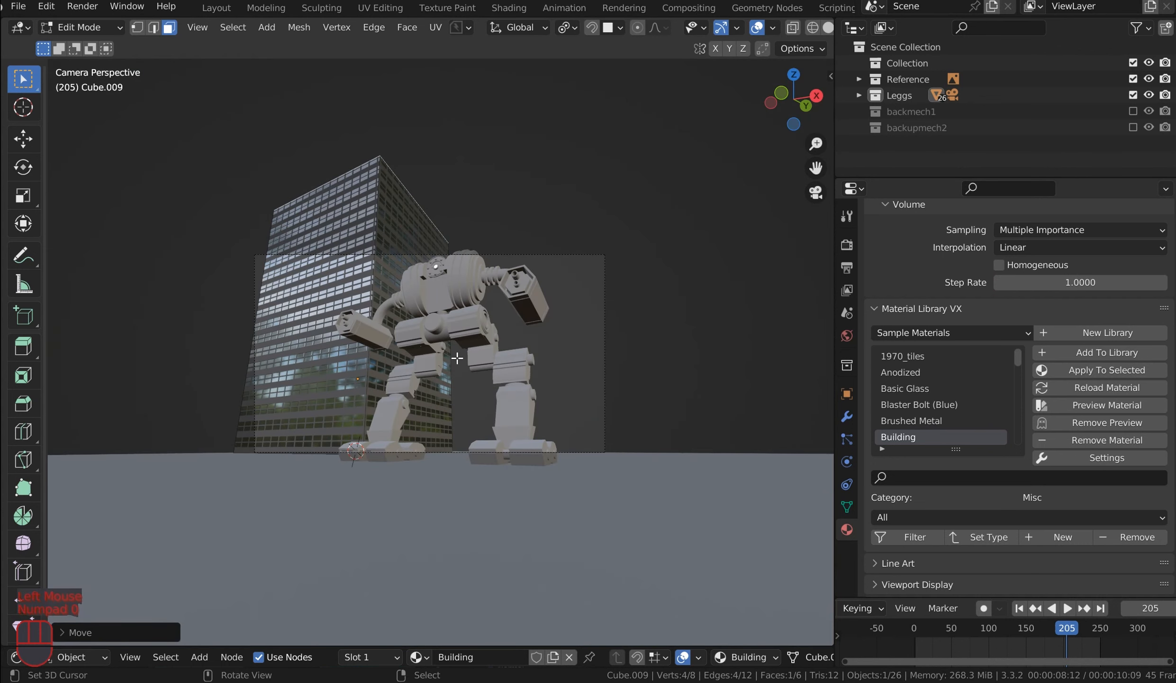
scroll(499, 331, "up", 4)
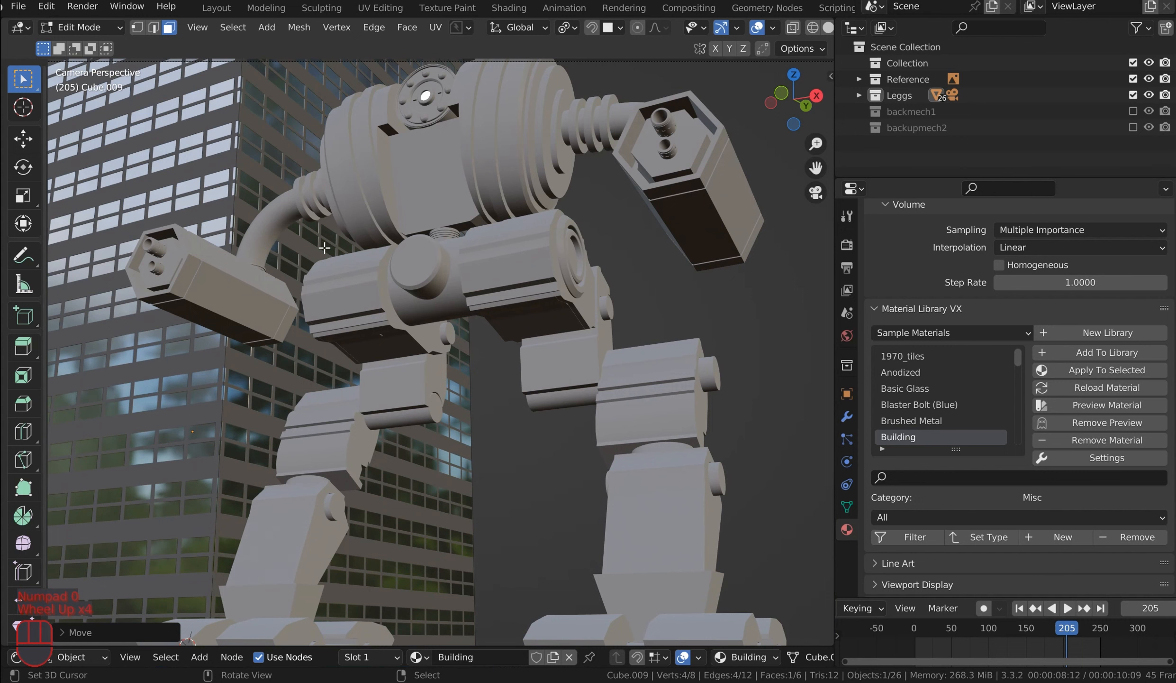
key("Tab")
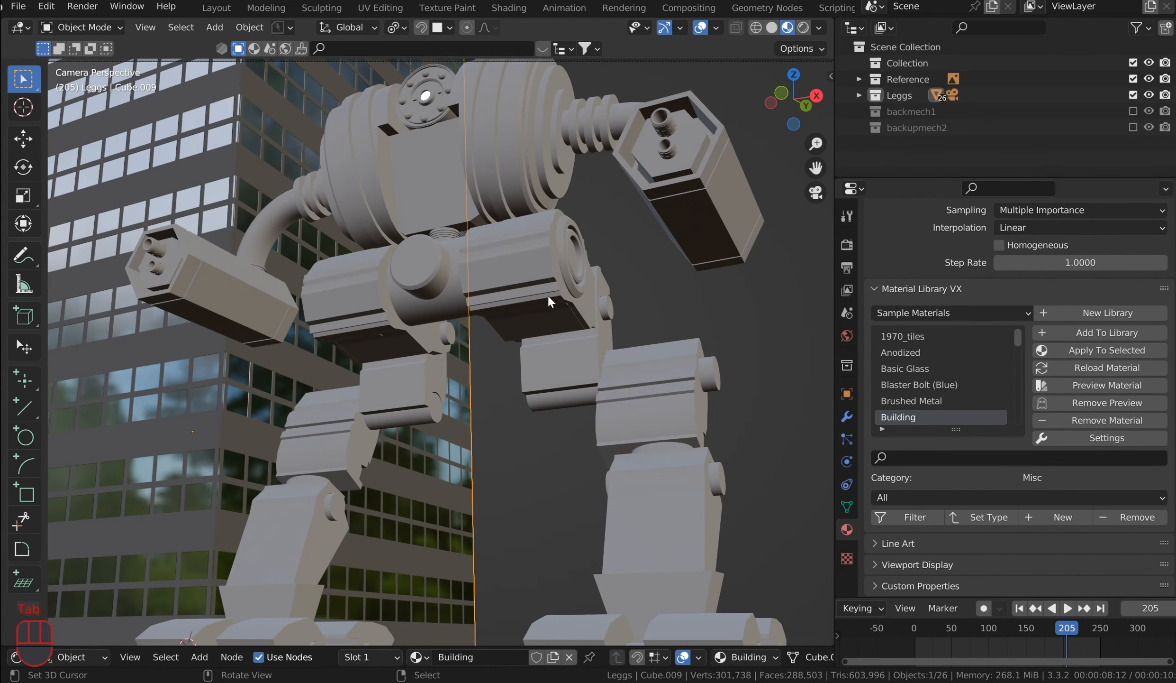
scroll(550, 258, "down", 3)
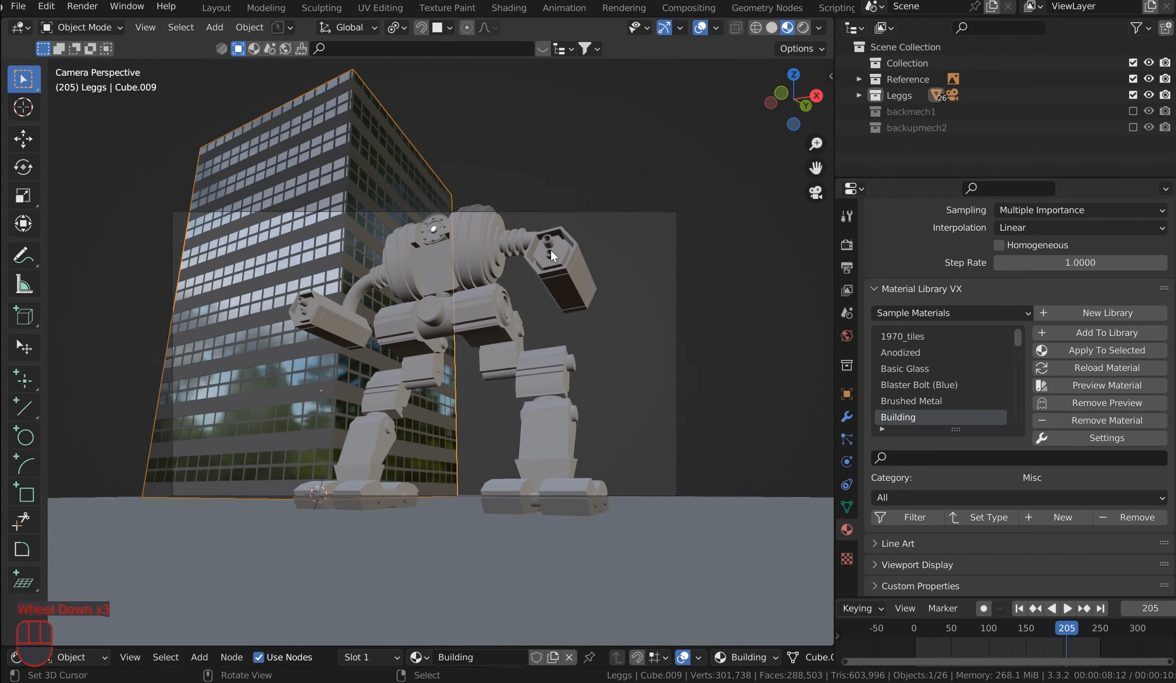
Step: Add a second box on the ground plane behind the mech, beside the textured tower
middle_click_drag(529, 208, 84, 200)
left_click(30, 313)
left_click(23, 315)
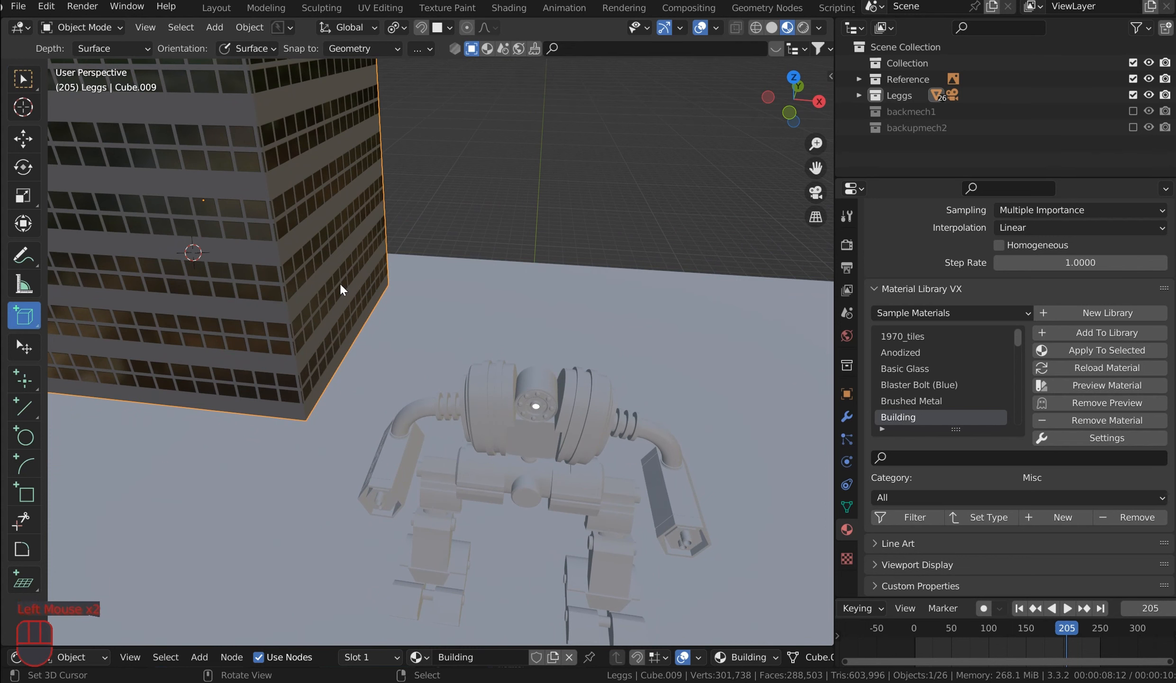
left_click_drag(461, 281, 659, 338)
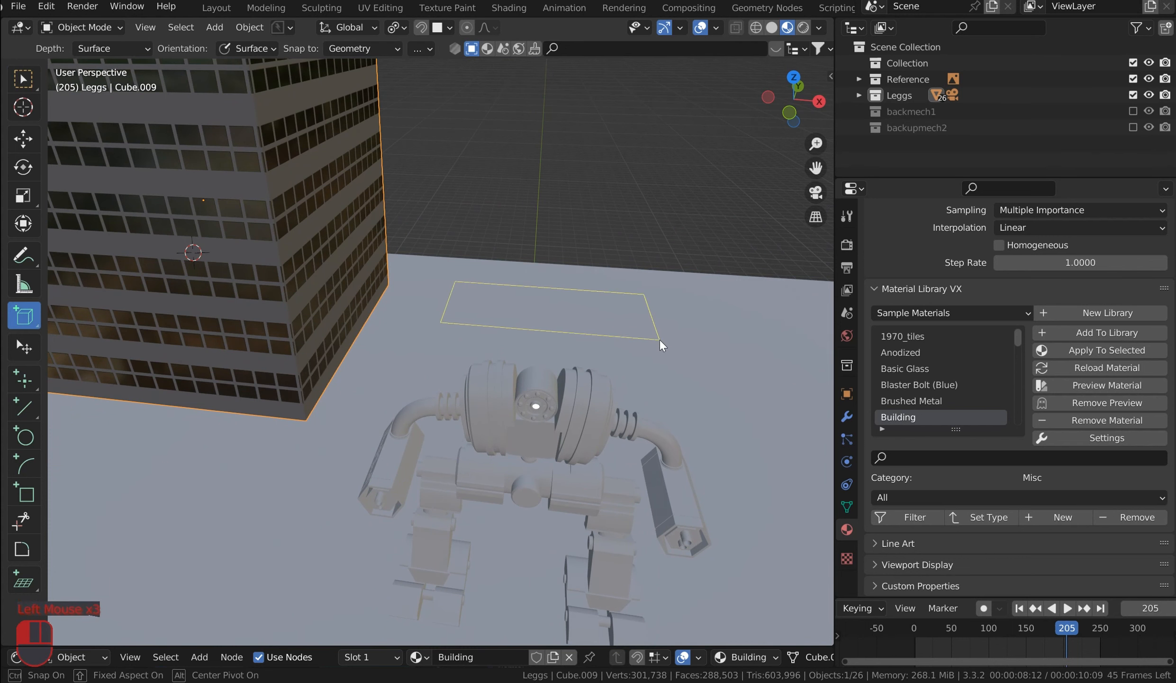
left_click(669, 117)
Step: Add a larger box on the ground plane, on the opposite side of the mech from the tower
middle_click_drag(694, 296, 540, 226, "shift")
scroll(545, 247, "down", 3)
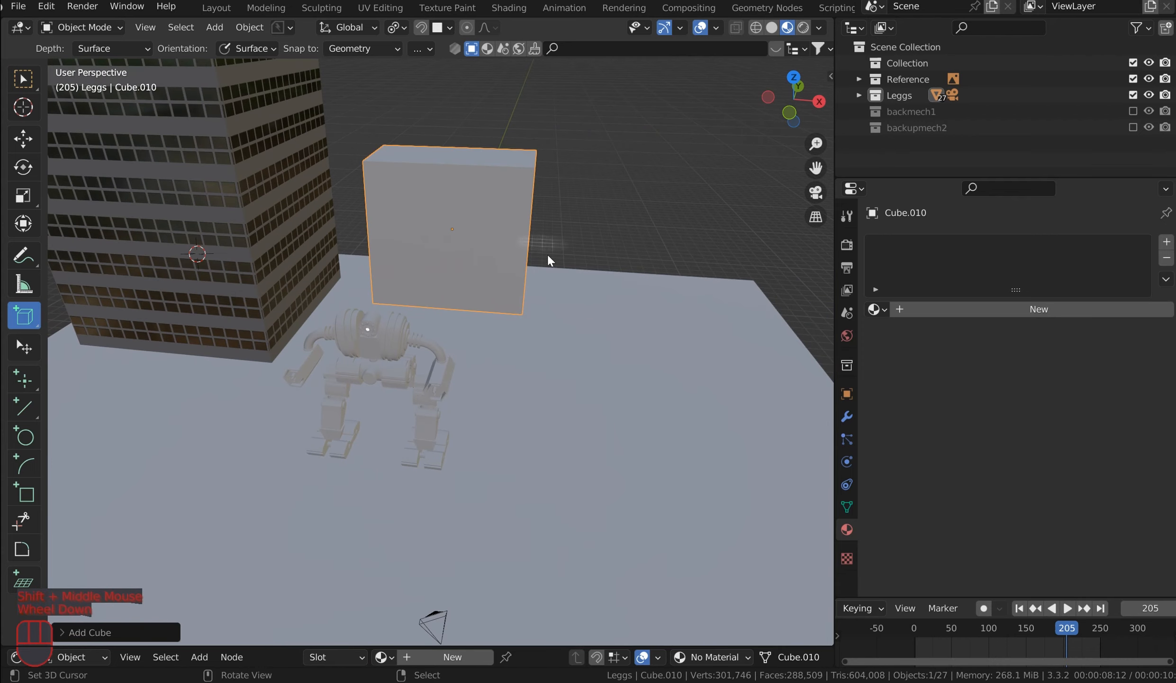
left_click(551, 379)
left_click_drag(551, 381, 675, 284)
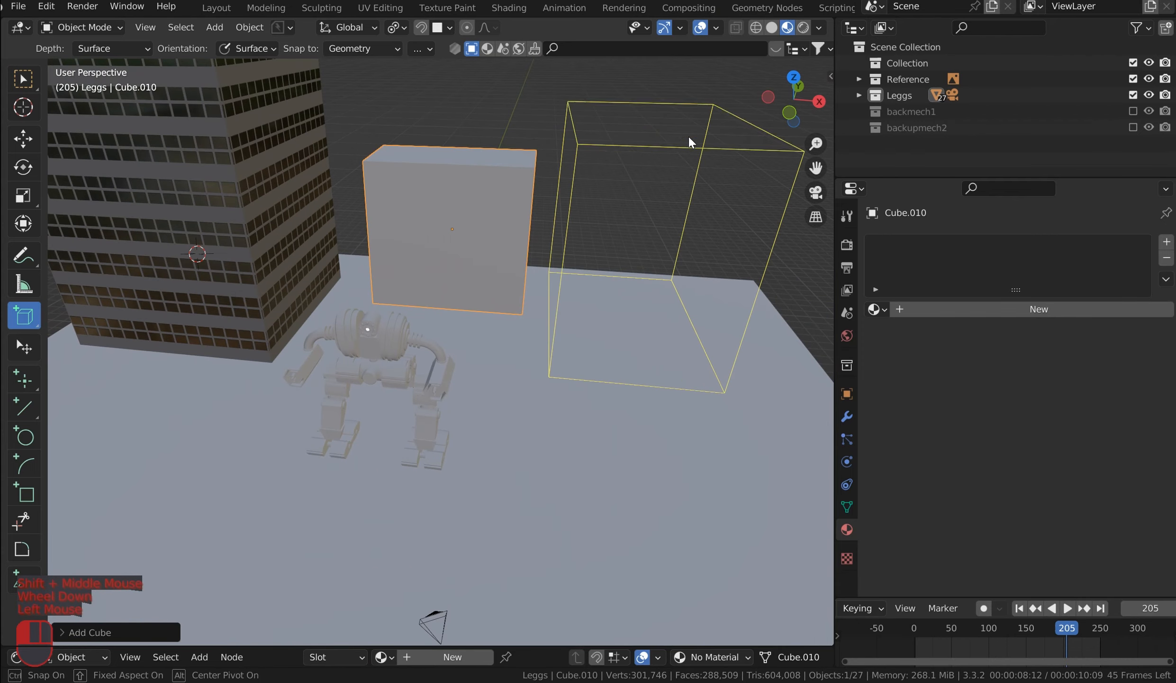
left_click(688, 98)
Step: Add a small box between the tower and the mech, plus a tall narrow box in front of the second building
middle_click_drag(385, 227, 384, 285)
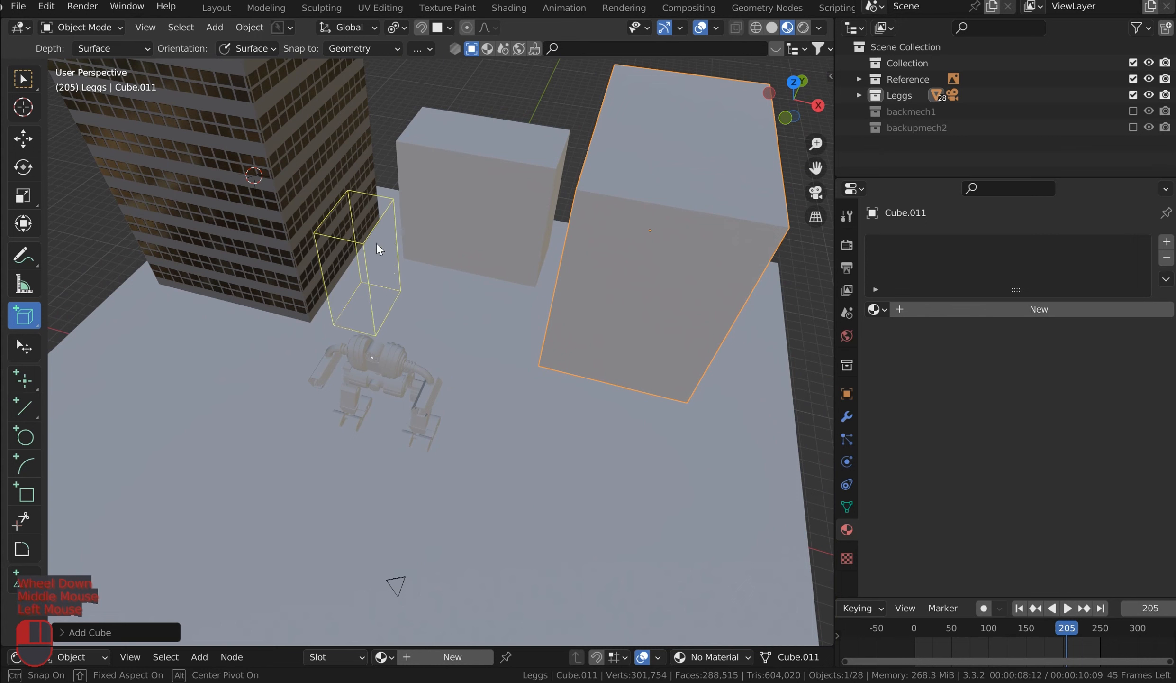
left_click(376, 242)
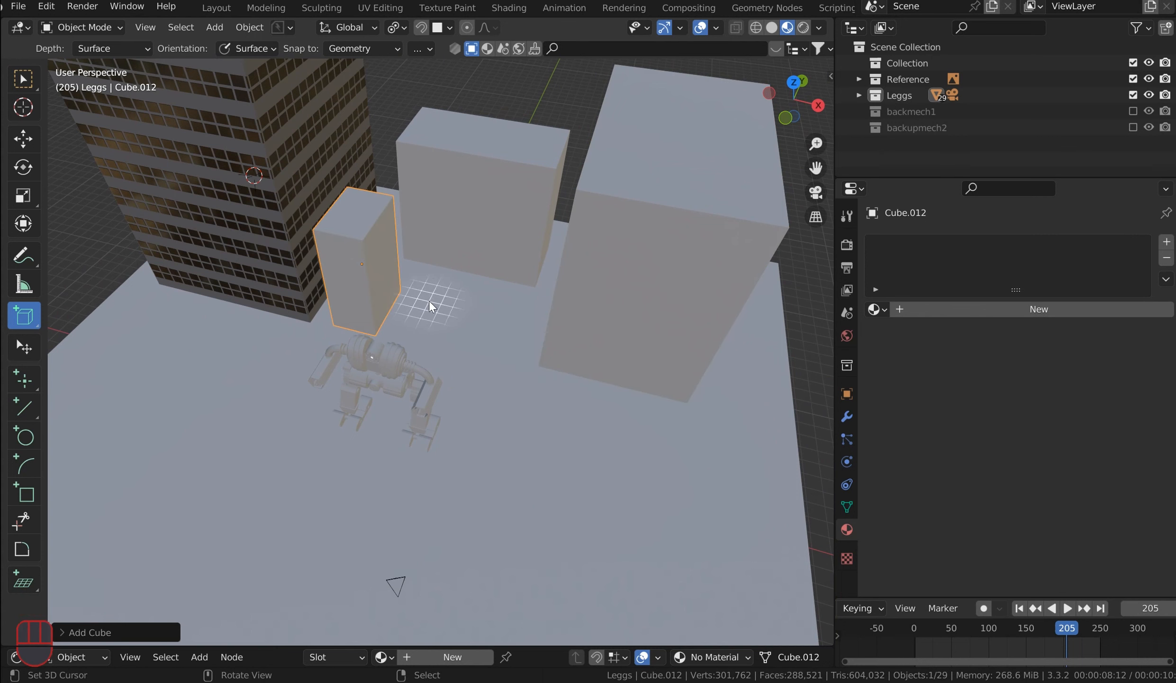
left_click_drag(428, 303, 417, 329)
left_click_drag(476, 354, 476, 359)
left_click(452, 109)
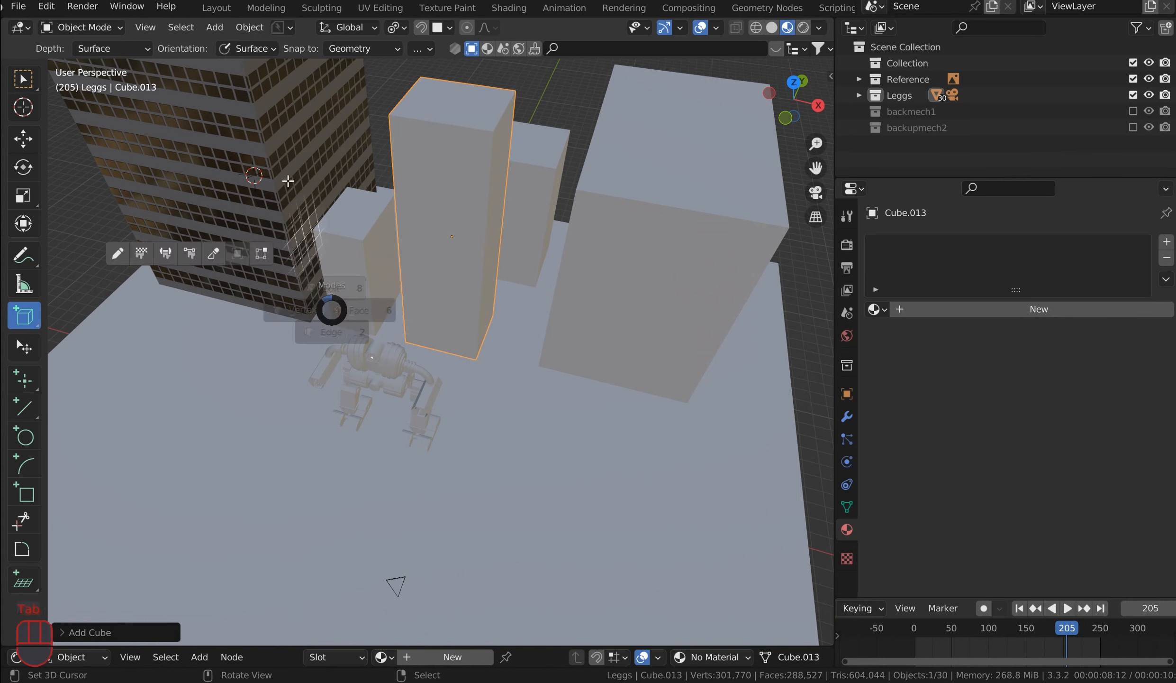
Step: Select the four plain boxes with the textured tower as active object, and link its Building material to them
key("Tab")
left_click(20, 84)
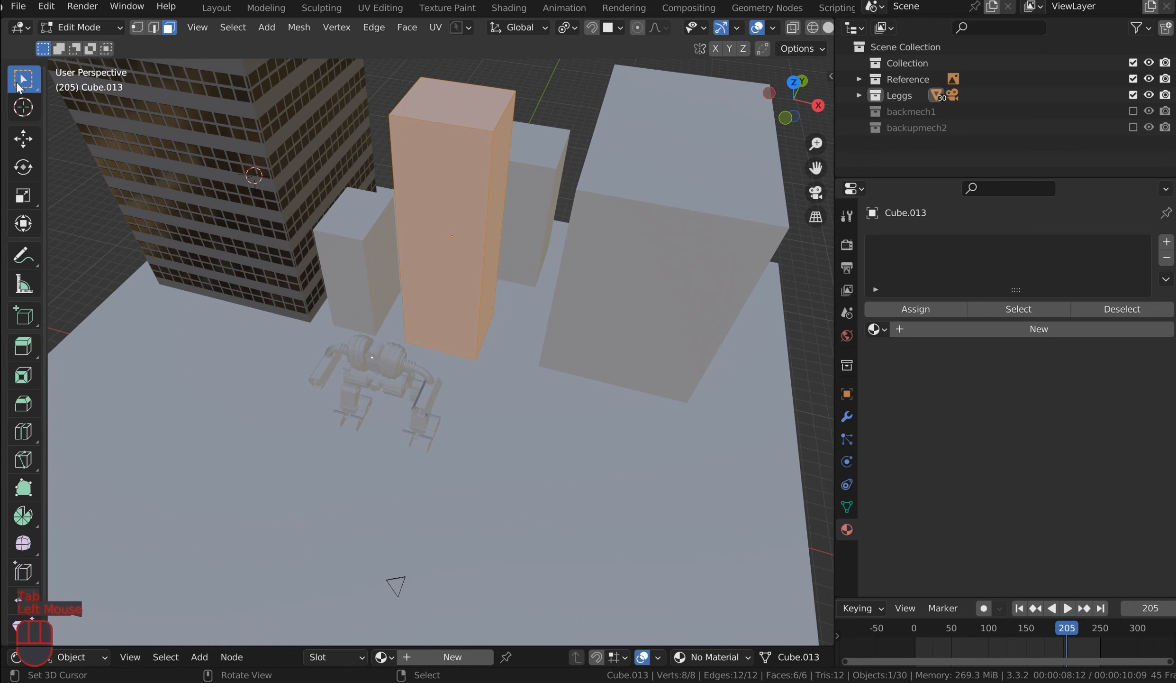
right_click(355, 244)
key("Tab")
key("Tab")
key("Tab")
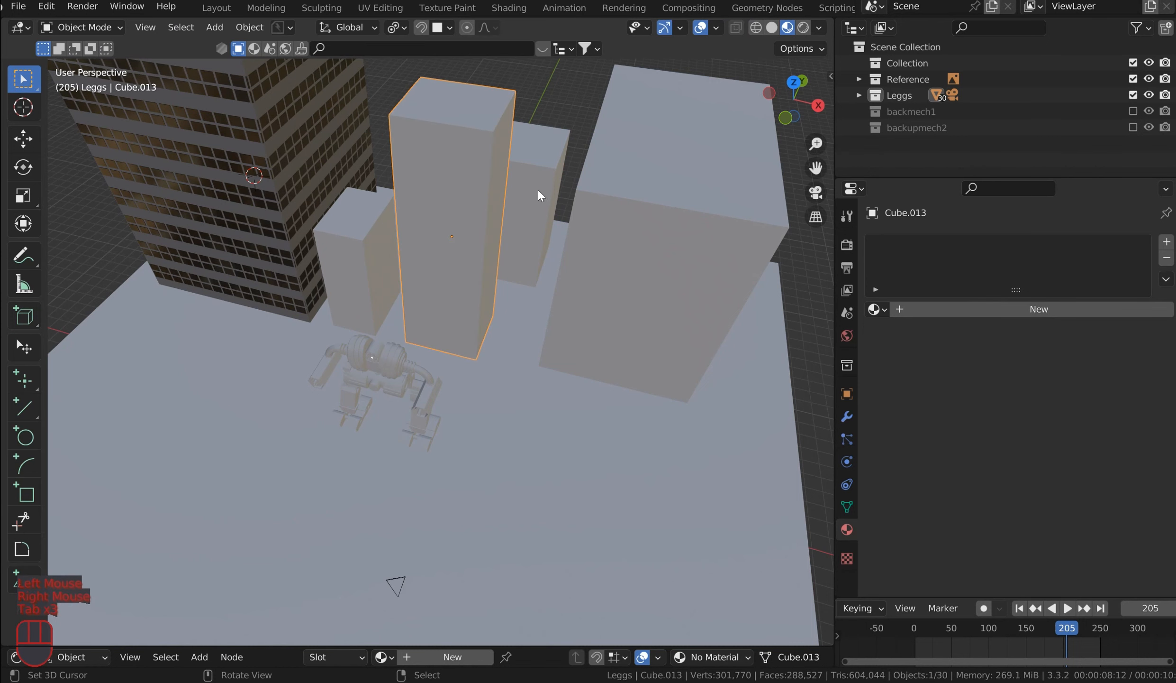
right_click(538, 189)
right_click(584, 234, "shift")
right_click(422, 230, "shift")
right_click(368, 225, "shift")
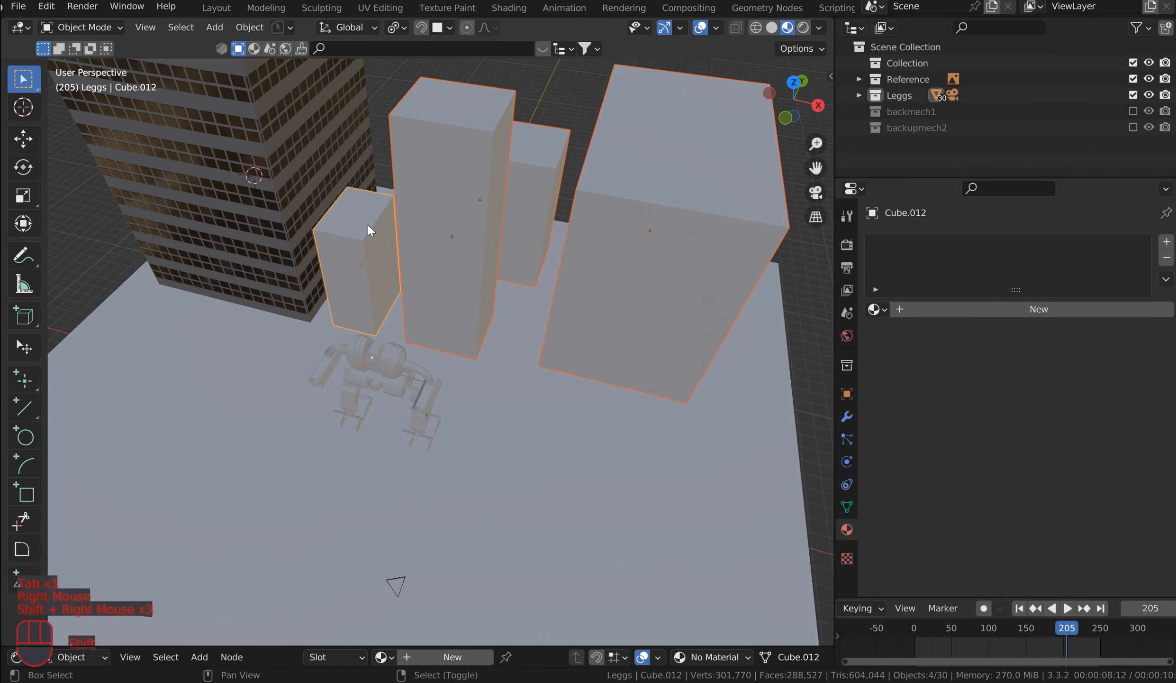
right_click(267, 141, "shift")
key("ctrl+l")
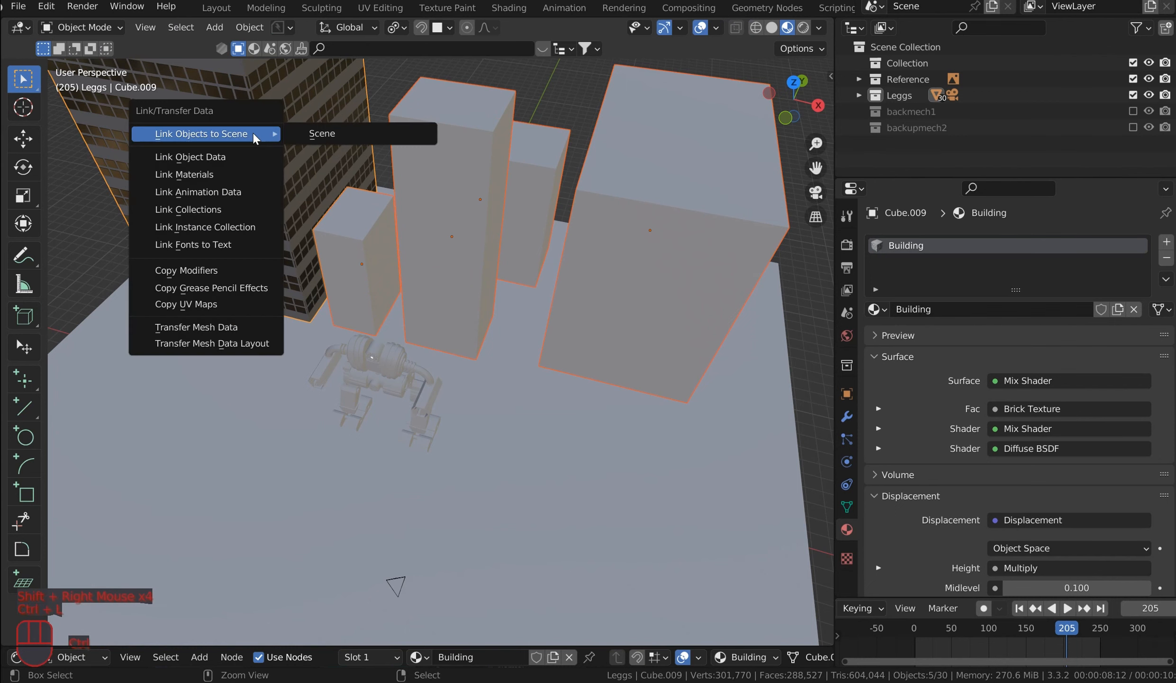
left_click(238, 176)
Step: Select the tall narrow building in camera view and enlarge the Shader Editor to show its Building material nodes
middle_click_drag(553, 322, 564, 269)
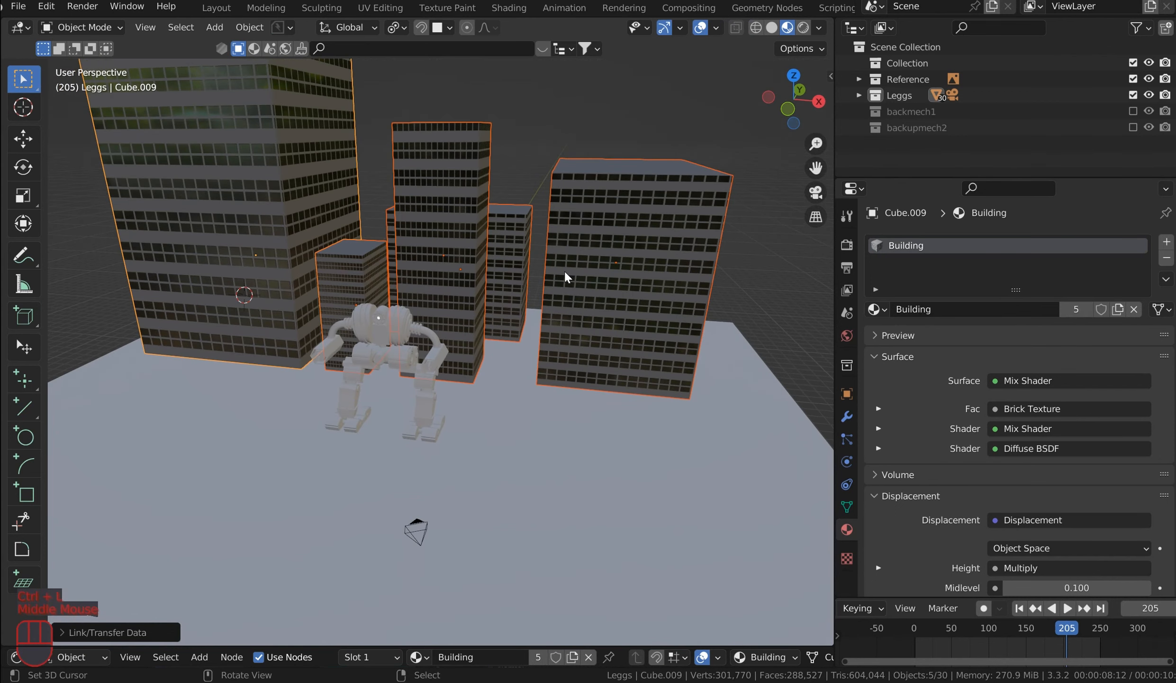
key("KP_0")
scroll(661, 325, "up", 4)
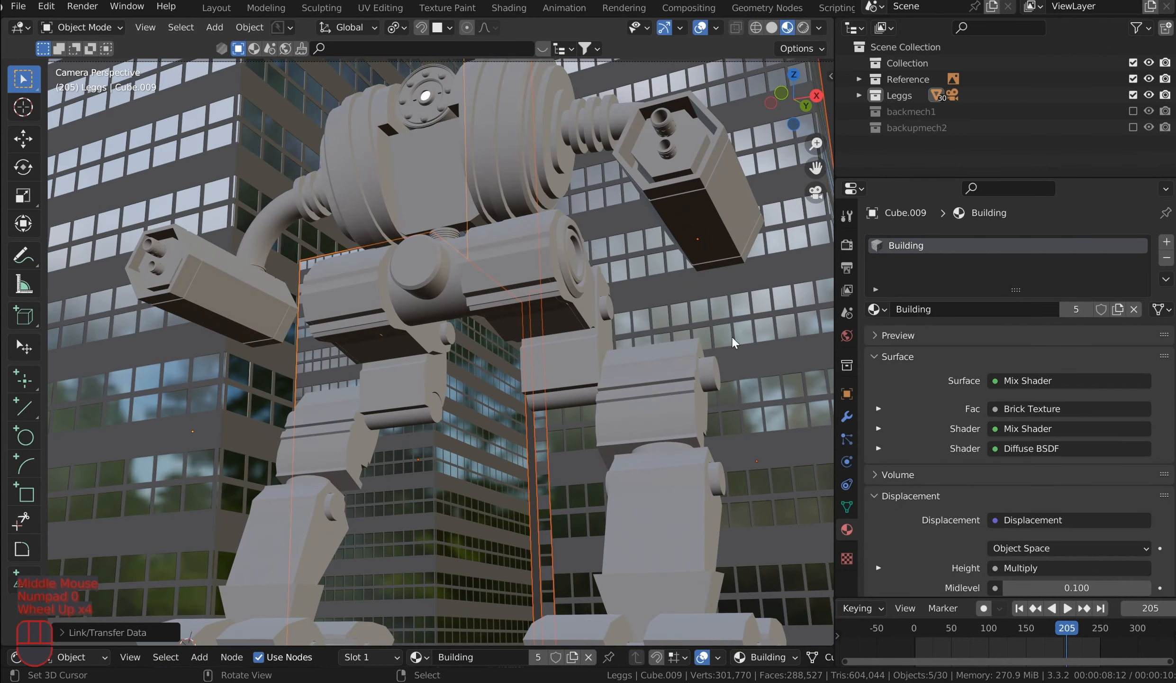
right_click(757, 274)
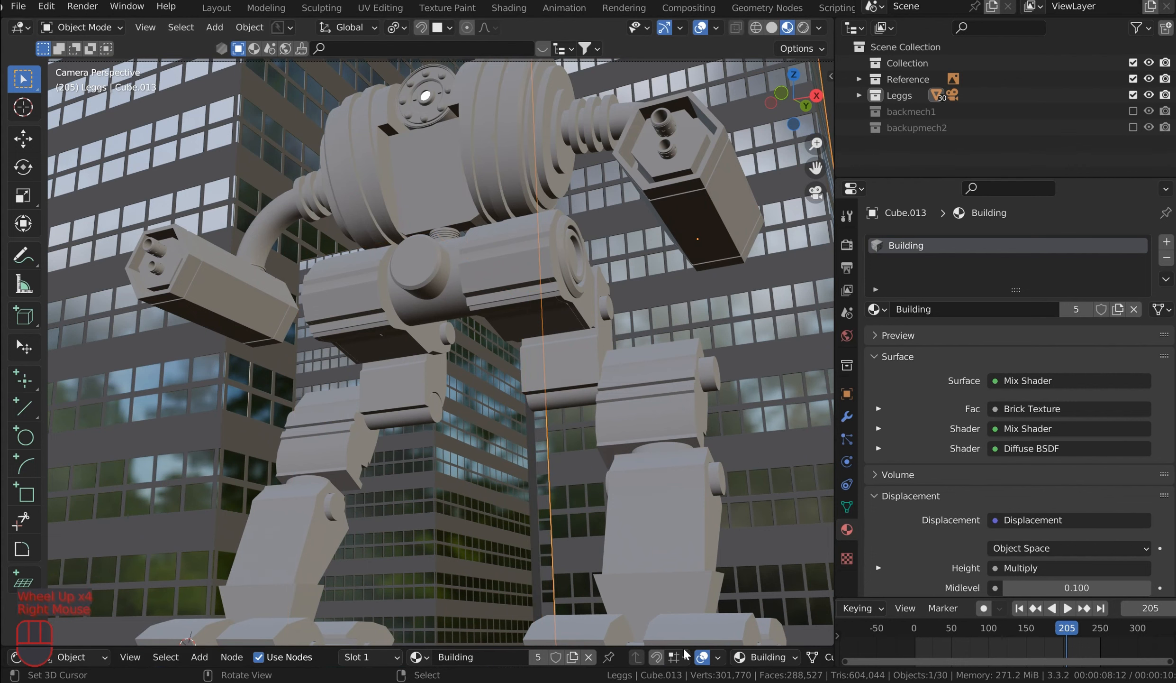
left_click_drag(682, 647, 682, 268)
scroll(616, 426, "down", 2)
middle_click_drag(592, 412, 693, 435)
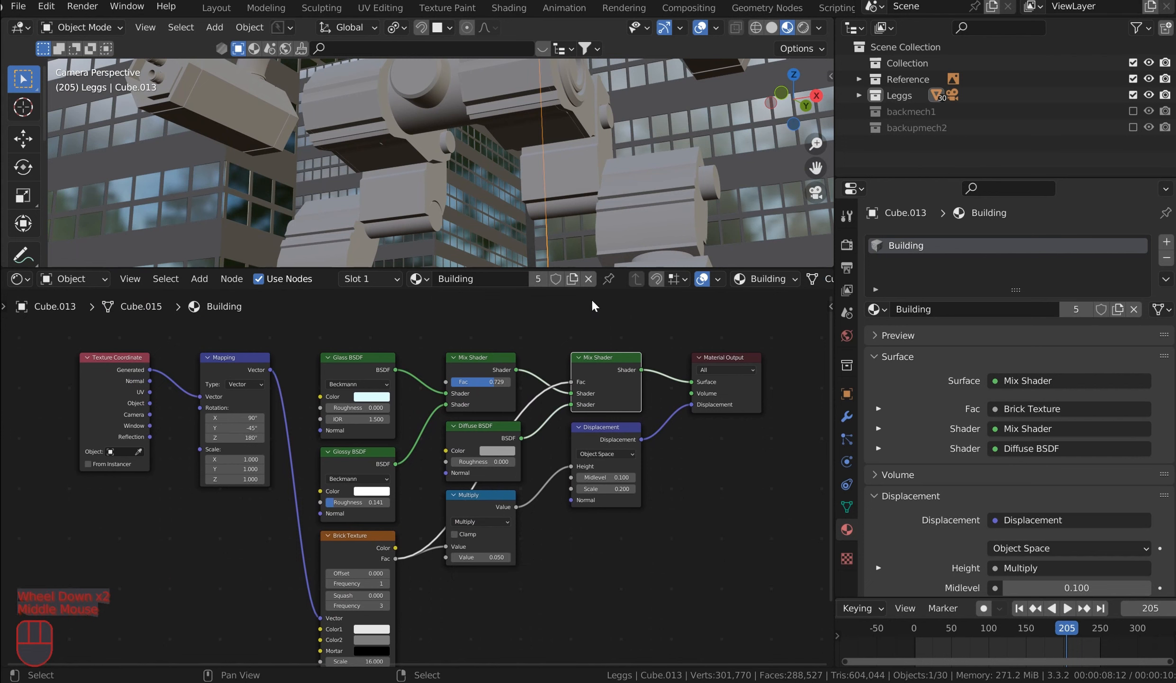
middle_click_drag(591, 300, 621, 295)
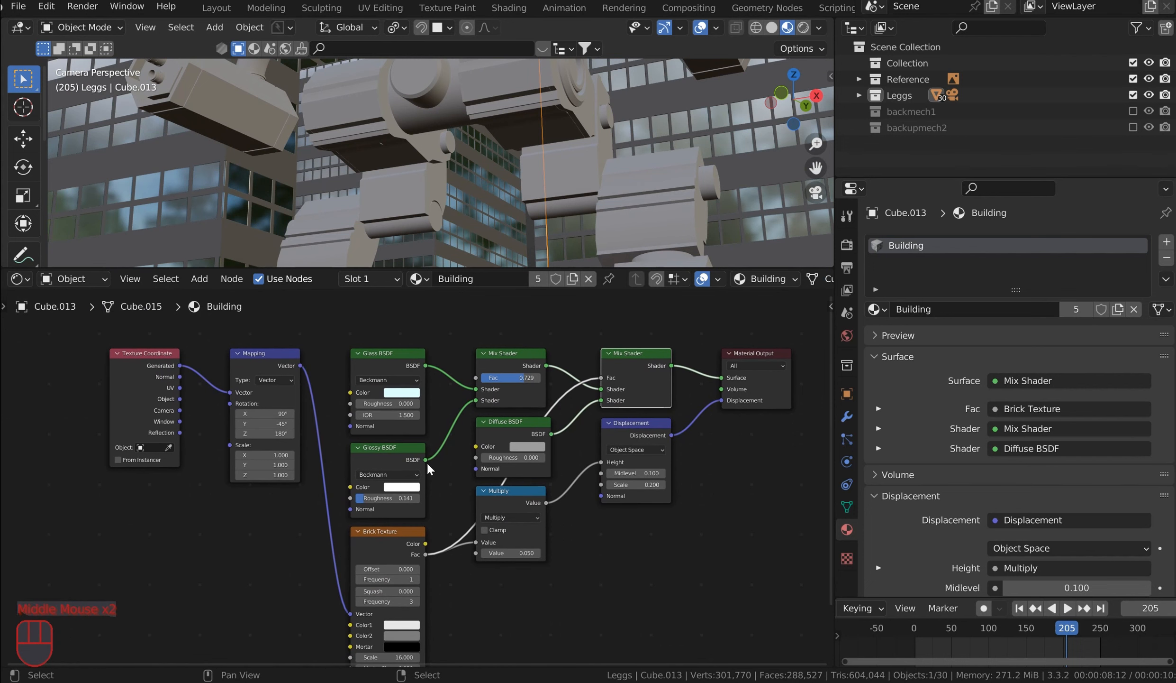
Step: Set the Glossy BSDF roughness of the Building material to 0.234
scroll(594, 177, "up", 4)
scroll(569, 180, "down", 2)
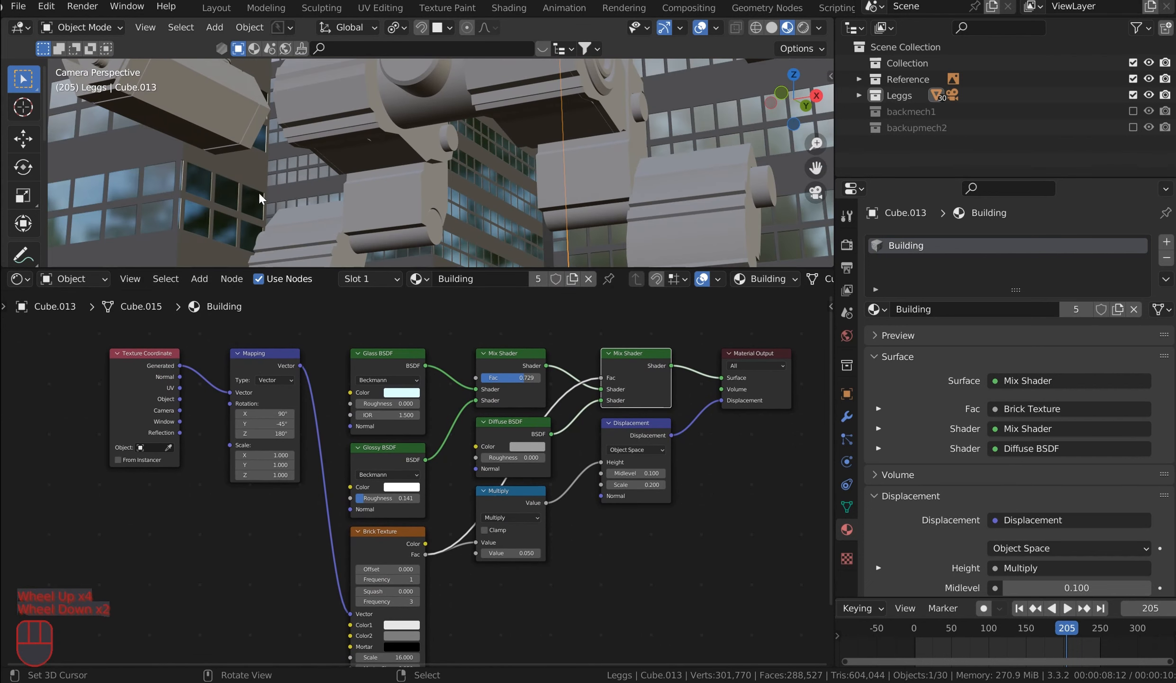
middle_click_drag(245, 193, 512, 159, "shift")
left_click_drag(417, 502, 423, 498)
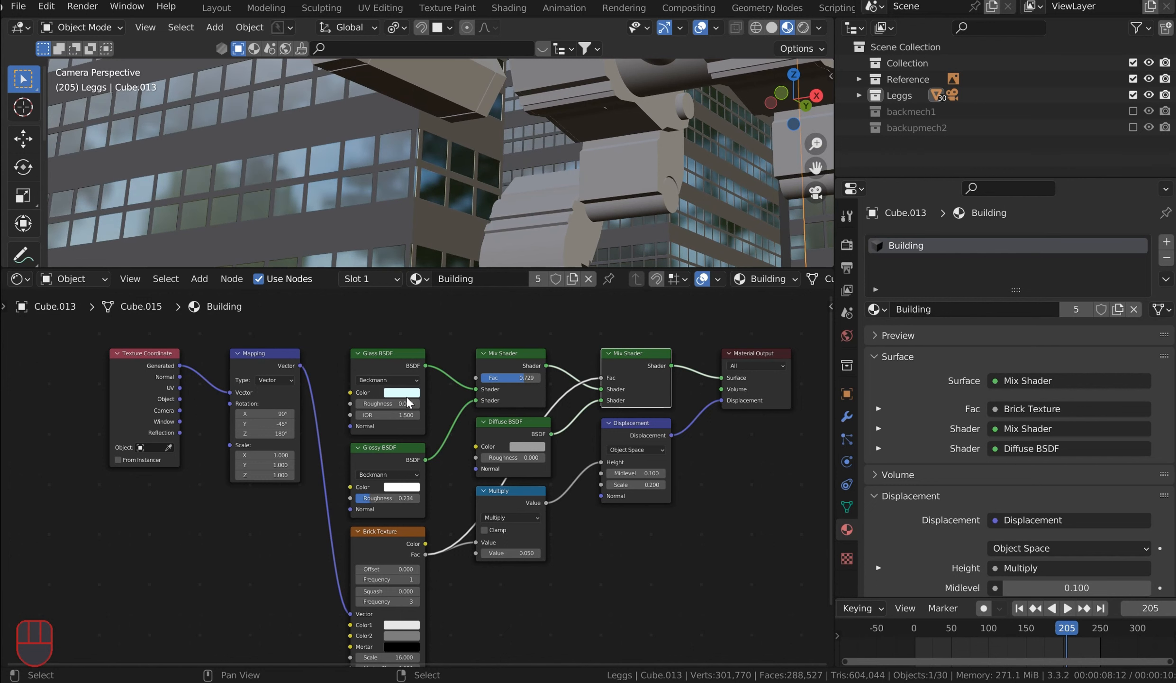
Step: Shrink the Shader Editor after checking the Building nodes, giving the camera view of the mech and city most of the space
middle_click_drag(604, 561, 619, 454, "shift")
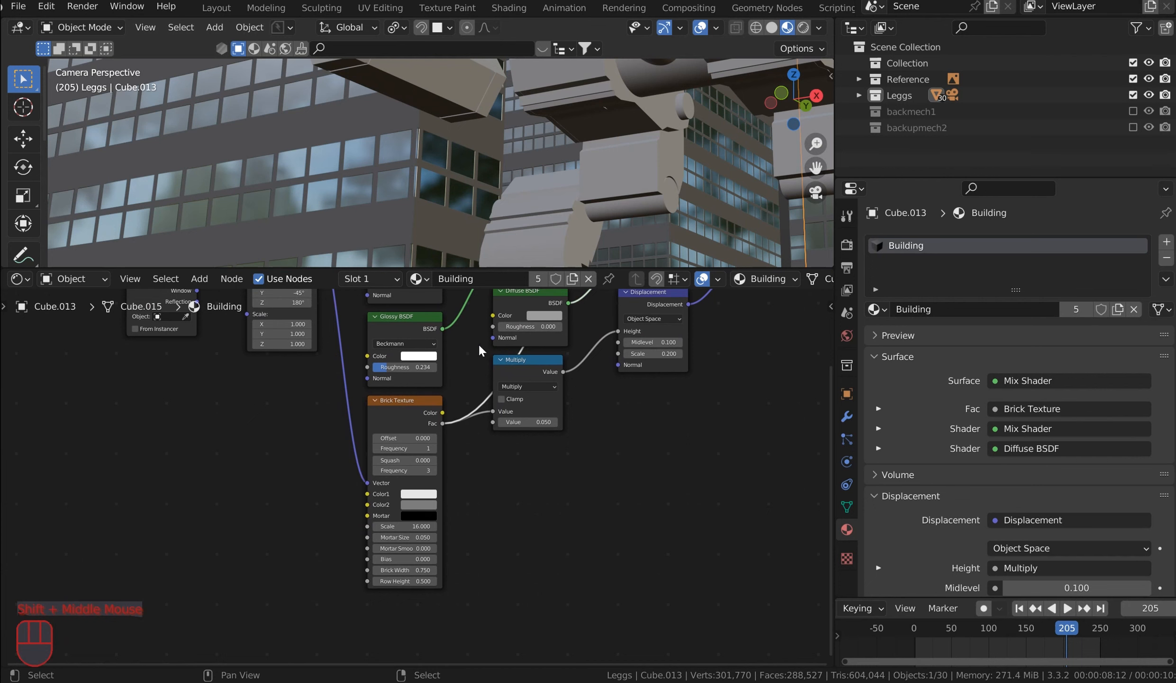
middle_click_drag(464, 354, 369, 514, "shift")
scroll(725, 396, "up", 1, "shift")
scroll(693, 391, "up", 5)
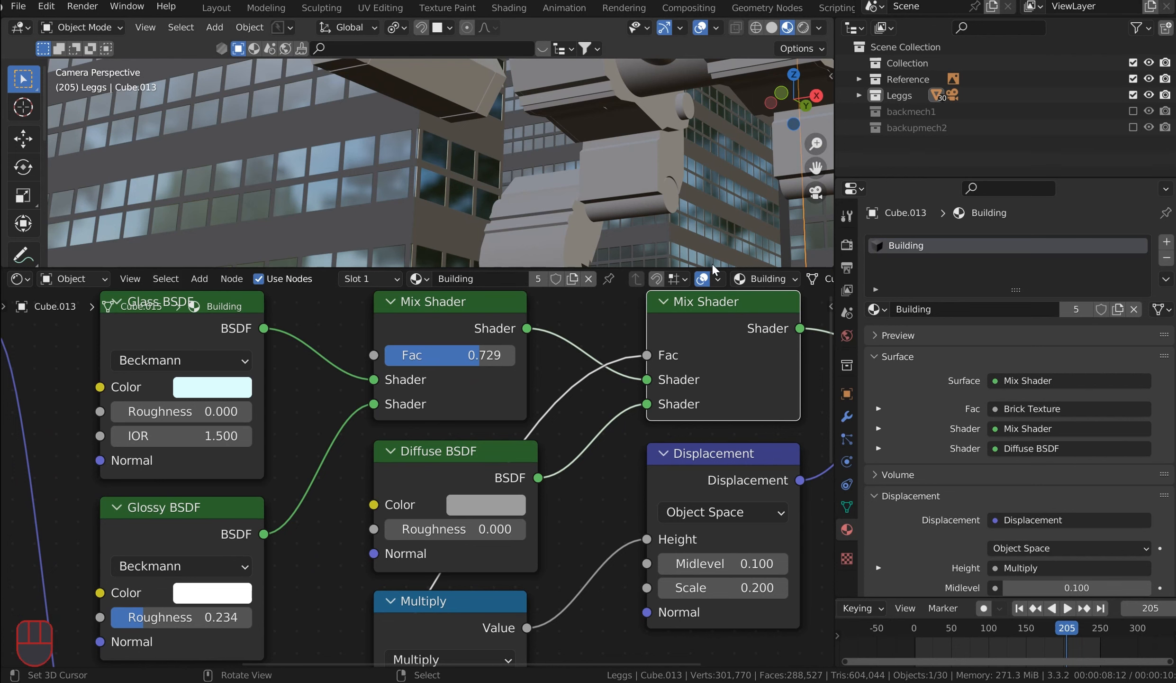
left_click_drag(714, 265, 713, 604)
scroll(734, 379, "down", 4)
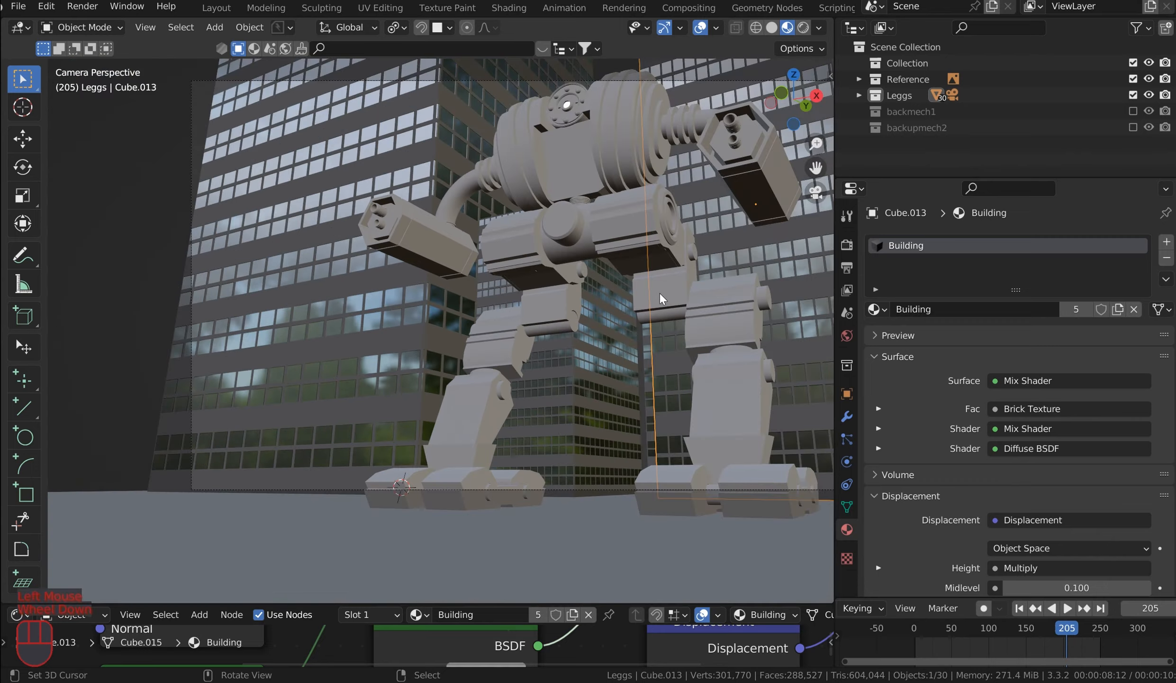
scroll(614, 256, "down", 2)
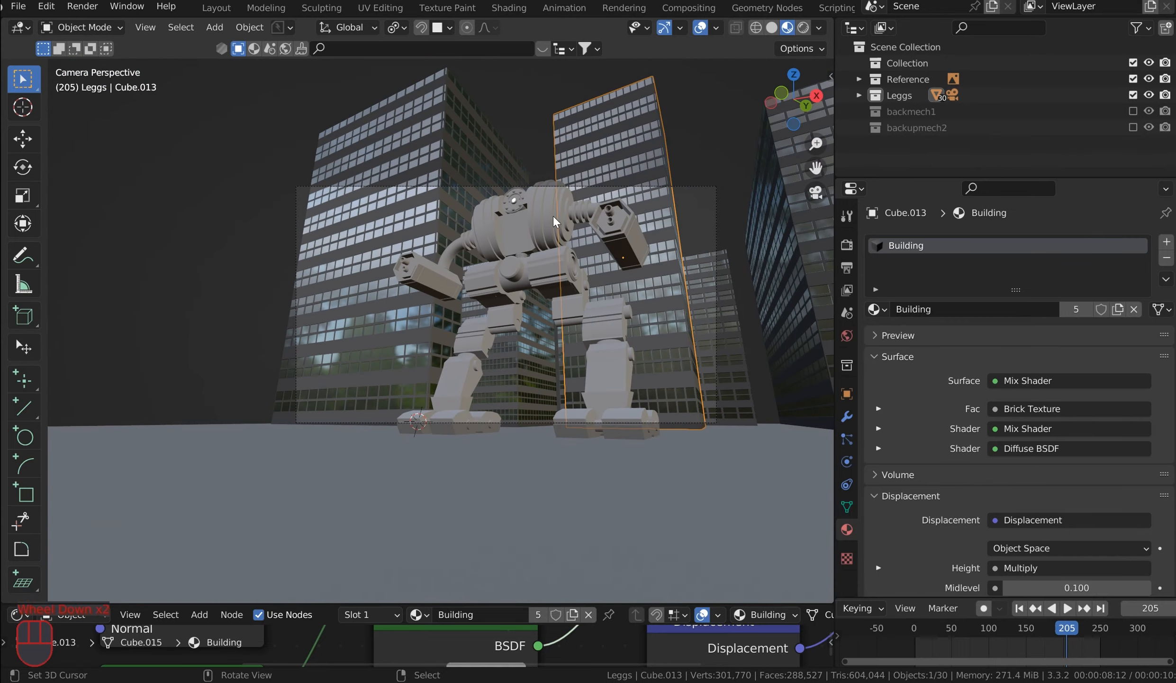
Step: Select the ground plane under the mech and assign a new material to it
middle_click_drag(563, 234, 391, 457)
right_click(391, 458)
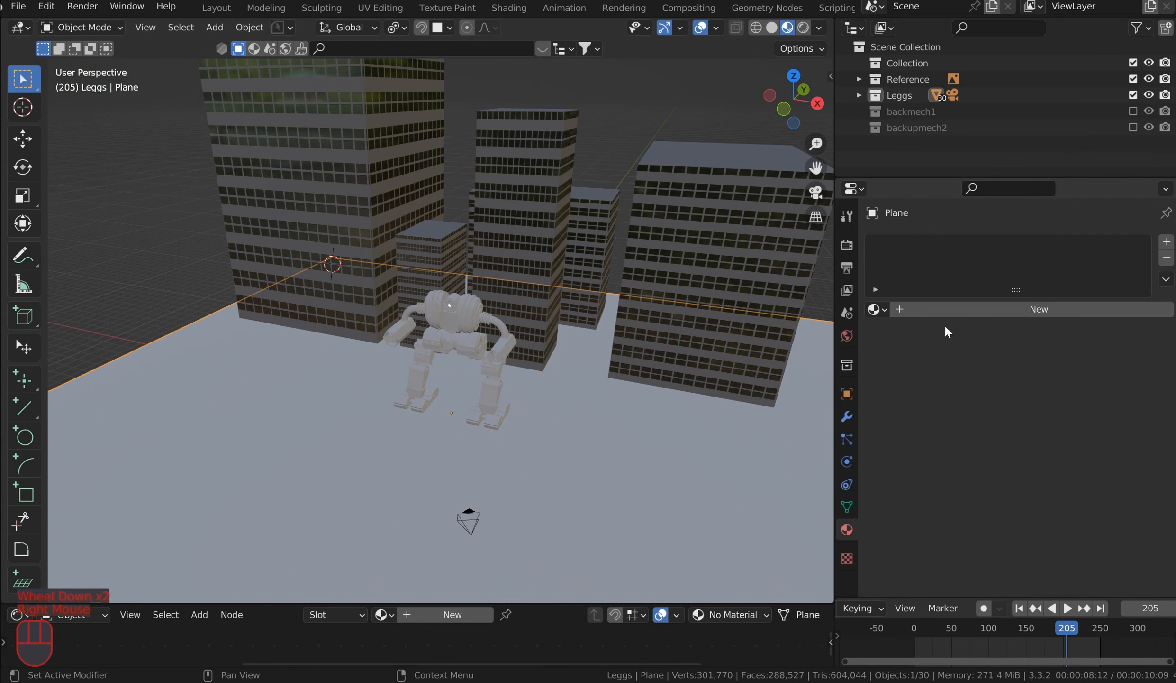
left_click(938, 310)
Step: Move the Material Library VX section of the material properties up to directly above Preview
scroll(938, 428, "down", 7)
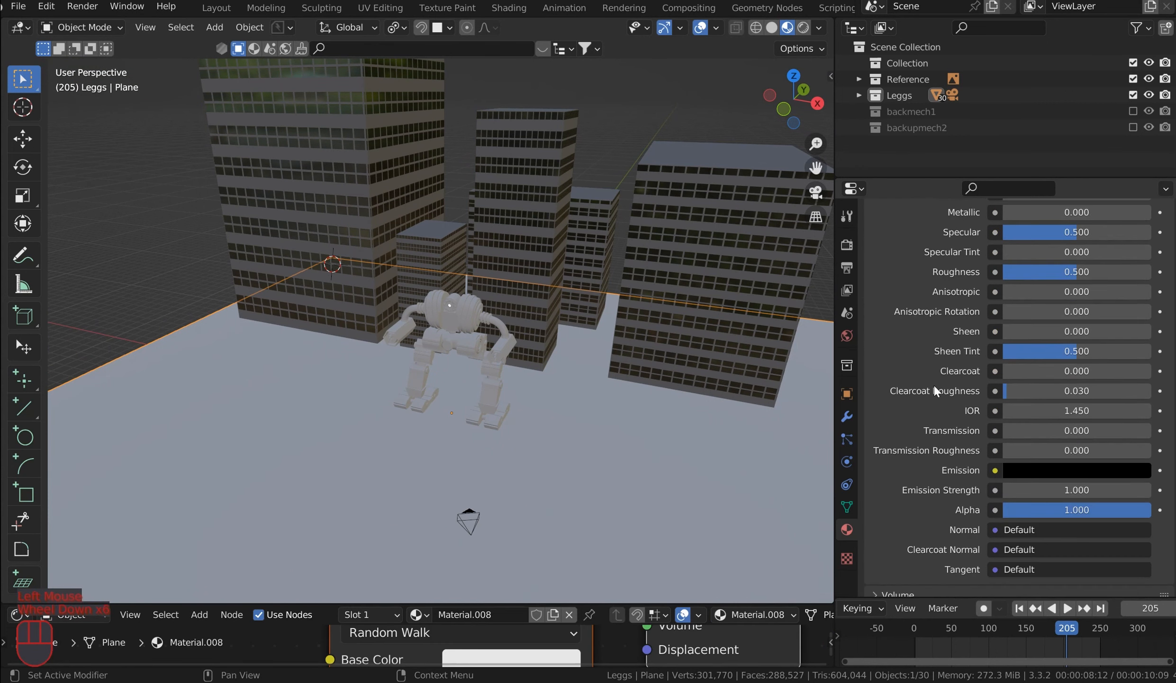
scroll(939, 427, "down", 8)
scroll(793, 402, "up", 2)
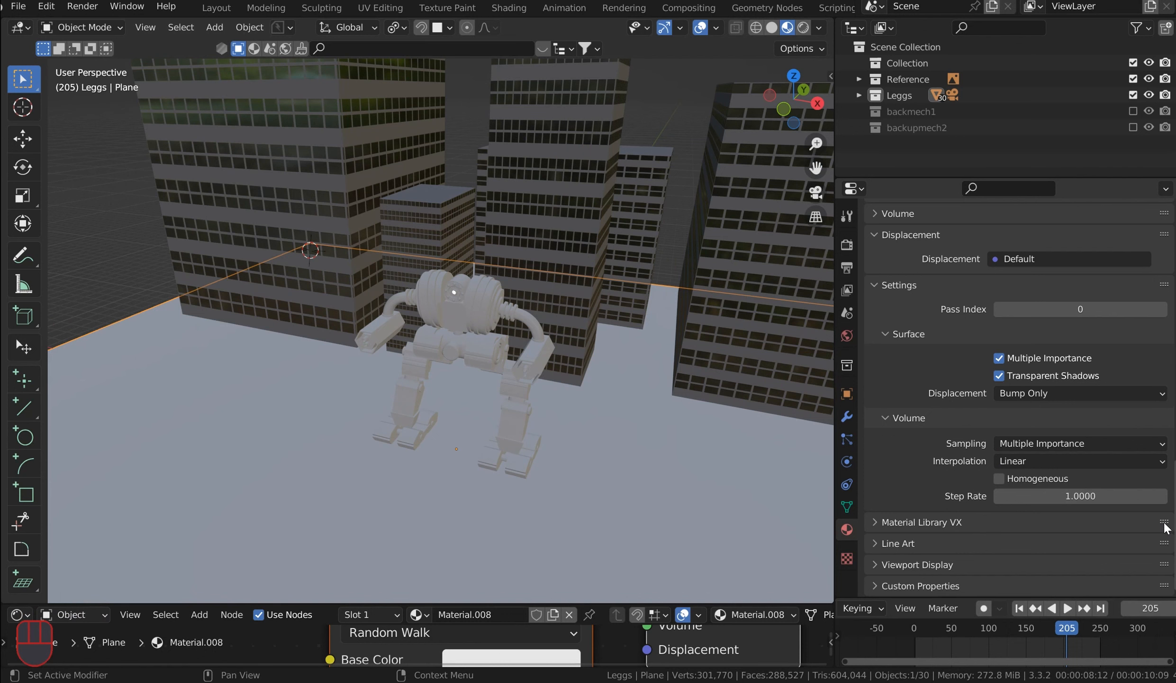
left_click_drag(1164, 522, 1128, 338)
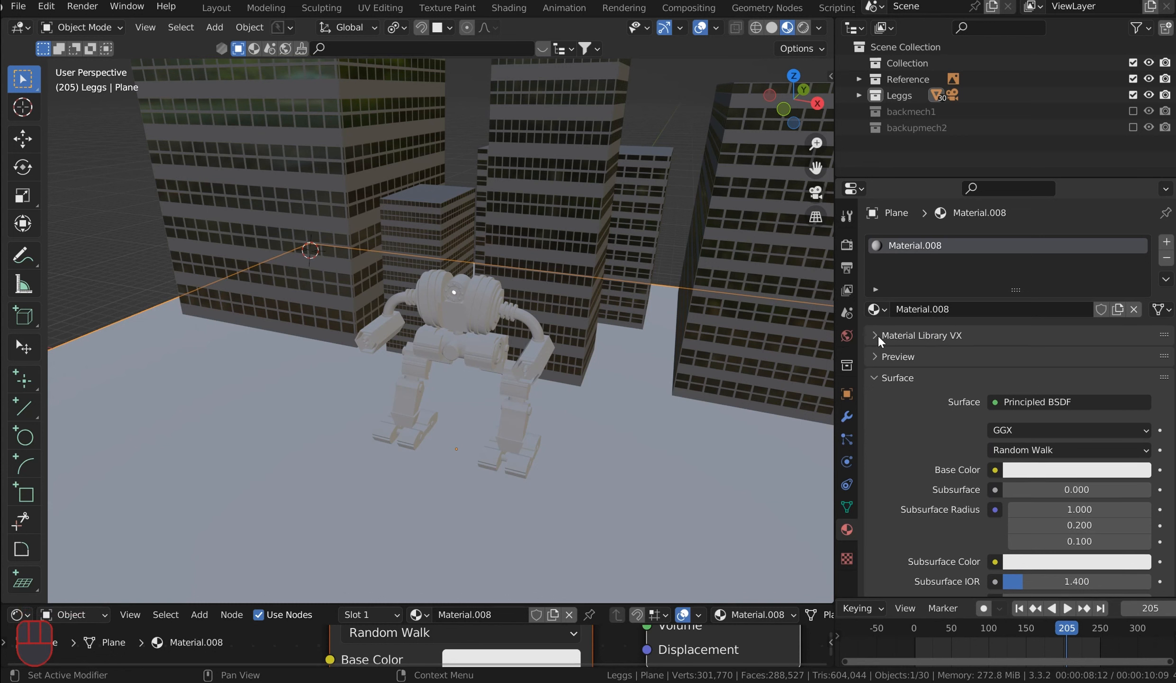
Step: Look up the Save Startup File command among the file defaults
left_click(18, 6)
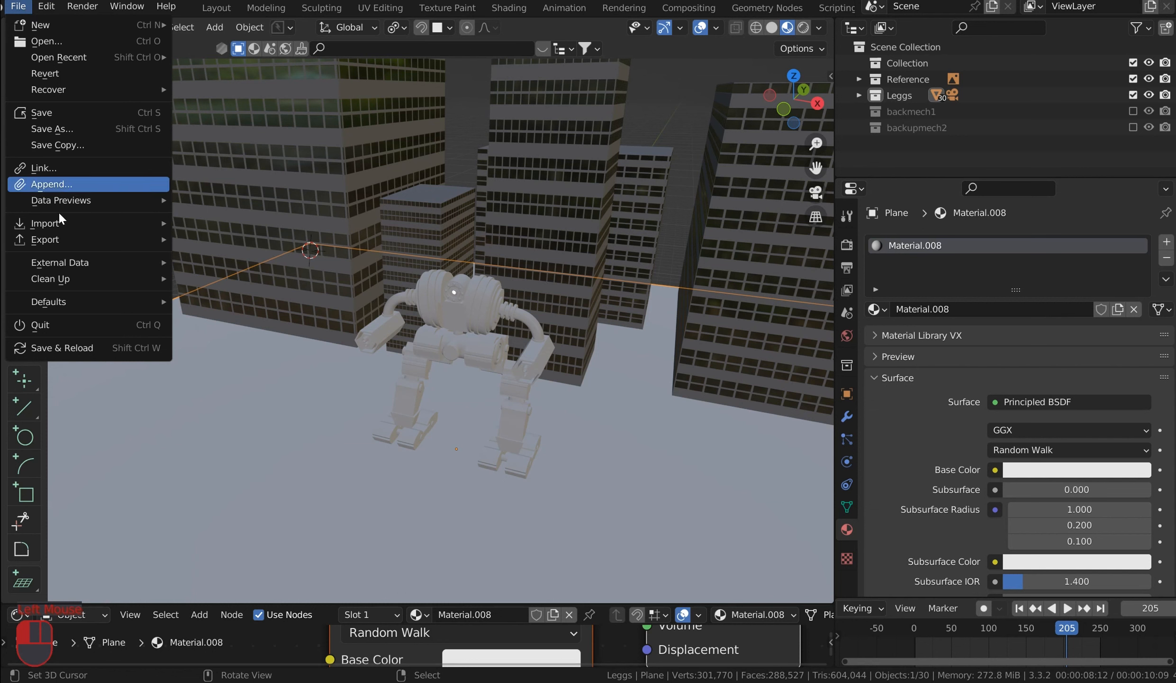
mouse_move(68, 302)
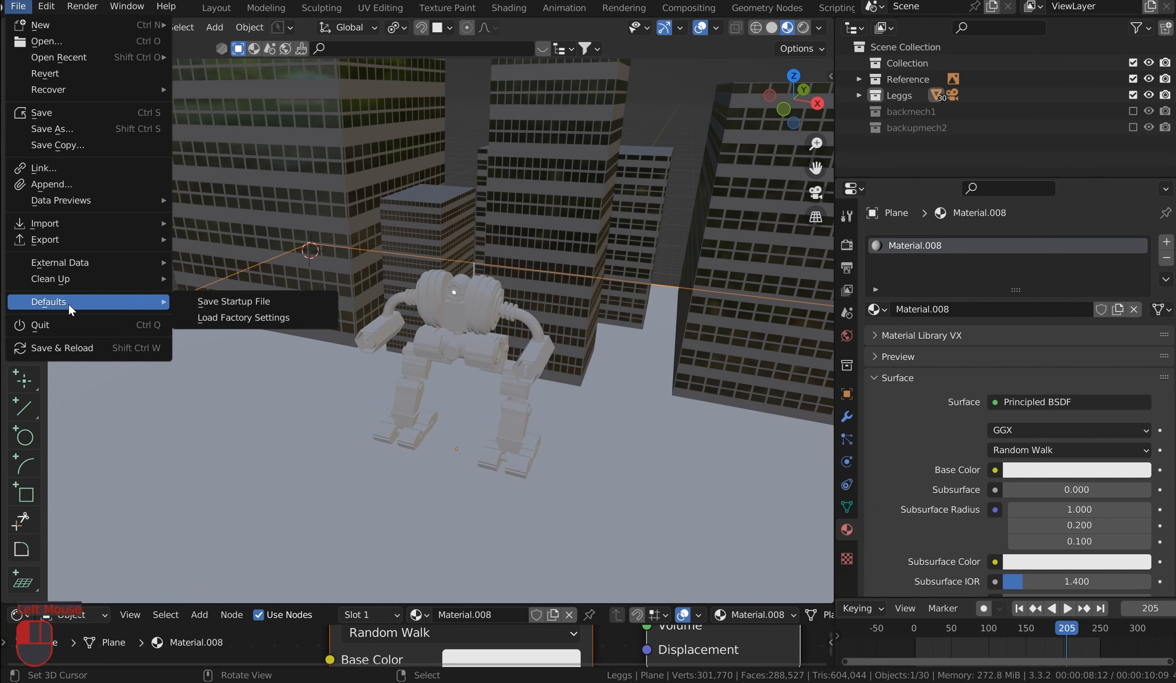
left_click(201, 306)
left_click(134, 306)
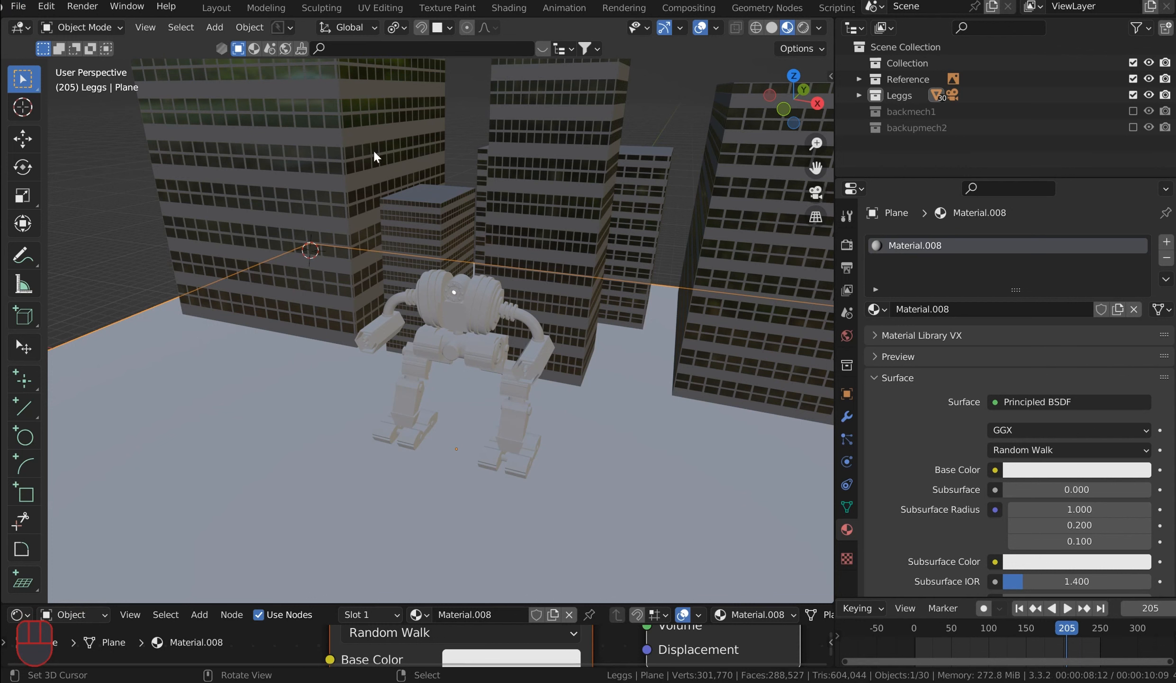
Step: Inspect the mech and buildings in Solid shading, and return the viewport to Material Preview
middle_click_drag(416, 202, 729, 73)
left_click(773, 29)
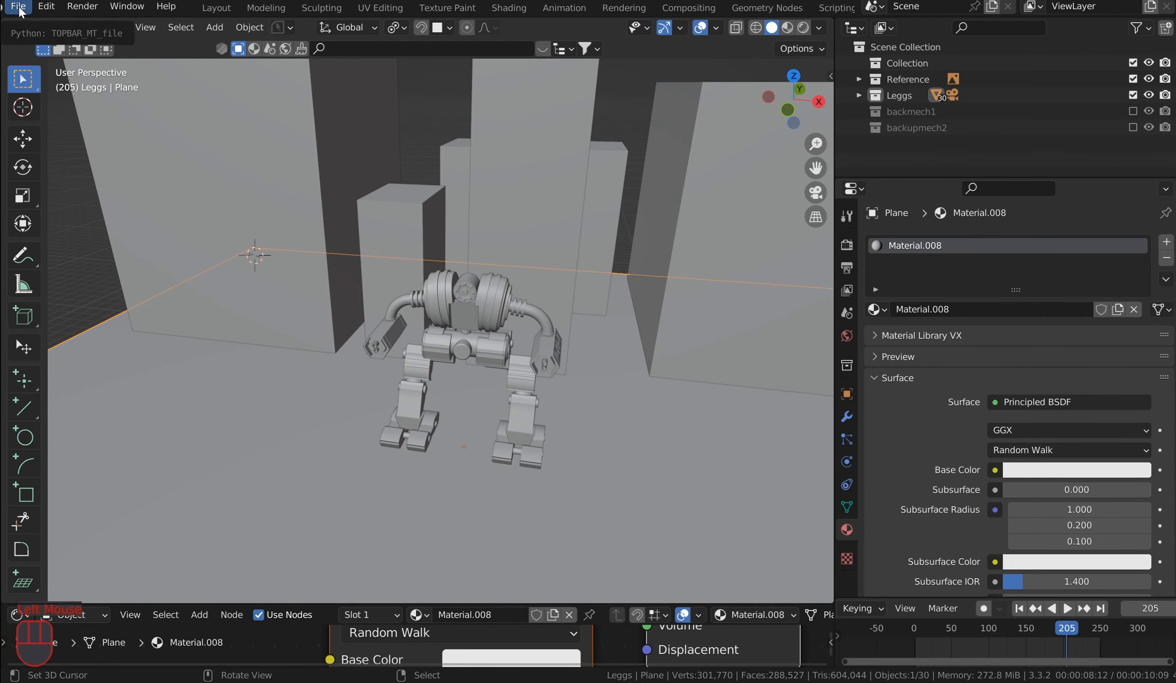
scroll(543, 368, "down", 3)
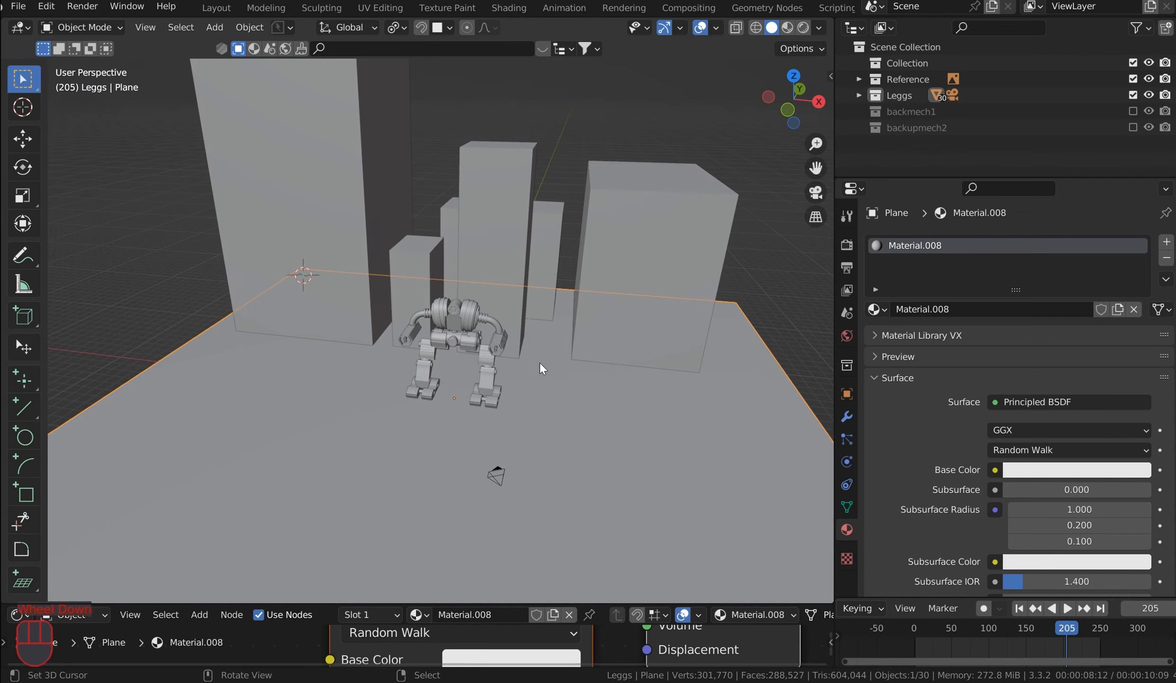
scroll(546, 97, "up", 3)
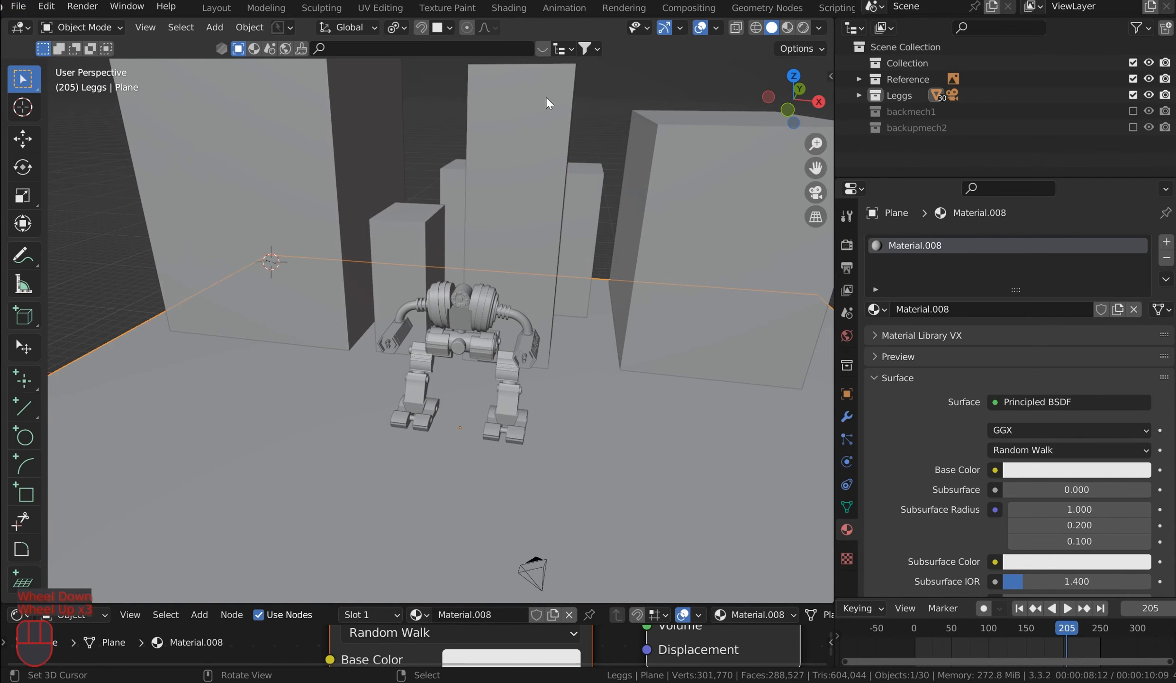
middle_click_drag(546, 96, 509, 330)
scroll(691, 114, "up", 2)
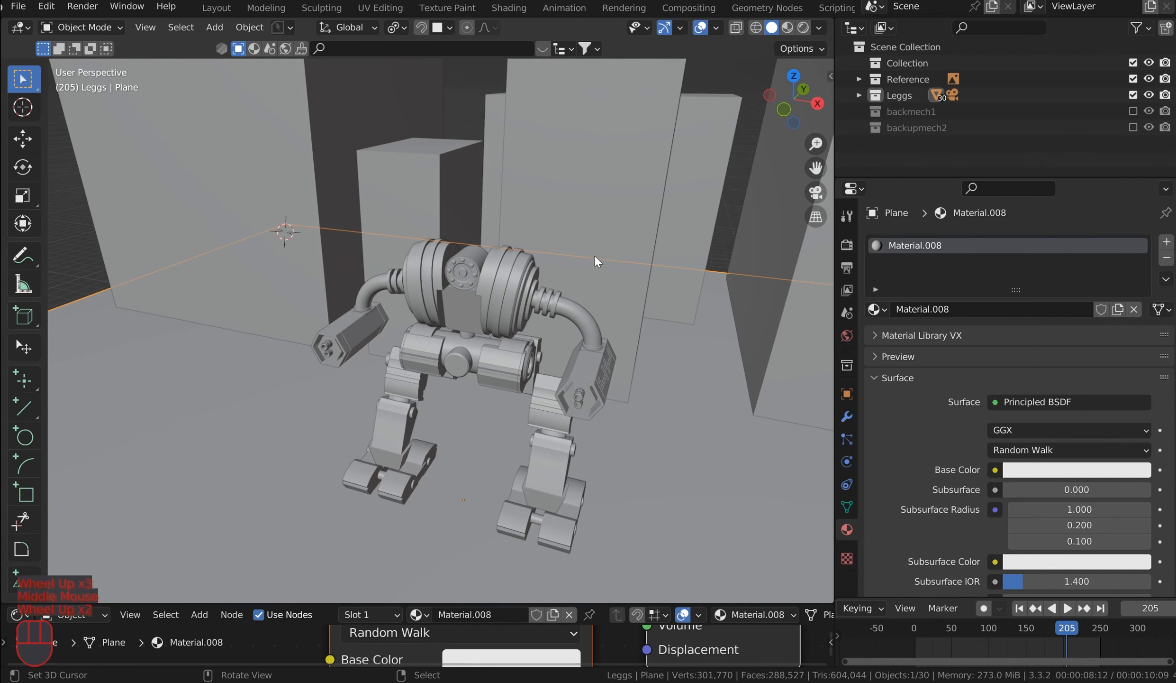
scroll(575, 180, "down", 1)
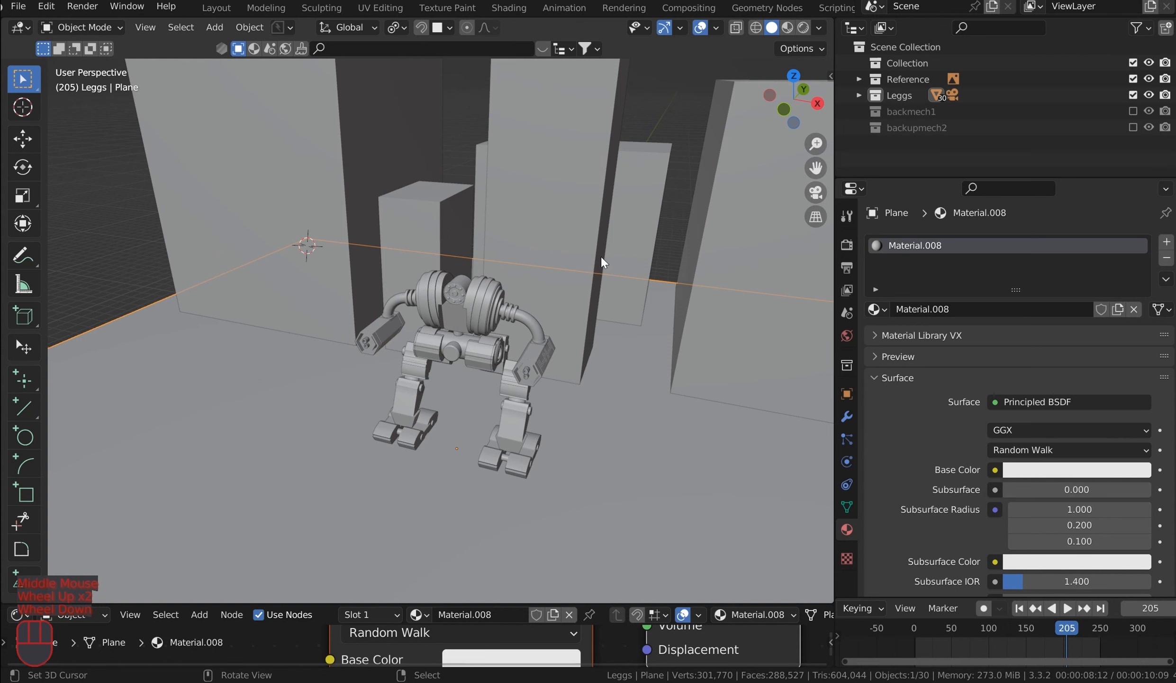
left_click(787, 27)
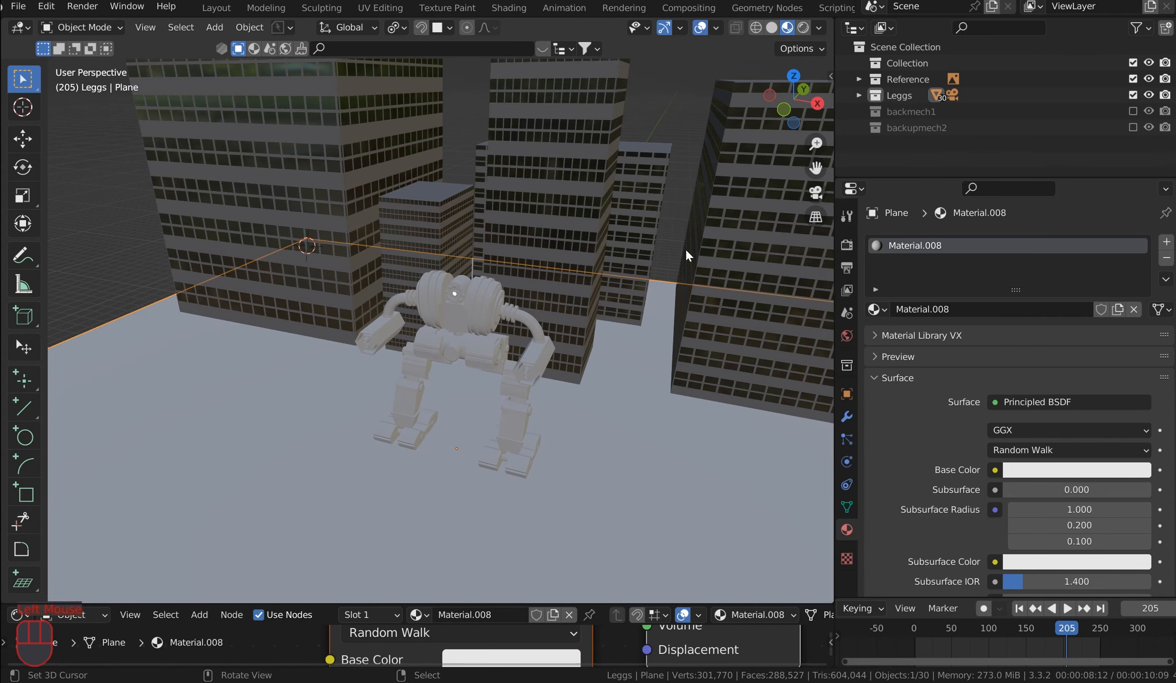
Step: Examine the mech's torso, hips and gun arms up close in Material Preview
scroll(682, 270, "up", 3)
middle_click_drag(680, 276, 584, 305, "shift")
scroll(642, 266, "up", 1)
scroll(642, 267, "up", 1)
scroll(638, 299, "down", 2)
scroll(585, 312, "up", 4)
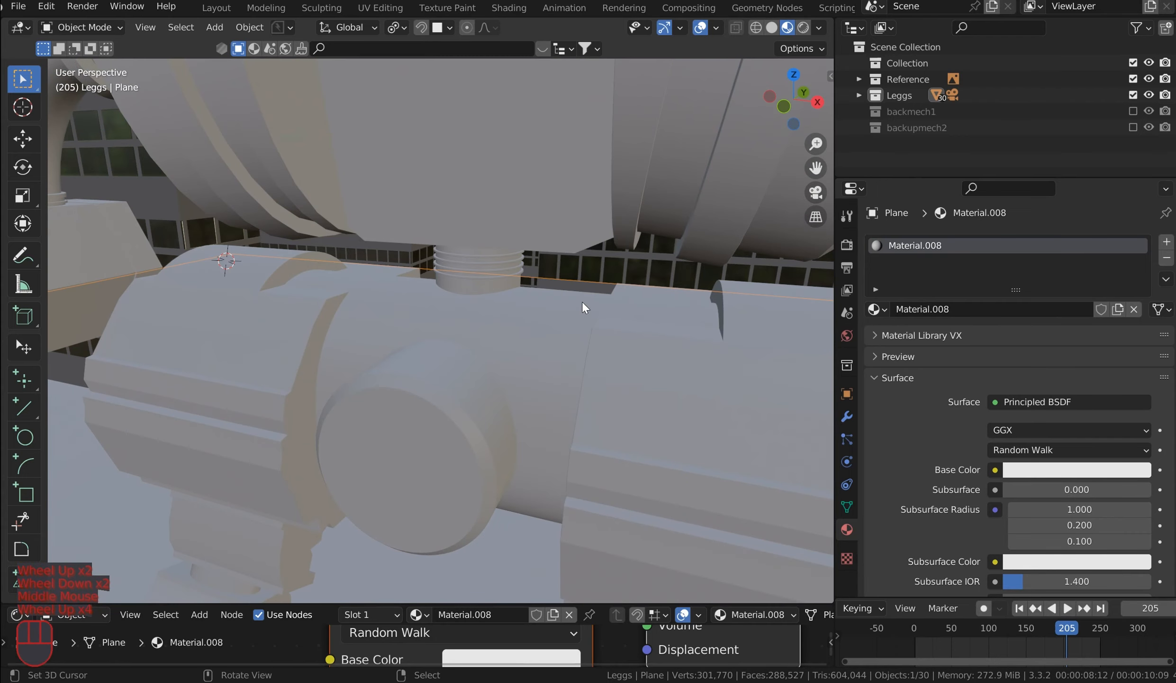
scroll(494, 281, "down", 2)
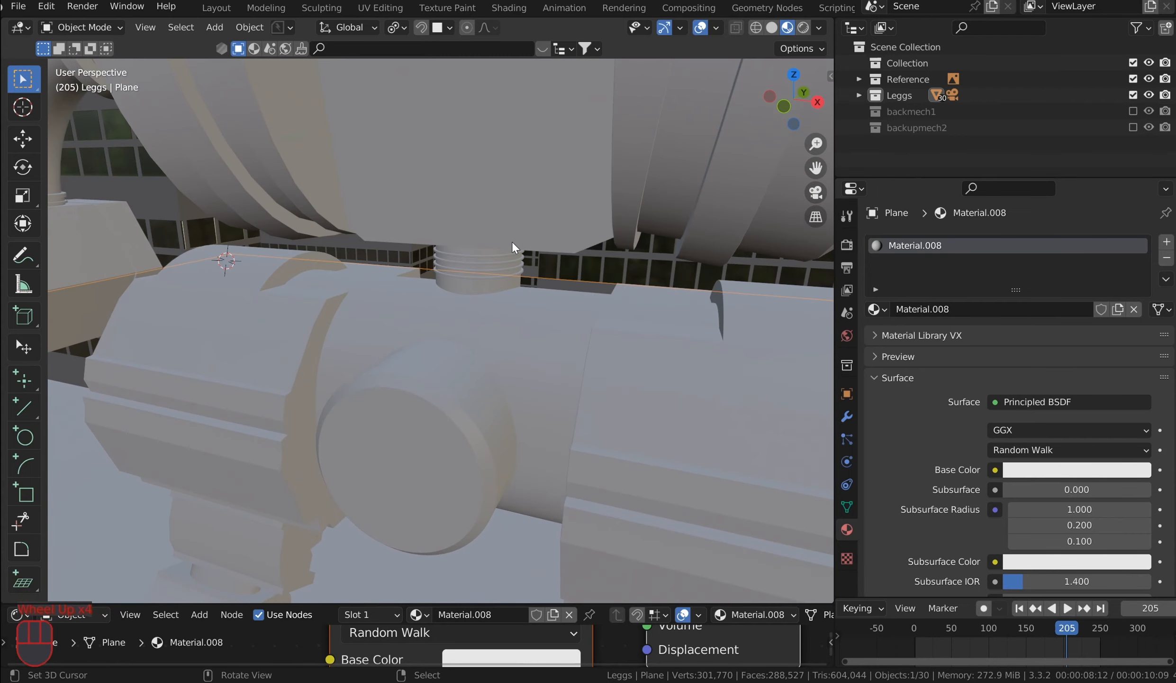
middle_click_drag(462, 189, 375, 219, "shift")
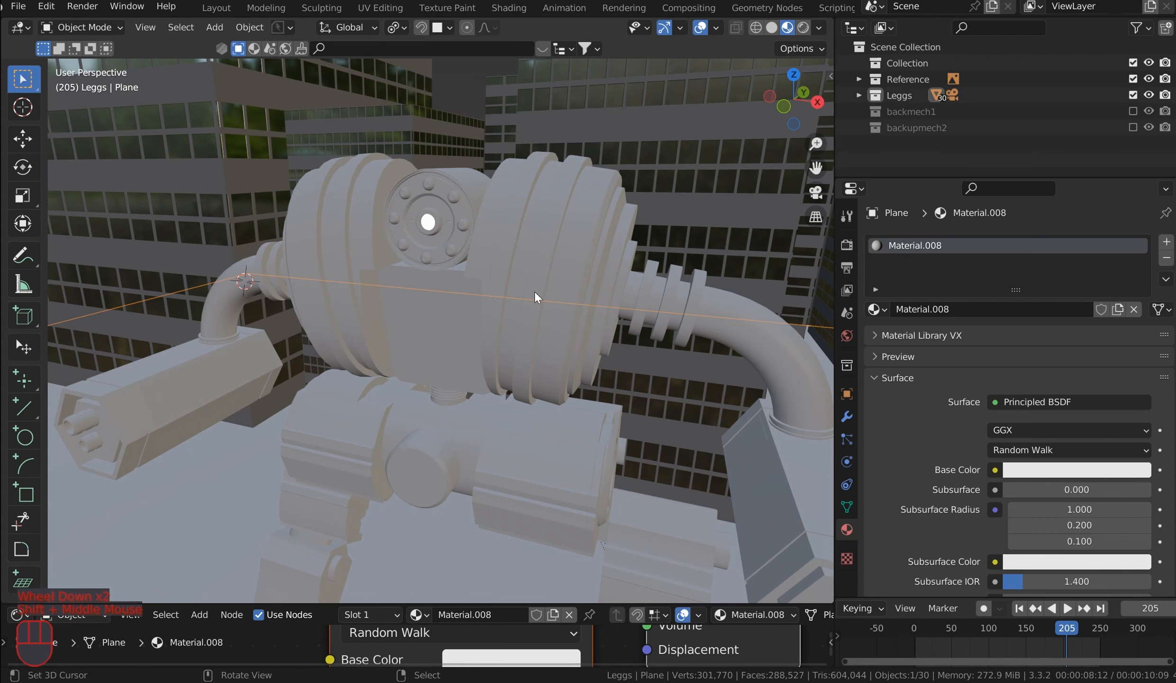
middle_click_drag(671, 429, 602, 412)
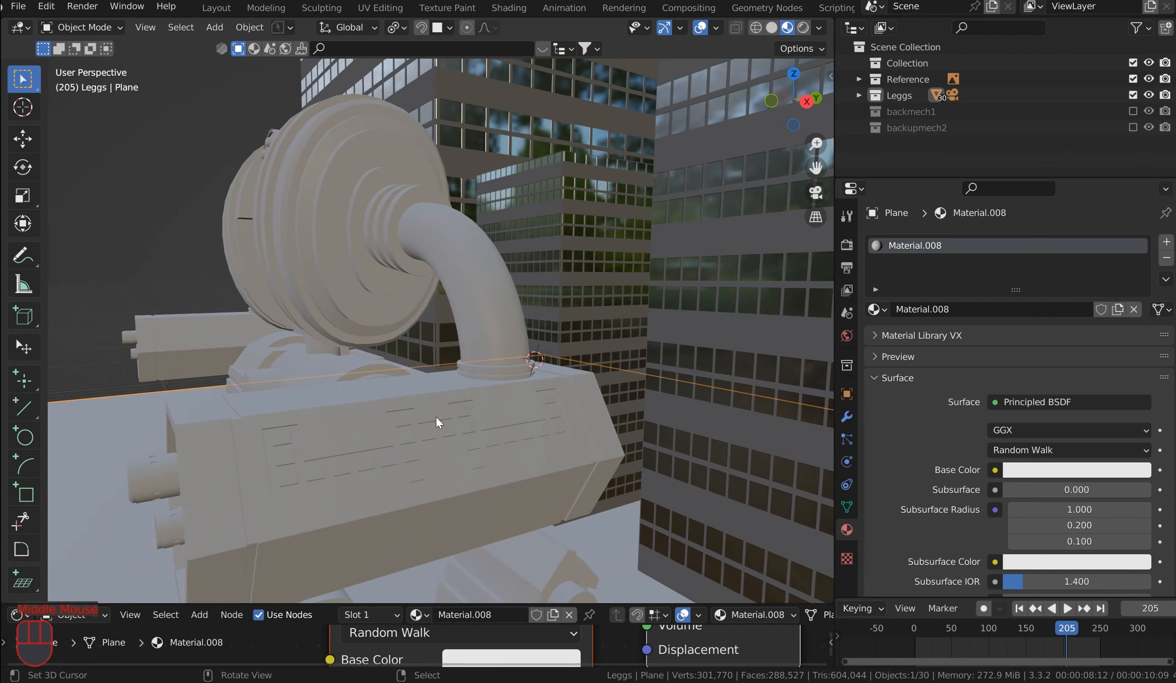
middle_click_drag(436, 423, 493, 444)
scroll(556, 475, "down", 2)
middle_click_drag(431, 301, 484, 271, "shift")
scroll(463, 344, "up", 3)
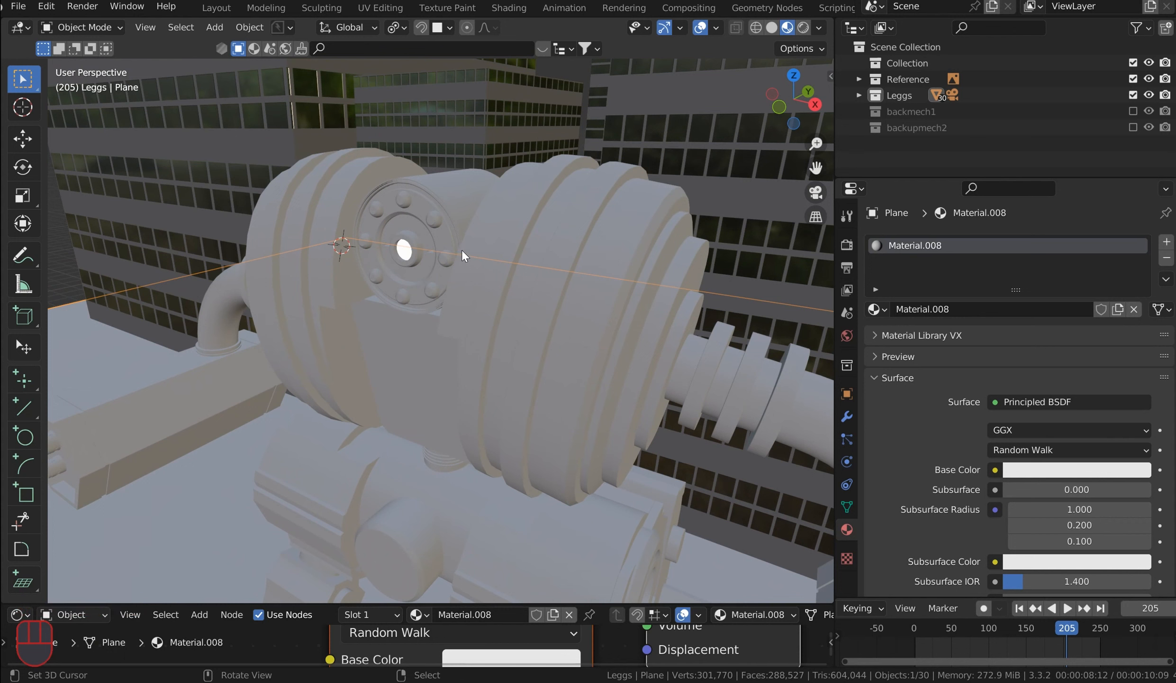
scroll(428, 301, "down", 6)
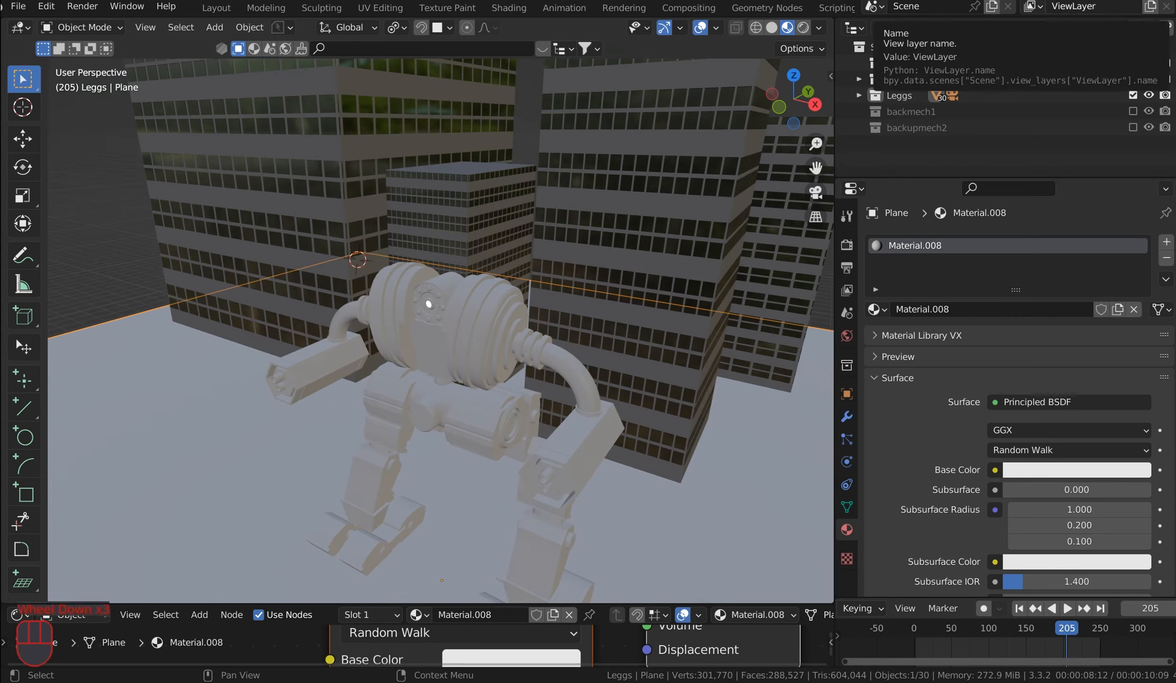
Step: Duplicate the ground plane in place and raise the copy about 24.6 m along Z, above the buildings
right_click(218, 402)
scroll(379, 301, "down", 2)
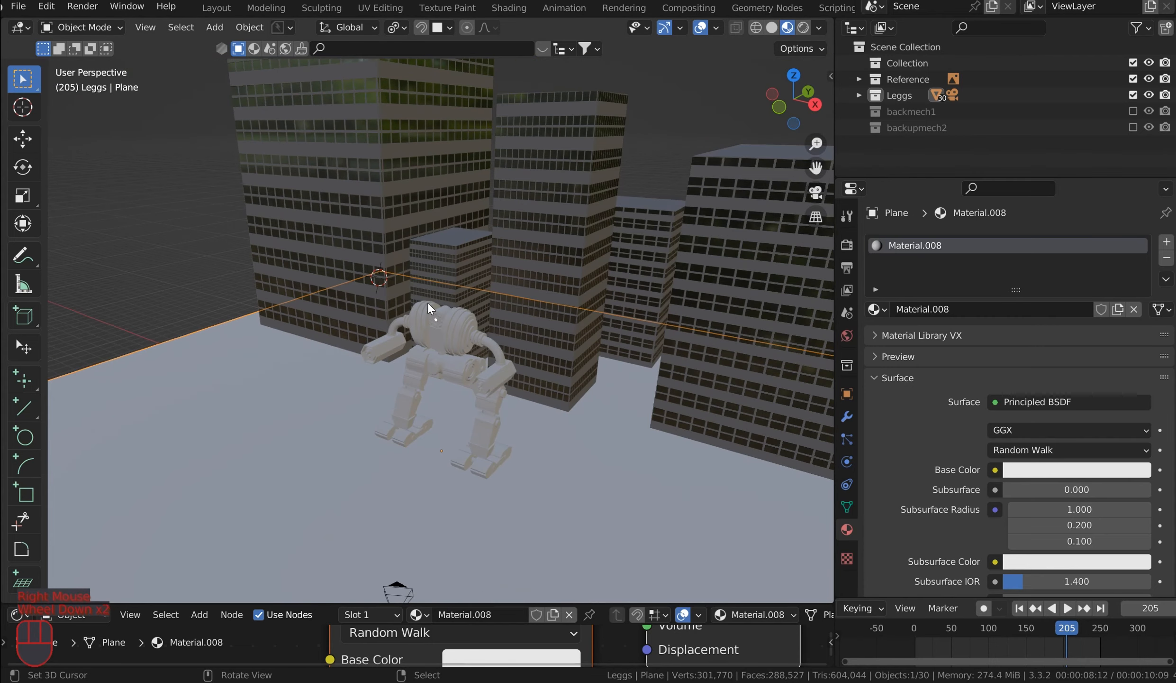
middle_click_drag(520, 377, 549, 358)
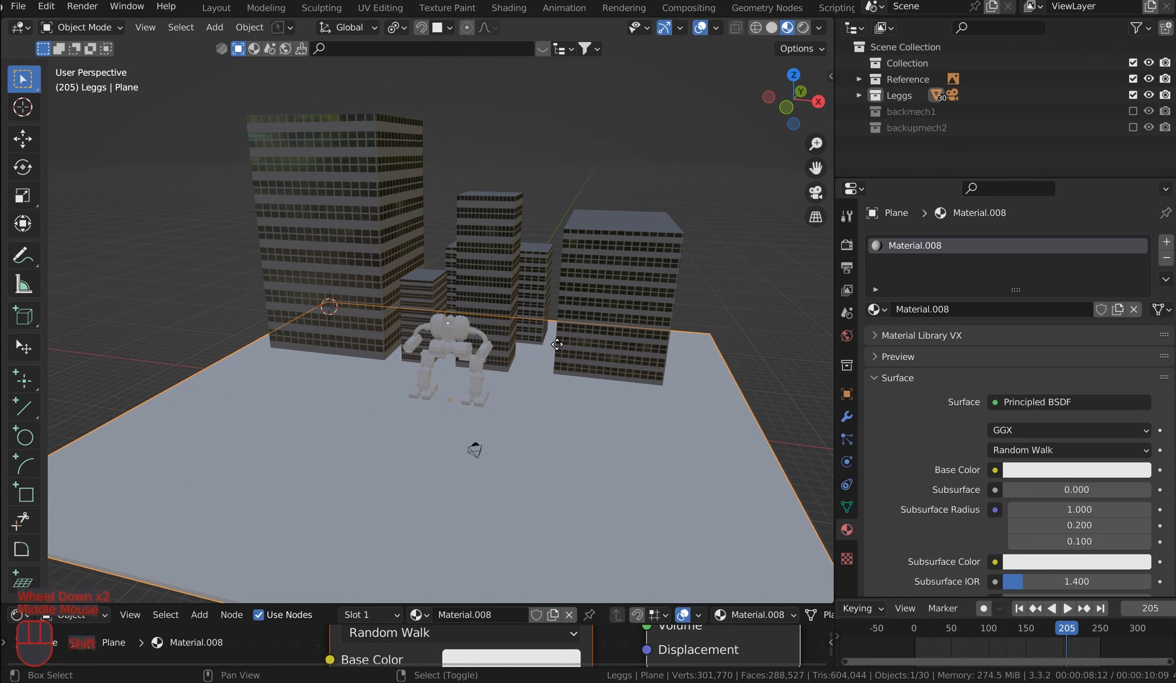
key("shift+d")
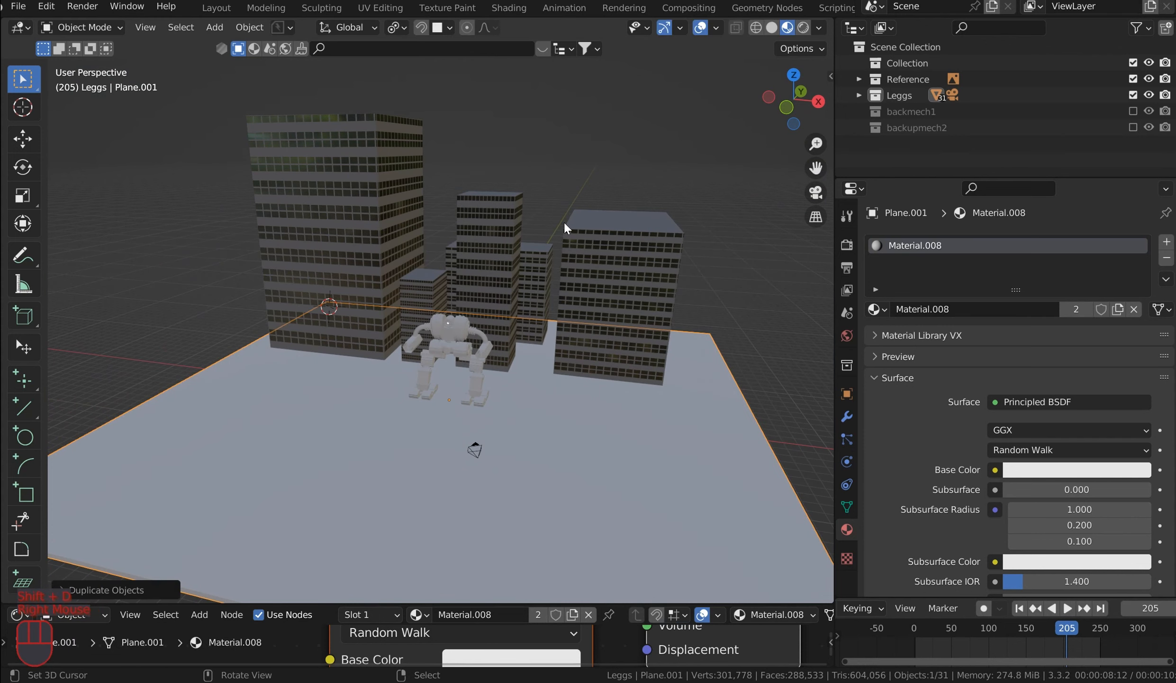
key("g")
key("z")
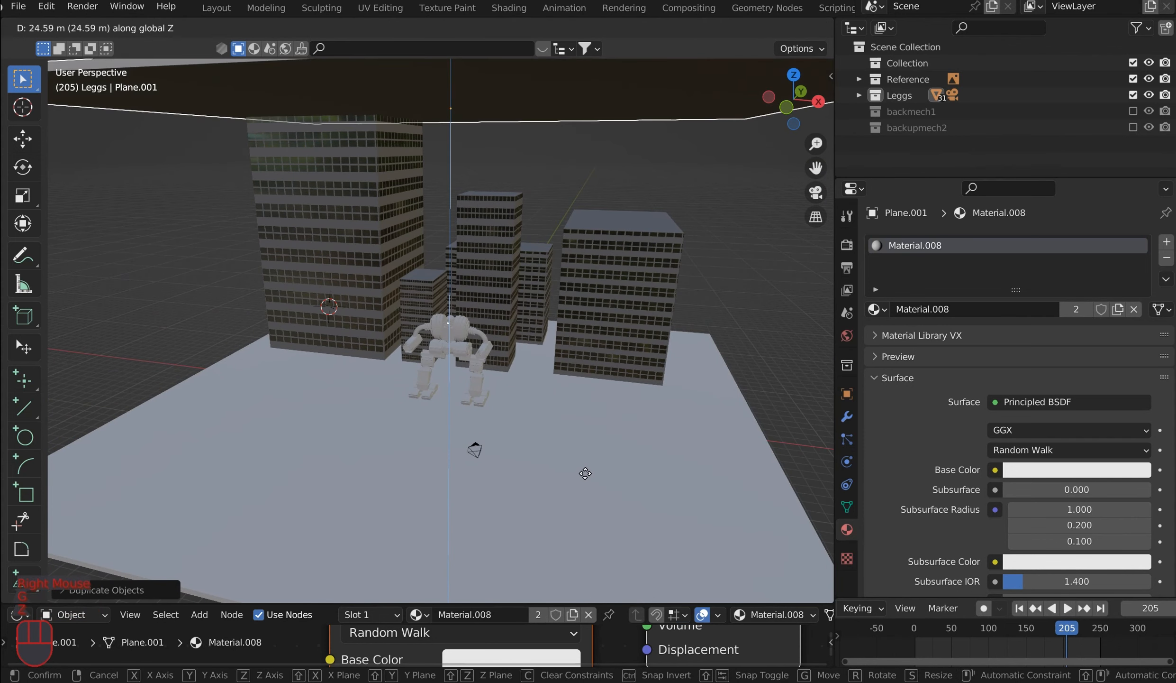
left_click(585, 473)
scroll(549, 410, "down", 3)
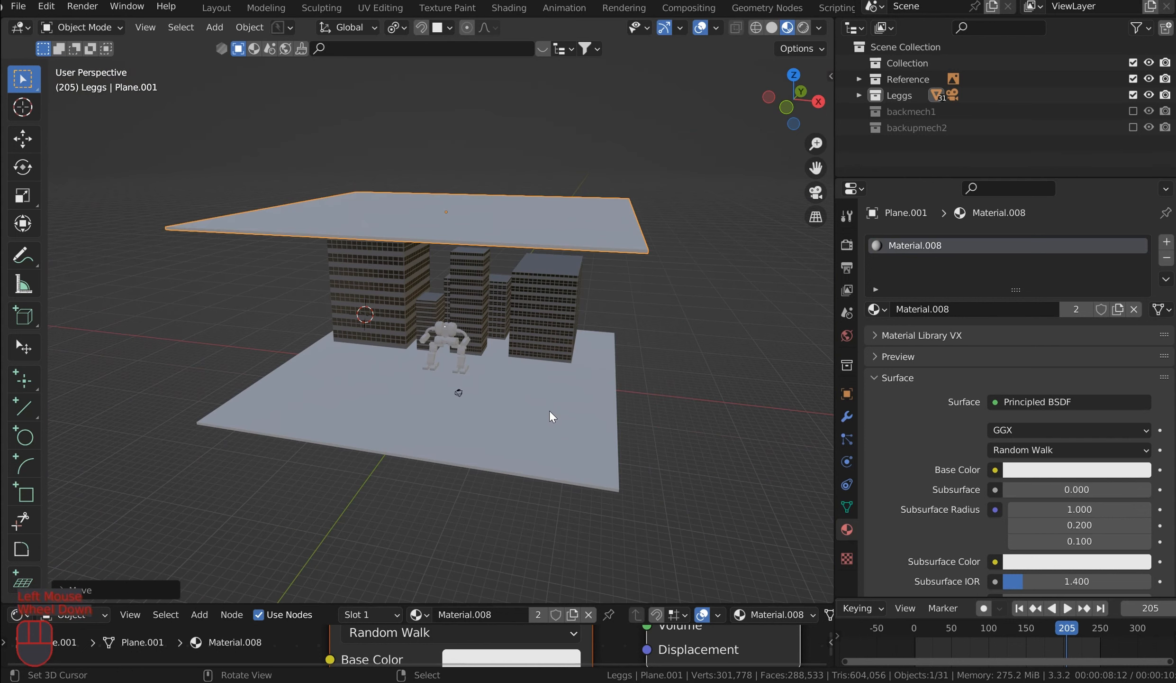
Step: Move the raised plane back along Y in top view, behind the mech, and scale it up to roughly twice its size
key("KP_7")
key("g")
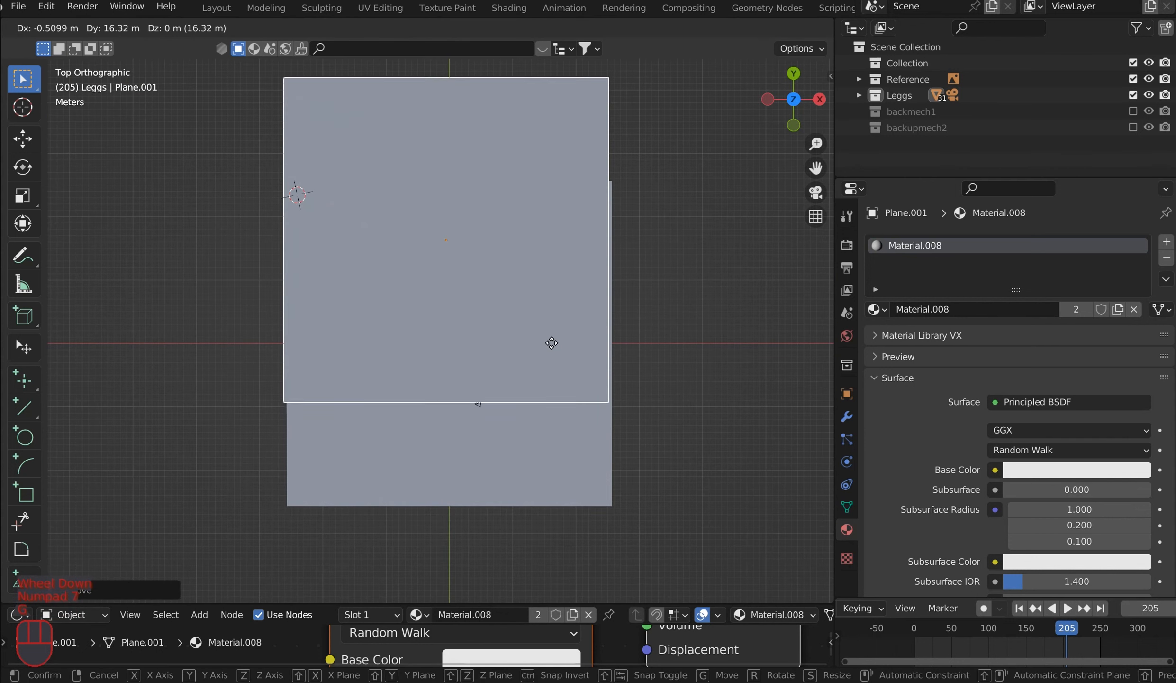
key("y")
left_click(563, 187)
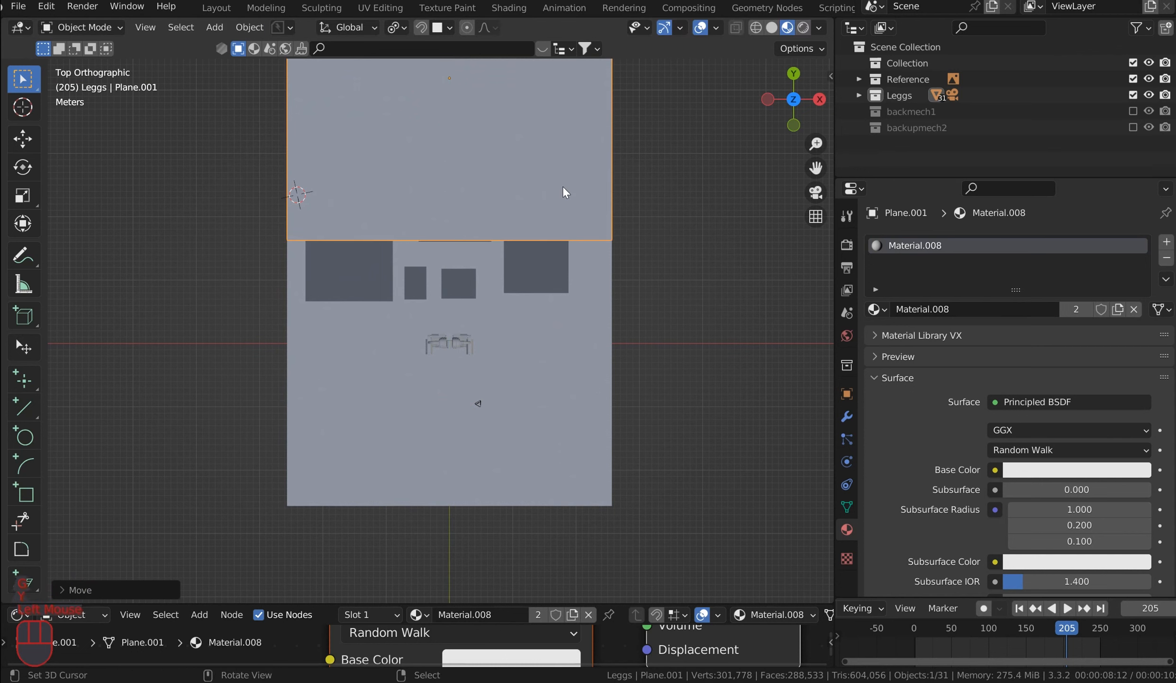
key("s")
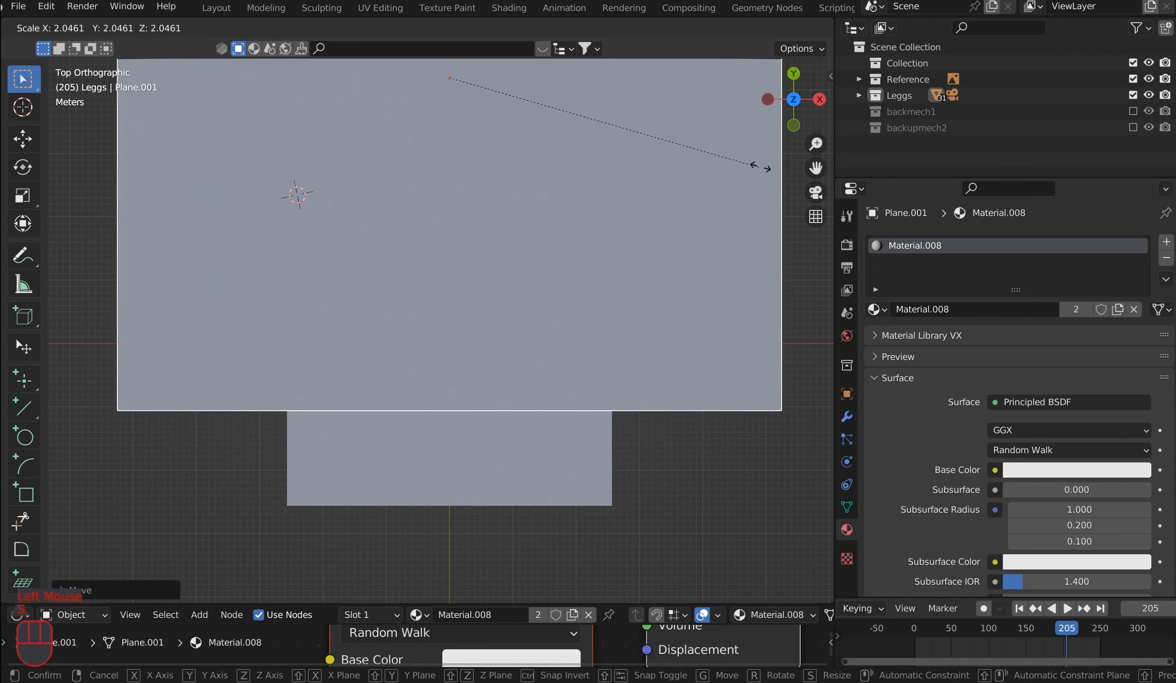
left_click(673, 365)
Step: Rotate the enlarged plane in the right side view so it slopes steeply behind the buildings as a backdrop
middle_click_drag(673, 366, 592, 290)
key("KP_3")
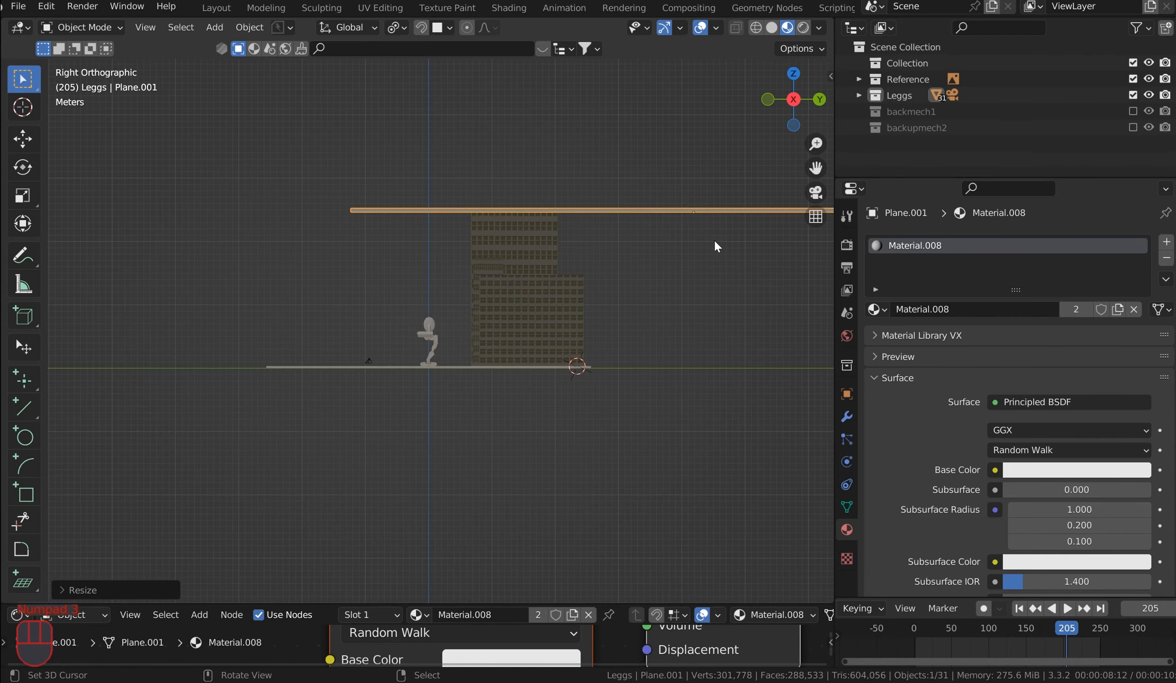
key("r")
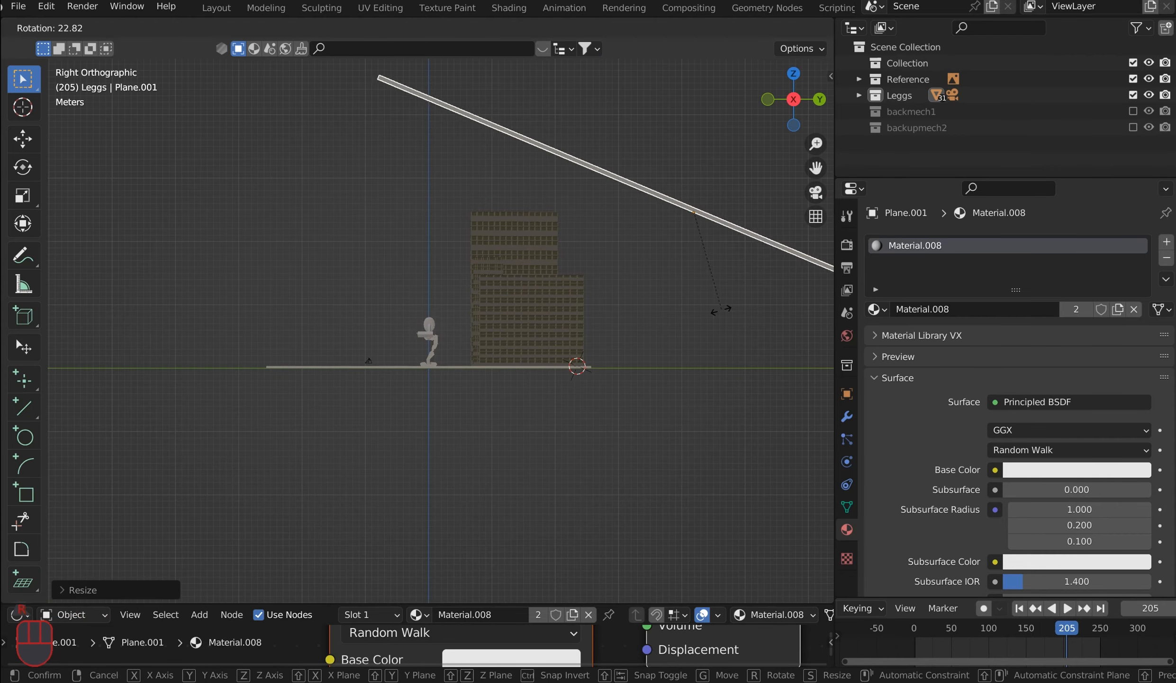
left_click(673, 353)
scroll(656, 326, "down", 1)
middle_click_drag(657, 325, 692, 265)
Step: Apply the Stars material from the Sample Materials library to the tilted backdrop plane
scroll(1008, 472, "down", 10)
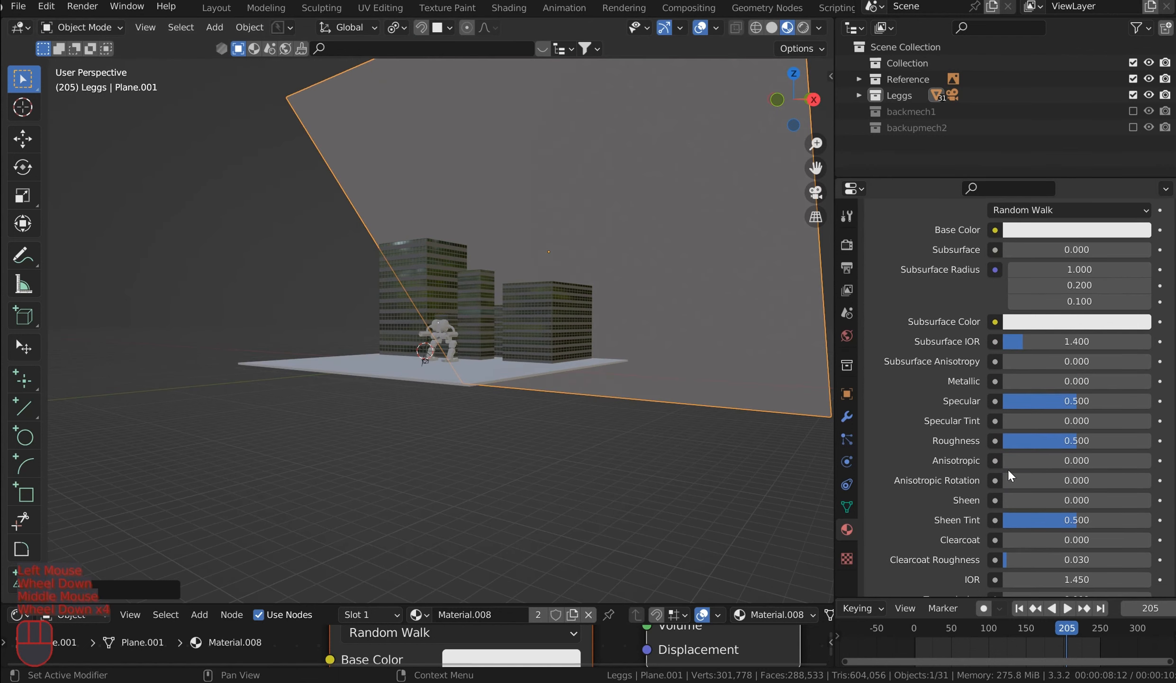
scroll(1015, 503, "down", 1)
scroll(1096, 353, "up", 9)
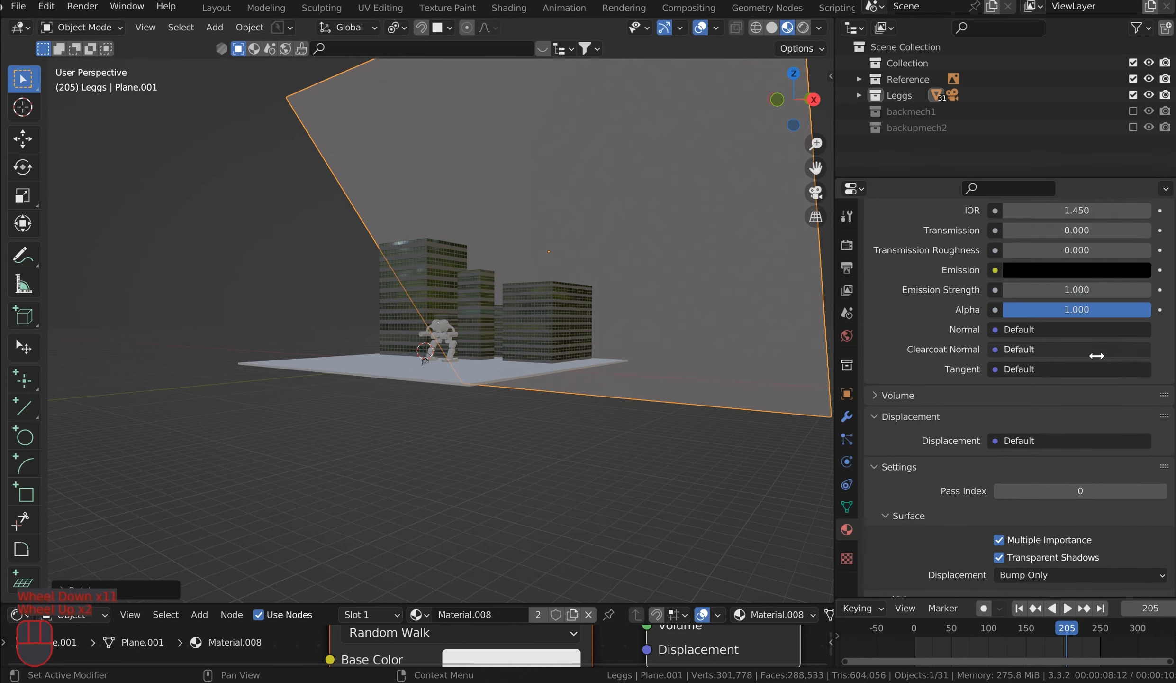
scroll(1096, 356, "up", 2)
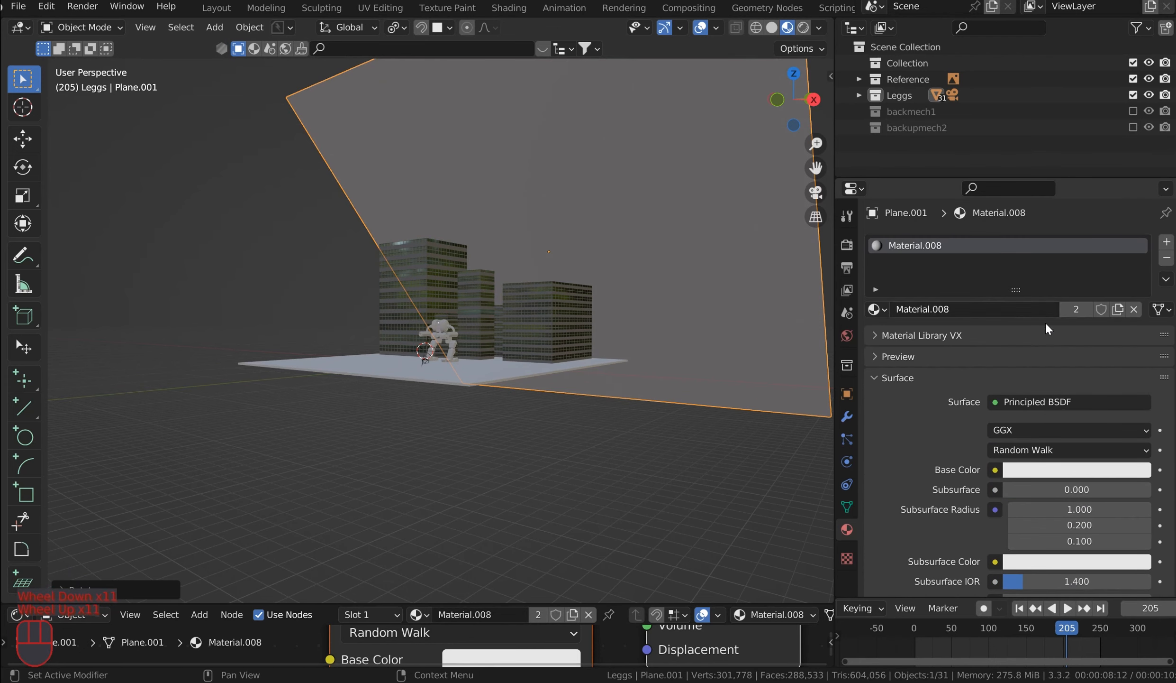
left_click(875, 333)
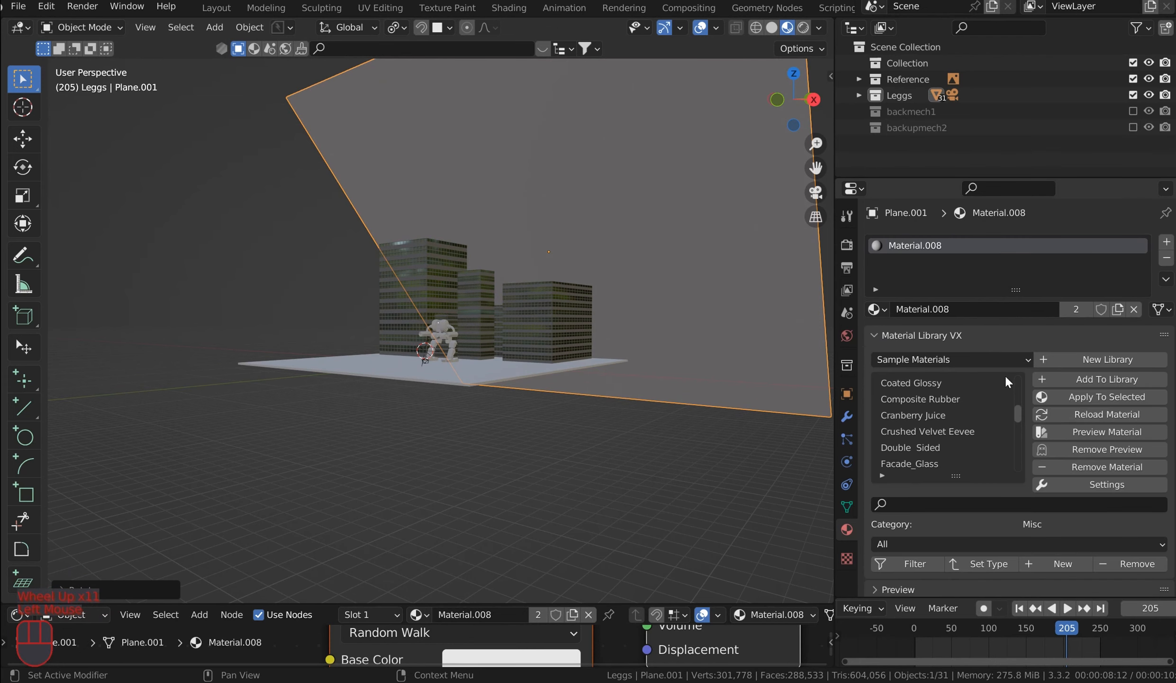
scroll(974, 443, "down", 6)
scroll(943, 421, "up", 1)
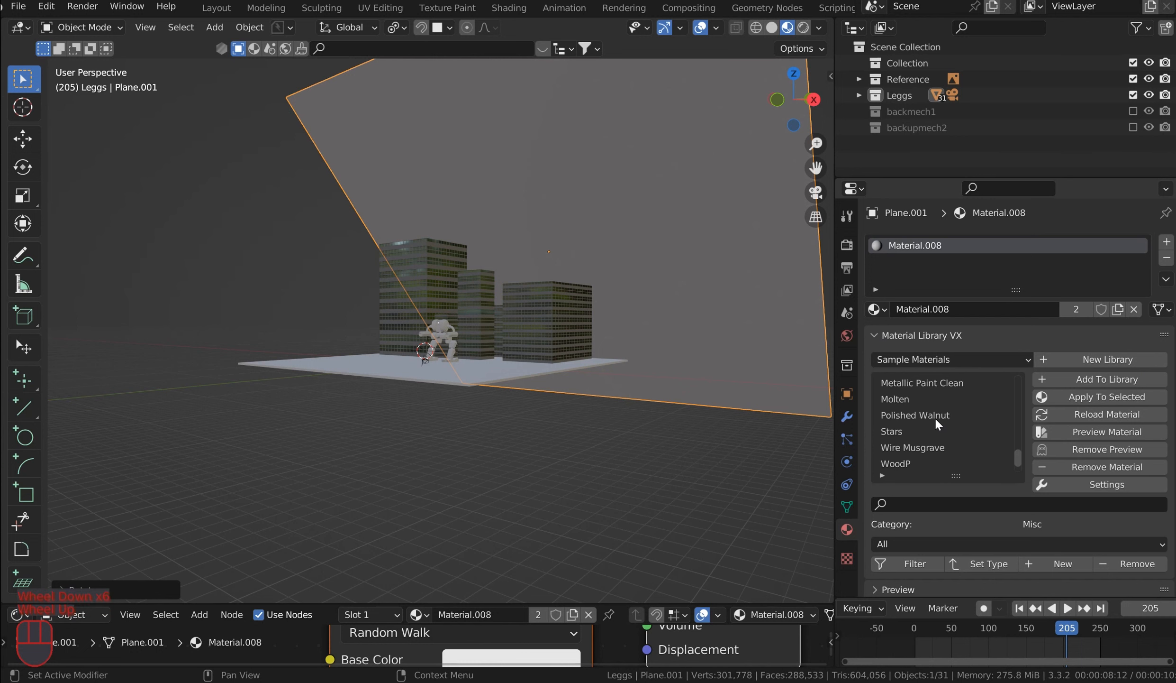
left_click(907, 430)
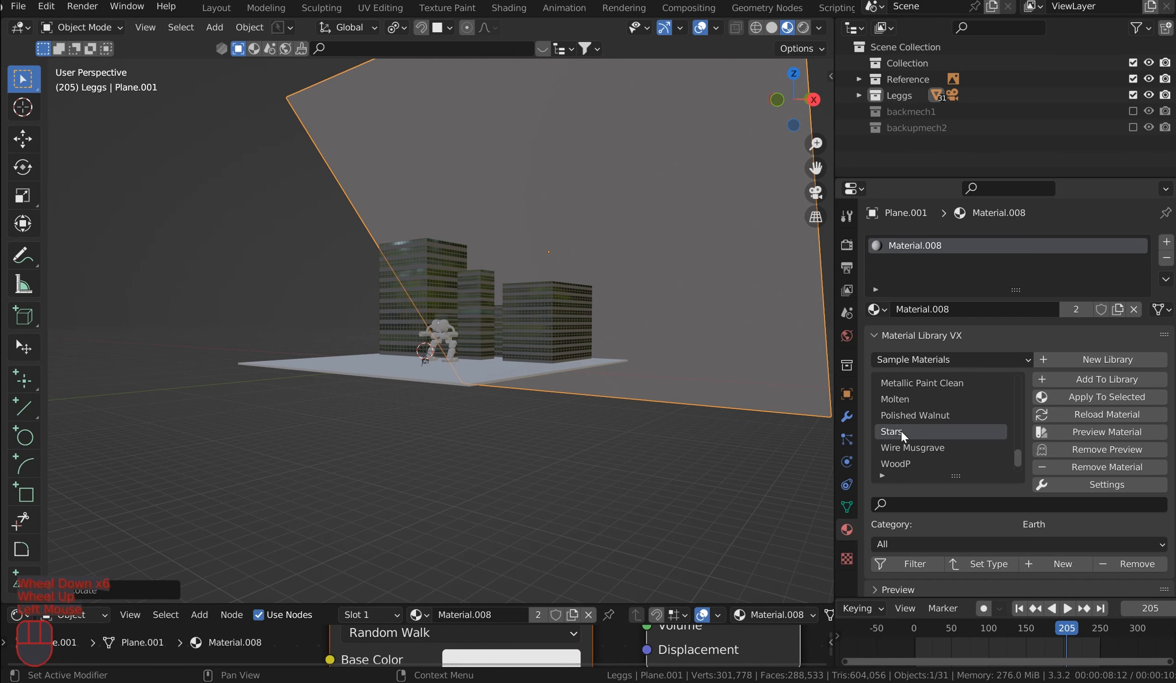
left_click(1101, 397)
Step: Look through the camera, select it and move it sideways so the mech stands towards the left of the frame
middle_click_drag(533, 214, 545, 264)
scroll(570, 280, "up", 1)
key("KP_0")
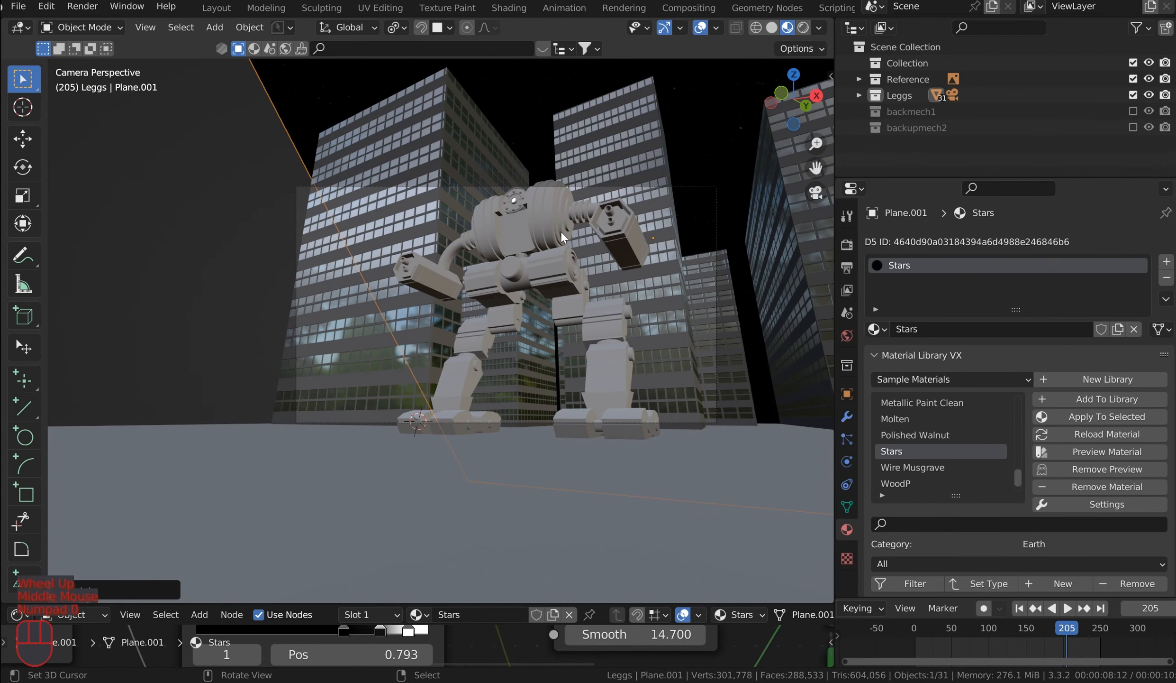
right_click(657, 184)
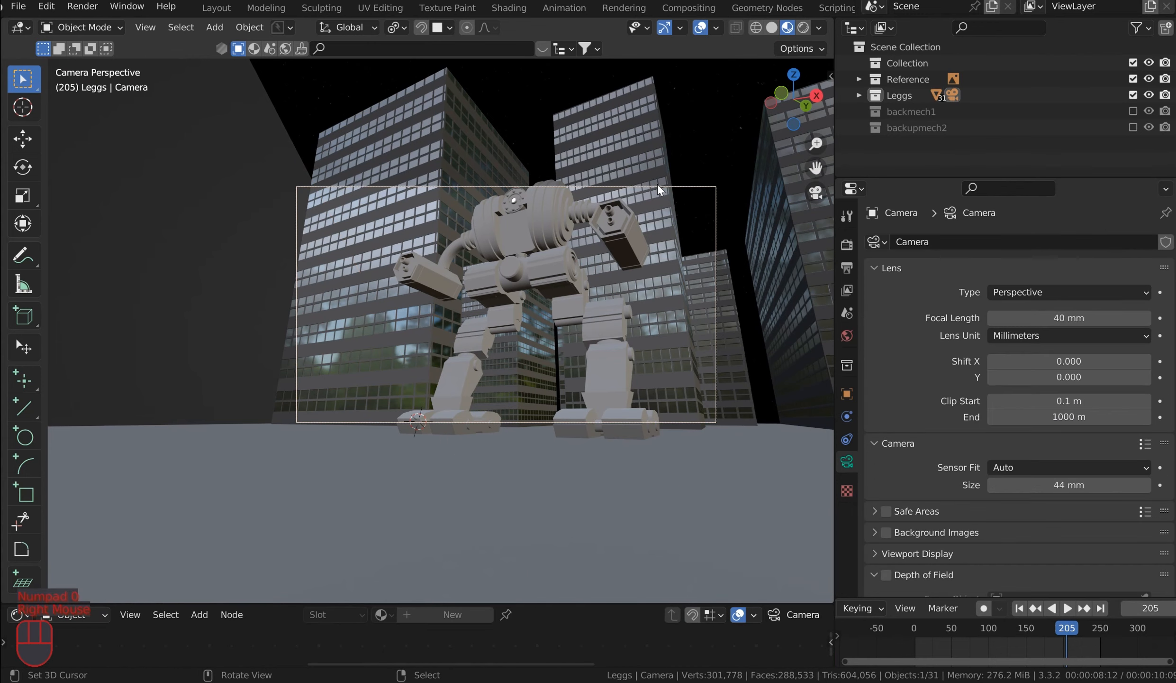
key("g")
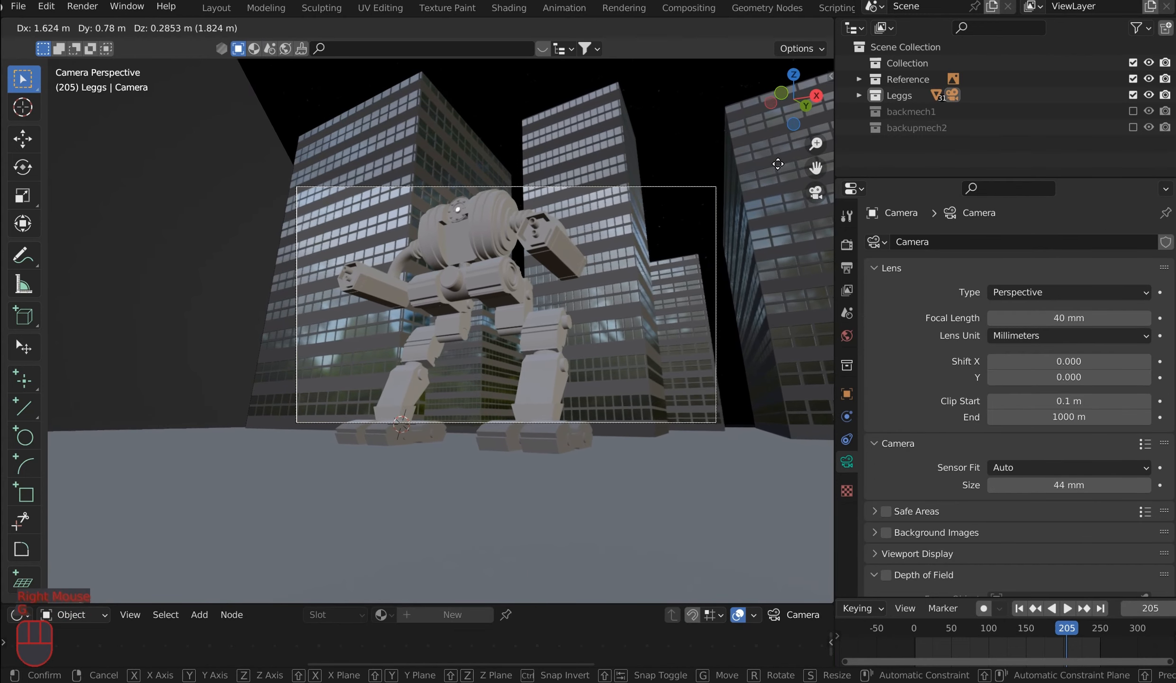
left_click(822, 142)
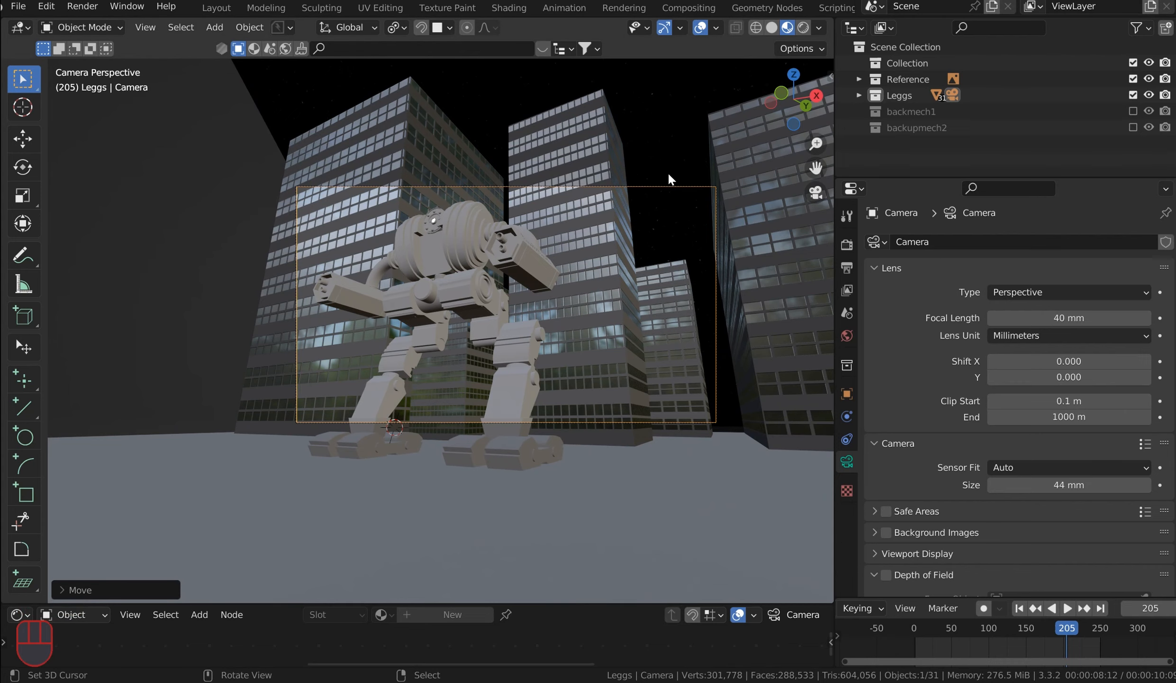
Step: Preview the mech and buildings up close in Rendered shading, and return to Solid shading
left_click(803, 29)
scroll(687, 128, "up", 2)
middle_click_drag(684, 134, 519, 199, "shift")
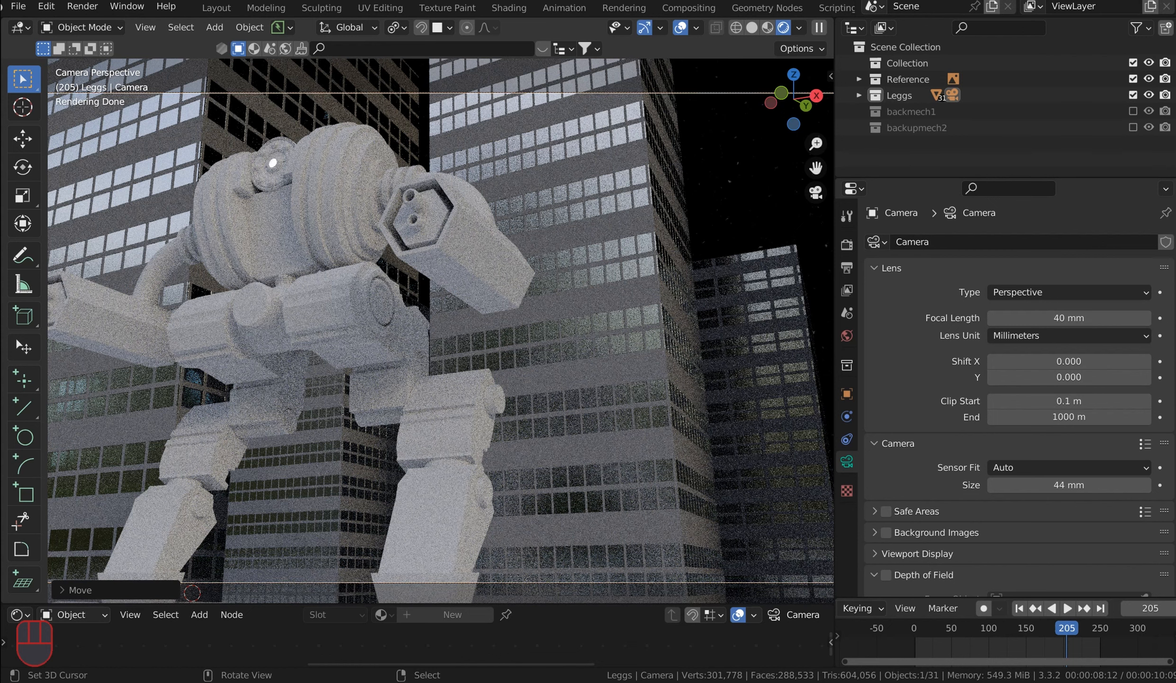
left_click(752, 27)
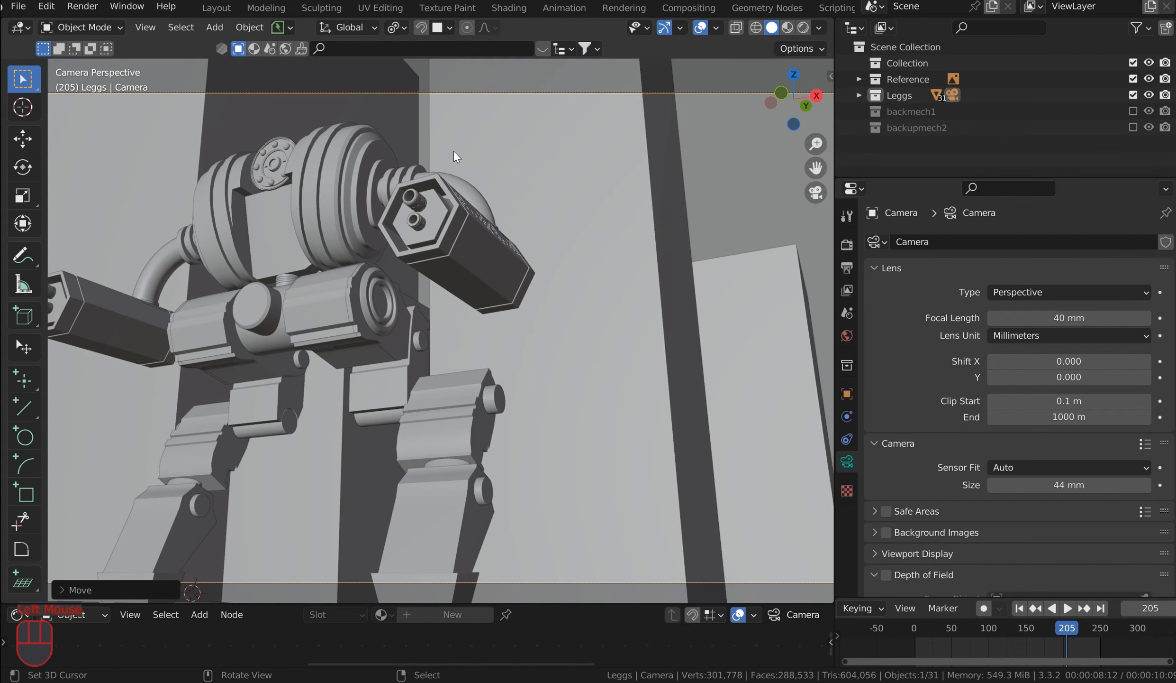
Step: Select the mech's ringed torso shells and isolate them in local view with Material Preview shading
scroll(508, 207, "down", 2)
middle_click_drag(508, 207, 487, 327)
right_click(488, 327)
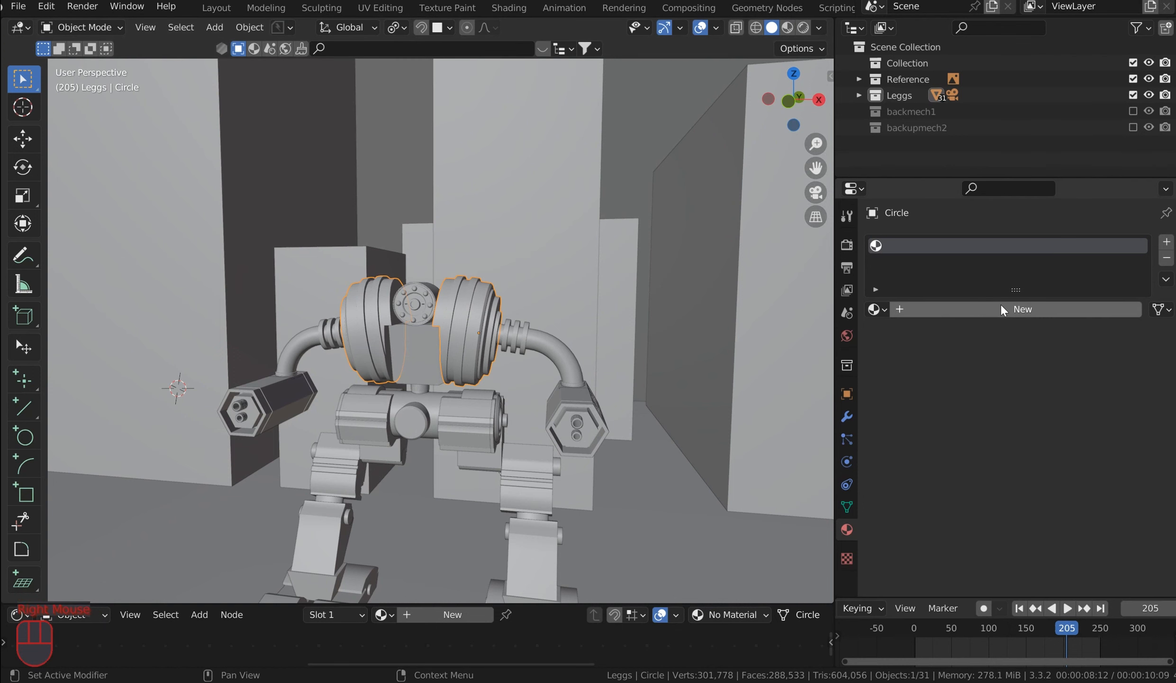
left_click(787, 27)
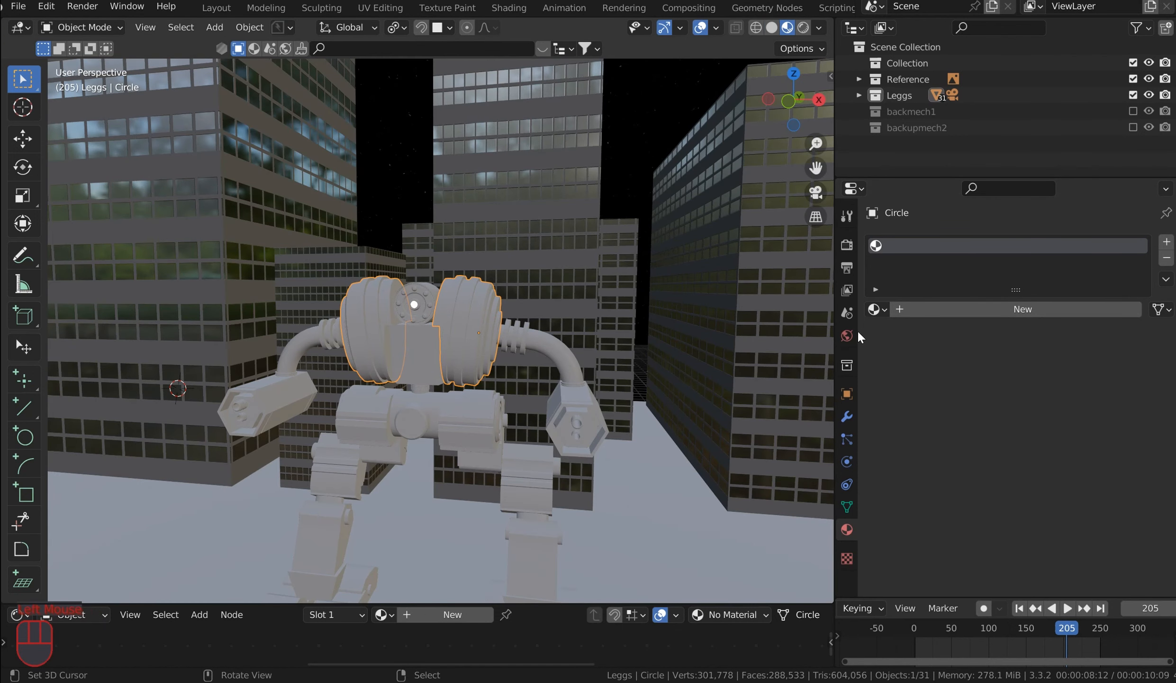
scroll(654, 250, "up", 2)
key("KP_Divide")
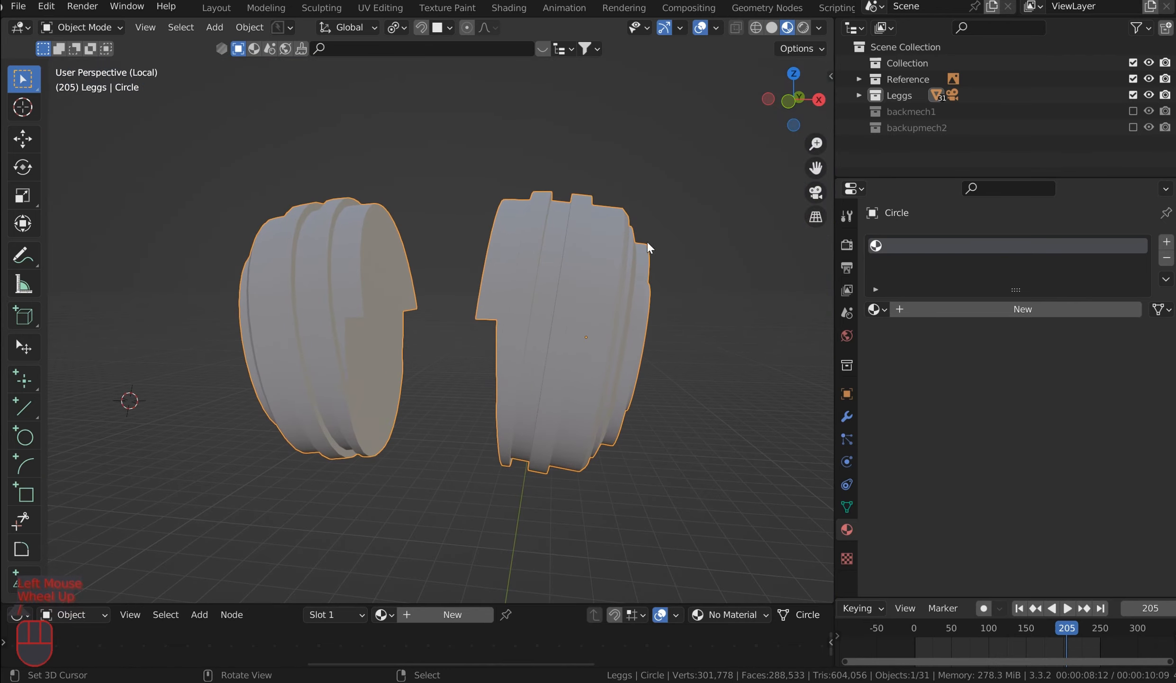
middle_click_drag(649, 246, 624, 205)
scroll(605, 248, "up", 1)
Step: Create a new material on the torso shells and apply Galvanized Steel from the Sample Materials library
left_click(962, 308)
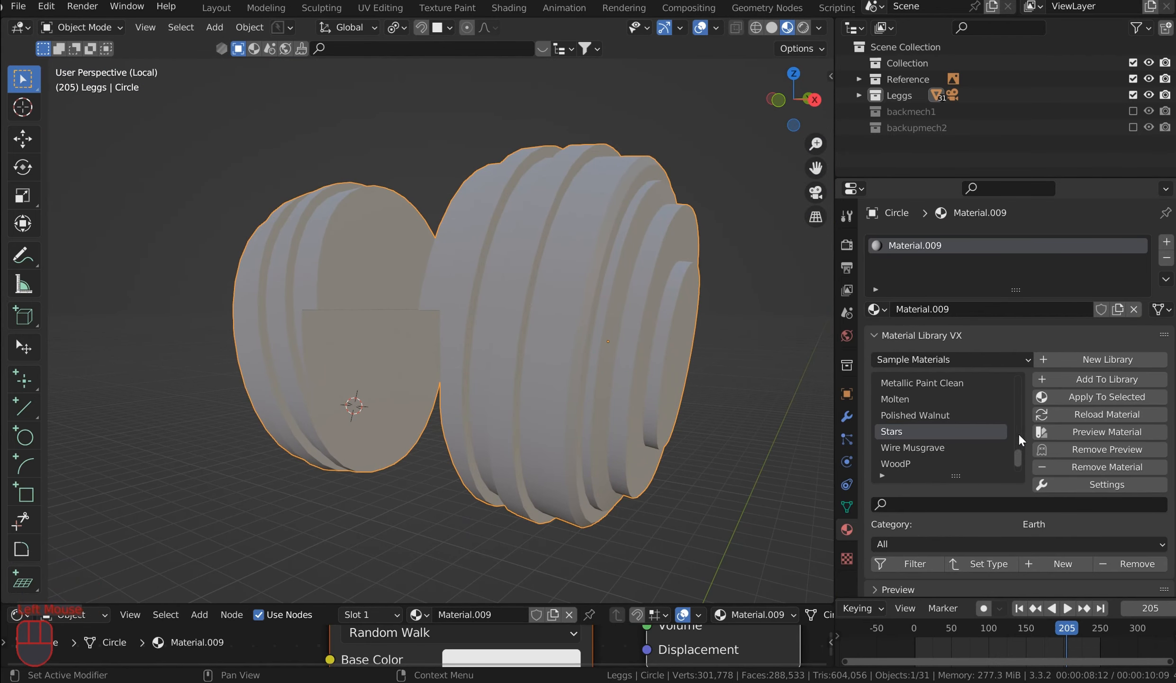
left_click_drag(1016, 465, 1010, 432)
left_click(994, 447)
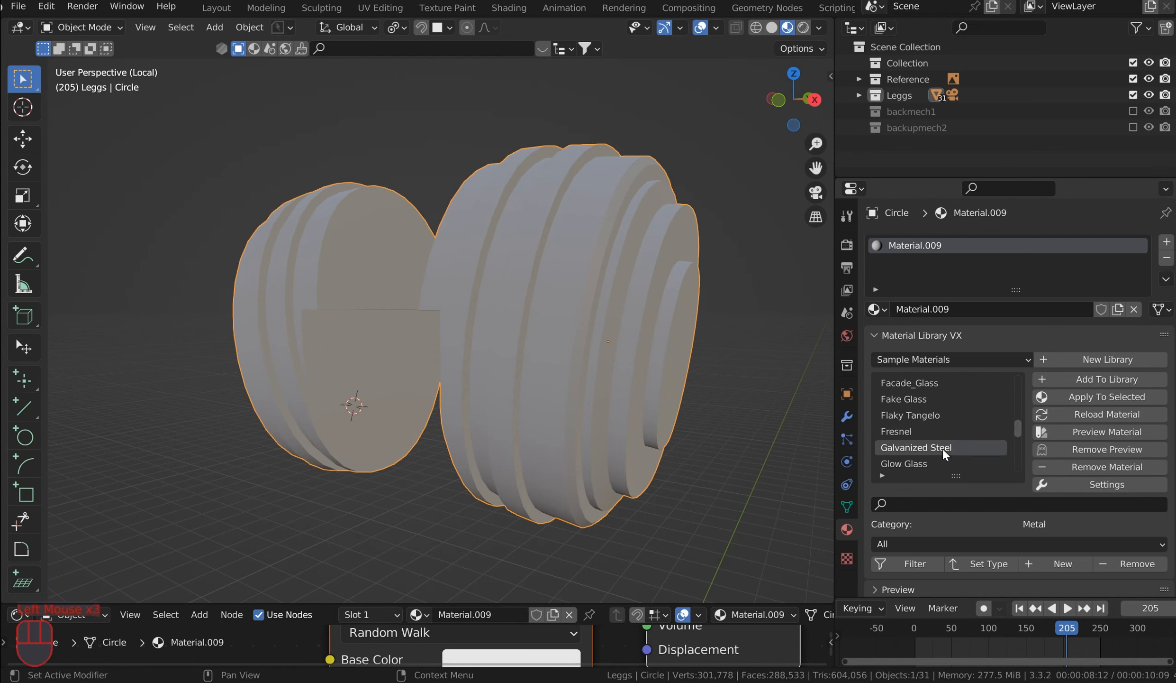
left_click(1104, 392)
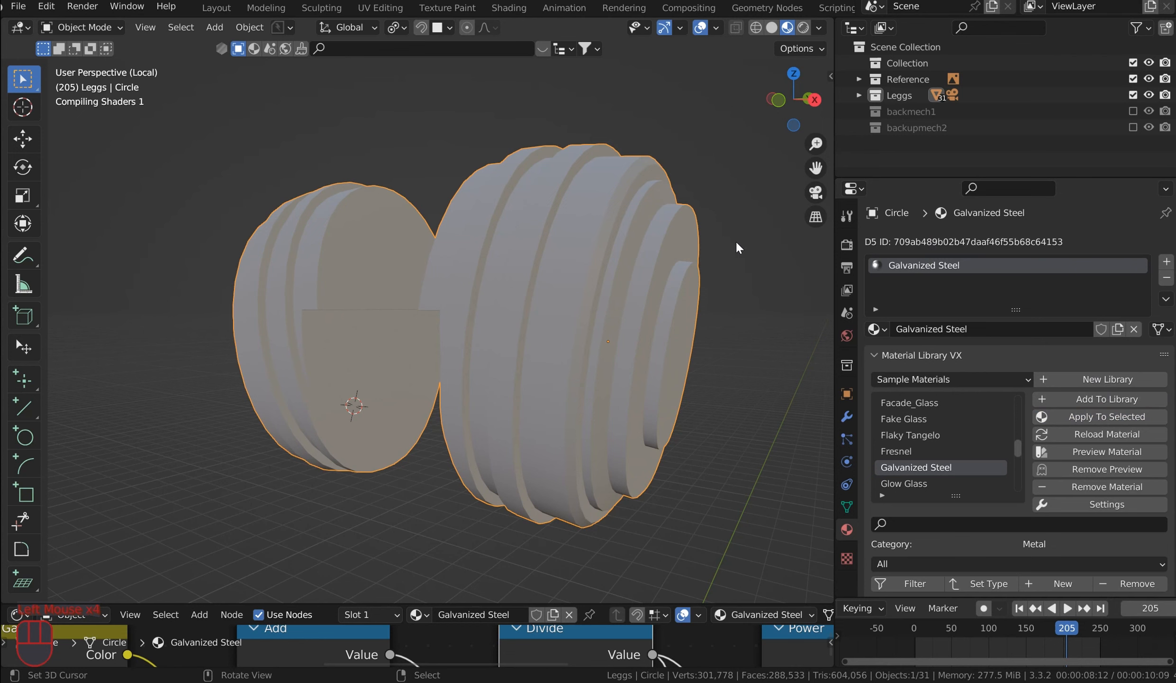
Step: Enlarge the Shader Editor to show the Galvanized Steel node tree beneath a close view of the torso shells
middle_click_drag(406, 232, 660, 420)
scroll(395, 283, "up", 2)
scroll(397, 285, "down", 1)
left_click_drag(509, 601, 509, 268)
scroll(421, 400, "down", 4)
scroll(313, 472, "down", 1)
Step: Set the Scale value node of the Galvanized Steel material to 287.3 for a finer pattern
middle_click_drag(161, 567, 658, 474)
scroll(573, 498, "up", 1)
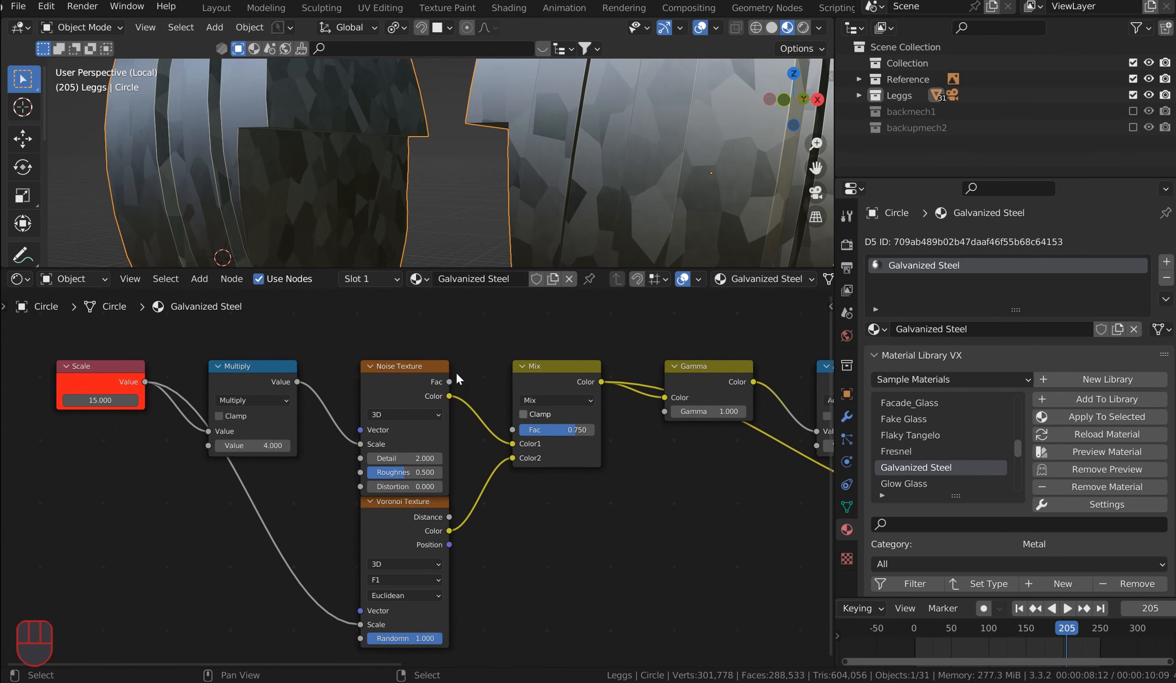
middle_click_drag(122, 365, 398, 477)
scroll(551, 510, "up", 5)
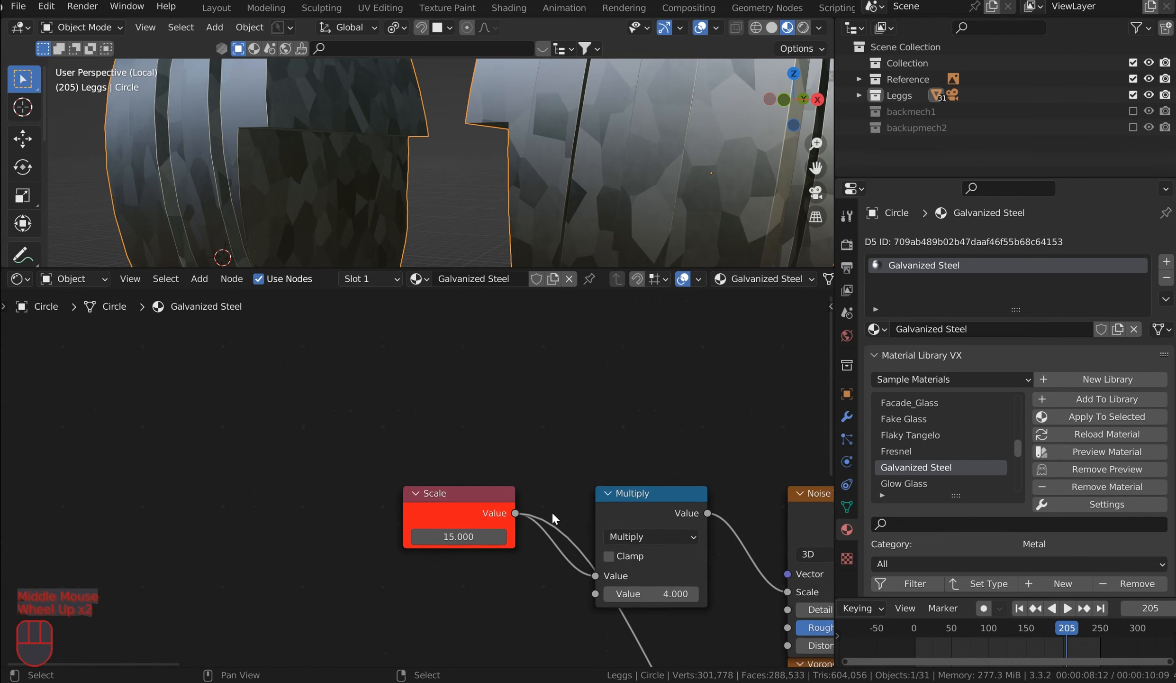
left_click_drag(509, 578, 1138, 578)
Step: Add a Bump node connected to the Material Output's Displacement input and place it below the Mix Shader
scroll(486, 436, "down", 1)
scroll(486, 434, "down", 4)
middle_click_drag(574, 417, 183, 238)
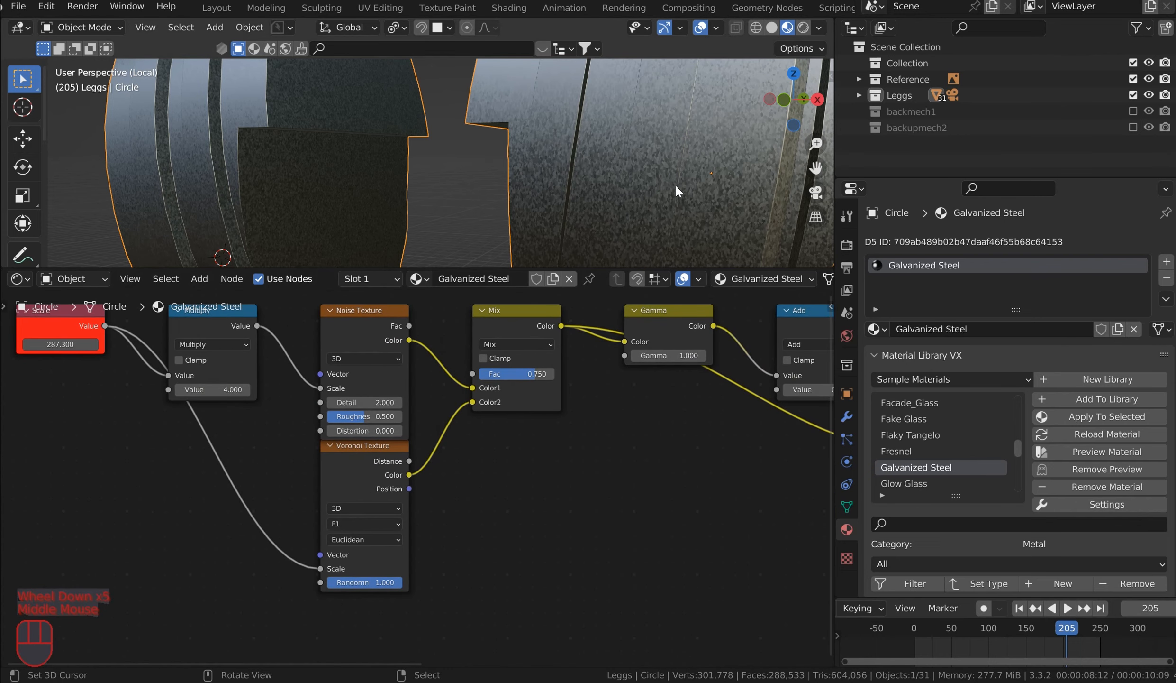
middle_click_drag(708, 410, 214, 351)
middle_click_drag(679, 424, 411, 471)
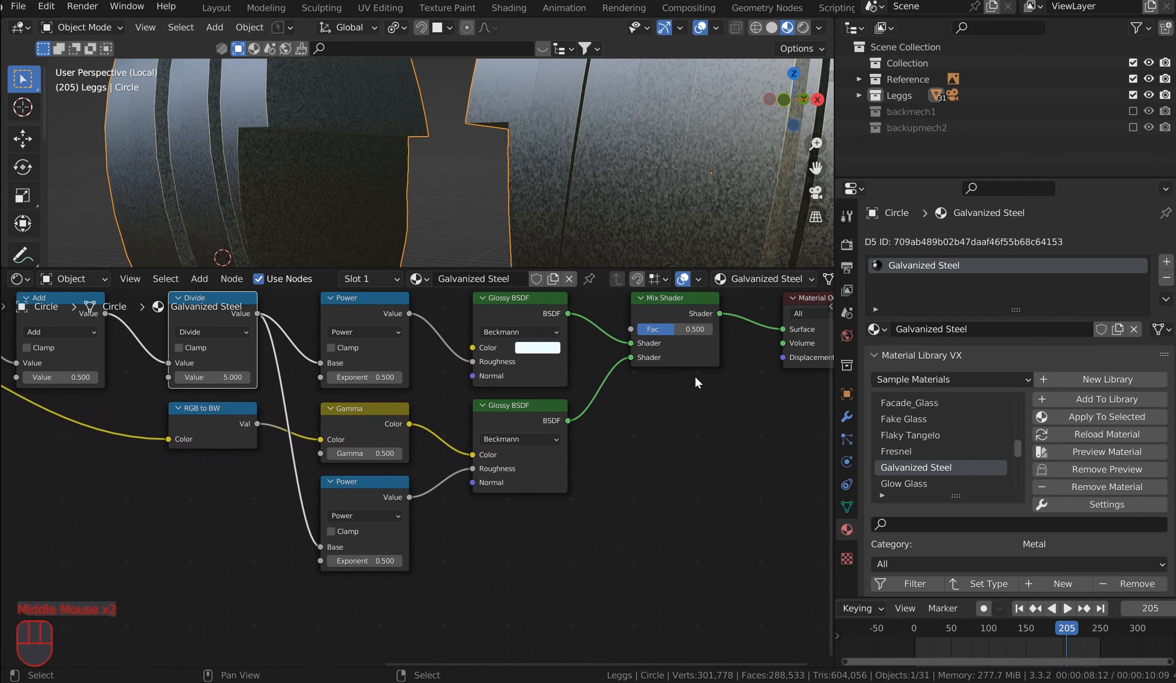
middle_click_drag(696, 378, 644, 409)
right_click(659, 462)
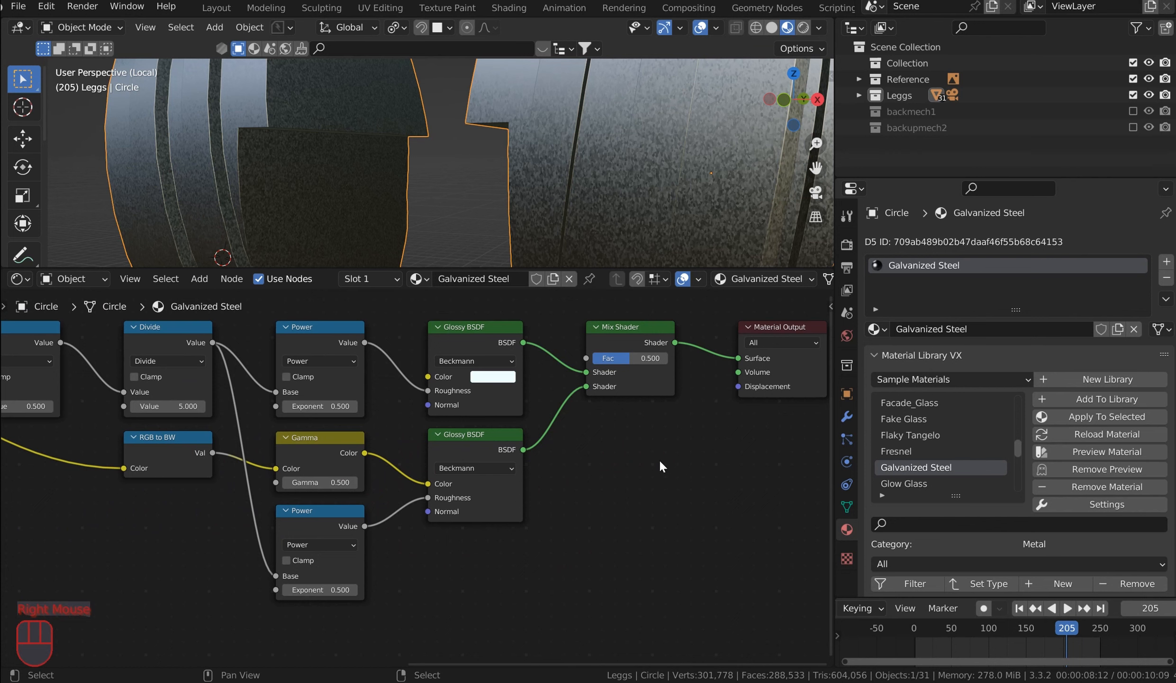
middle_click_drag(607, 489, 554, 472)
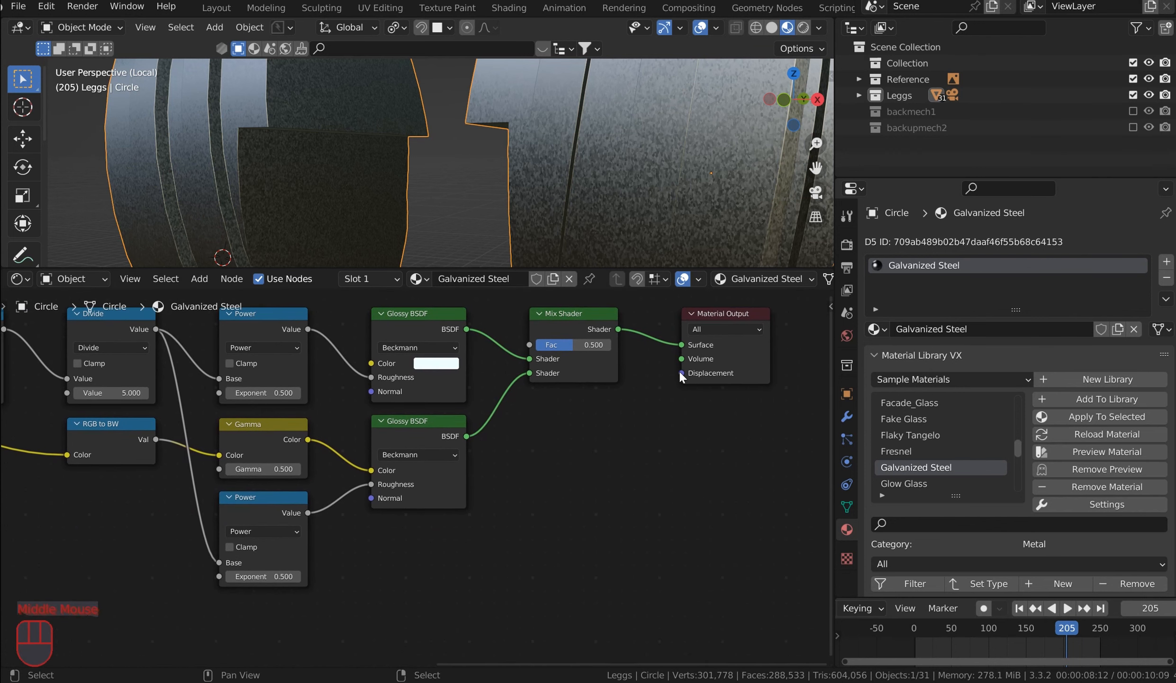
left_click_drag(681, 372, 586, 514)
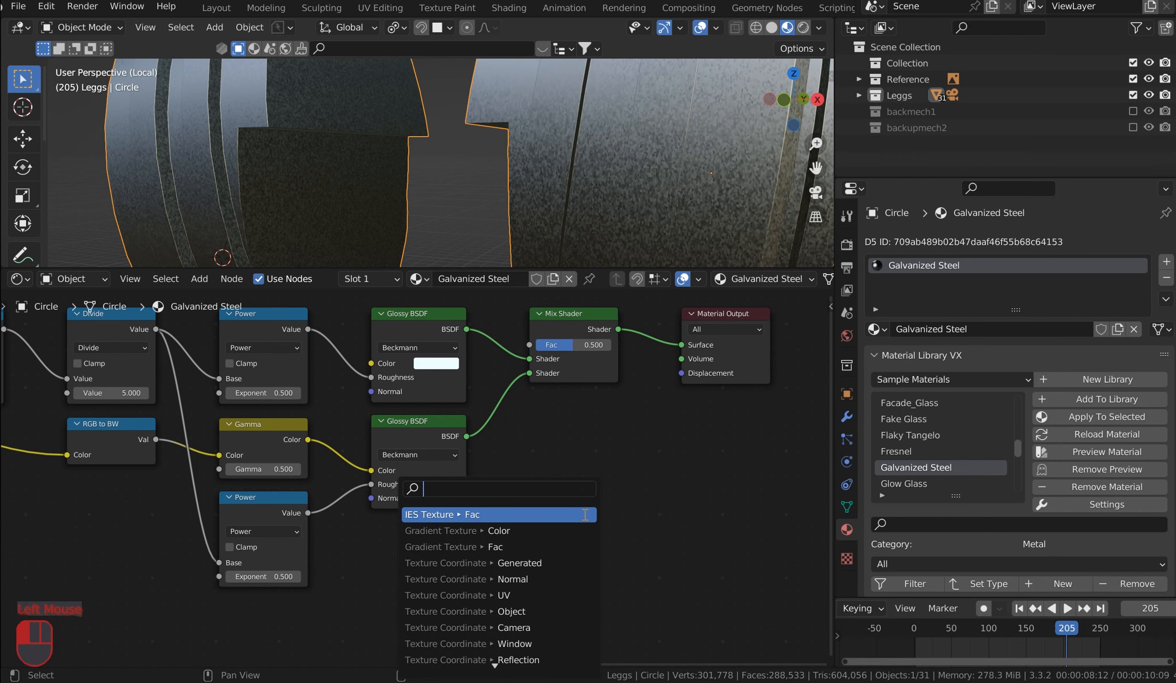
type("bump")
left_click(586, 514)
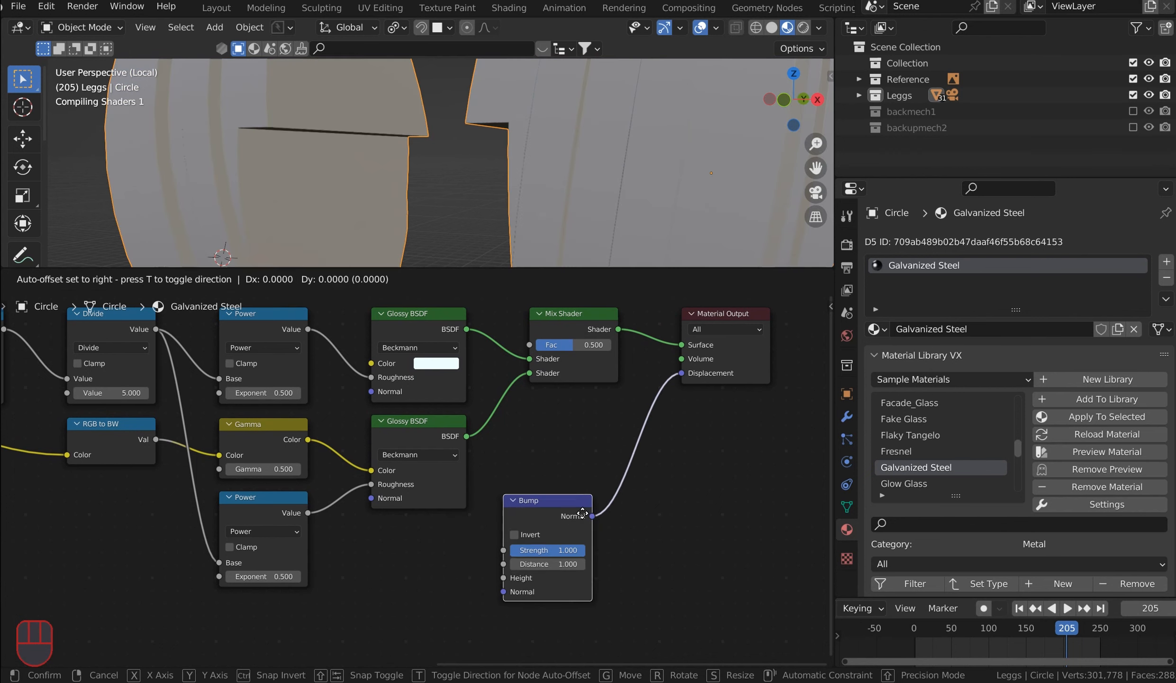
left_click(616, 501)
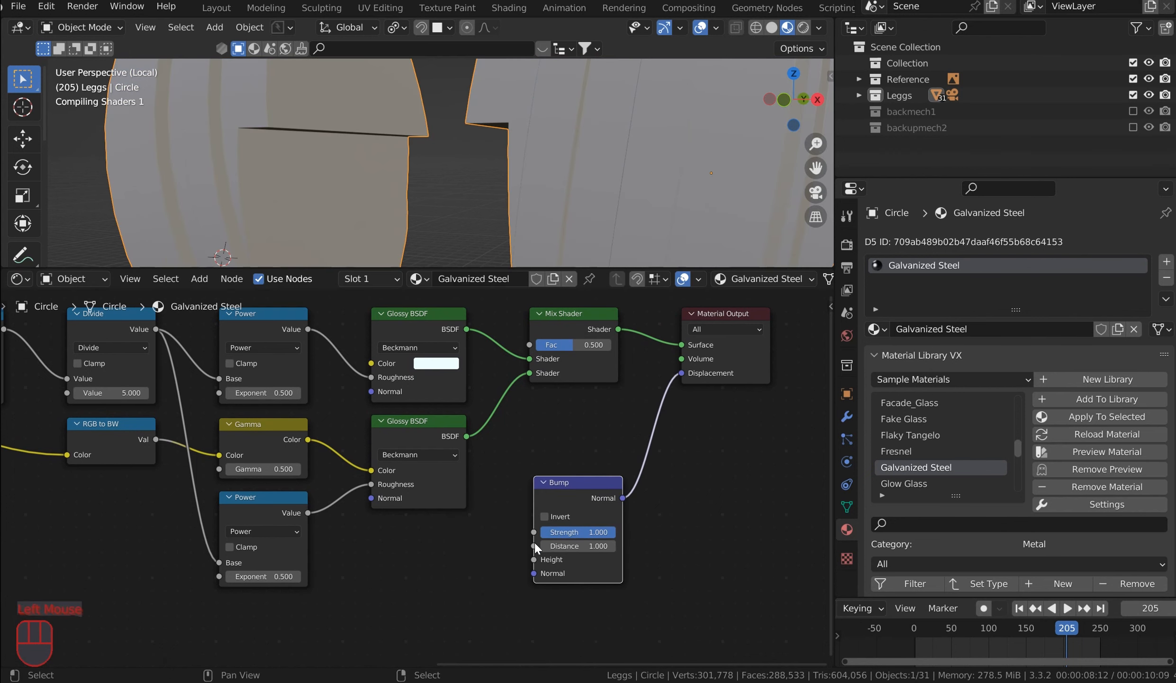
Step: Add a Noise Texture node with its Fac output connected to the Bump node's Height input
left_click_drag(535, 559, 443, 586)
type("nois")
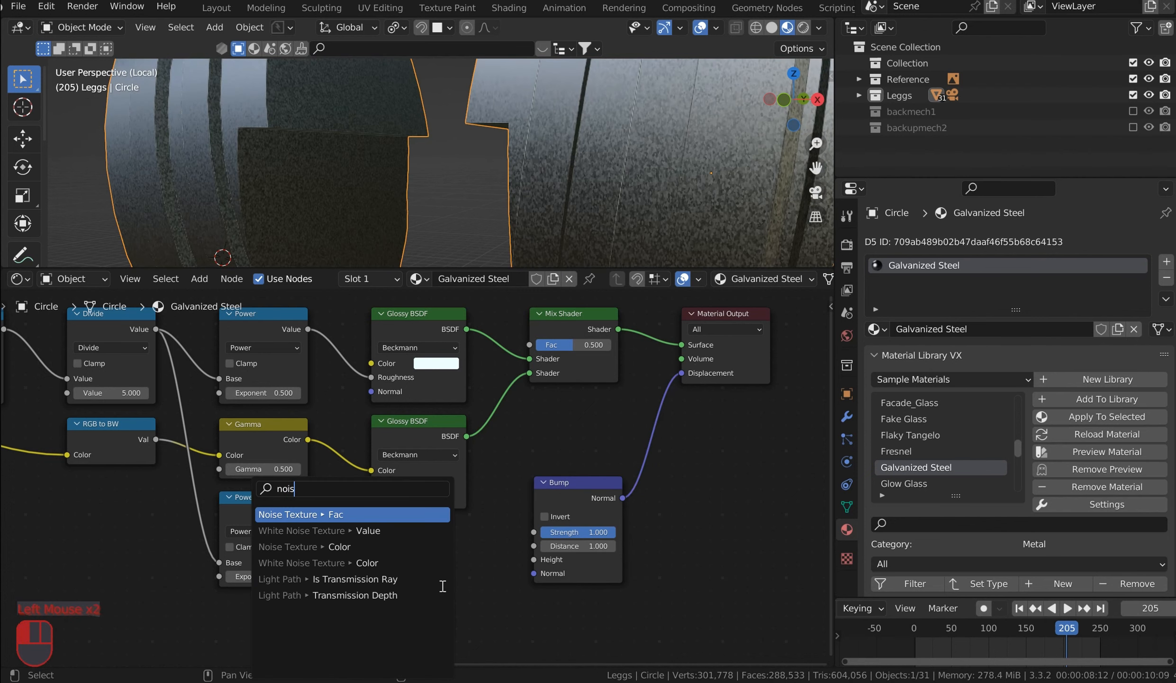
key("Return")
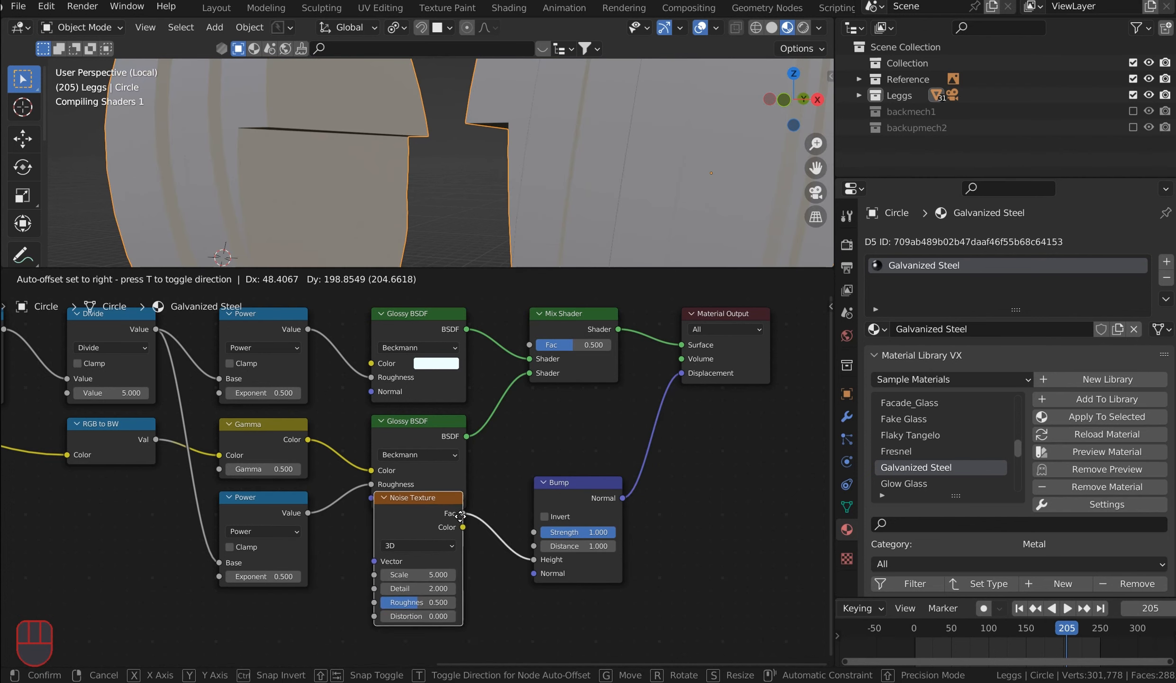
left_click(461, 543)
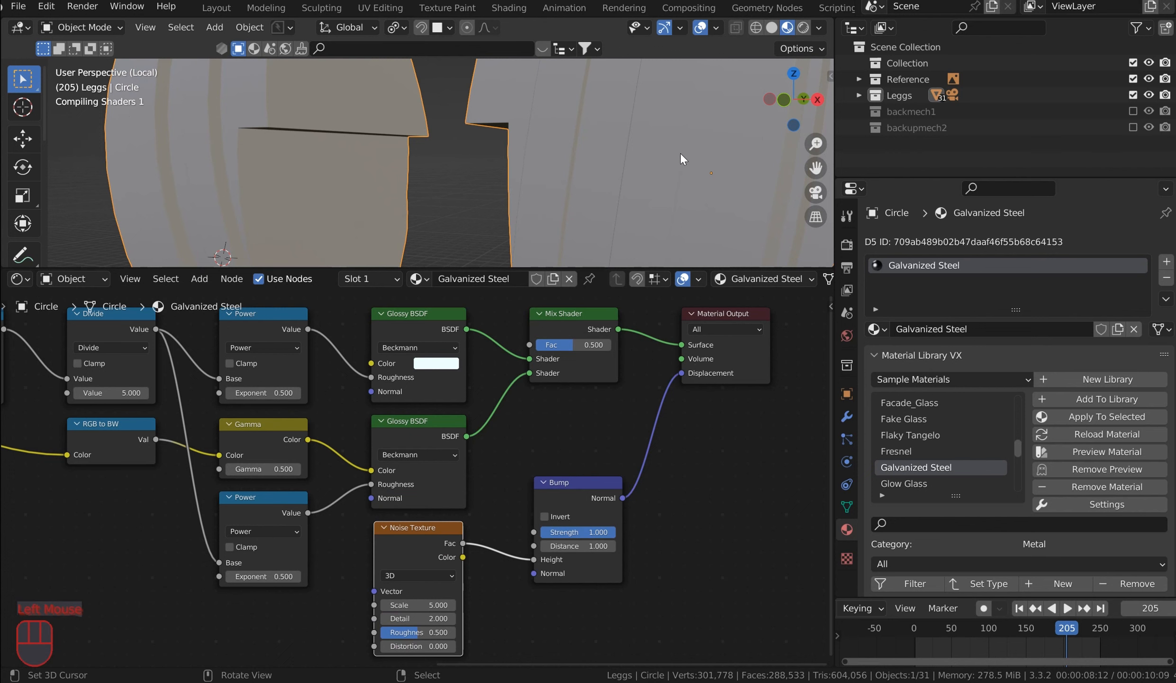
Step: Set the new Noise Texture's Scale to 18.4 while viewing the torso shell surface up close
scroll(568, 175, "up", 5, "shift")
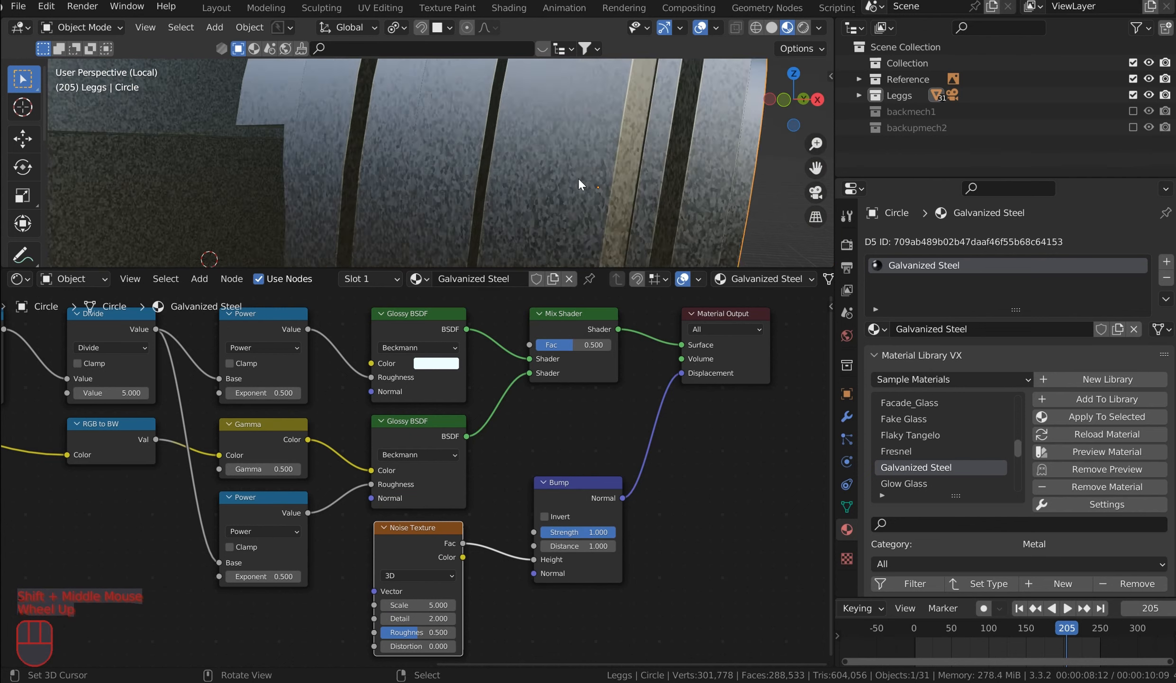
scroll(579, 180, "up", 2, "shift")
mouse_move(417, 604)
left_mouse_down()
mouse_move(426, 604)
mouse_move(398, 606)
left_mouse_up()
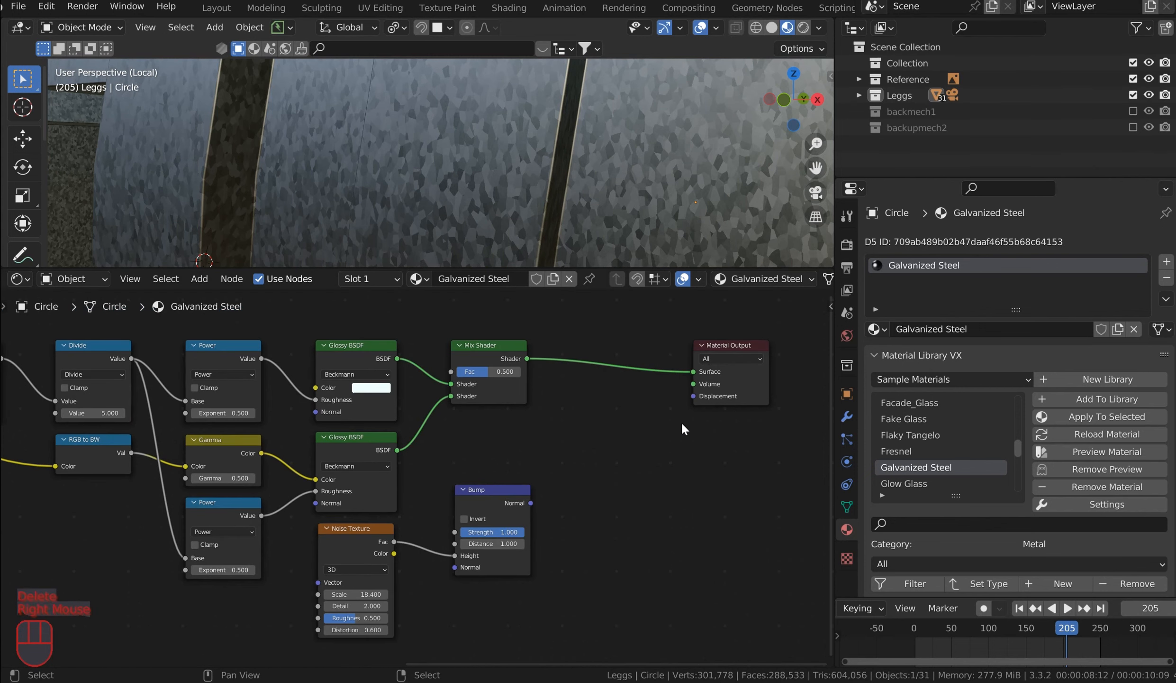
Step: Add a Principled BSDF node and place it between the Bump and Material Output nodes
key("space")
type("princ")
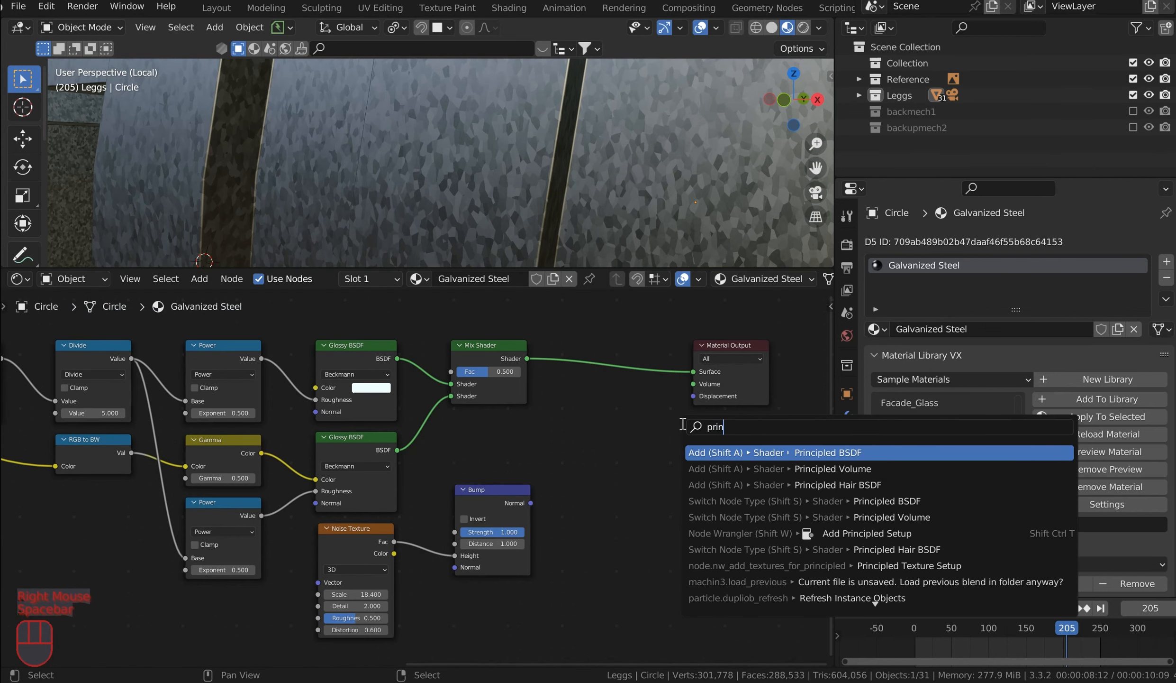
left_click(785, 451)
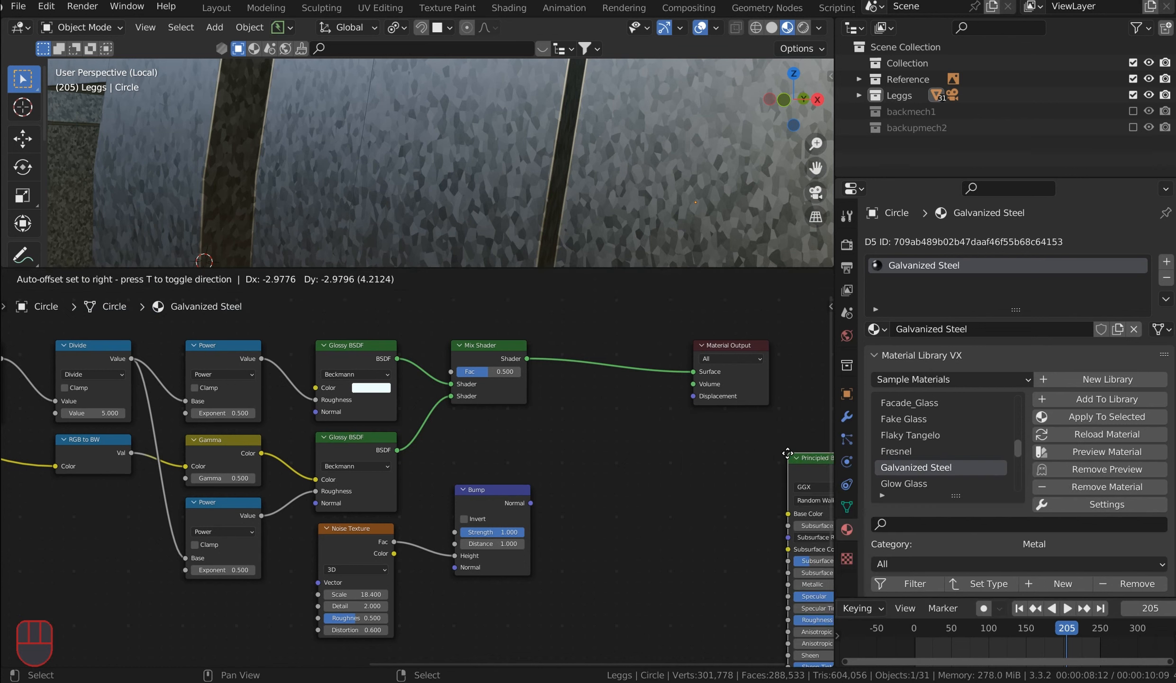
left_click(558, 415)
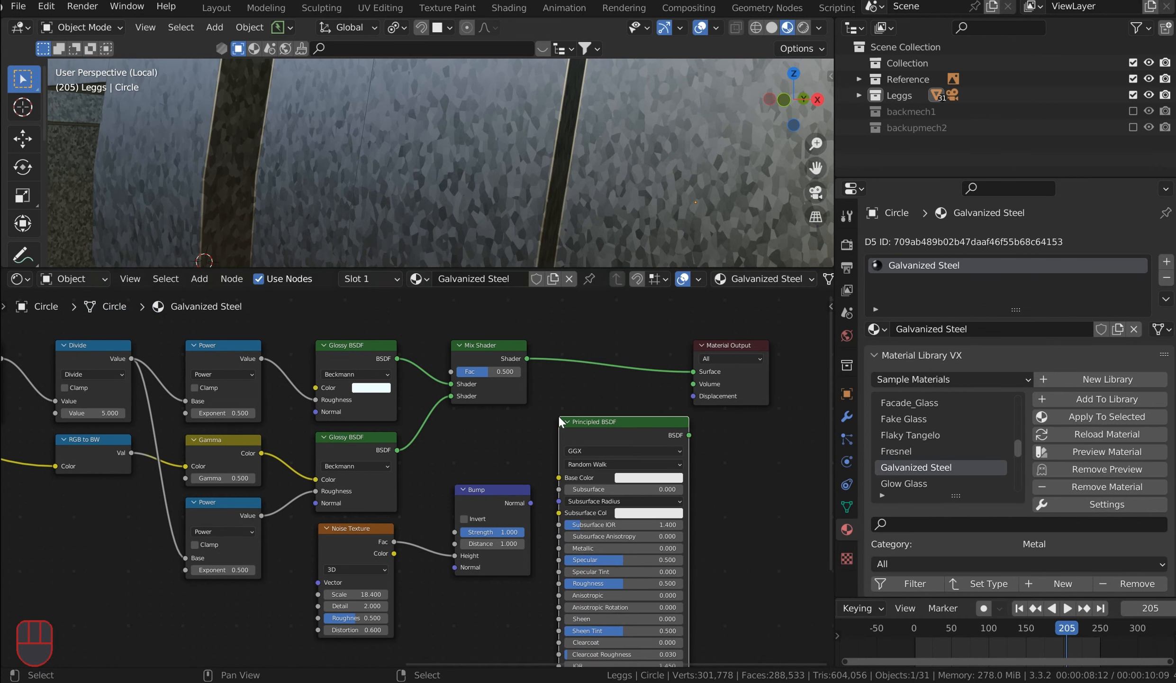
Step: Add an Add Shader node on the link between the Mix Shader and the Material Output's Surface input
right_click(621, 343)
key("space")
type("add")
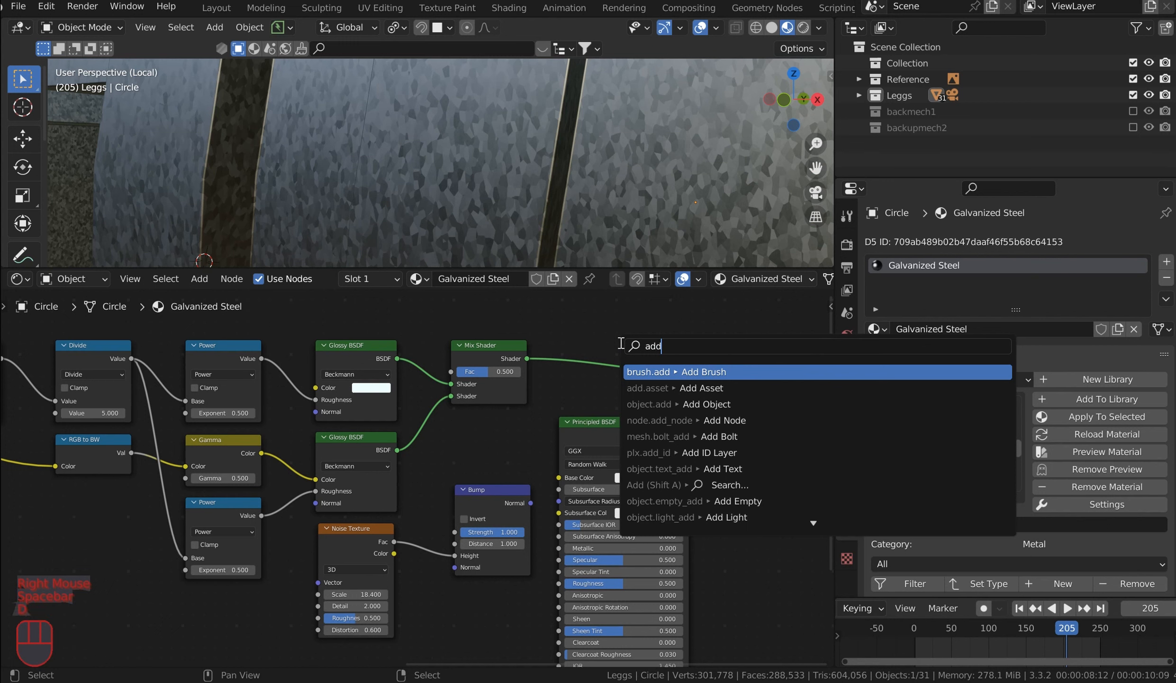
type(" shad")
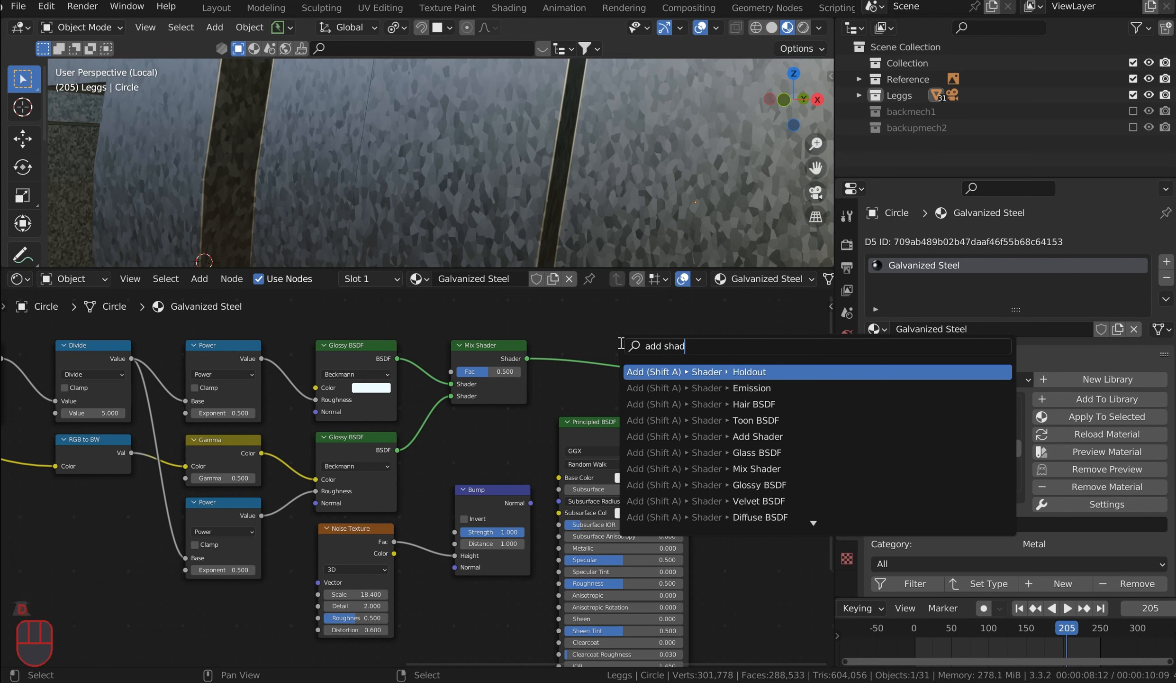
key("Down")
key("Down")
key("Down")
key("Down")
key("Return")
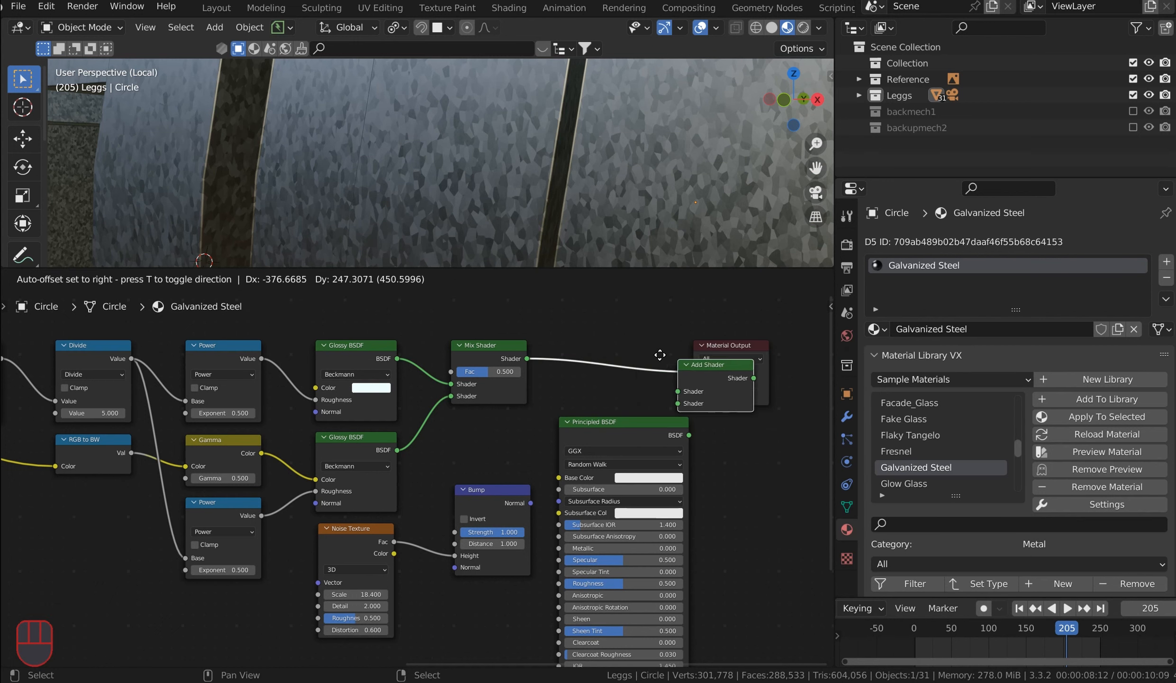
left_click(574, 350)
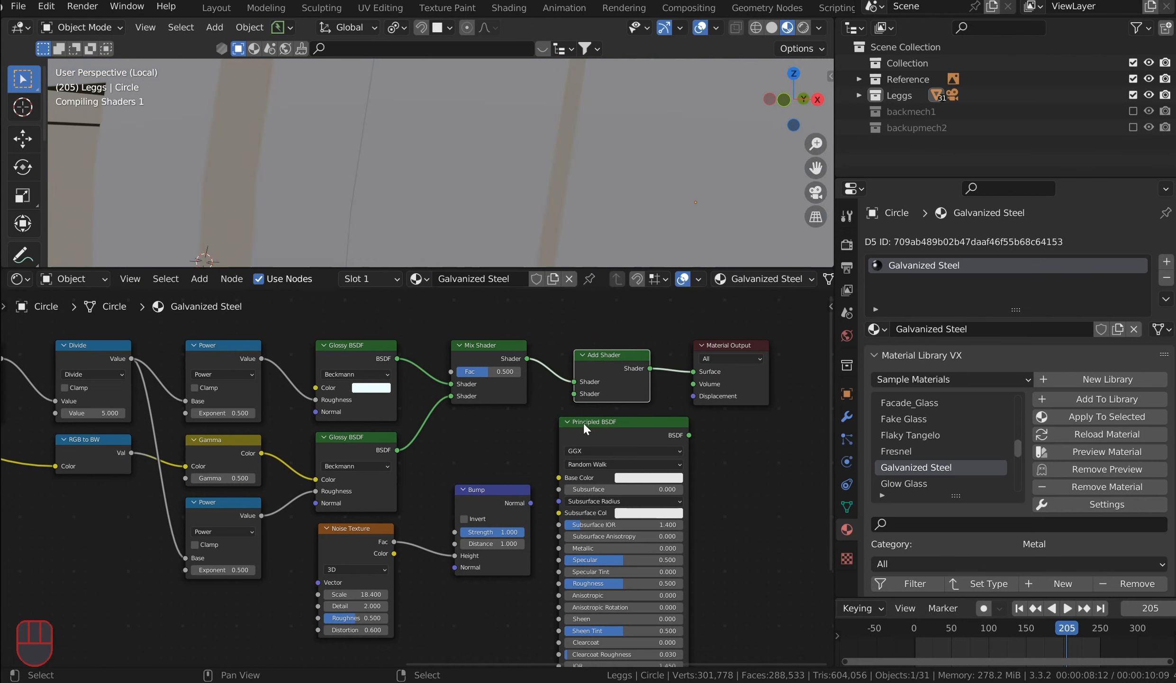
Step: Connect the Principled BSDF to the Add Shader's second Shader input and darken its Base Color to a dark grey
left_click_drag(655, 425, 573, 394)
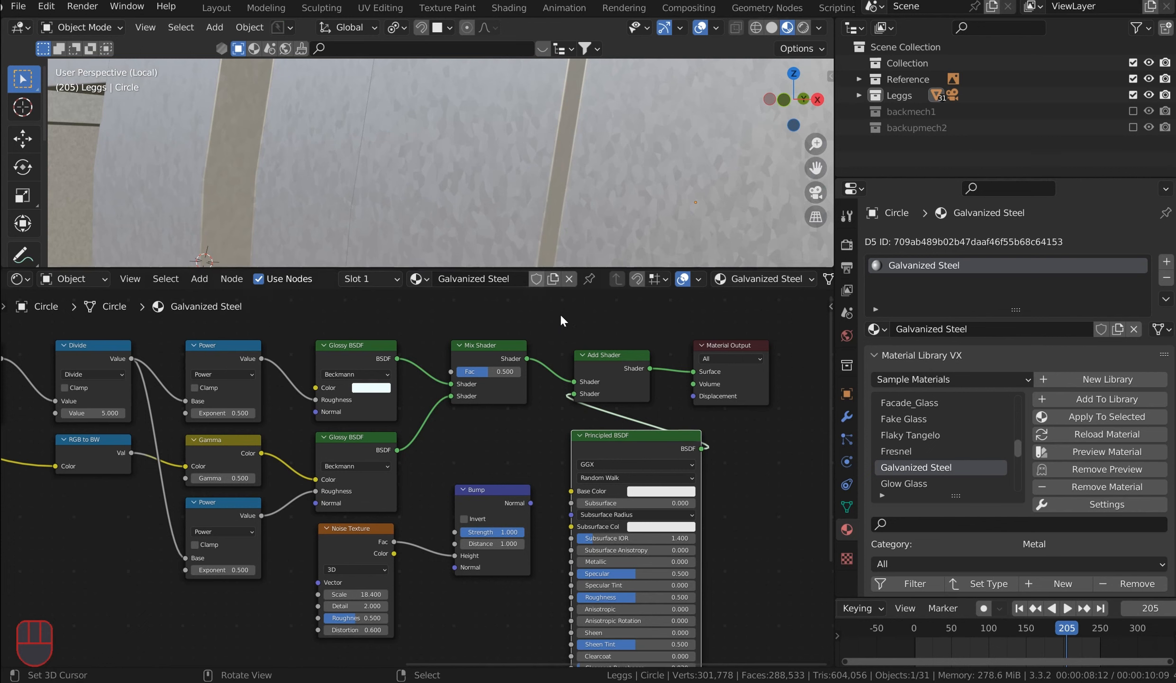
scroll(560, 516, "down", 3)
middle_click_drag(560, 516, 555, 454)
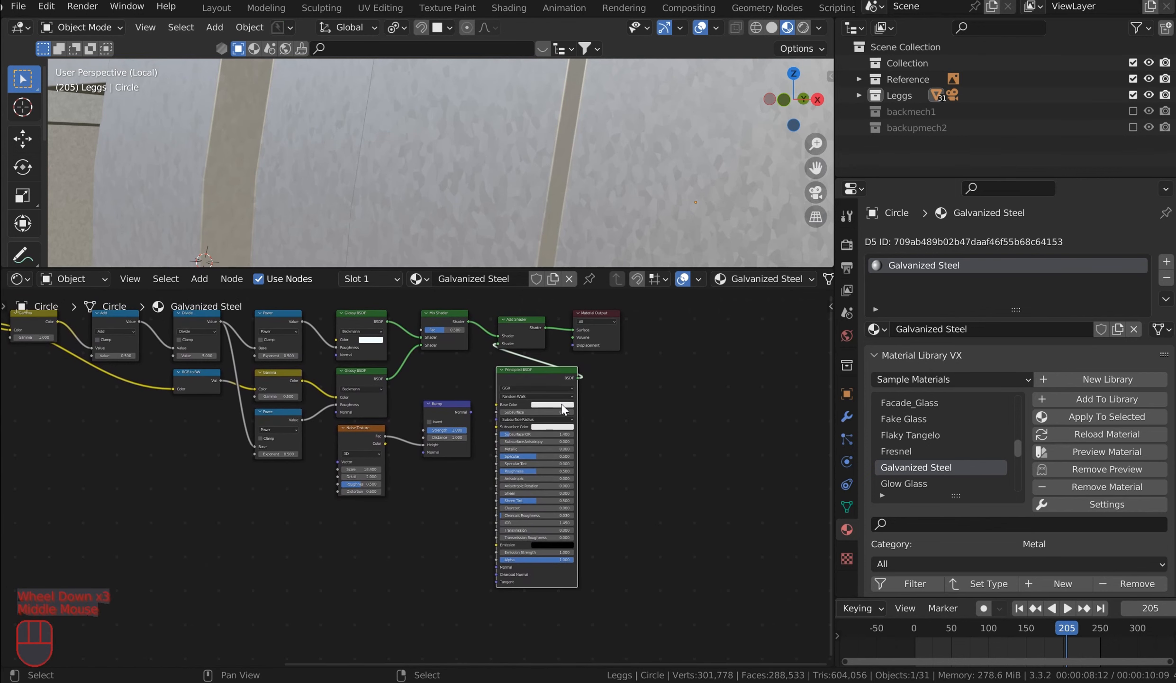
left_click(562, 405)
mouse_move(591, 318)
left_mouse_down()
mouse_move(590, 356)
mouse_move(590, 340)
left_mouse_up()
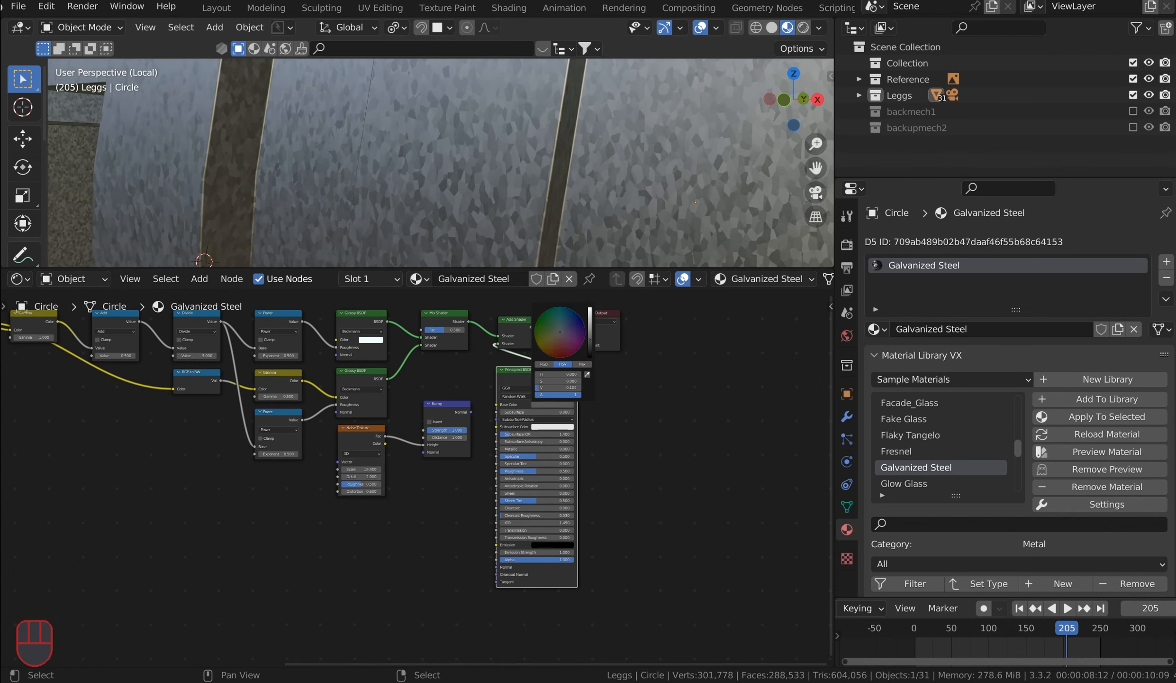
Step: Move the Noise Texture and Bump nodes together into the empty area below the Power and Glossy BSDF nodes
left_click_drag(463, 413, 339, 430)
key("g")
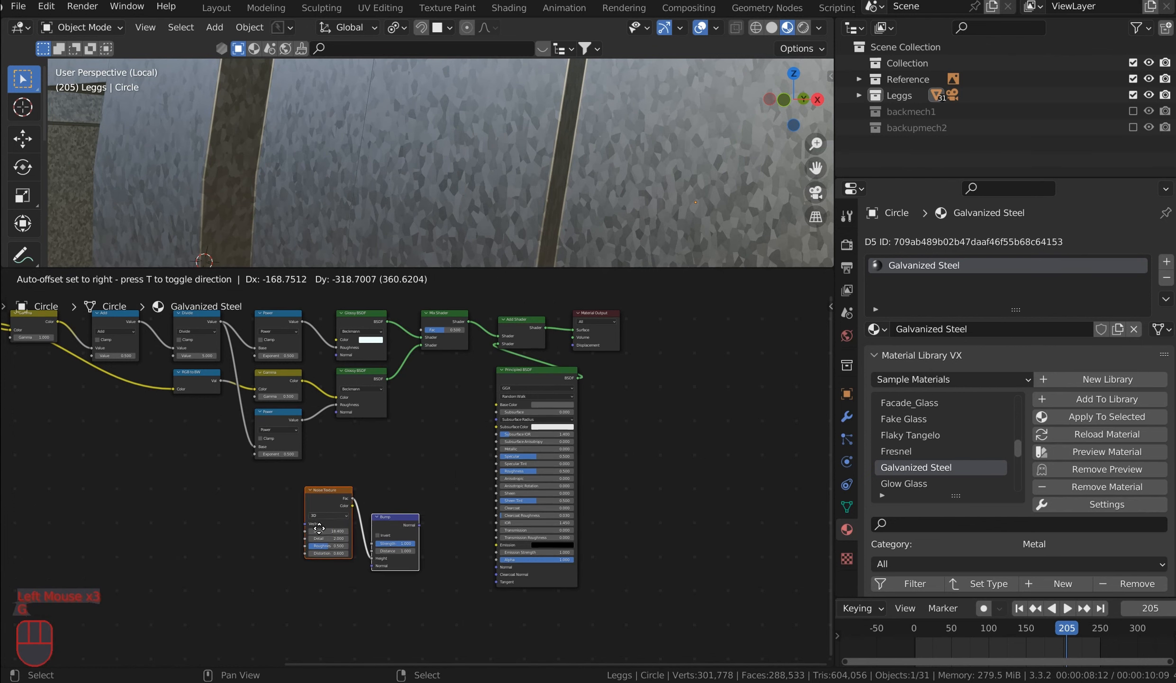
left_click(279, 541)
middle_click_drag(279, 541, 337, 490)
scroll(521, 433, "up", 6)
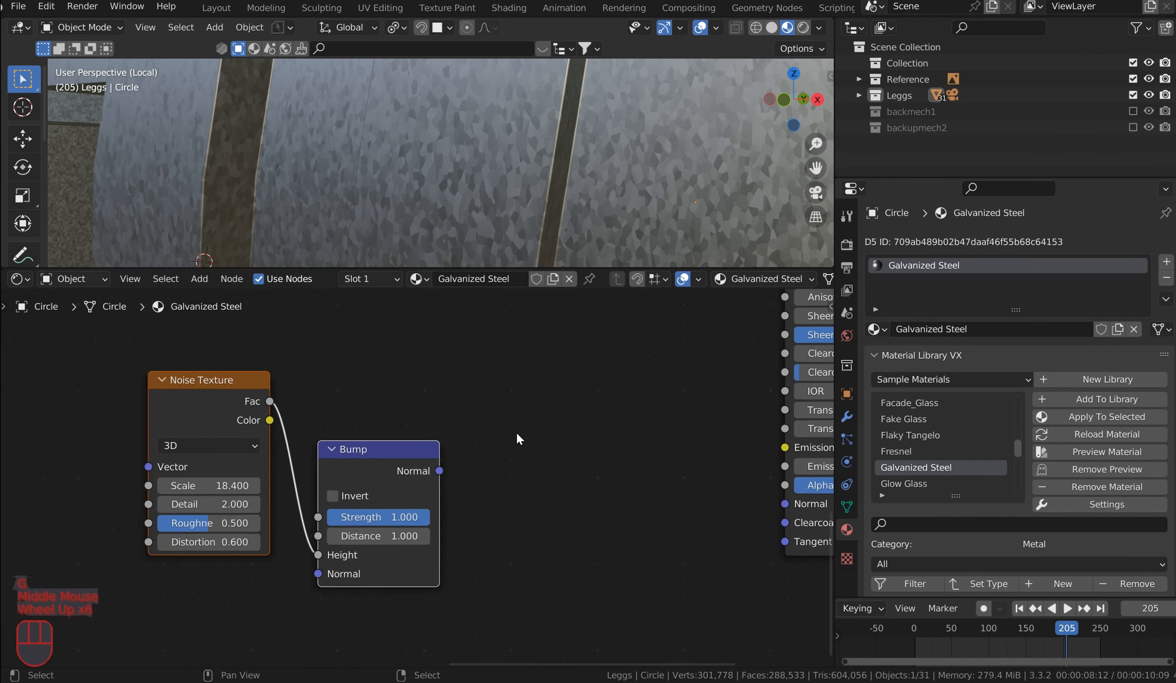
middle_click_drag(517, 430, 397, 414)
Step: Space the Bump node away from the Noise Texture and connect its Normal output to the Principled BSDF's Normal input
left_click_drag(250, 425, 487, 375)
right_click(322, 386)
right_click(401, 387)
right_click(402, 388)
left_click_drag(546, 398, 655, 482)
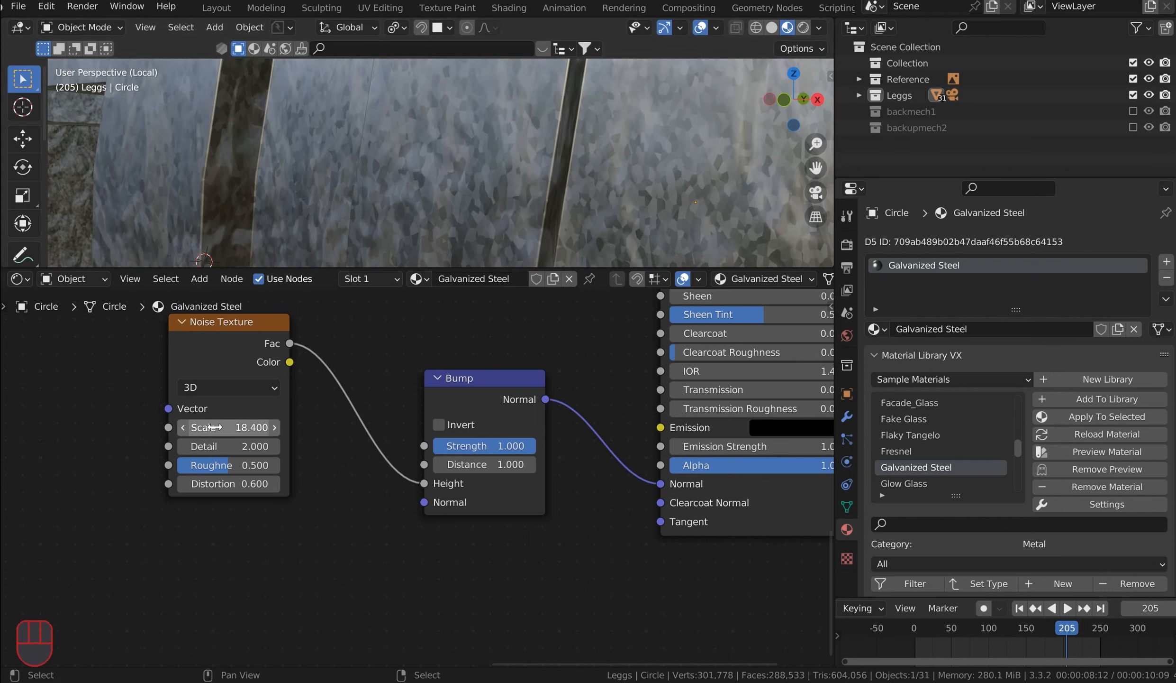
Step: Set the Noise Texture's Scale to 30.3, Distortion to 17.7 and Detail to 15
left_click_drag(228, 427, 272, 427)
left_click_drag(198, 484, 280, 484)
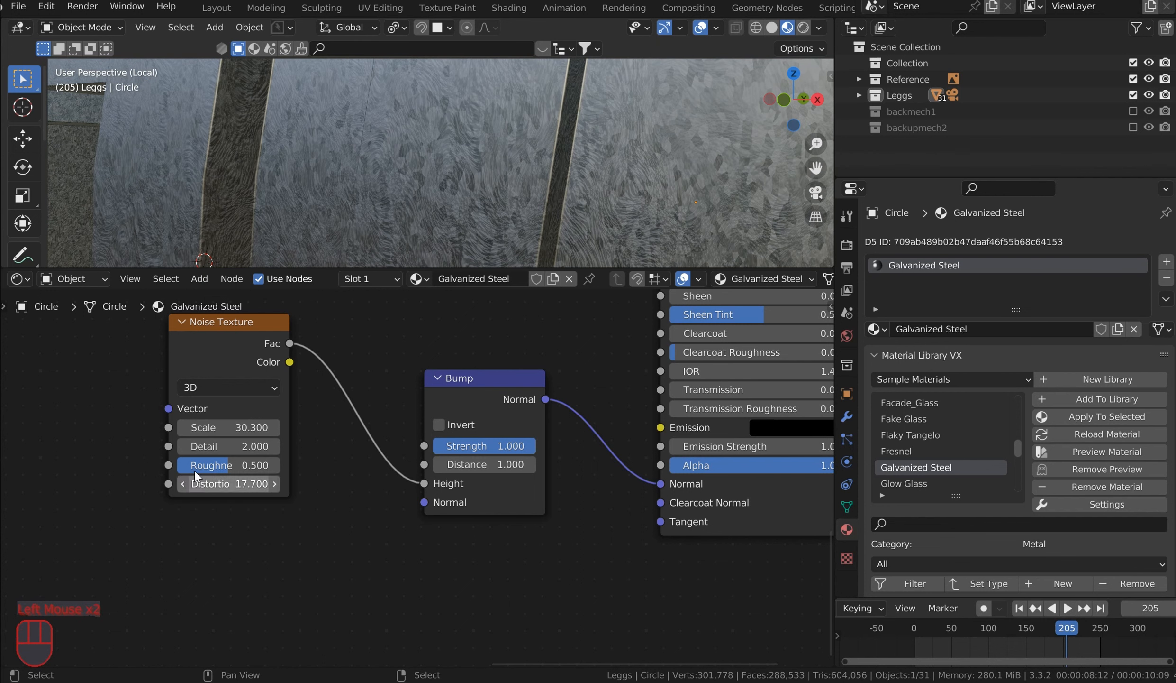
left_click_drag(210, 446, 247, 445)
Step: Add a Mapping node with its Vector output connected to the Noise Texture's Vector input, placed just before it
middle_click_drag(184, 380, 324, 431)
scroll(334, 391, "down", 4)
middle_click_drag(352, 390, 595, 464)
scroll(512, 420, "up", 4)
scroll(453, 443, "up", 1)
scroll(654, 443, "up", 2)
left_click(655, 446)
left_click_drag(627, 476, 433, 412)
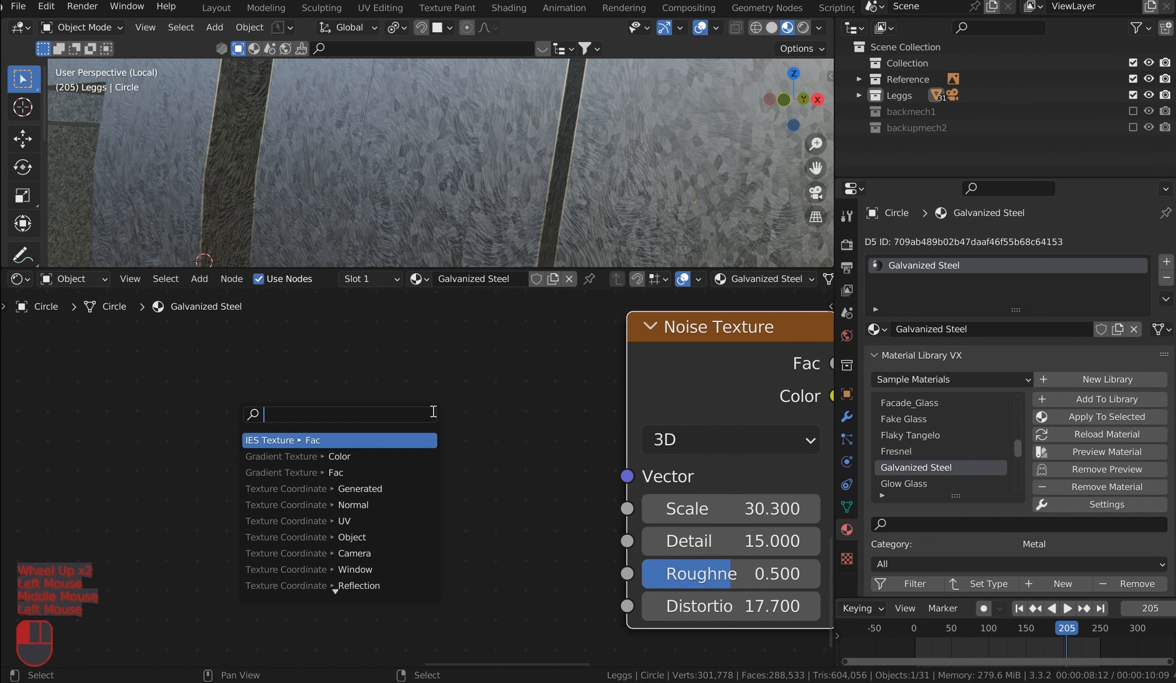
type("map")
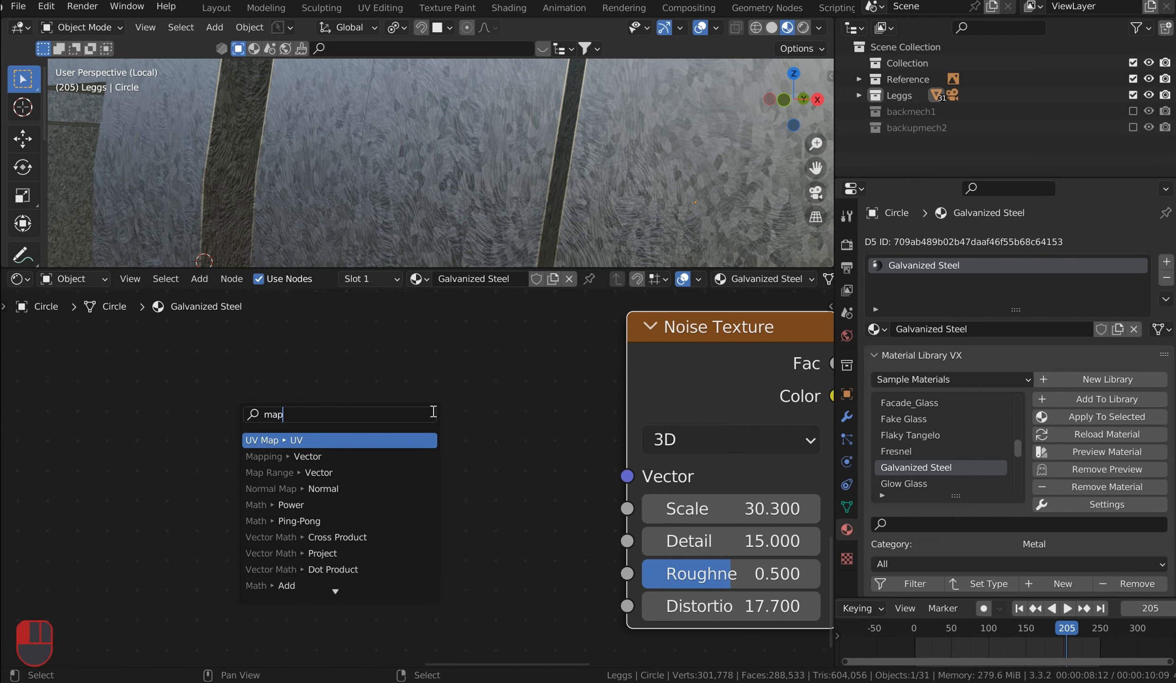
type("p")
key("Return")
left_click(398, 443)
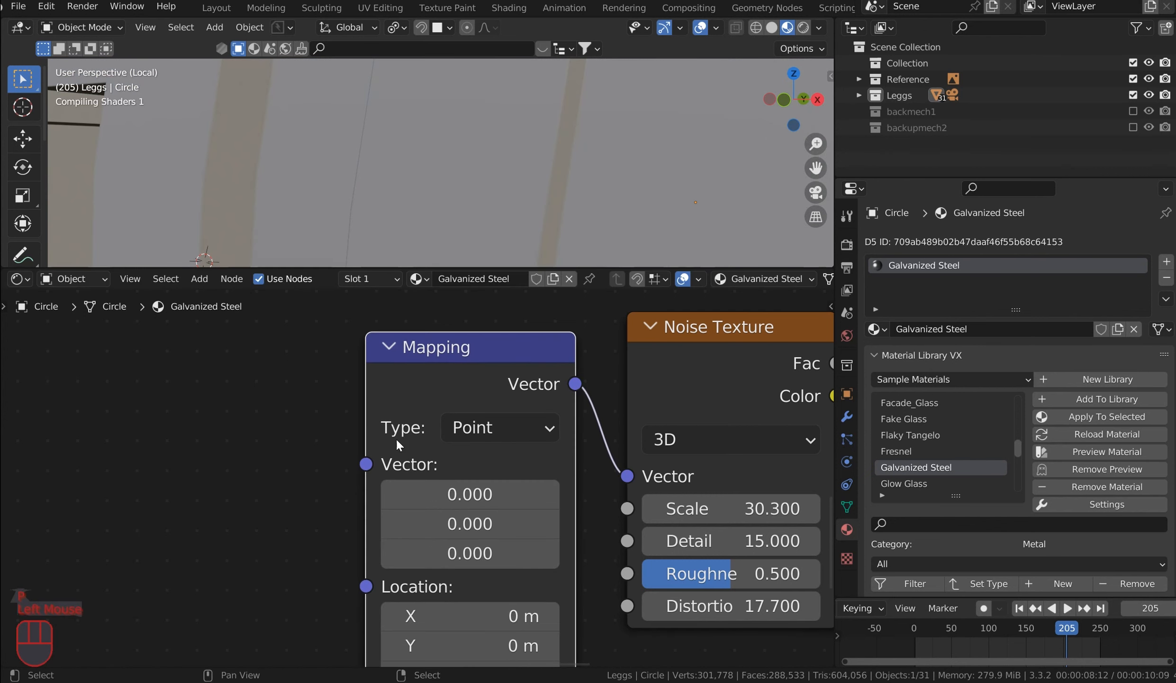
Step: Add a Texture Coordinate node before the Mapping node and connect its Object output to the Mapping's Vector input
left_click_drag(366, 464, 210, 413)
type("coor")
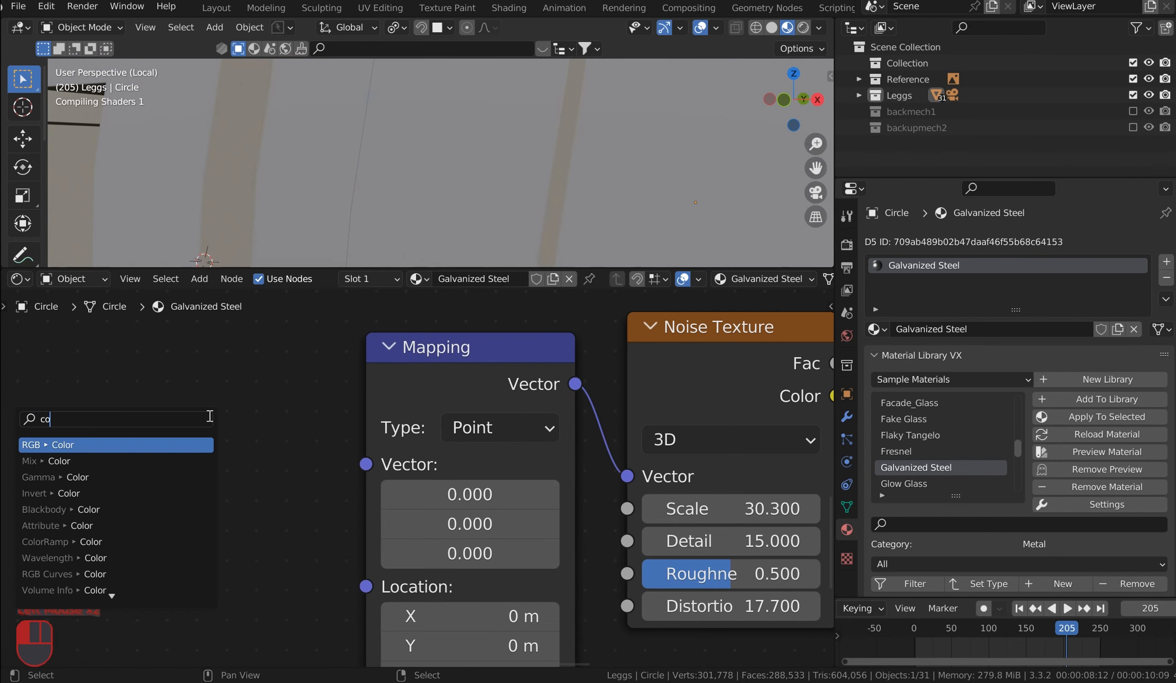
key("Return")
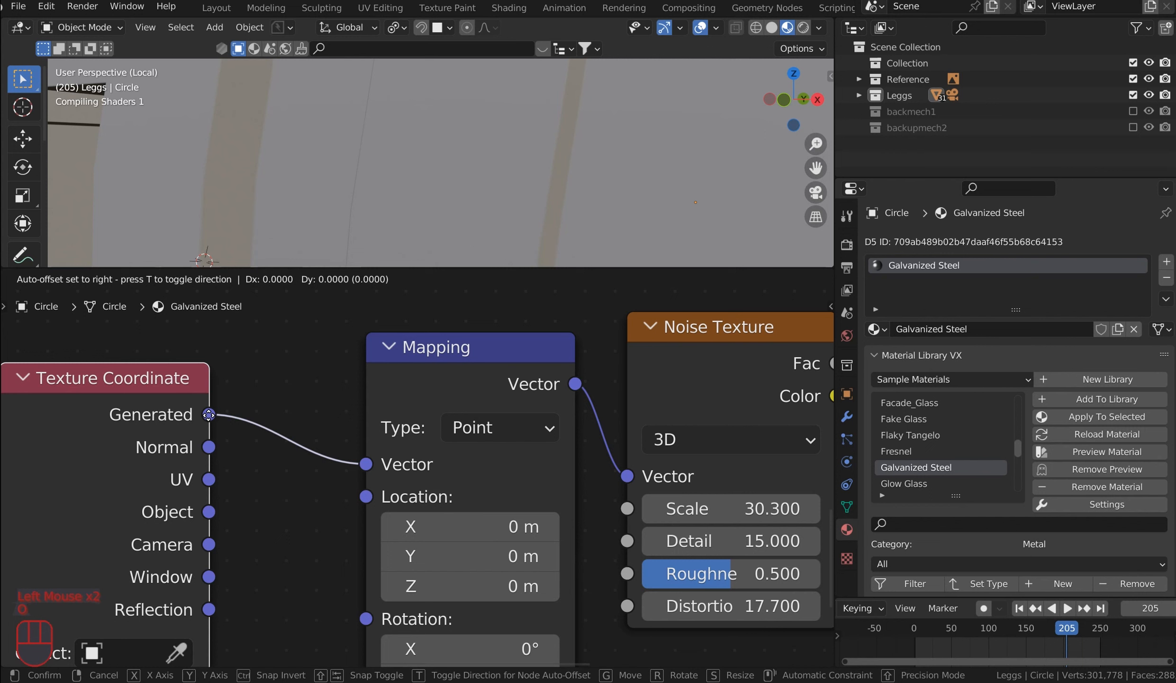
left_click(255, 388)
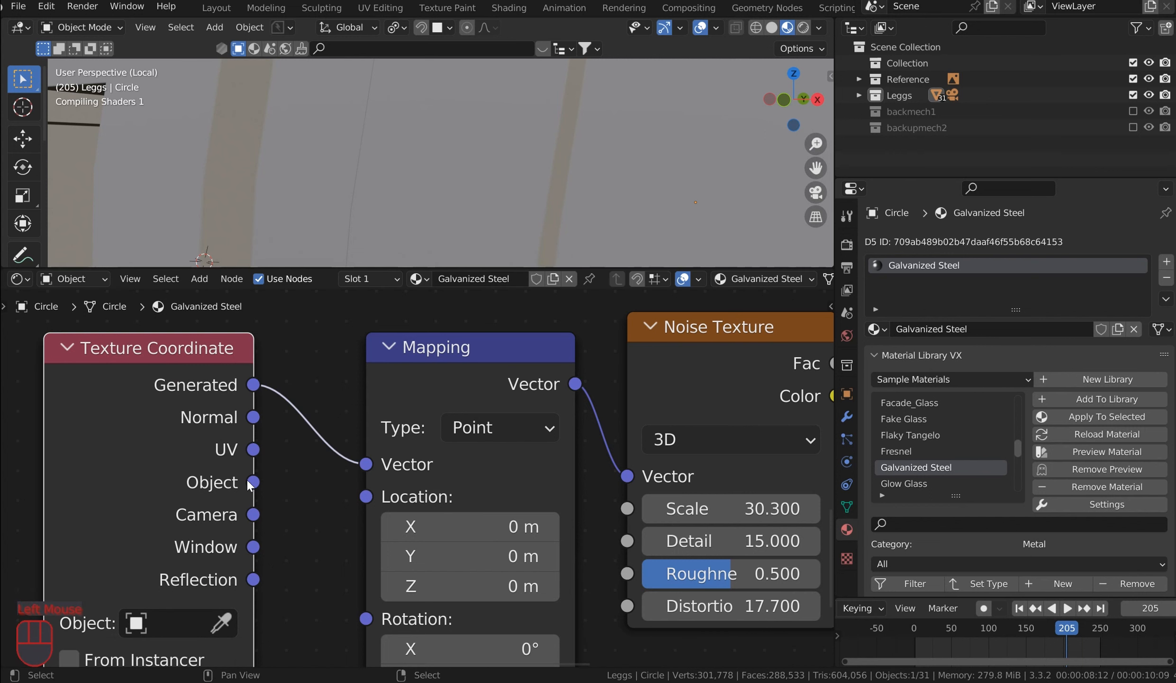
left_click_drag(253, 482, 368, 467)
left_click_drag(269, 483, 366, 464)
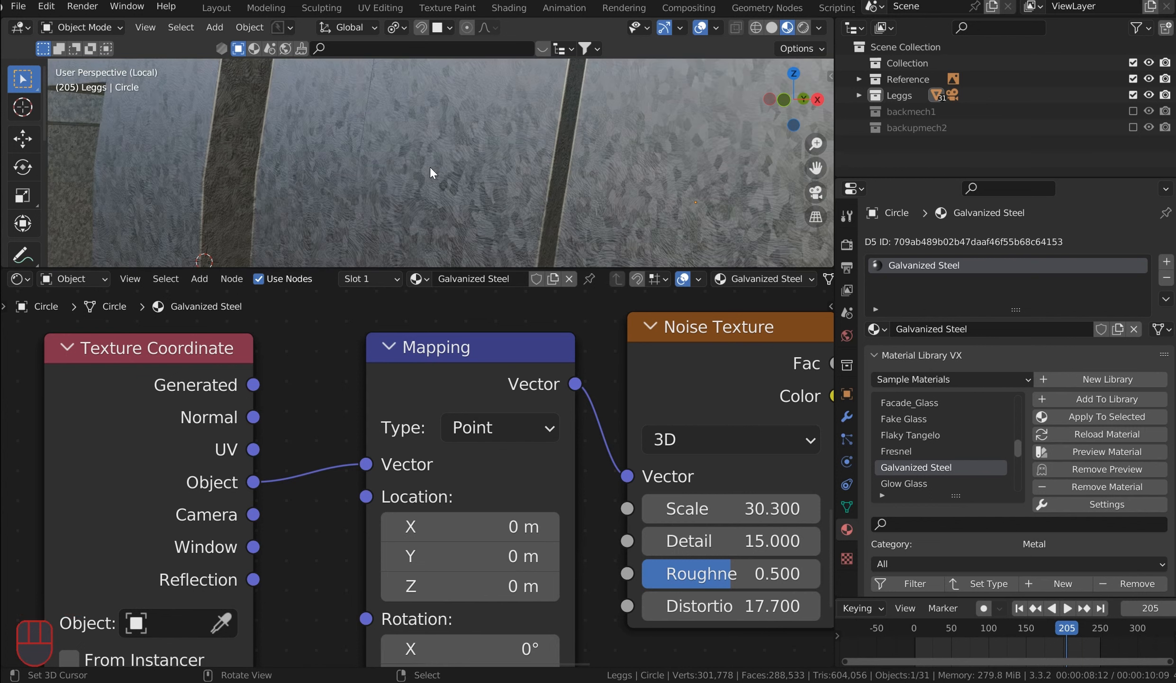
Step: Set the Noise Texture's Scale to 21.5 and the Bump's Strength to 0.629, checking the shell surface up close
middle_click_drag(543, 486, 280, 415)
mouse_move(427, 420)
left_mouse_down()
mouse_move(455, 419)
mouse_move(402, 420)
mouse_move(421, 420)
left_mouse_up()
middle_click_drag(564, 470, 283, 470)
left_click_drag(621, 452, 597, 453)
scroll(565, 190, "up", 2)
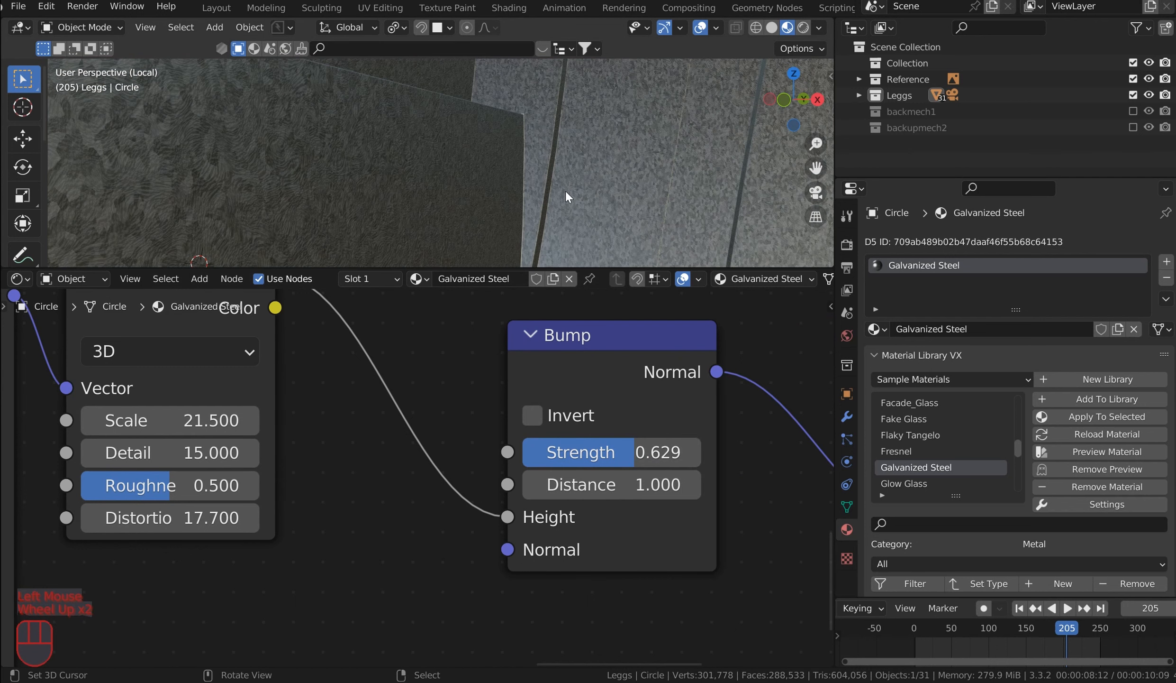
scroll(566, 190, "down", 1)
scroll(565, 190, "down", 1)
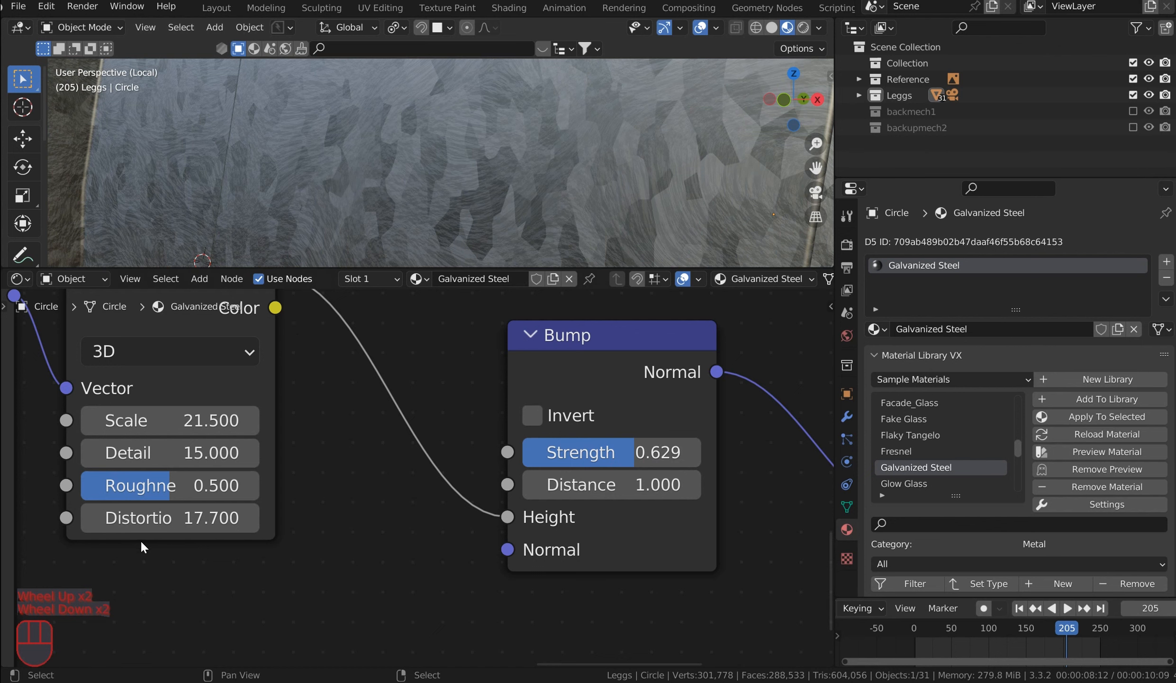
Step: Set the Noise Texture's Distortion to 42.9, Detail to 12.2 and Scale to 28.4, and enable Invert on the Bump
left_click_drag(142, 518, 153, 494)
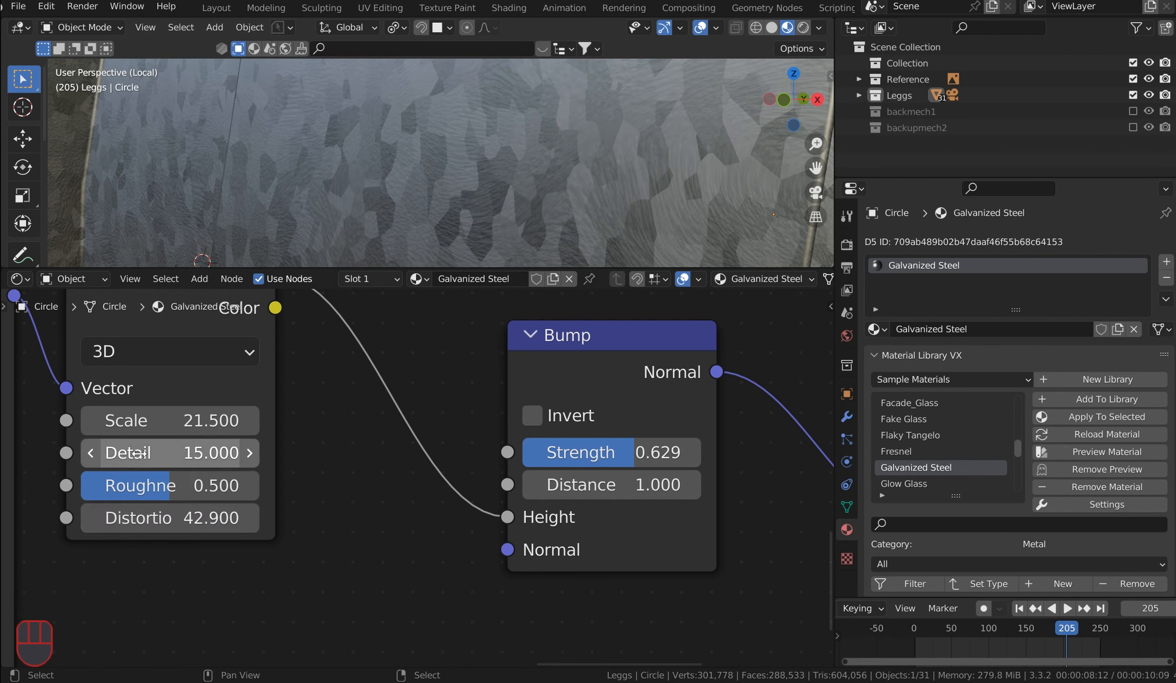
left_click_drag(132, 452, 170, 420)
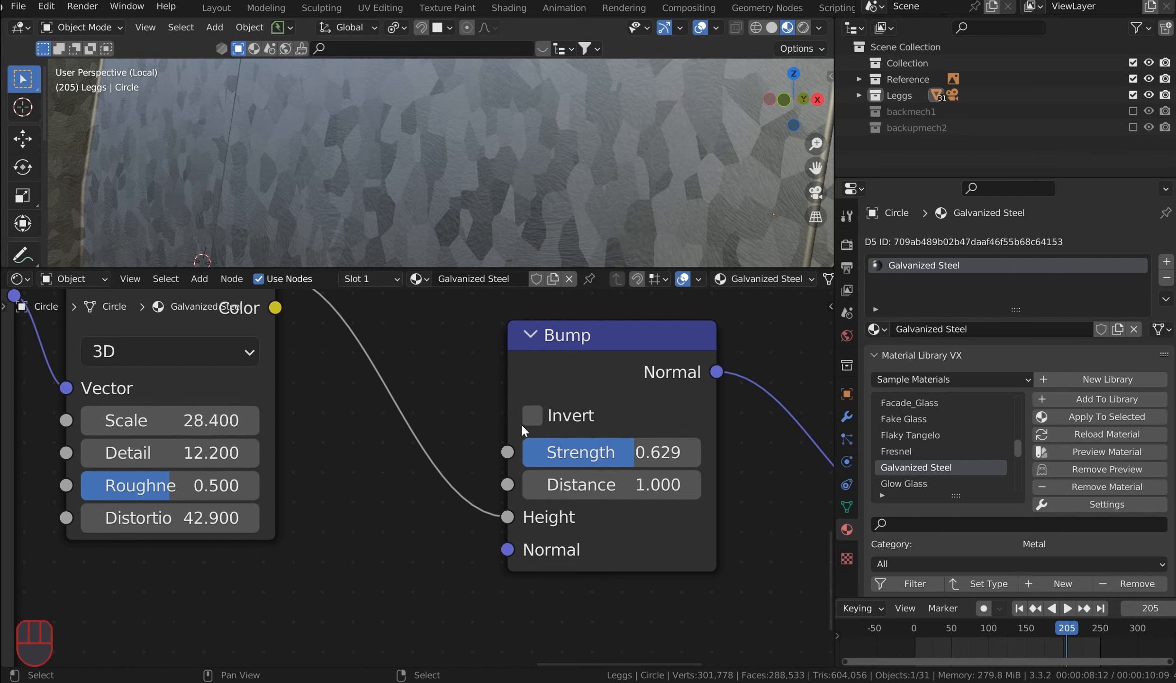
left_click(532, 415)
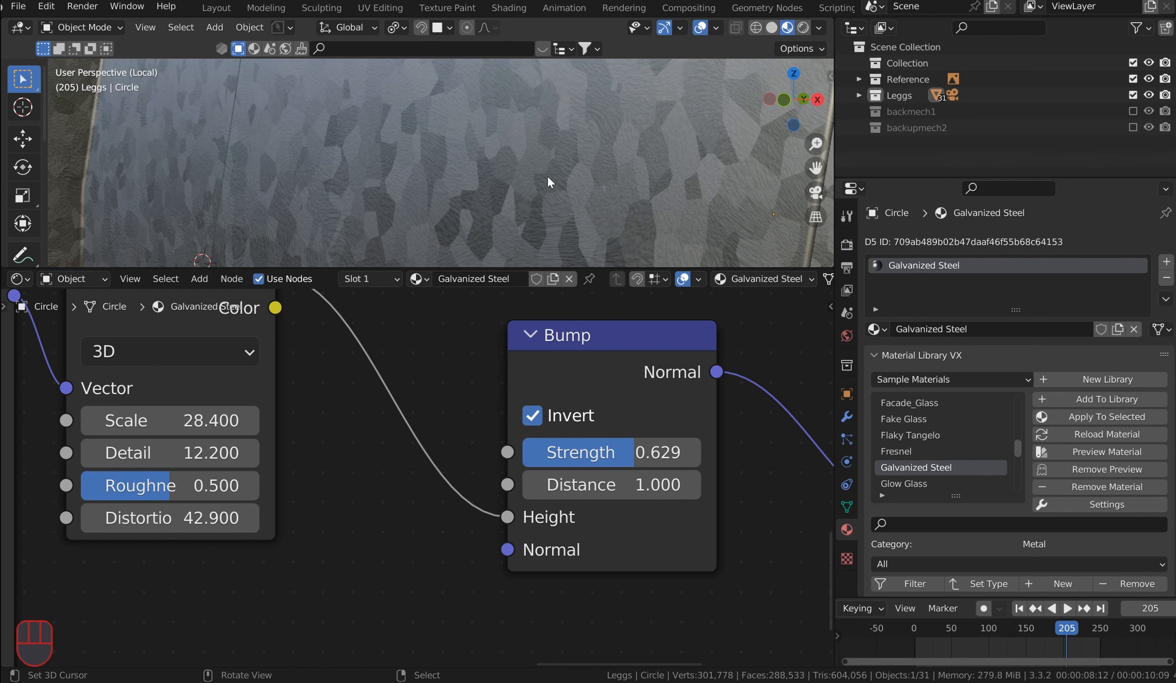
Step: Exit local view of the torso shells and enlarge the 3D viewport over the node editor to show the mech
middle_click_drag(548, 178, 537, 177)
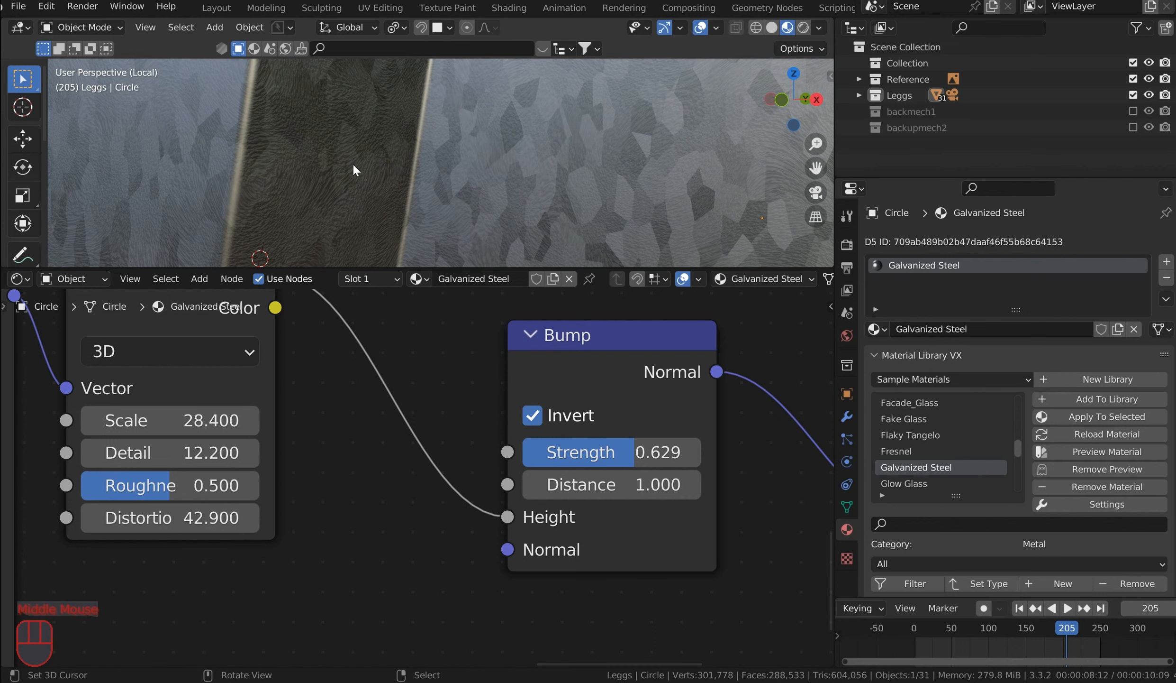
middle_click_drag(314, 191, 321, 186, "ctrl")
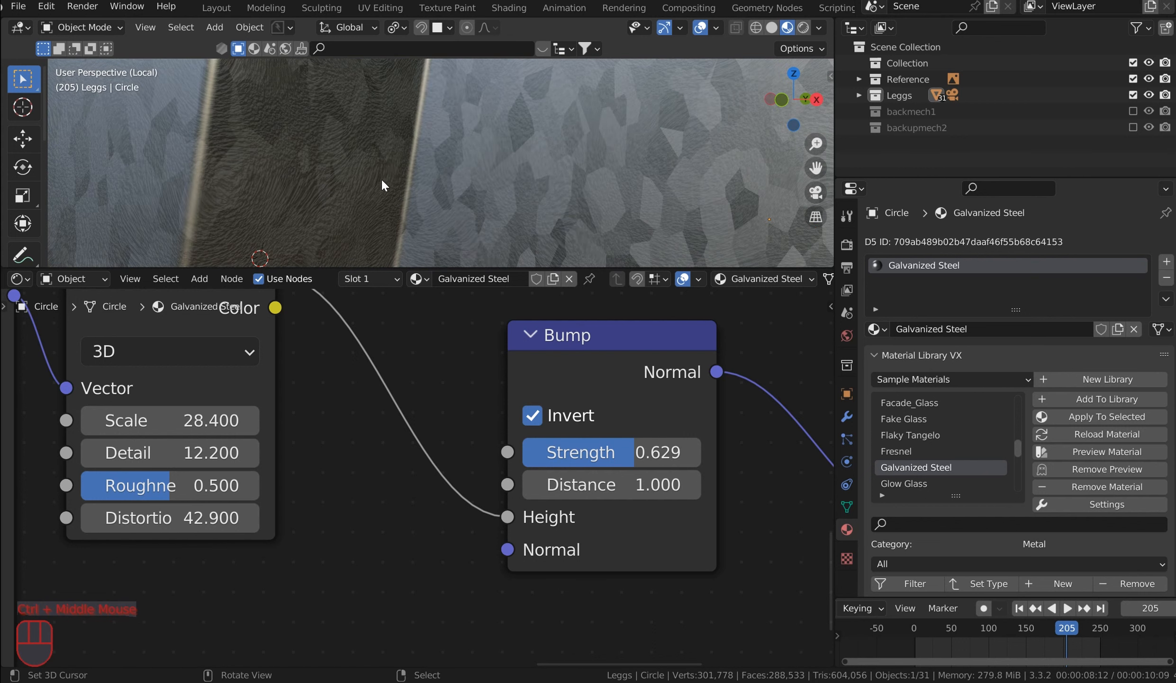
scroll(385, 175, "down", 4)
middle_click_drag(390, 178, 430, 214)
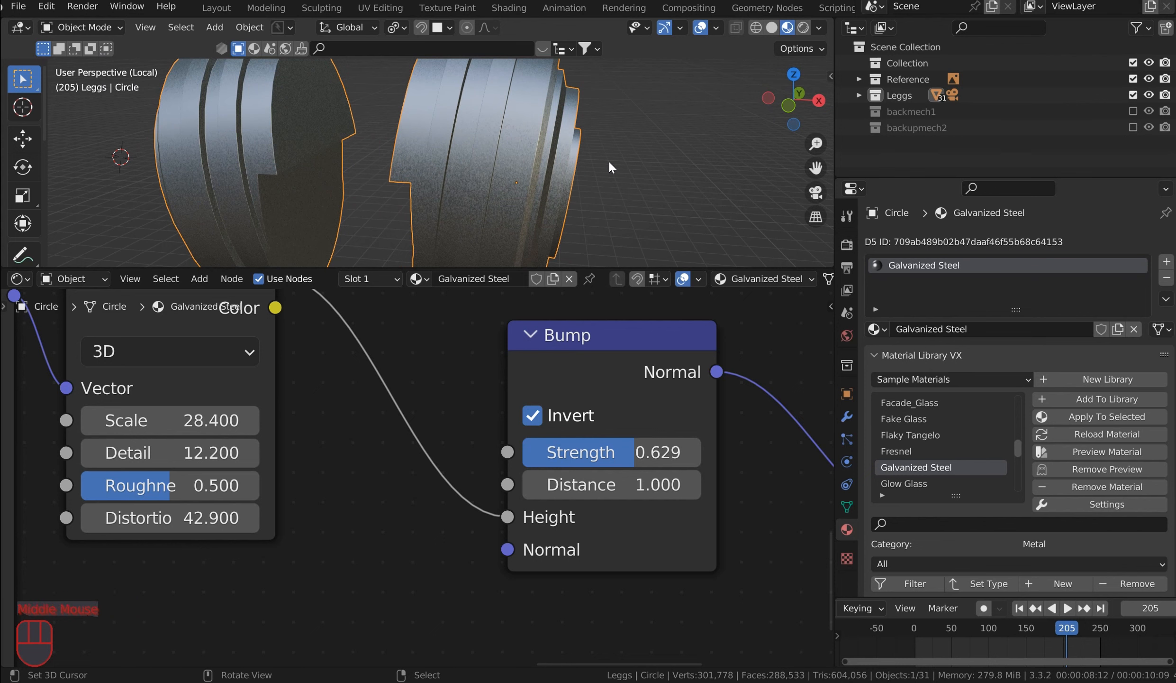
key("KP_Divide")
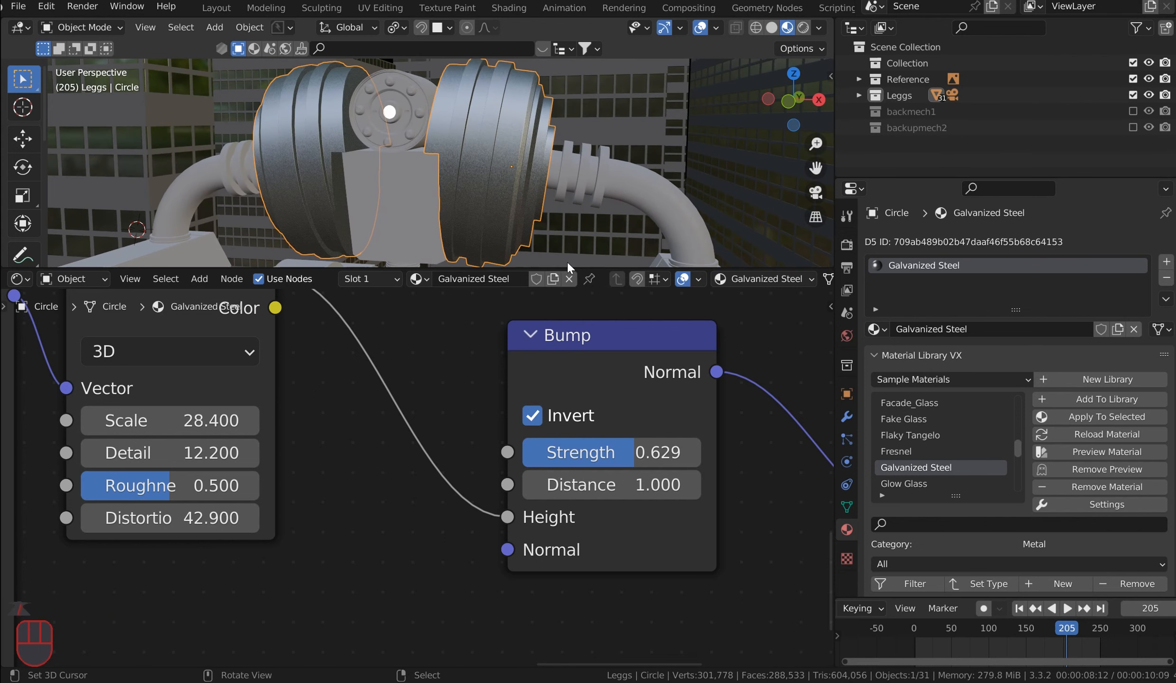
left_click_drag(567, 269, 656, 562)
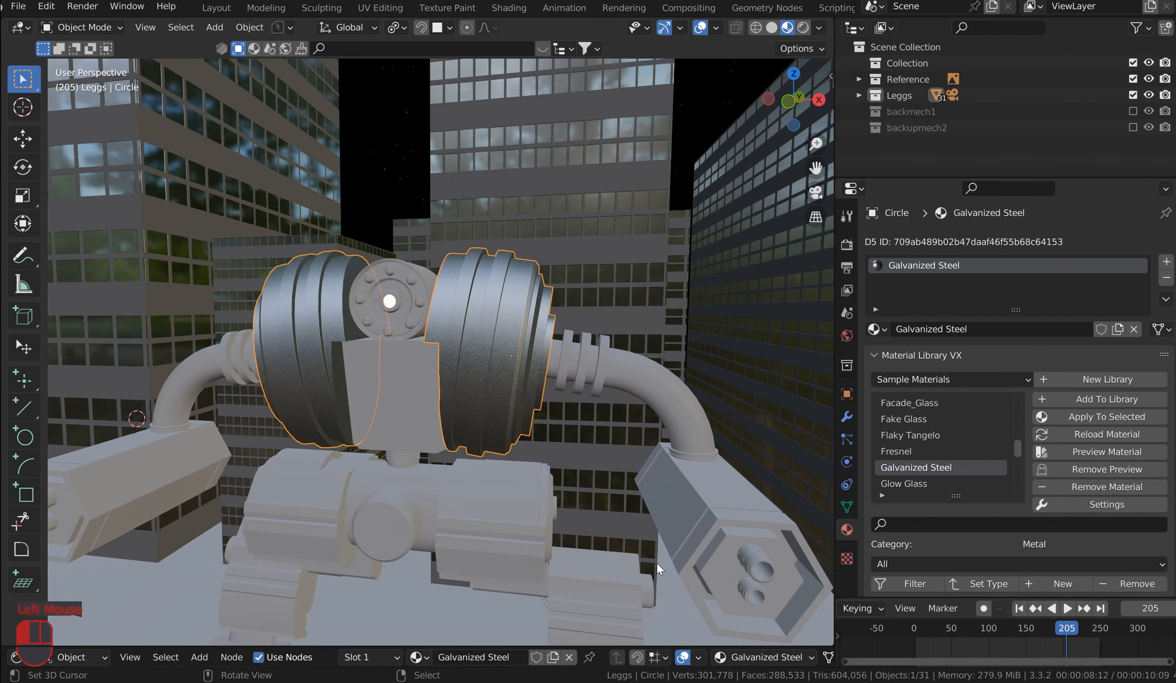
middle_click_drag(547, 455, 554, 355, "shift")
middle_click_drag(553, 356, 506, 316)
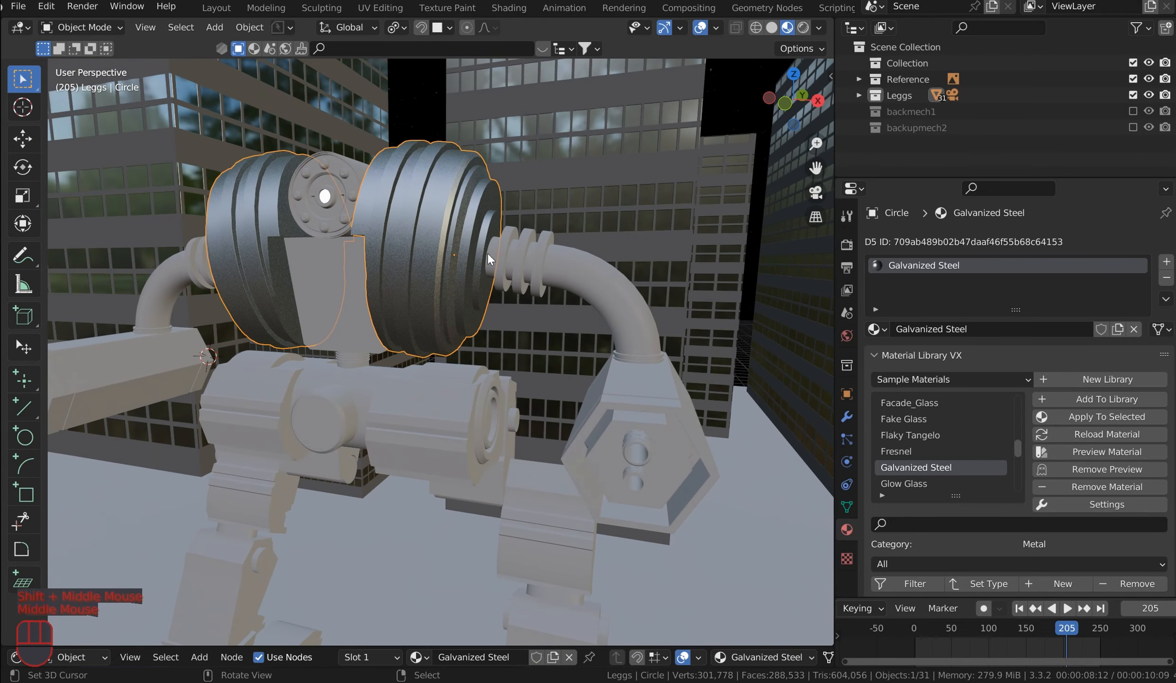
Step: Link the torso shells' Galvanized Steel material to the hip housings and the upper and lower leg armour
right_click(436, 438)
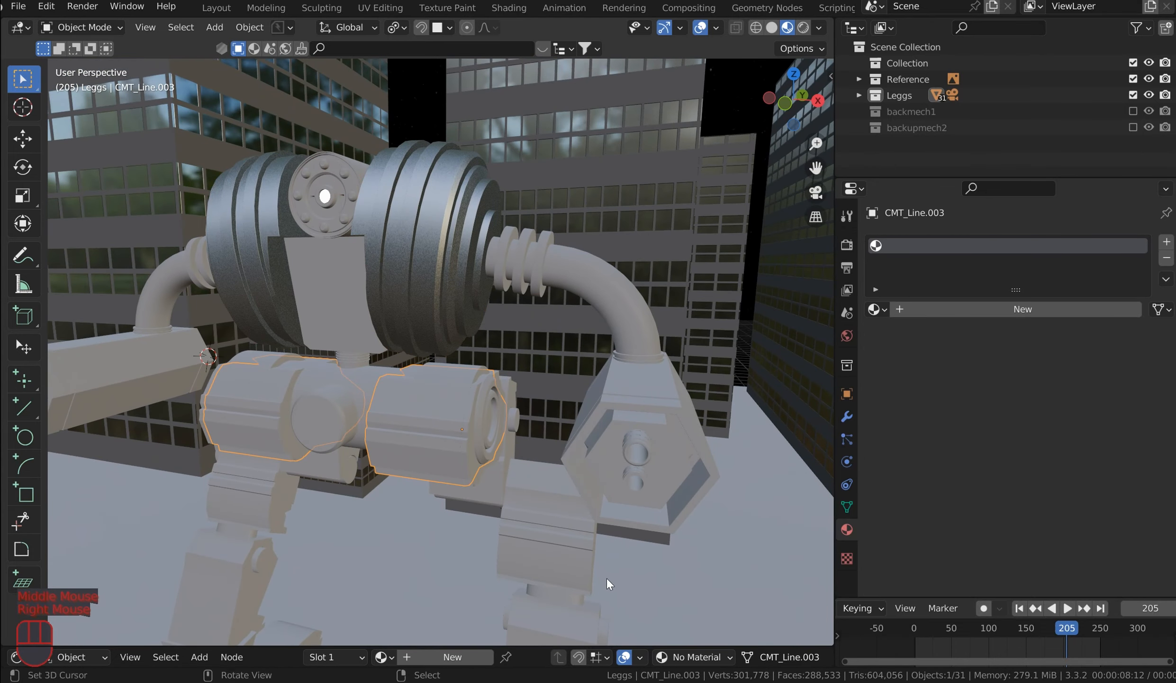
middle_click_drag(606, 579, 614, 445, "shift")
right_click(584, 349, "shift")
right_click(594, 474, "shift")
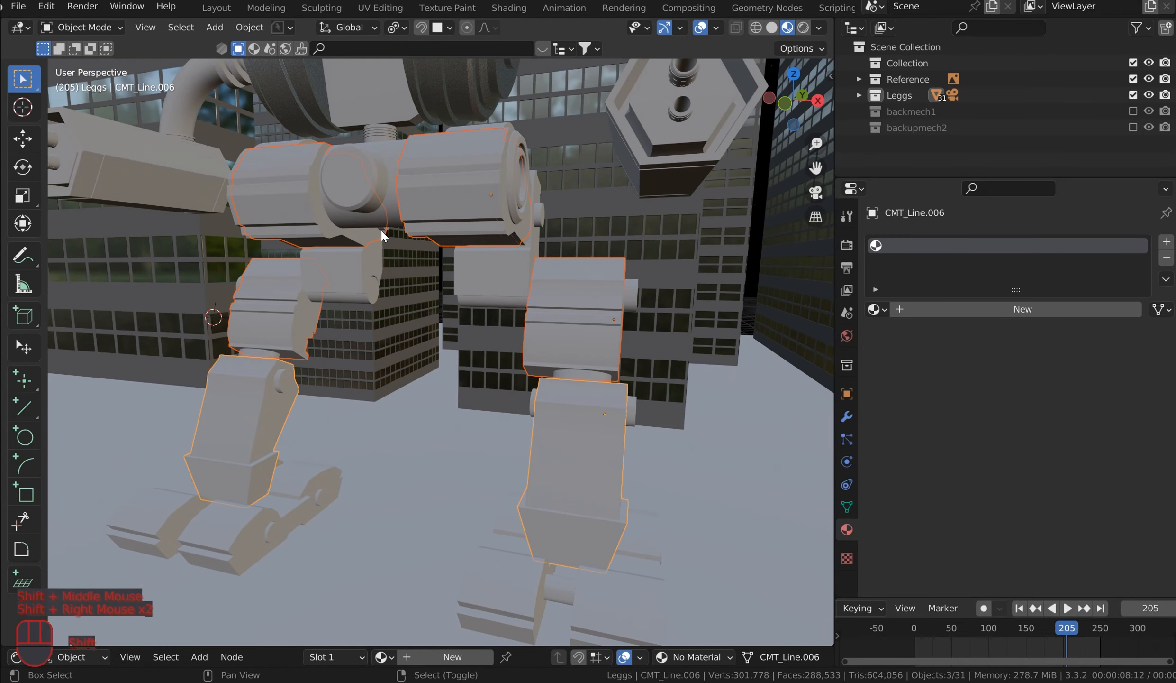
middle_click_drag(447, 173, 567, 388, "shift")
right_click(568, 388, "shift")
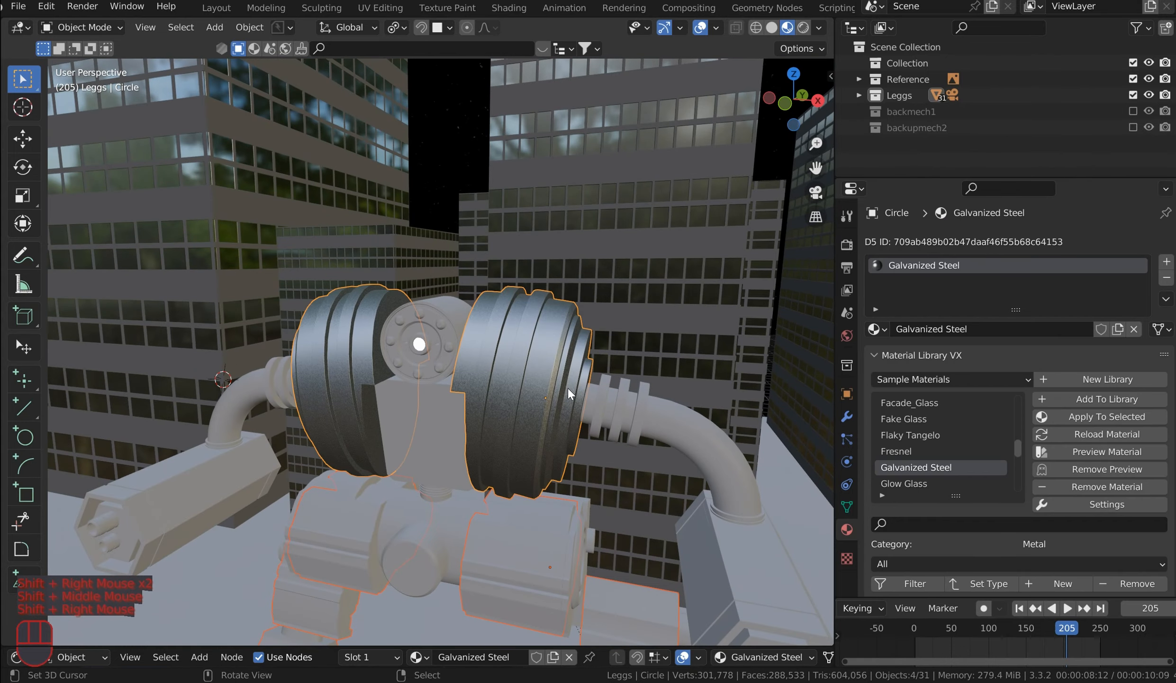
key("ctrl+l")
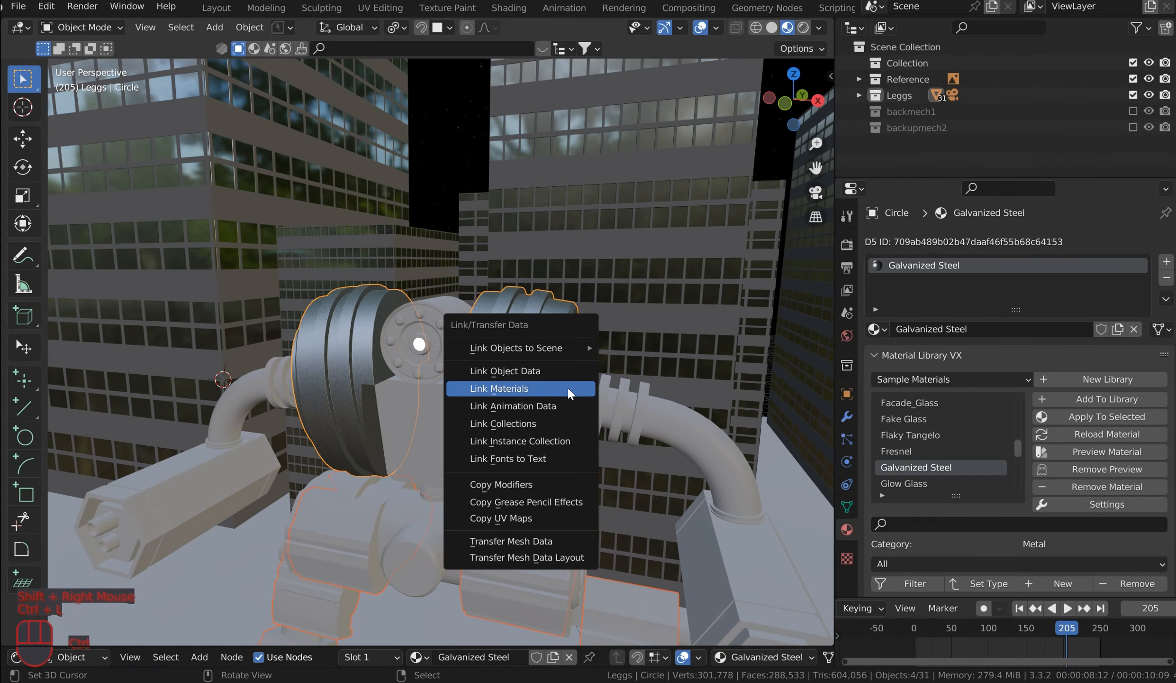
left_click(567, 385)
Step: Inspect the mech's steel parts and uncoloured arm pipes from another angle and select the torso shells
middle_click_drag(613, 547, 582, 387, "shift")
right_click(582, 387)
middle_click_drag(356, 127, 173, 360)
middle_click_drag(626, 163, 536, 210, "shift")
right_click(531, 209)
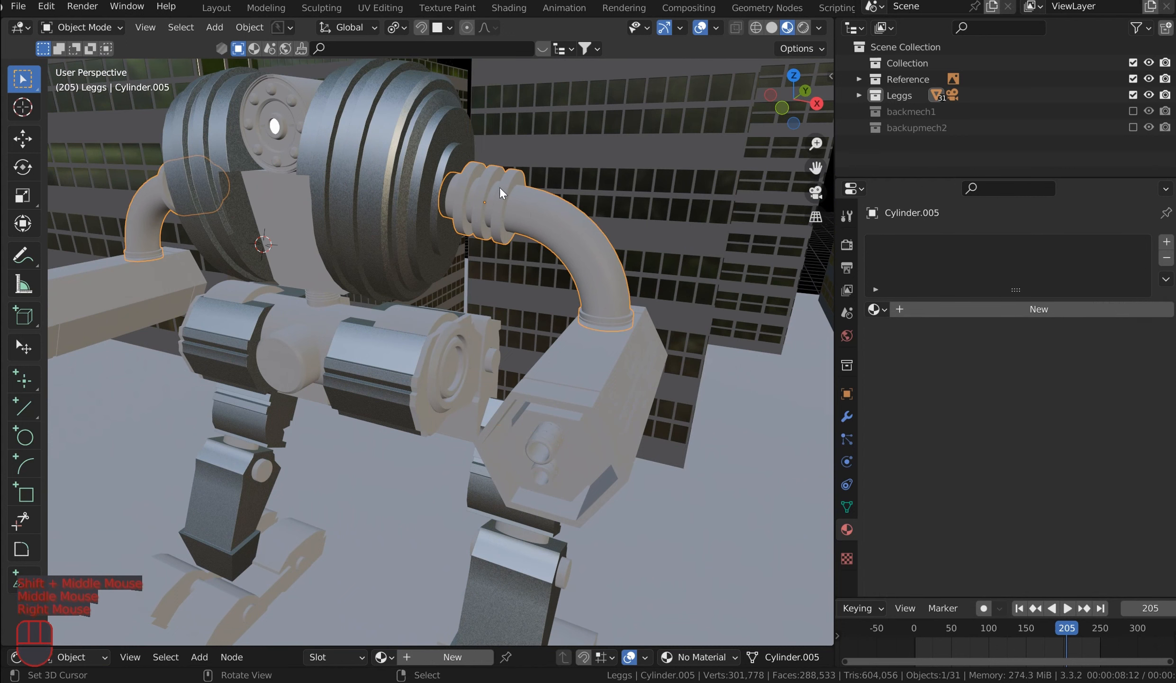
right_click(399, 176)
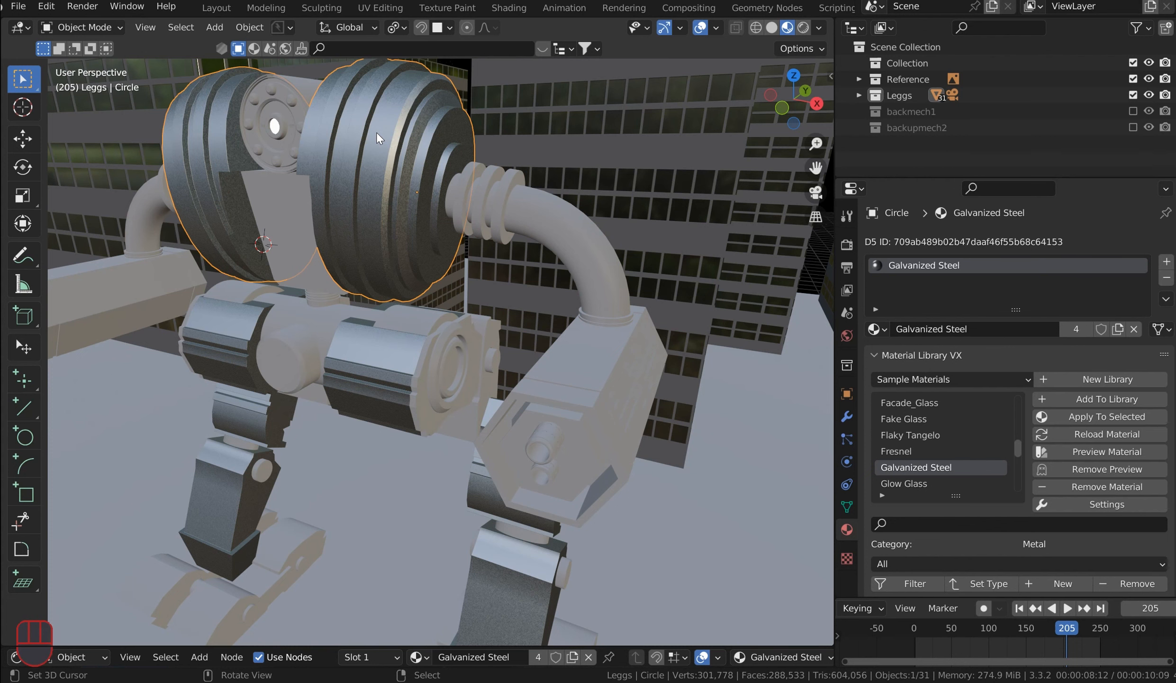
Step: Examine the torso shells' steel surface and the ringed joints of the arm pipe from several angles
middle_click_drag(370, 162, 403, 219, "shift")
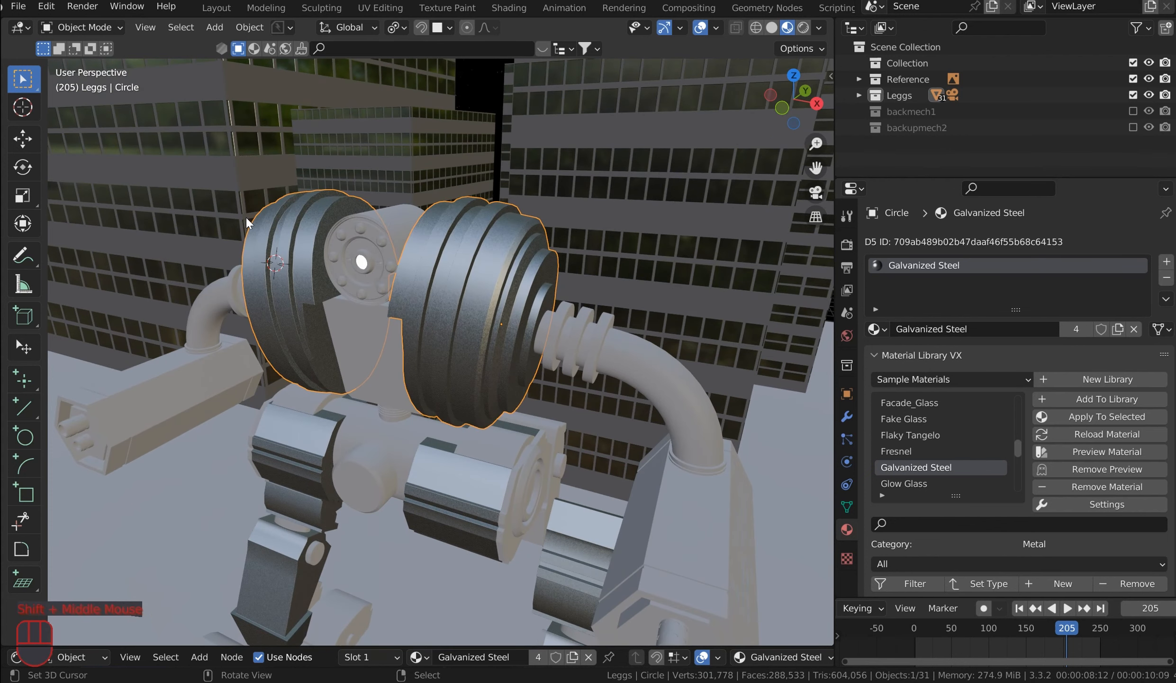
scroll(494, 269, "down", 1)
middle_click_drag(493, 269, 515, 261)
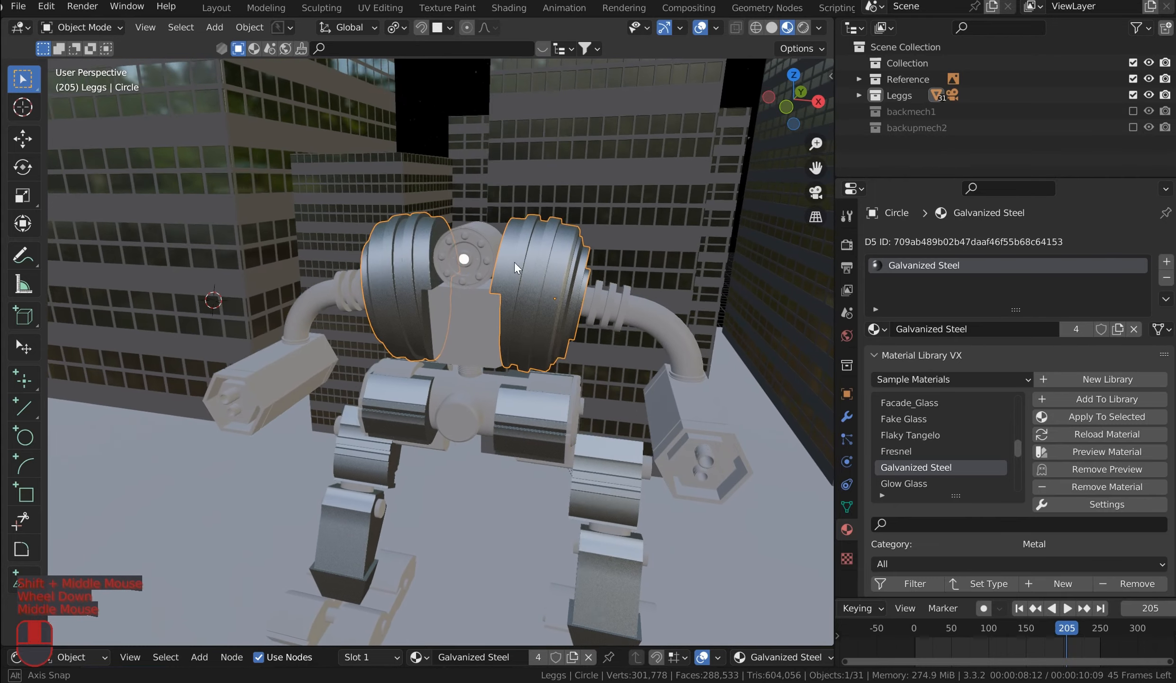
scroll(443, 239, "up", 2)
middle_click_drag(391, 200, 410, 237, "shift")
scroll(410, 240, "up", 1, "shift")
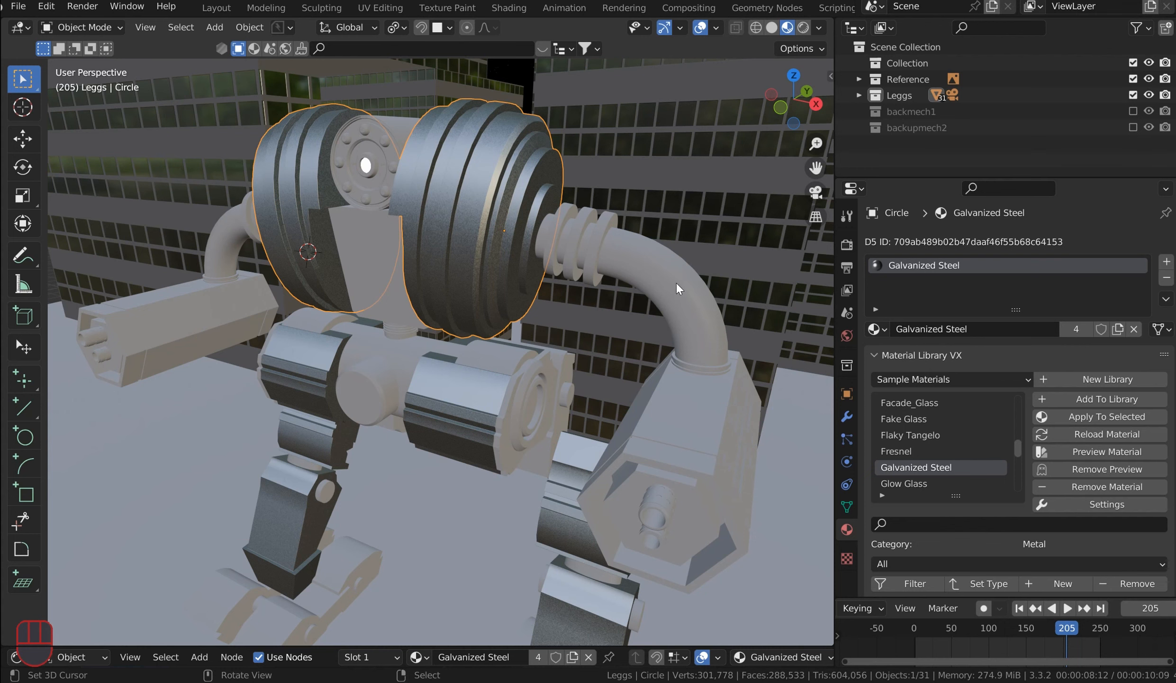
scroll(619, 220, "down", 3)
middle_click_drag(564, 230, 445, 402)
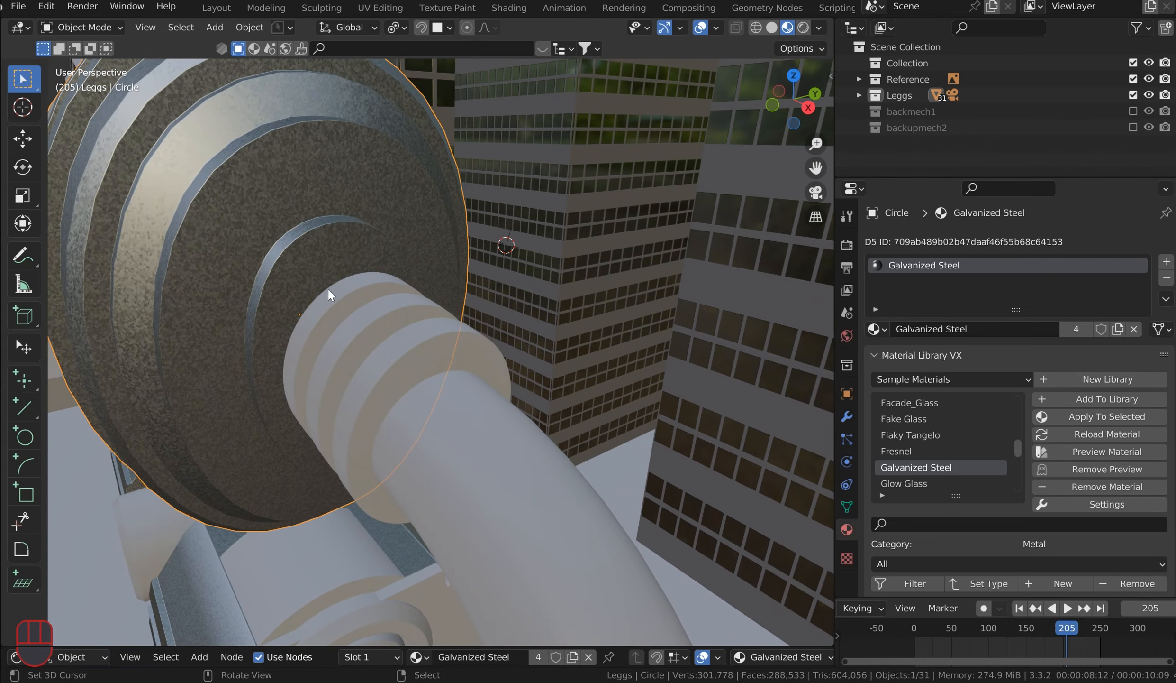
scroll(442, 441, "down", 3)
middle_click_drag(441, 441, 590, 313)
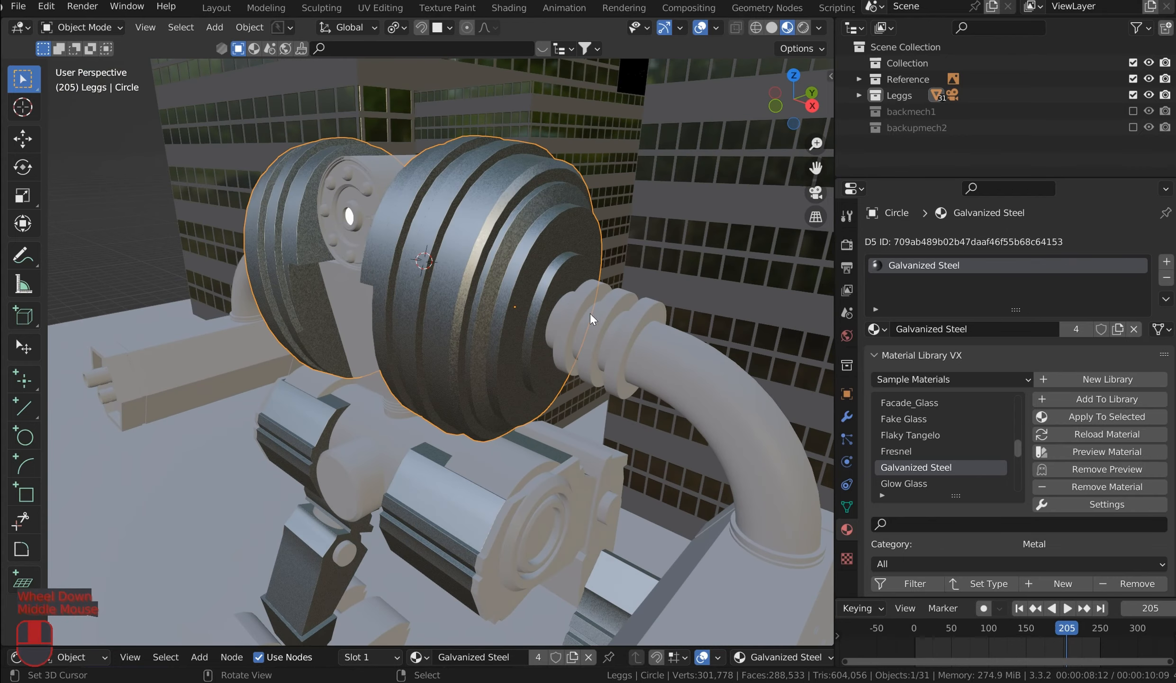
middle_click_drag(510, 221, 455, 247)
scroll(457, 248, "up", 2)
Step: Inspect the uncoloured hip cylinder, pelvis joint and gun arms from several angles, selecting each in turn
right_click(546, 315)
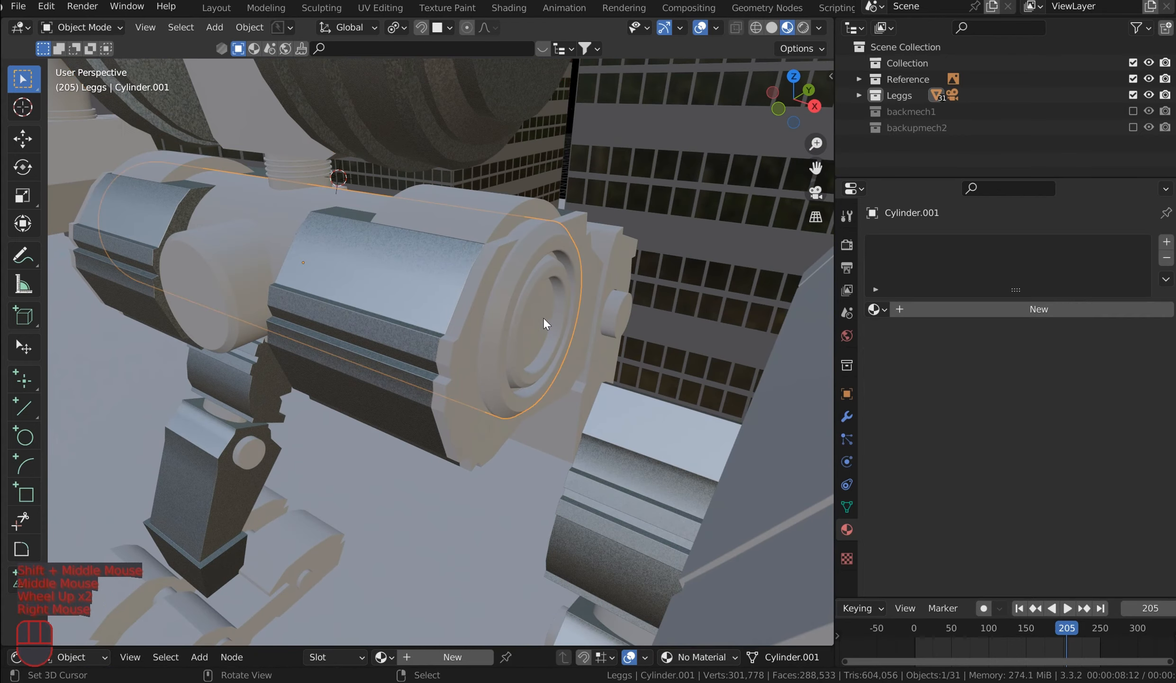
middle_click_drag(531, 304, 375, 266)
right_click(375, 267)
scroll(438, 216, "down", 1)
middle_click_drag(438, 216, 442, 219)
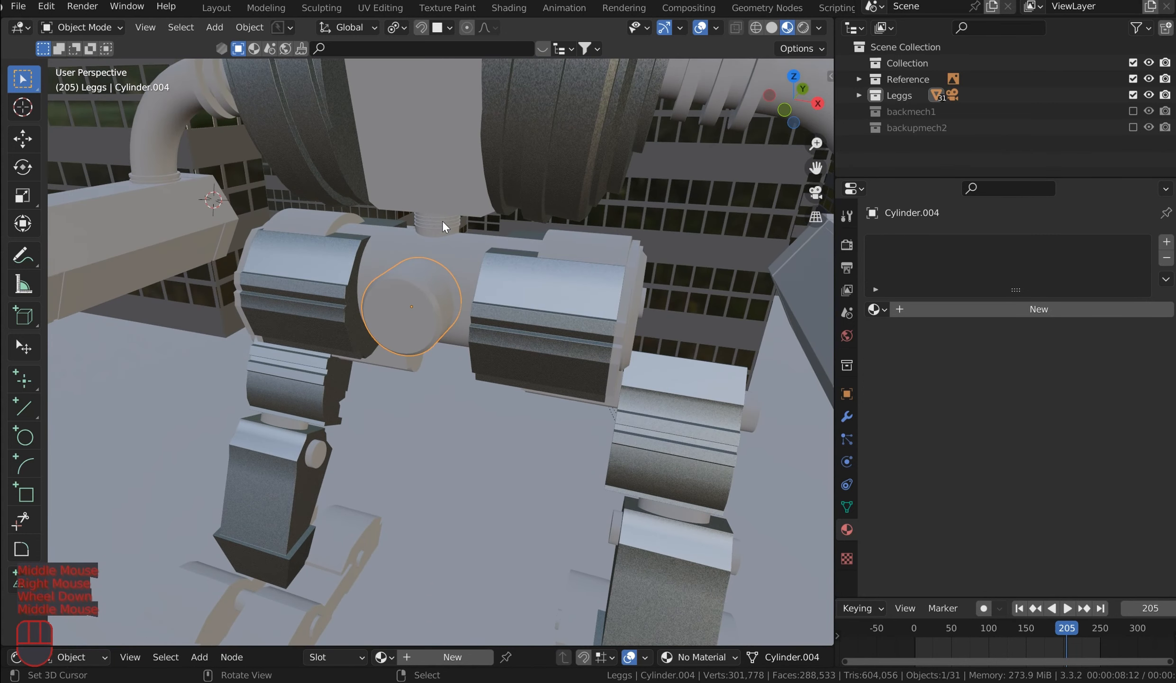
right_click(442, 222, "shift")
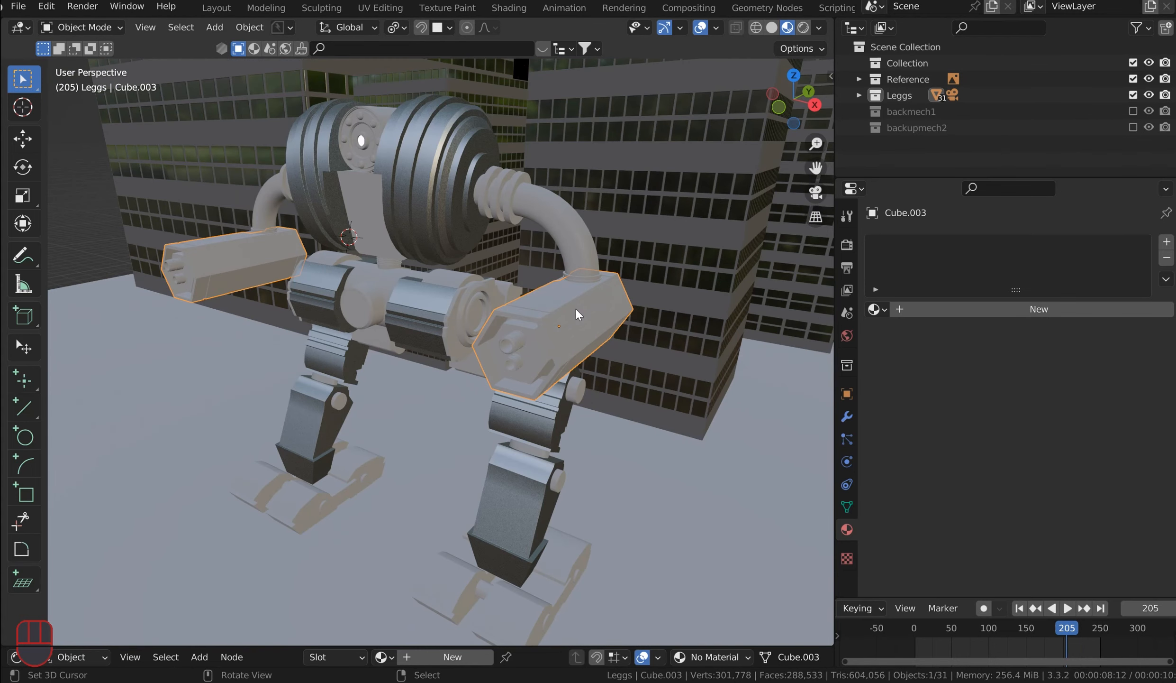
middle_click_drag(552, 294, 468, 155)
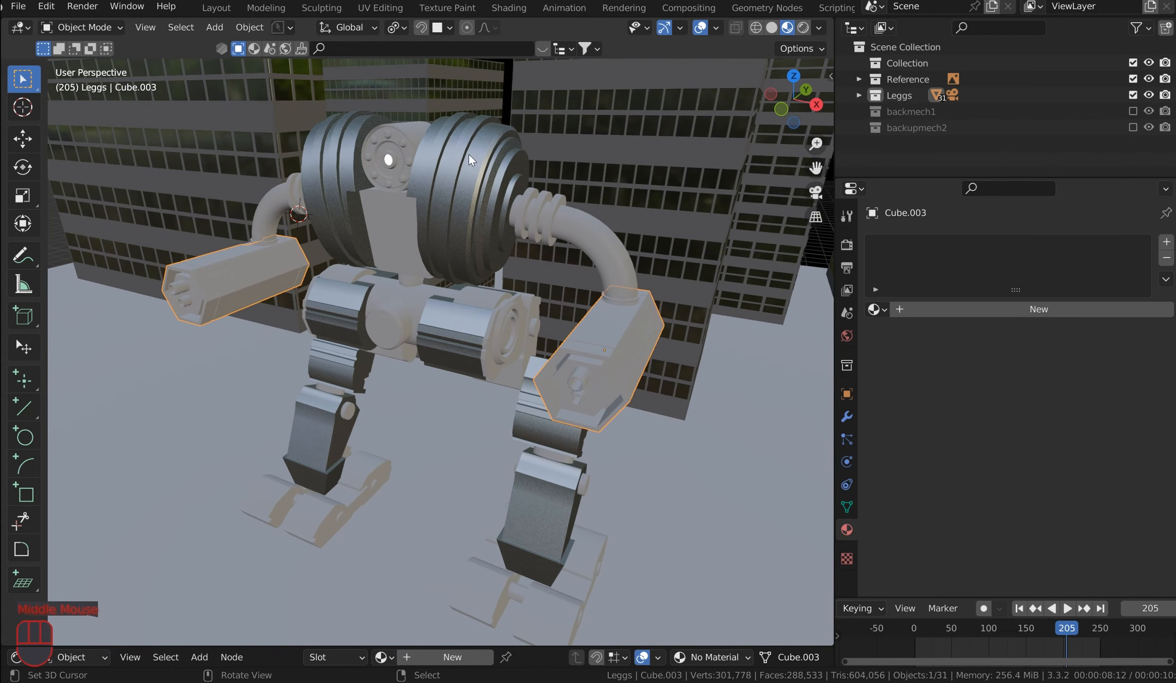
Step: Enter Edit Mode on the ringed arm pipe and select the outer face loops of its three raised rings
middle_click_drag(555, 184, 580, 248, "shift")
scroll(578, 233, "up", 3, "shift")
right_click(583, 246)
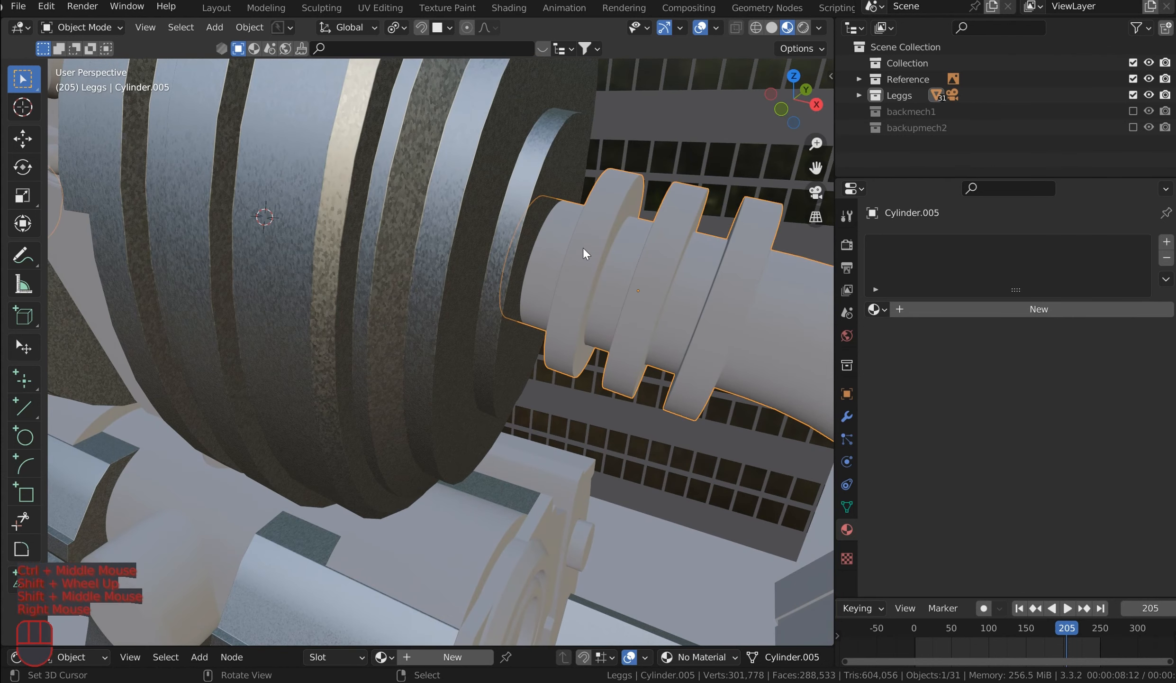
key("Tab")
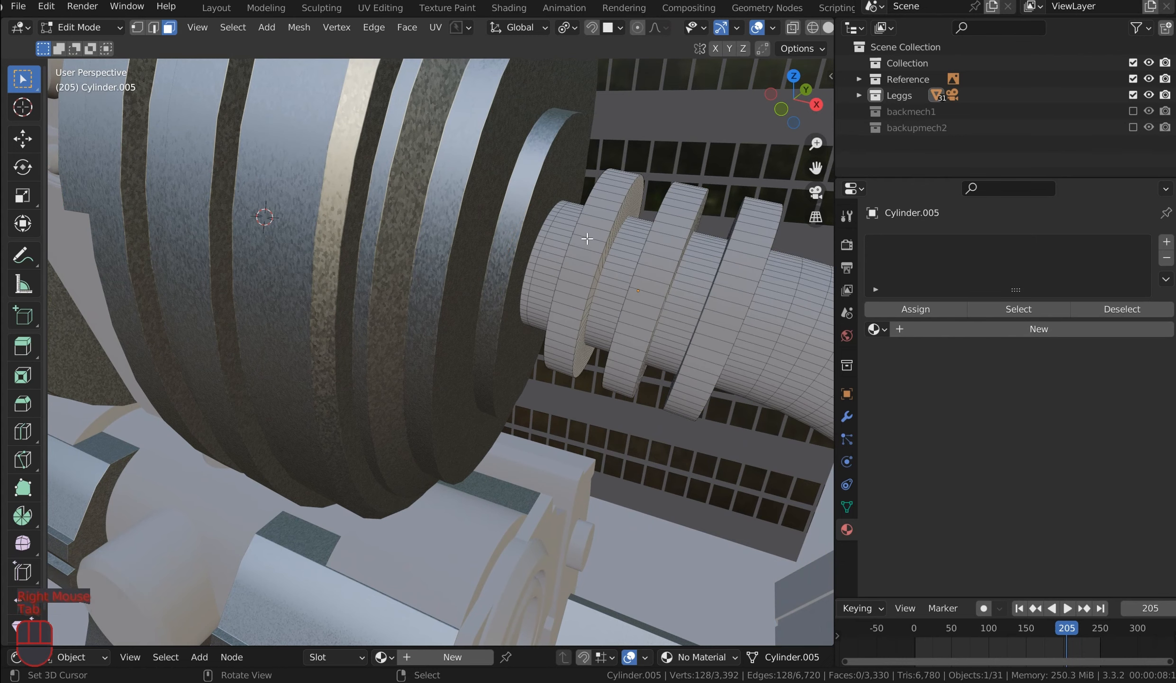
right_click(586, 238, "alt+shift")
right_click(656, 258, "alt+shift")
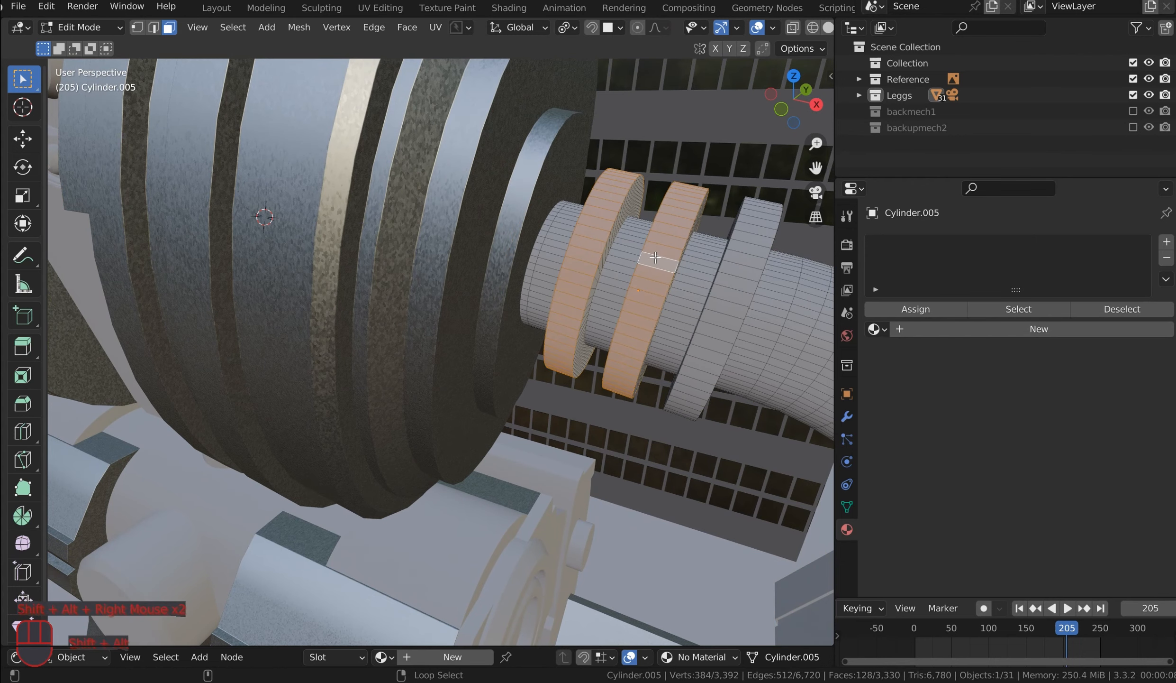
right_click(744, 283, "alt+shift")
Step: Try the on-cage display of the arm pipe's Mirror modifier to show the selection on the opposite arm
scroll(521, 313, "down", 2)
middle_click_drag(521, 313, 480, 335)
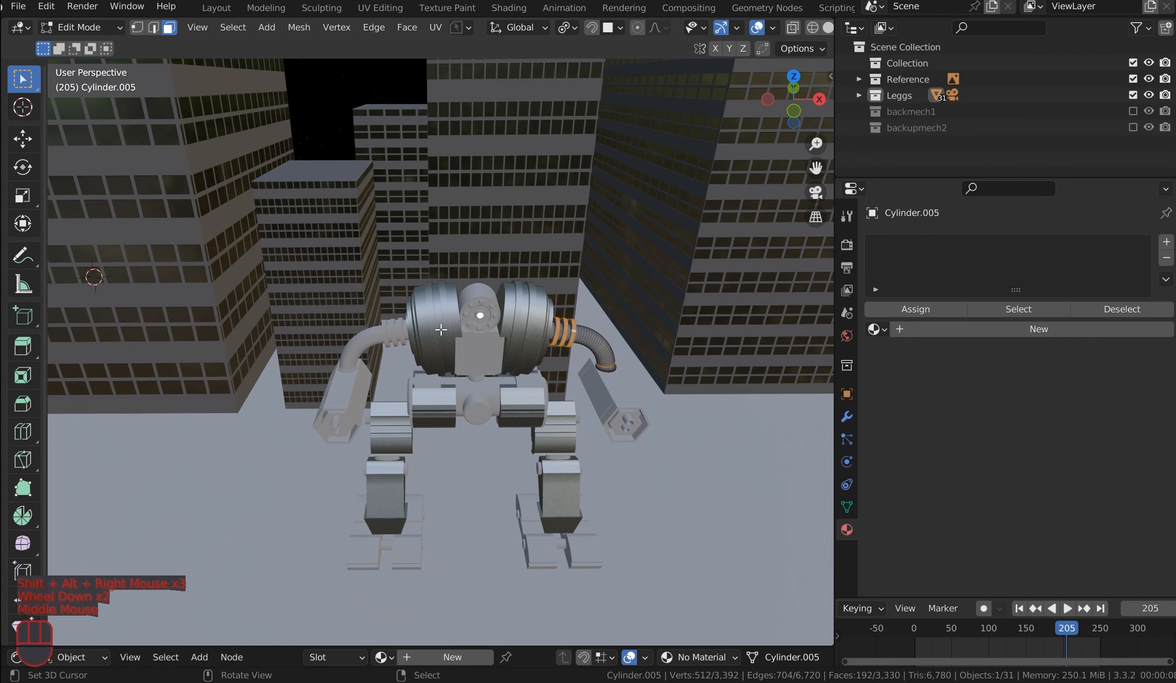
middle_click_drag(622, 355, 583, 343)
left_click(848, 416)
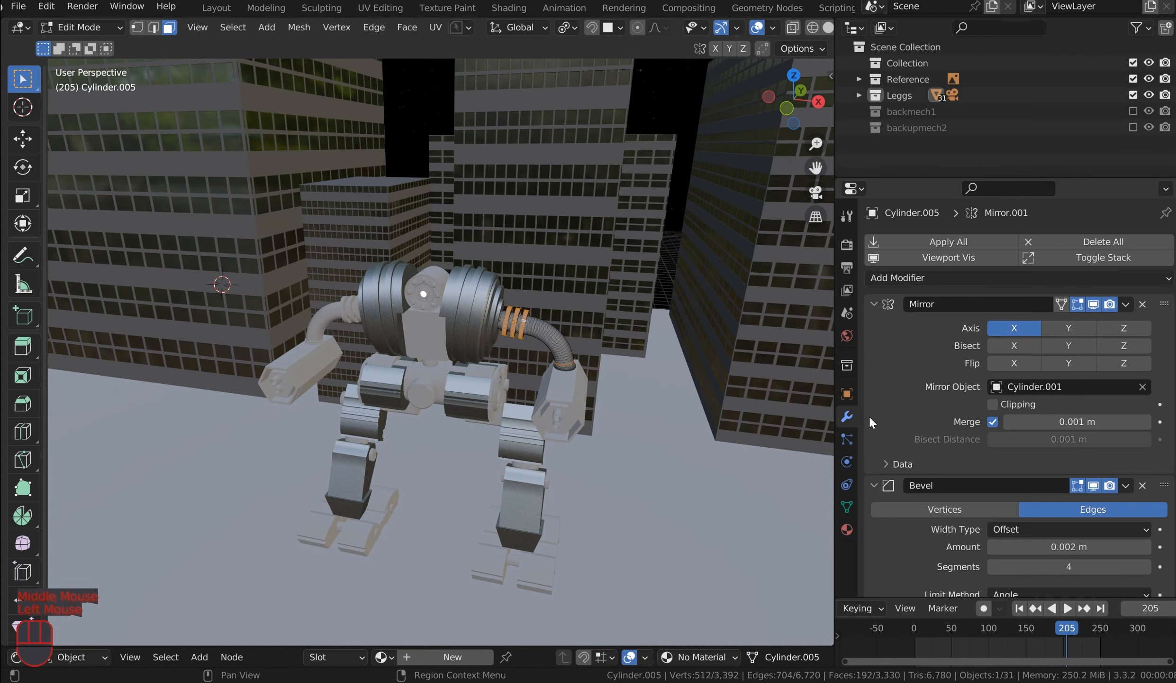
left_click(1062, 304)
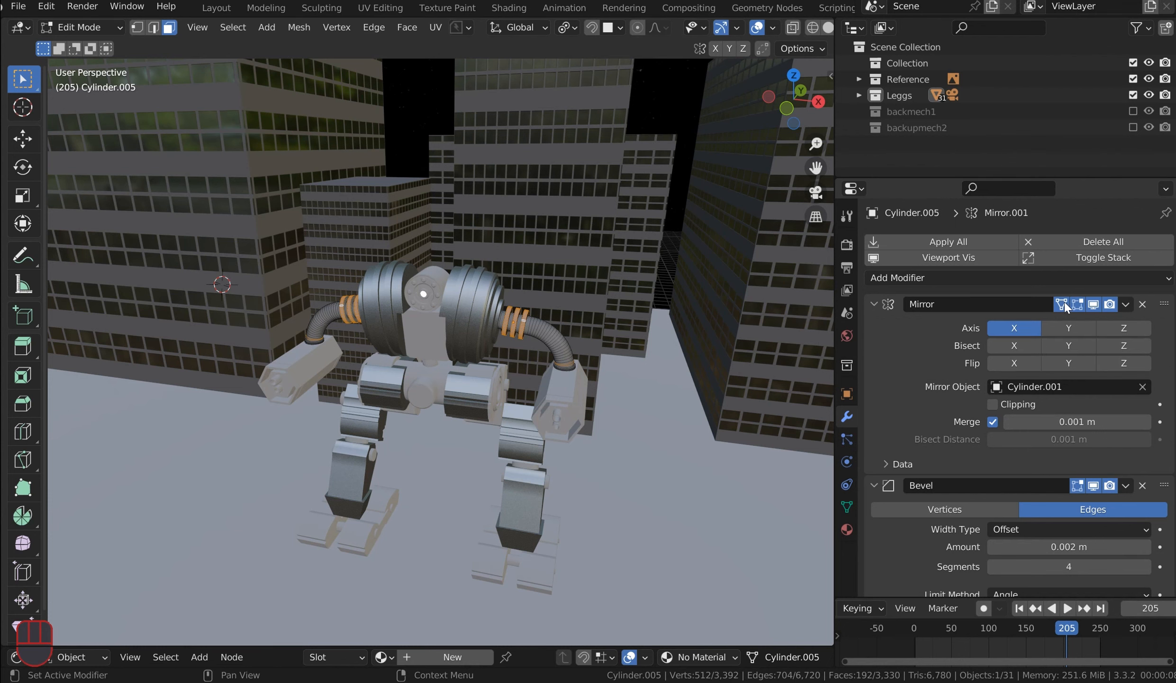
left_click(1063, 305)
scroll(576, 293, "up", 1)
mouse_move(576, 293)
middle_mouse_down()
mouse_move(564, 295)
mouse_move(598, 289)
mouse_move(591, 302)
middle_mouse_up()
scroll(564, 295, "up", 2)
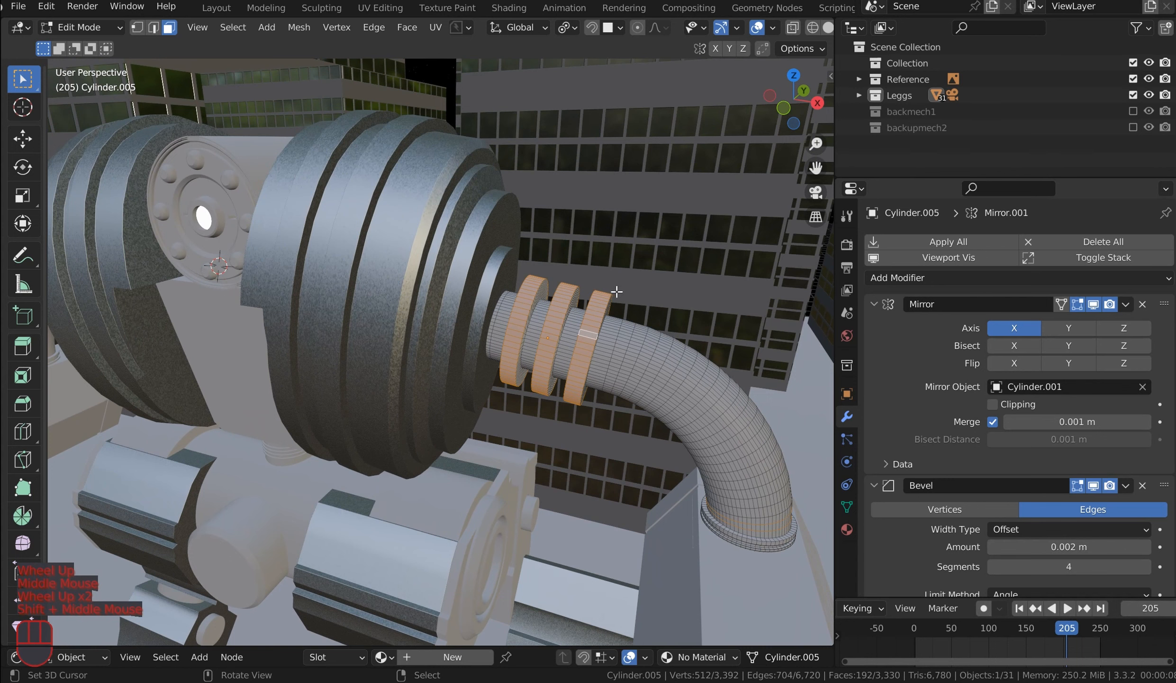
middle_click_drag(699, 357, 659, 343)
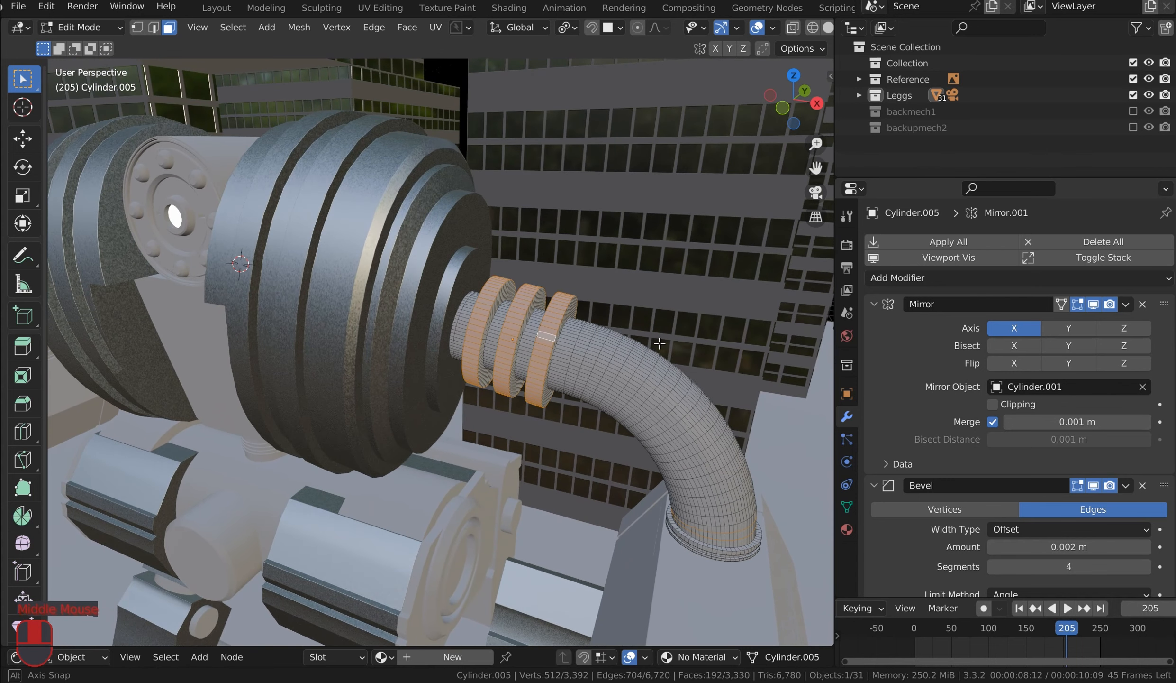
scroll(575, 311, "up", 3)
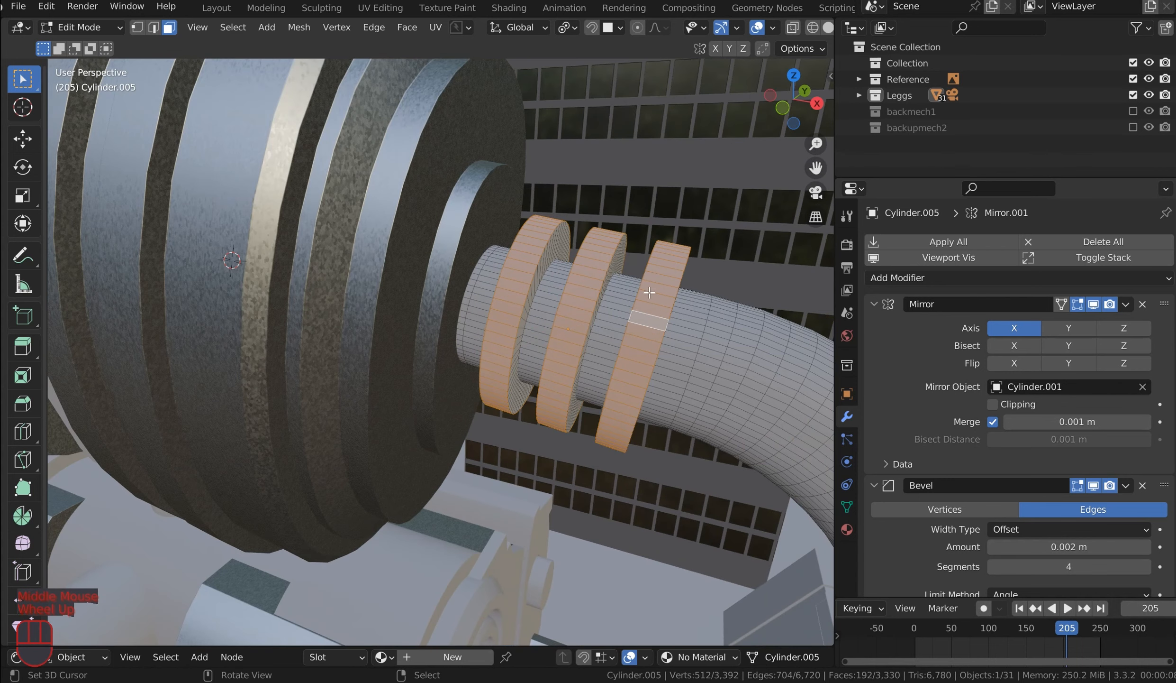
key("ctrl+b")
key("shift")
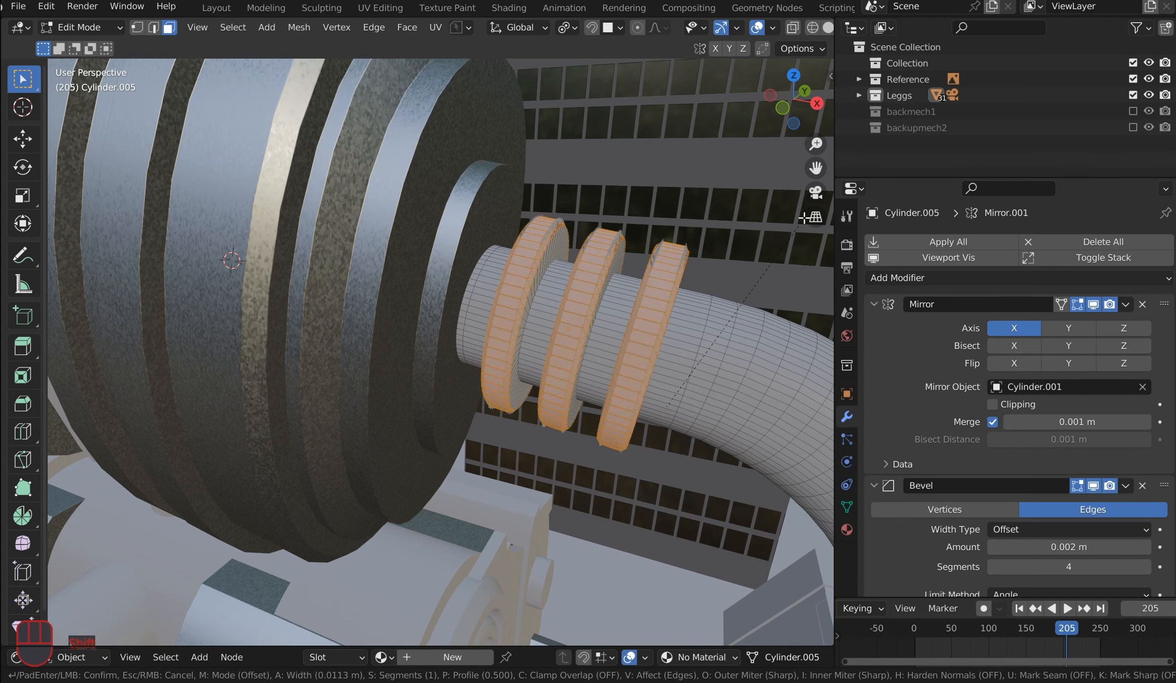
right_click(804, 218)
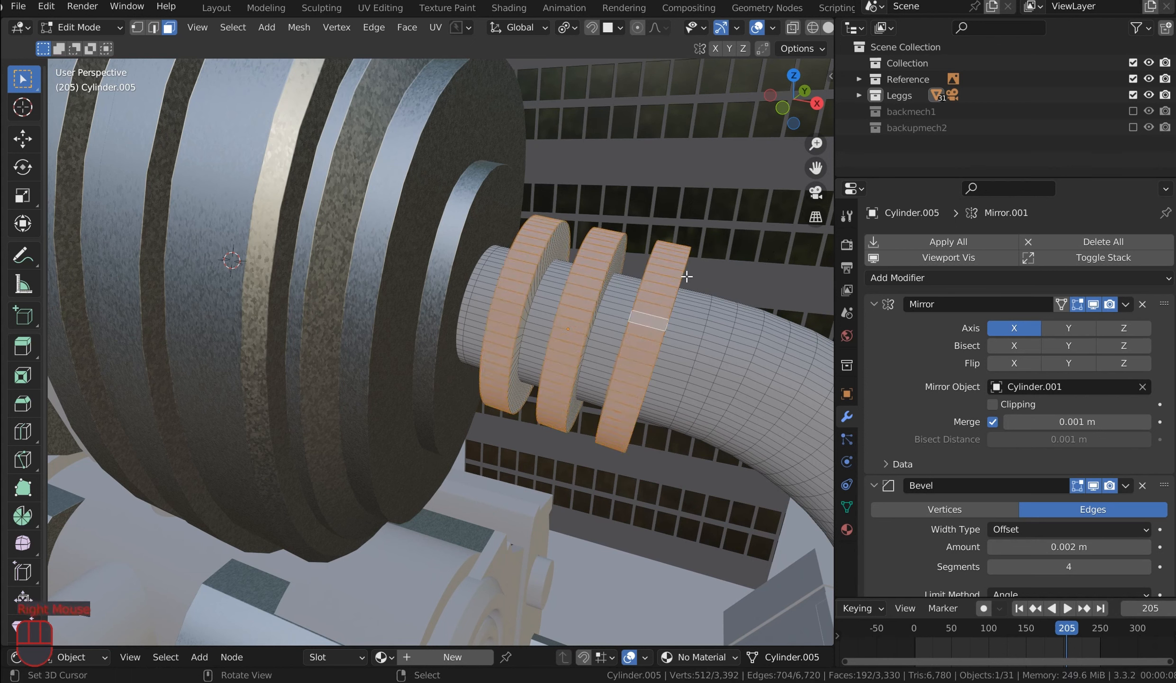
Step: Add a centred loop cut around each of the three raised rings on the arm pipe
key("ctrl")
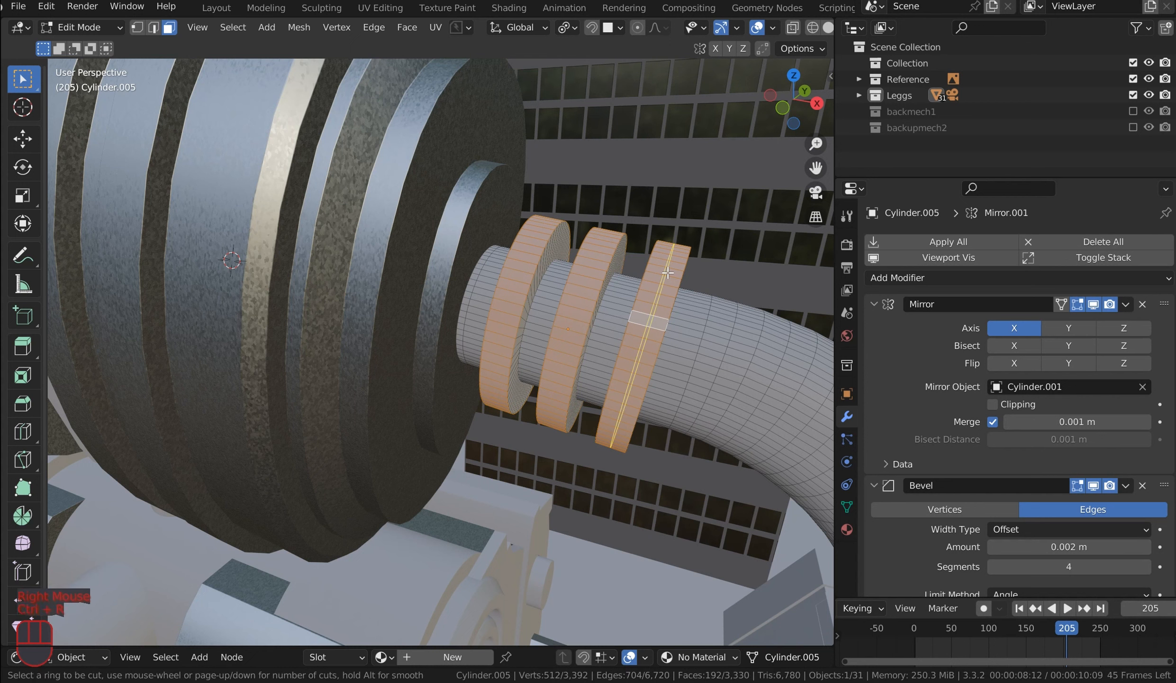
key("ctrl+r")
left_click(668, 273)
left_click(668, 273)
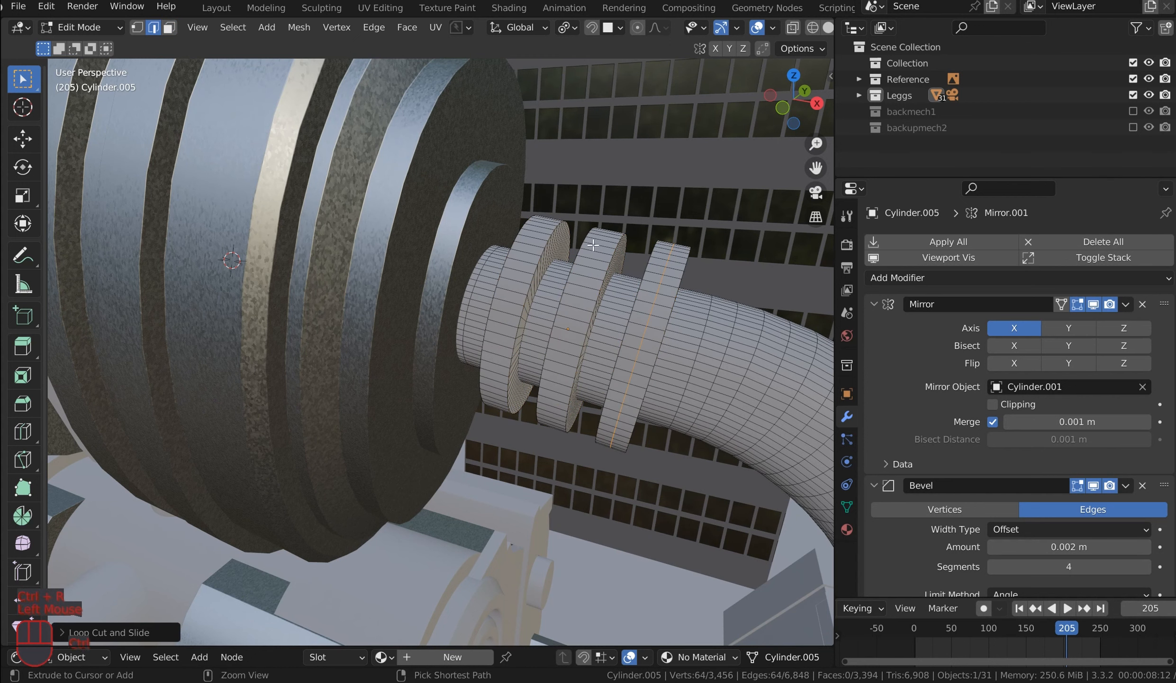
key("ctrl+r")
left_click(587, 241)
key("ctrl+r")
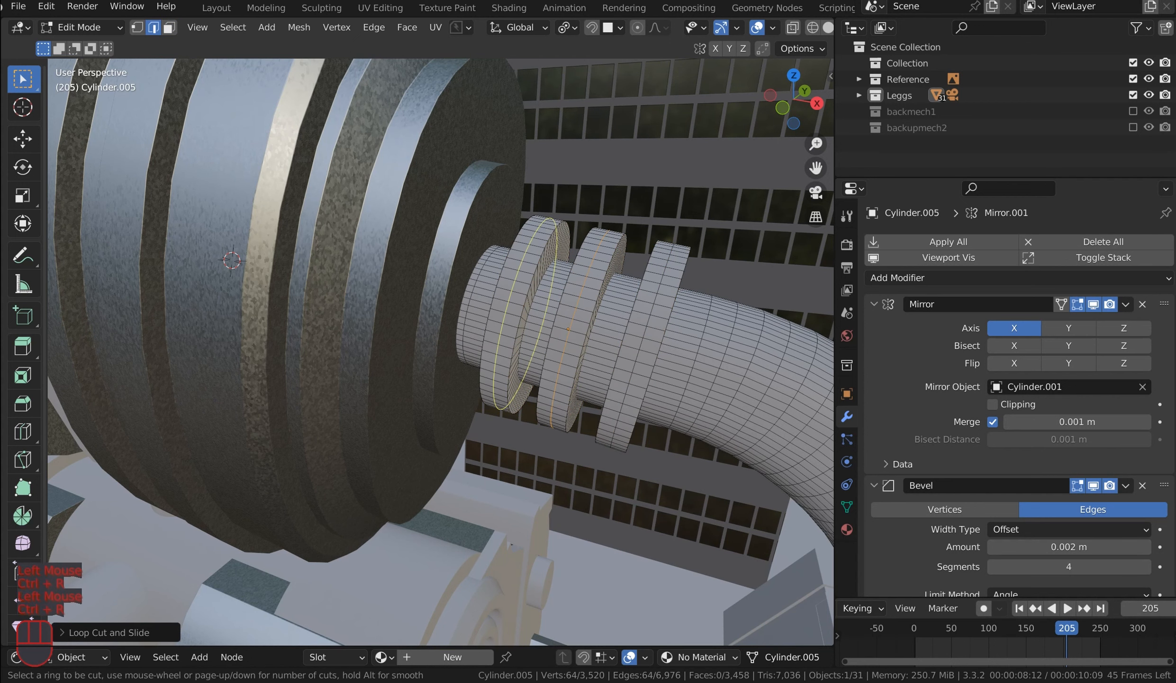
left_click(544, 229)
key("Tab")
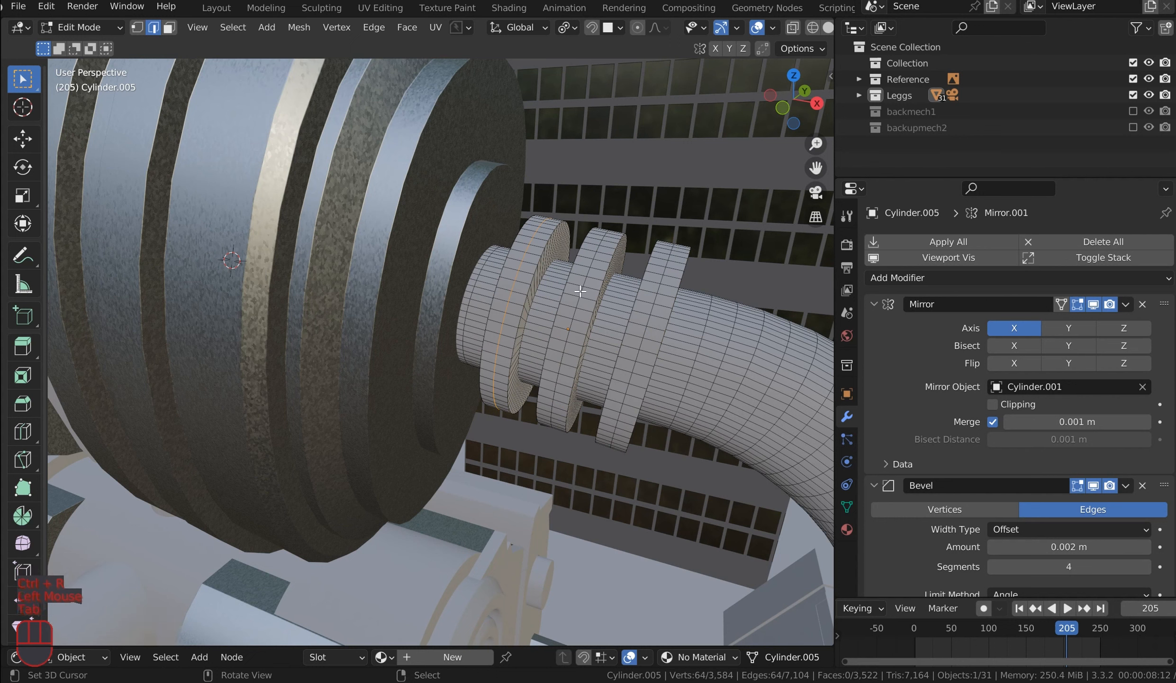
Step: Select the centre edge loops of all three rings and bevel them by about 0.0135 m into narrow bands
right_click(581, 289, "alt+shift")
right_click(656, 299, "alt+shift")
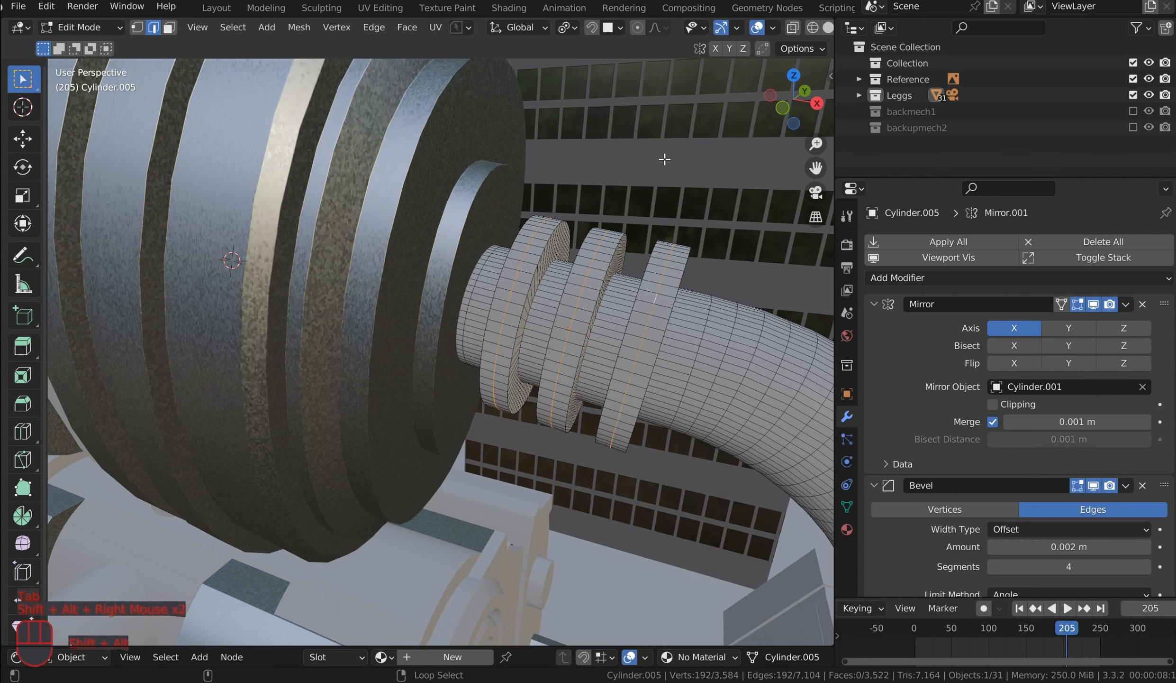
key("ctrl+b")
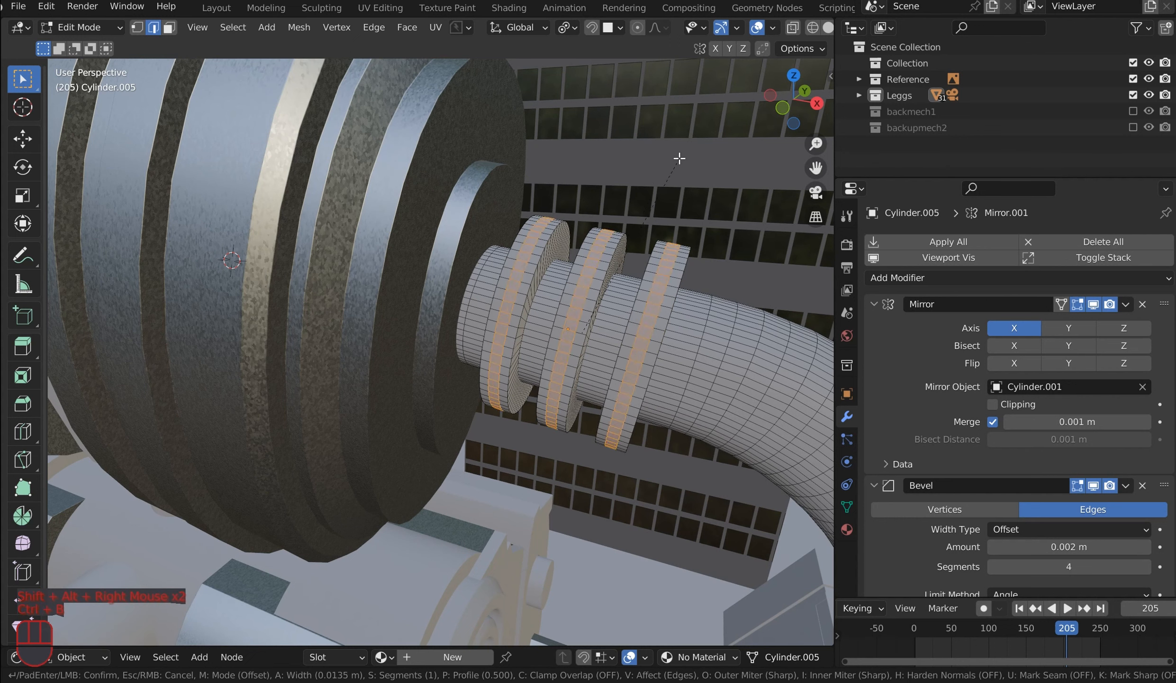
left_click(678, 162)
Step: Extrude the three ring bands inward along their normals to form recessed grooves
key("q")
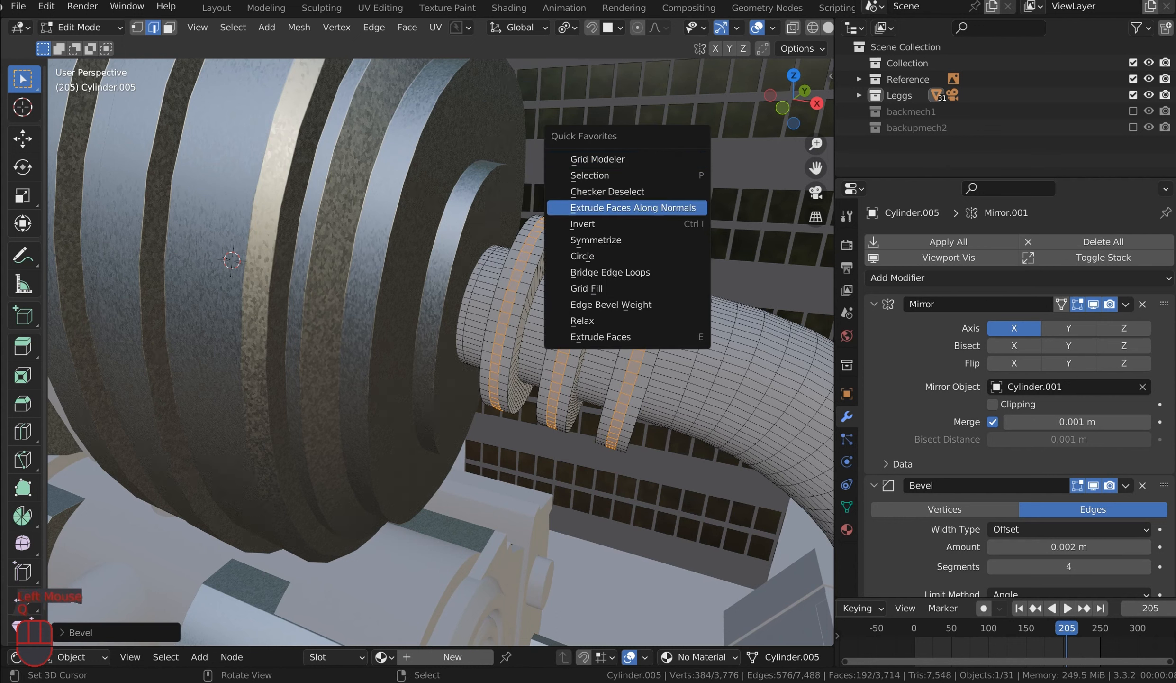
left_click(648, 209)
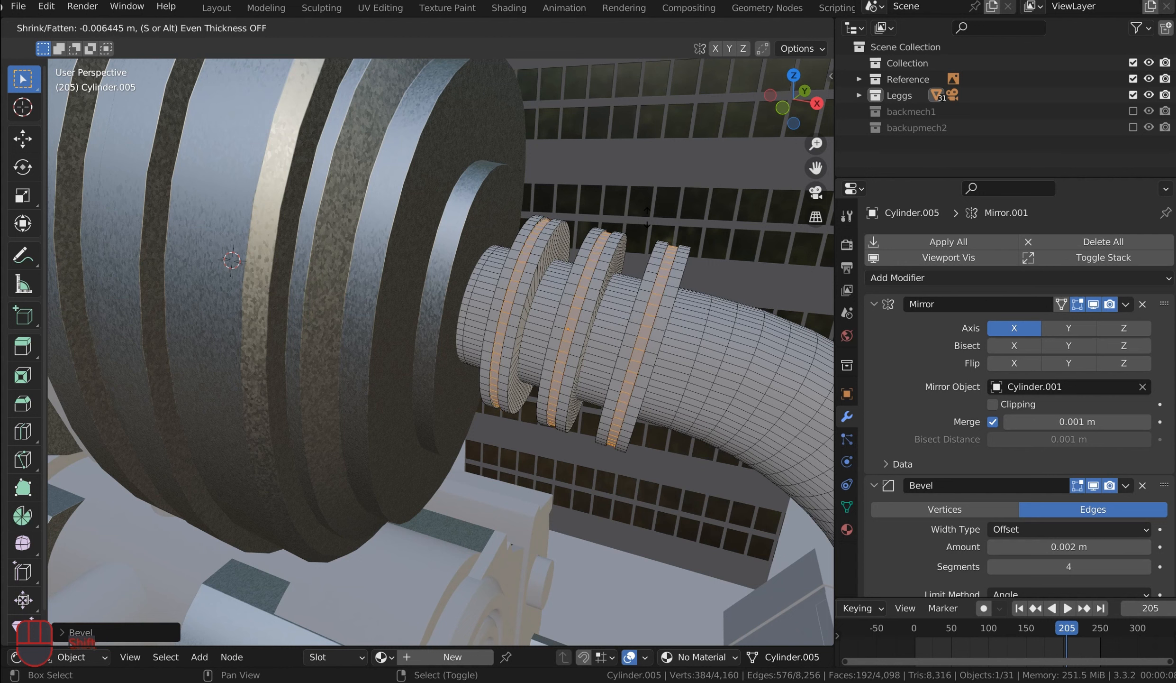
left_click(643, 251, "shift")
key("Tab")
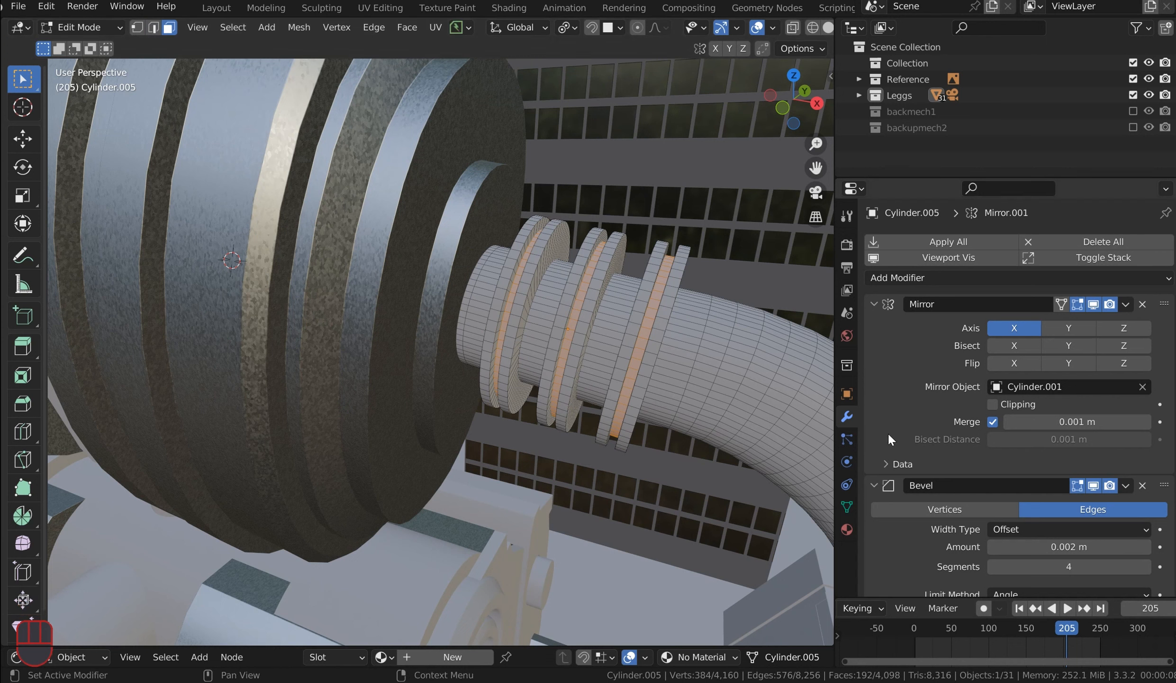
Step: Add two material slots with new materials to the arm pipe and name the second material Glow1
left_click(847, 527)
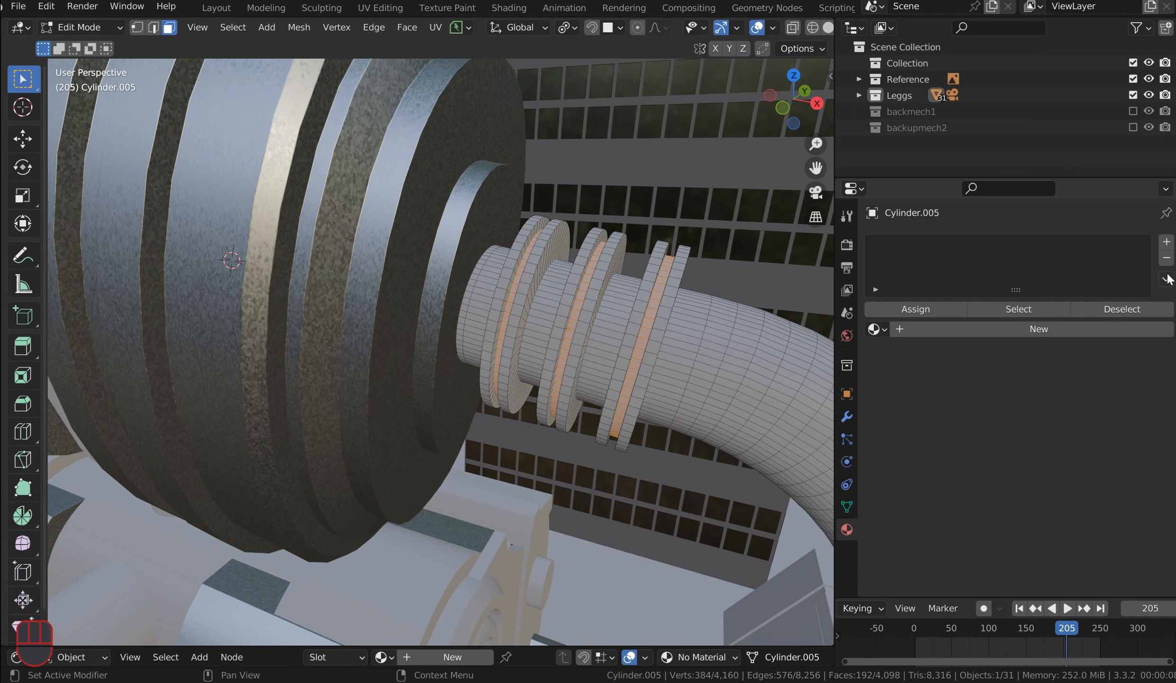
left_click(1167, 242)
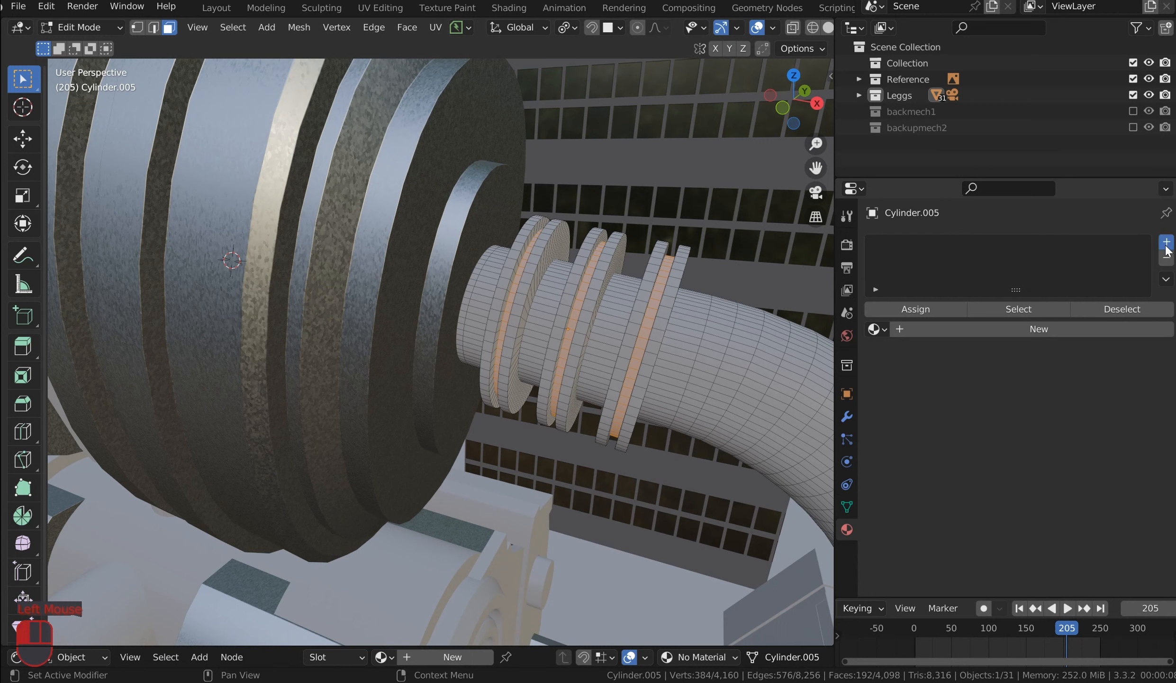
left_click(1015, 325)
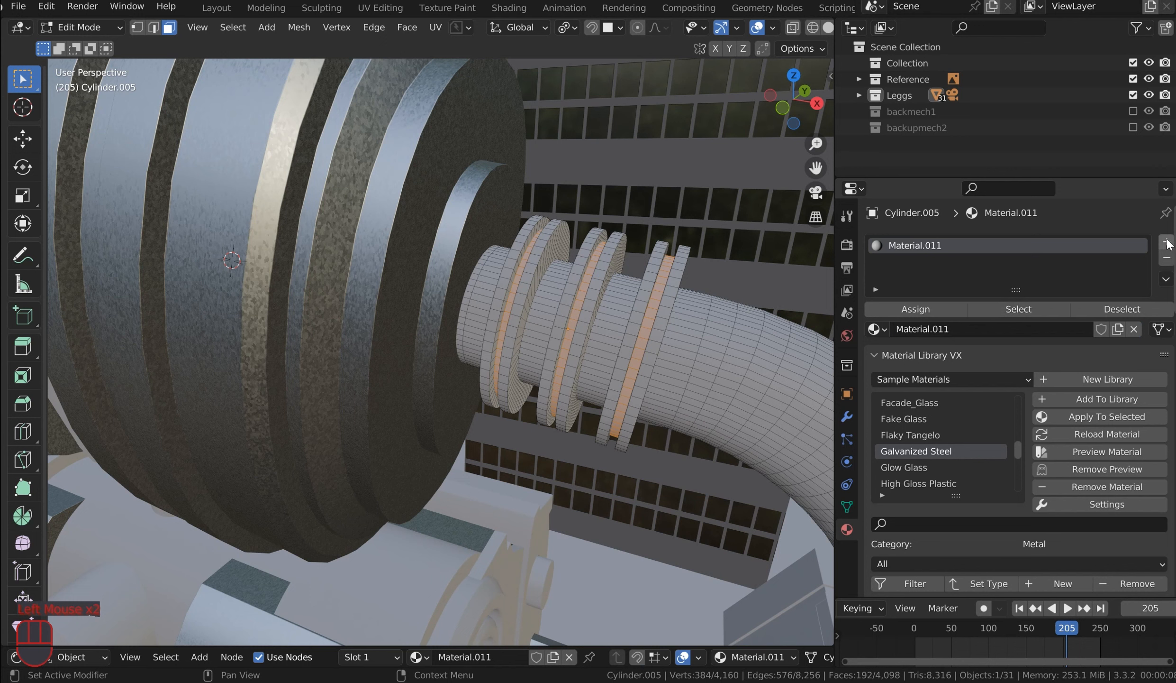
left_click(1167, 242)
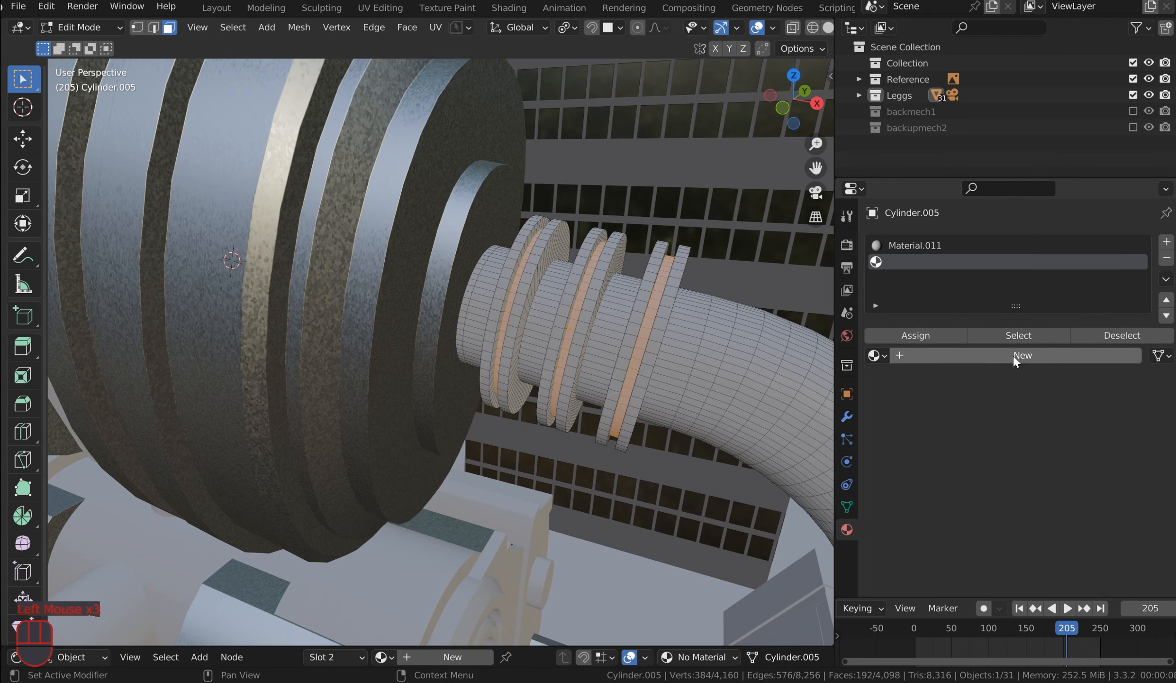
left_click(1013, 355)
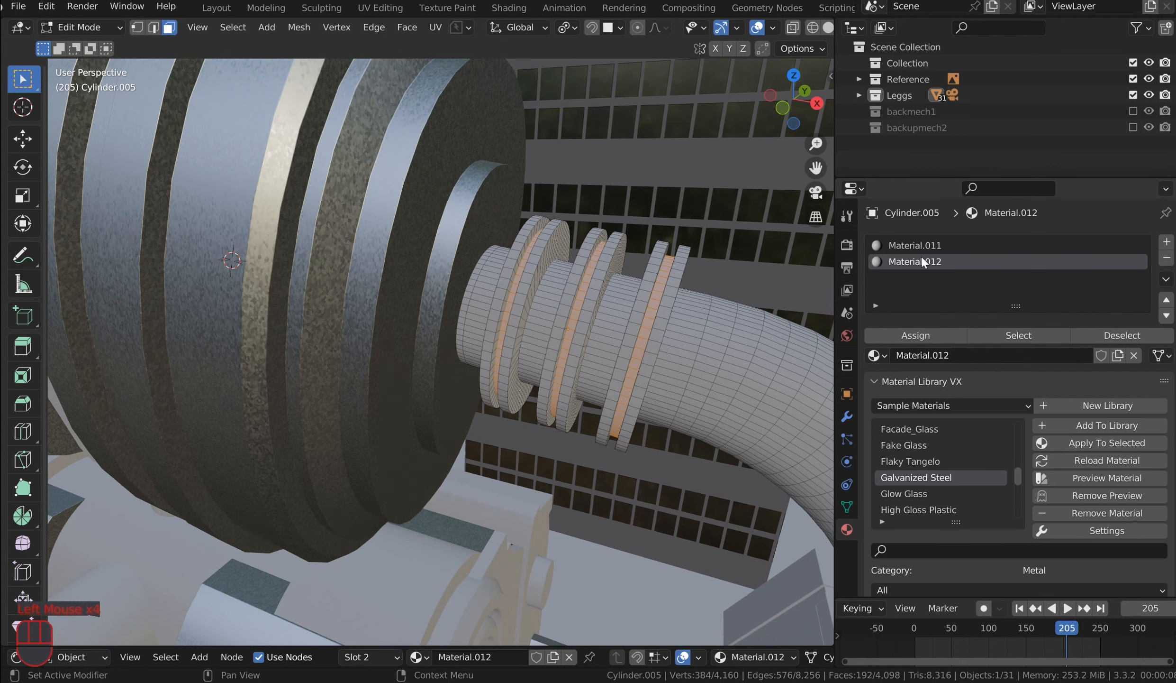
double_click(921, 261)
type("Glow1")
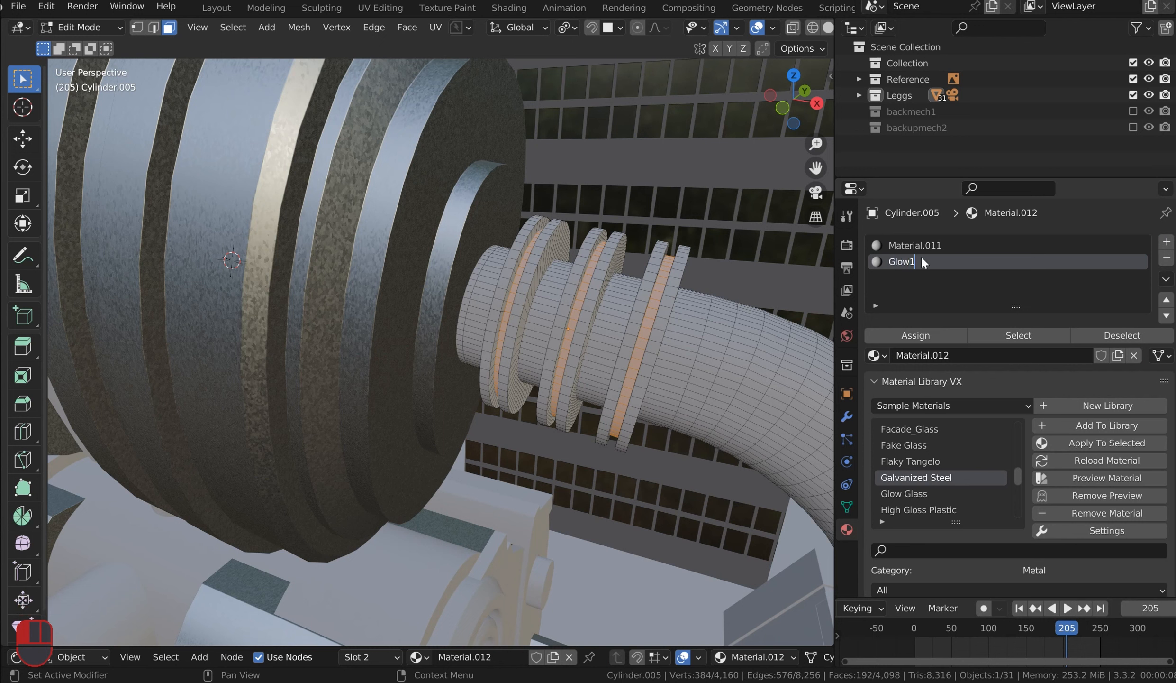
key("Return")
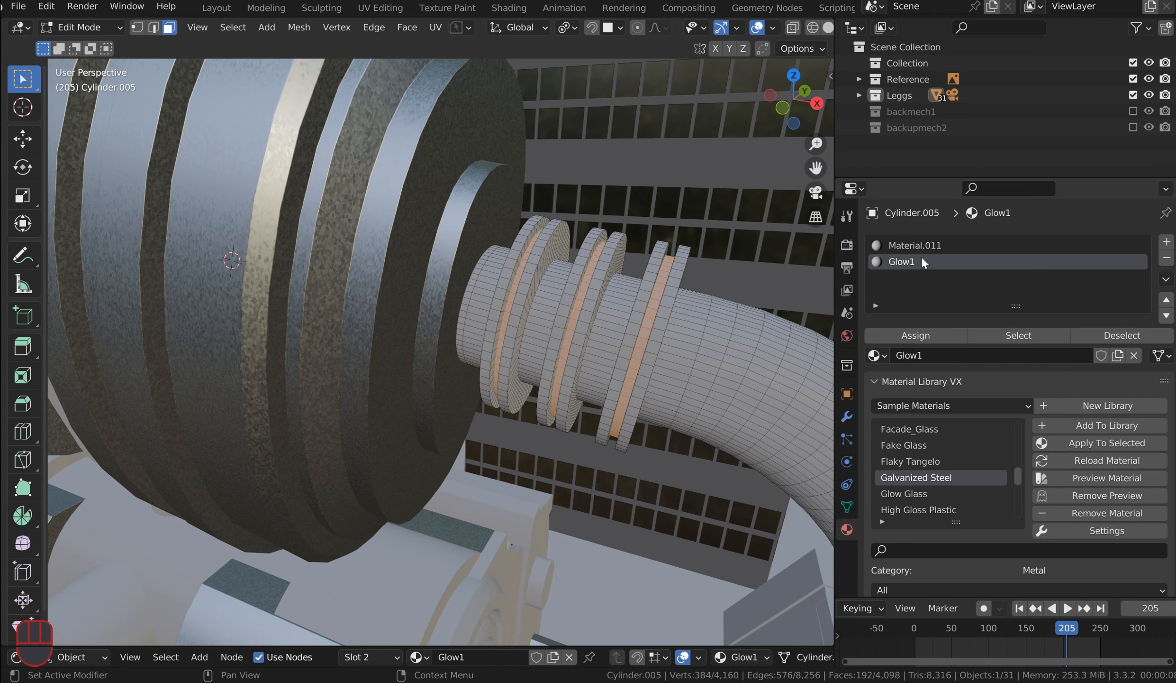
Step: Browse the Sample Materials library for a suitable groove material and search it for "fre"
left_click(918, 445)
scroll(928, 437, "up", 3)
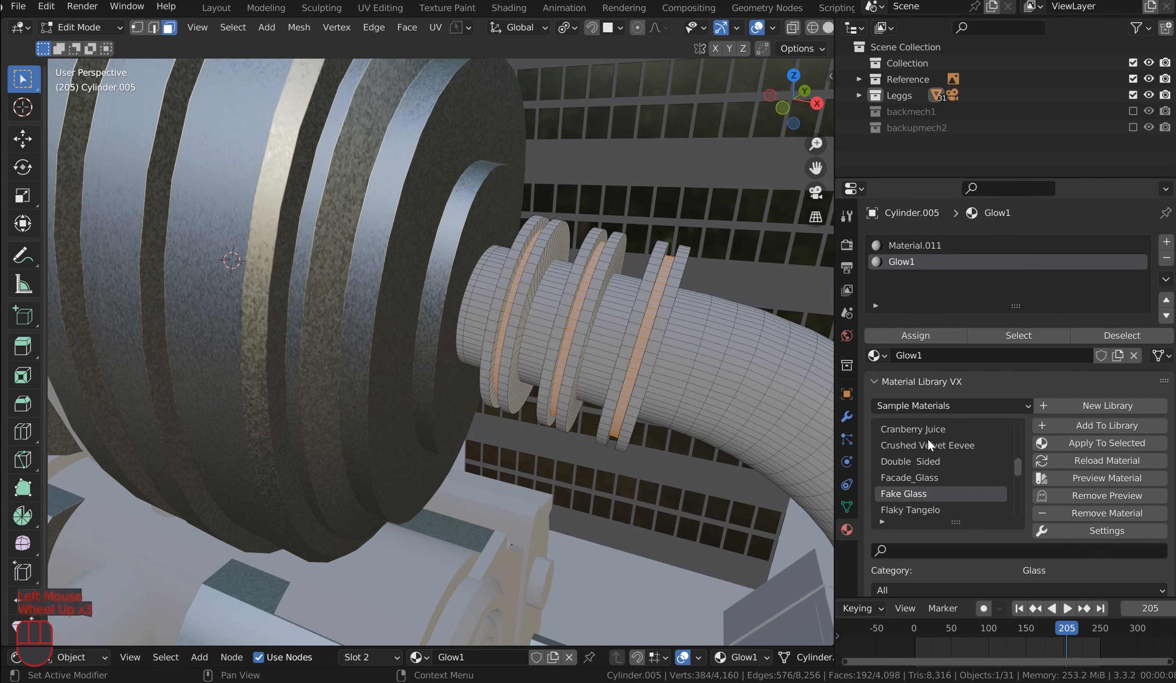
scroll(928, 438, "down", 3)
scroll(928, 441, "down", 1)
scroll(918, 446, "down", 2)
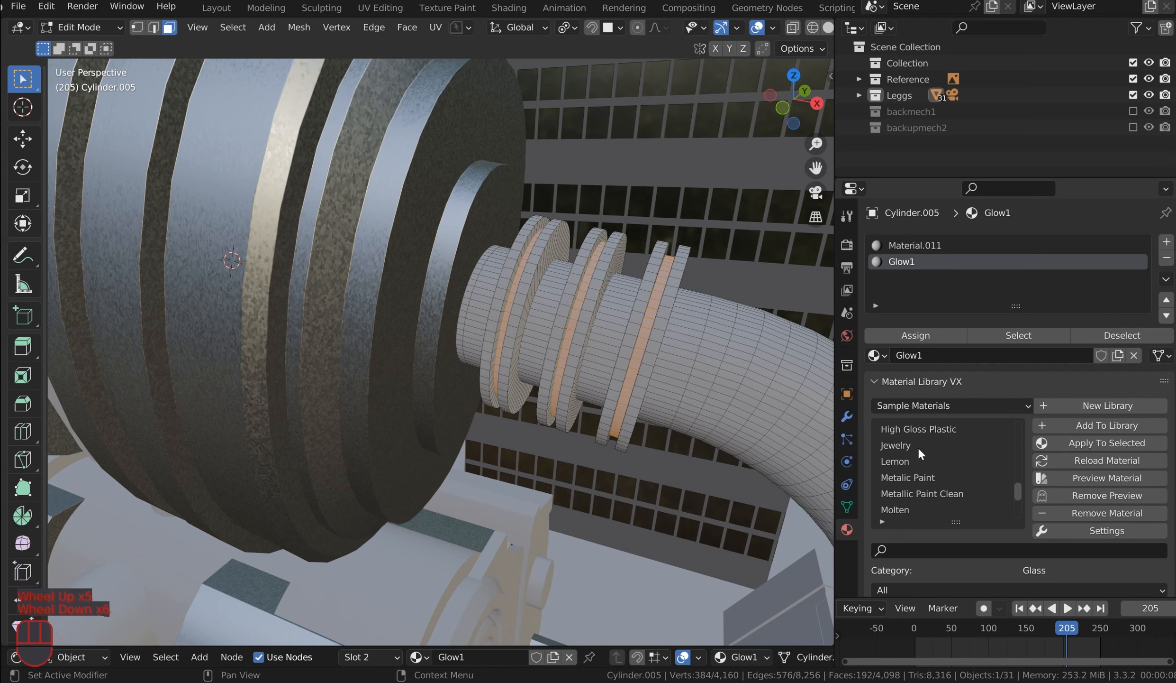
scroll(917, 445, "down", 4)
scroll(918, 446, "up", 3)
scroll(919, 446, "up", 8)
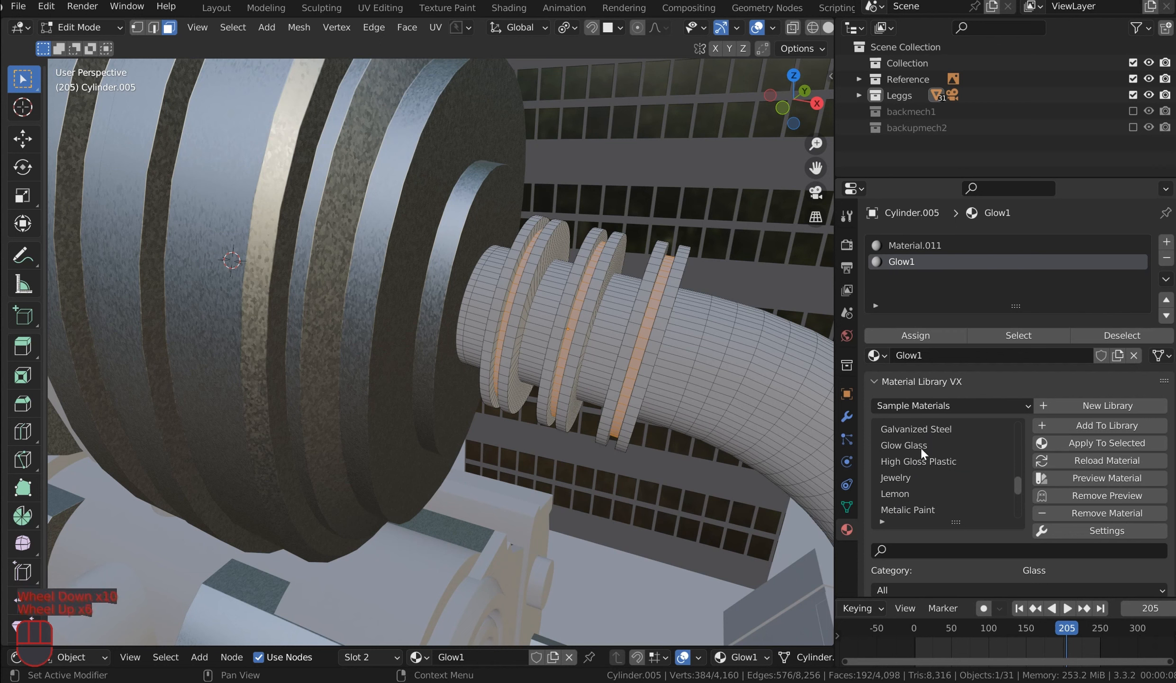
scroll(952, 467, "down", 2)
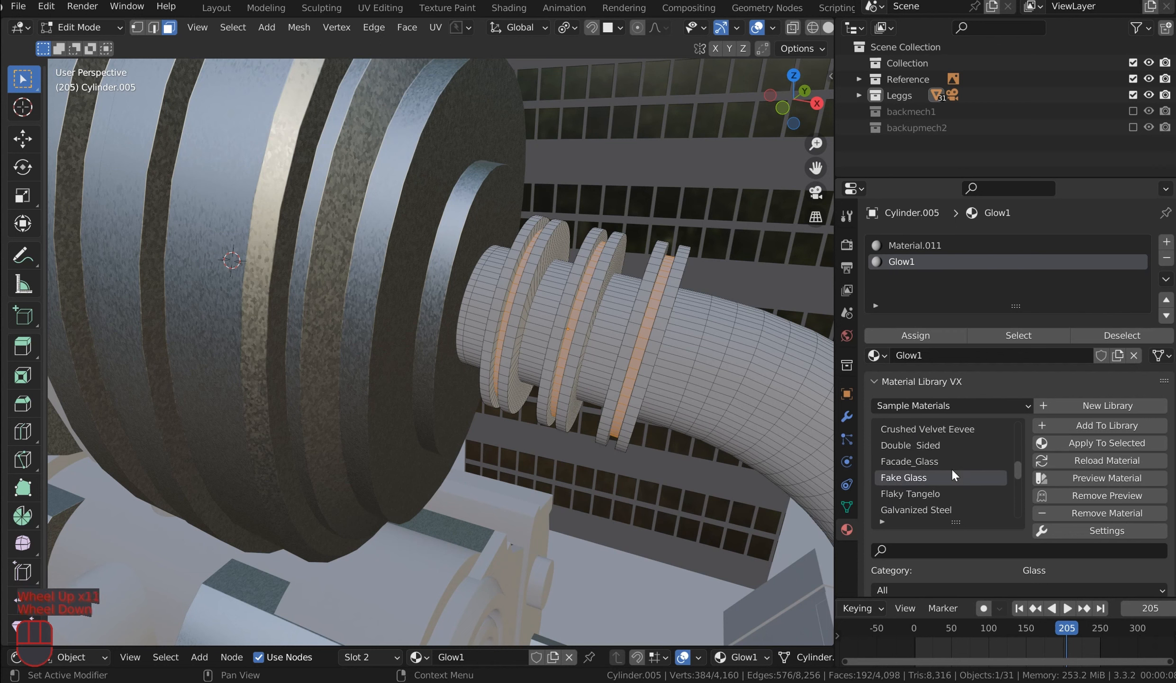
scroll(952, 467, "up", 5)
scroll(952, 467, "up", 6)
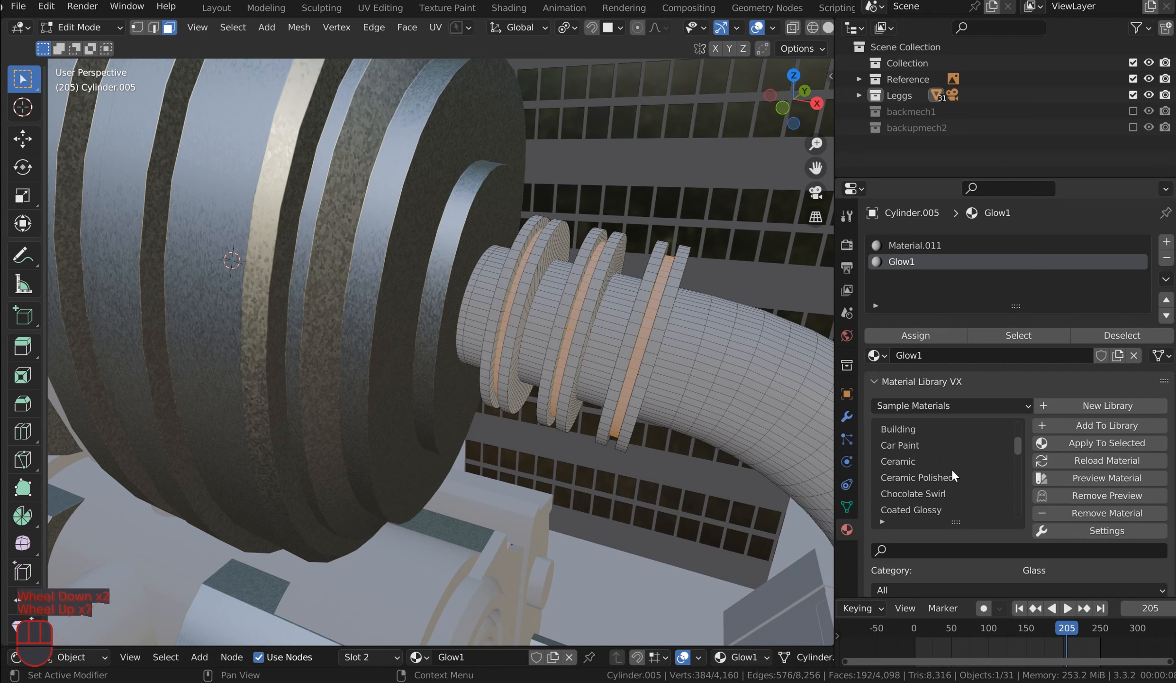
middle_click(951, 467)
scroll(951, 458, "up", 2)
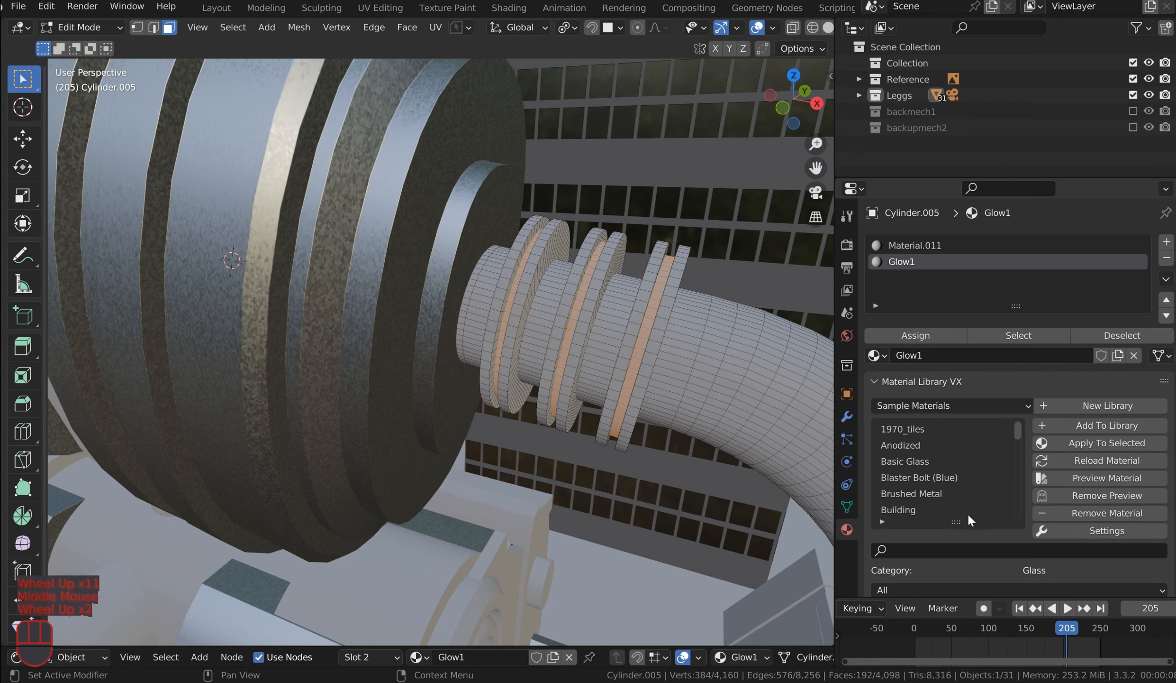
left_click(932, 543)
type("fre")
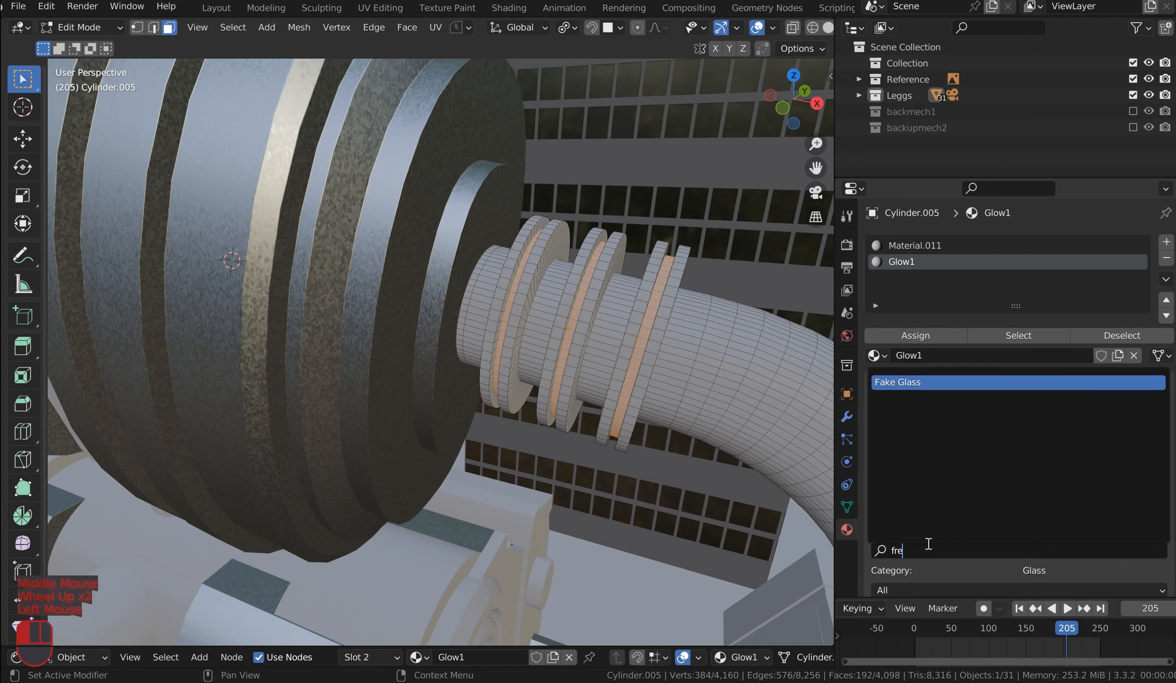
key("BackSpace")
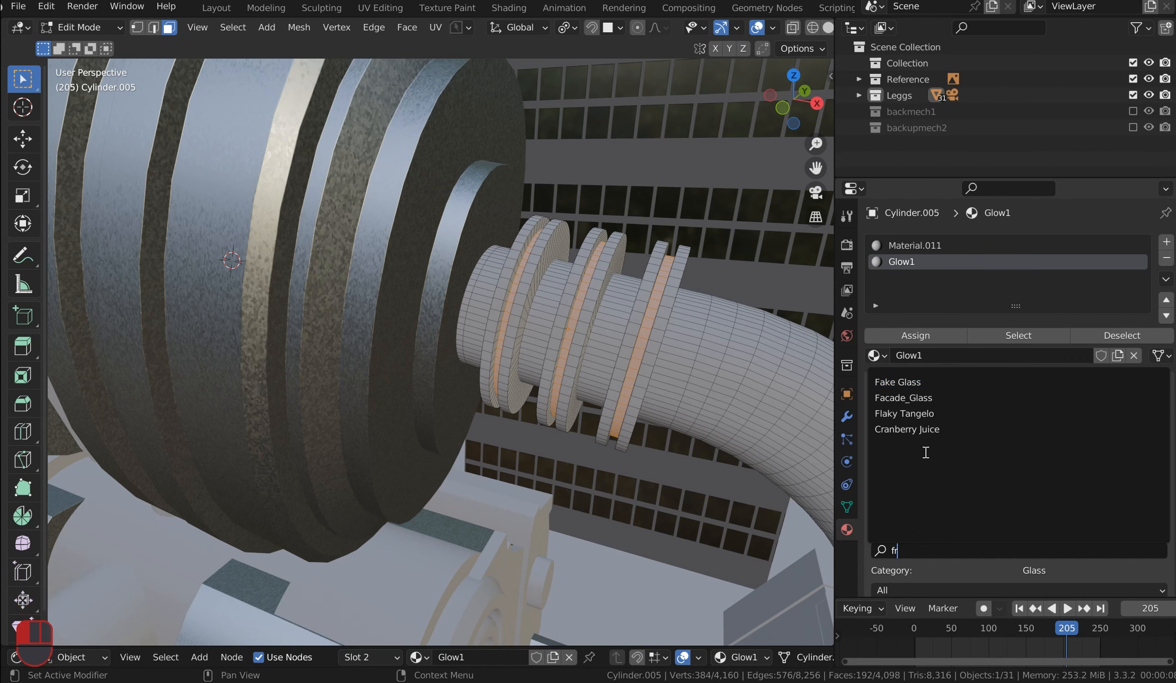
left_click(924, 381)
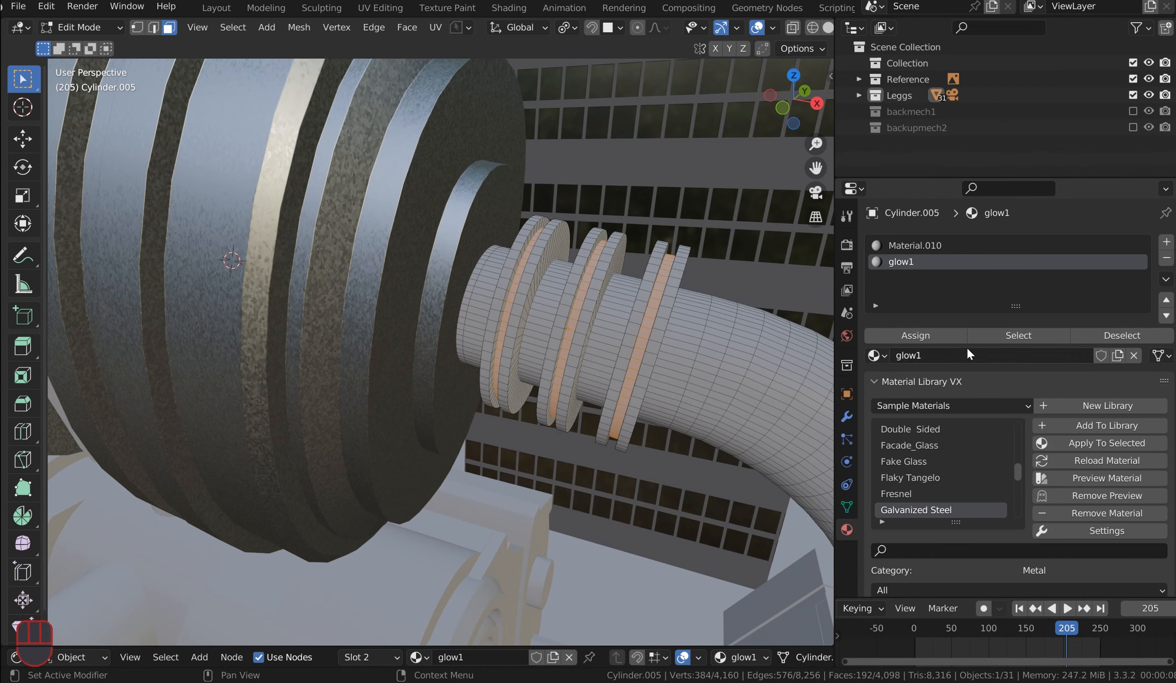
Step: Choose Fresnel in the material library and assign the glow1 slot to the selected groove faces of the three rings
left_click(922, 341)
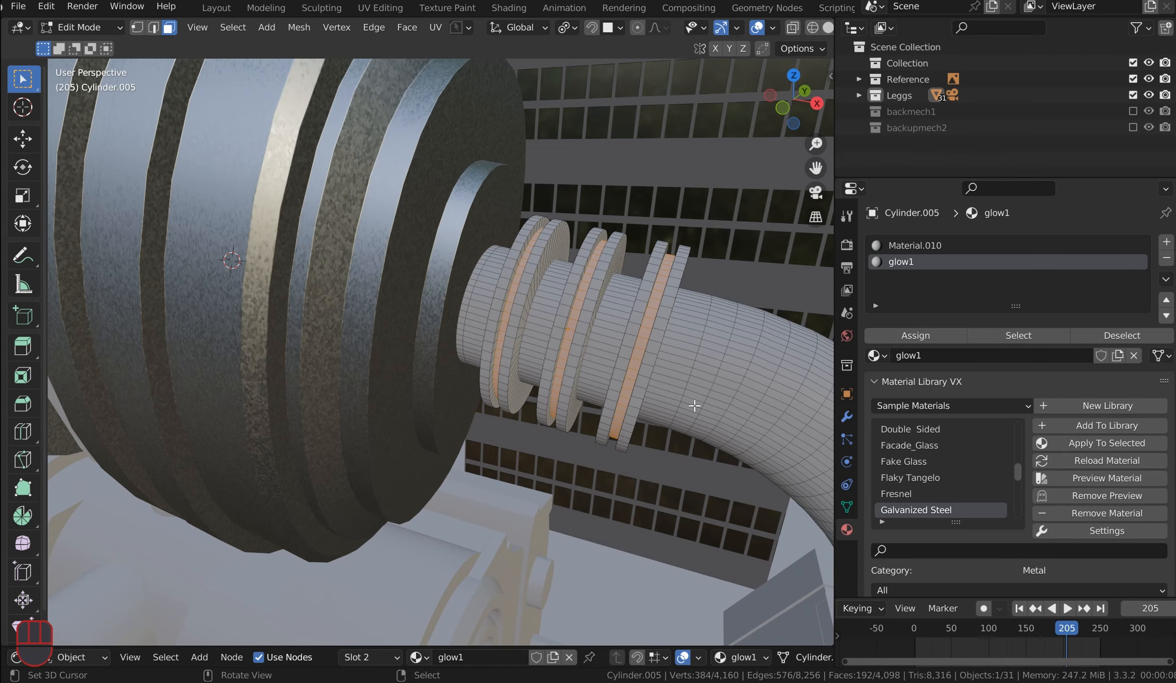
mouse_move(695, 405)
middle_mouse_down()
mouse_move(673, 400)
mouse_move(702, 407)
middle_mouse_up()
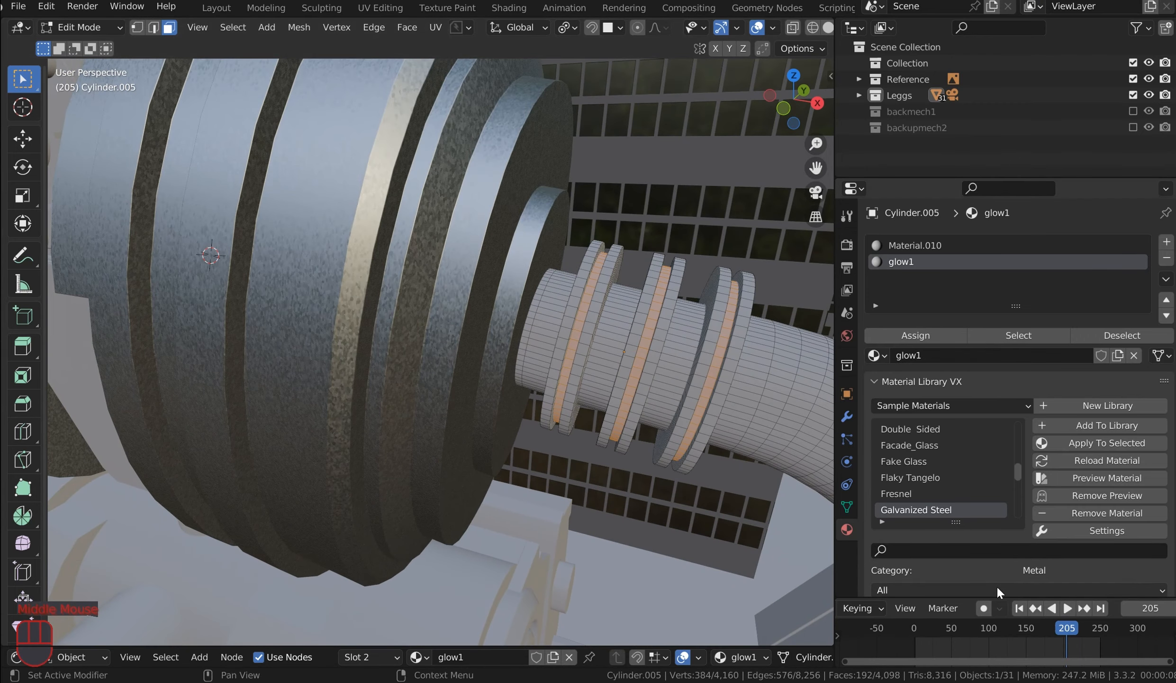
left_click(902, 492)
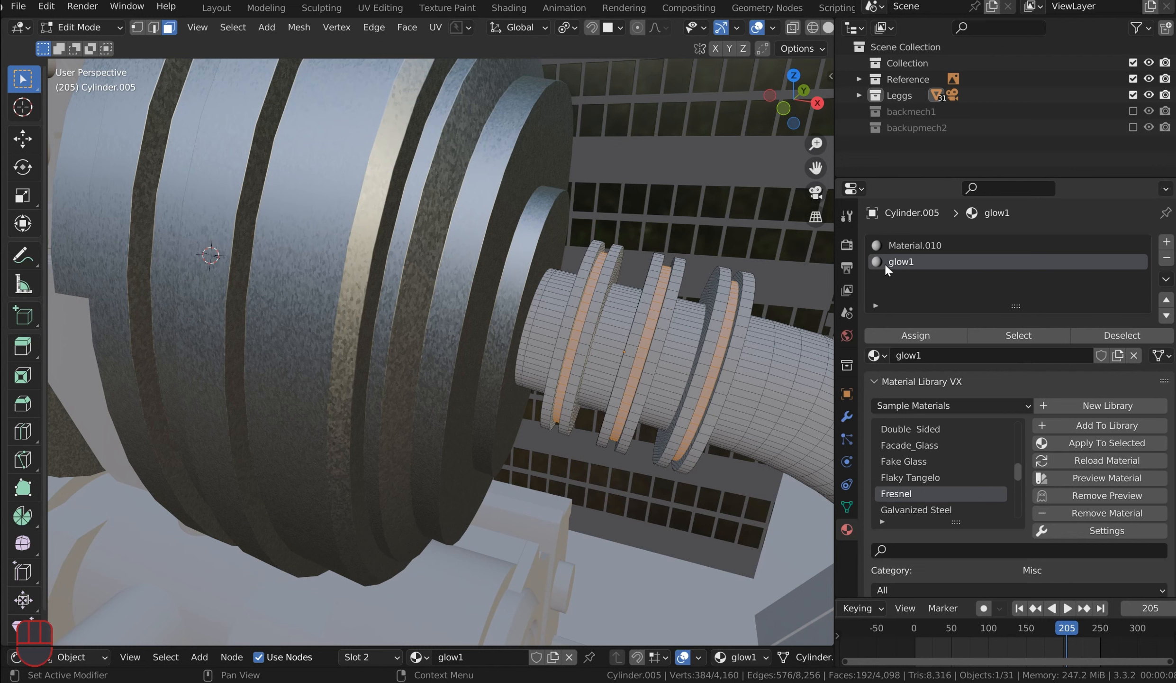
left_click(916, 335)
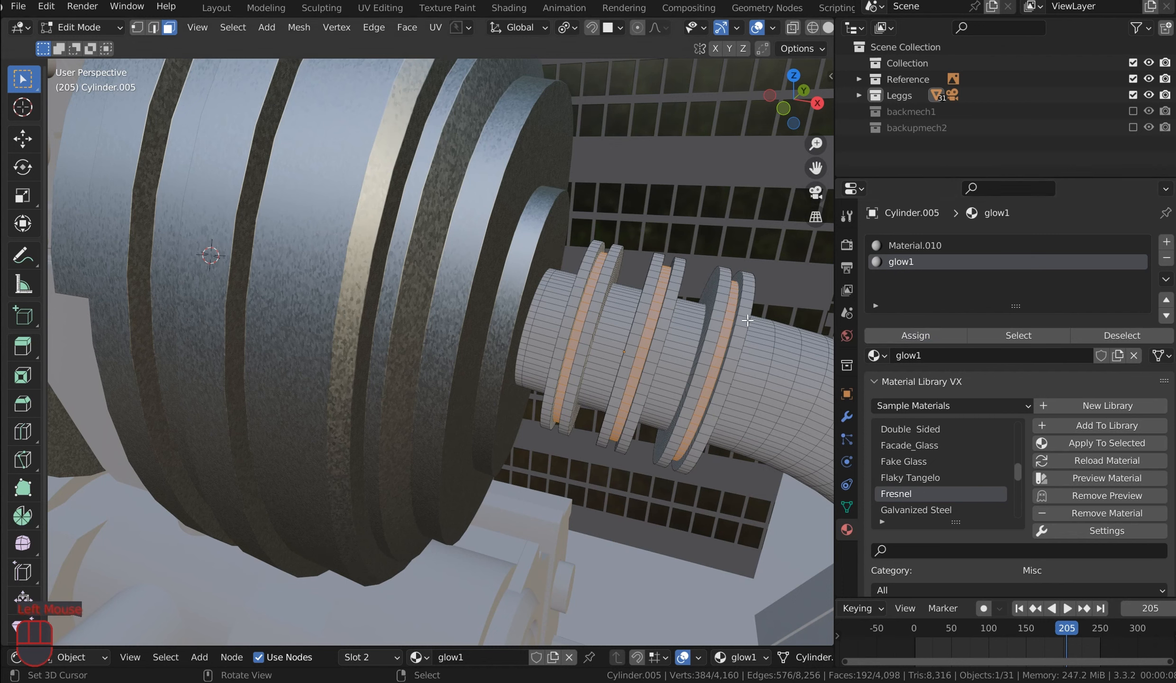
Step: Rename the first material Armbase1 and assign it to all arm pipe faces outside the ring grooves
key("q")
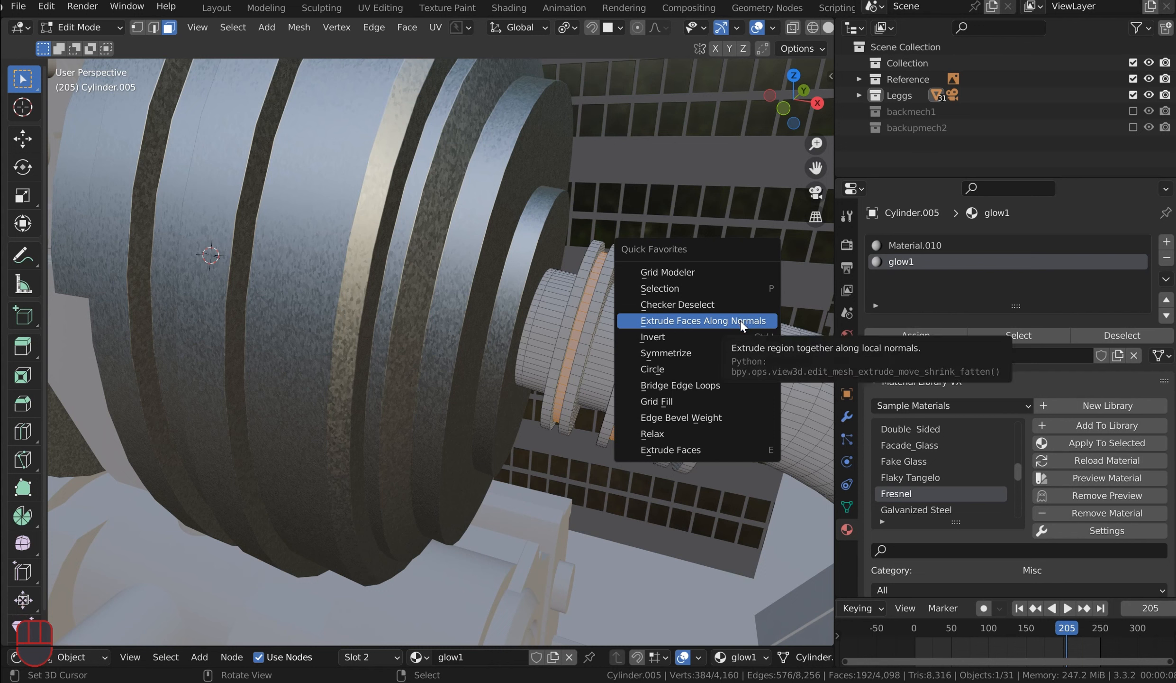
left_click(716, 335)
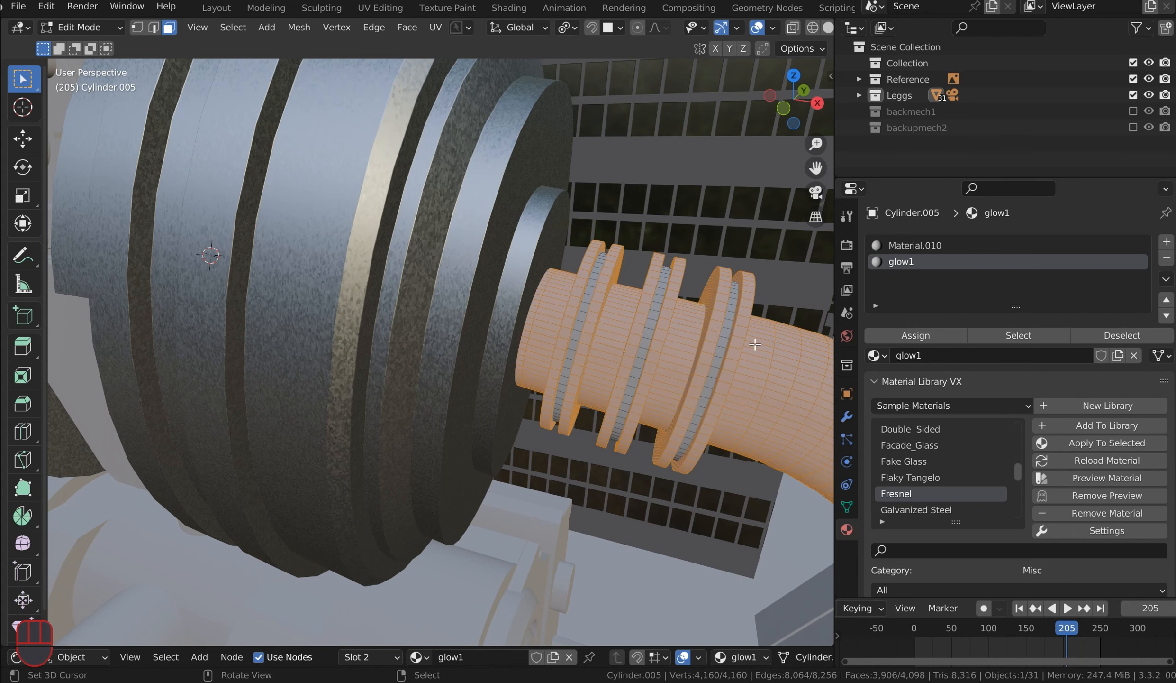
left_click(934, 244)
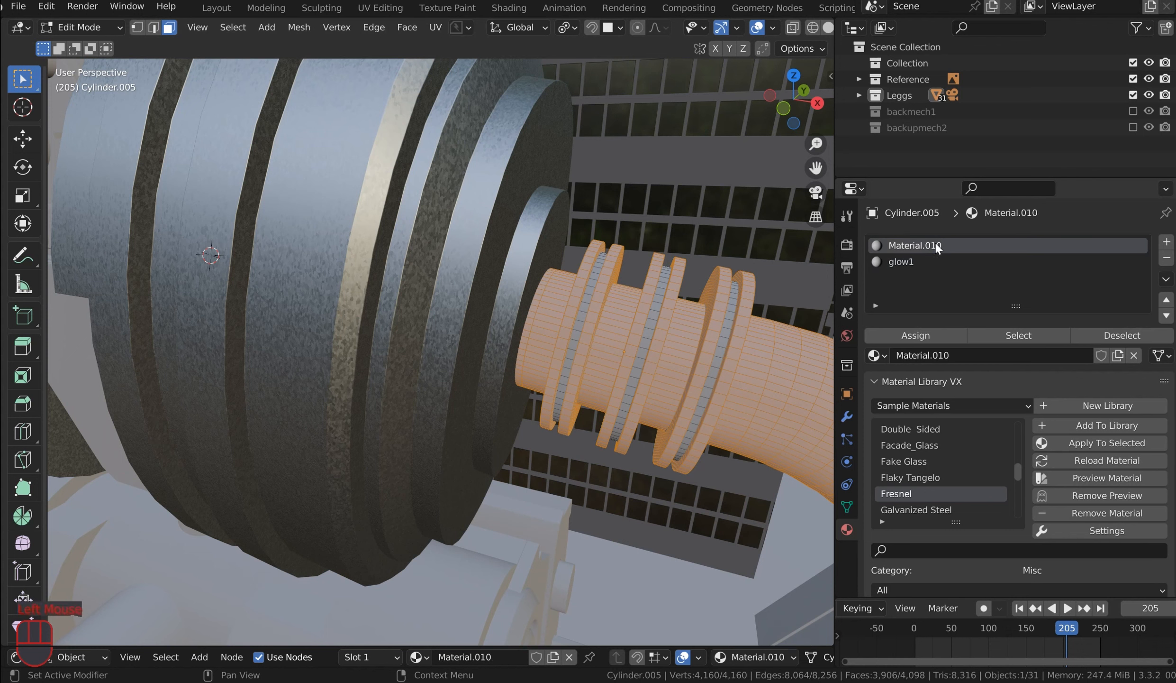
double_click(936, 245)
type("Armbase")
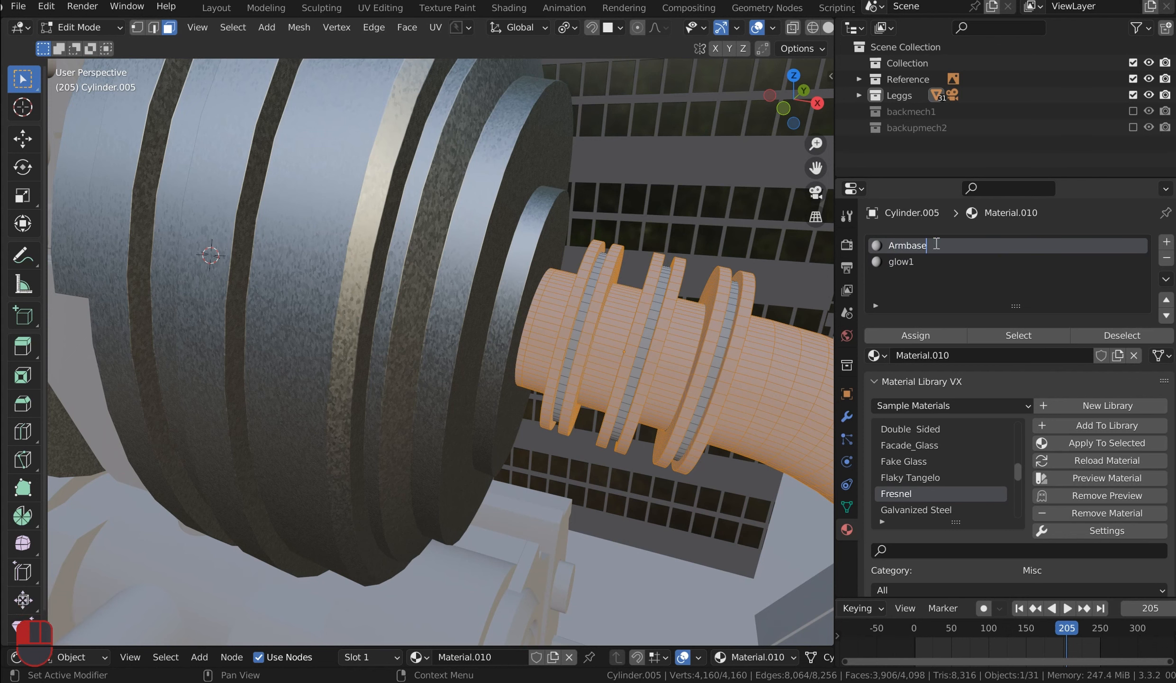
type("1")
key("Return")
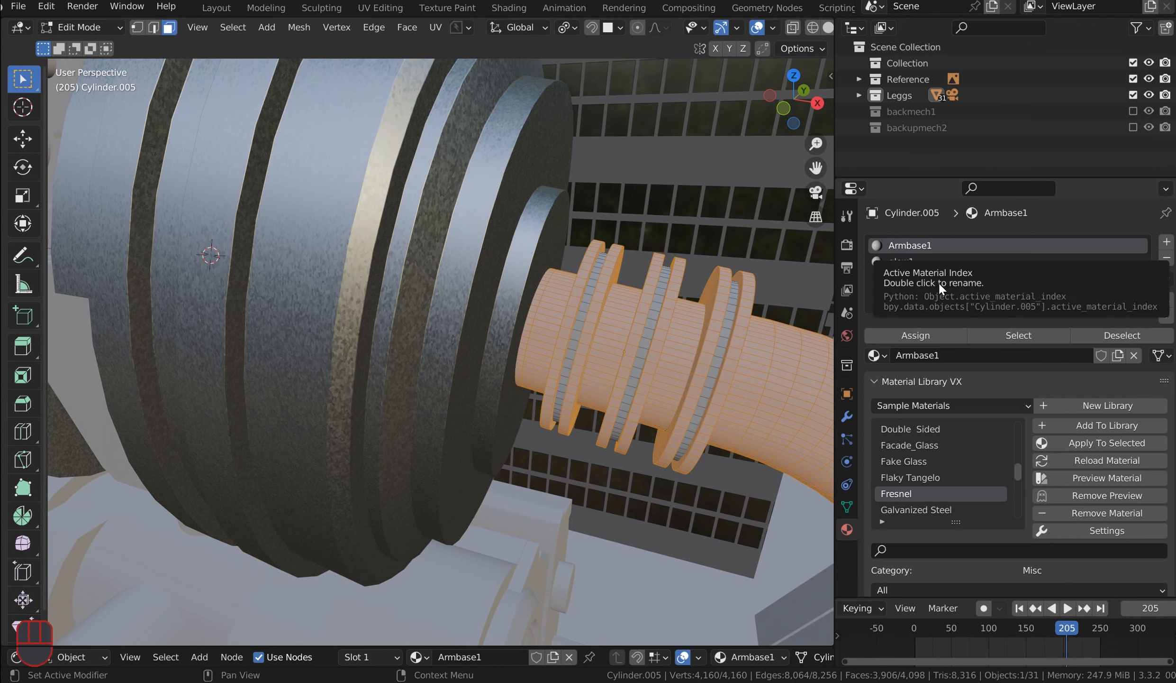
left_click(940, 334)
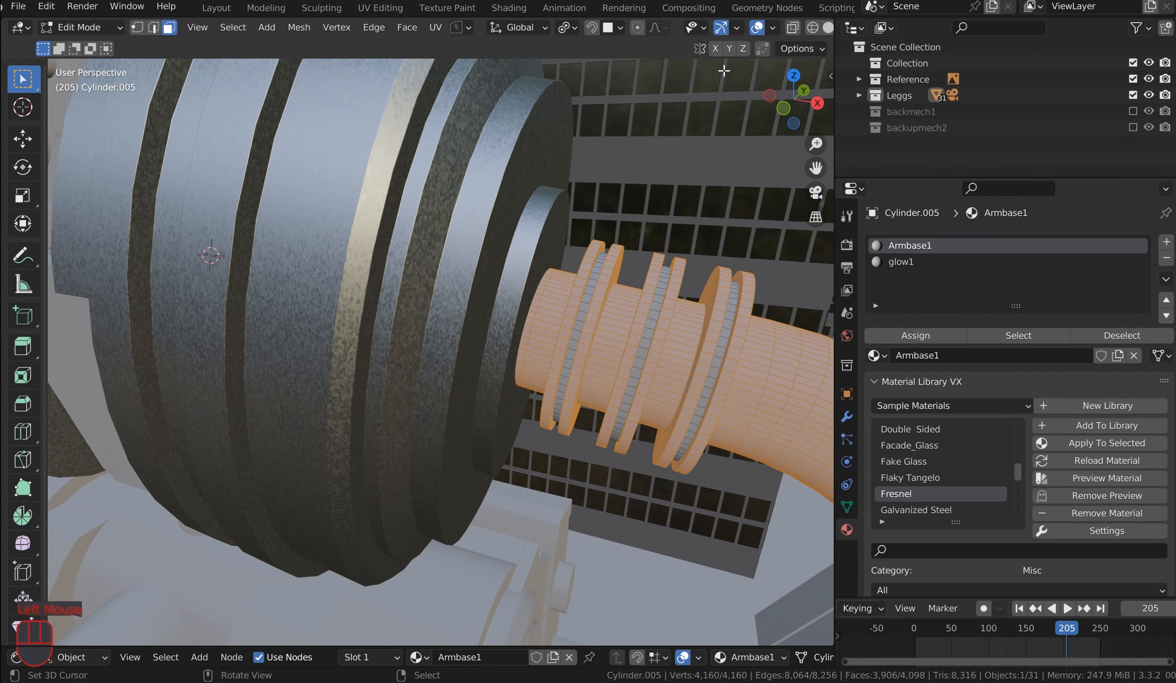
Step: Try to apply the library's Fresnel material to the groove faces through the glow1 slot
scroll(801, 27, "down", 1)
key("Tab")
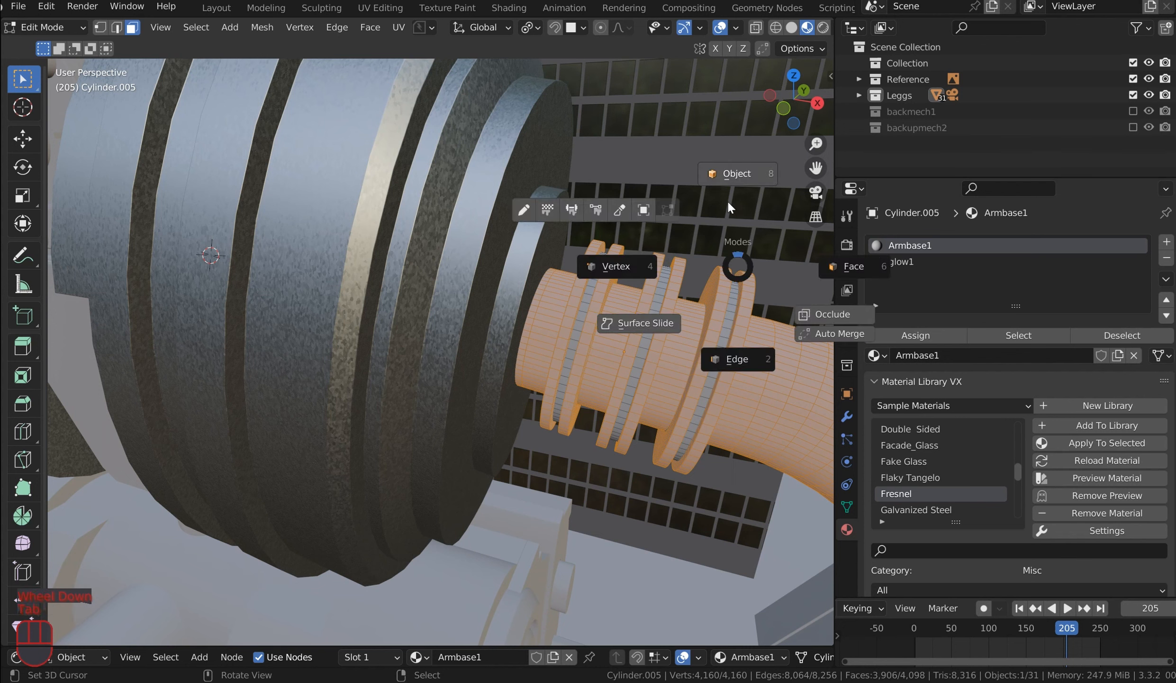
left_click(929, 261)
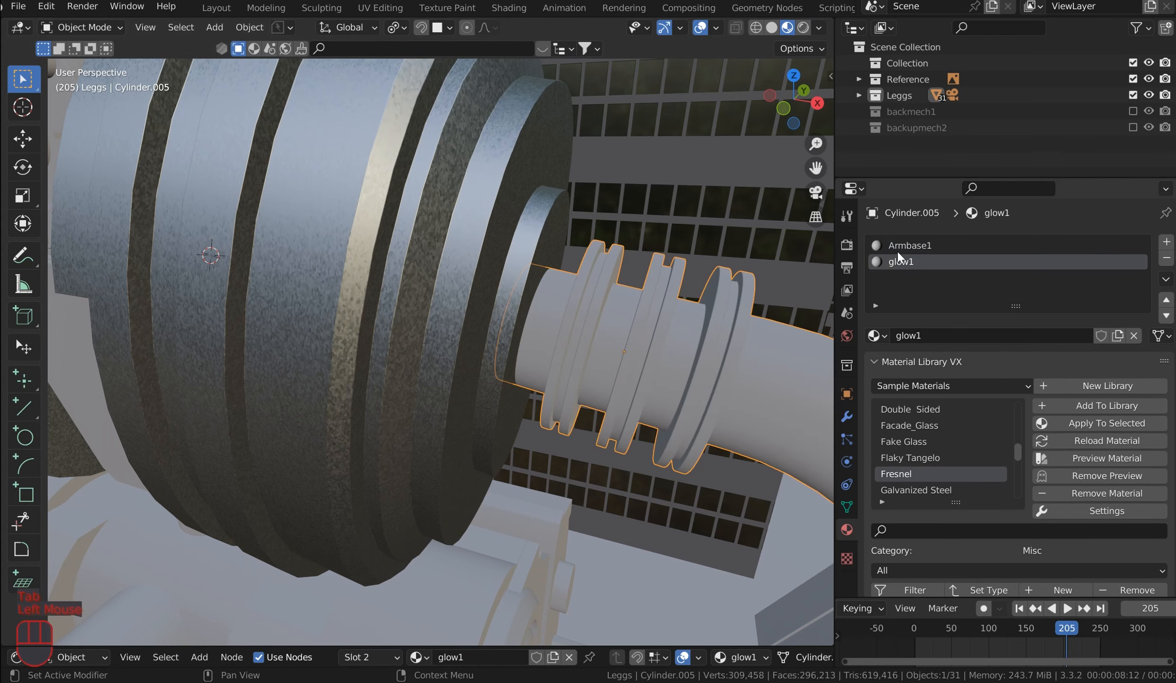
key("Tab")
scroll(758, 286, "down", 2)
middle_click_drag(744, 274, 678, 274, "shift")
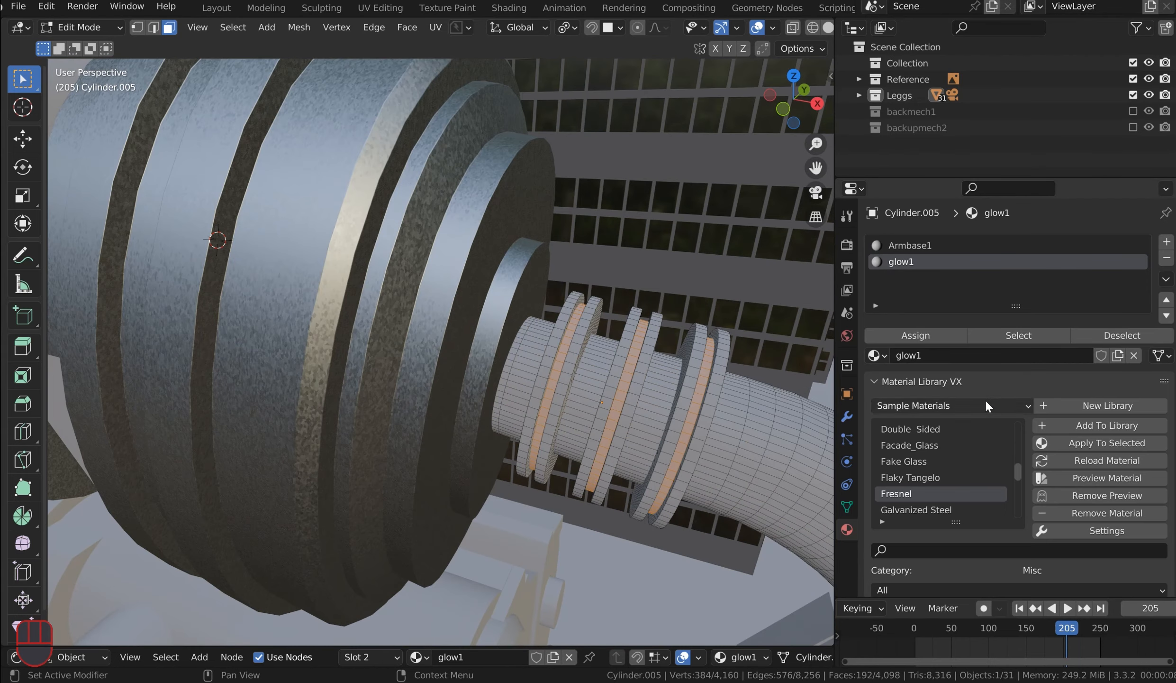
left_click(891, 493)
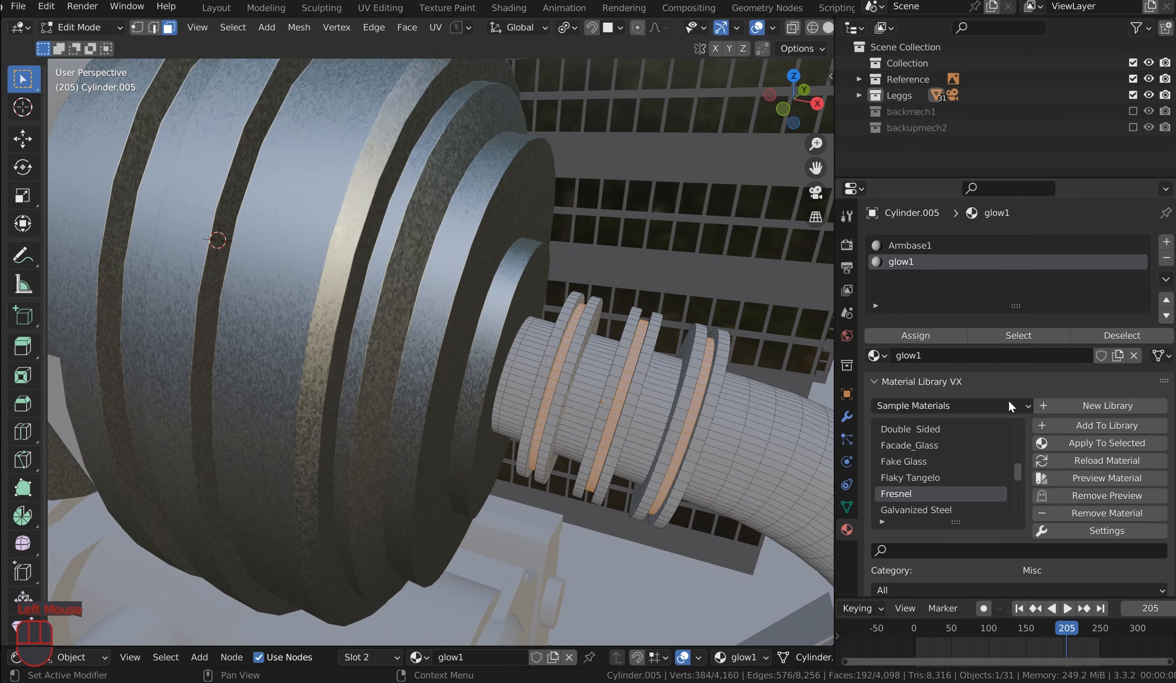
left_click(926, 265)
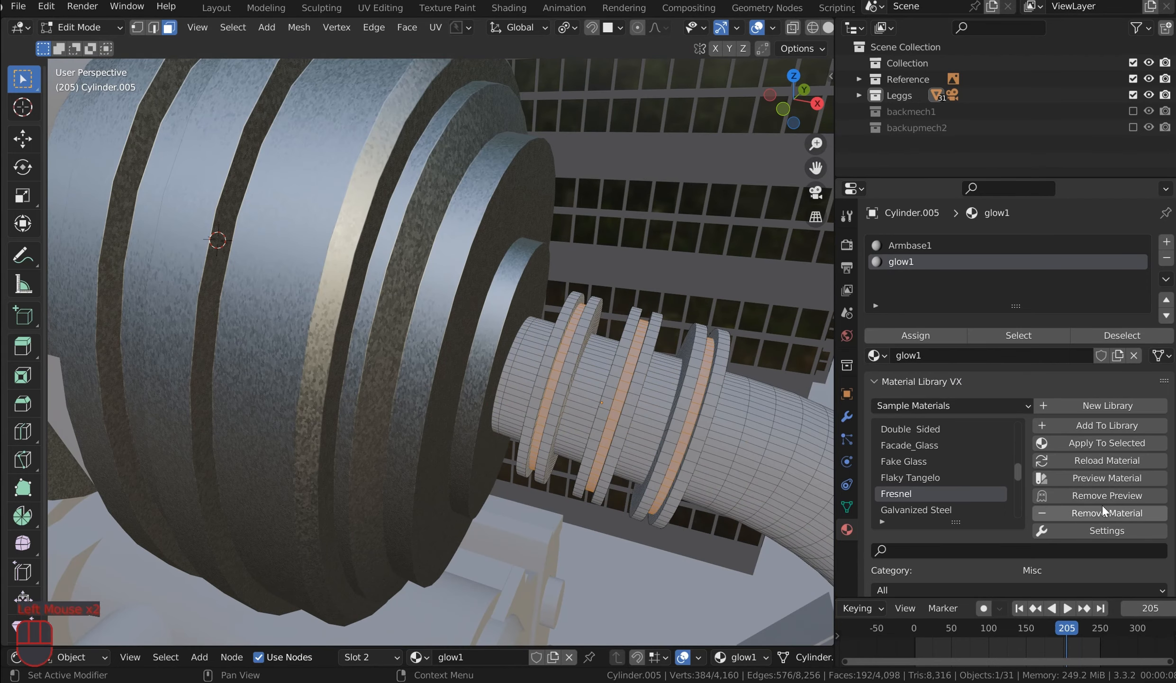
left_click(1114, 445)
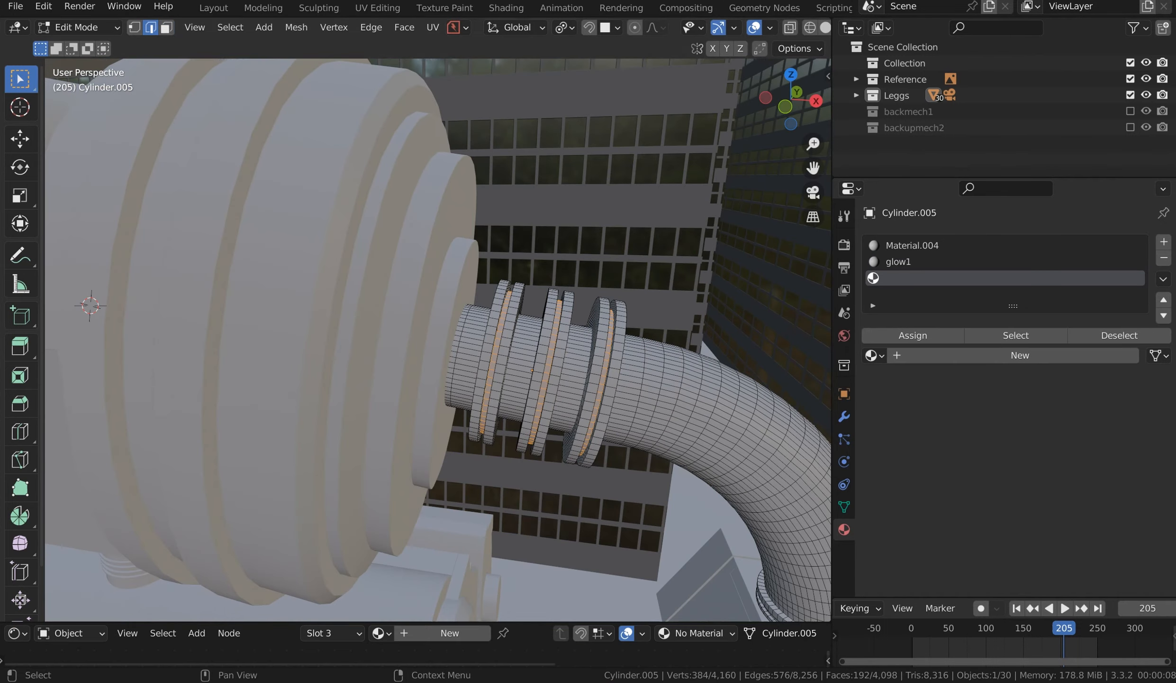
Step: Apply the Glow Glass library material to the selected groove faces with the glow1 slot active
mouse_move(569, 413)
middle_mouse_down()
mouse_move(580, 412)
mouse_move(569, 357)
middle_mouse_up()
scroll(564, 331, "up", 3)
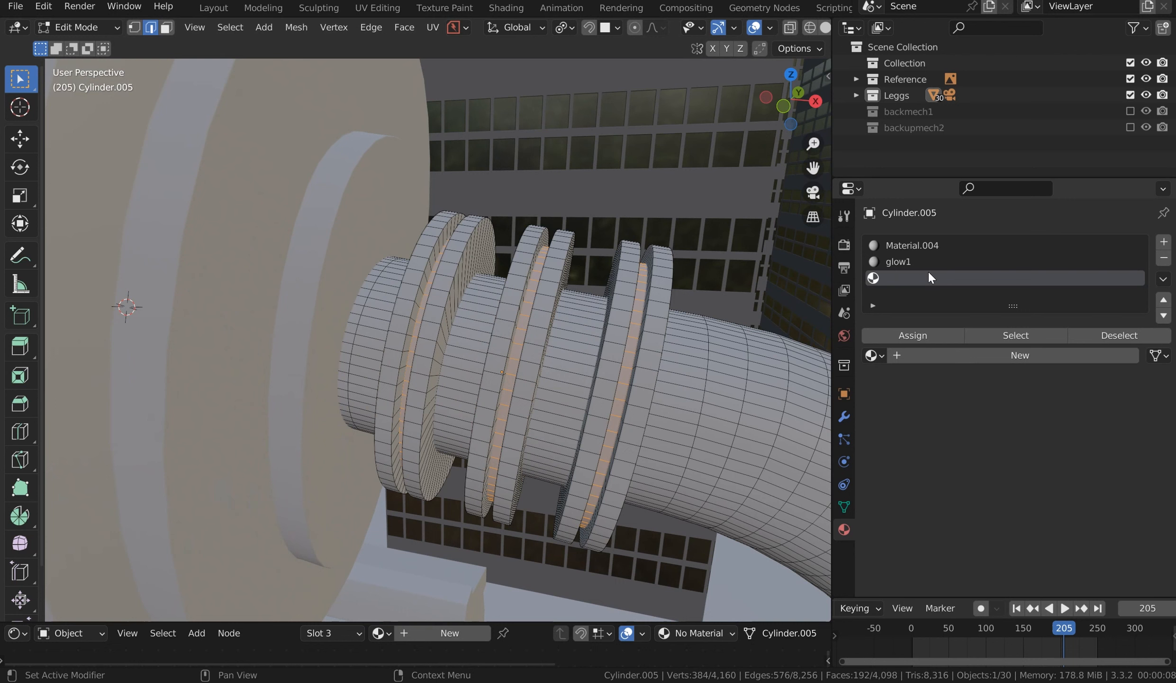
left_click(917, 261)
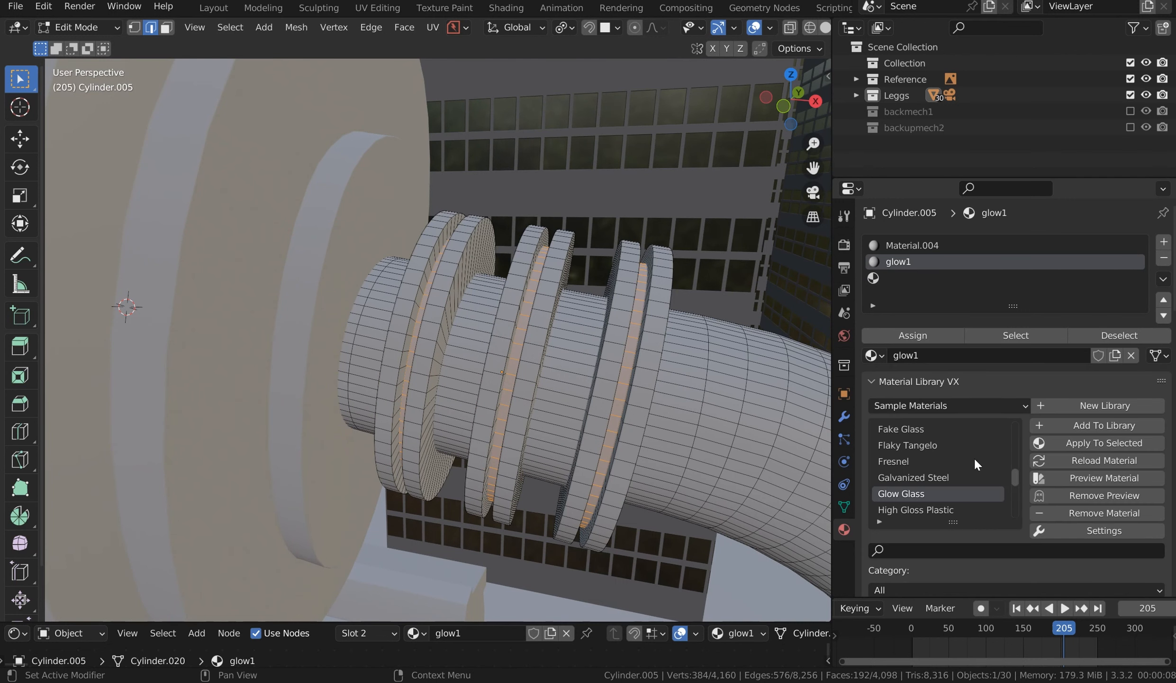
left_click(1107, 443)
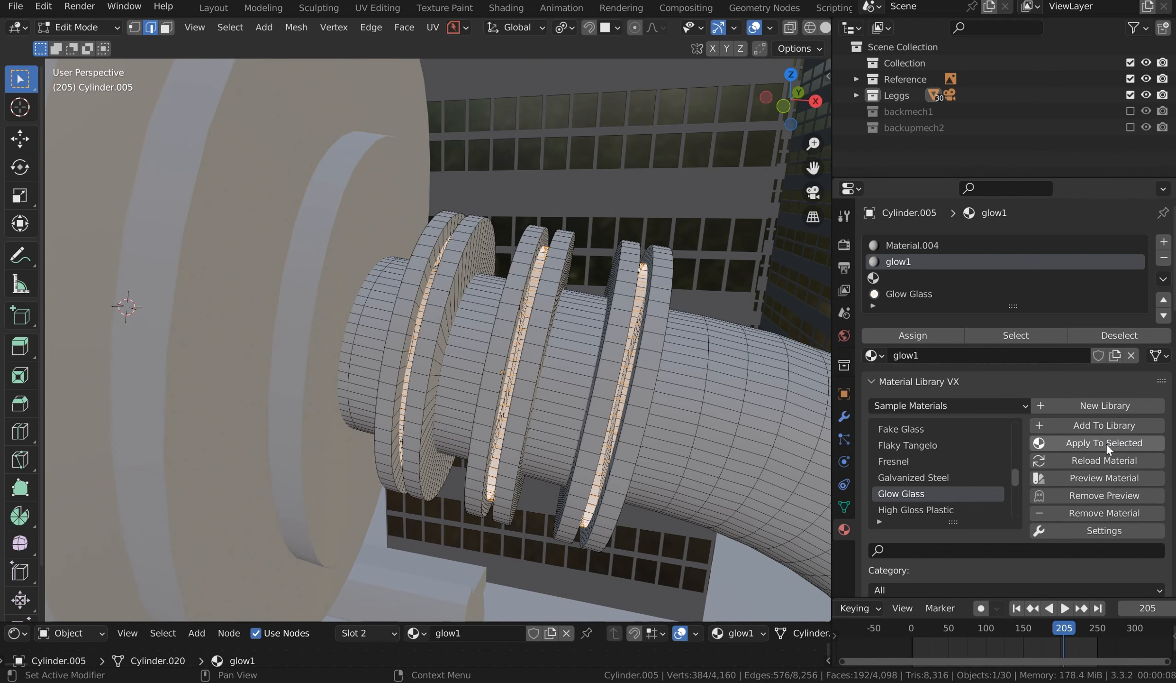
Step: Assign Glow Glass to the selected groove faces, then invert the selection and assign Material.004 to the other pipe faces
left_click(903, 292)
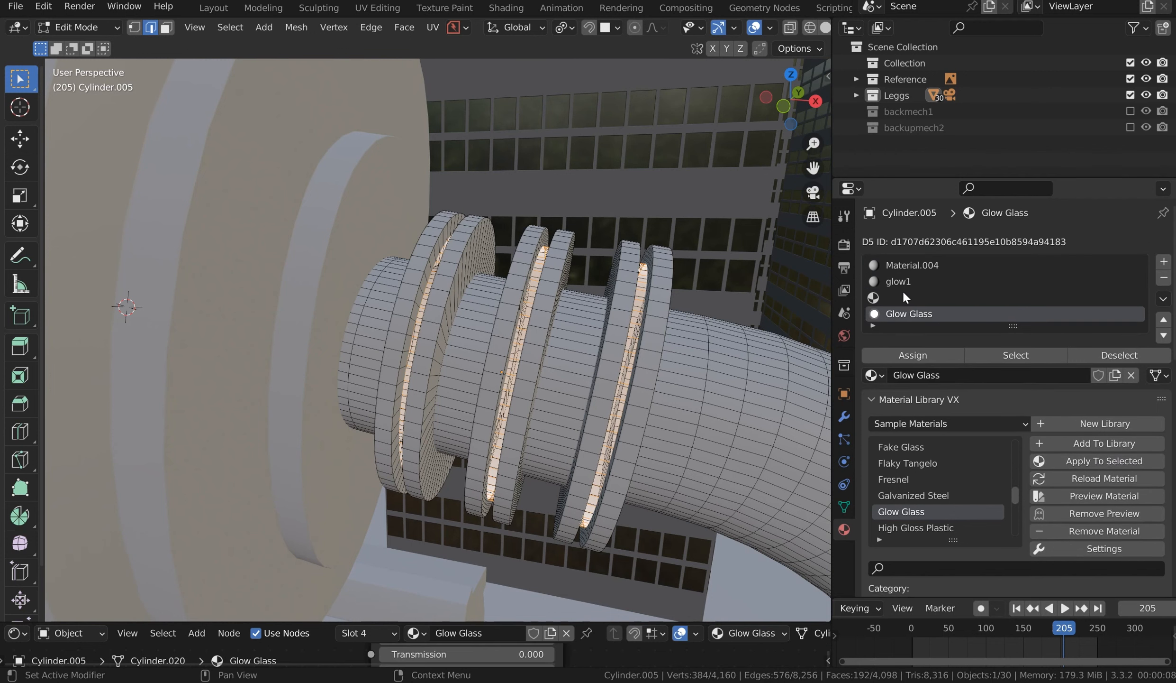
left_click(915, 358)
key("q")
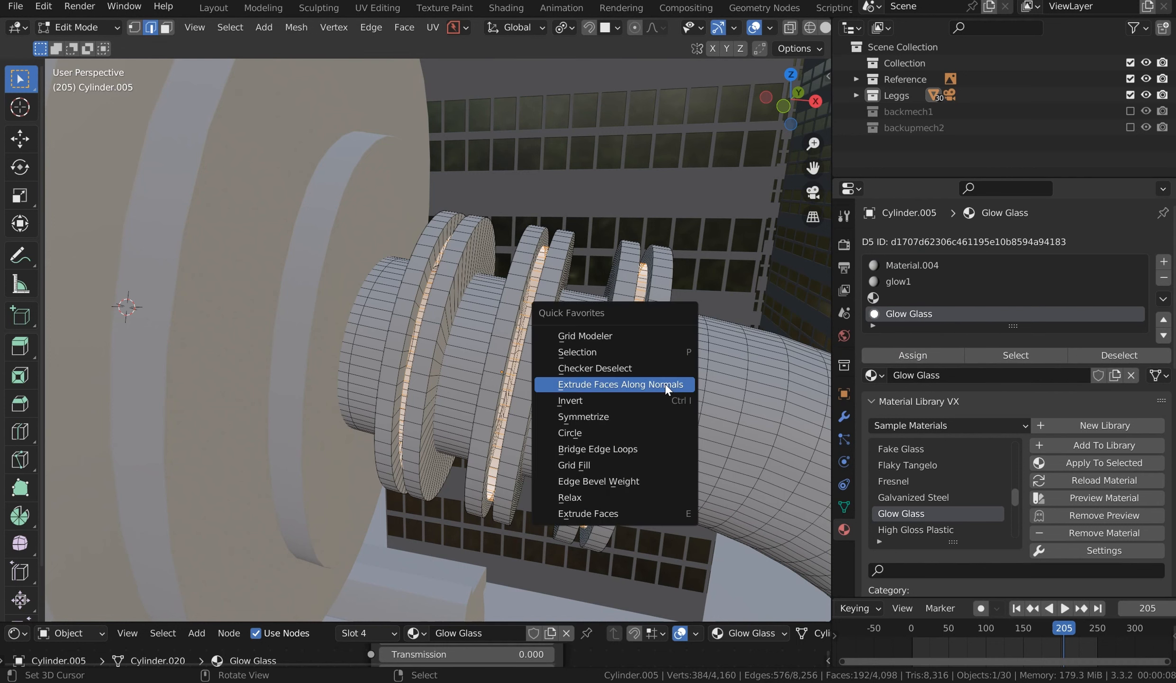
left_click(616, 400)
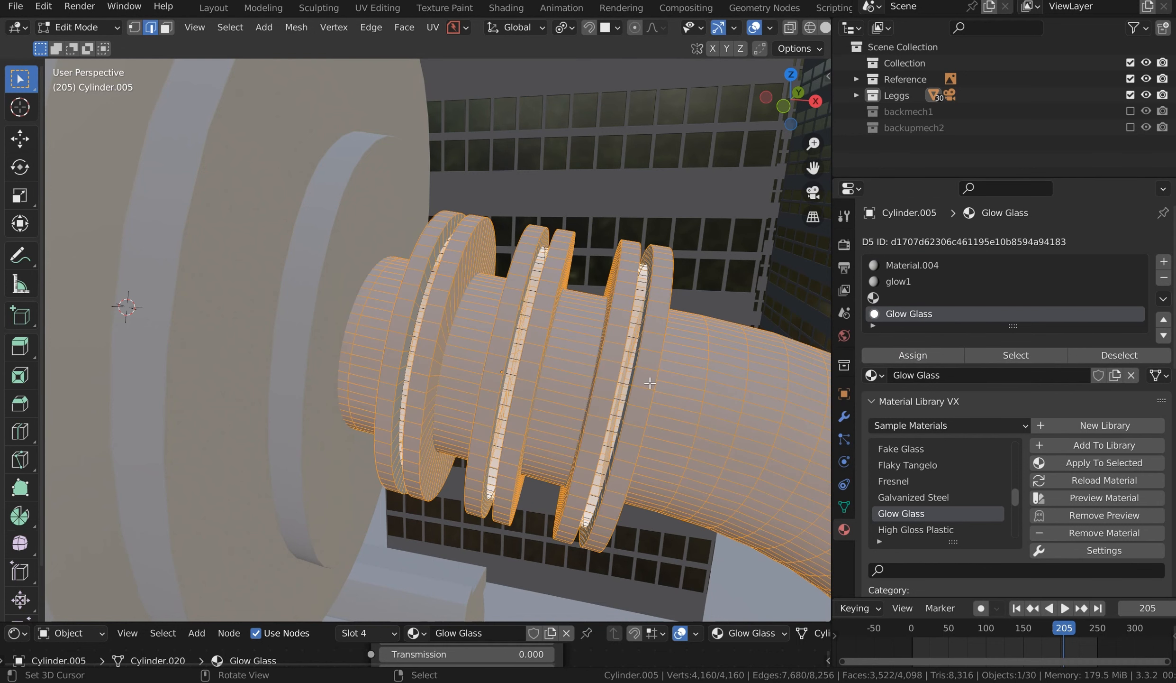
left_click(923, 266)
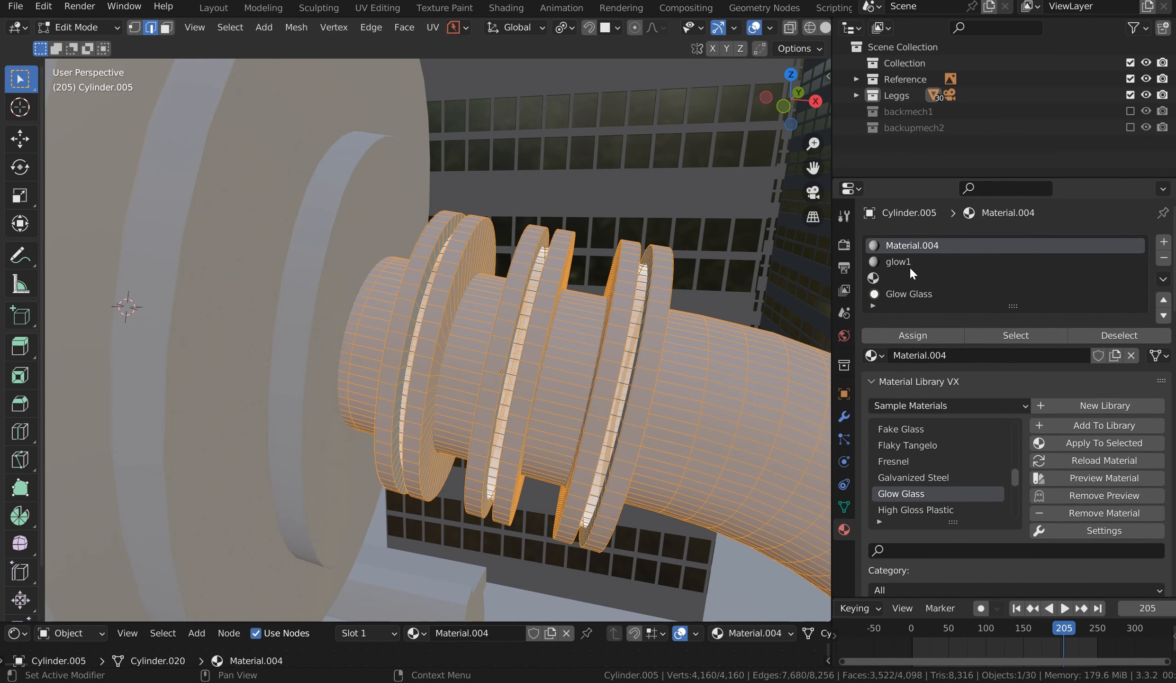
left_click(922, 336)
Step: Give Material.004 a light orange base colour and return the arm pipe to Object Mode
scroll(1043, 381, "down", 10)
left_click(1072, 450)
left_click_drag(1061, 296, 1056, 301)
key("Tab")
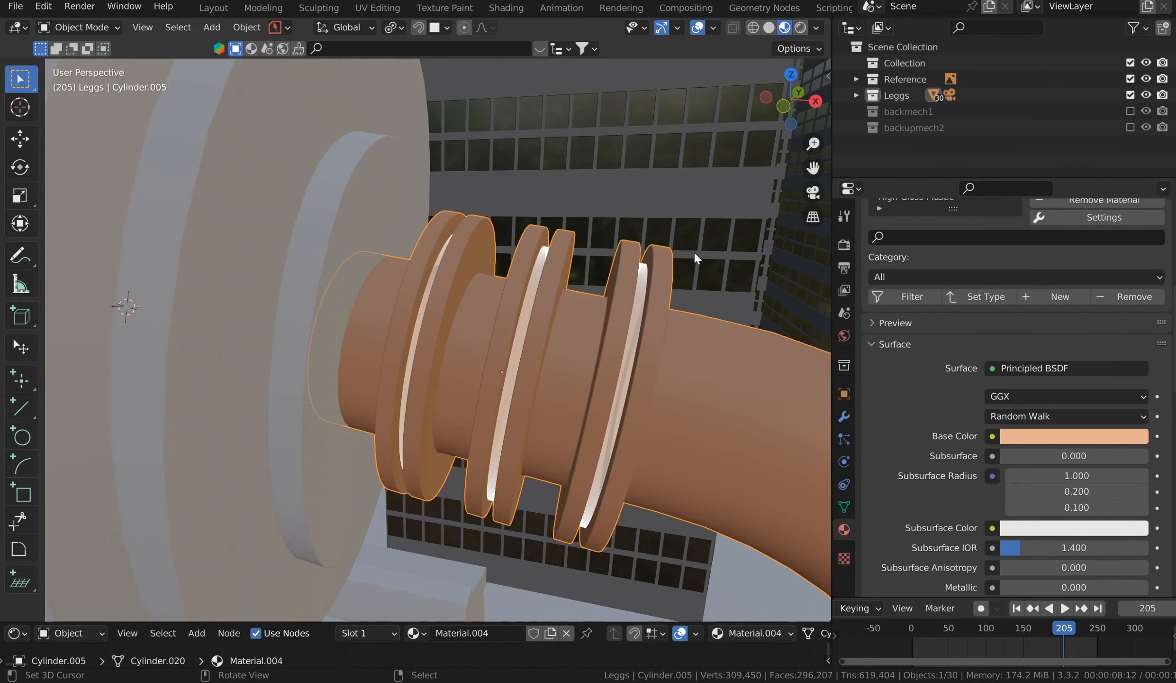
middle_click_drag(646, 293, 587, 309)
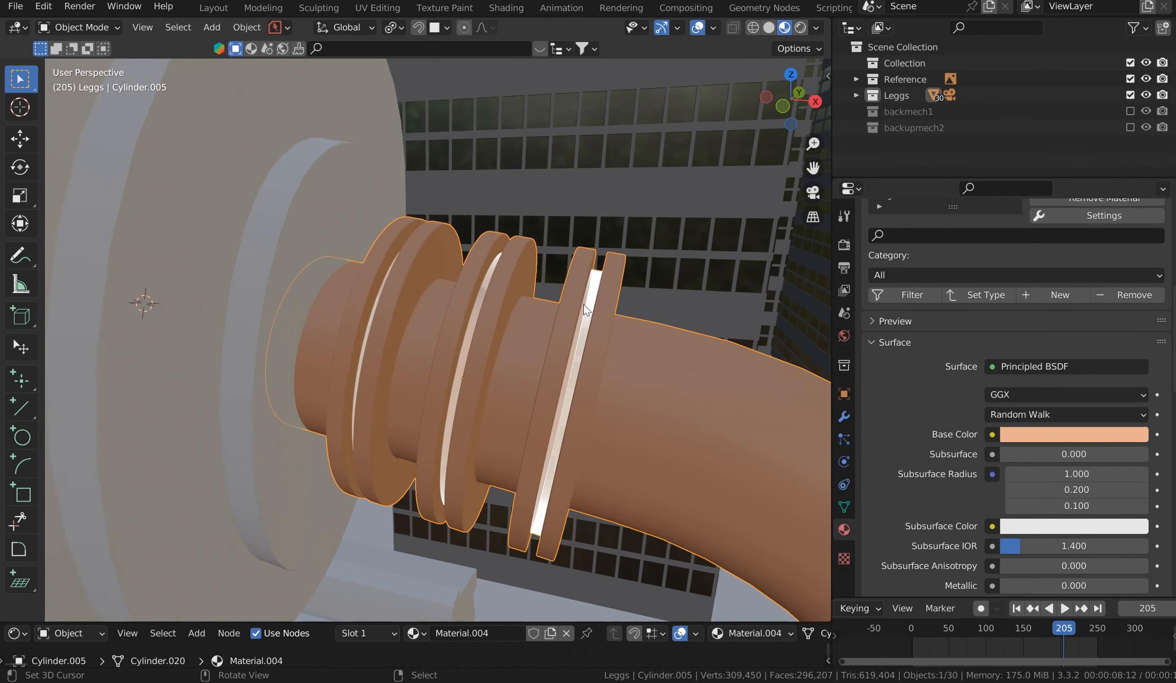
Step: Enlarge the shader editor below the viewport and reselect the arm pipe
right_click(749, 190)
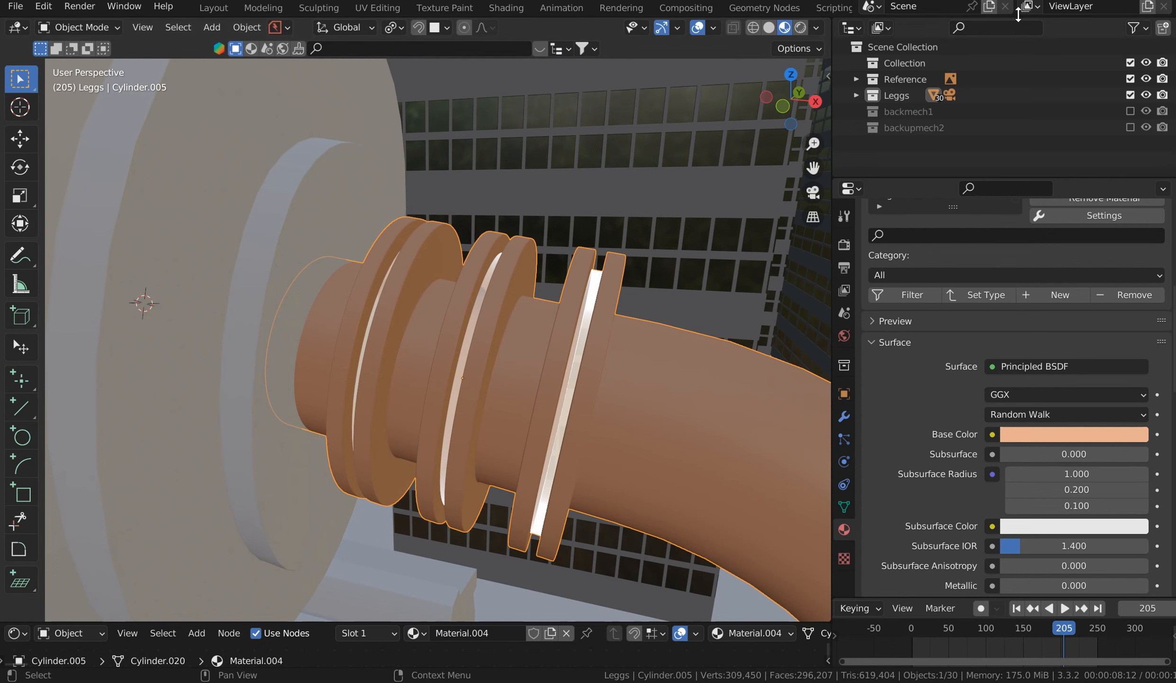
left_click_drag(487, 621, 487, 378)
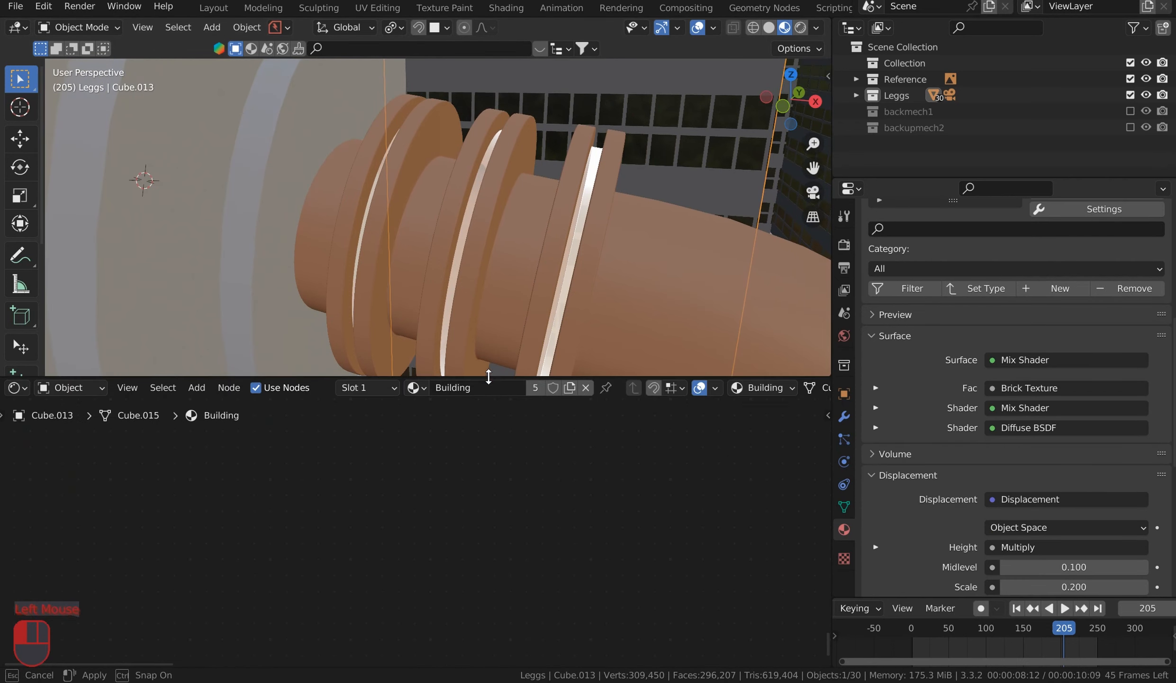
right_click(590, 239)
Step: Remove the empty material slot between glow1 and Glow Glass from the arm pipe
scroll(948, 345, "up", 3)
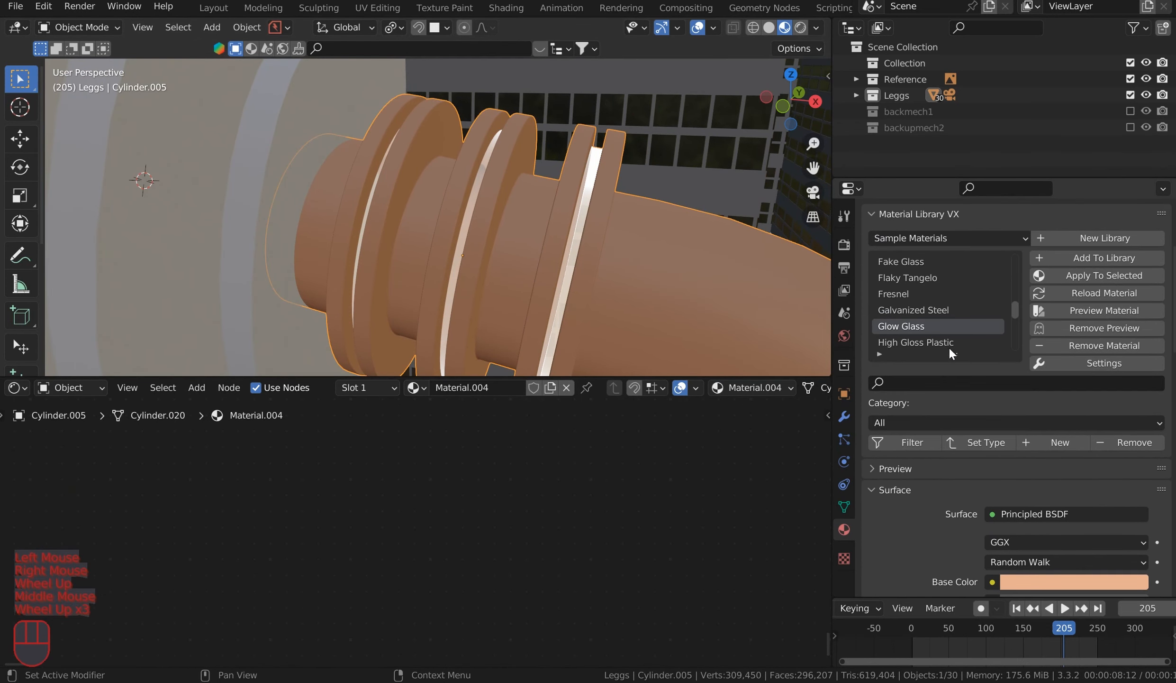
scroll(948, 346, "up", 6)
scroll(1038, 327, "up", 3)
scroll(929, 259, "up", 2)
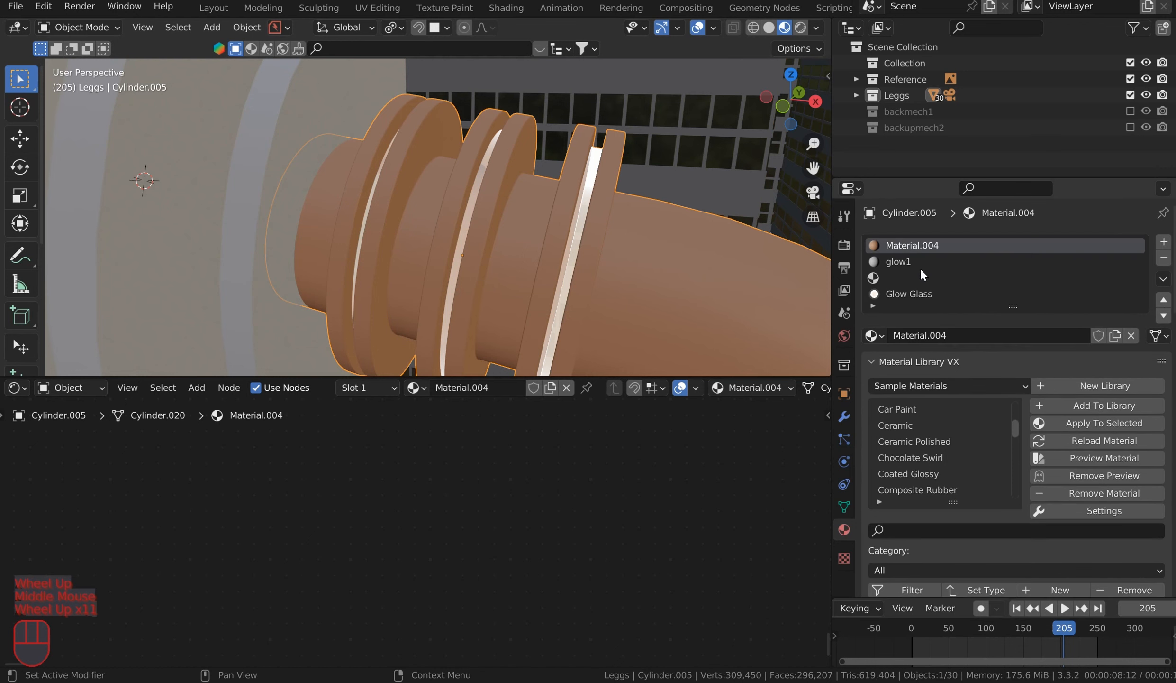
left_click(905, 272)
left_click(1164, 258)
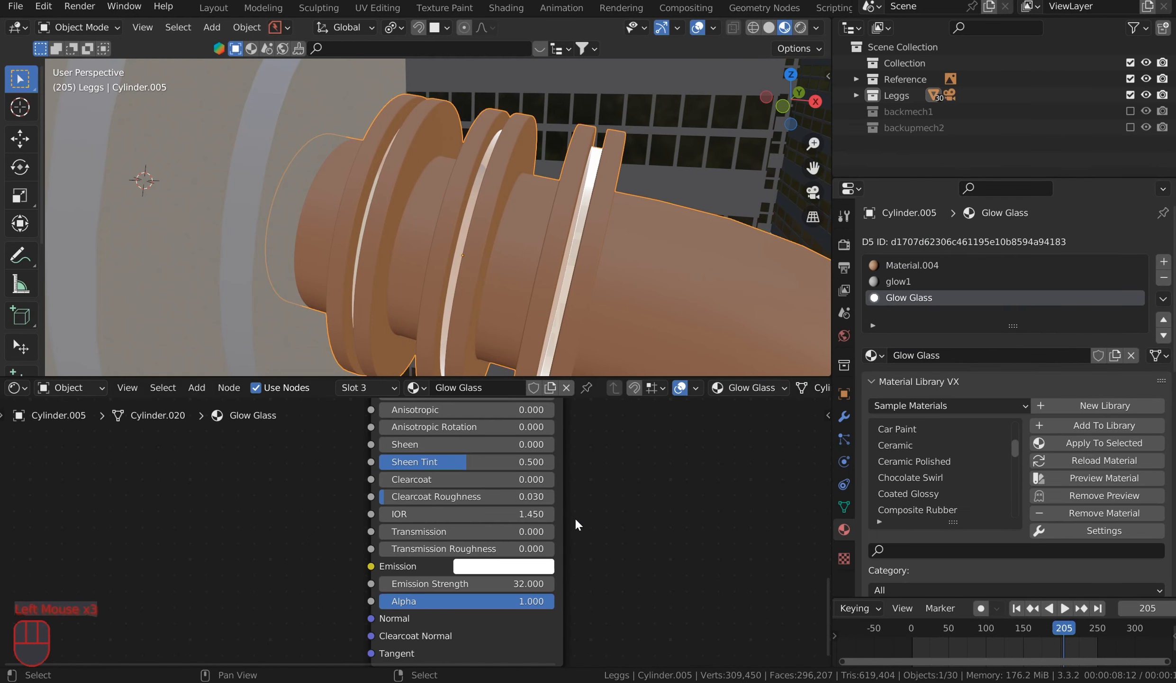
Step: Set the Glow Glass emission colour to deep orange (H 0.031, S 0.988, V 0.301) and its emission strength to 96.7
scroll(616, 489, "down", 2)
middle_click_drag(578, 506, 506, 497)
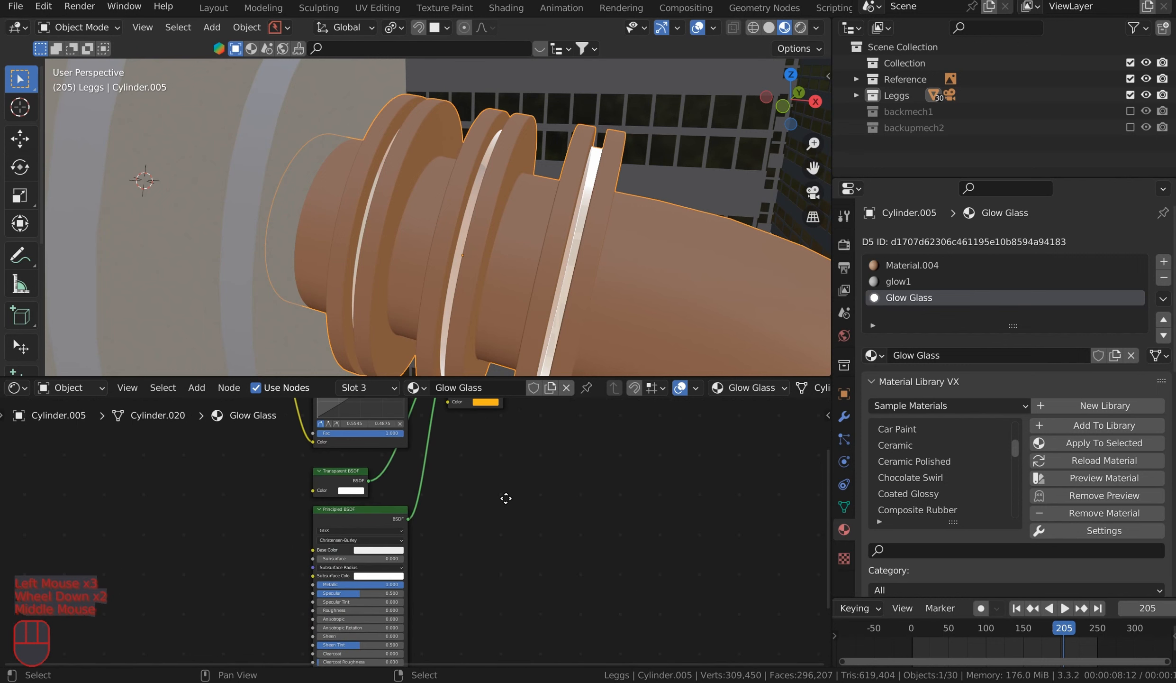
scroll(490, 573, "up", 3)
middle_click_drag(486, 570, 566, 574)
scroll(490, 520, "up", 1)
scroll(429, 571, "down", 3)
scroll(566, 574, "up", 6)
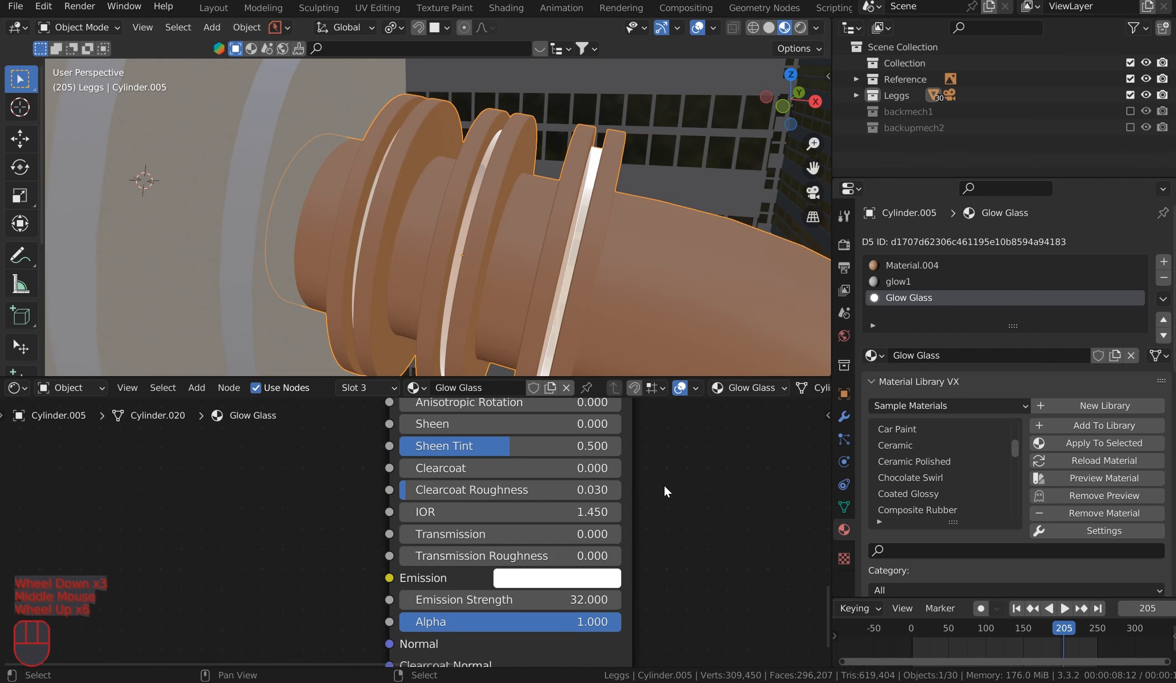
middle_click_drag(663, 491, 645, 500)
left_click_drag(469, 608, 380, 608)
left_click(538, 587)
left_click_drag(560, 364, 530, 433)
left_click_drag(649, 322, 649, 357)
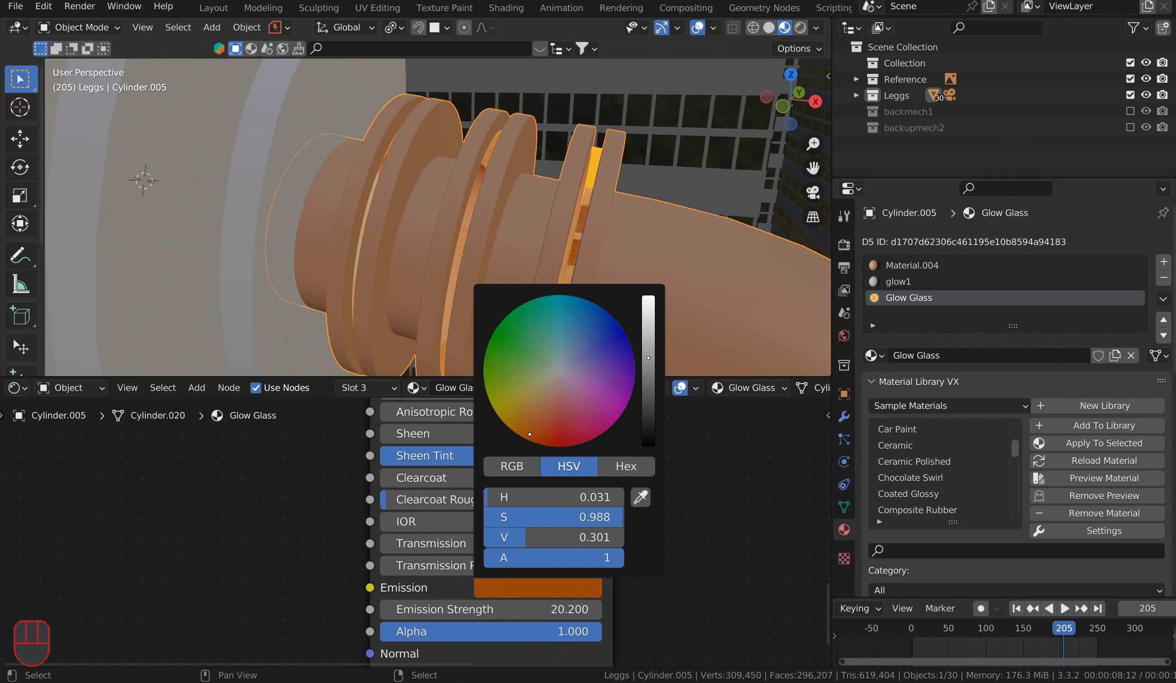
left_click_drag(473, 609, 521, 609)
Step: Preview the mech through the camera in rendered shading, with the arm pipe selected
scroll(666, 153, "down", 3)
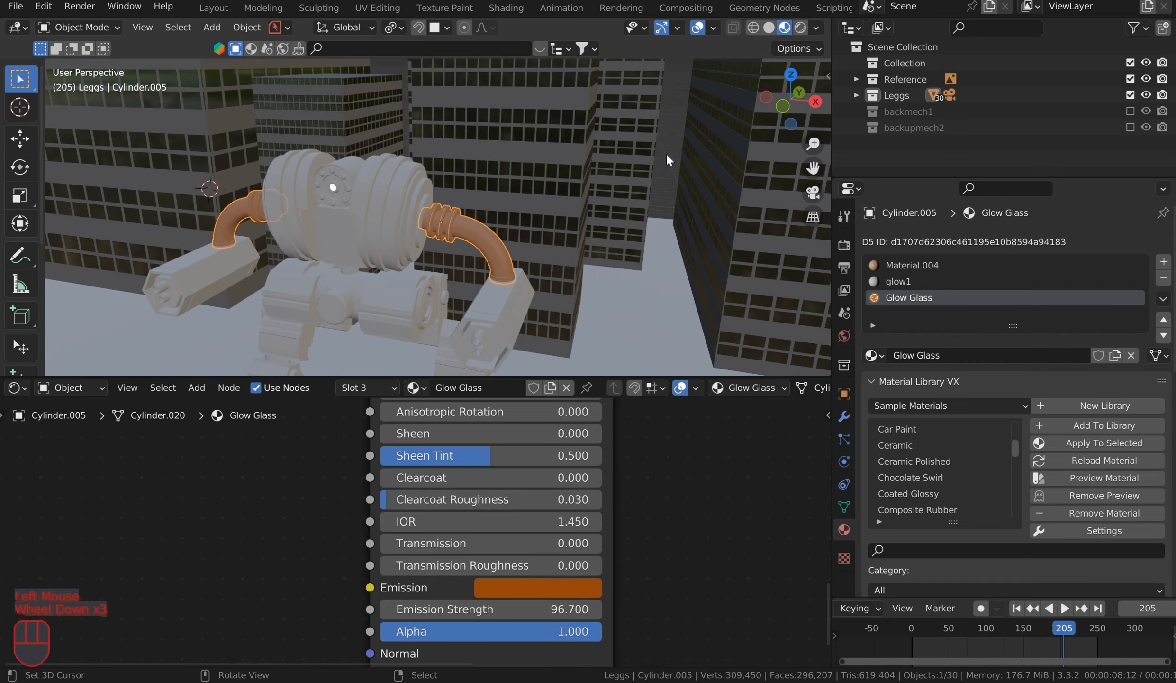
key("KP_0")
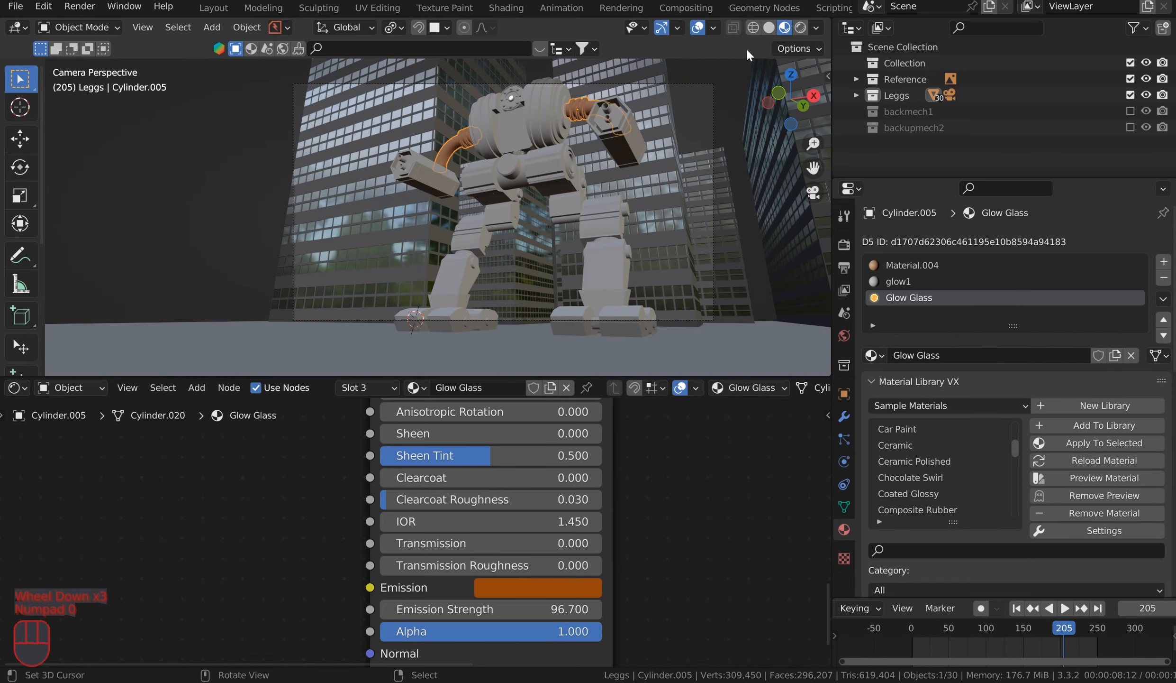
left_click(801, 28)
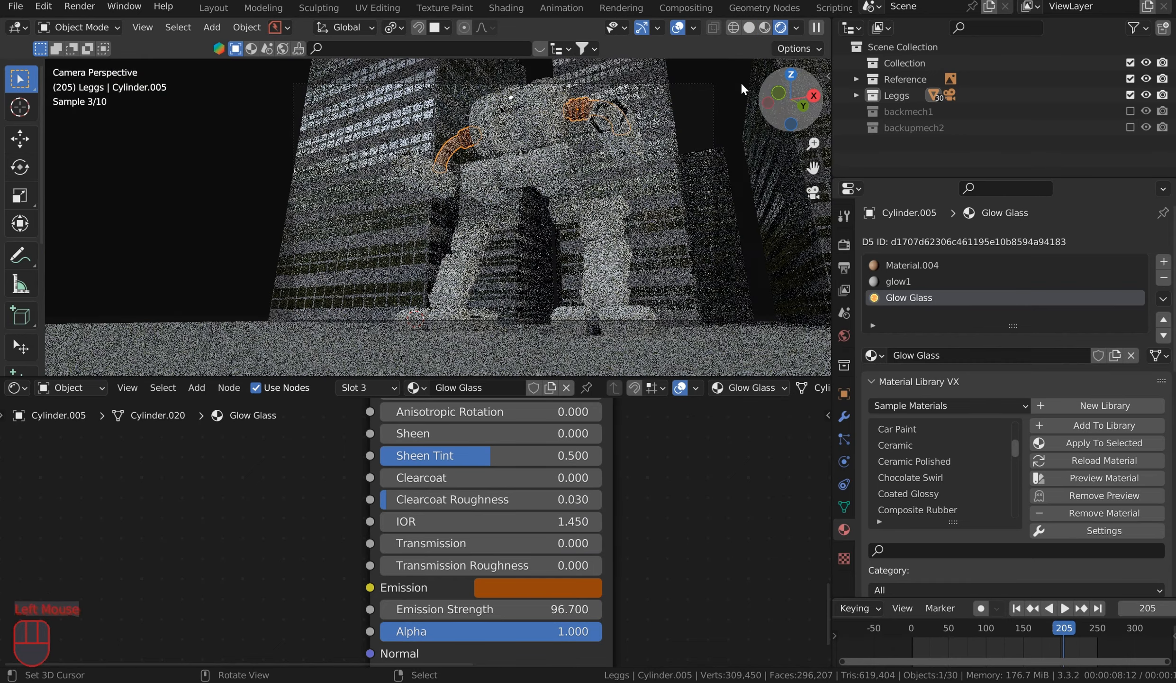
right_click(192, 174)
right_click(441, 151)
Step: Change the base colour of Material.004 to a neutral dark grey and deselect the arm pipe
left_click(928, 264)
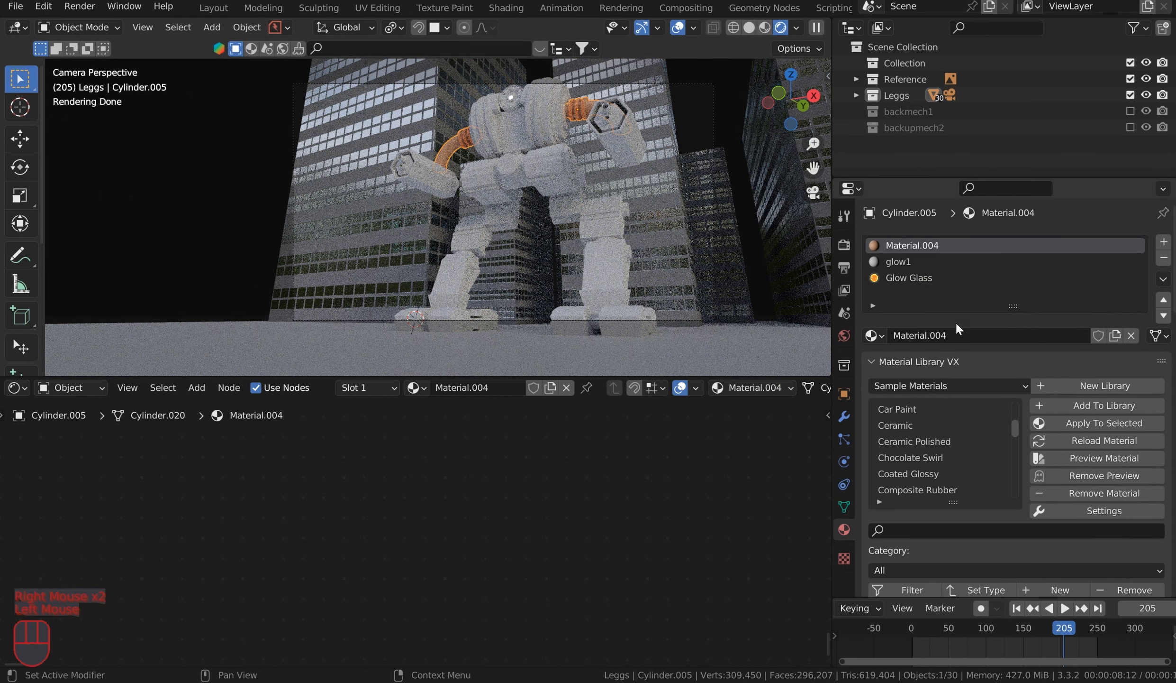
scroll(1055, 478, "down", 6)
left_click(1060, 473)
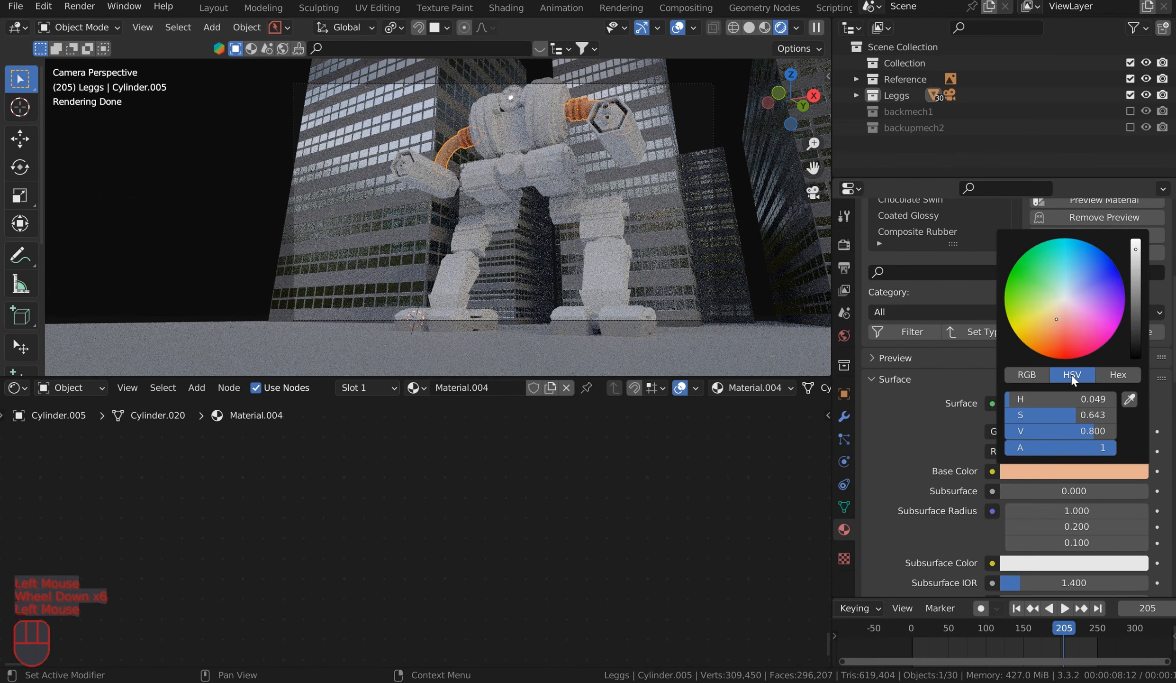
left_click(1136, 316)
left_click_drag(1083, 402, 988, 410)
right_click(702, 105)
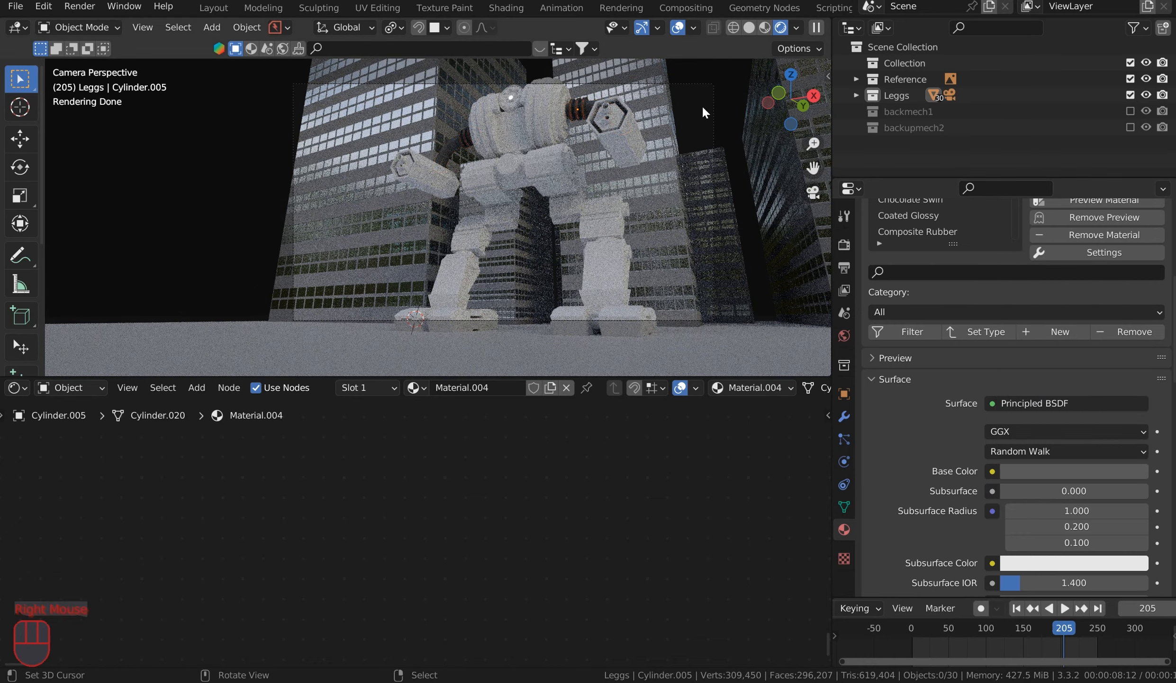
Step: Examine the arm pipe's glowing ring grooves up close in the rendered camera view
scroll(582, 114, "up", 3)
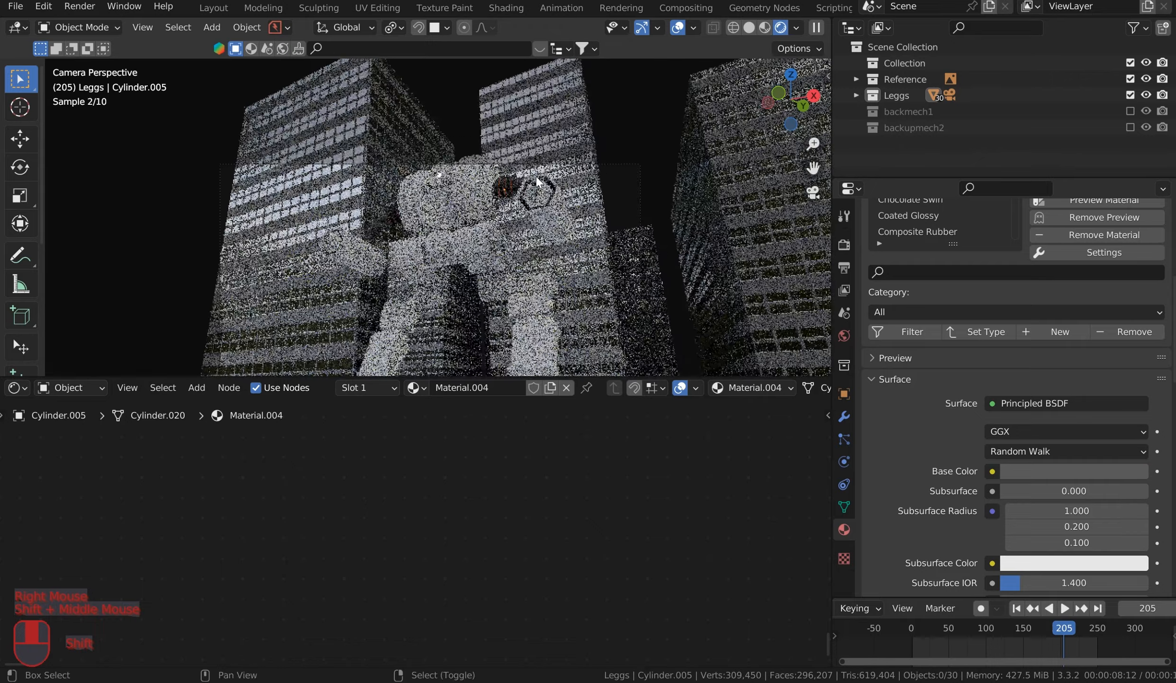
middle_click_drag(658, 135, 510, 265, "shift")
scroll(510, 265, "up", 2)
scroll(509, 260, "up", 2)
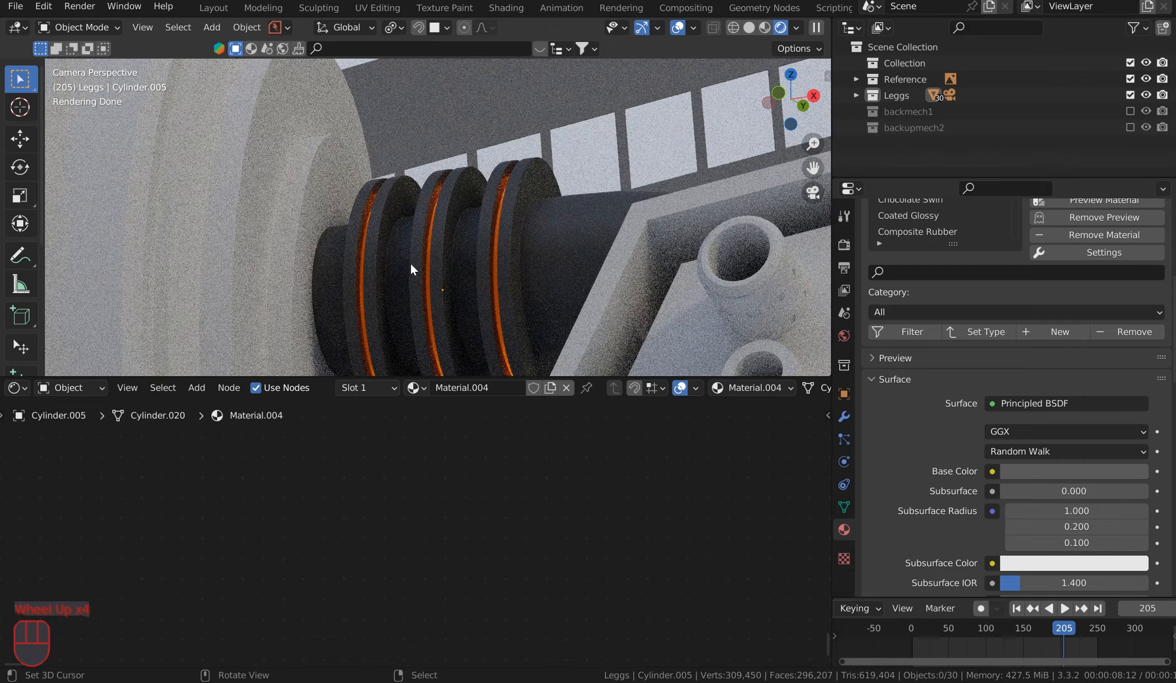
scroll(457, 201, "down", 3)
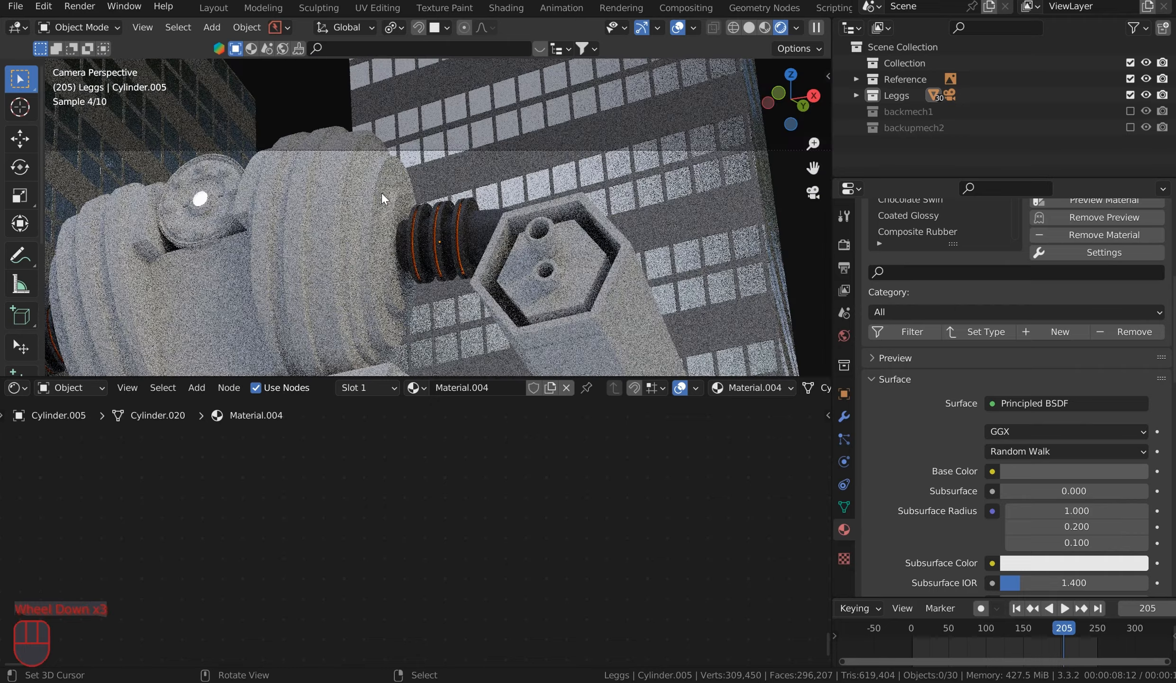
scroll(384, 198, "down", 1)
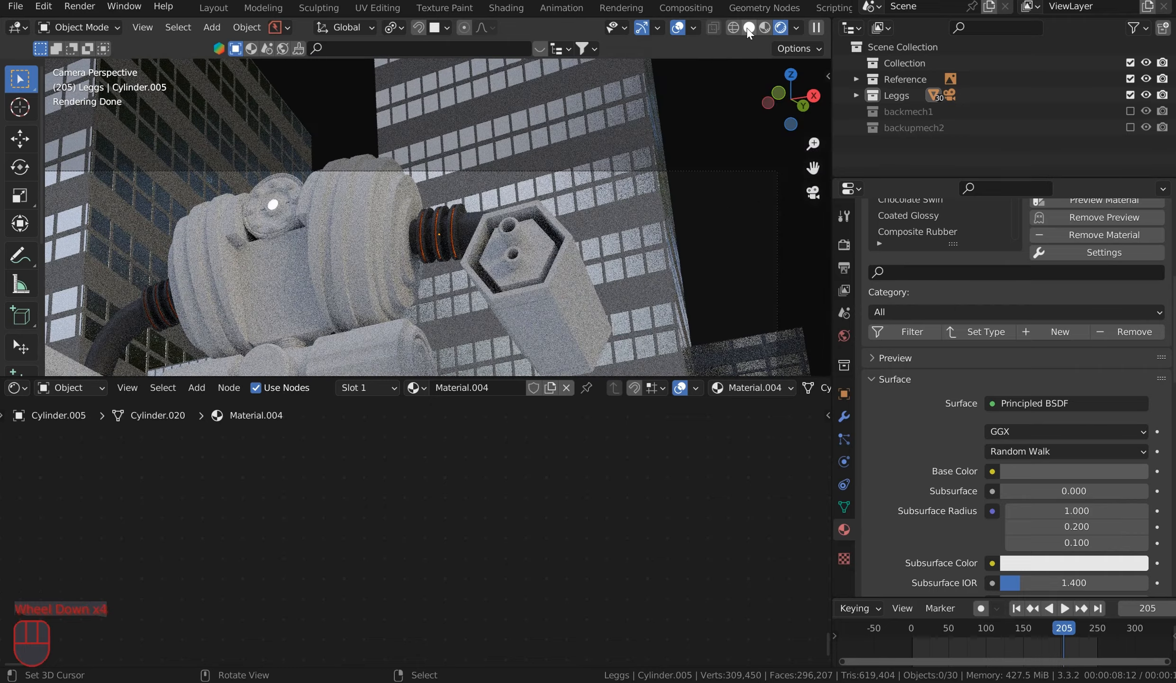
Step: Leave the rendered camera view, shrink the shader editor and switch the viewport to material preview shading
left_click(749, 29)
middle_click_drag(588, 162, 564, 211)
left_click_drag(345, 377, 344, 646)
scroll(539, 281, "down", 2)
middle_click_drag(538, 281, 782, 1)
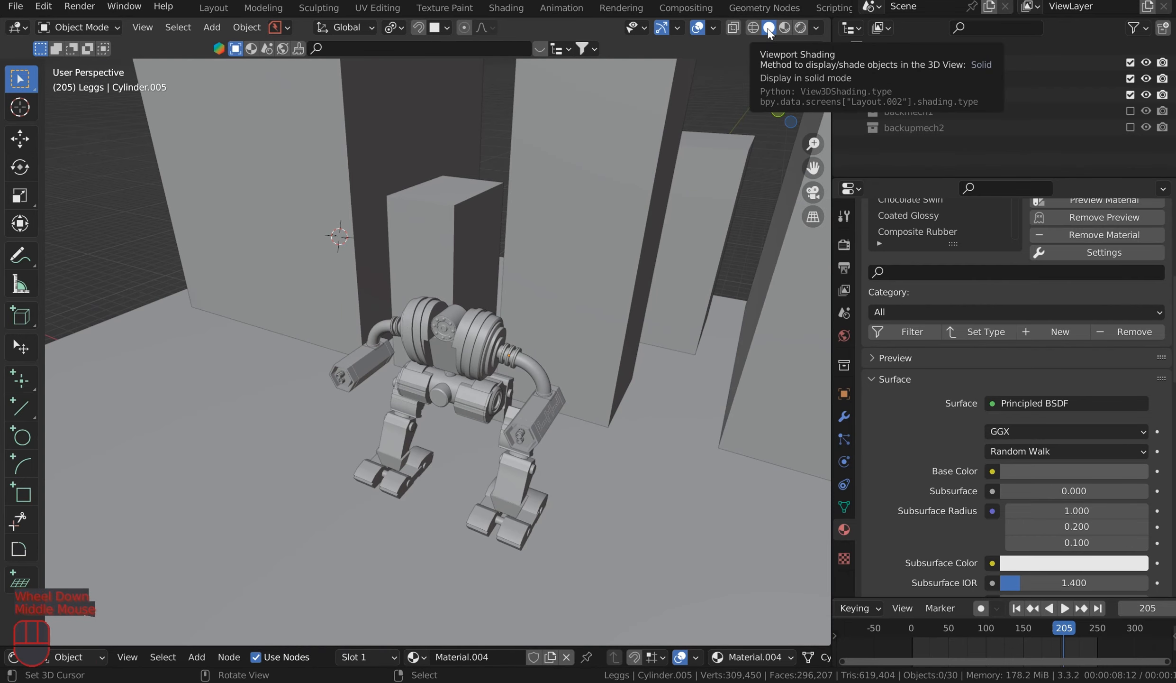
mouse_move(606, 227)
middle_mouse_down()
mouse_move(586, 102)
mouse_move(614, 220)
mouse_move(649, 134)
middle_mouse_up()
left_click(785, 28)
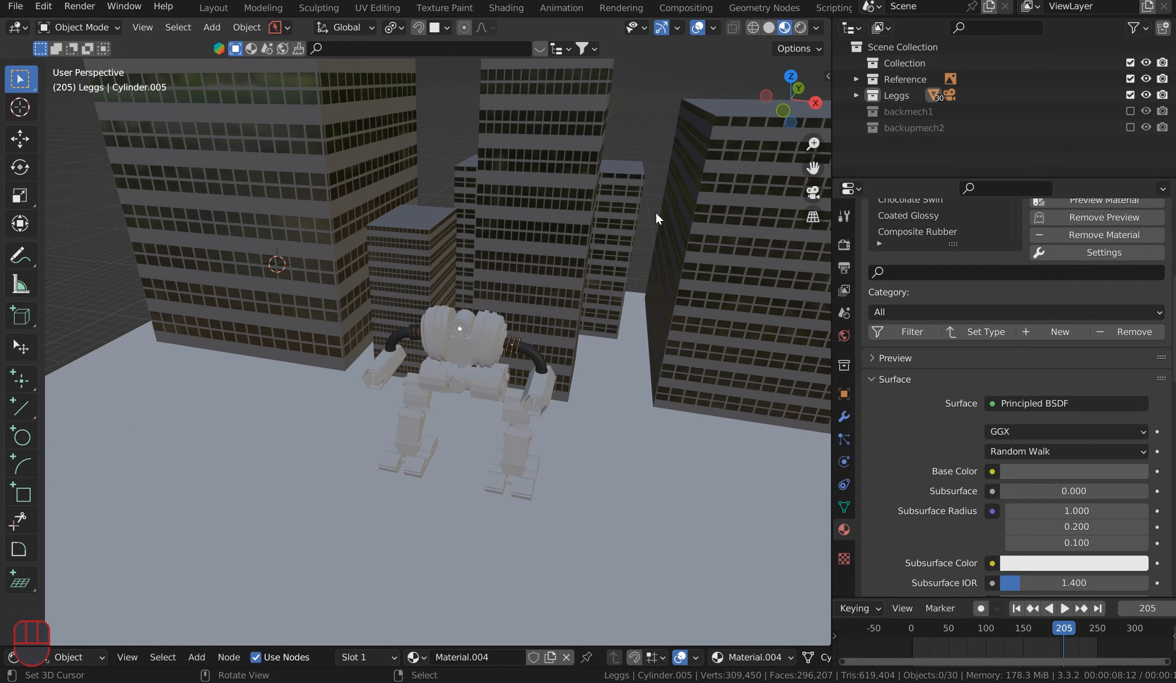
Step: Inspect the dark arm pipe and its orange ring grooves on the mech in material preview
middle_click_drag(590, 246, 530, 265)
scroll(555, 291, "up", 3)
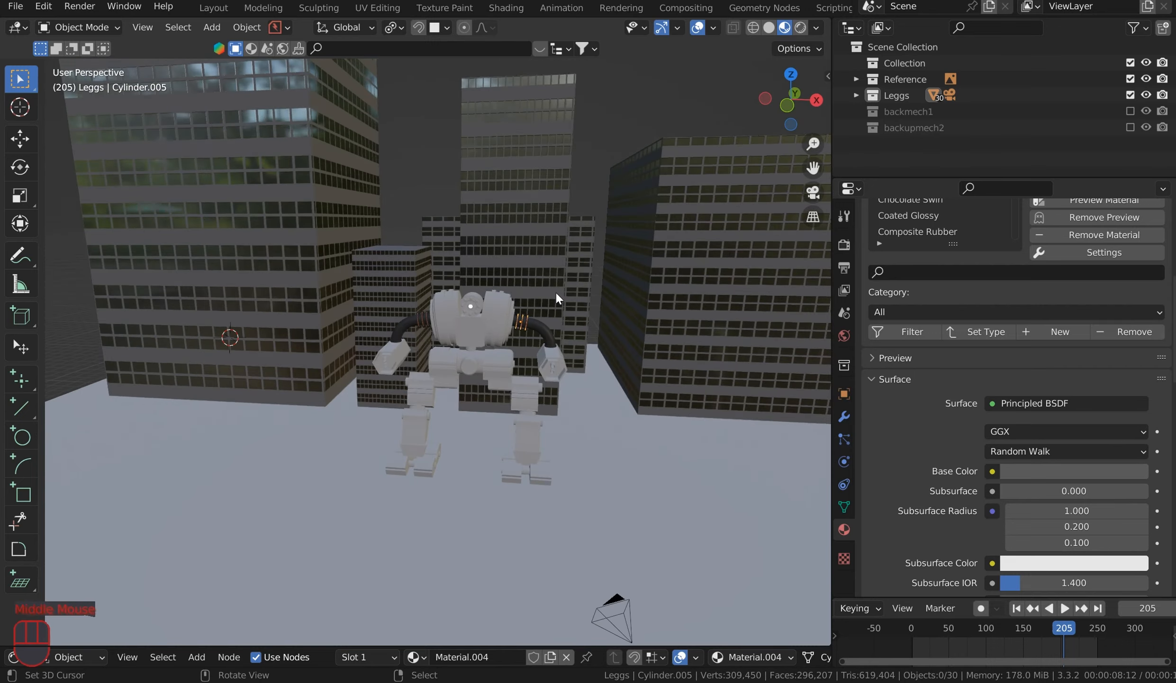
middle_click_drag(606, 277, 569, 293, "shift")
mouse_move(569, 294)
middle_mouse_down()
mouse_move(537, 312)
mouse_move(572, 291)
middle_mouse_up()
scroll(572, 291, "up", 2)
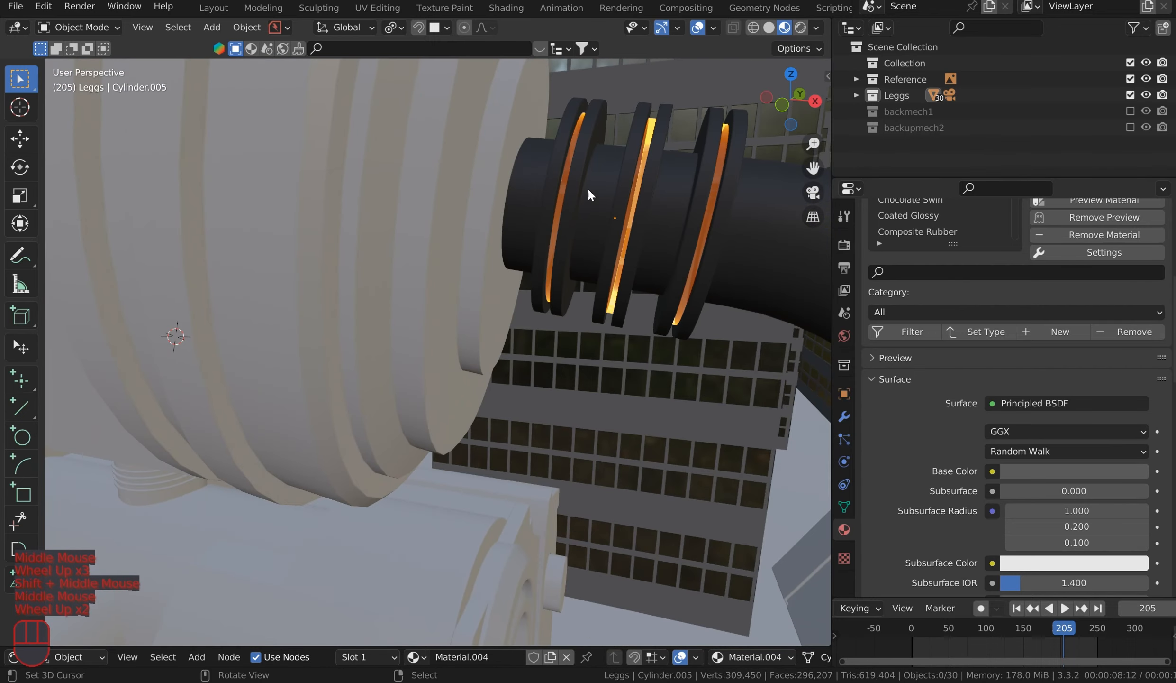
scroll(477, 261, "down", 1)
middle_click_drag(477, 262, 481, 326)
right_click(567, 329)
middle_click_drag(607, 293, 453, 256)
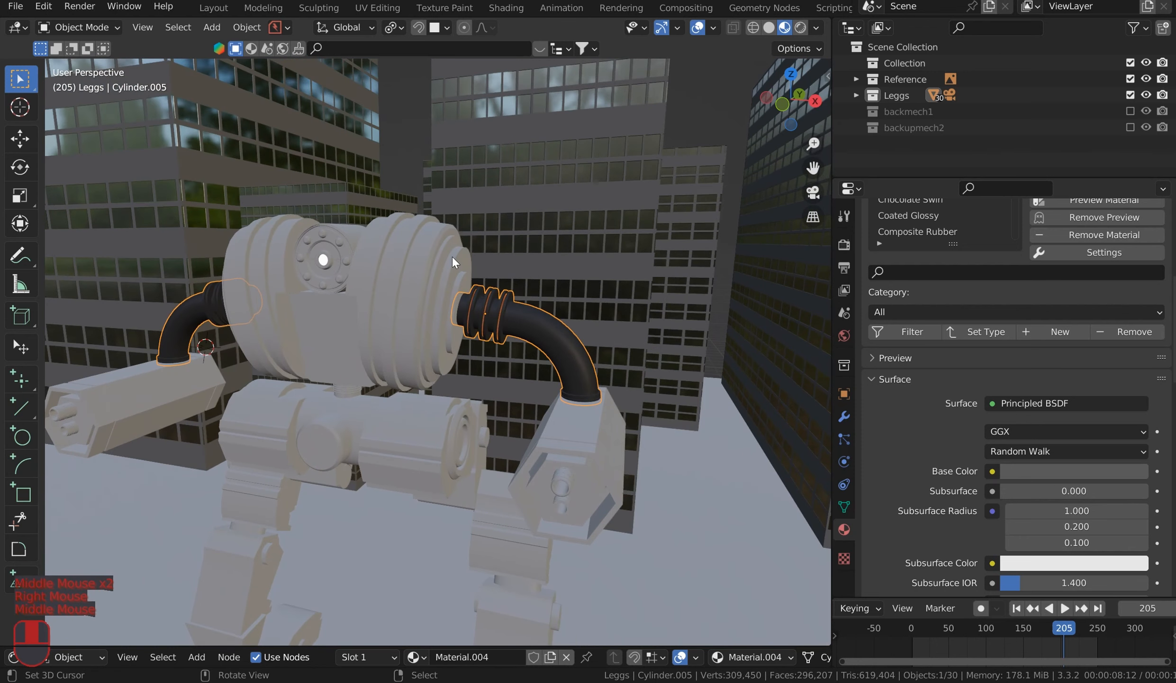
Step: Add a new material to the mech's two ribbed body drums and apply the Brushed Metal library material to them
right_click(451, 256)
left_click(1008, 307)
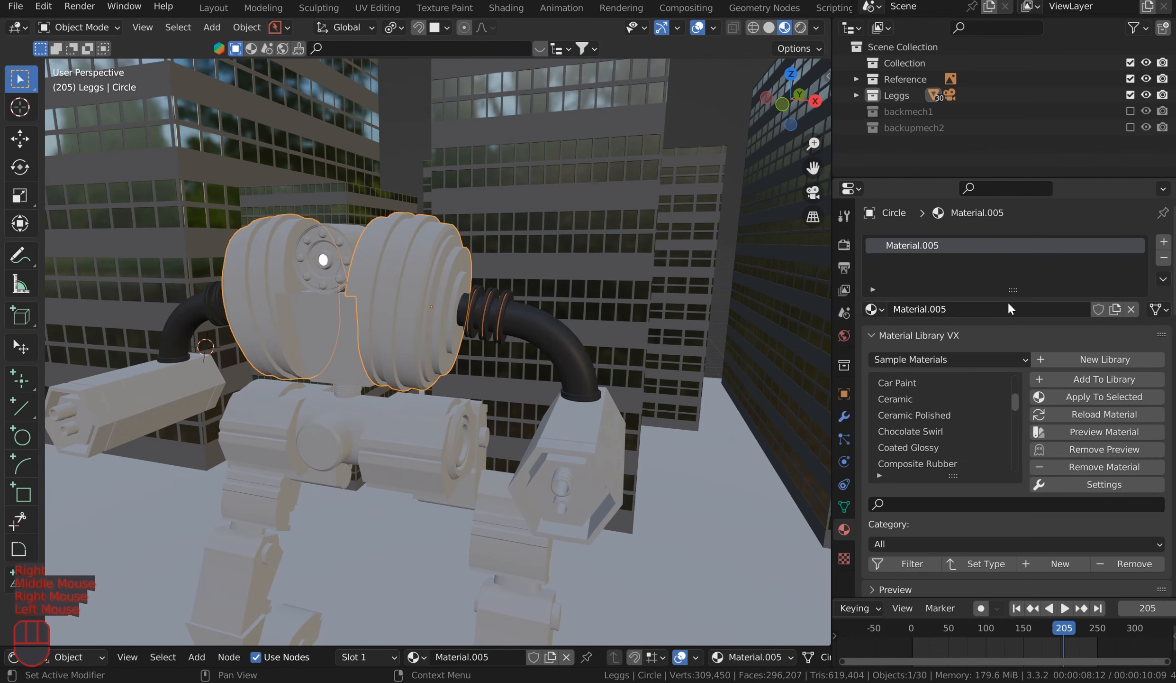
scroll(961, 421, "down", 8)
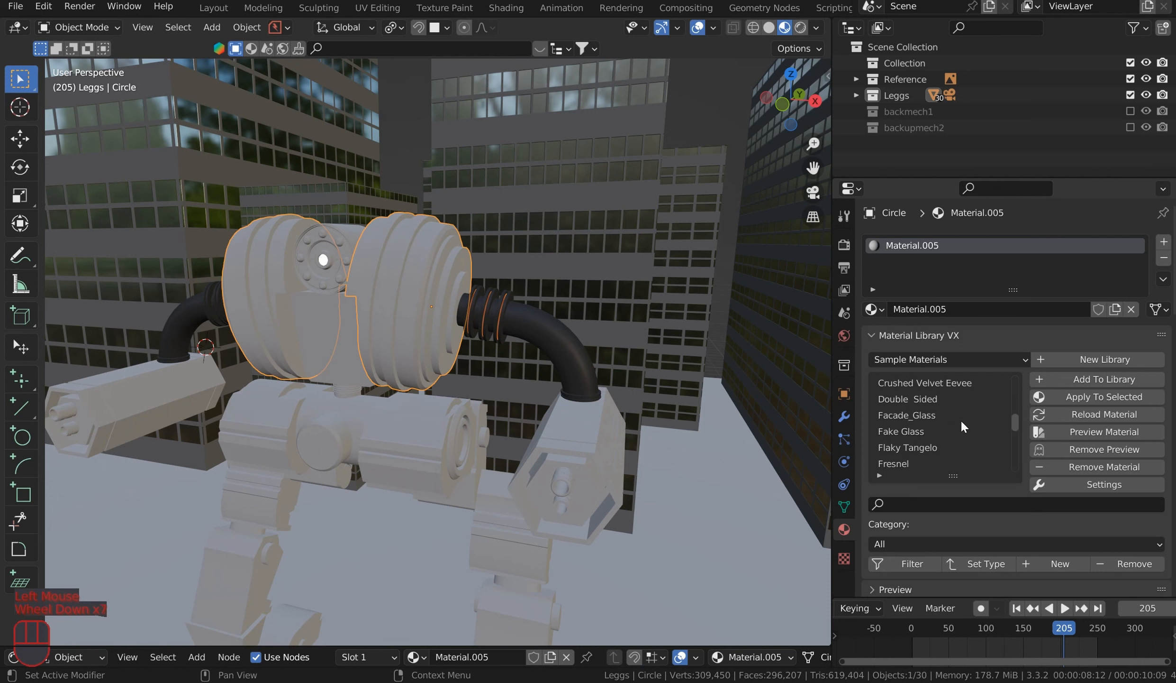
scroll(960, 419, "down", 4)
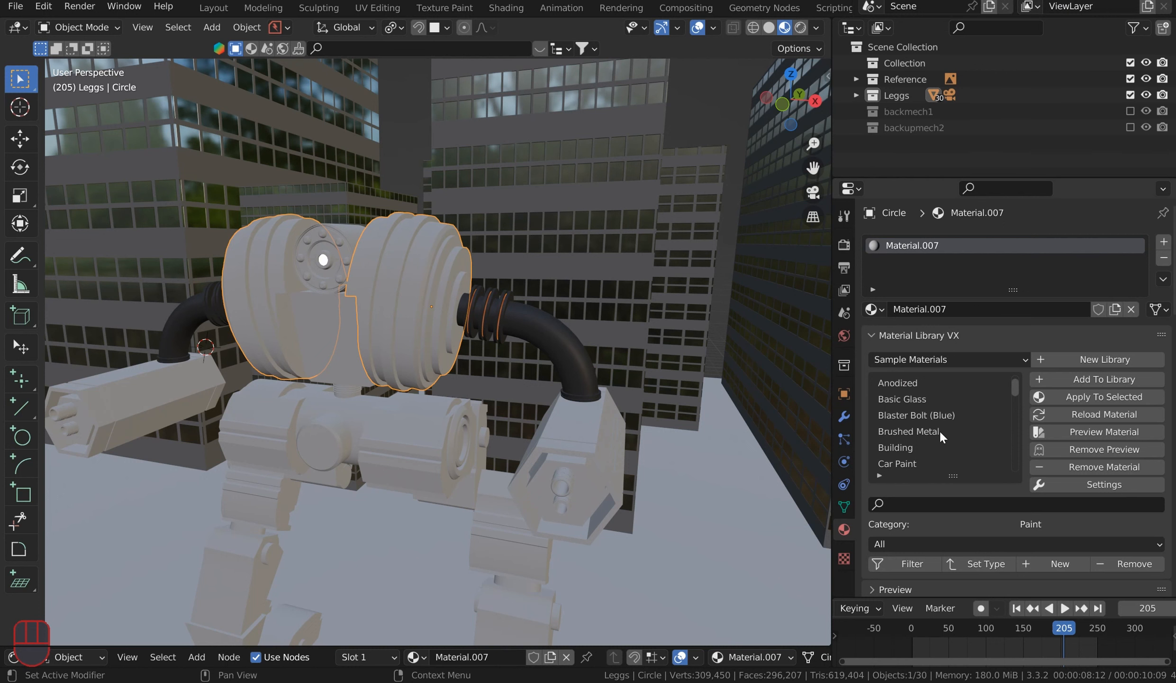
left_click(913, 417)
left_click(926, 432)
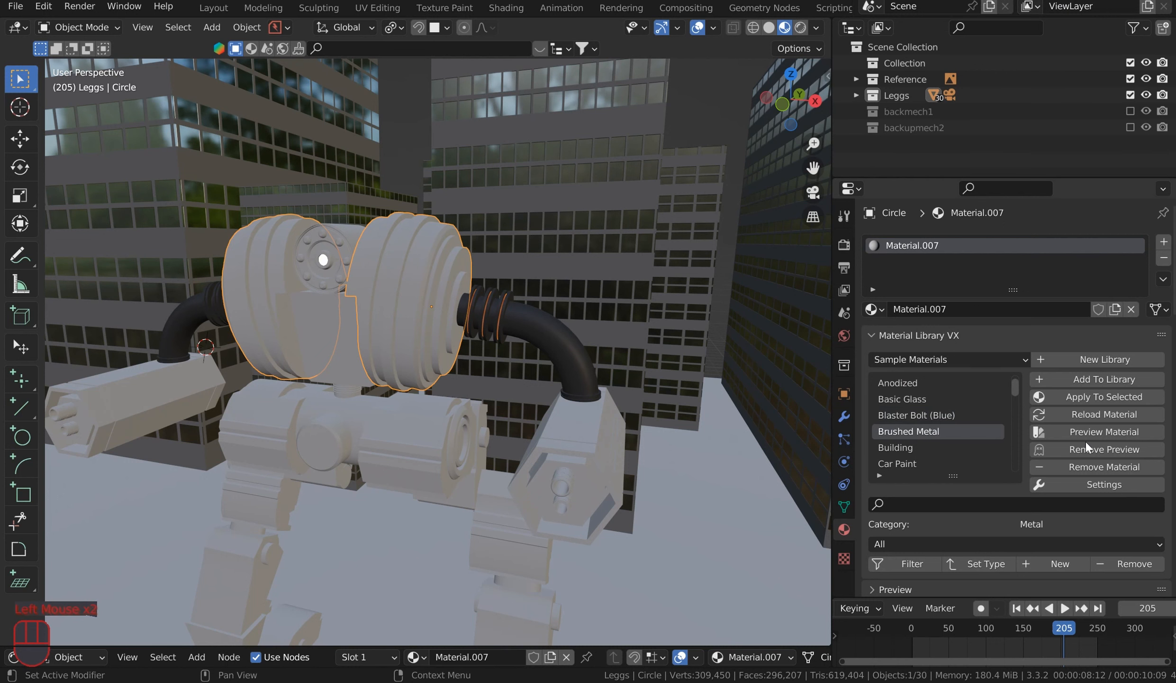
left_click(1115, 394)
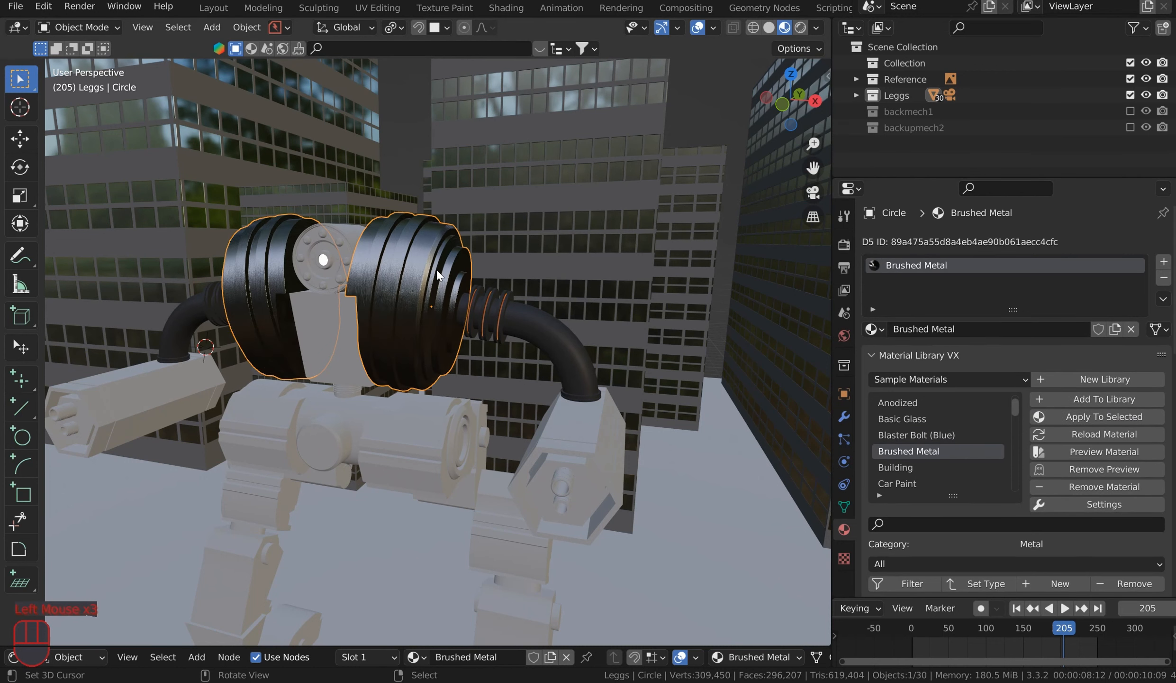
Step: Enlarge the shader editor and bring the Brushed Metal material's node setup into view
scroll(437, 274, "up", 3)
left_click_drag(392, 648, 474, 256)
scroll(447, 488, "down", 5)
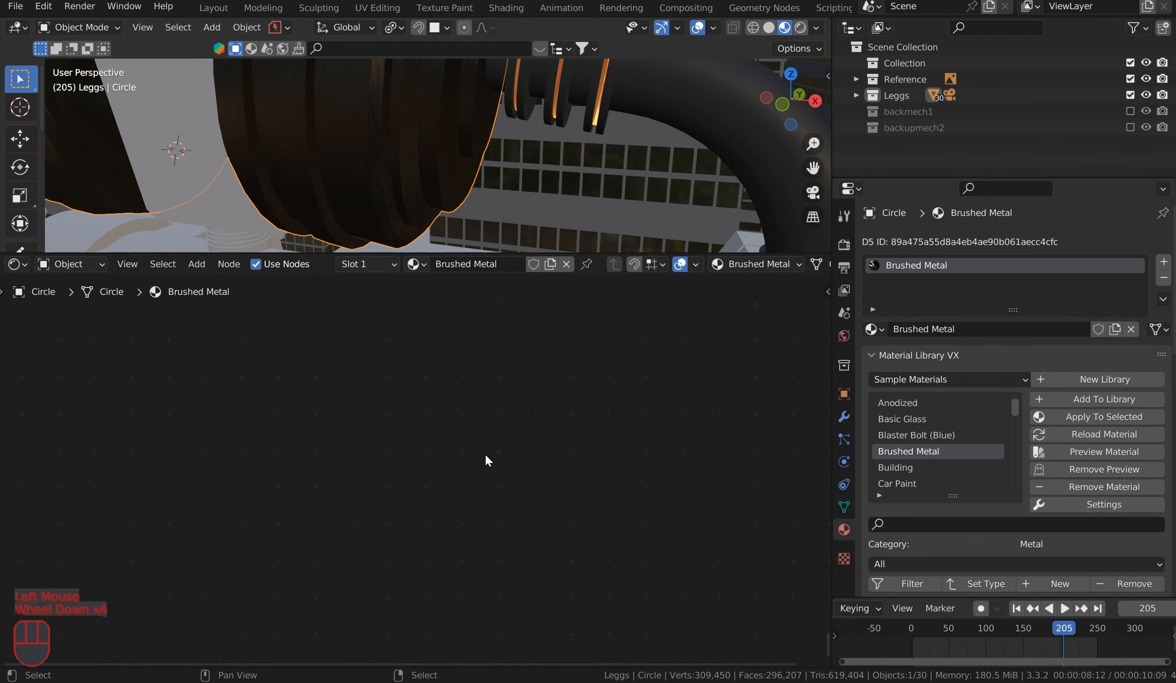
middle_click_drag(447, 492, 264, 371)
scroll(603, 371, "up", 4)
middle_click_drag(604, 370, 529, 426)
scroll(579, 385, "up", 2)
scroll(579, 385, "up", 1)
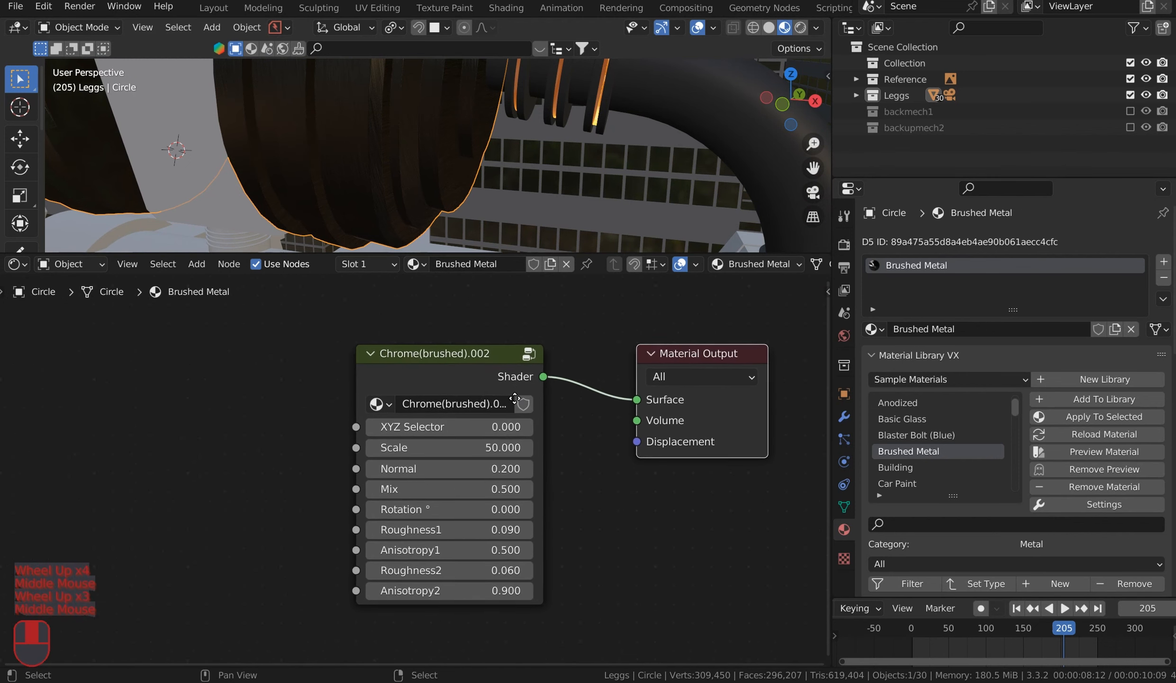
Step: Set the brushed chrome node's Scale to 51 and its Roughness2 to 0.110
middle_click_drag(435, 122, 444, 222)
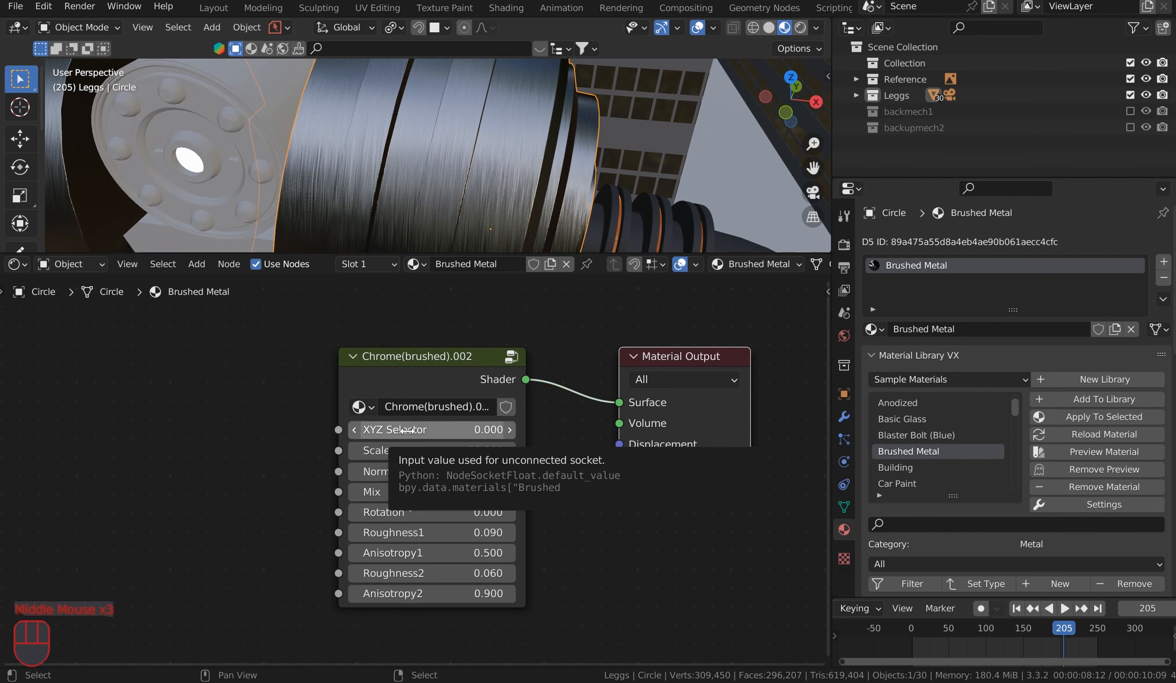
mouse_move(417, 450)
left_mouse_down()
mouse_move(441, 449)
mouse_move(407, 450)
left_mouse_up()
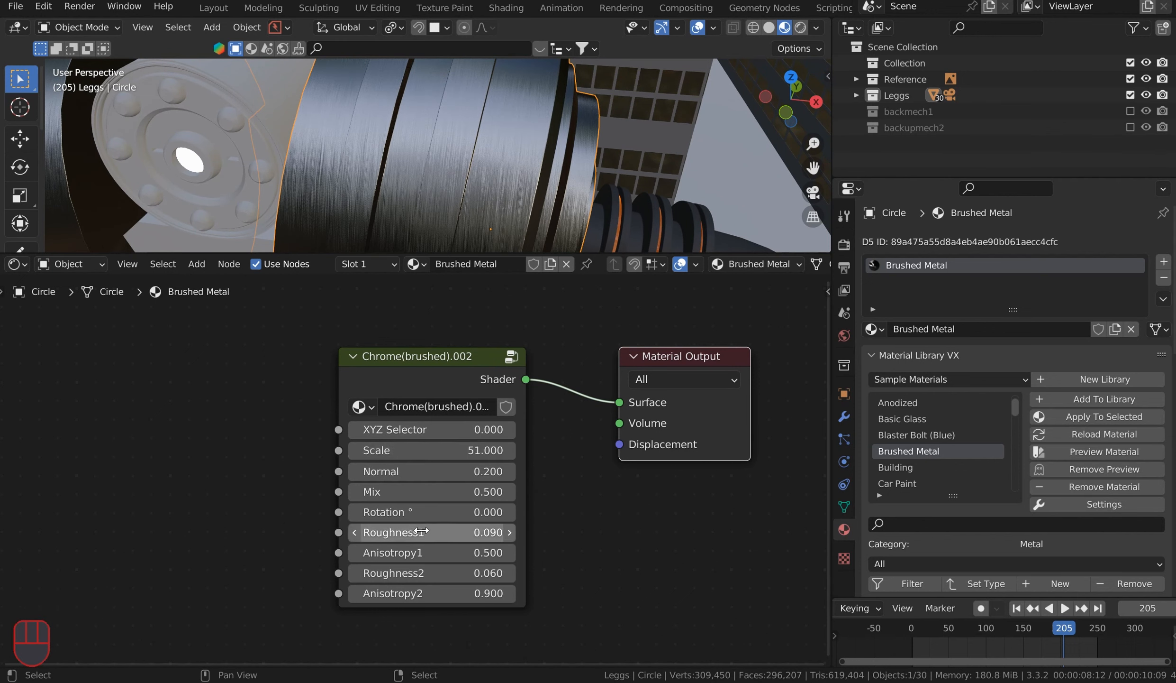
mouse_move(426, 531)
left_mouse_down("shift")
mouse_move(445, 531)
mouse_move(421, 531)
mouse_move(430, 572)
left_mouse_up("shift")
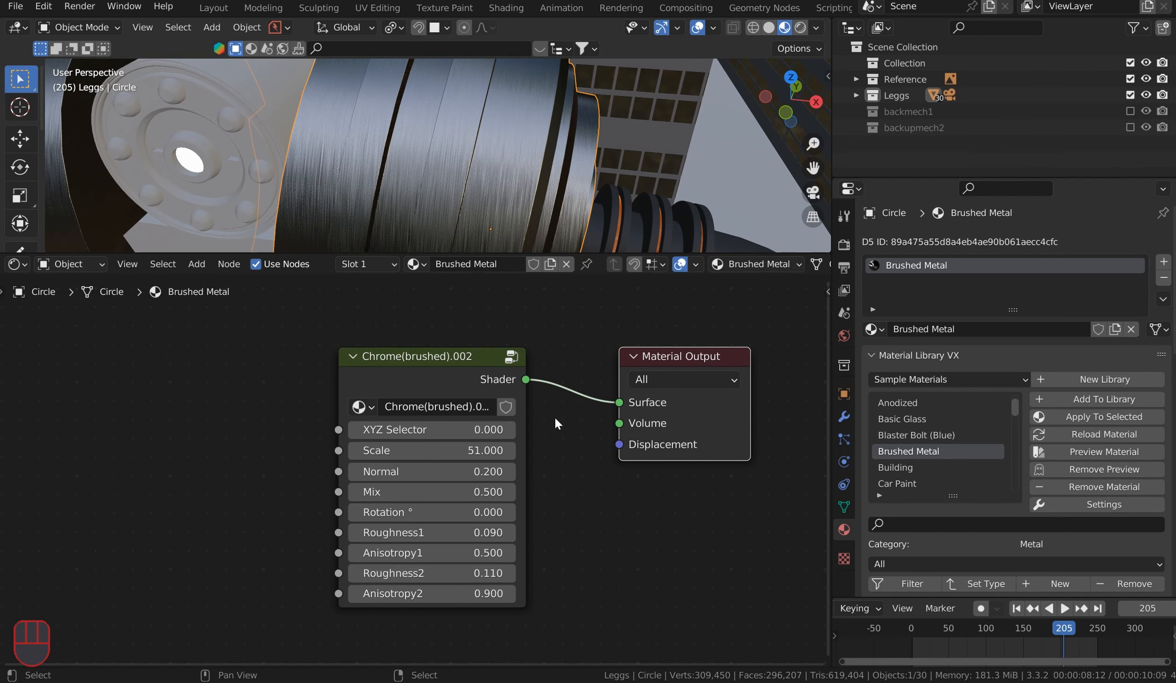
Step: Try different Anisotropy2 and Rotation values on the brushed chrome node, undoing each change
scroll(557, 399, "up", 1)
scroll(510, 553, "up", 1)
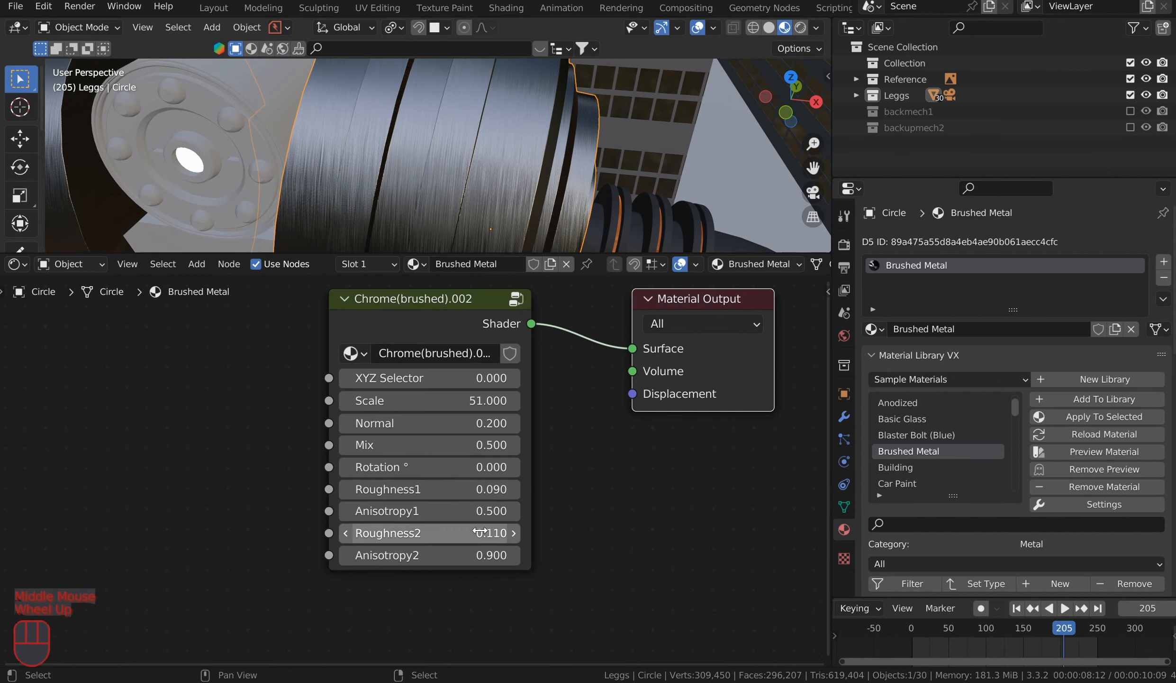
left_click_drag(451, 557, 408, 554, "shift")
key("ctrl+z")
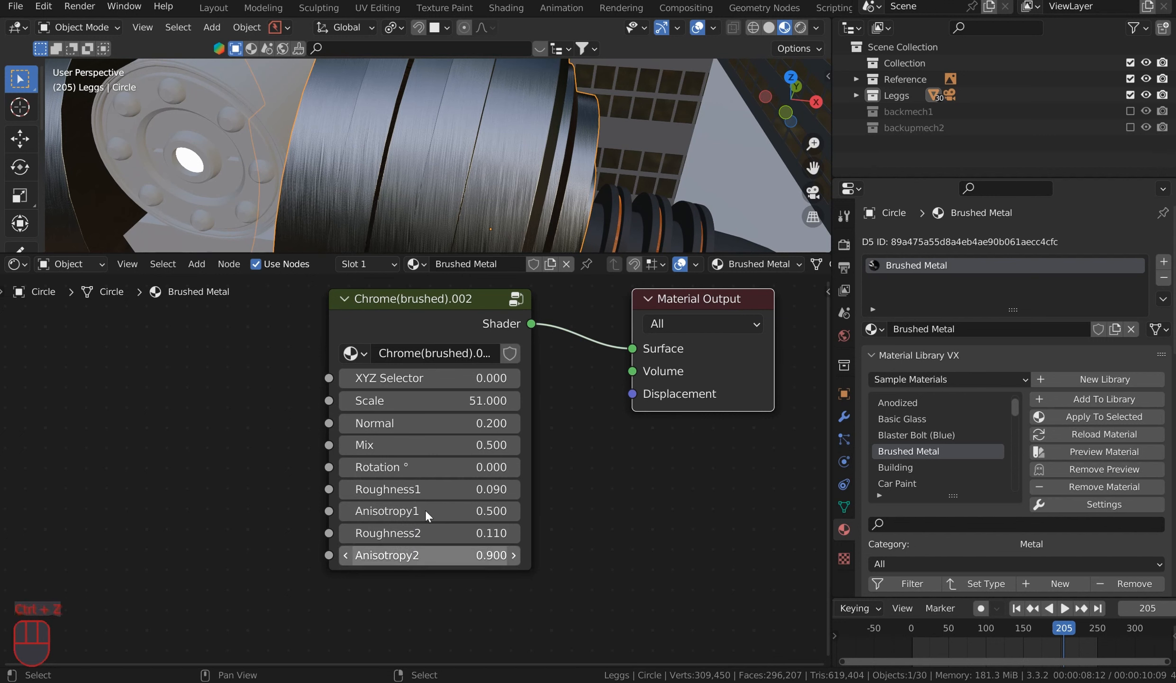
scroll(564, 133, "down", 4)
middle_click_drag(565, 133, 327, 210)
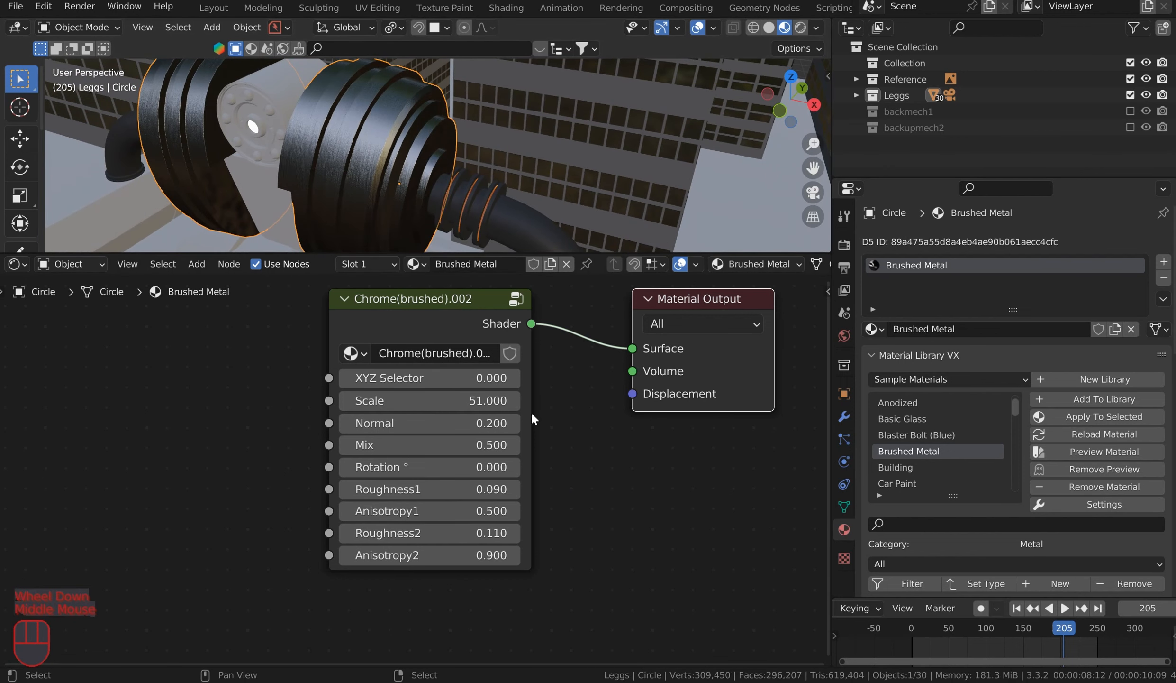
middle_click_drag(532, 418, 539, 451)
scroll(540, 455, "up", 5)
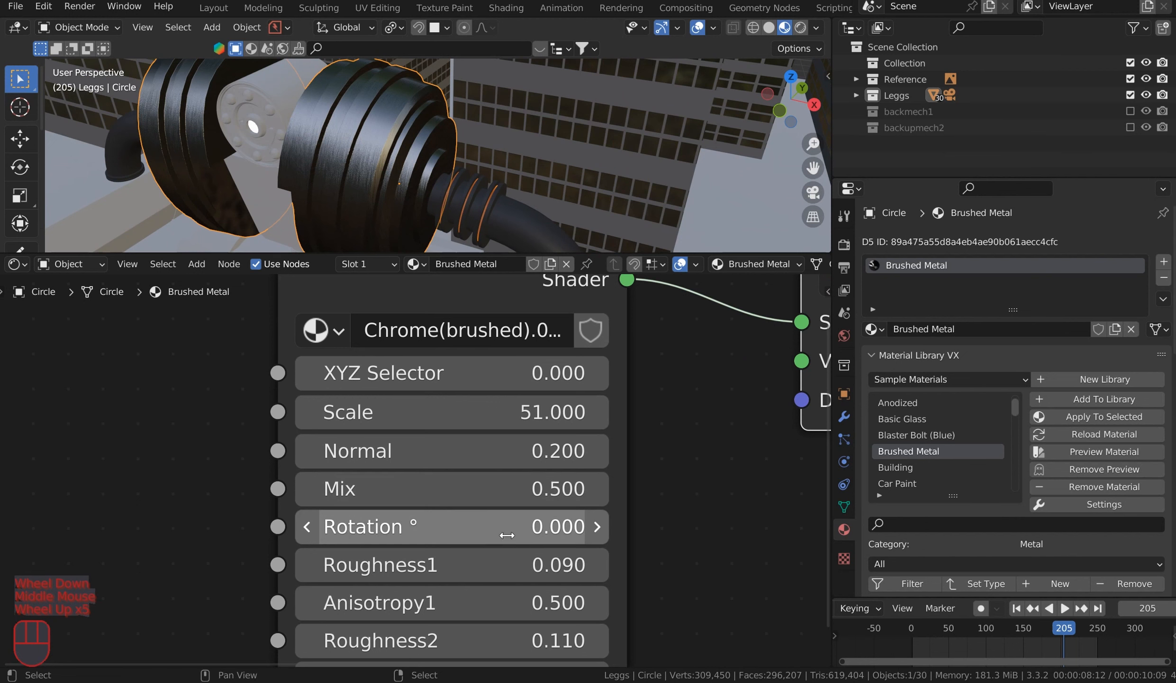
left_click_drag(467, 528, 467, 528)
key("ctrl+z")
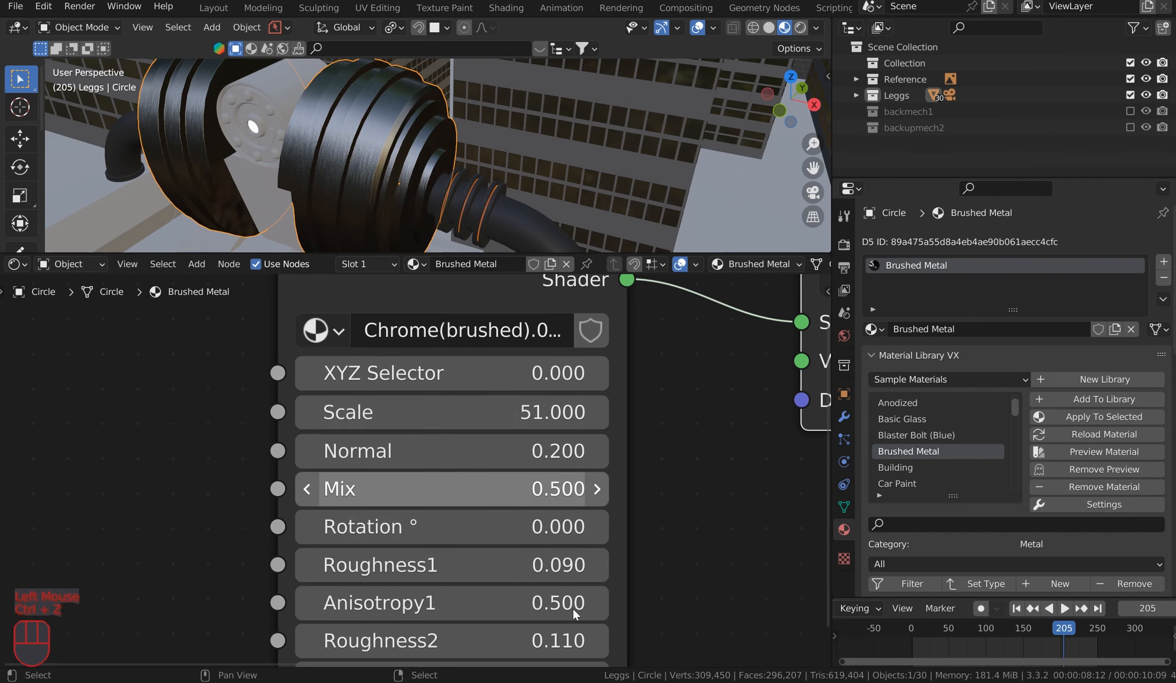
Step: Shrink the shader editor and link the ribbed drums' Brushed Metal material to the hip casings and the upper and lower leg parts
scroll(417, 415, "down", 2)
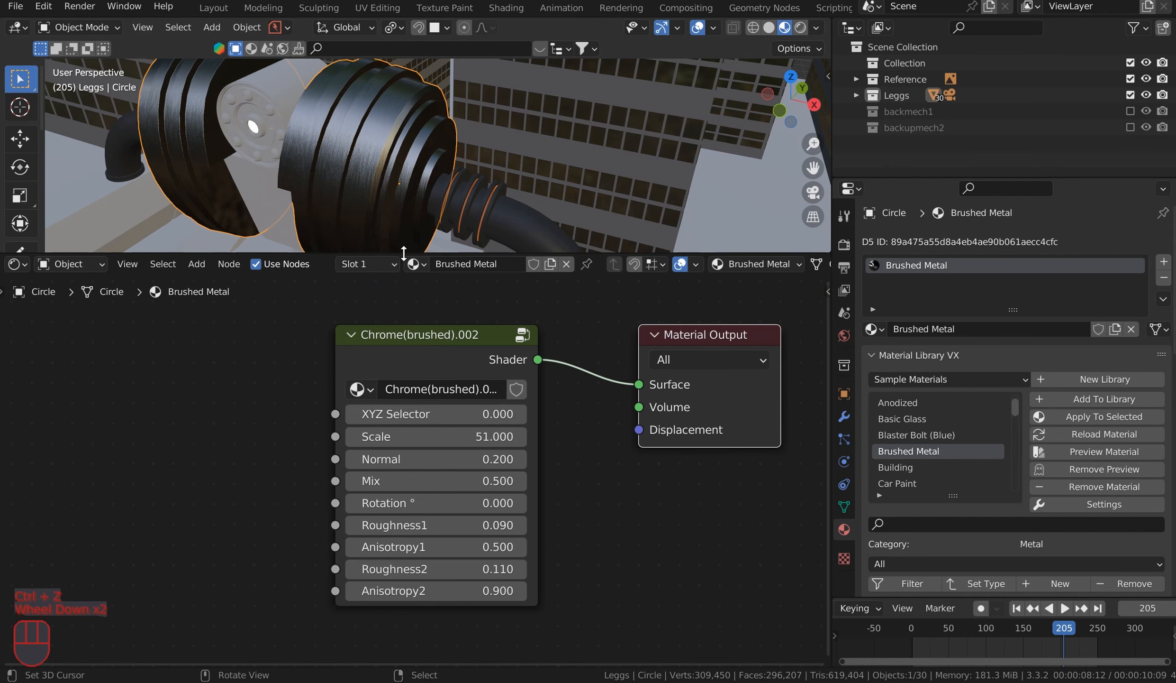
left_click_drag(403, 252, 403, 552)
middle_click_drag(446, 450, 469, 303)
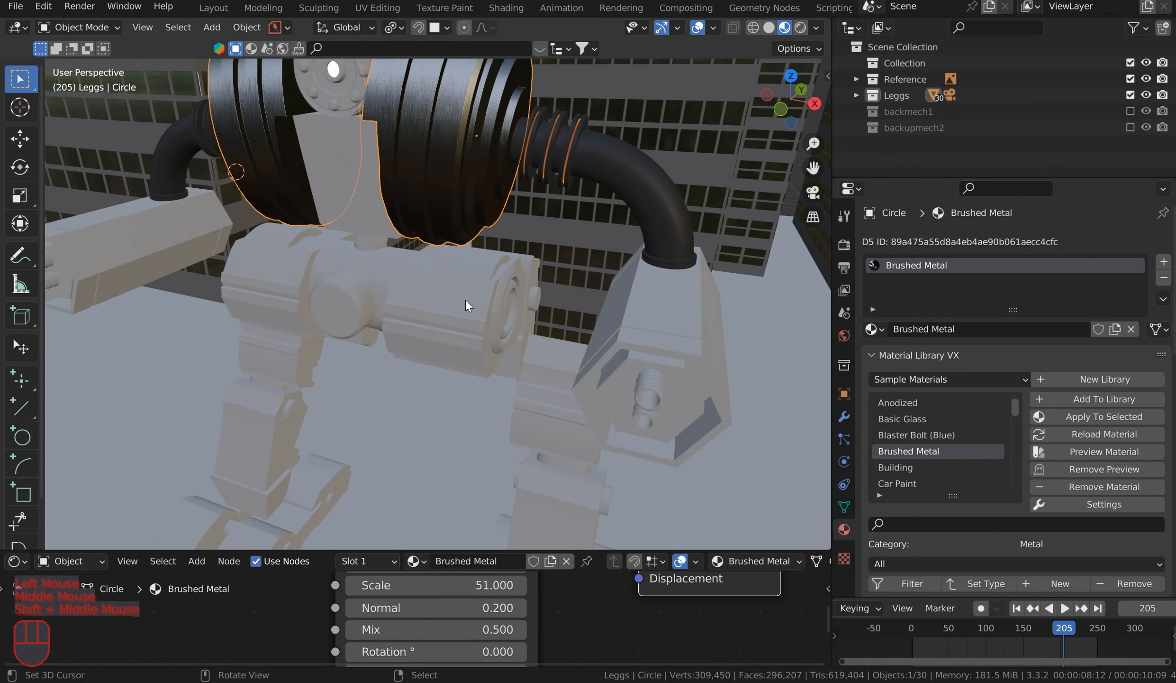
right_click(472, 312)
right_click(557, 416, "shift")
right_click(606, 412, "shift")
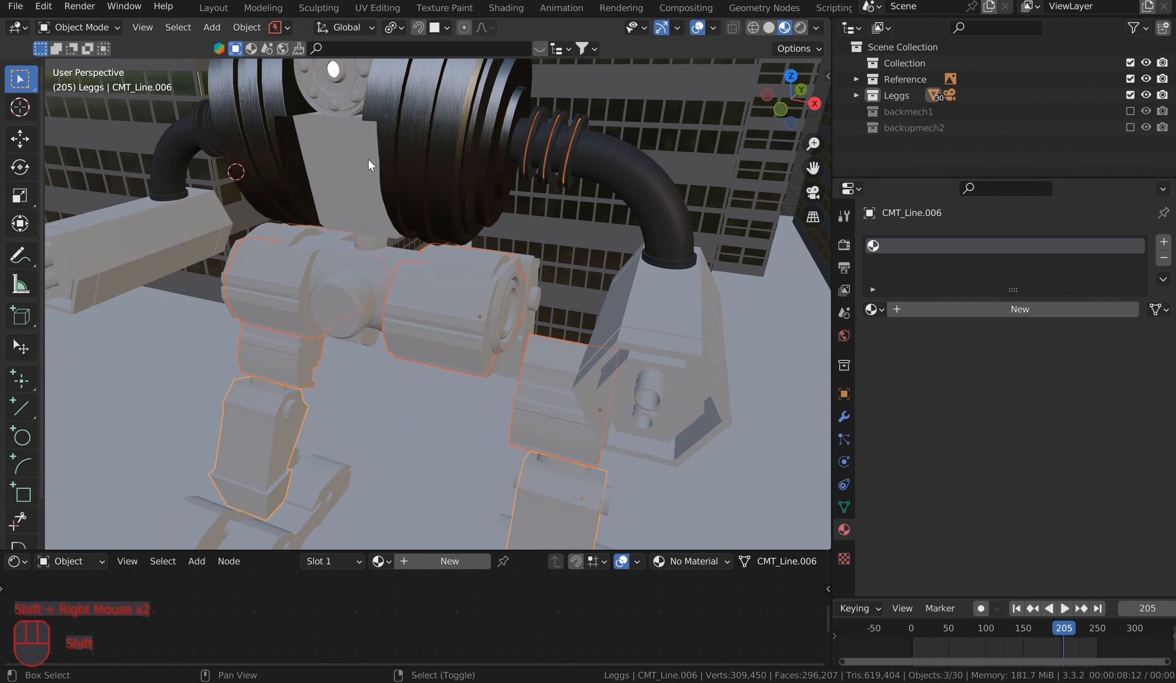
scroll(420, 335, "down", 2)
mouse_move(529, 461)
middle_mouse_down("shift")
mouse_move(512, 454)
mouse_move(529, 473)
middle_mouse_up("shift")
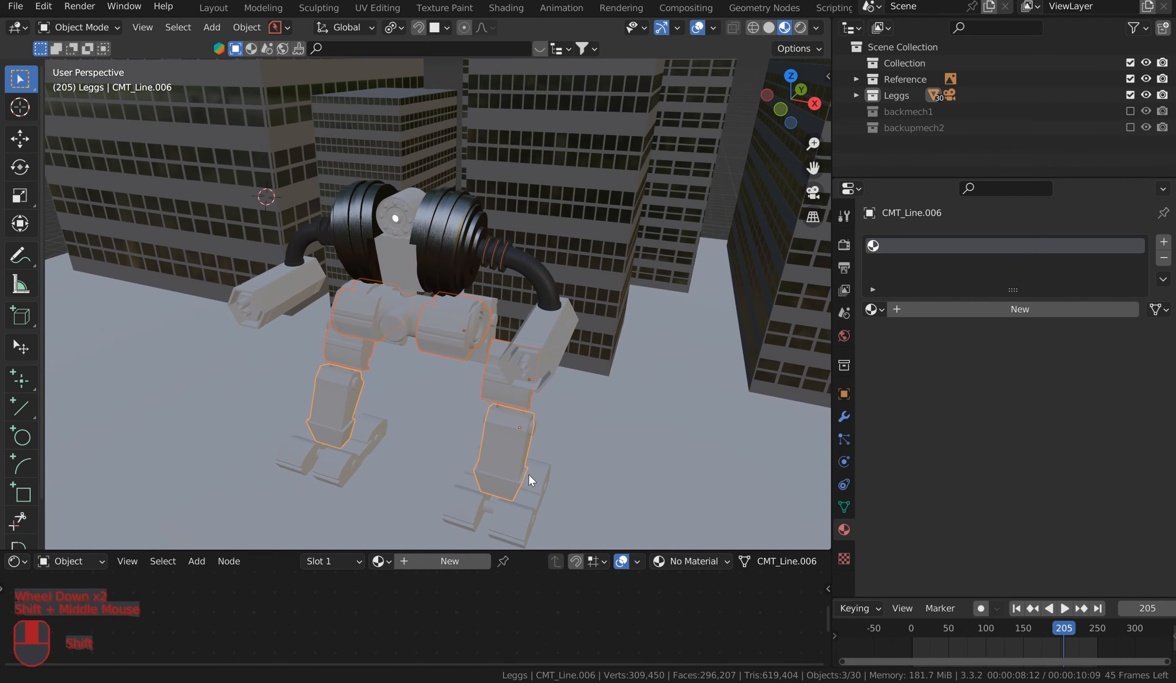
right_click(457, 259, "shift")
key("ctrl+l")
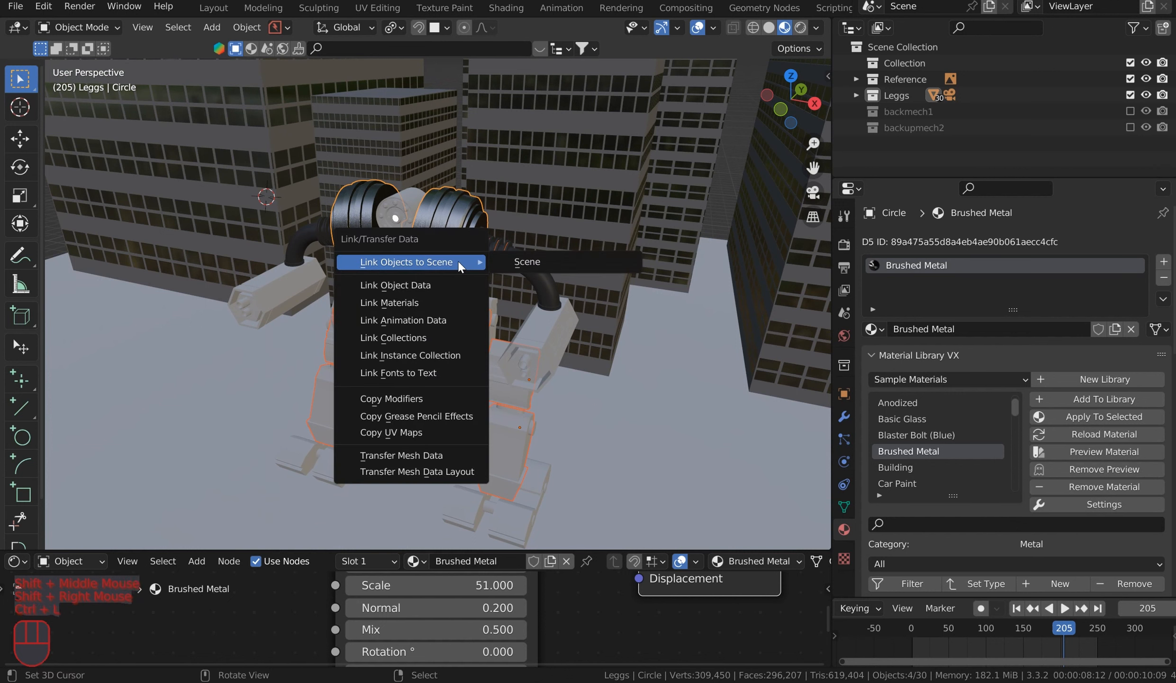
left_click(451, 302)
Step: Select the central hip cylinder and inspect it and the brushed metal leg parts from several angles
scroll(583, 310, "up", 3)
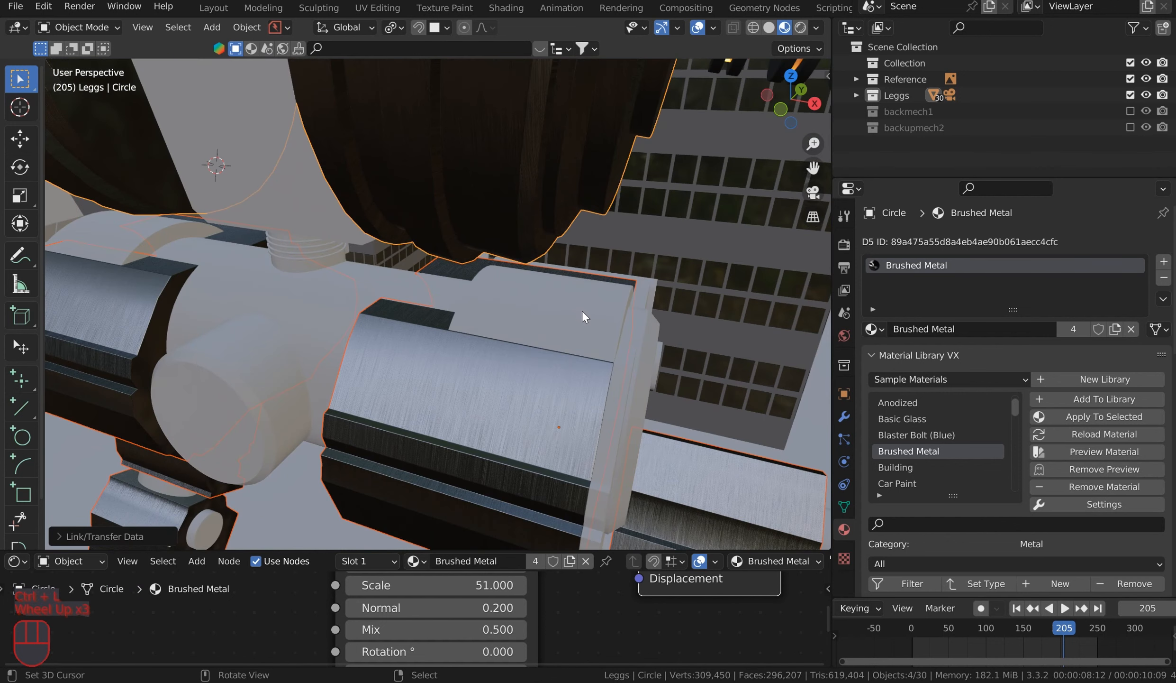
scroll(578, 308, "down", 2)
middle_click_drag(574, 307, 523, 295)
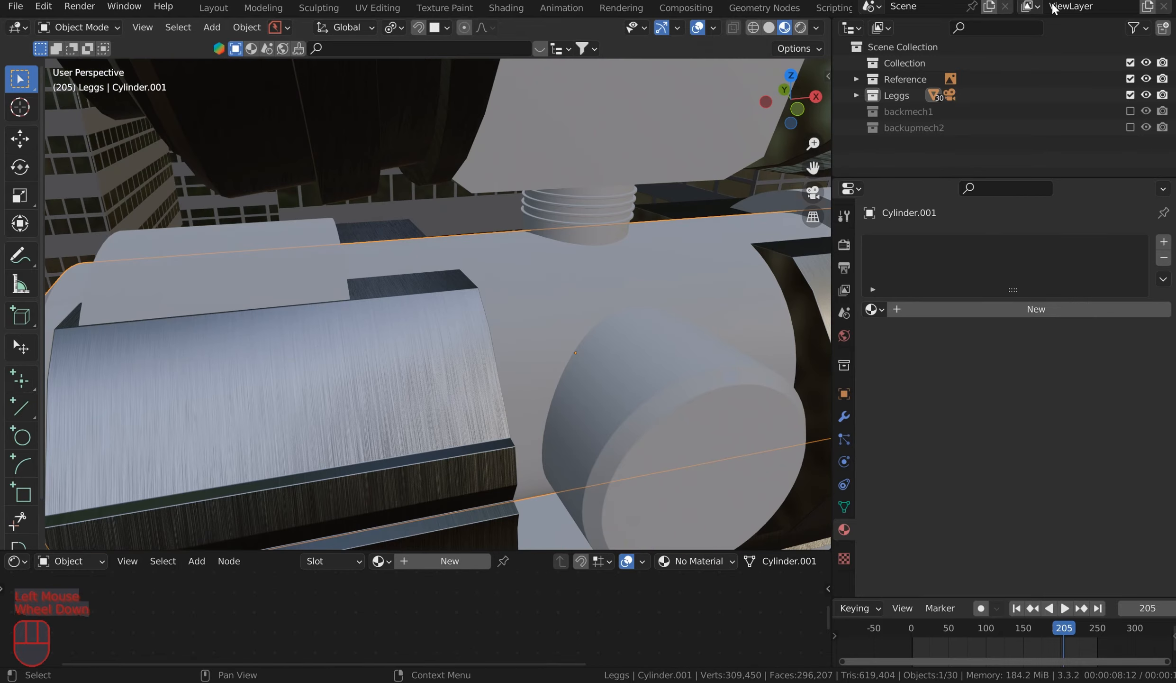
middle_click_drag(683, 306, 653, 314)
scroll(657, 318, "down", 2)
middle_click_drag(516, 314, 567, 396)
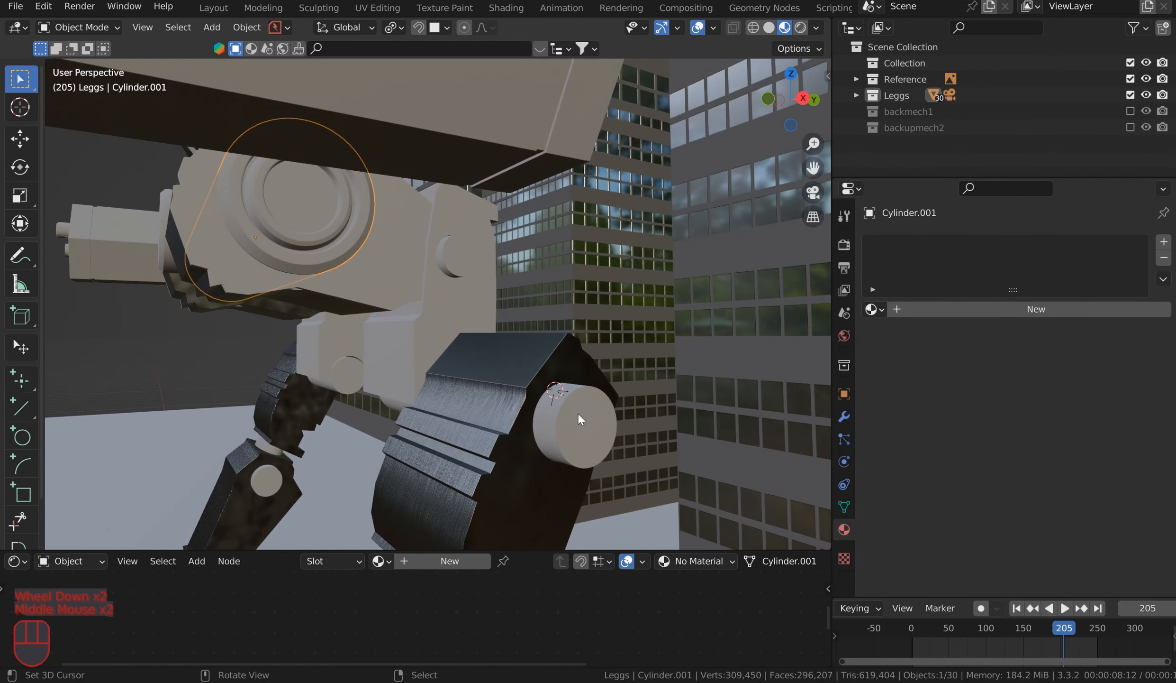
scroll(398, 355, "down", 1)
middle_click_drag(404, 333, 508, 327, "shift")
scroll(436, 231, "down", 1, "shift")
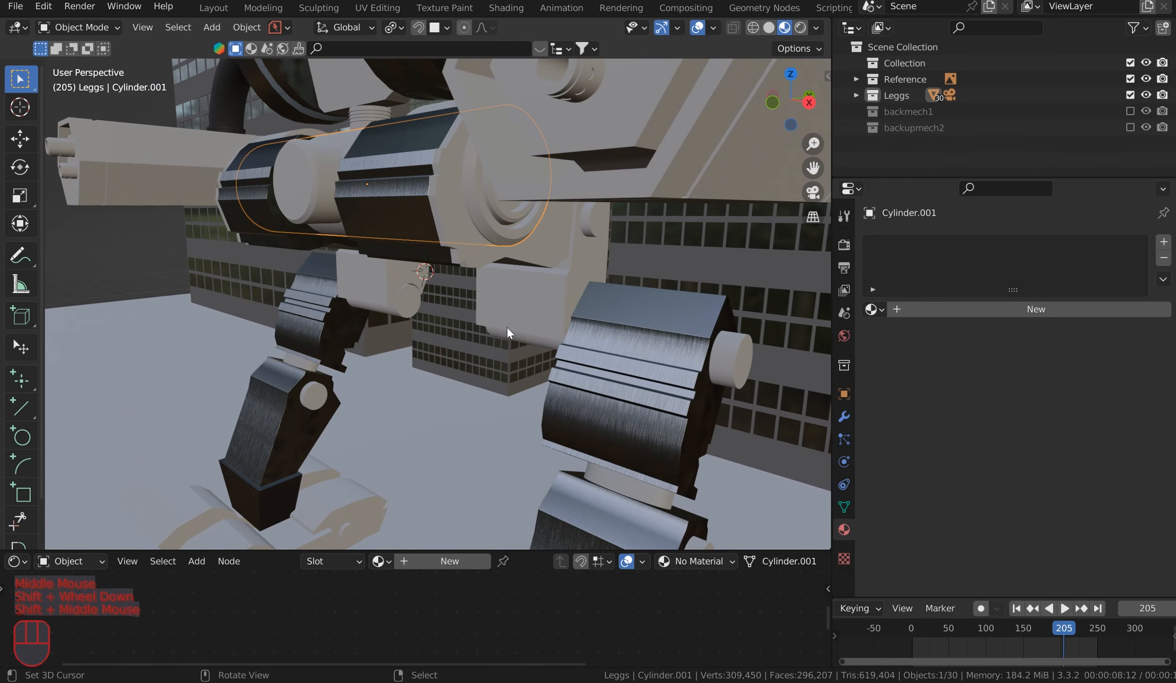
Step: Add a new material to the central hip cylinder and apply the Anodized library material to it
middle_click_drag(512, 210, 592, 268)
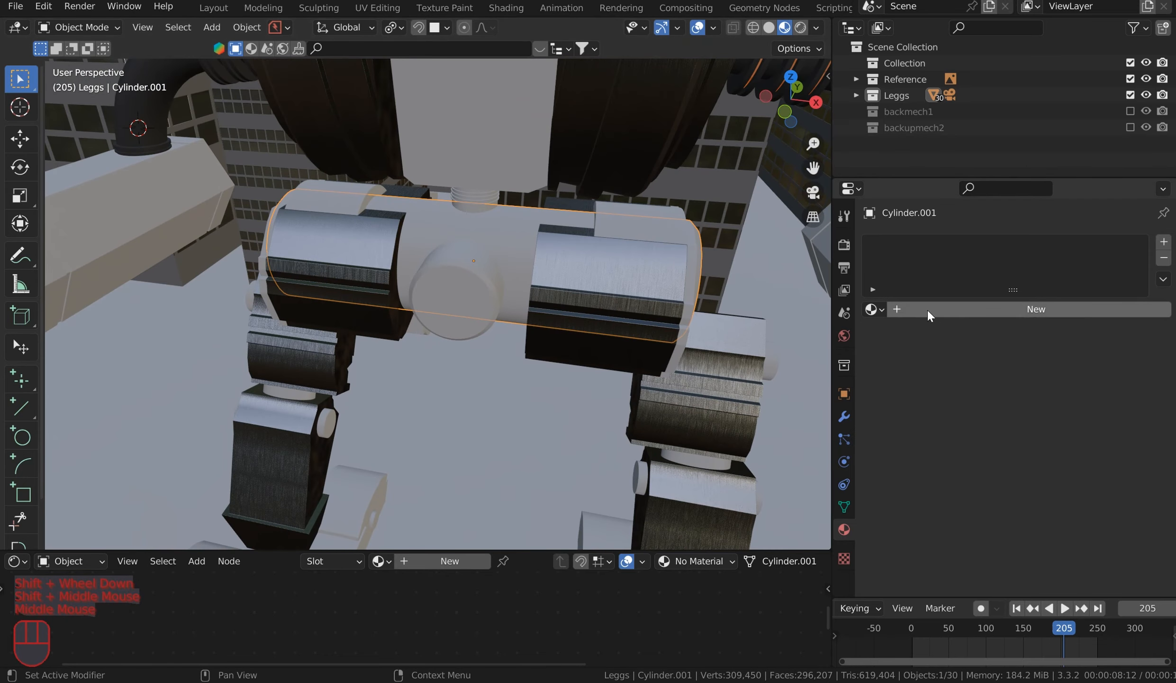
left_click(941, 311)
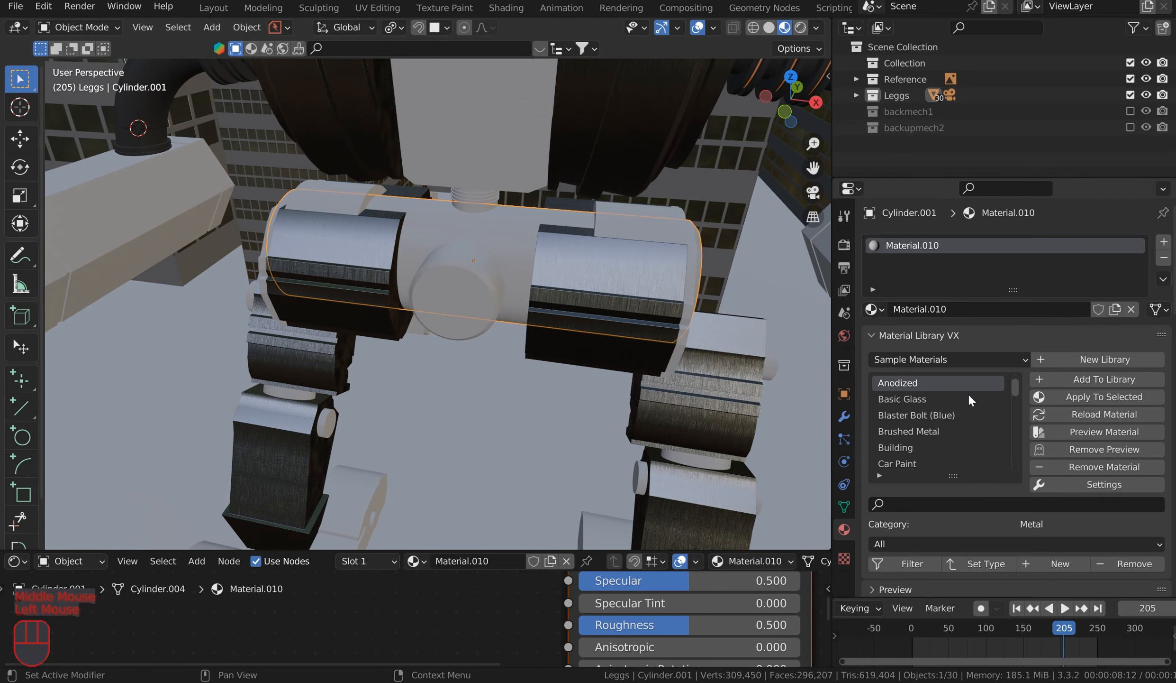
left_click(1100, 395)
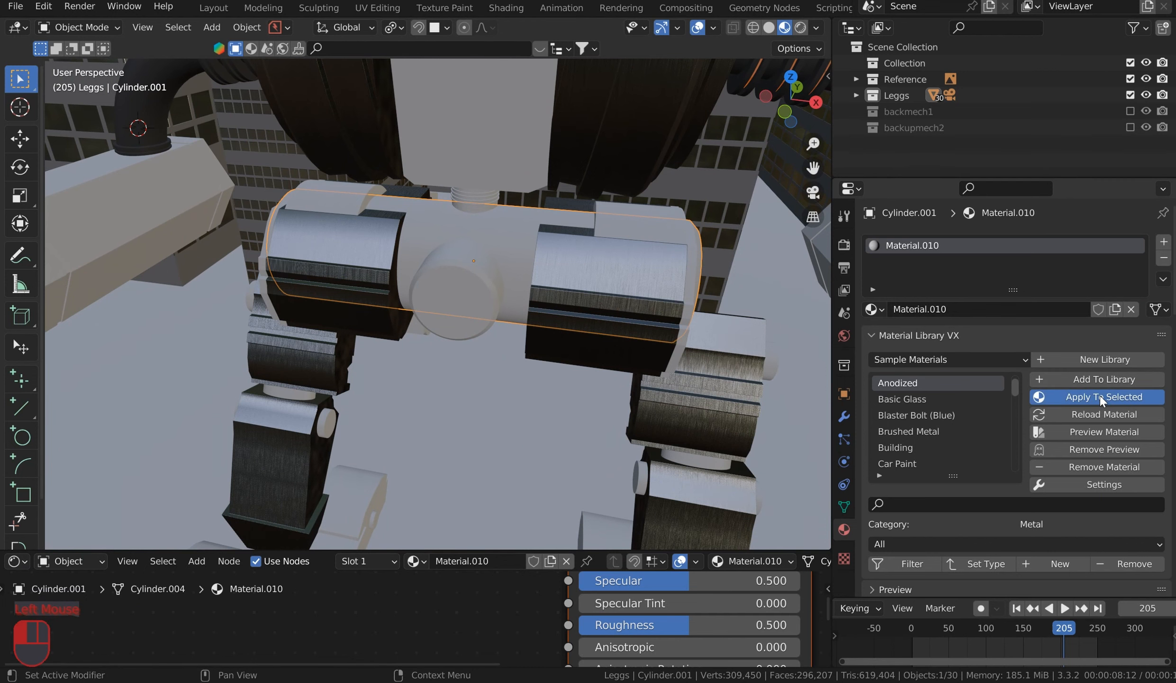
Step: Enlarge the shader editor and examine the Anodized material's full node chain
left_click_drag(454, 548, 453, 348)
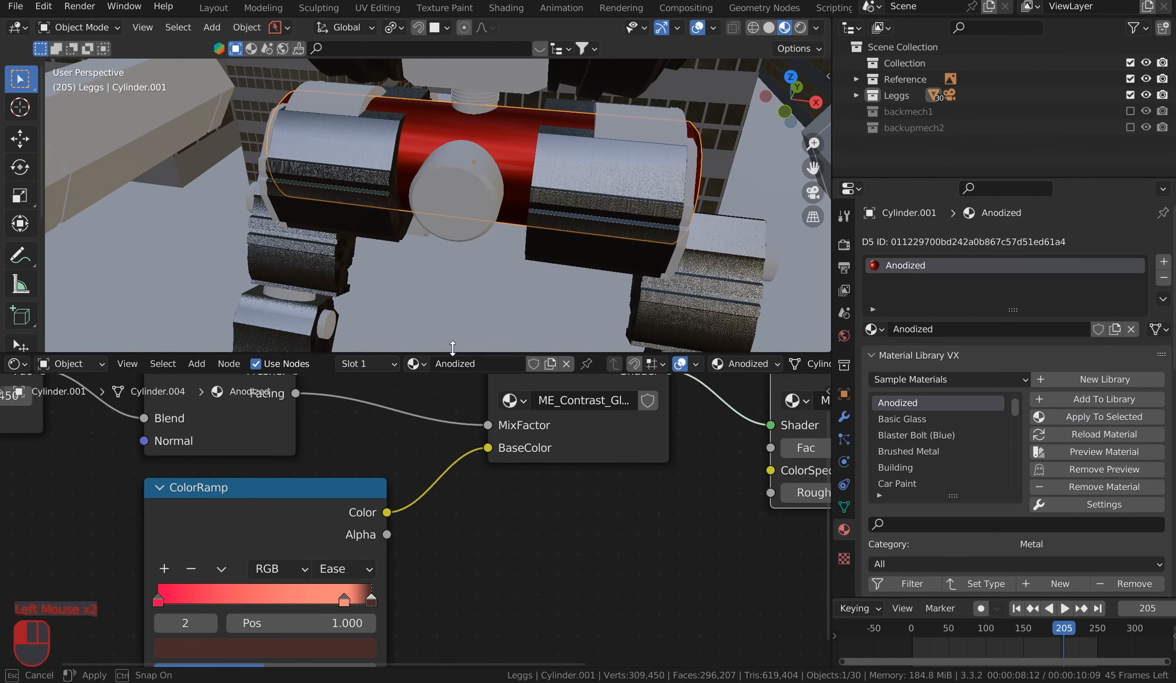
scroll(450, 498, "down", 1)
middle_click_drag(447, 540, 486, 467)
left_click_drag(241, 522, 270, 523)
scroll(514, 581, "down", 2)
middle_click_drag(513, 582, 486, 665)
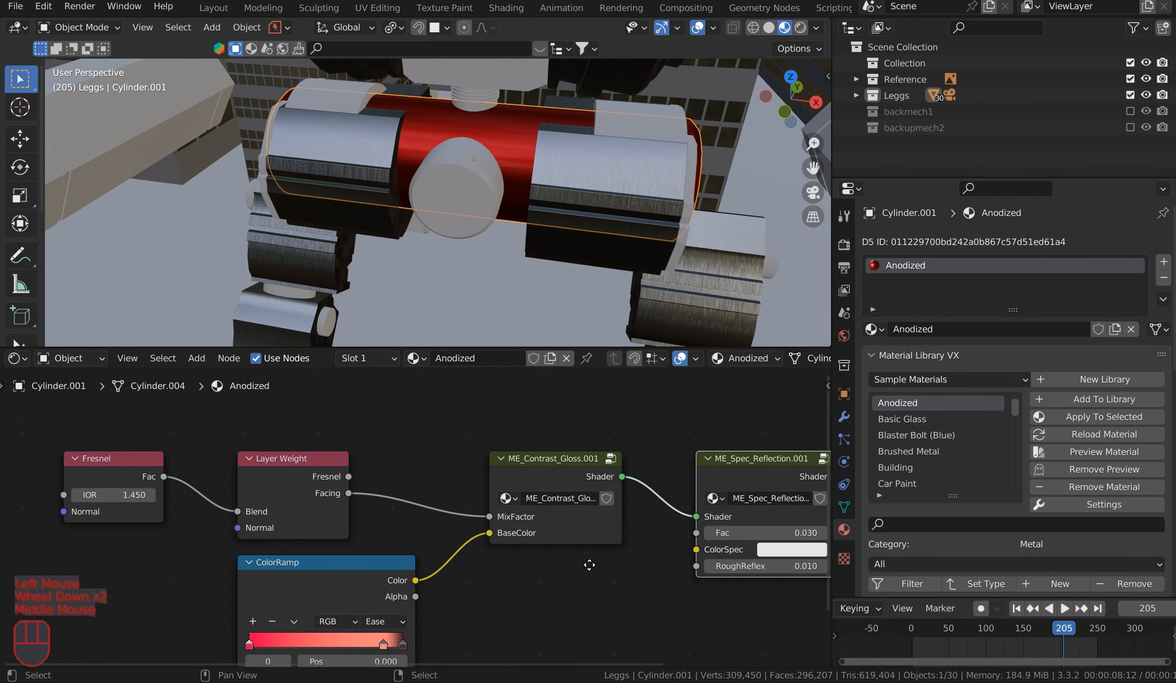
middle_click_drag(588, 562, 634, 517)
scroll(667, 533, "down", 3)
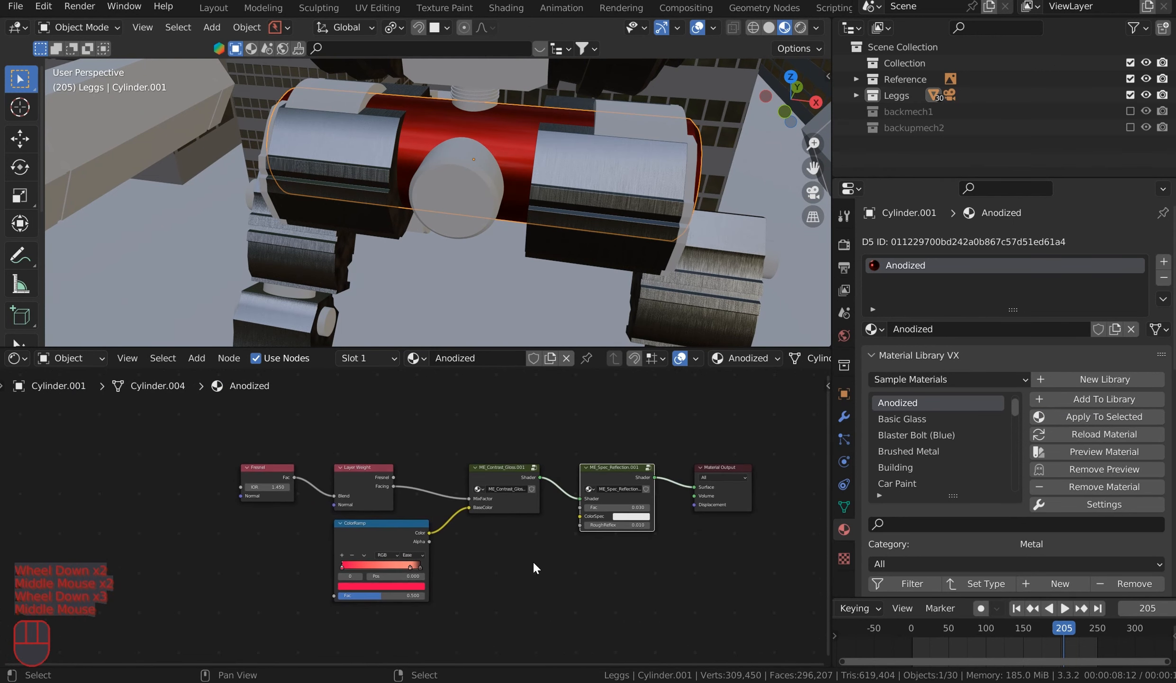
Step: Recolor the Anodized ColorRamp's first stop to white and delete its middle salmon stop
scroll(532, 562, "up", 3)
middle_click_drag(501, 575, 507, 505)
left_click(289, 538)
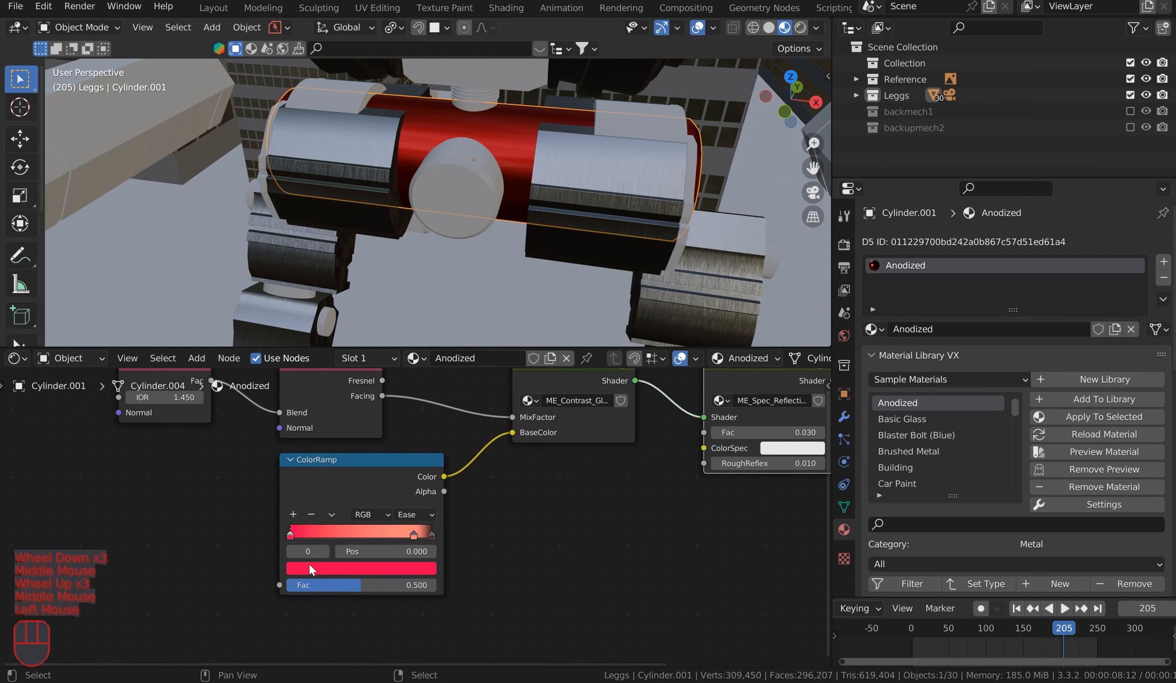
left_click(312, 566)
mouse_move(375, 457)
left_mouse_down()
mouse_move(345, 418)
mouse_move(348, 444)
mouse_move(330, 435)
mouse_move(341, 426)
left_mouse_up()
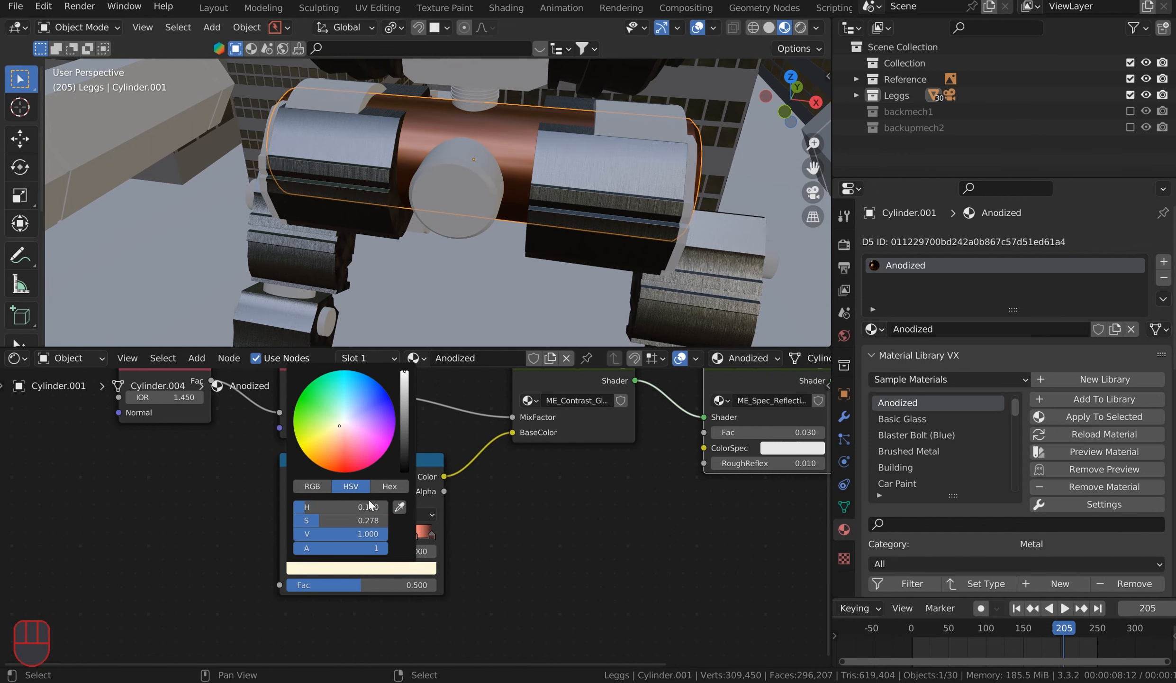
left_click_drag(379, 518, 296, 520)
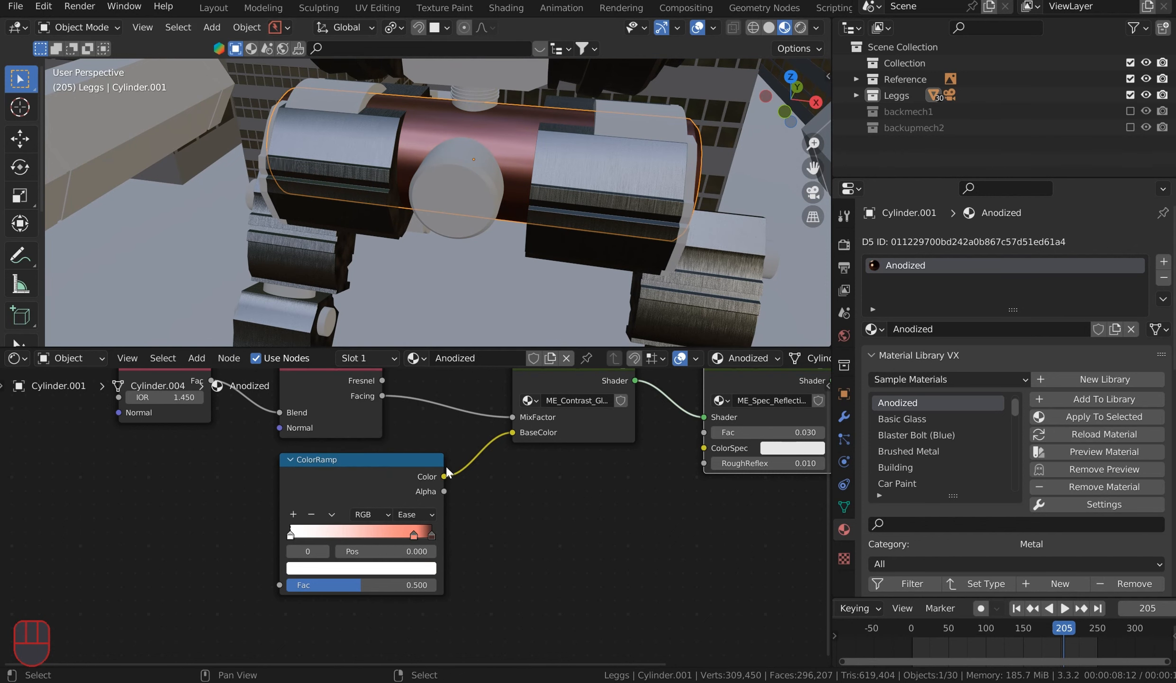
mouse_move(414, 535)
left_mouse_down()
mouse_move(348, 532)
mouse_move(428, 534)
mouse_move(428, 545)
mouse_move(412, 536)
left_mouse_up()
left_click(312, 515)
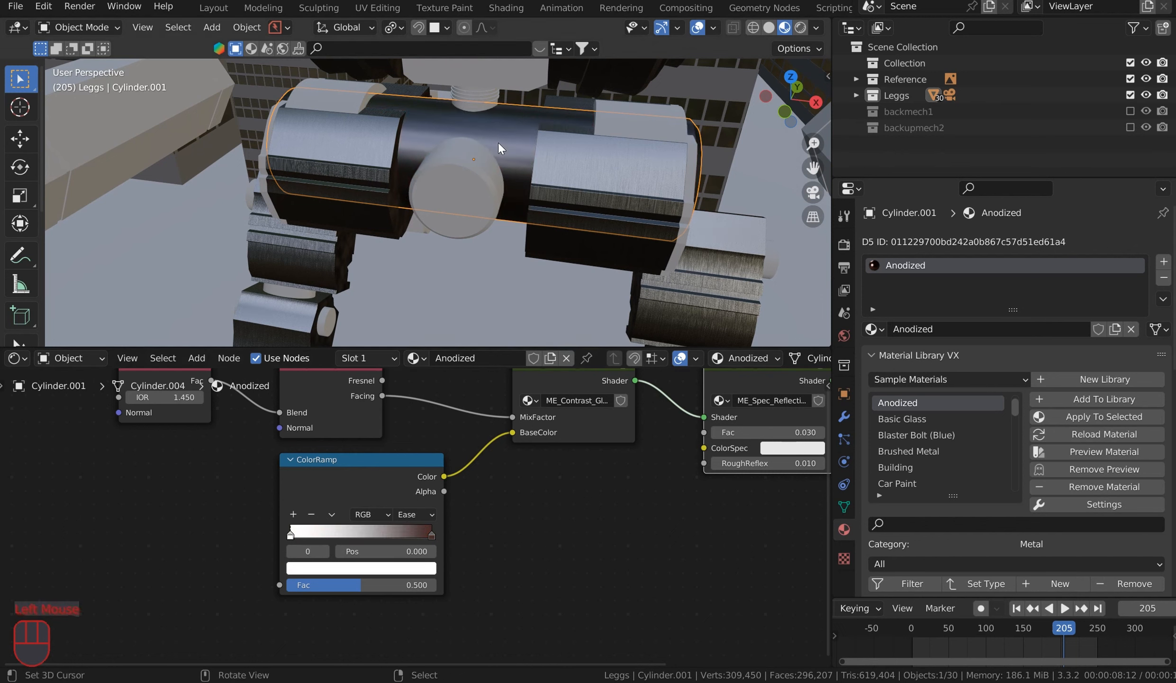
Step: Move the ColorRamp's dark stop to position 0.821 and inspect the hip cylinder's ringed end up close
mouse_move(429, 534)
left_mouse_down()
mouse_move(373, 529)
mouse_move(406, 537)
left_mouse_up()
middle_click_drag(517, 146, 399, 189)
scroll(537, 211, "up", 2)
scroll(399, 188, "up", 2)
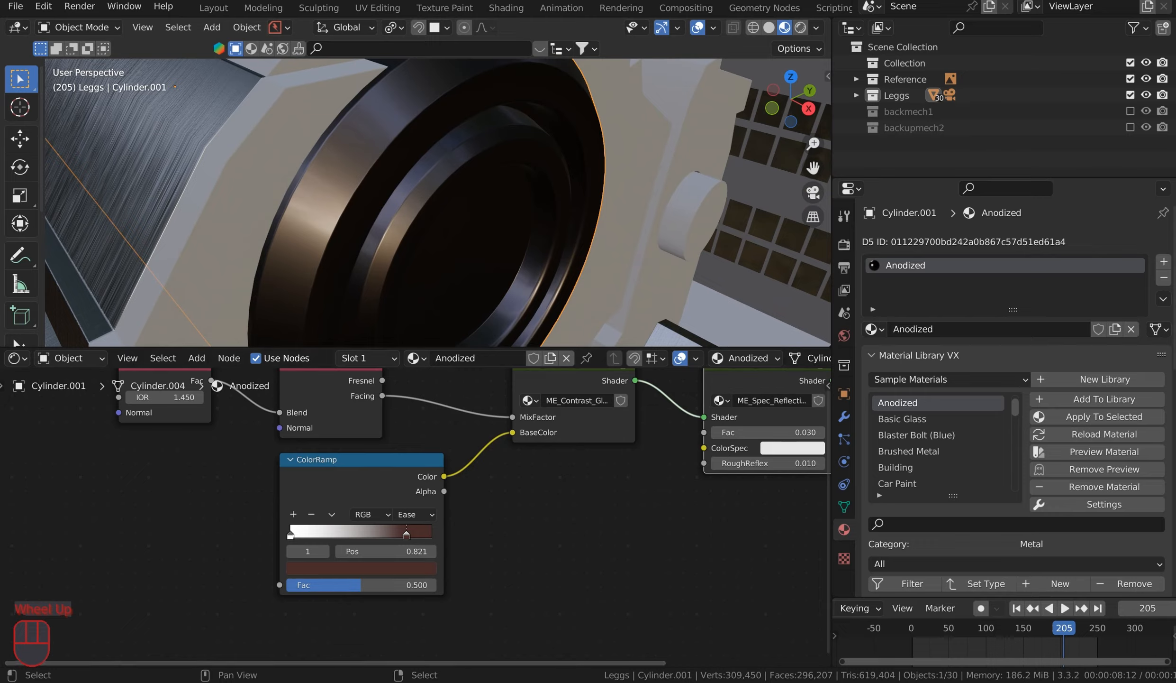
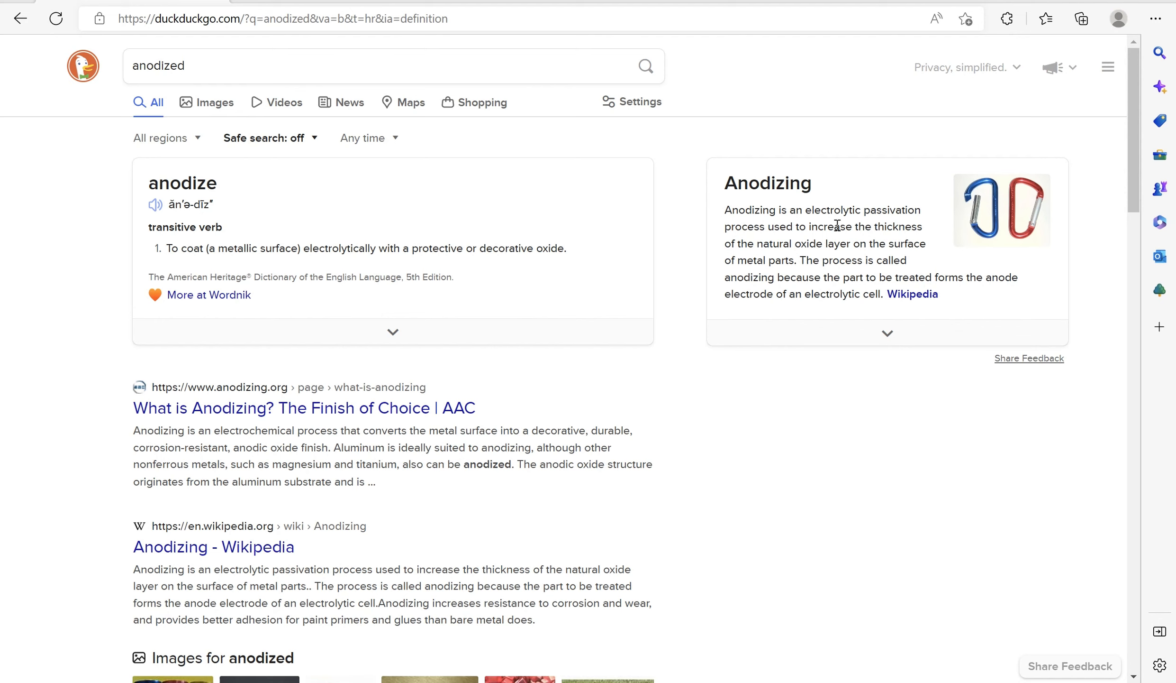
Step: Switch from the browser back to Blender and move the ColorRamp's dark stop to position 1.000
key("alt+Tab")
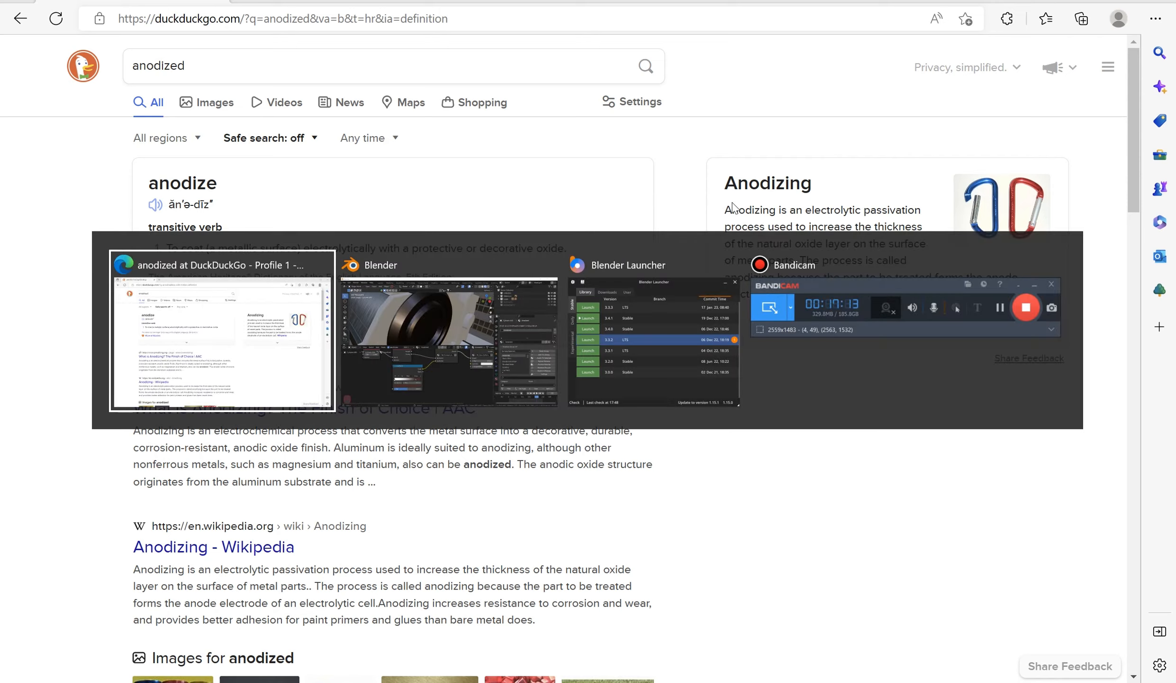
left_click(473, 321)
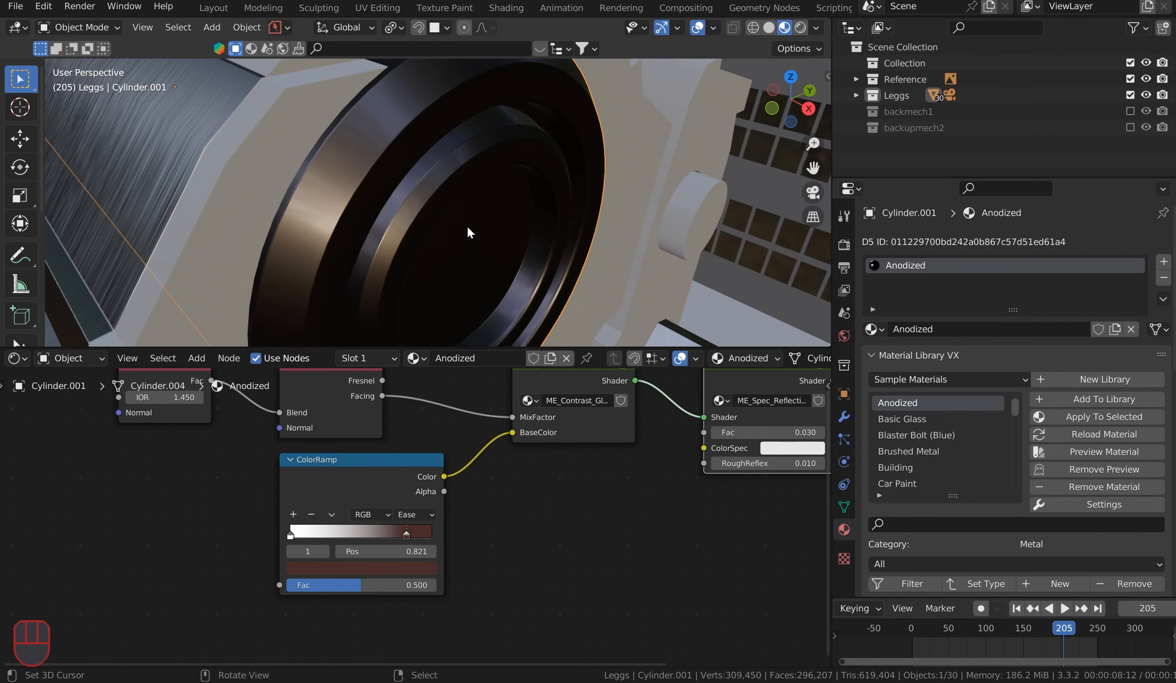
middle_click_drag(468, 227, 438, 300)
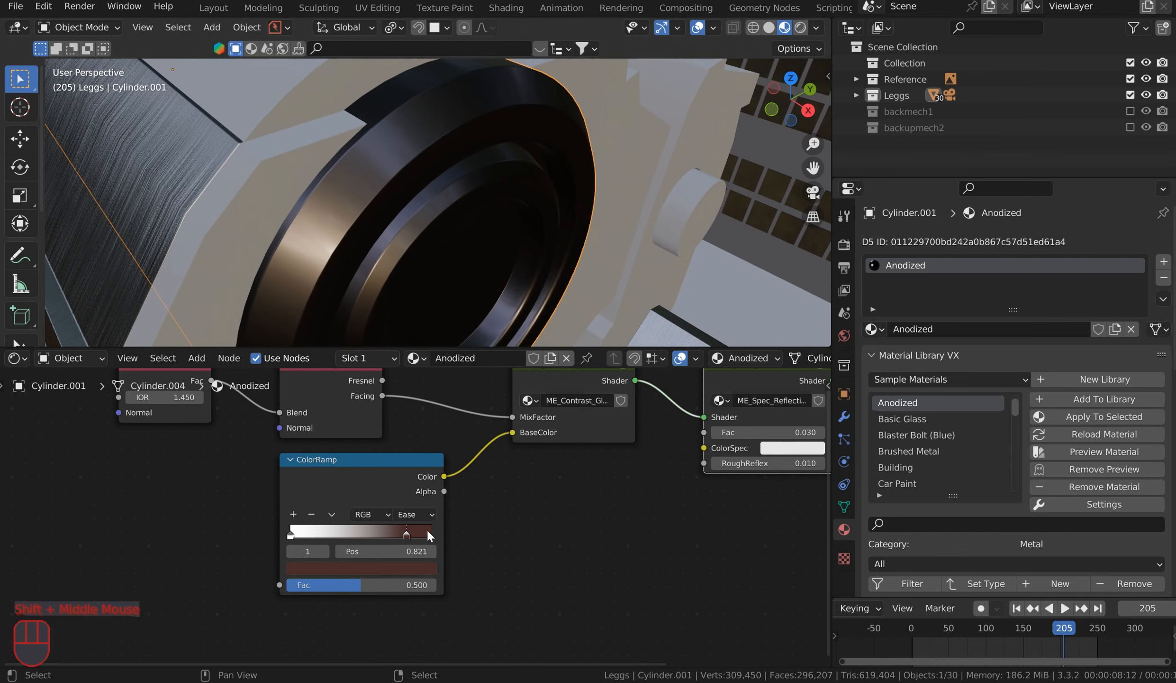
left_click_drag(407, 534, 437, 540)
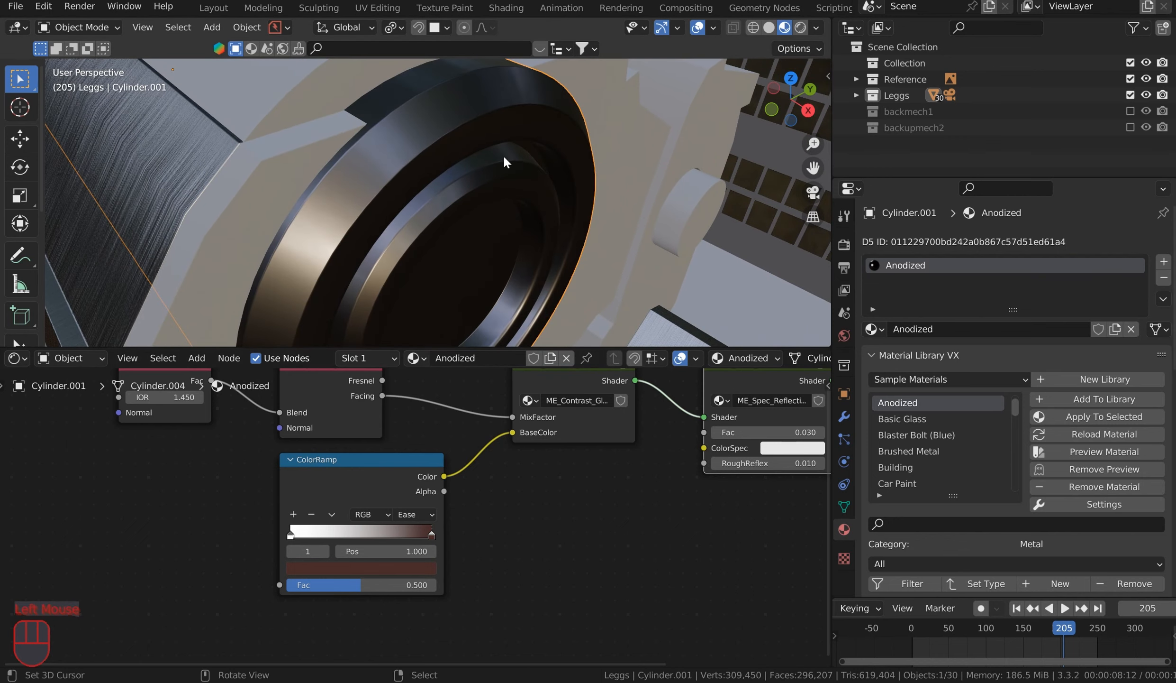
Step: Open the Anodized material's ME_Spec_Reflection node group and examine its inner nodes
scroll(473, 164, "down", 3)
middle_click_drag(474, 164, 474, 189)
middle_click_drag(428, 438, 387, 500)
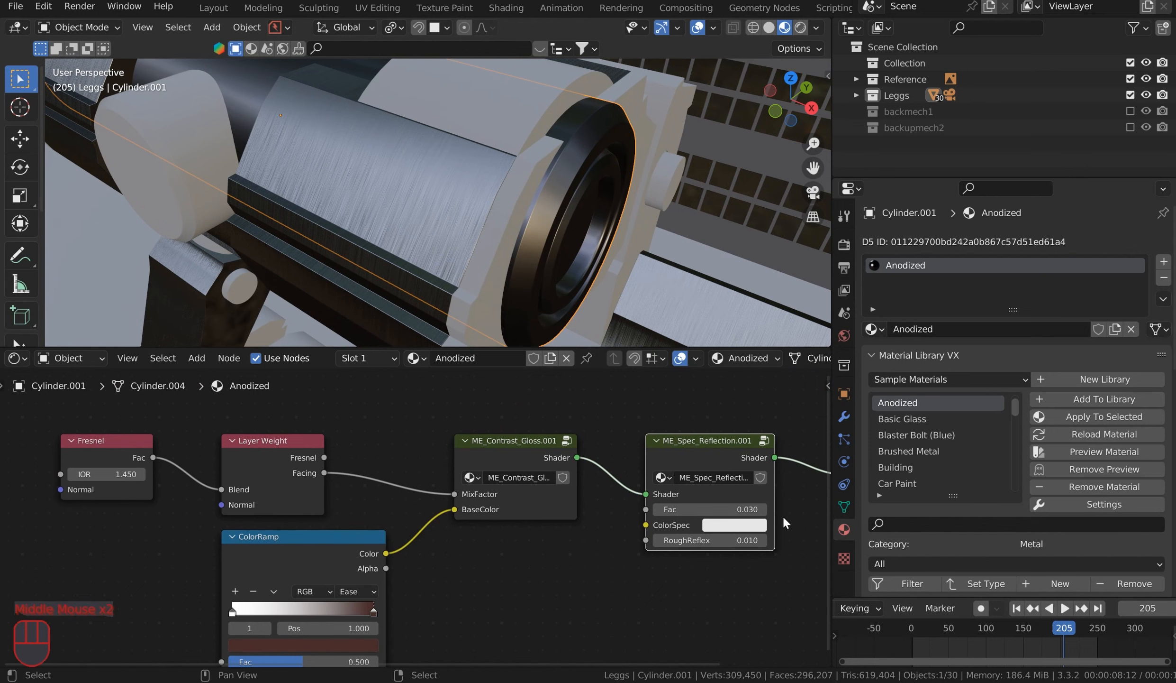
middle_click_drag(784, 522, 473, 482)
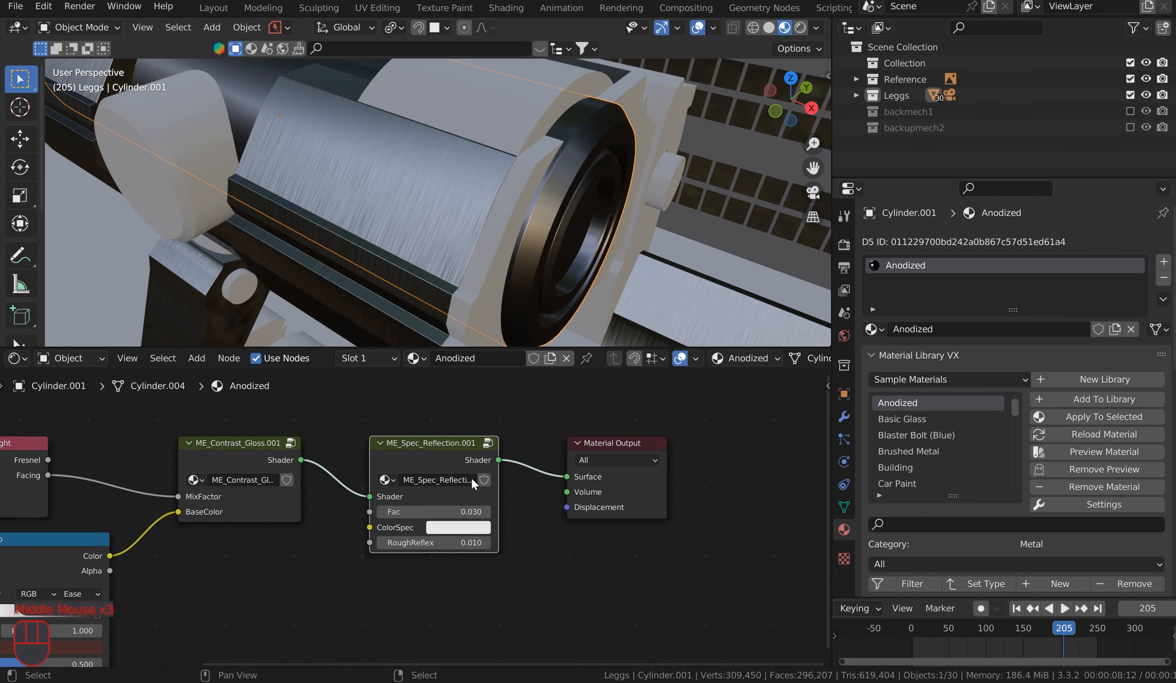
right_click(444, 439)
right_click(438, 438)
key("Tab")
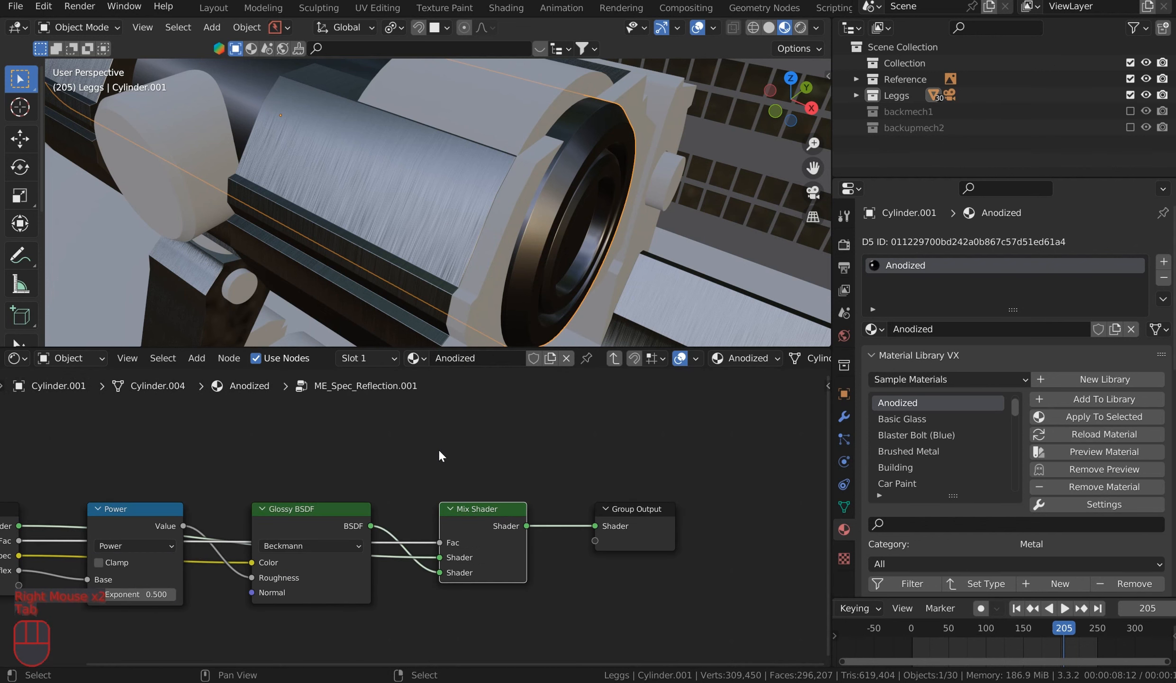
scroll(439, 448, "down", 2)
middle_click_drag(438, 447, 544, 481)
scroll(542, 480, "up", 3)
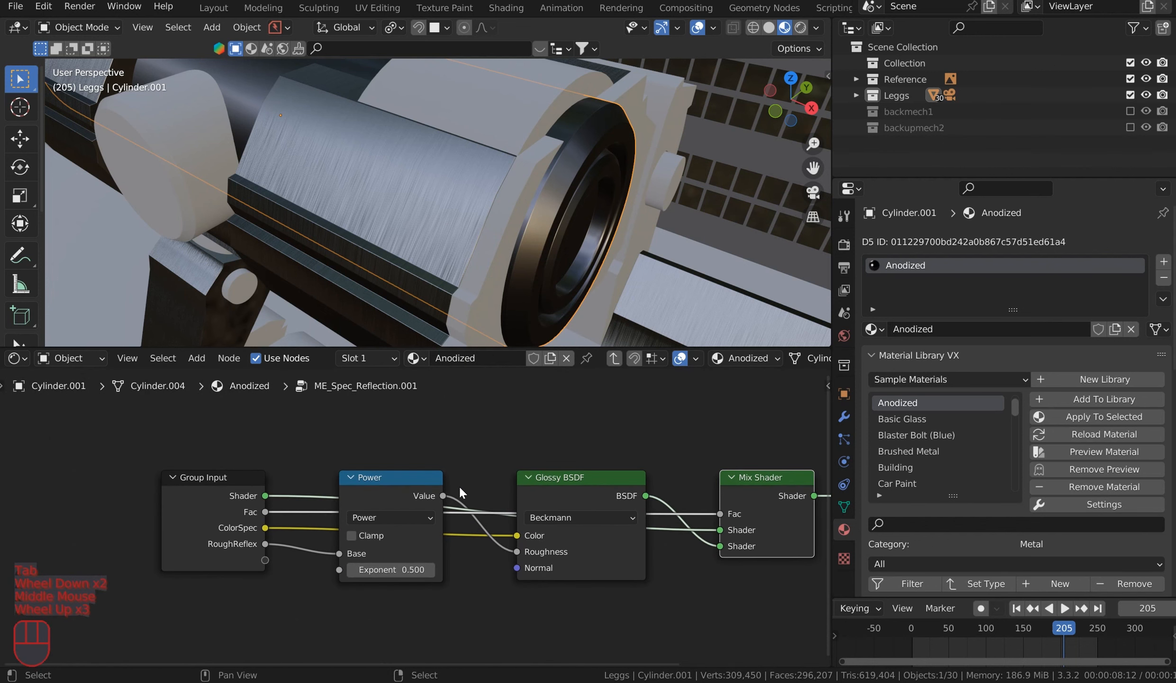
Step: Leave that group, examine the nodes inside the ME_Contrast_Gloss group, and return to the main Anodized node tree
key("Tab")
right_click(230, 455)
key("Tab")
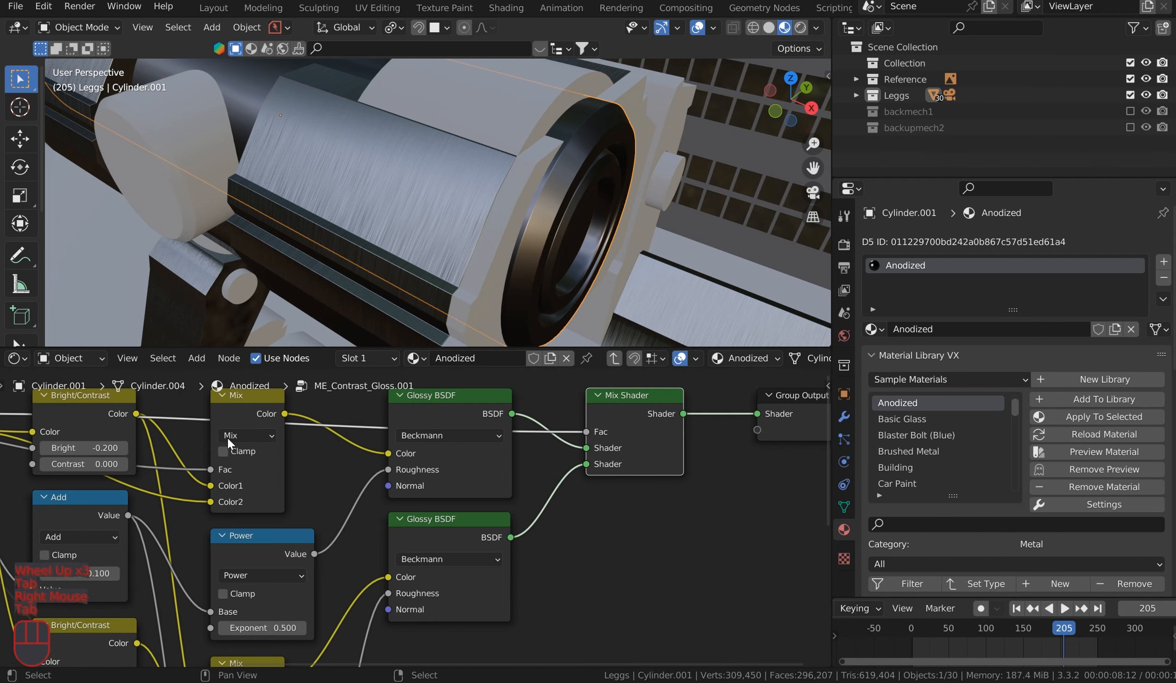
scroll(356, 478, "down", 4)
scroll(484, 472, "up", 3)
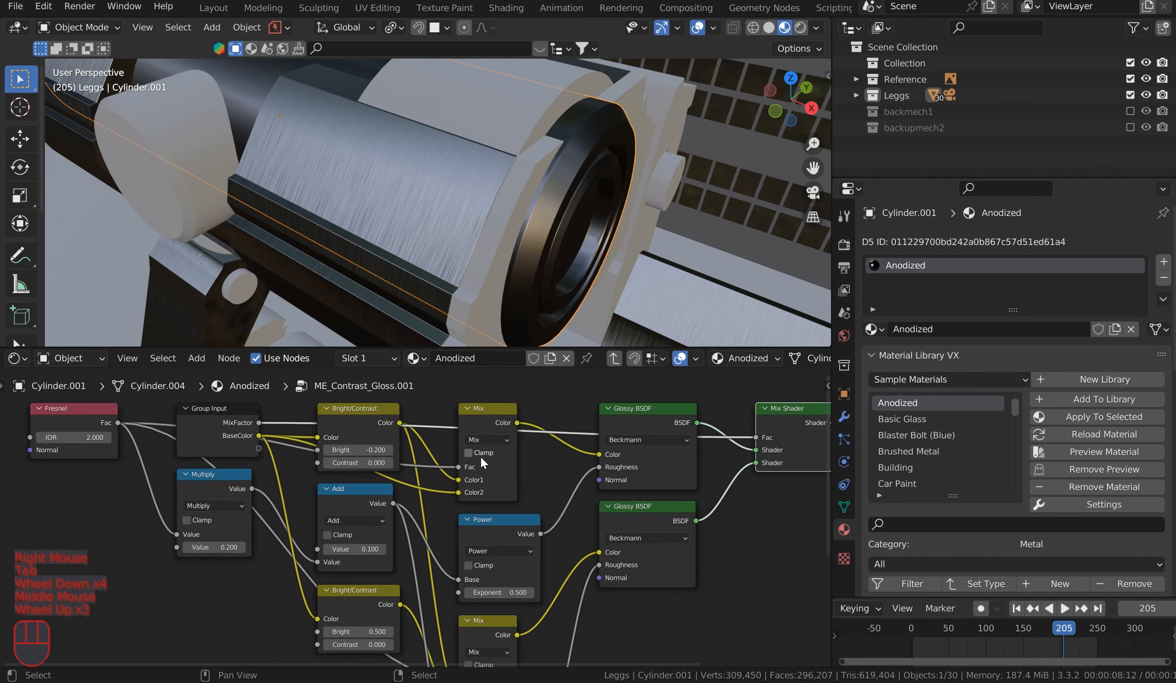
scroll(481, 457, "down", 3)
key("Tab")
Step: Shrink the shader editor and select the hip's round front cap together with the ribbed neck connector above it
left_click_drag(372, 345, 371, 644)
middle_click_drag(409, 186, 410, 307)
scroll(396, 315, "down", 1)
right_click(396, 315)
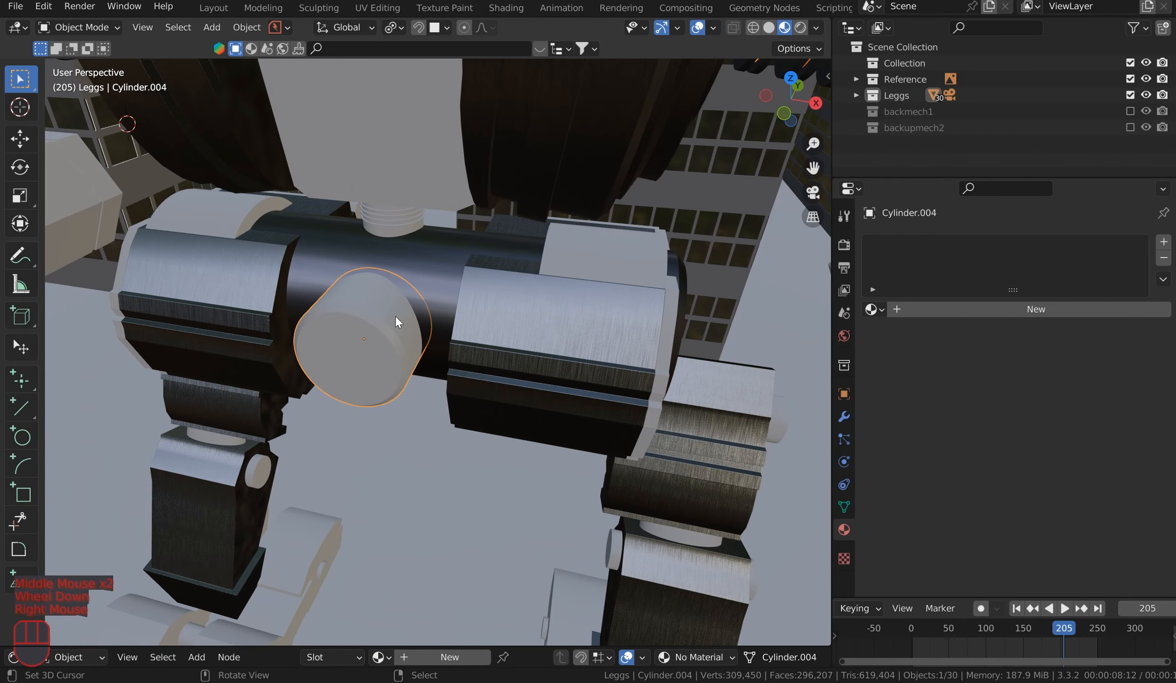
right_click(407, 233, "shift")
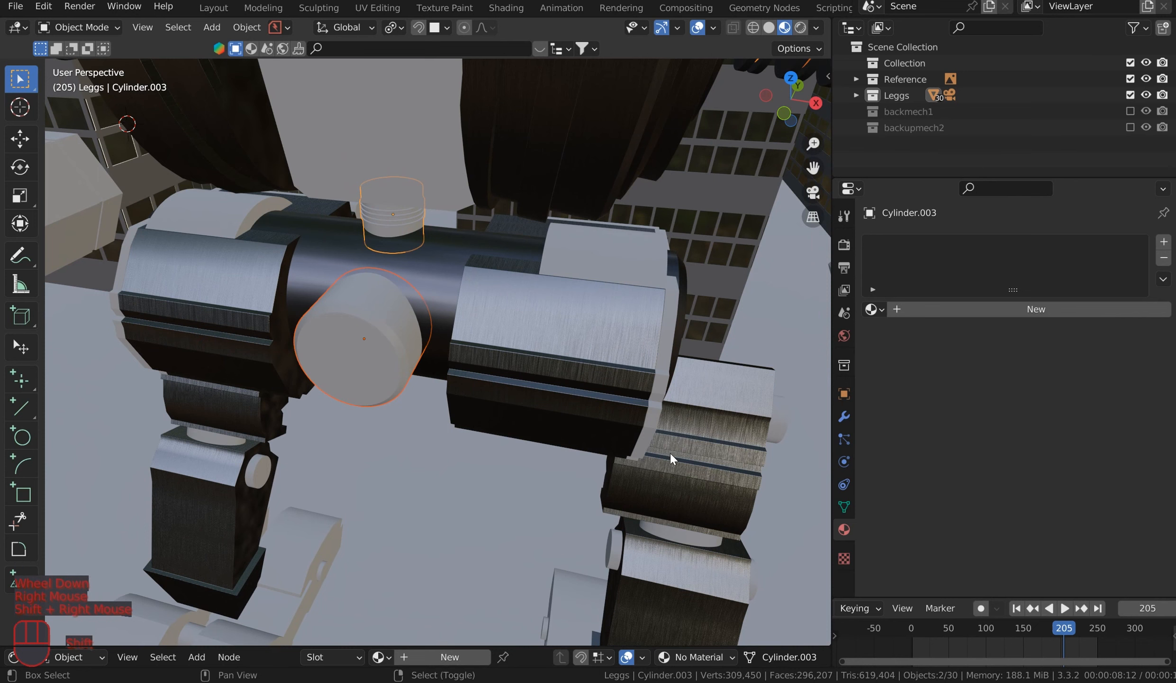
middle_click_drag(774, 459, 727, 479)
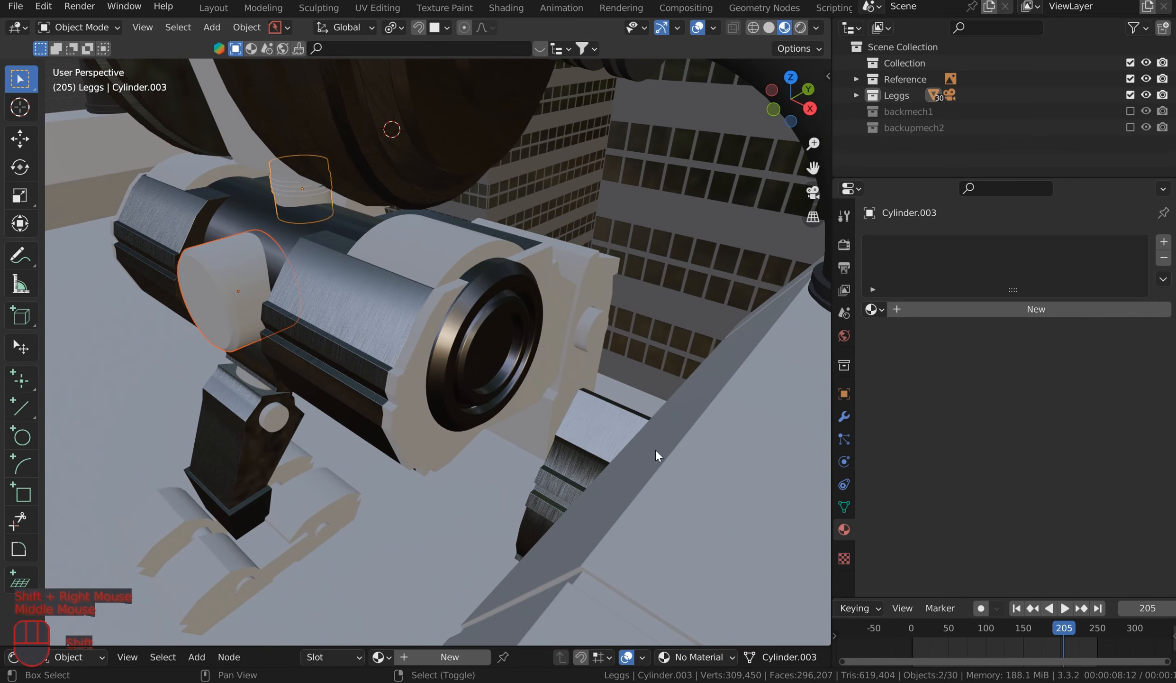
Step: Add the untextured cylindrical joint pins and connectors of both legs to the selection
middle_click_drag(656, 450, 579, 401)
right_click(519, 355, "shift")
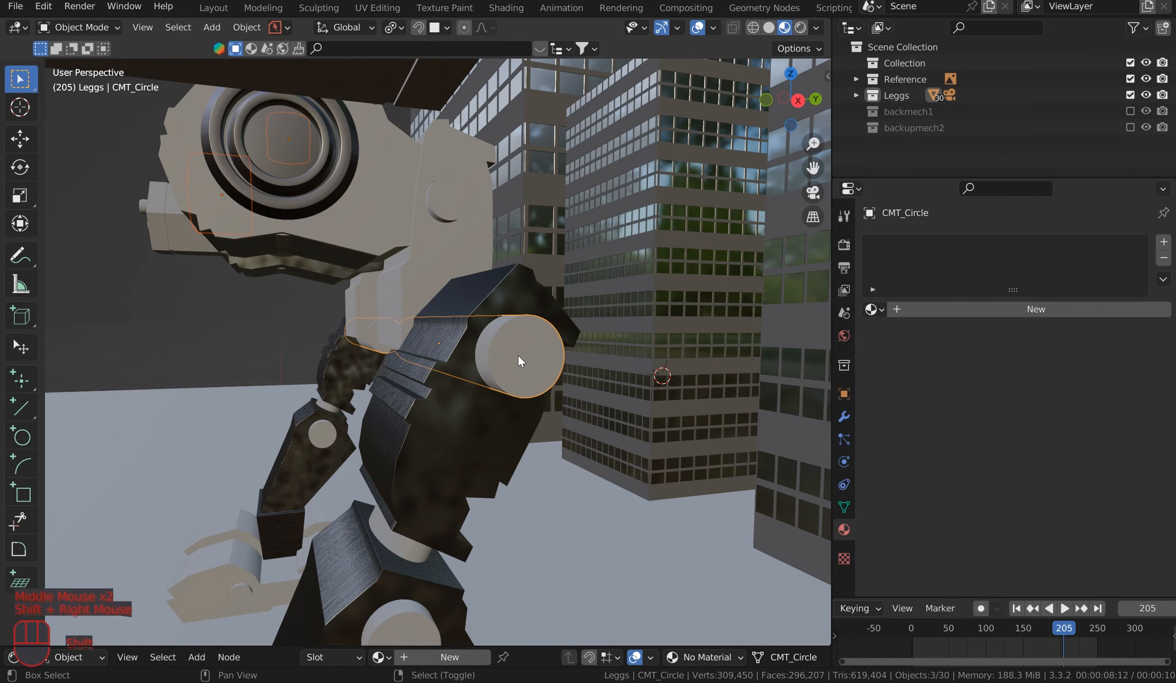
right_click(402, 547, "shift")
right_click(410, 626, "shift")
scroll(299, 524, "down", 2)
middle_click_drag(299, 525, 286, 425)
right_click(286, 424, "shift")
right_click(300, 435, "shift")
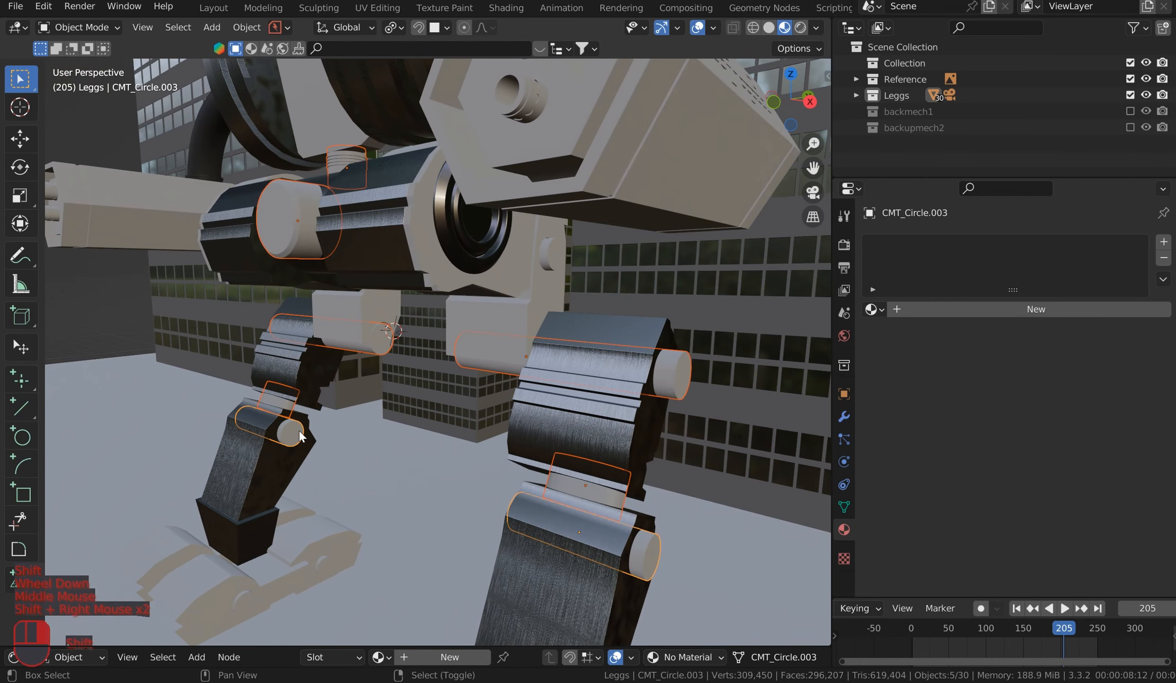
Step: Add the cylinder between the two body halves to the selection and link its materials to the selected joint parts
middle_click_drag(352, 406, 431, 421)
scroll(431, 421, "down", 3)
middle_click_drag(420, 311, 445, 234)
right_click(446, 234, "shift")
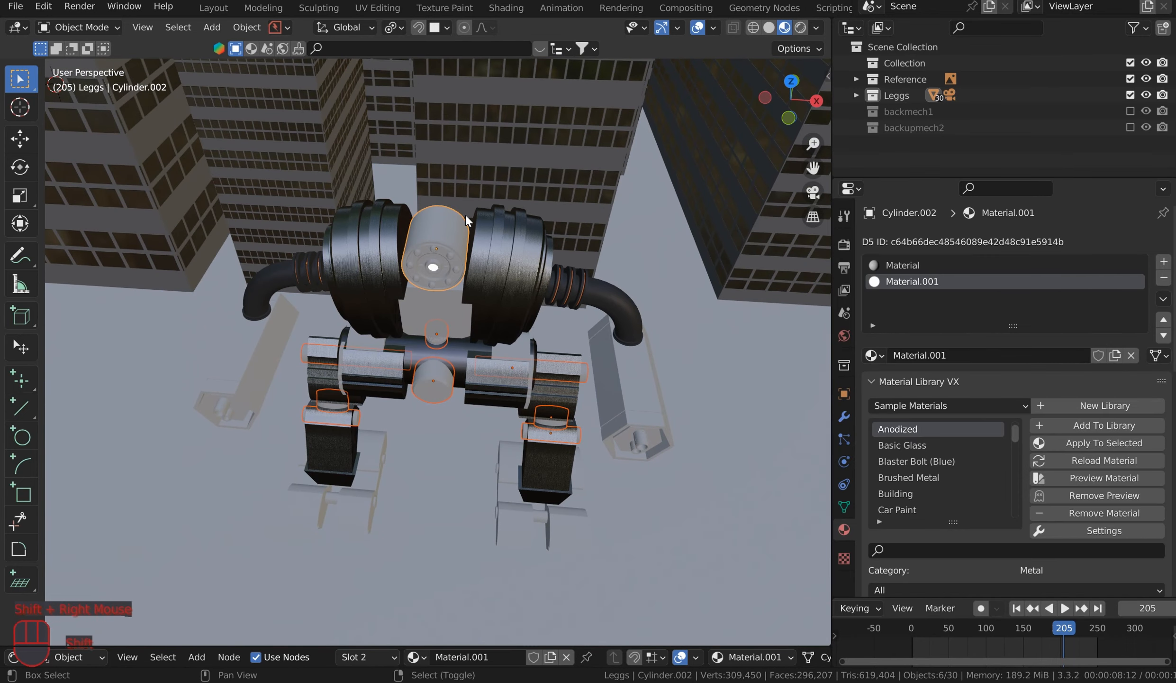
key("ctrl+l")
left_click(502, 306)
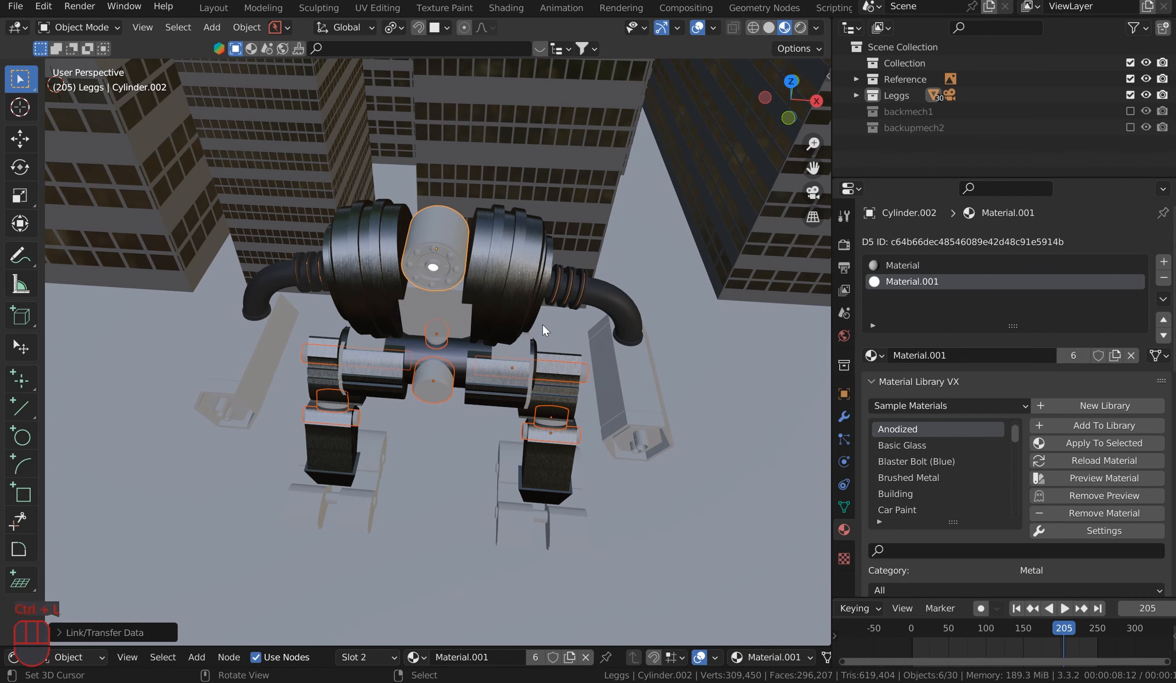
Step: Make the dark hip cylinder the active object and link its Anodized material to all the selected parts
middle_click_drag(622, 346, 513, 329)
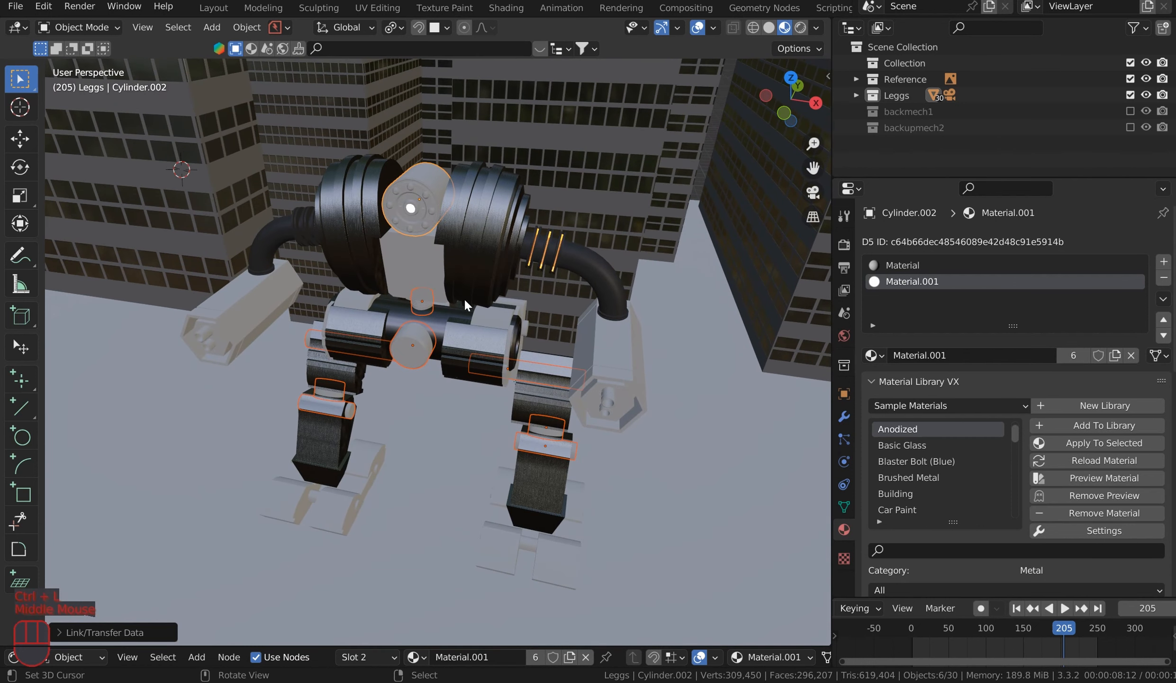
right_click(440, 316, "shift")
key("ctrl+l")
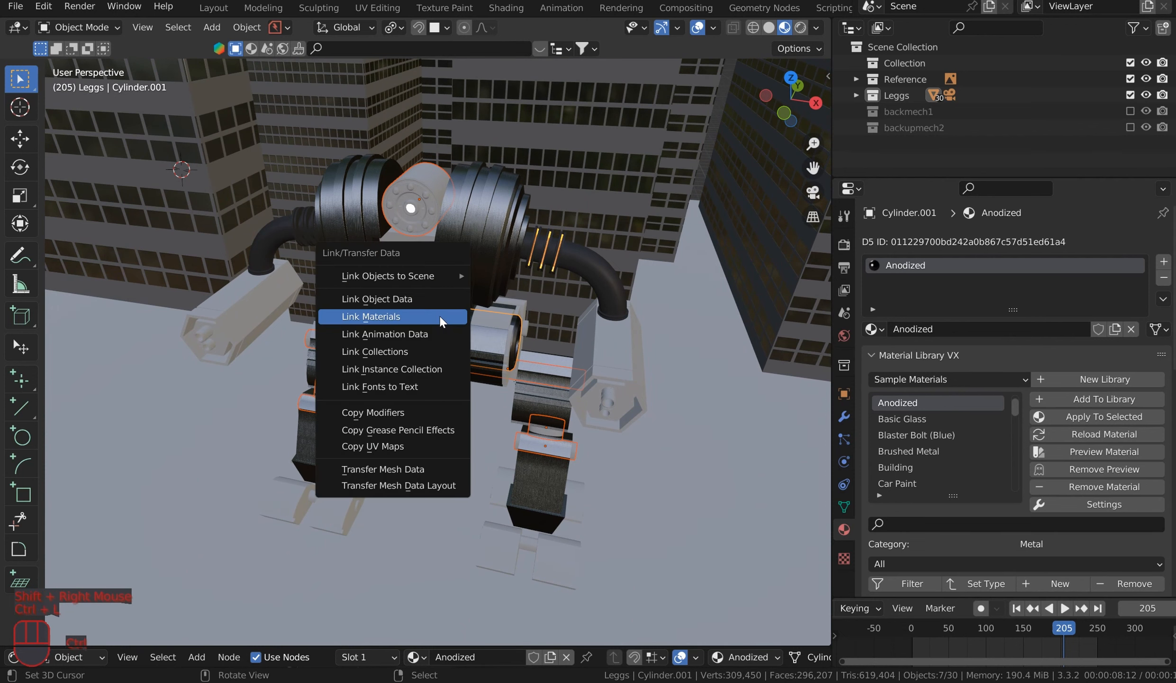
left_click(439, 314)
scroll(450, 327, "up", 3)
middle_click_drag(450, 327, 399, 315)
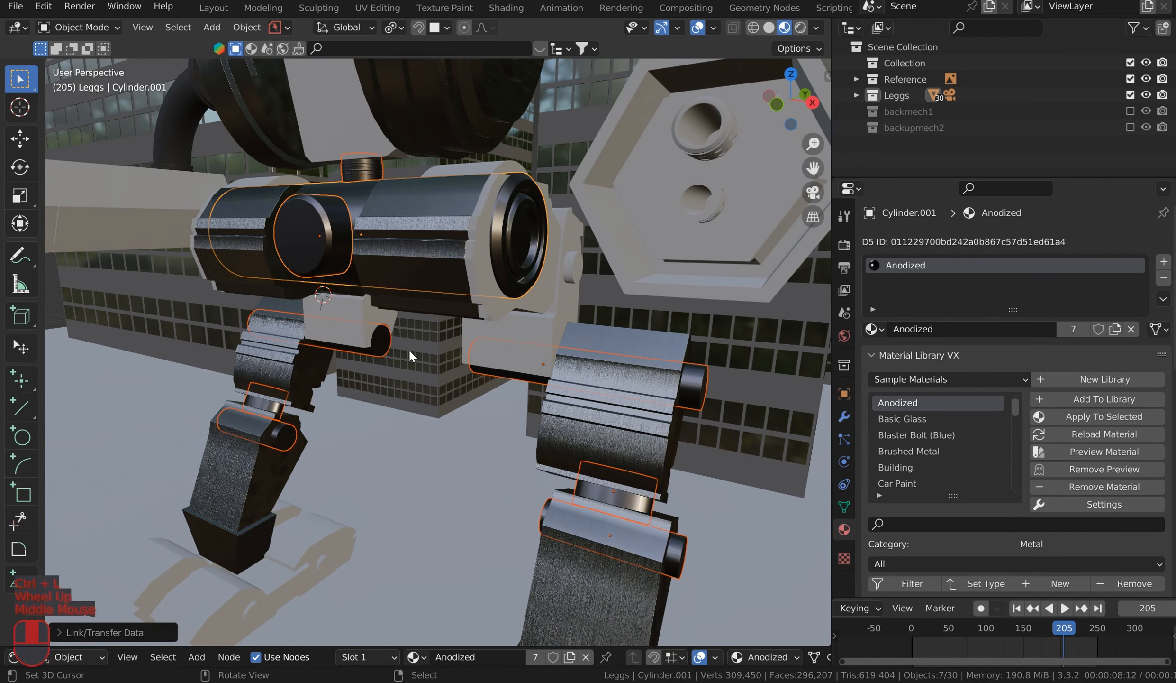
Step: Reselect the hip cylinder alone, enlarge the shader editor, and move the Anodized ColorRamp's white stop to position 0.444
right_click(401, 320)
right_click(520, 254)
right_click(341, 230)
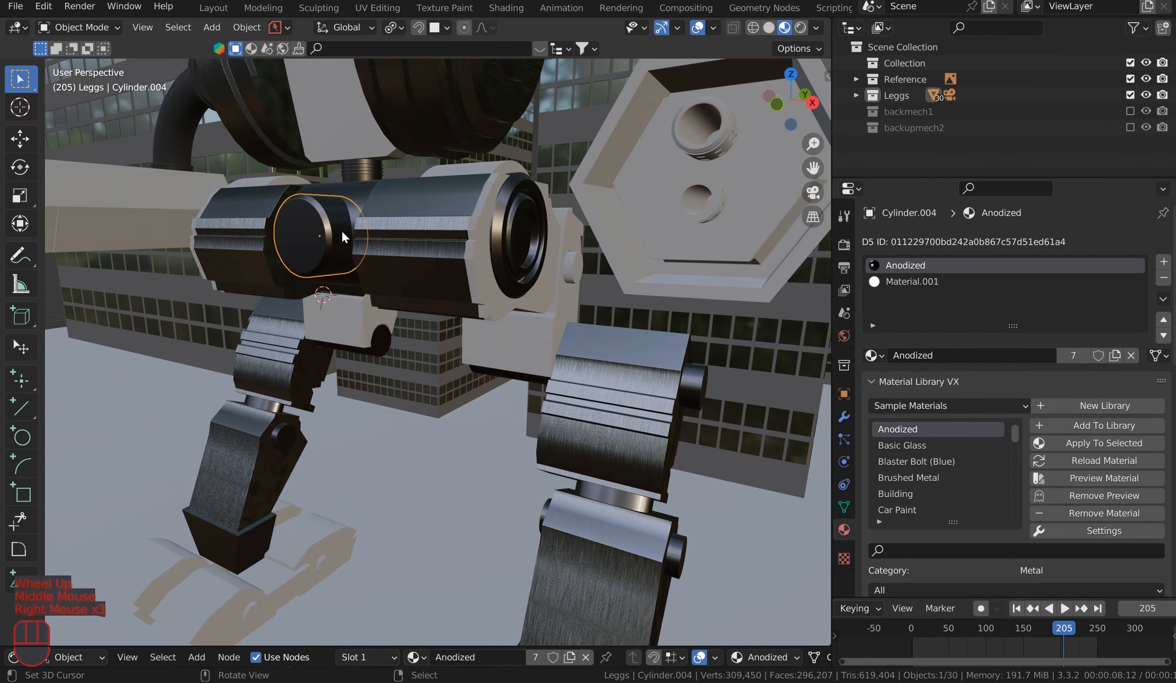
right_click(505, 207)
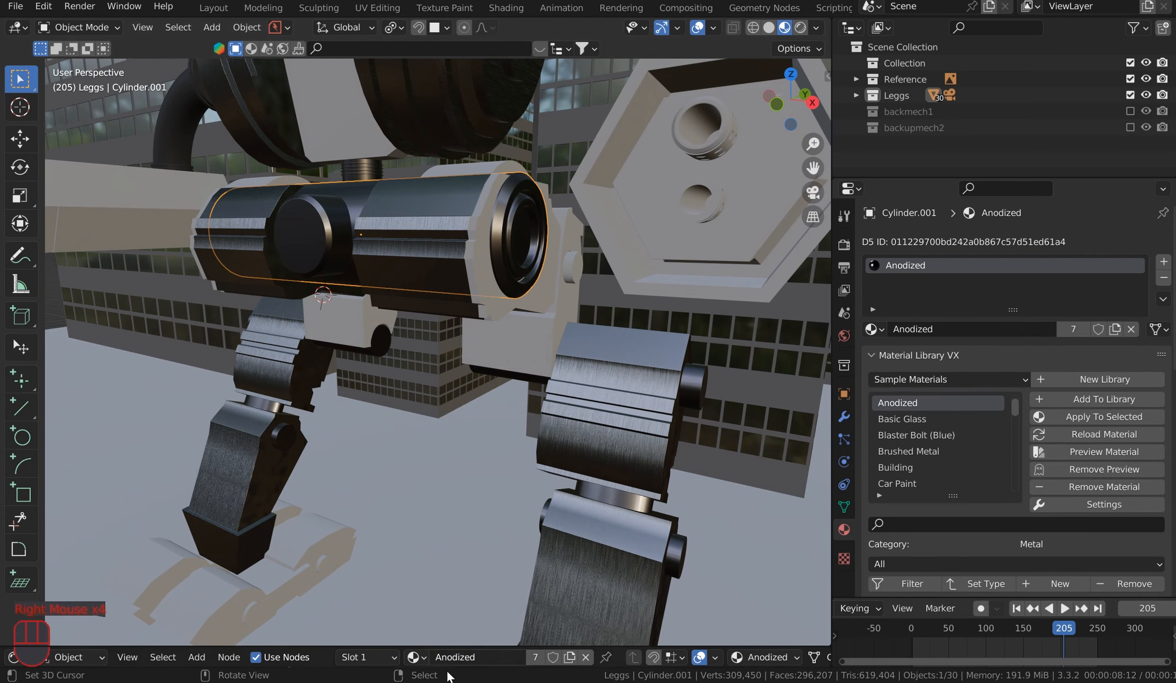
left_click_drag(451, 643, 464, 391)
middle_click_drag(362, 538, 509, 527)
scroll(506, 526, "up", 5)
left_click_drag(261, 611, 323, 617)
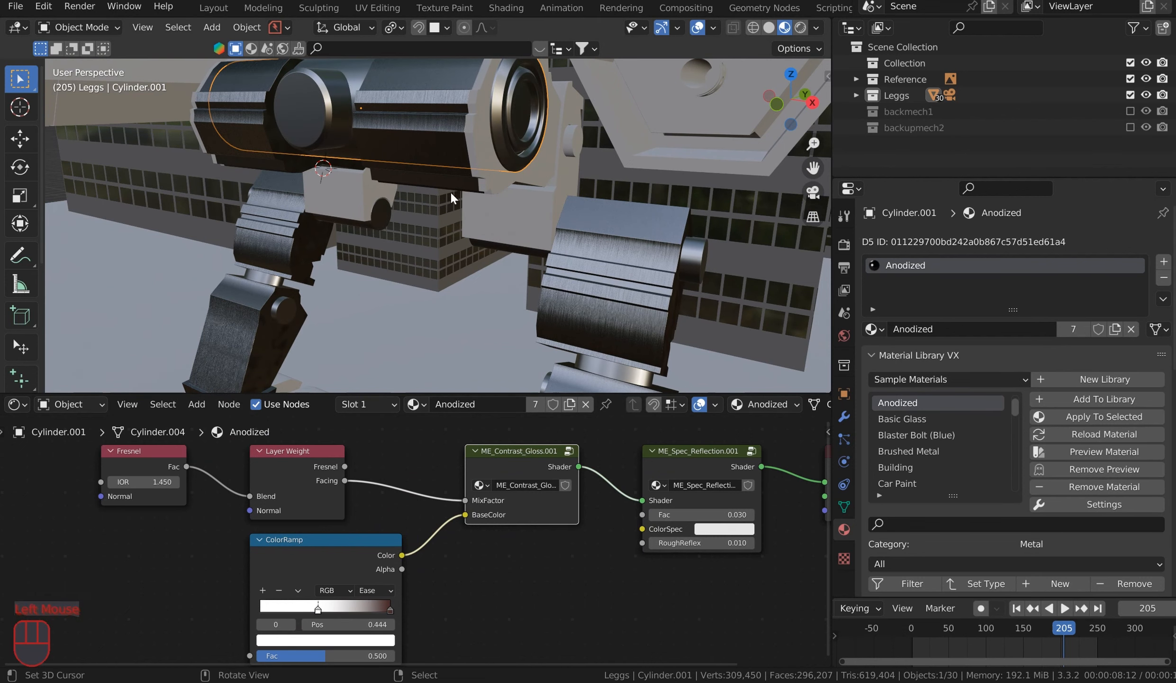
Step: Link the Brushed Metal material from the large round body shell to the unshaded hip plates and feet
middle_click_drag(474, 197, 591, 233)
mouse_move(383, 217)
middle_mouse_down()
mouse_move(412, 212)
mouse_move(272, 191)
mouse_move(235, 212)
mouse_move(389, 176)
mouse_move(330, 182)
mouse_move(385, 135)
mouse_move(353, 144)
middle_mouse_up()
scroll(384, 135, "down", 1)
scroll(385, 135, "down", 1, "shift")
right_click(351, 141)
middle_click_drag(428, 197, 445, 108, "shift")
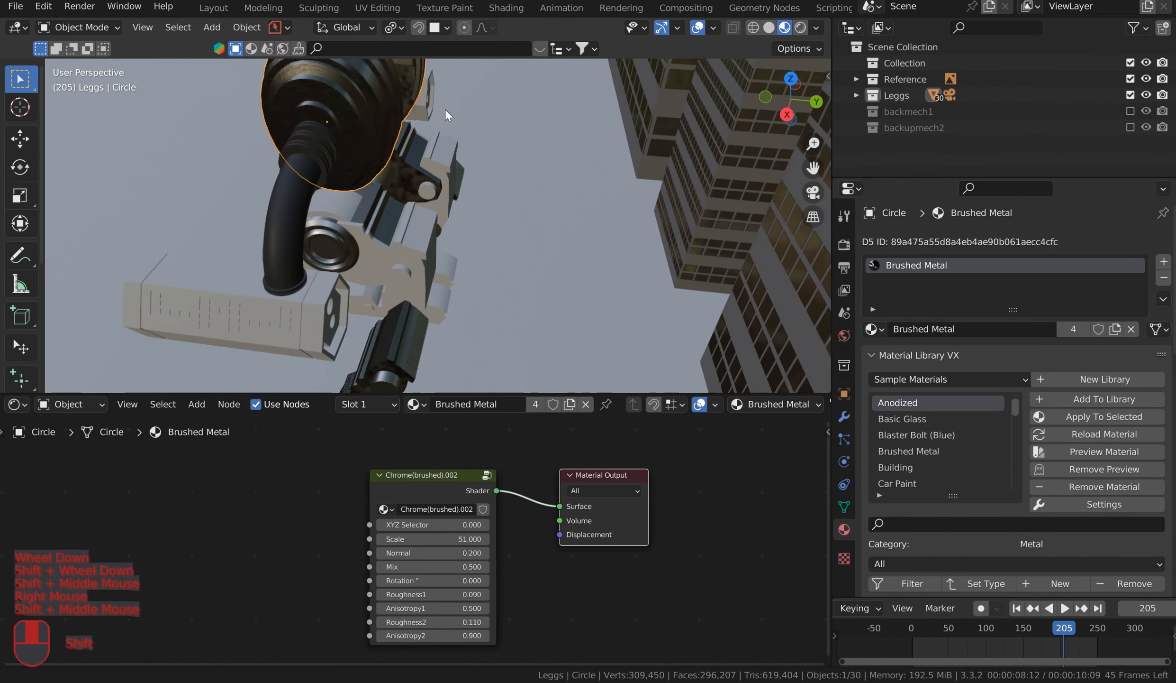
right_click(425, 189)
right_click(379, 185, "shift")
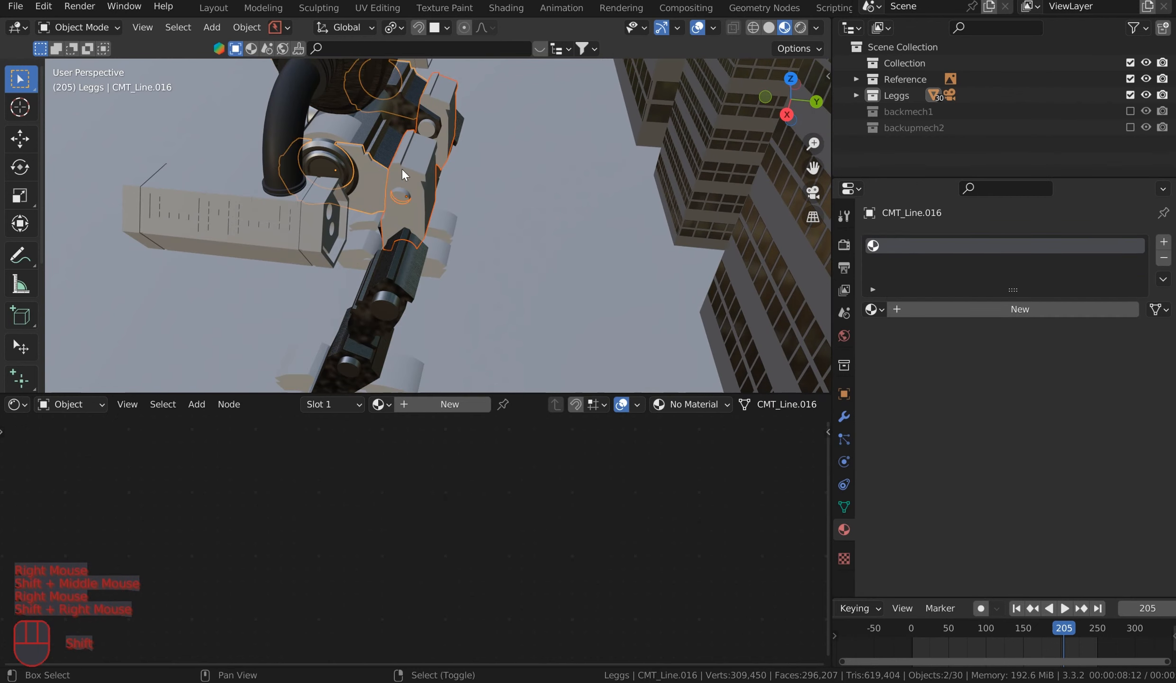
middle_click_drag(402, 169, 466, 322)
right_click(467, 322, "shift")
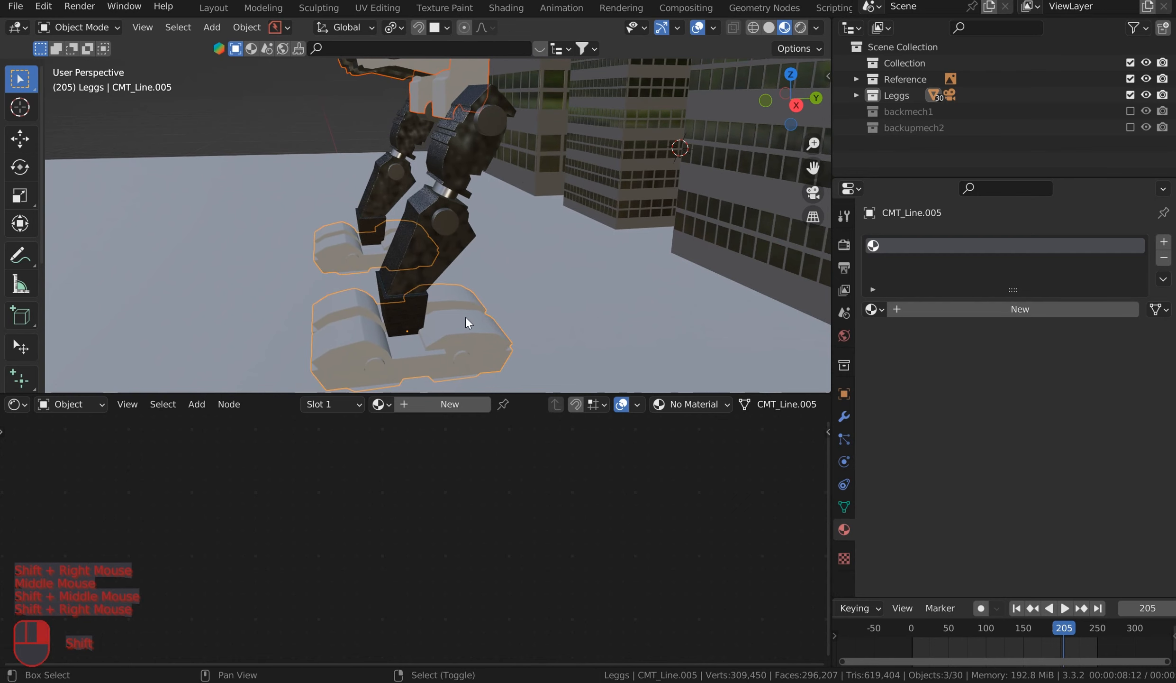
middle_click_drag(547, 221, 601, 350, "shift")
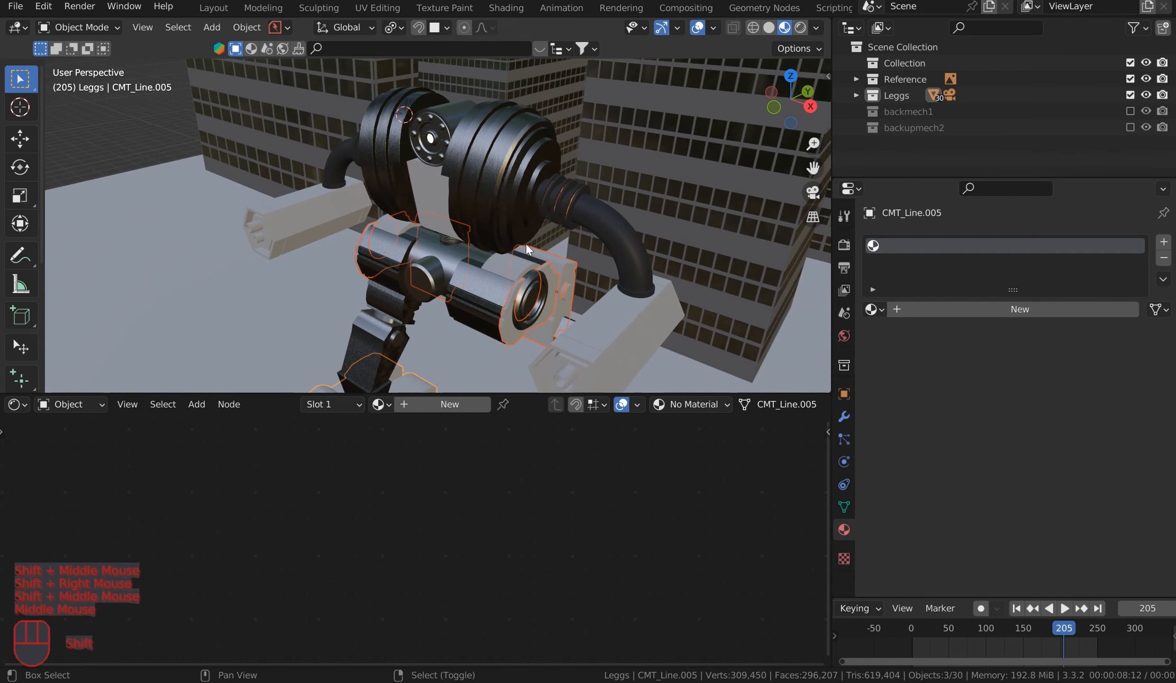
right_click(504, 168, "shift")
key("ctrl+l")
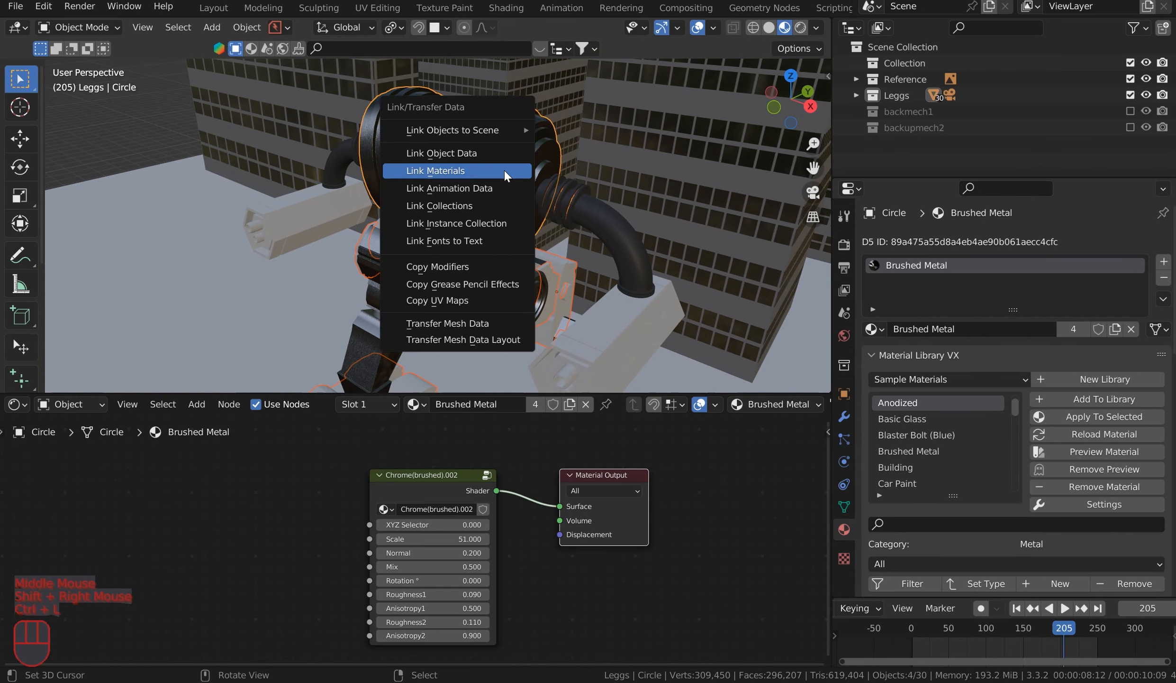
left_click(505, 170)
Step: Link the Anodized material from the central hip cylinder to the unshaded curved cover pieces around it
right_click(611, 228)
middle_click_drag(621, 235, 519, 142)
scroll(604, 241, "up", 3)
right_click(440, 142, "shift")
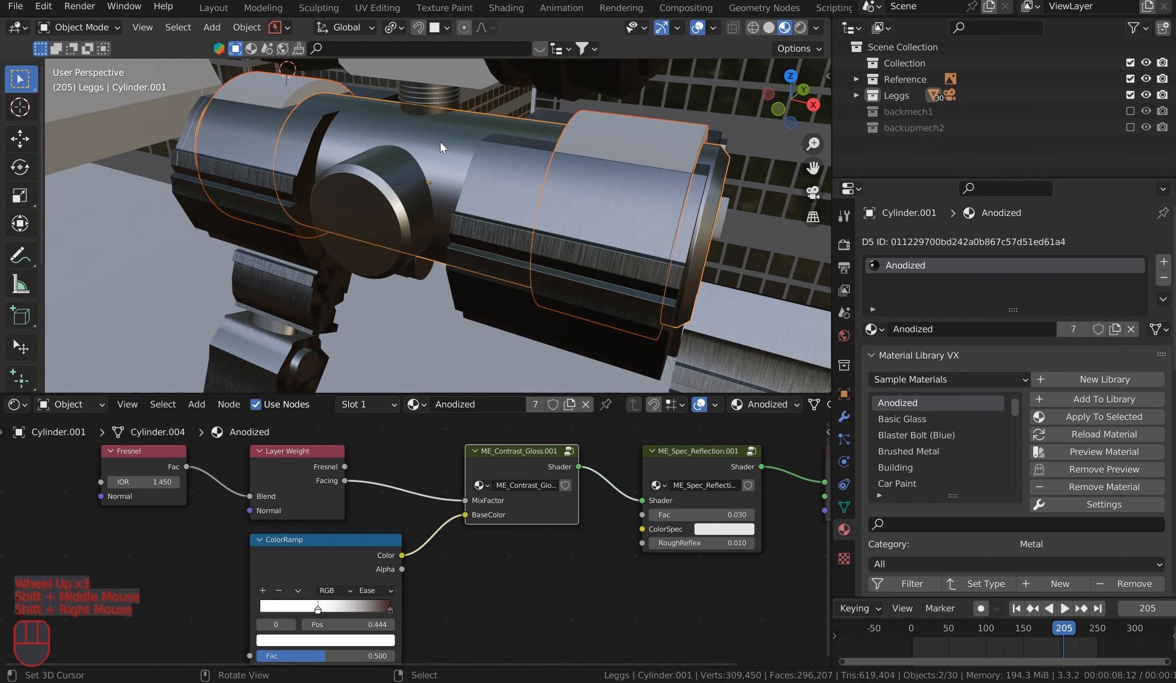
key("ctrl+l")
left_click(441, 141)
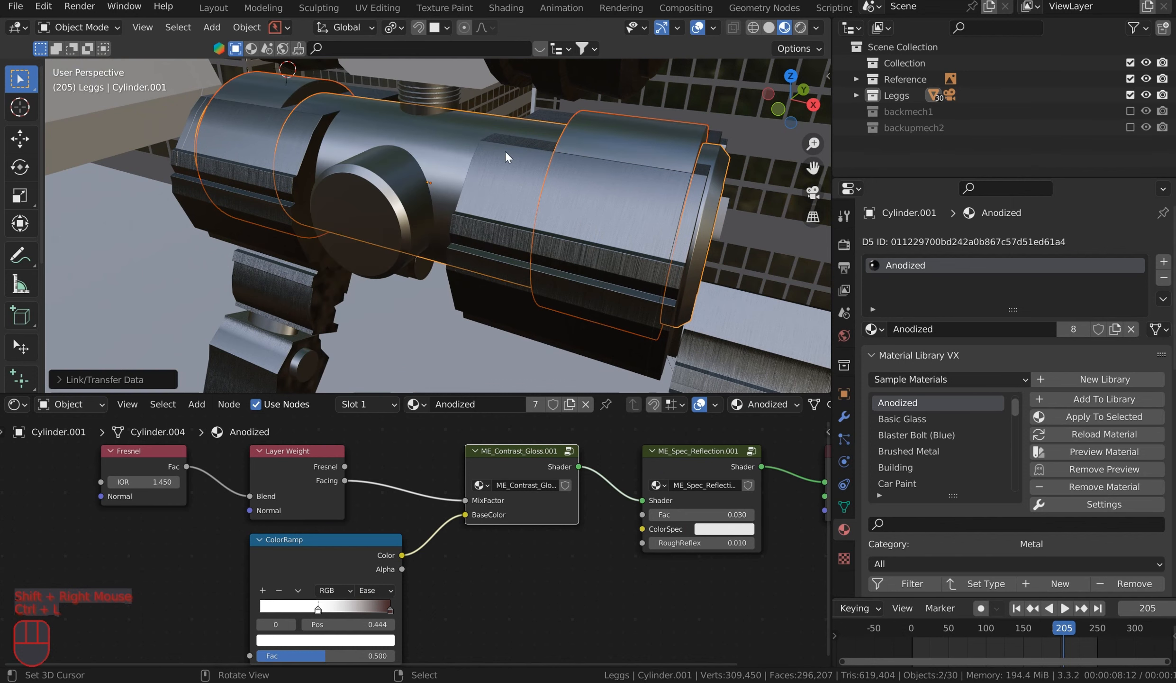
Step: Select the arm gun housing, isolate it in local view and enlarge the 3D viewport over the shader editor
middle_click_drag(505, 149, 722, 87)
right_click(722, 87)
middle_click_drag(671, 138, 654, 116)
scroll(654, 129, "down", 2)
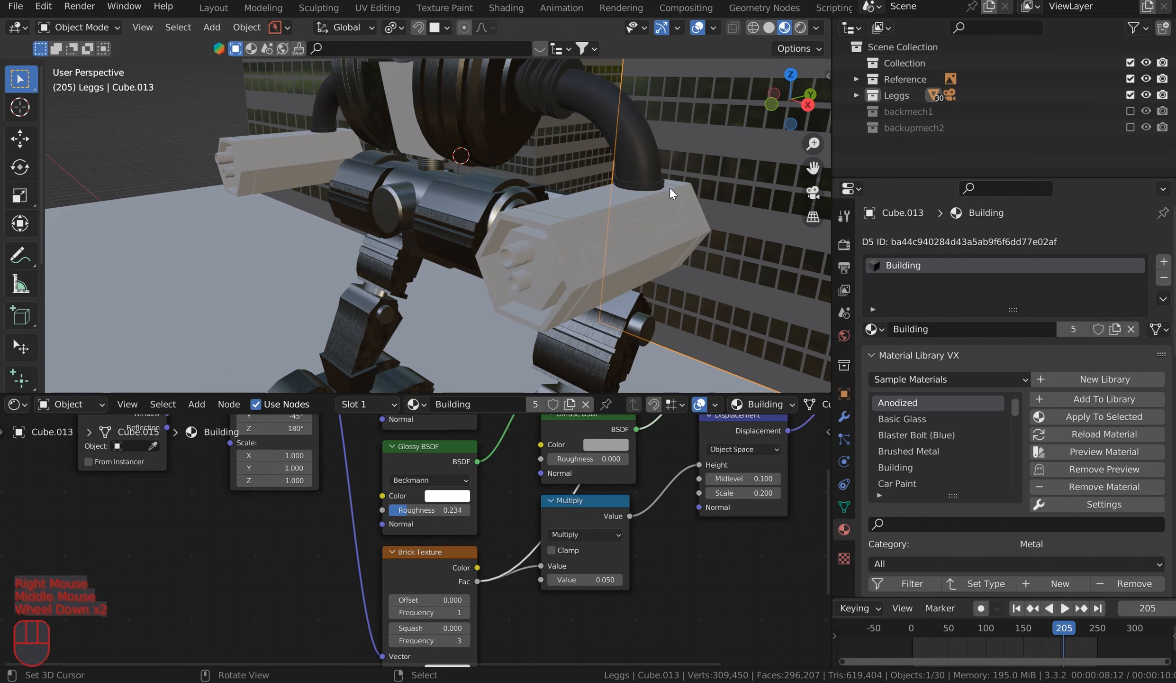
right_click(671, 189)
mouse_move(615, 197)
middle_mouse_down()
mouse_move(660, 204)
mouse_move(623, 202)
mouse_move(628, 214)
mouse_move(583, 199)
mouse_move(617, 212)
middle_mouse_up()
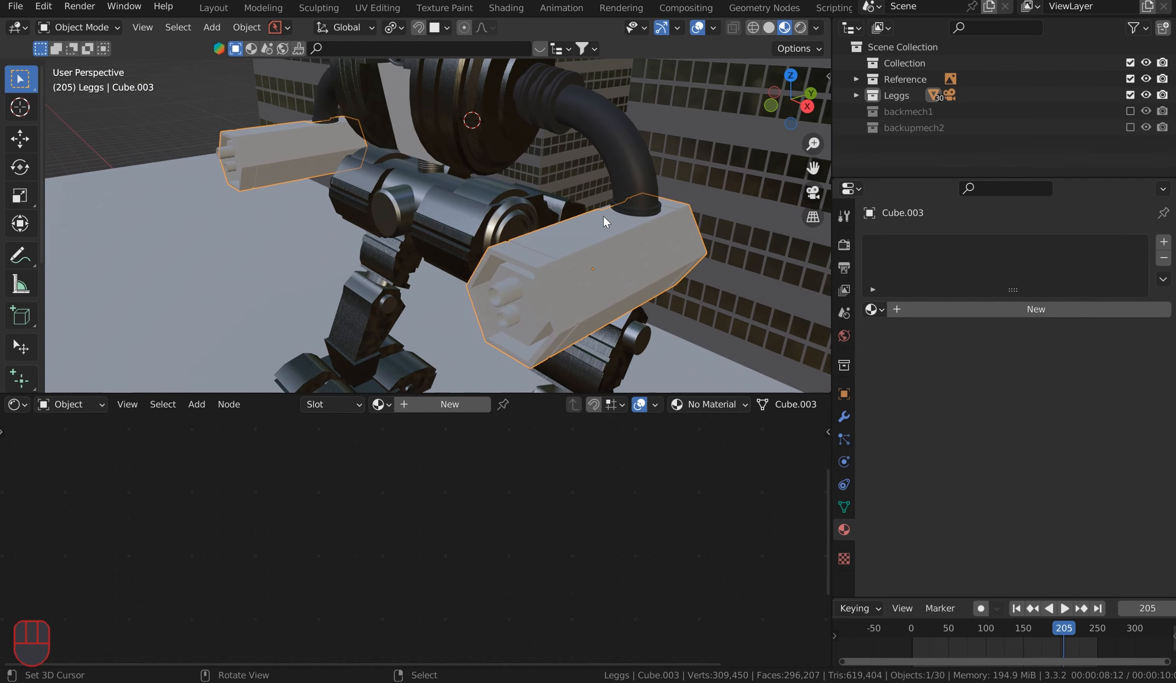
key("KP_Divide")
left_click_drag(525, 394, 521, 645)
scroll(480, 386, "up", 3)
middle_click_drag(486, 376, 298, 329)
middle_click_drag(462, 322, 393, 331)
scroll(493, 281, "up", 2)
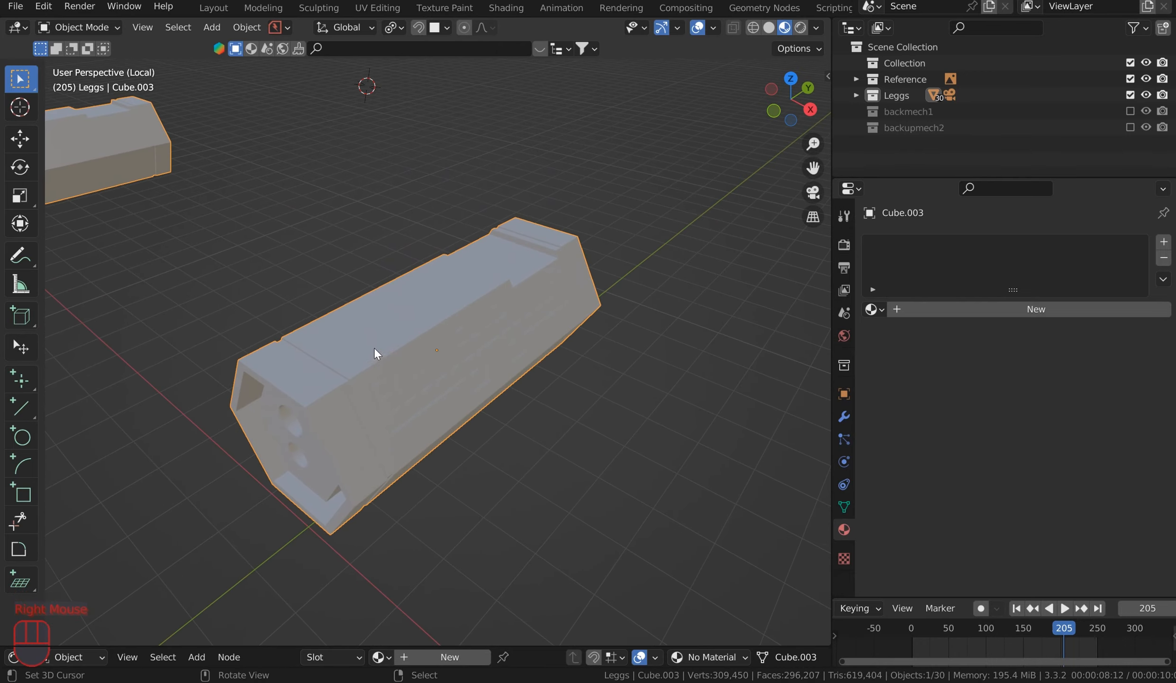
Step: Duplicate the gun housing's flat top and inner upper side faces in place and separate them into their own object
key("Tab")
middle_click_drag(401, 309, 569, 284)
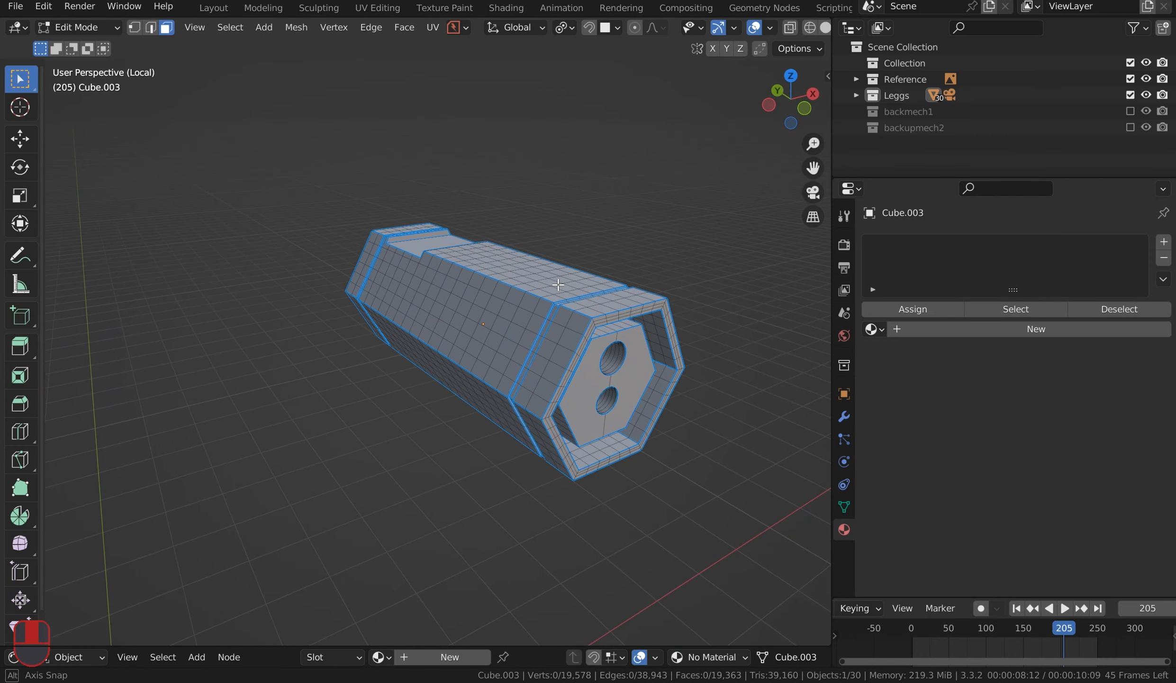
middle_click_drag(758, 324, 601, 260)
scroll(467, 290, "up", 2)
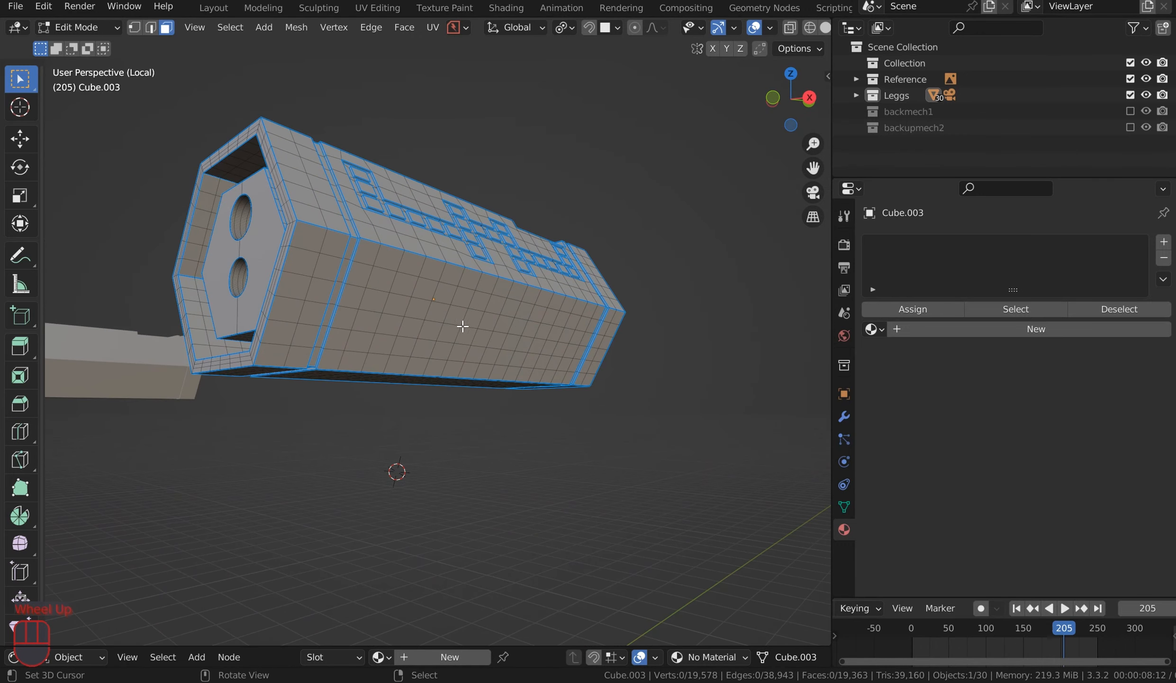
left_click_drag(473, 328, 481, 314, "shift")
middle_click_drag(481, 314, 557, 370)
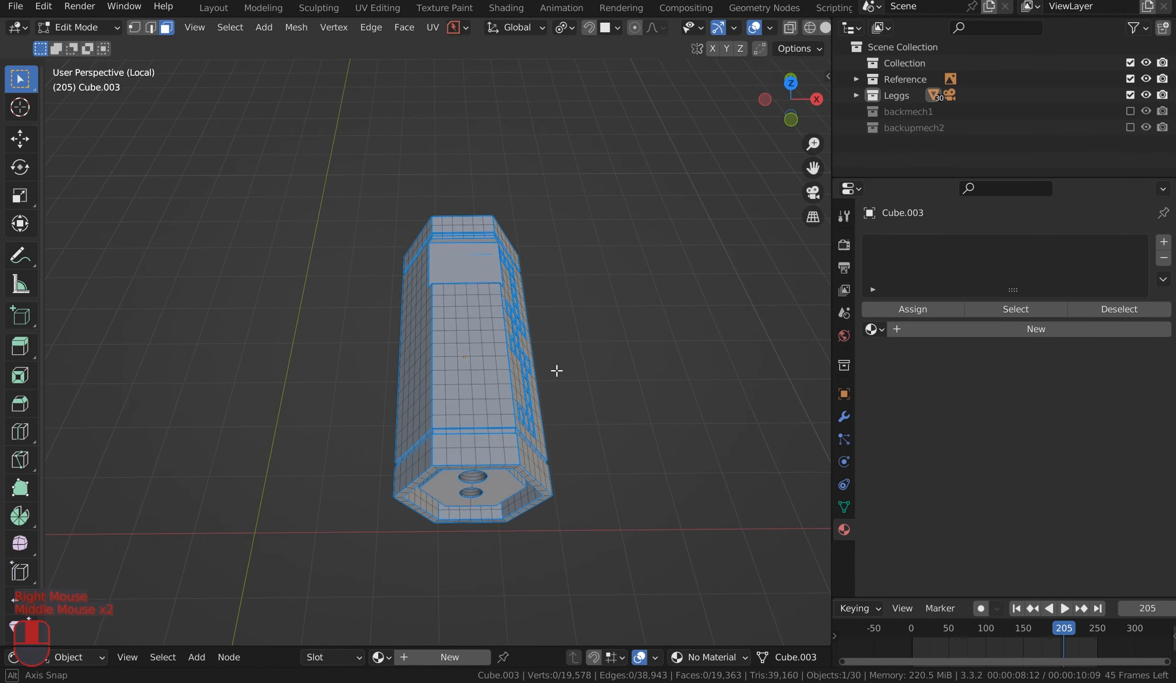
right_click(558, 375)
key("KP_7")
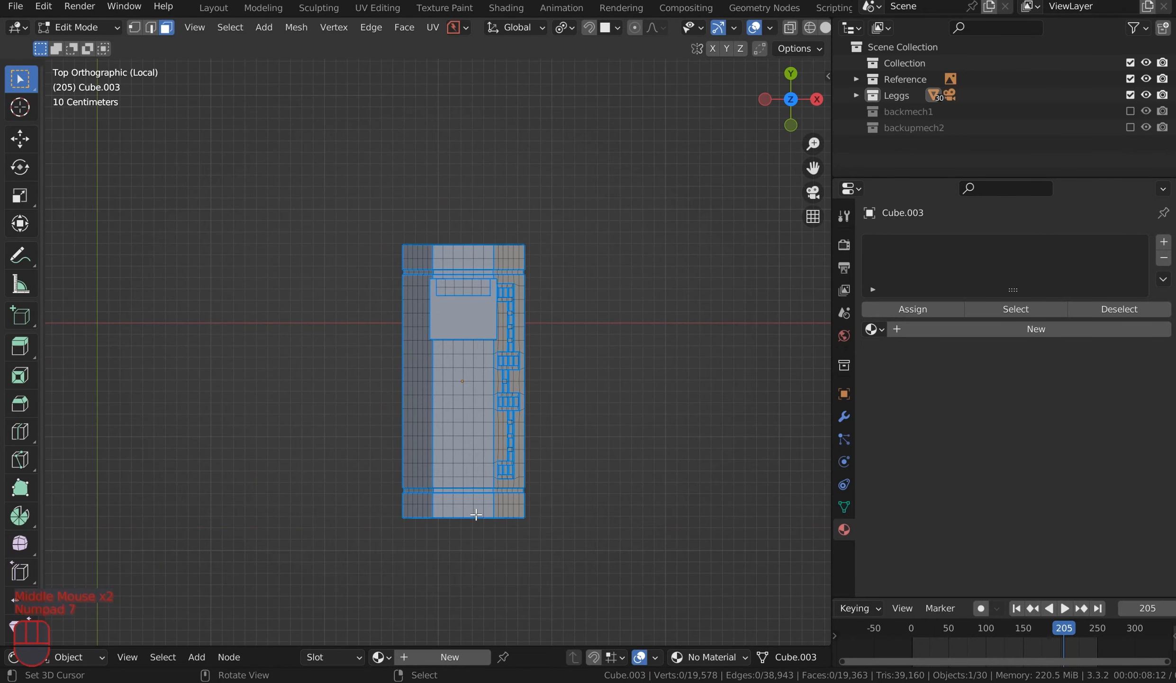
left_click_drag(485, 540, 374, 178, "shift")
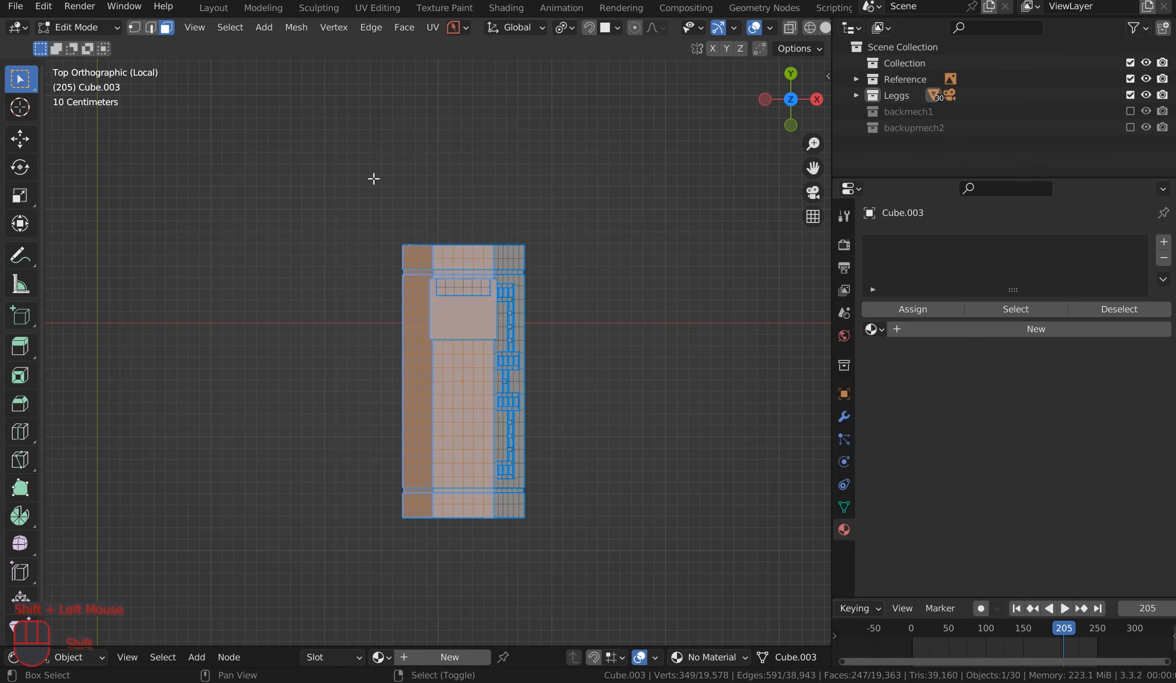
middle_click_drag(544, 308, 646, 223)
scroll(649, 244, "up", 4)
middle_click_drag(654, 265, 580, 335, "shift")
scroll(580, 334, "down", 1)
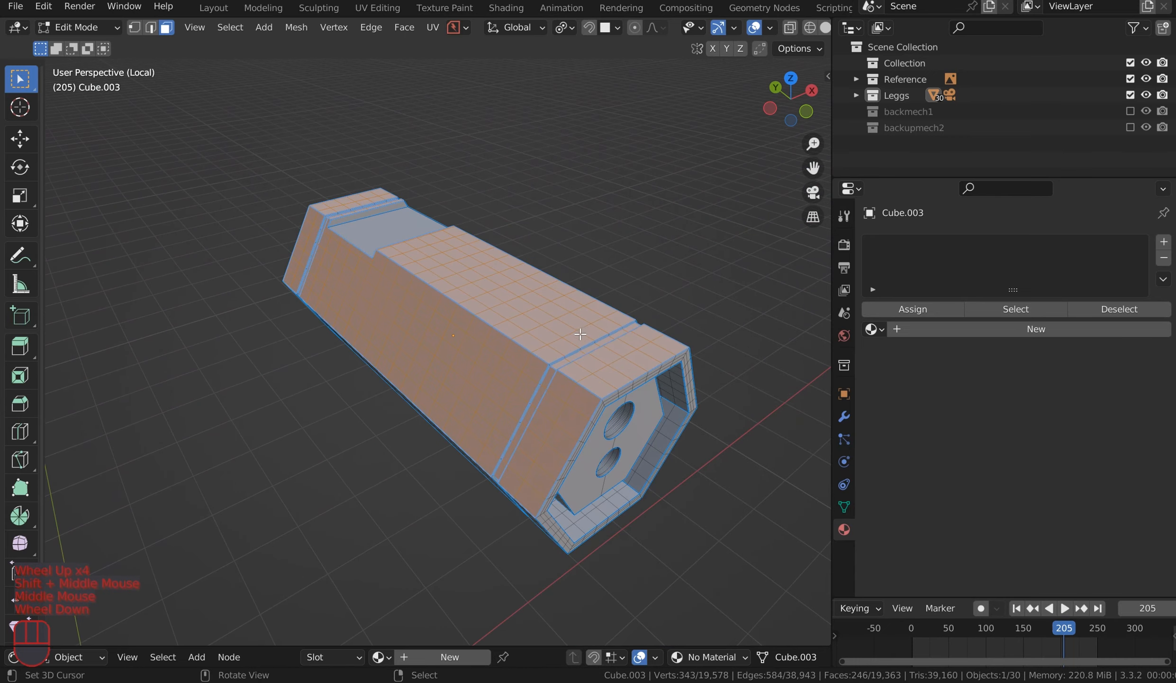
key("shift+d")
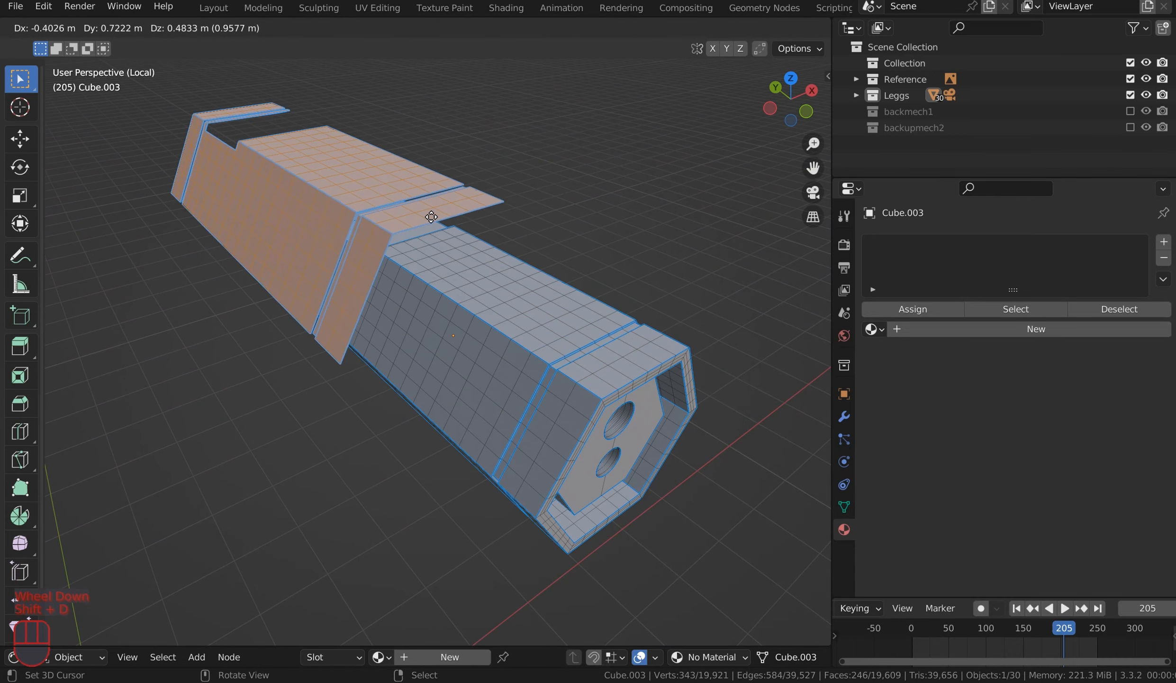
right_click(431, 217)
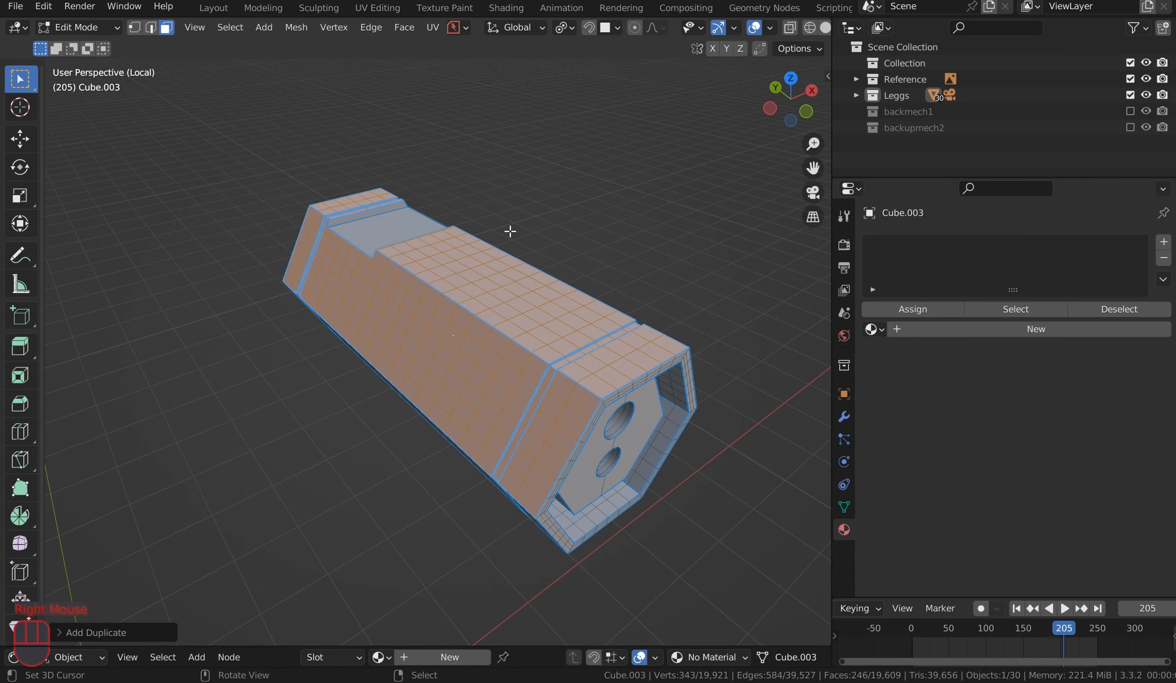
key("q")
left_click(481, 185)
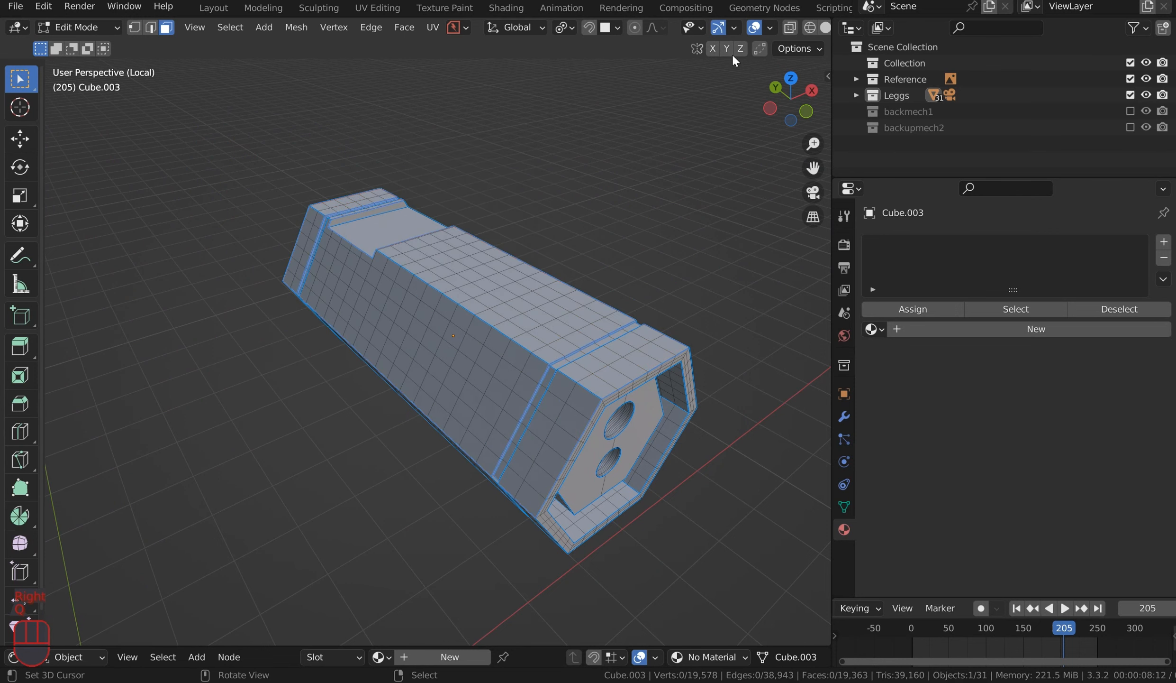
Step: Switch the viewport to solid shading, leave local view and return the gun housing to Object Mode
left_click(825, 27)
scroll(722, 163, "down", 1)
mouse_move(723, 163)
middle_mouse_down()
mouse_move(607, 252)
mouse_move(591, 290)
middle_mouse_up()
scroll(591, 291, "up", 1)
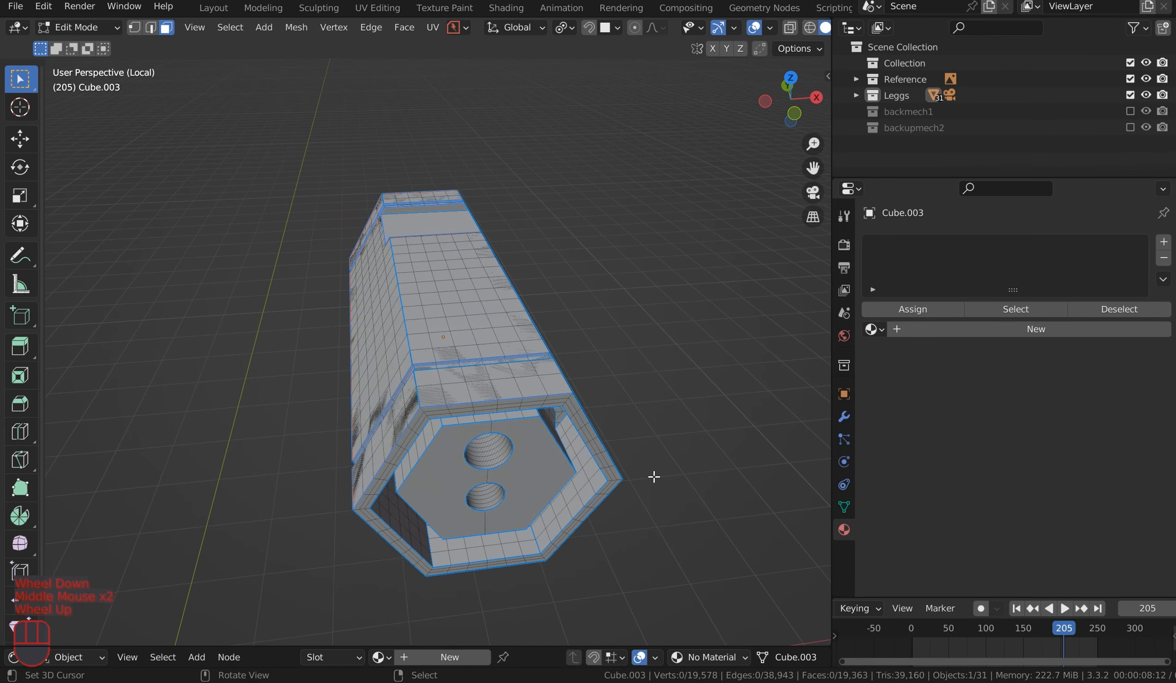
key("a")
key("KP_Divide")
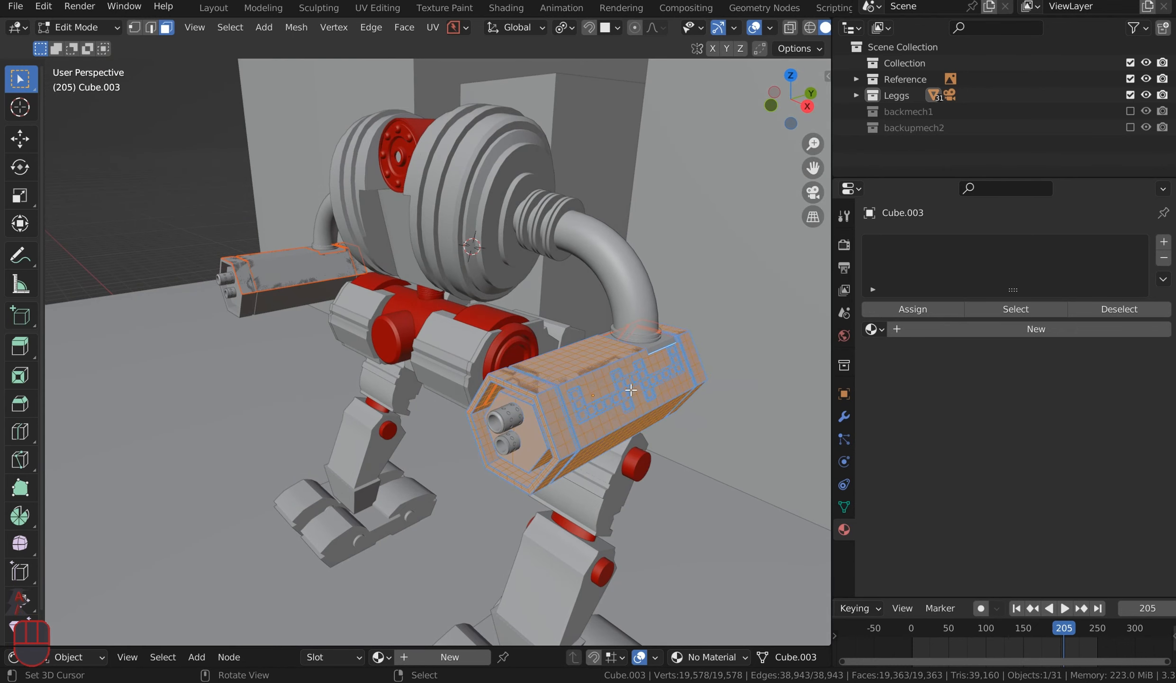
right_click(604, 349)
key("Tab")
Step: Select the separated cover panel on the arm gun and isolate it in local view
right_click(588, 360)
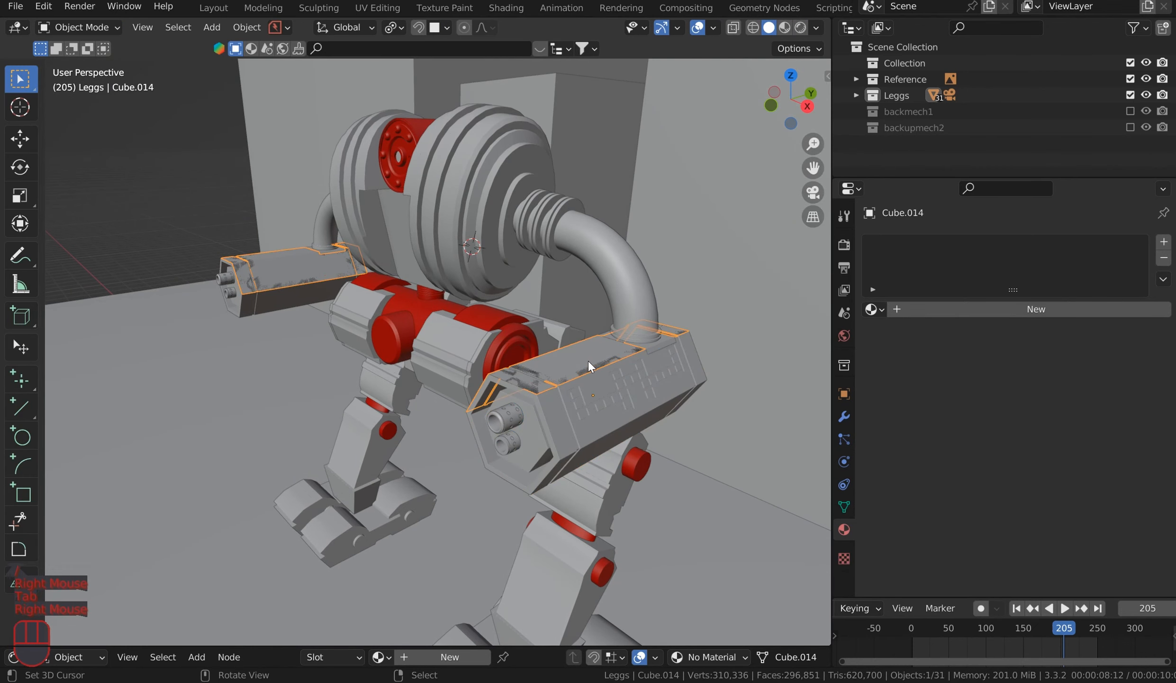
key("g")
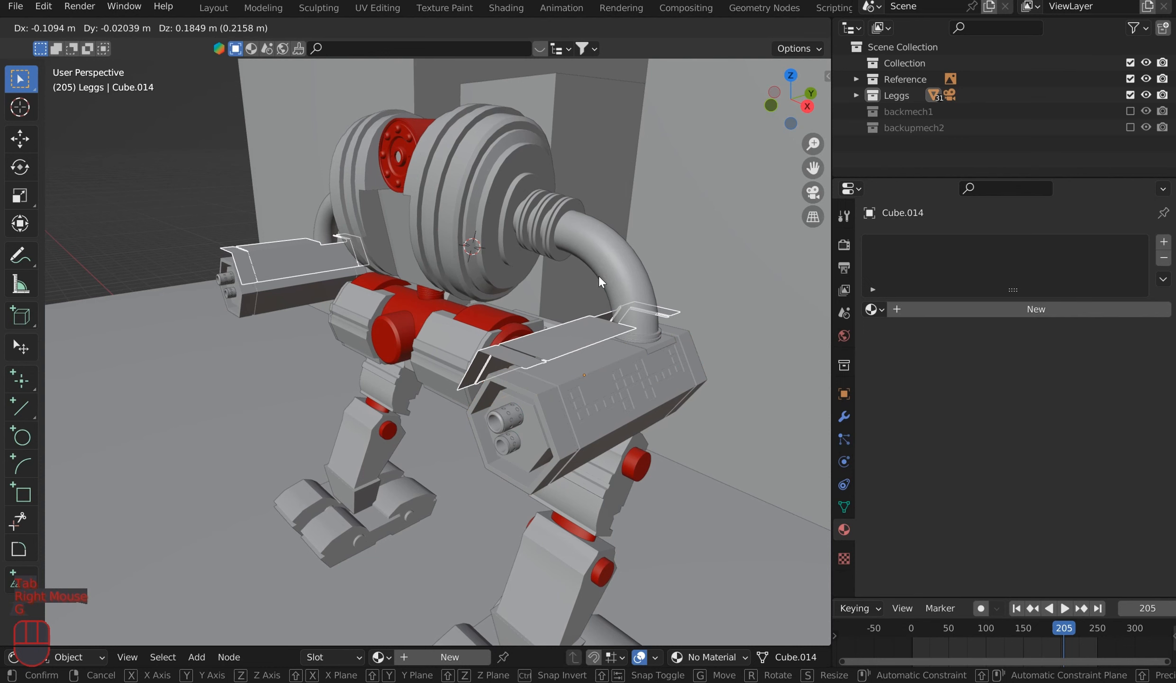
right_click(602, 268)
key("KP_Divide")
middle_click_drag(611, 266, 619, 362)
scroll(601, 320, "up", 2)
scroll(676, 332, "up", 2)
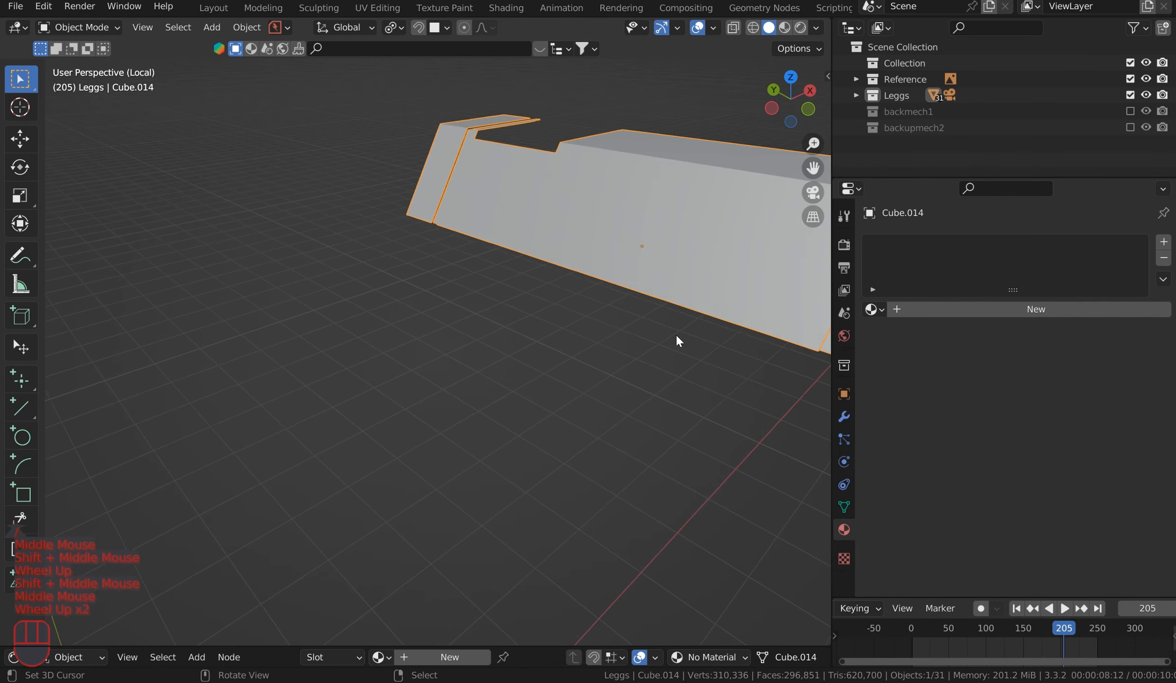
middle_click_drag(676, 333, 525, 241, "shift")
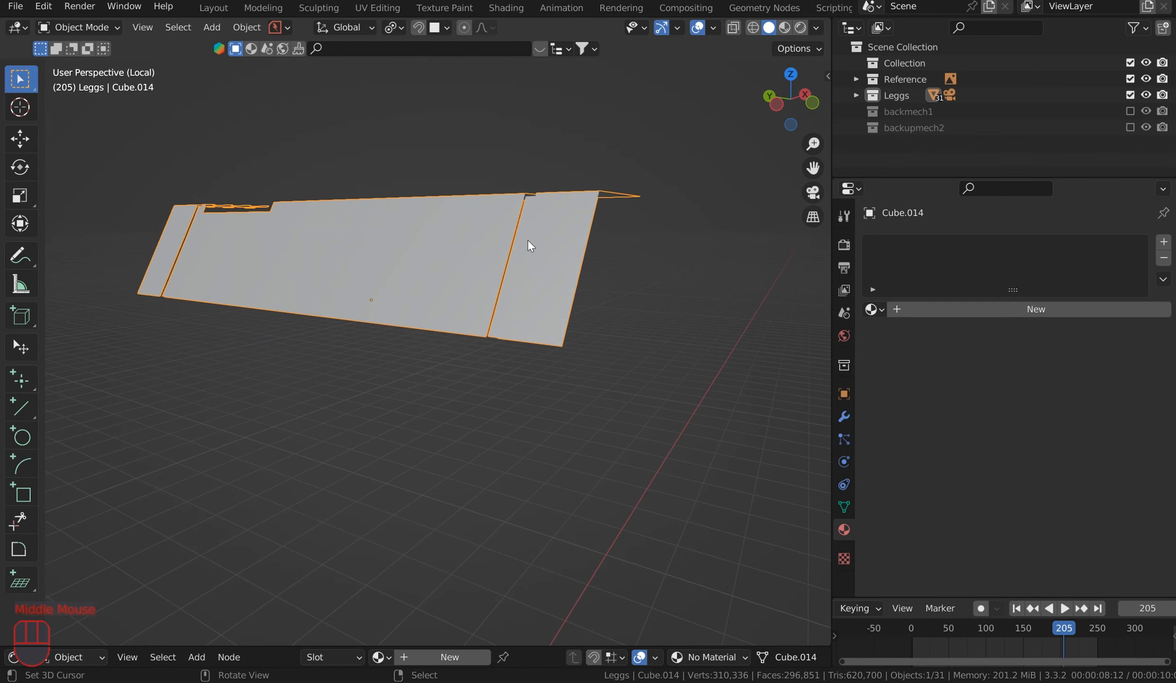
Step: Add a Solidify modifier to the cover panel and place it between the Mirror and Bevel modifiers
left_click(853, 411)
left_click(1000, 277)
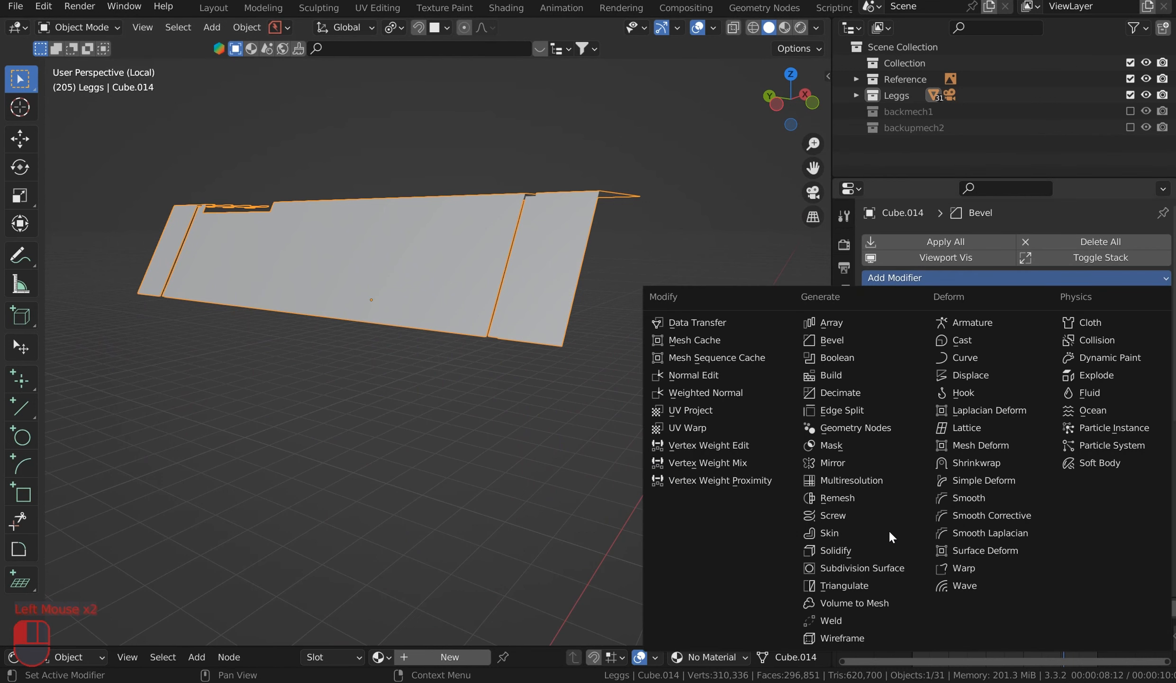
left_click(876, 554)
middle_click_drag(782, 370, 835, 350)
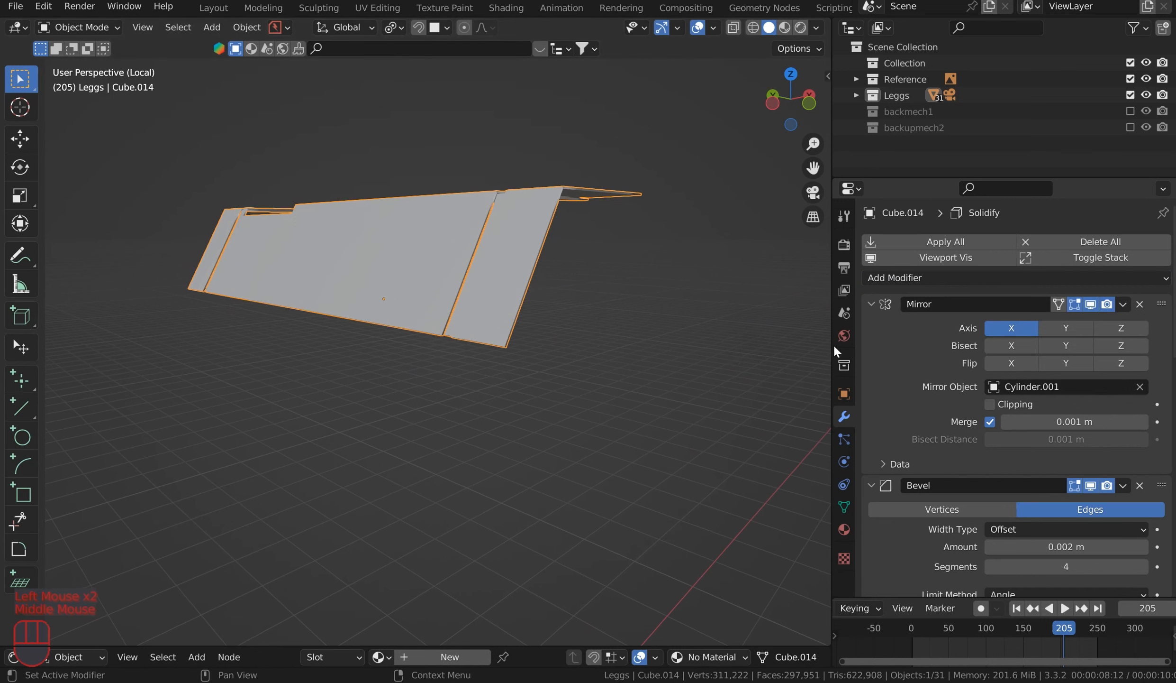
scroll(1168, 564, "down", 6)
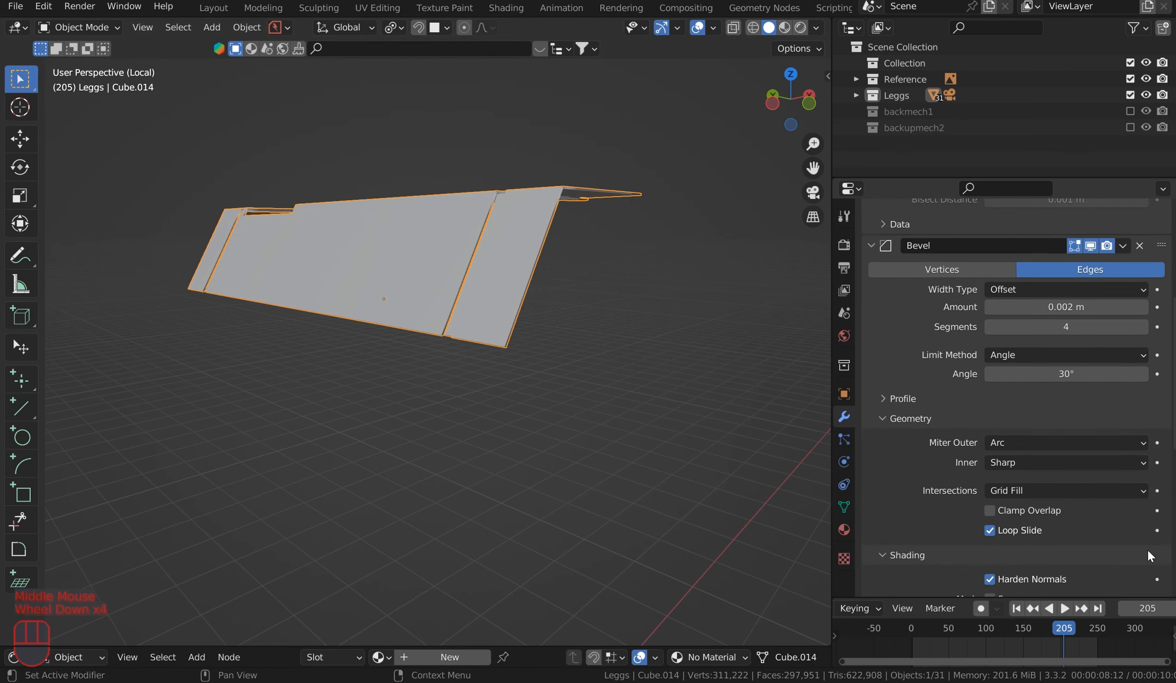
left_click(1167, 465)
left_click_drag(1168, 465, 1117, 227)
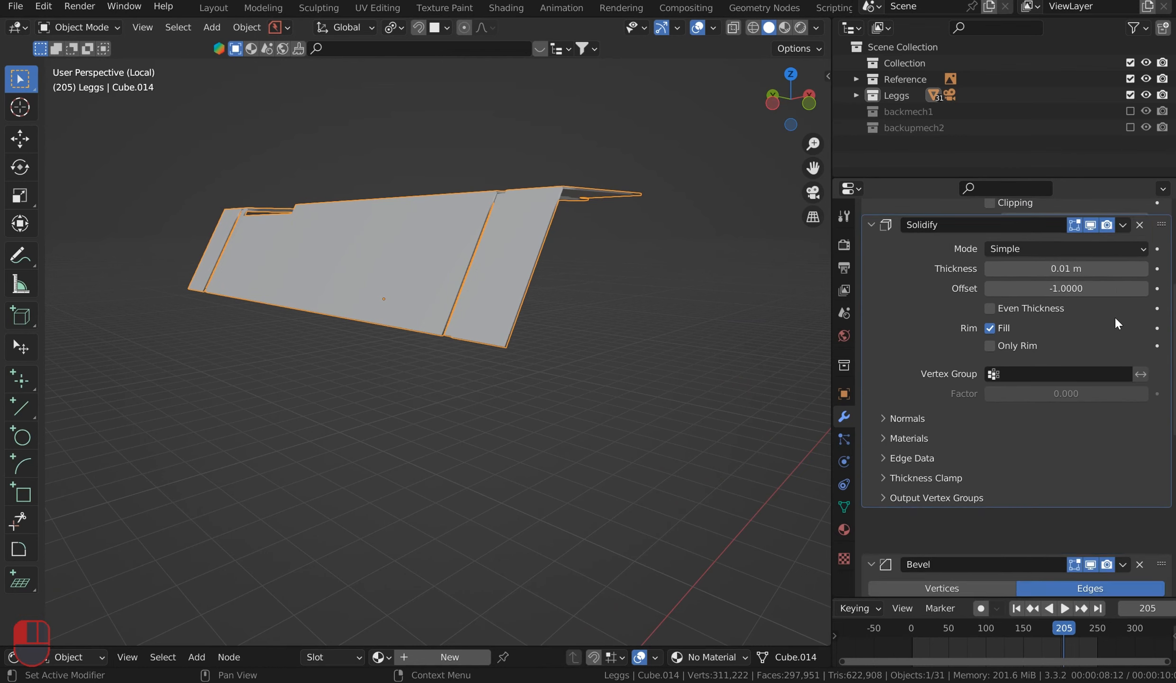
left_click(871, 283)
left_click(872, 301)
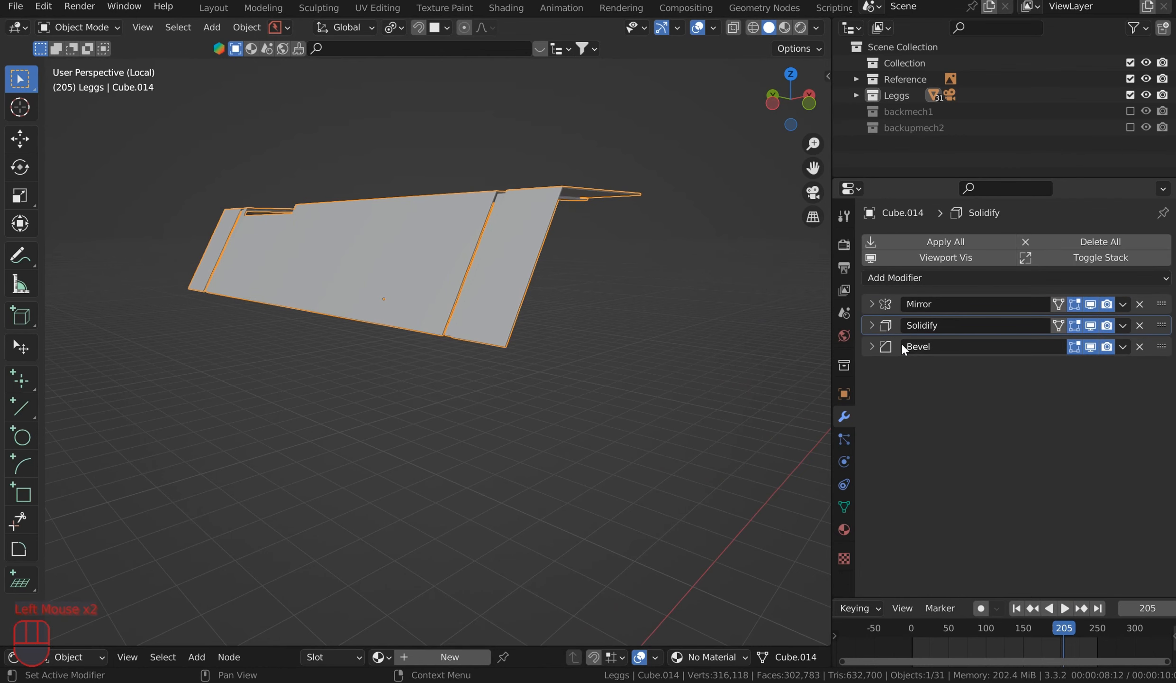
Step: Set the Solidify thickness to -0.041 m and enable Even Thickness and High Quality normals
left_click(872, 325)
left_click_drag(1066, 368, 1032, 369, "shift")
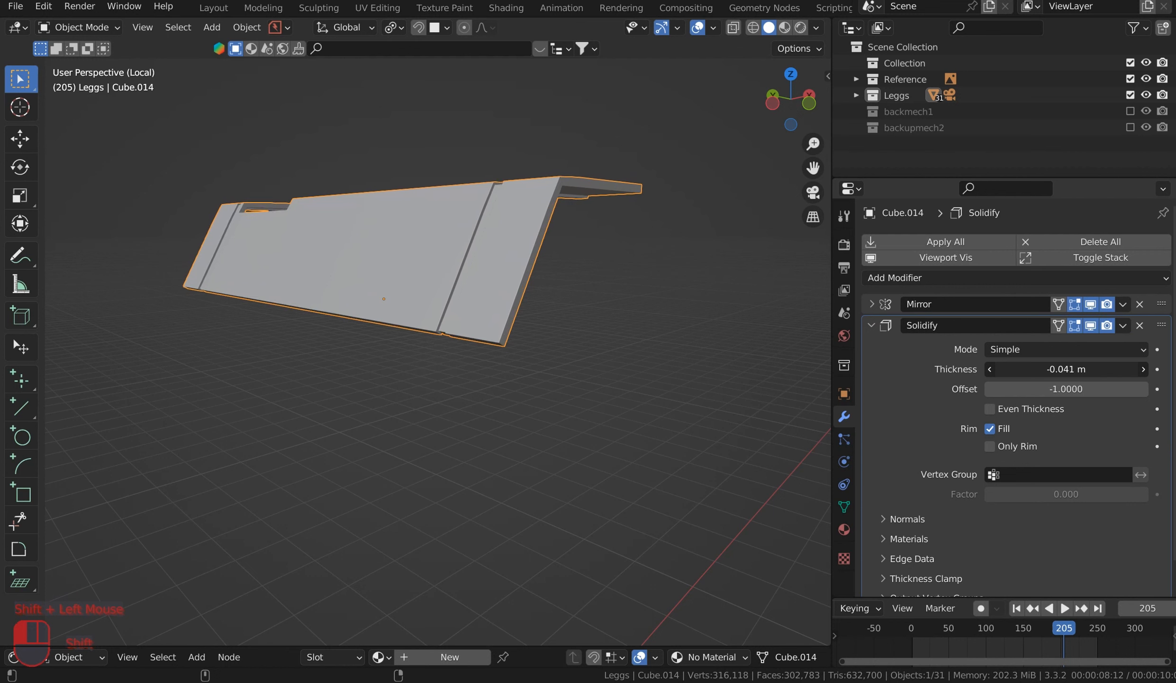
left_click(990, 408)
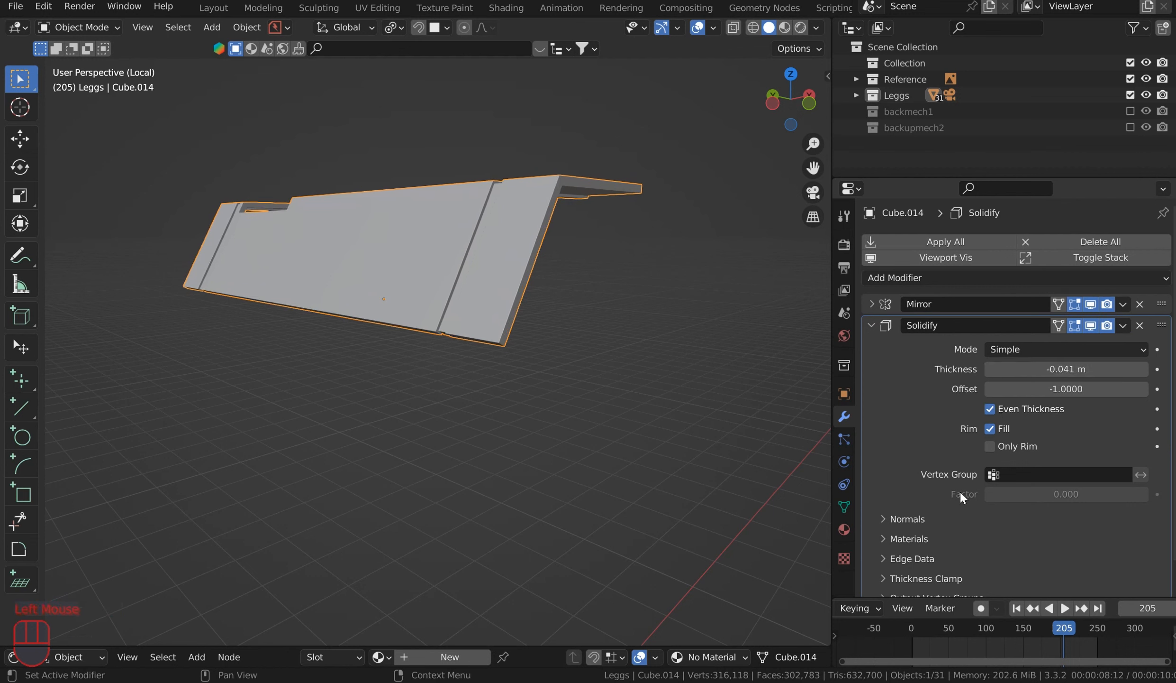
left_click(897, 519)
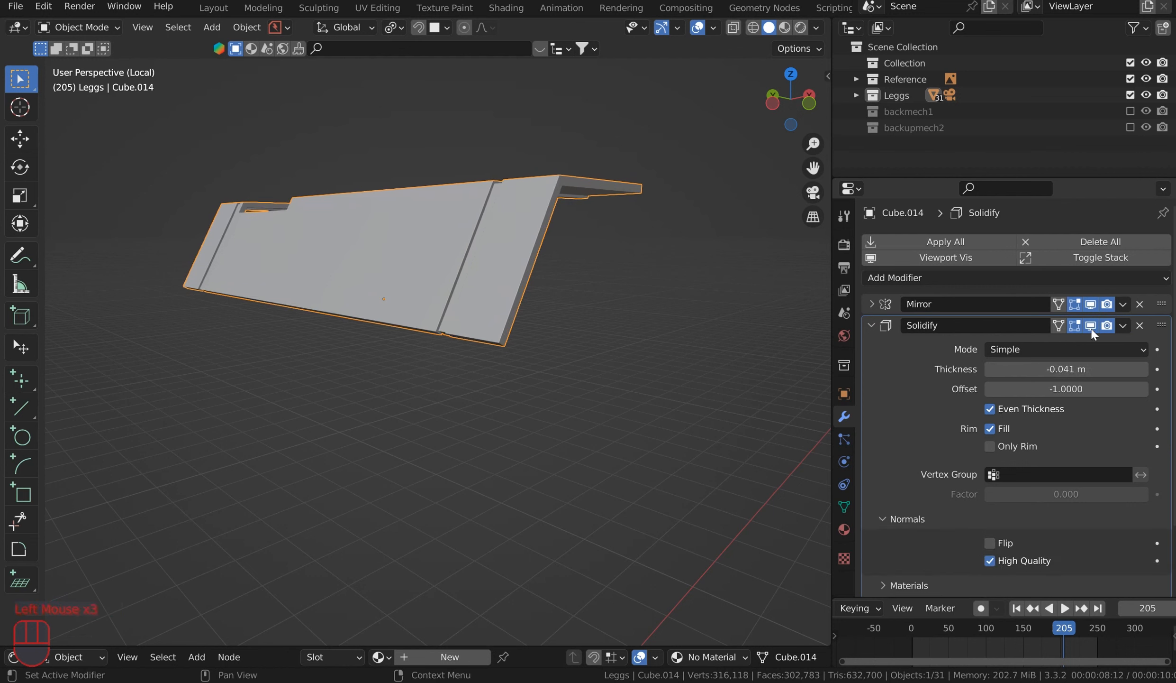
Step: Apply the cover panel's Solidify modifier and leave local view to bring back the full mech
left_click(1122, 327)
left_click(1041, 345)
middle_click_drag(692, 189, 644, 343)
key("slash")
Step: Select the thickened arm cover panel and switch the viewport to material preview shading
right_click(611, 303)
scroll(632, 293, "up", 2)
right_click(710, 359)
middle_click_drag(734, 378, 692, 369)
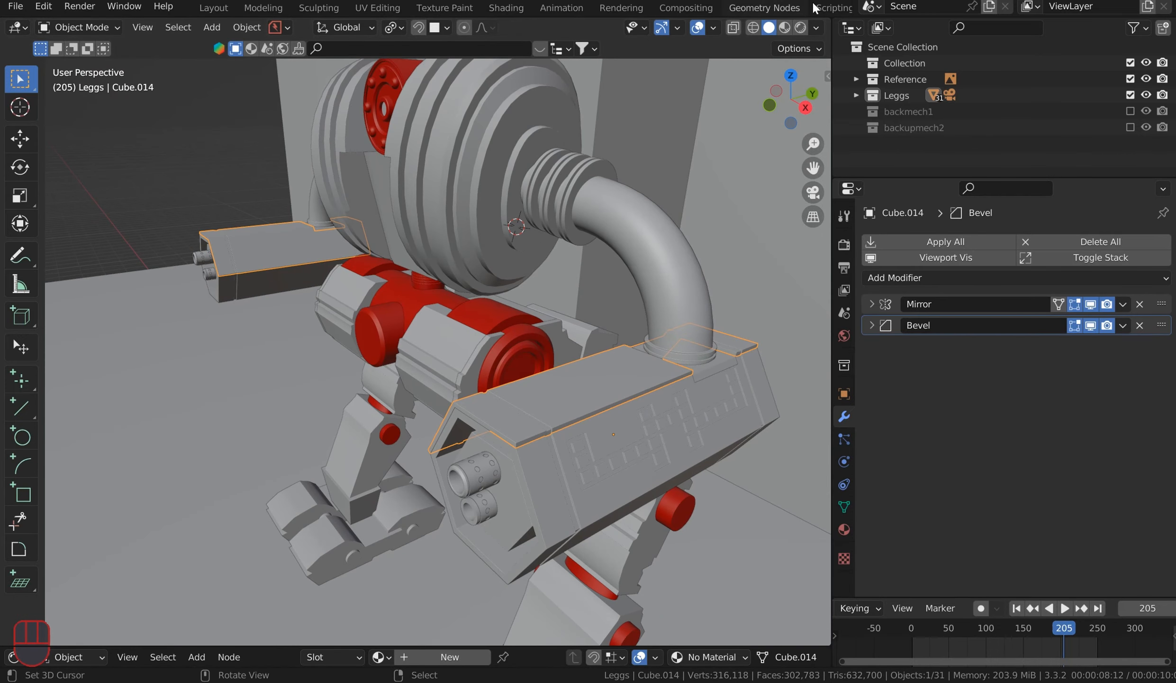
left_click(785, 27)
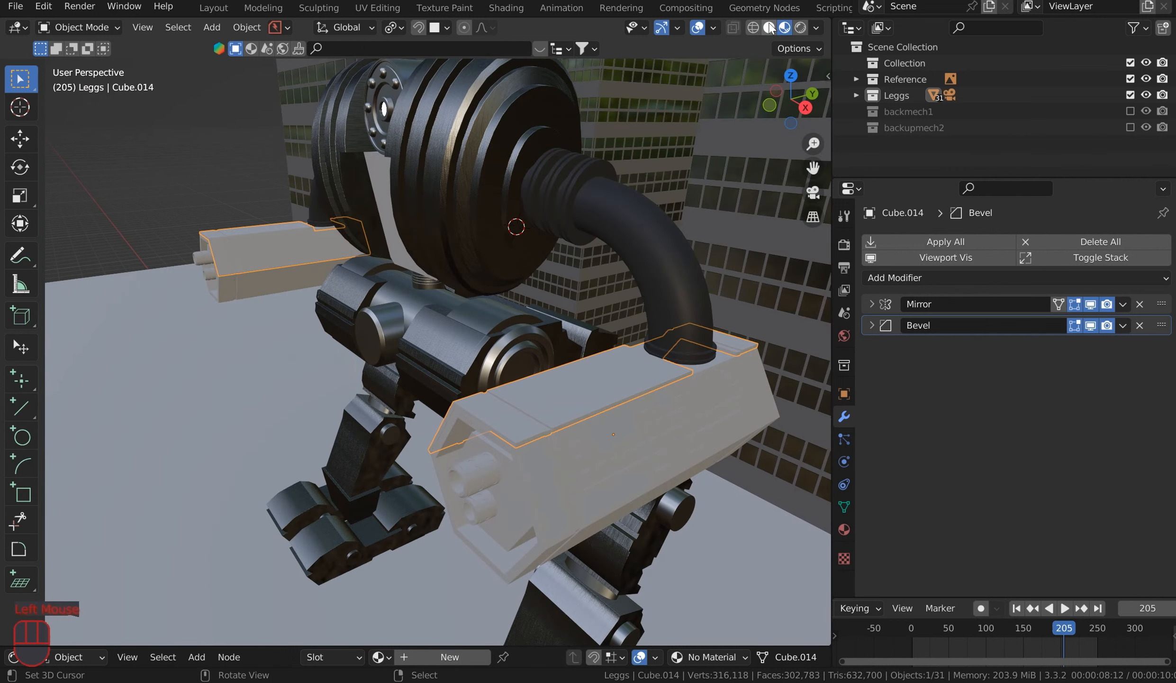
Step: Link the Anodized material from the hip's cylindrical housing to the arm cover panels
left_click(770, 26)
mouse_move(684, 118)
middle_mouse_down()
mouse_move(725, 135)
mouse_move(693, 128)
middle_mouse_up()
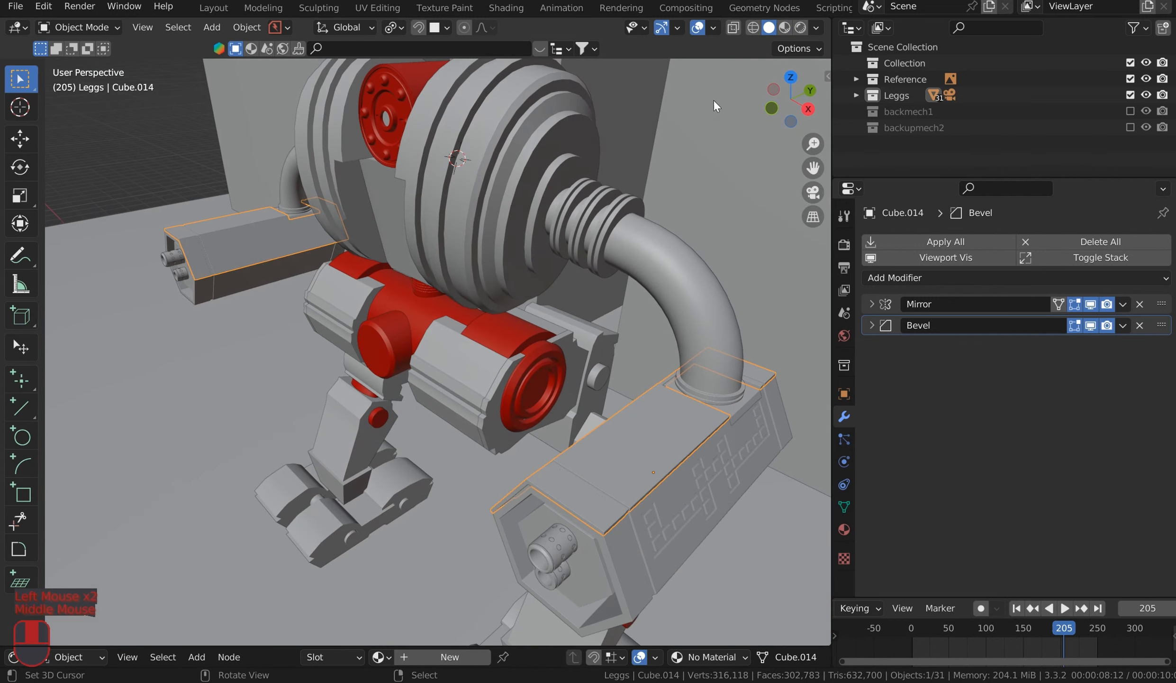
left_click(785, 27)
middle_click_drag(631, 213, 657, 356)
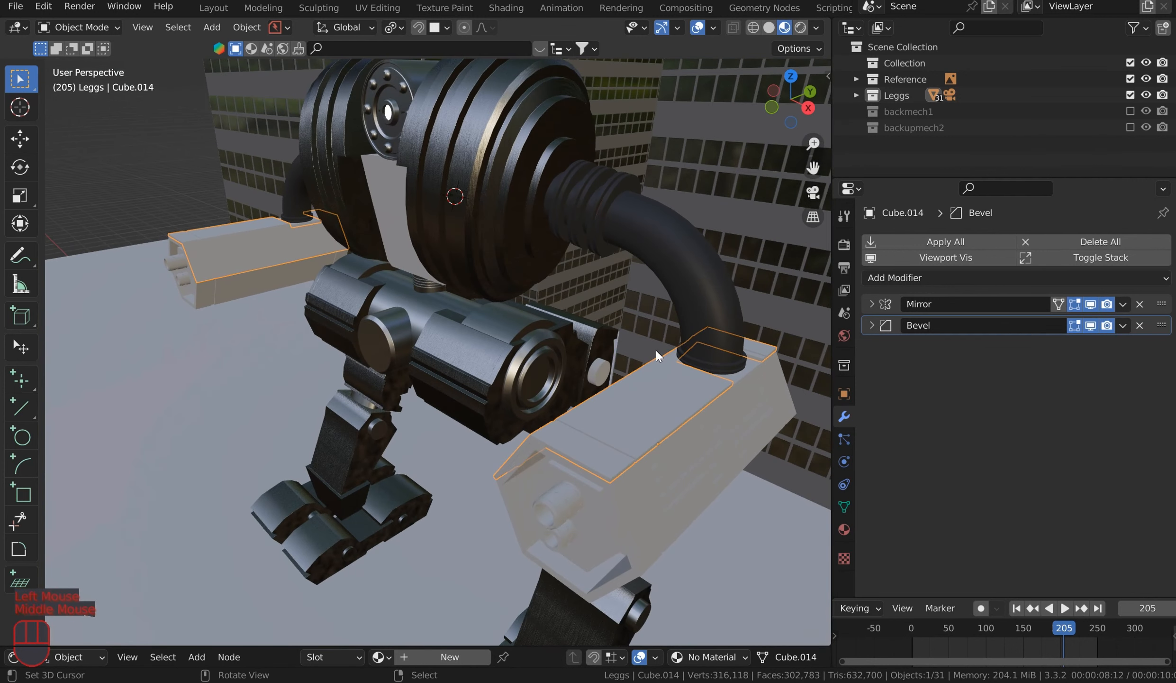
right_click(527, 323, "shift")
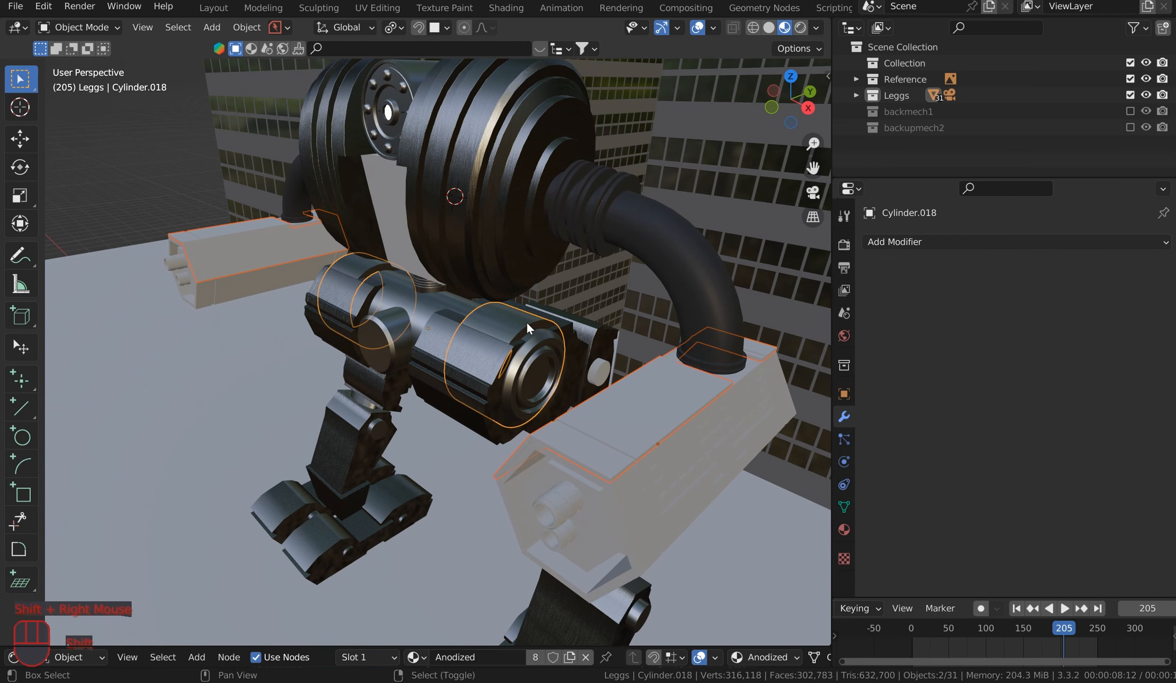
left_click(530, 323)
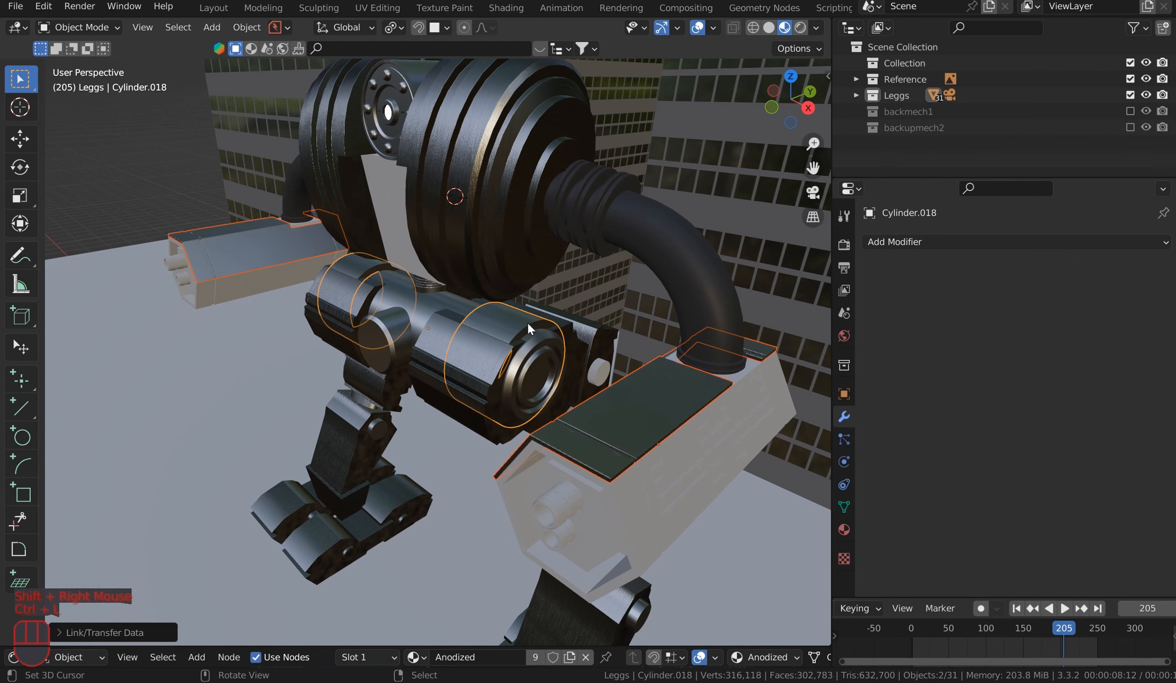
Step: Link the Brushed Metal material from the round body shells to the hexagonal arm gun housings
right_click(702, 281)
scroll(703, 281, "down", 2)
middle_click_drag(703, 281, 720, 254)
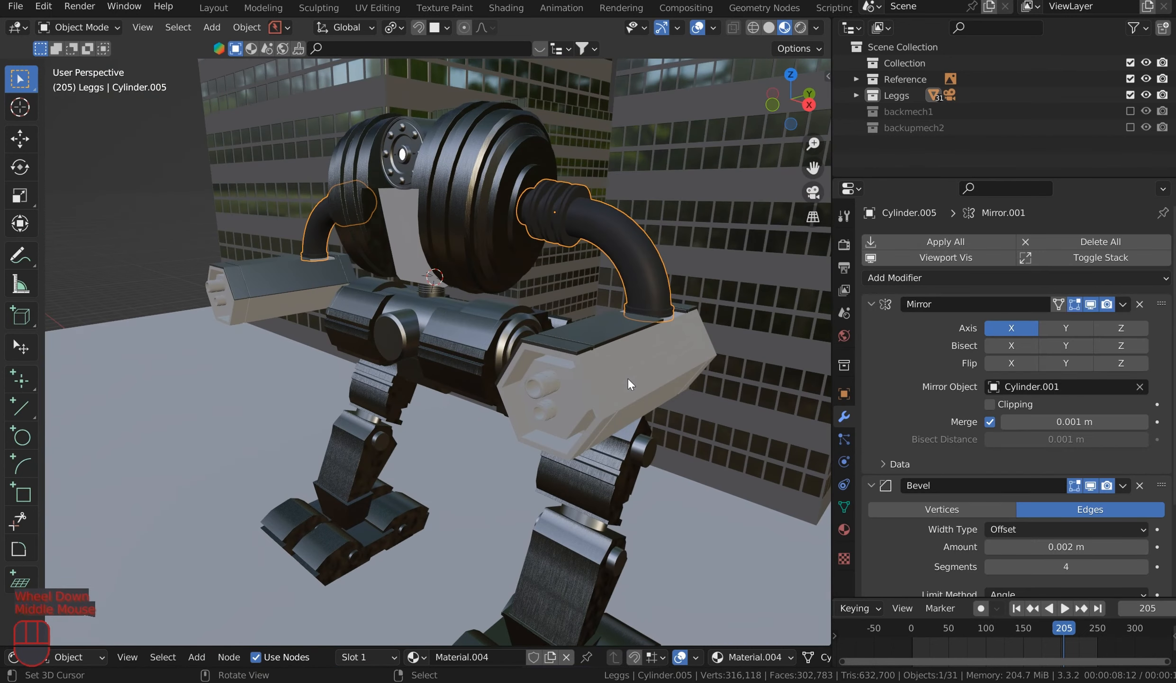
right_click(628, 341)
right_click(490, 208, "shift")
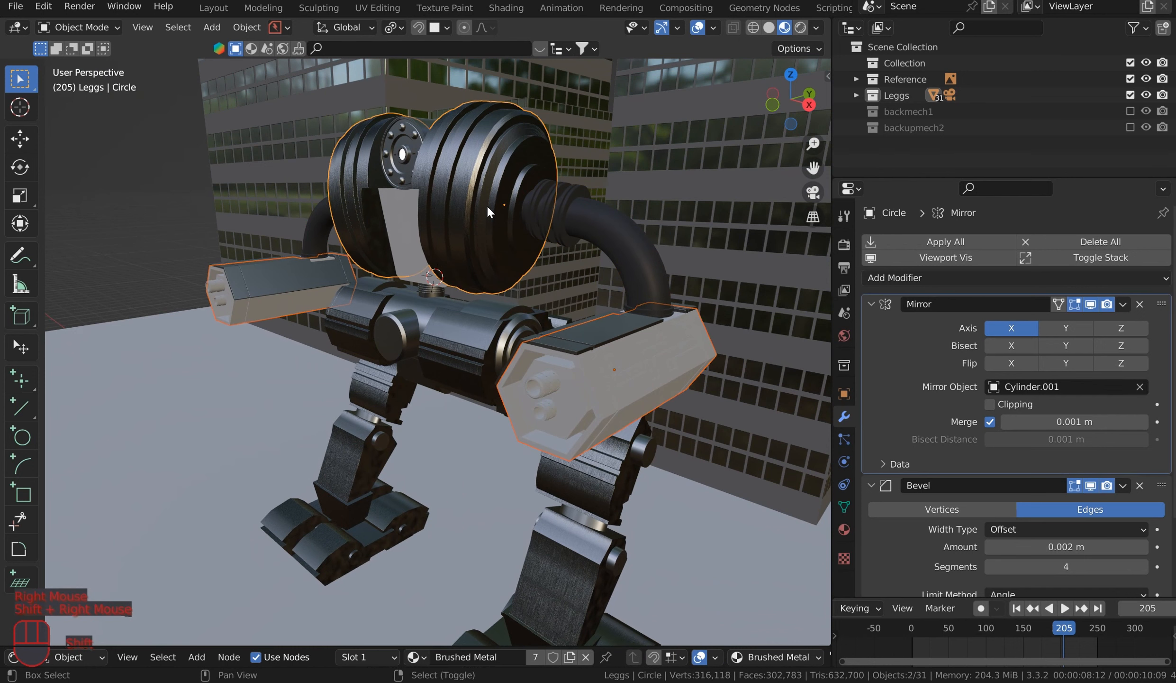
key("ctrl+l")
left_click(487, 205)
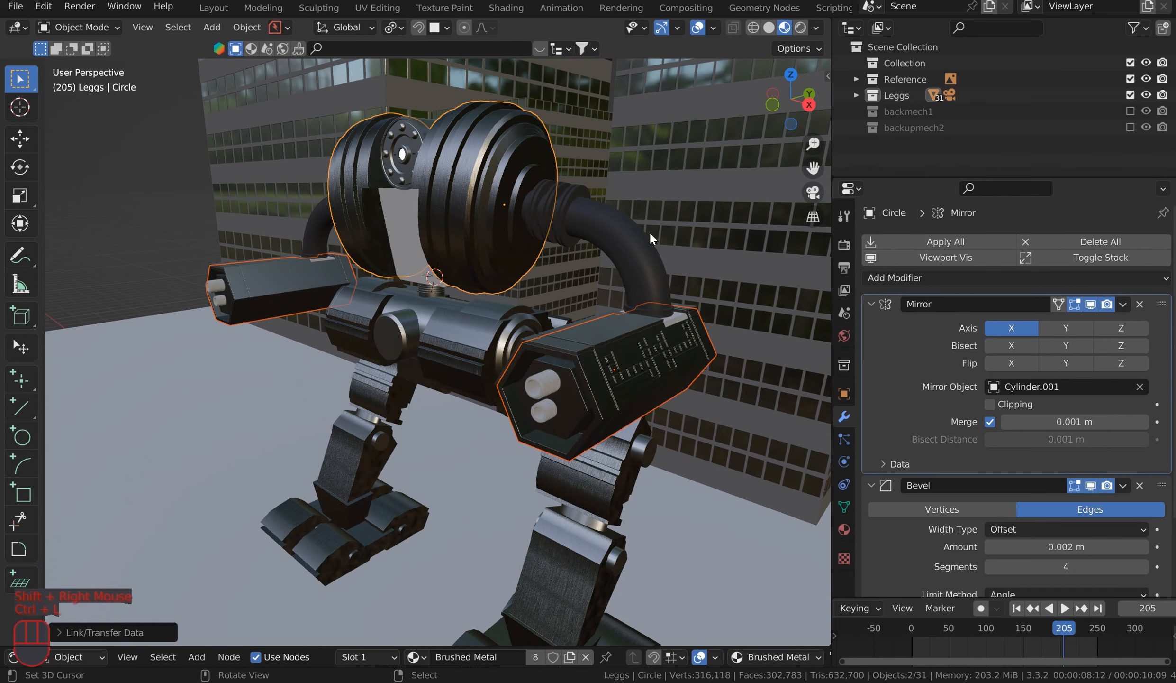
Step: Link the Anodized material from the central hip cylinder to the first gun barrel object inside the arm housings
key("Tab")
right_click(552, 391)
key("Tab")
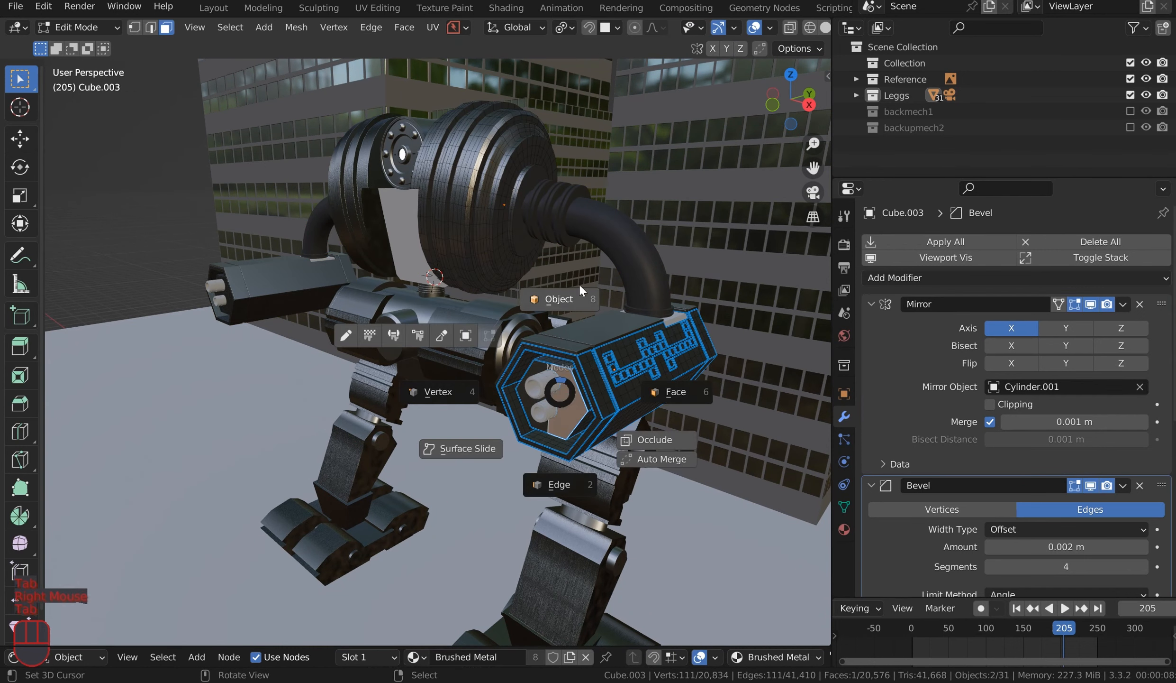
right_click(528, 366)
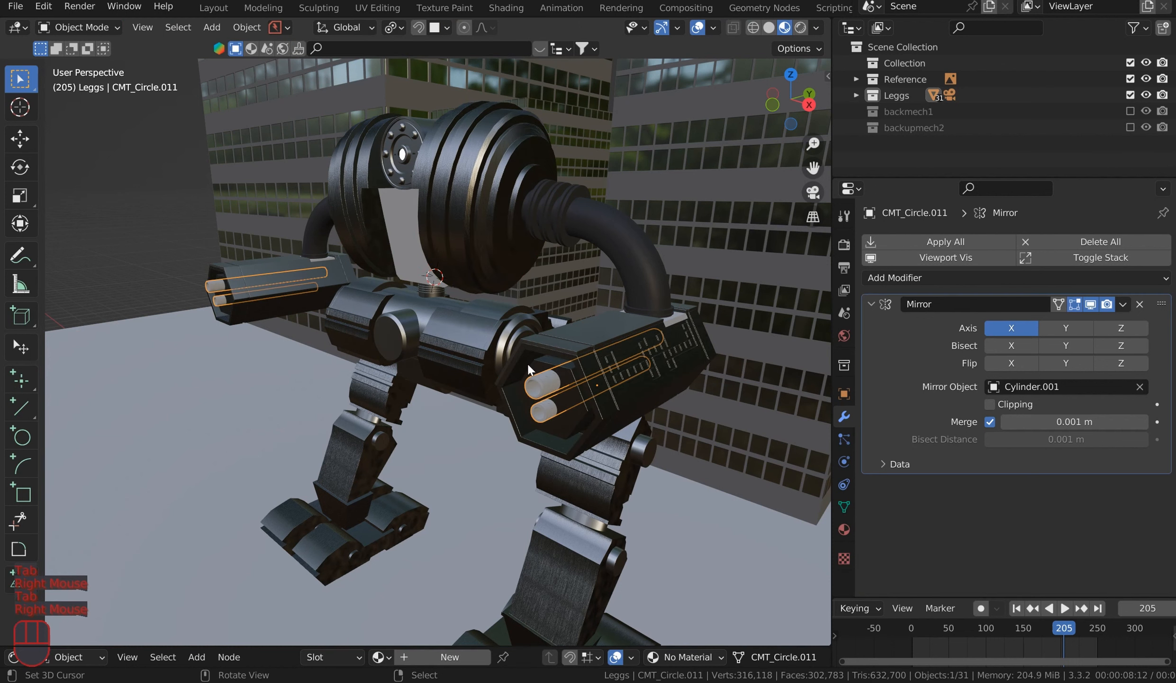
right_click(426, 301, "shift")
key("ctrl+l")
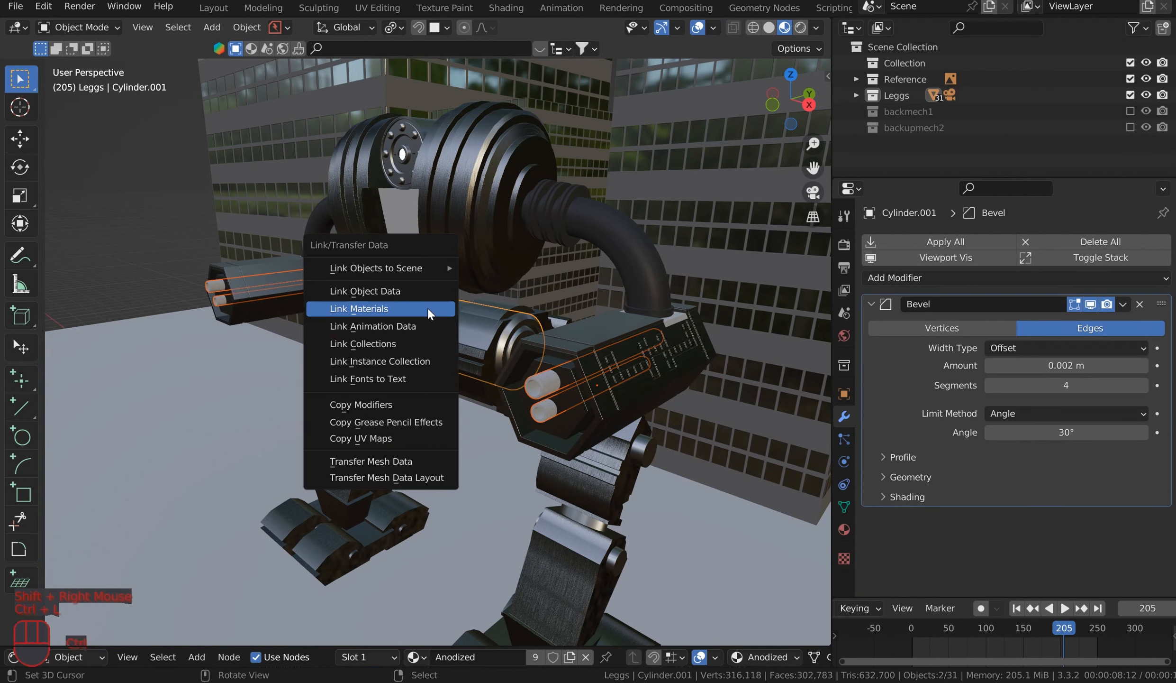
left_click(429, 308)
Step: Give the perforated gun barrels a new material and apply Coated Glossy from the Sample Materials library to them
right_click(581, 377)
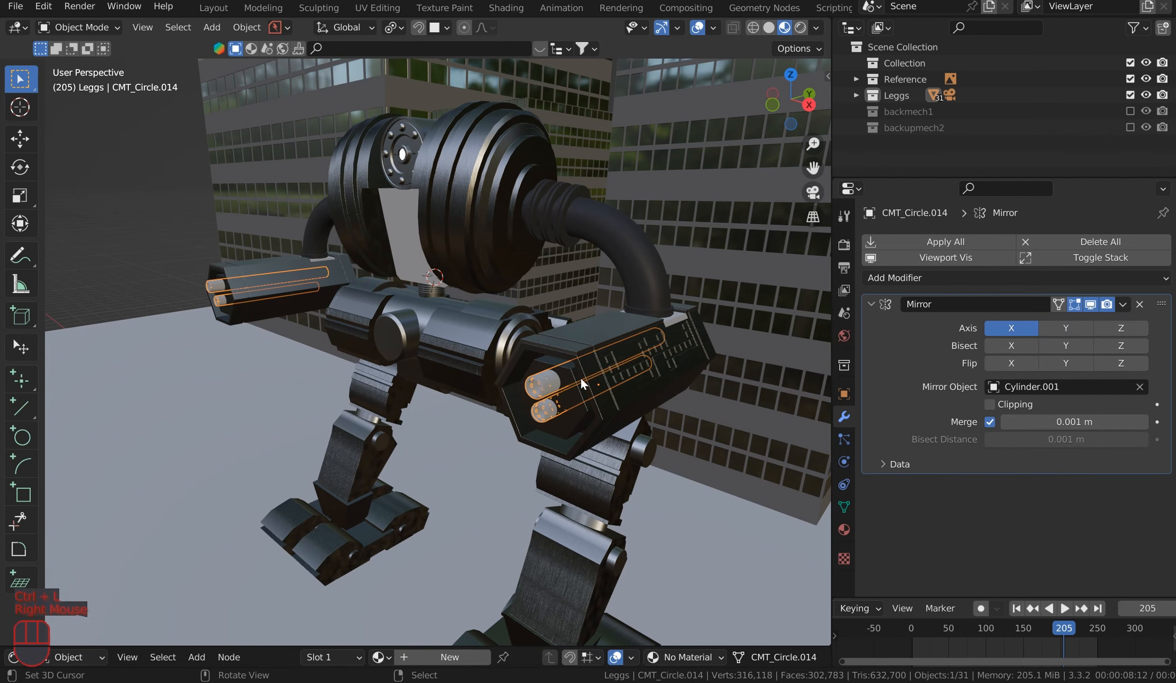
scroll(621, 359, "down", 1)
scroll(679, 362, "up", 3)
middle_click_drag(621, 359, 574, 334)
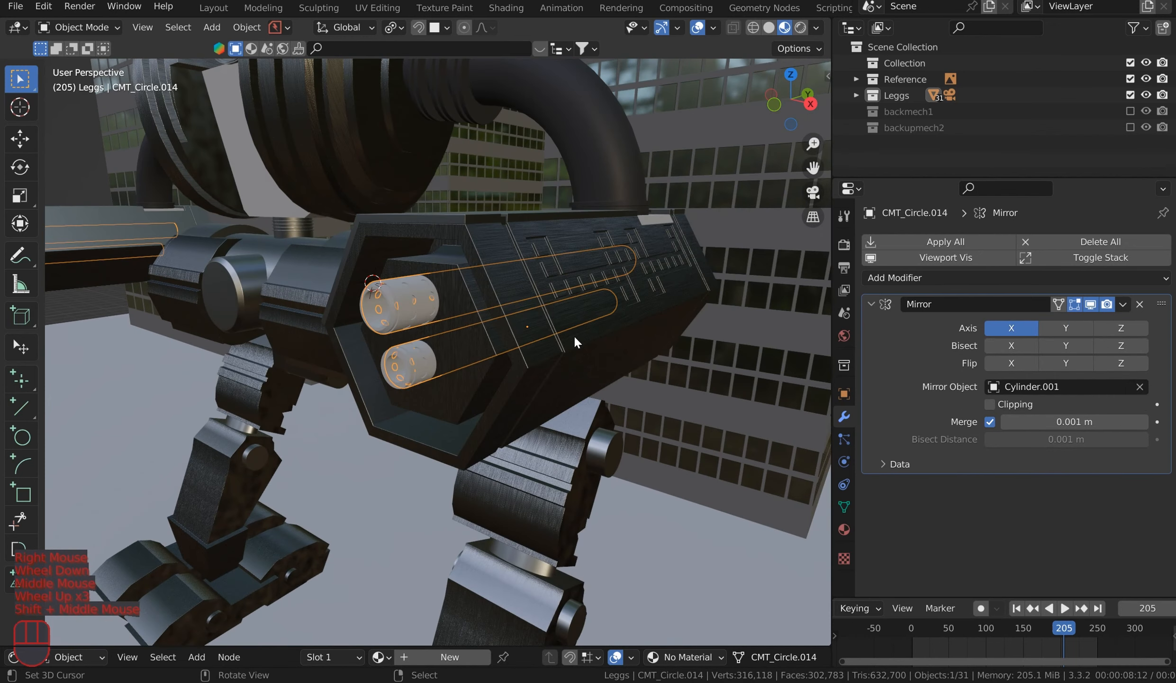
right_click(416, 300)
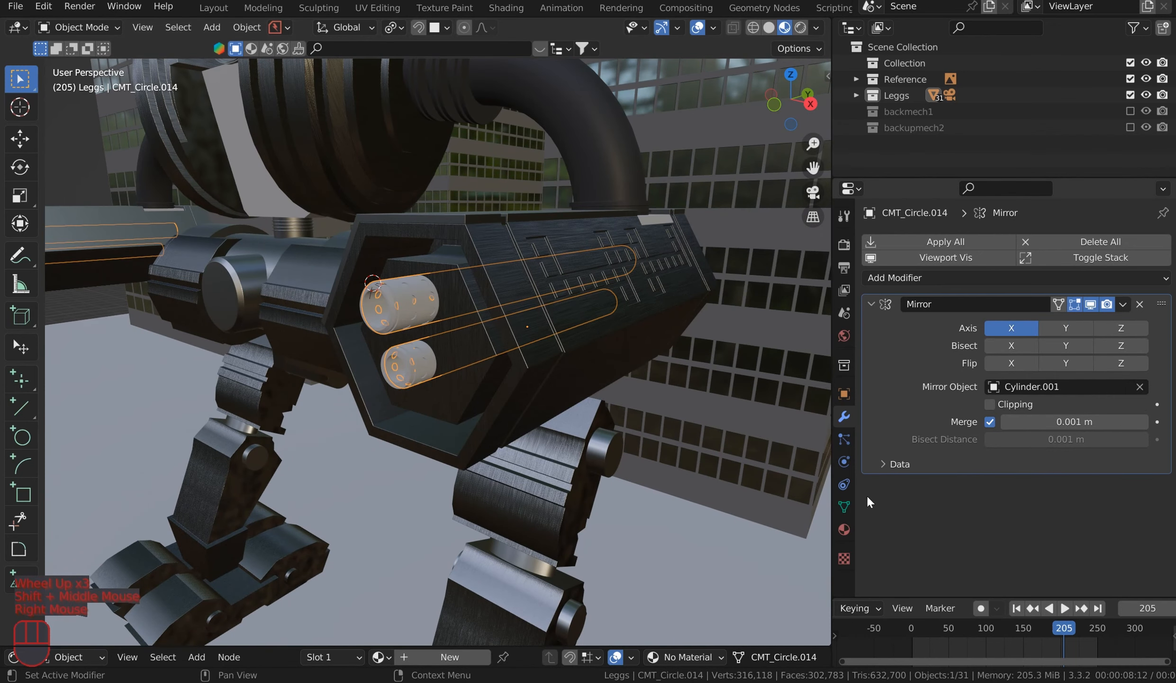
left_click(843, 532)
left_click(972, 309)
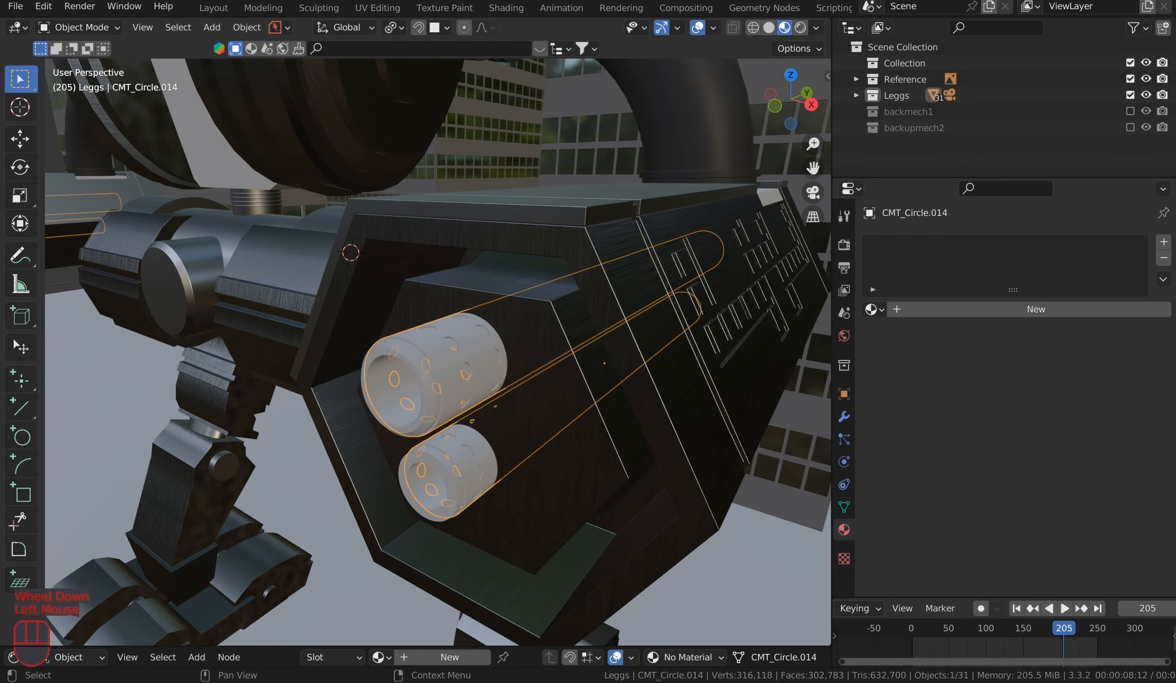
left_click(1063, 313)
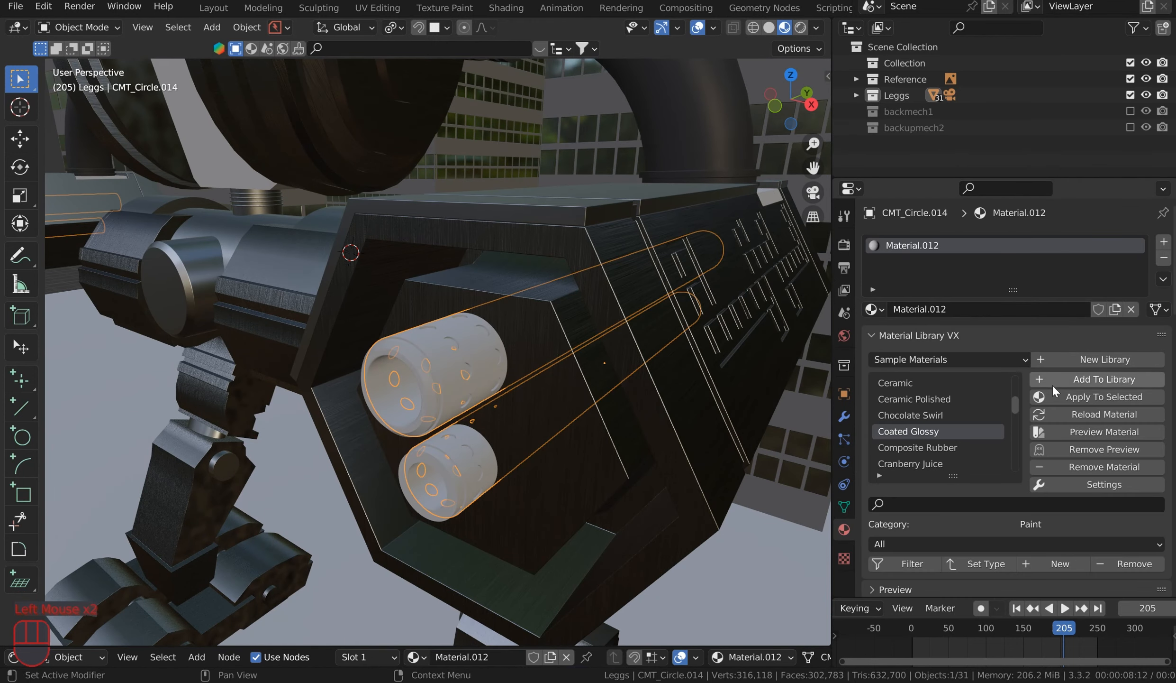
left_click(936, 430)
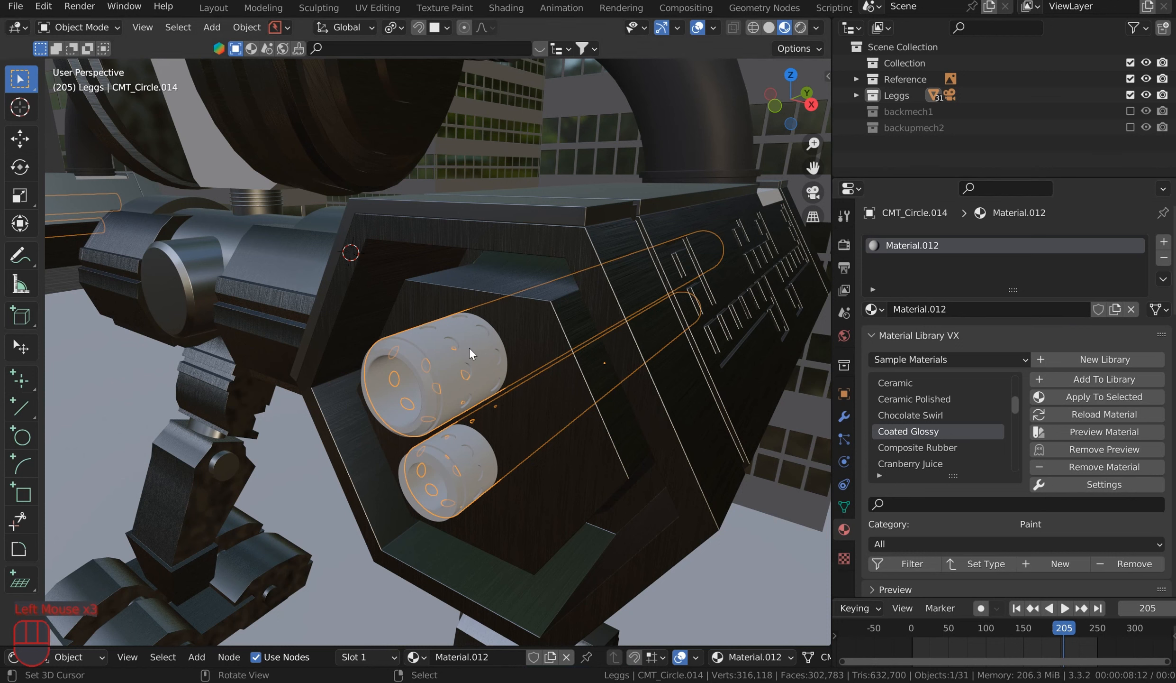
left_click(1105, 397)
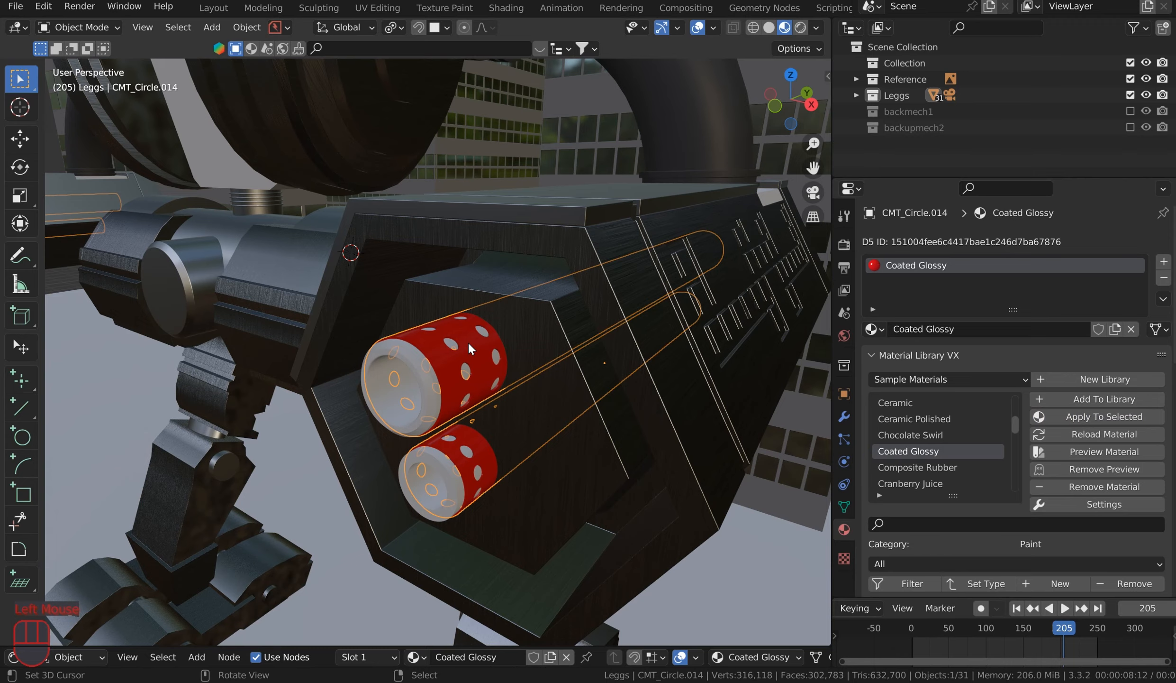
Step: Enlarge the node editor and open the SY_CoatedGlossy.000 group of the barrels' Coated Glossy material
middle_click_drag(468, 341, 468, 325, "ctrl")
left_click_drag(334, 648, 361, 349)
scroll(477, 456, "up", 3)
middle_click_drag(503, 463, 493, 441)
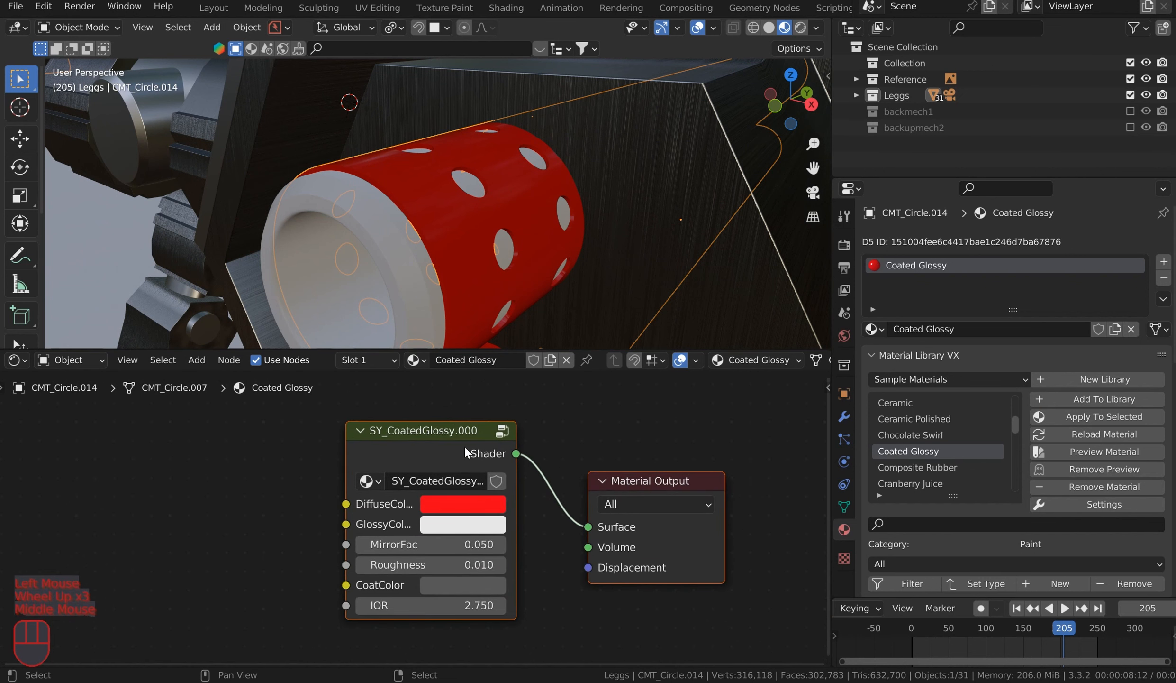
right_click(450, 425)
key("Tab")
scroll(458, 455, "down", 3)
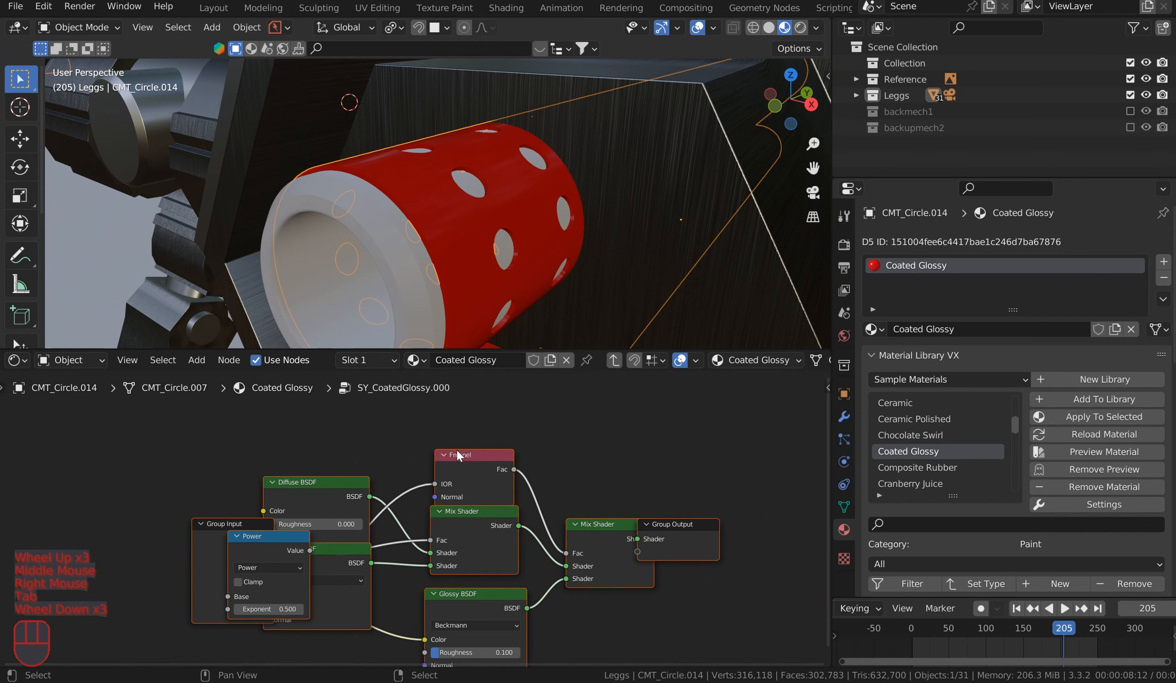
scroll(457, 455, "down", 1)
Step: Spread out the overlapping input, Power, BSDF and Mix Shader nodes inside the Coated Glossy group
middle_click_drag(295, 514, 296, 502)
left_click(296, 502)
left_click_drag(296, 501, 100, 572)
left_click_drag(229, 481, 99, 438)
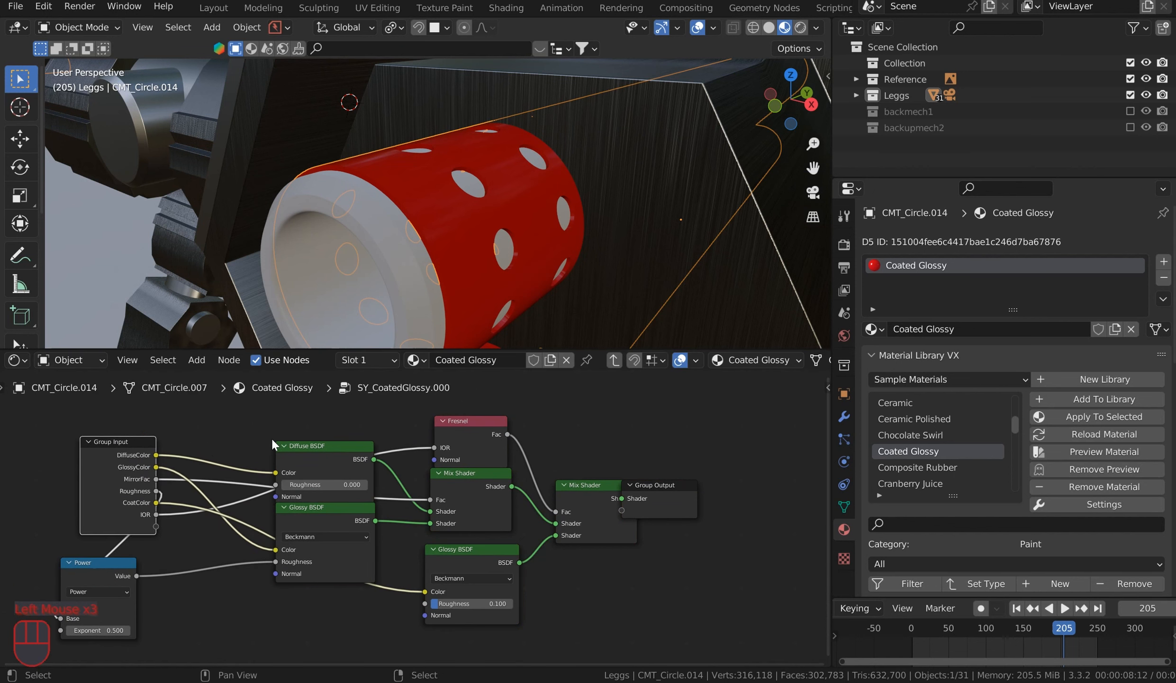
left_click_drag(311, 446, 305, 415)
left_click_drag(328, 517, 277, 557)
left_click_drag(460, 554, 421, 580)
left_click_drag(582, 486, 449, 482)
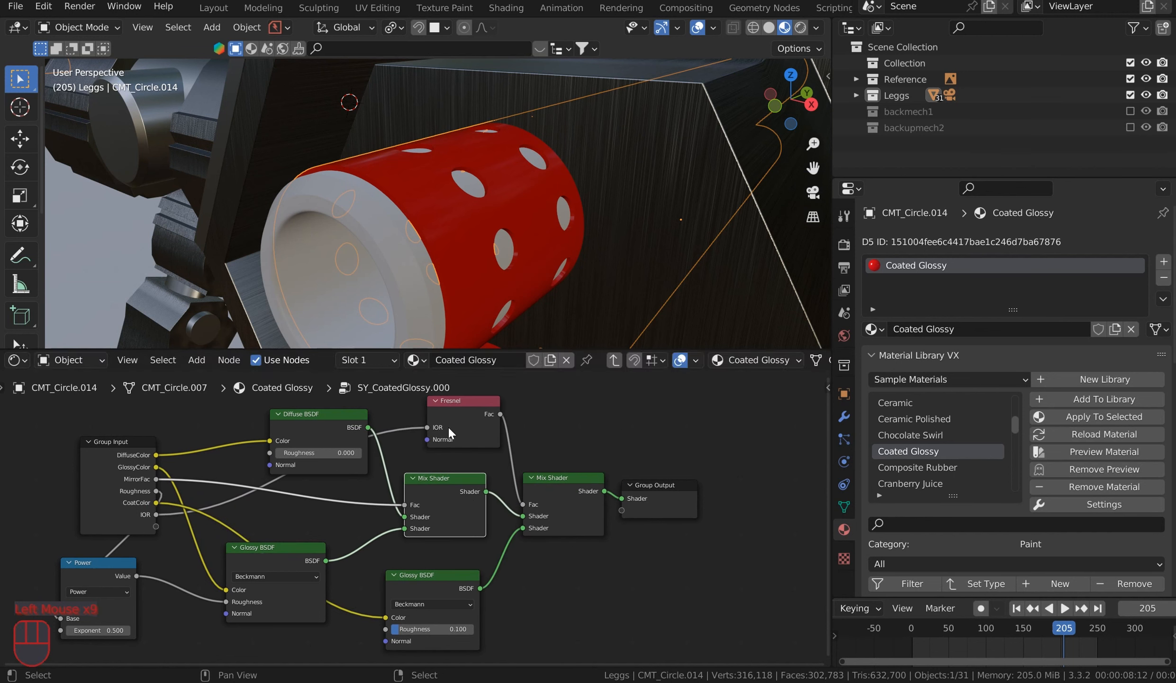
Step: Collapse the node editor again and switch the viewport to rendered shading
left_click(646, 351)
left_click(591, 345)
left_click_drag(598, 351, 600, 647)
left_click(800, 27)
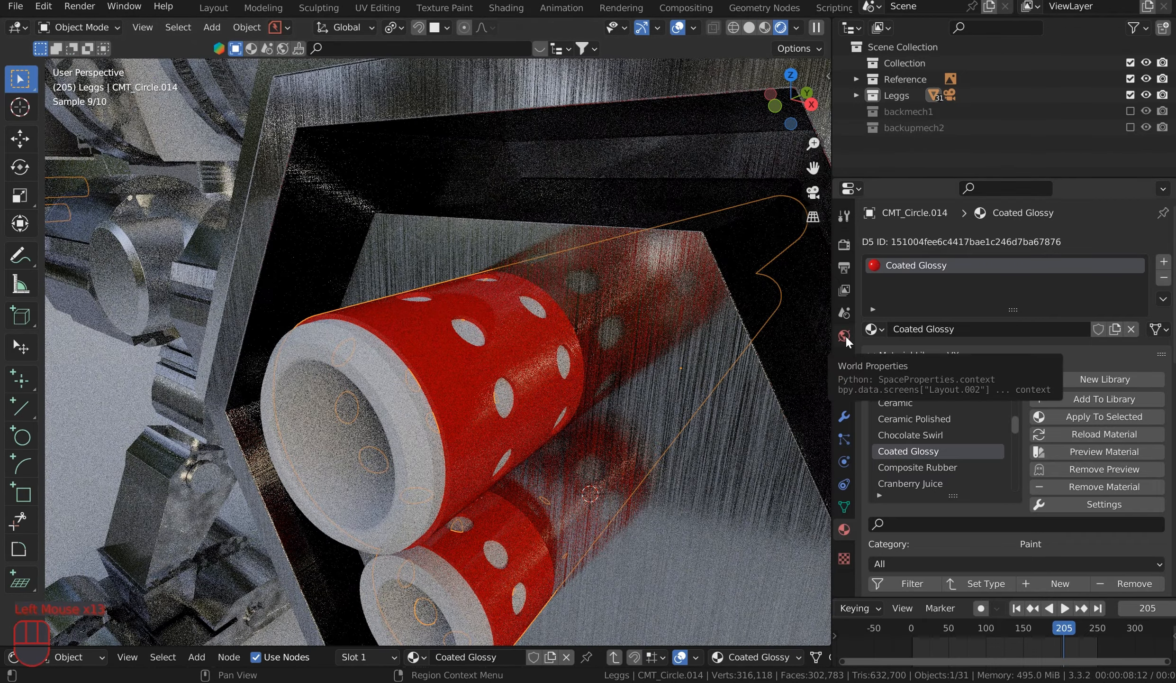
Step: Set the world background strength to 0 and enable Scene World lighting for the rendered viewport
left_click(846, 334)
left_click_drag(1082, 360, 1038, 361)
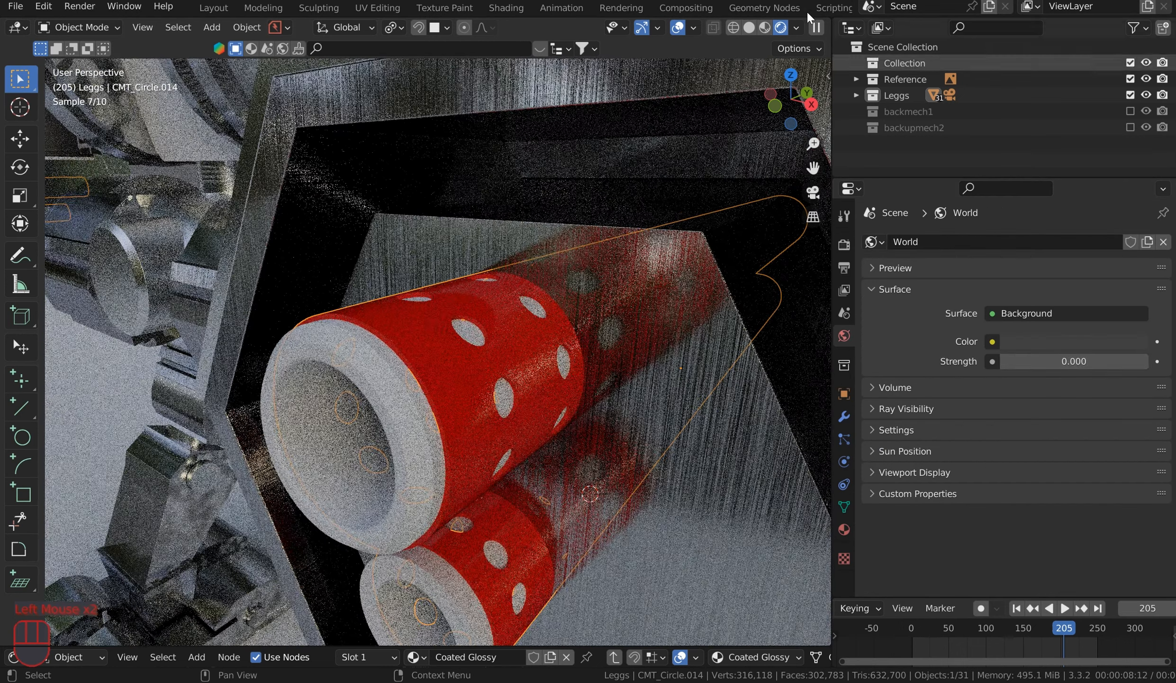
left_click(796, 27)
left_click(711, 122)
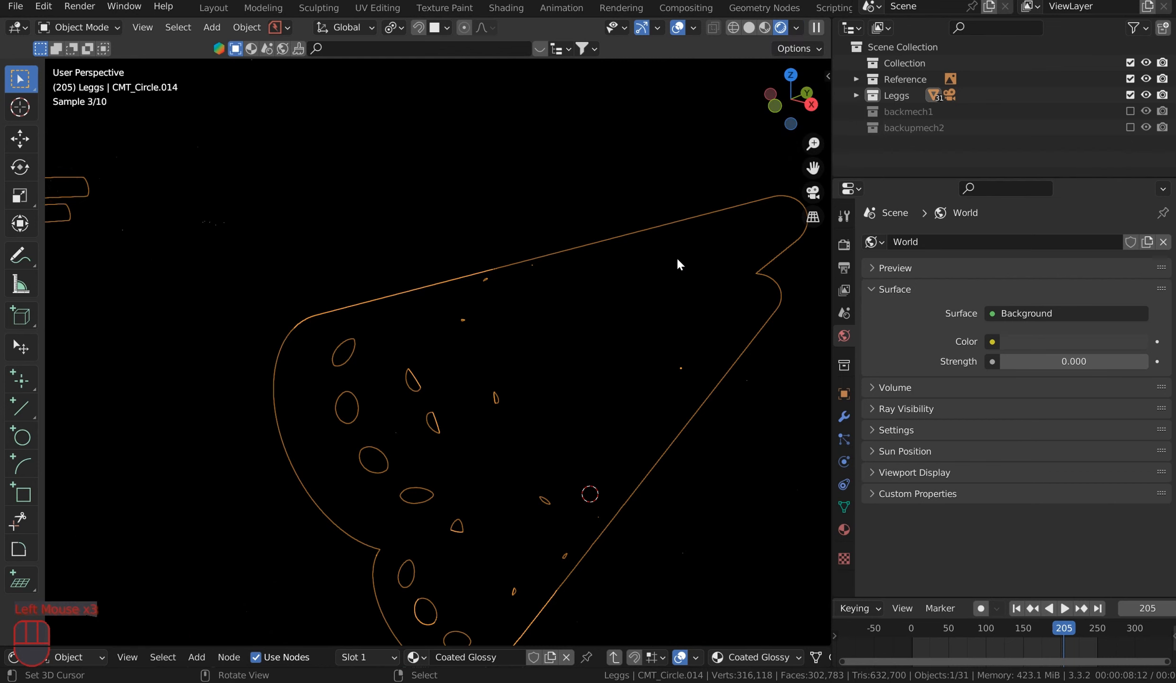
Step: Examine the mech's glowing head light and arm rings from the front in the darkened rendered scene
scroll(676, 256, "down", 3)
middle_click_drag(677, 254, 520, 202)
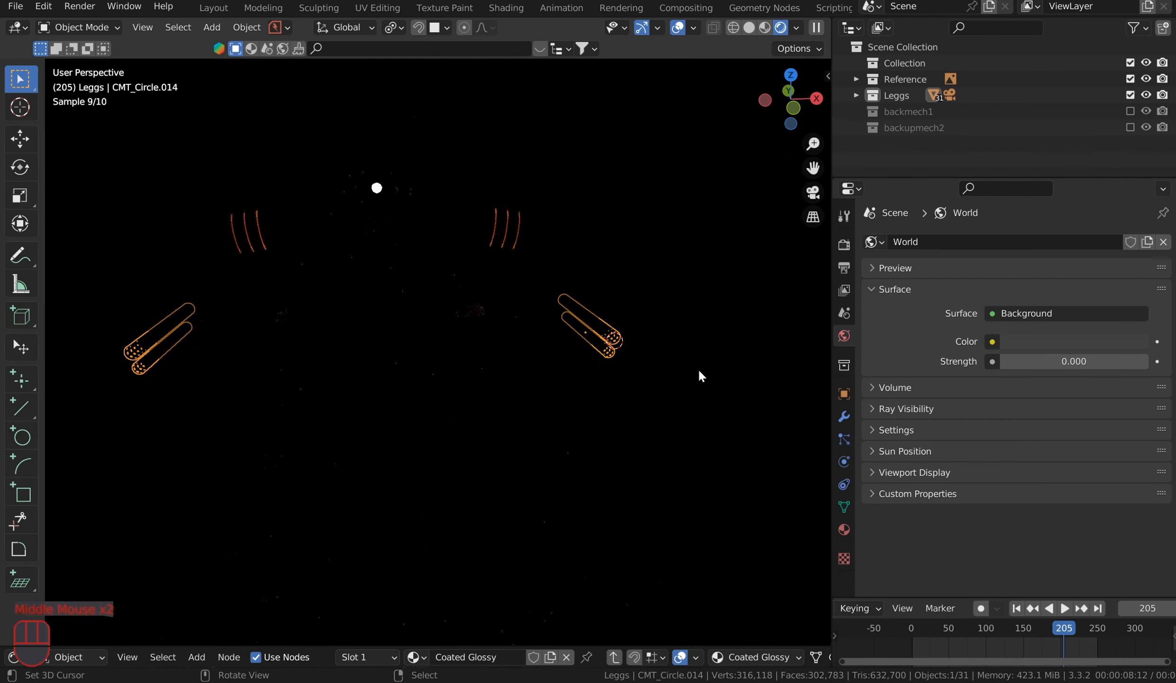
middle_click_drag(718, 261, 710, 259)
right_click(710, 259)
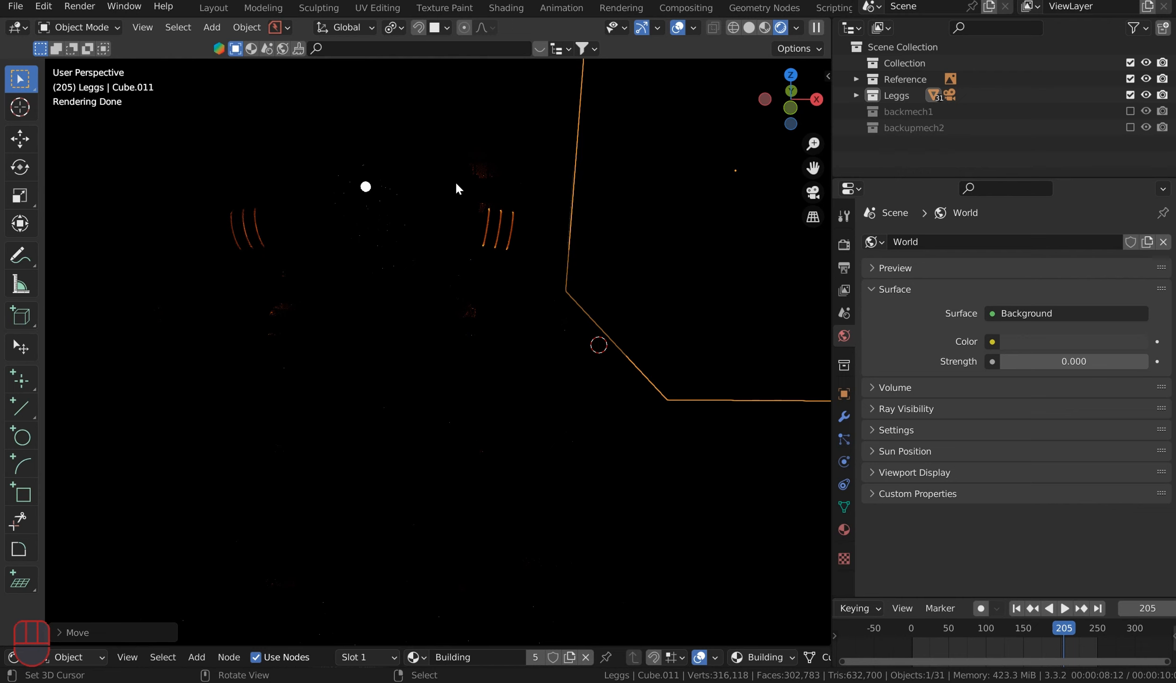
scroll(535, 202, "down", 1)
middle_click_drag(536, 201, 488, 260)
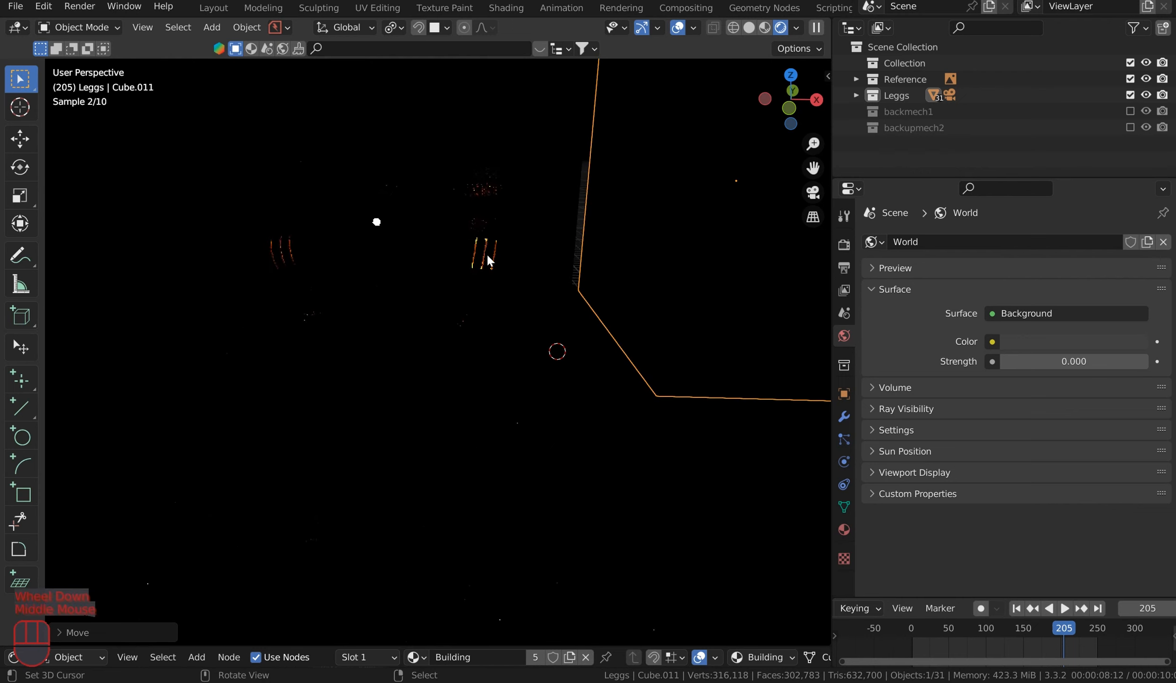
scroll(493, 247, "up", 2)
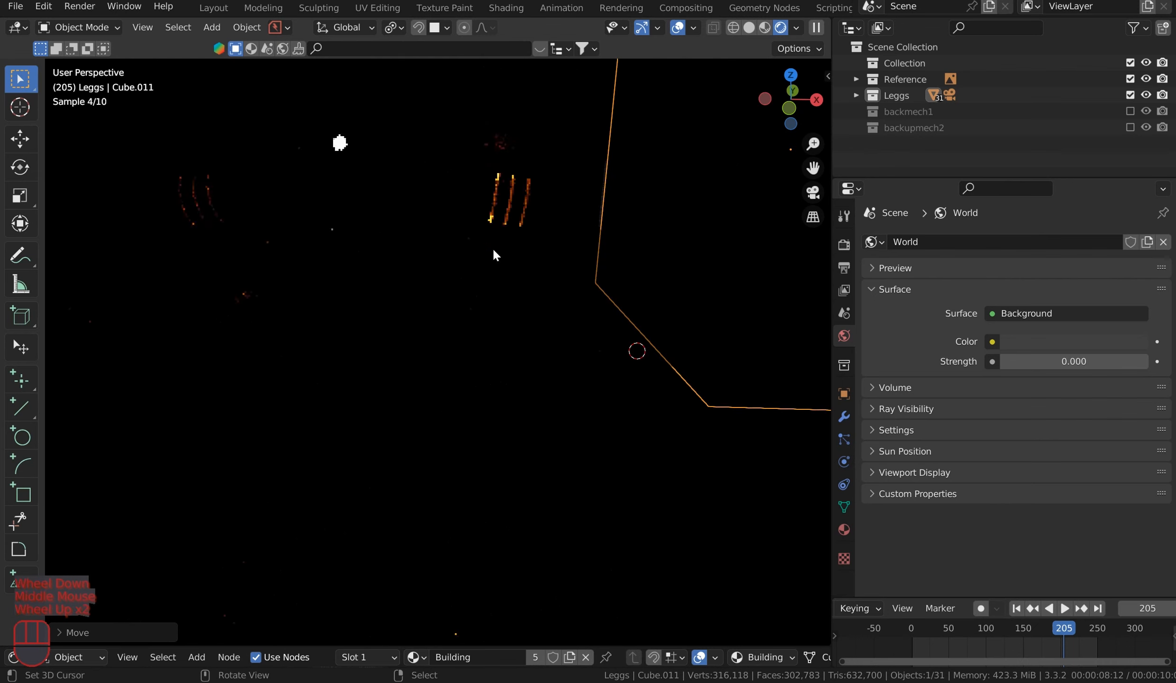
middle_click_drag(332, 151, 364, 182, "shift")
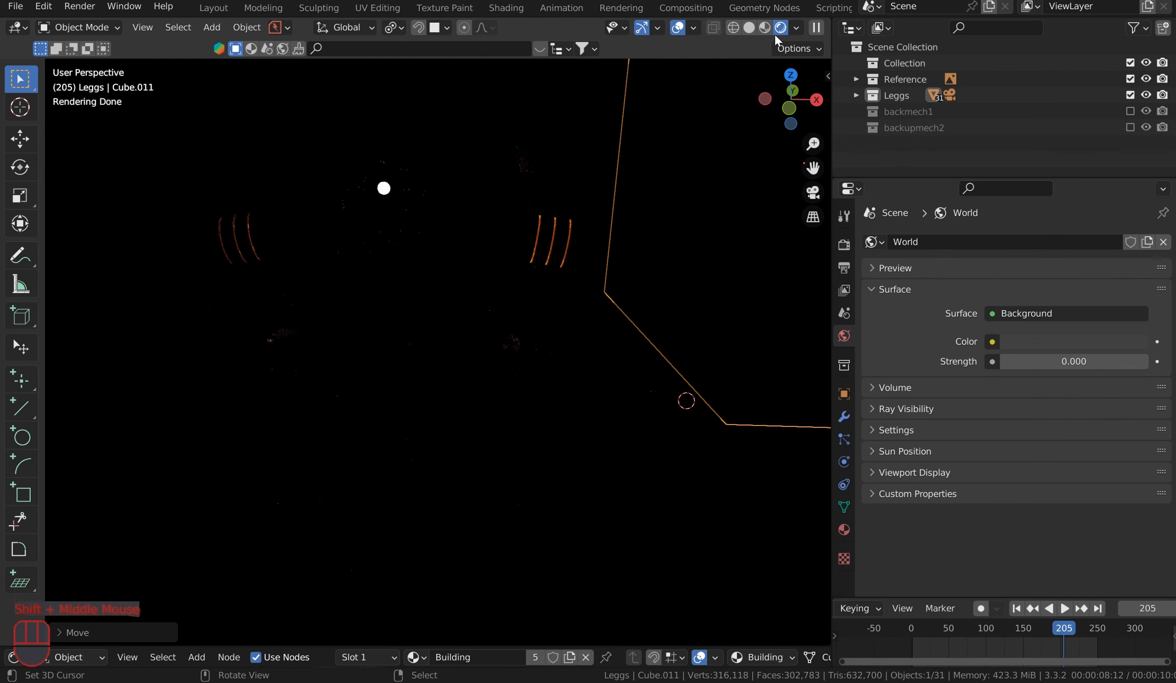
Step: Turn off Scene World for the rendered viewport and view the lit mech from an angle
left_click(797, 27)
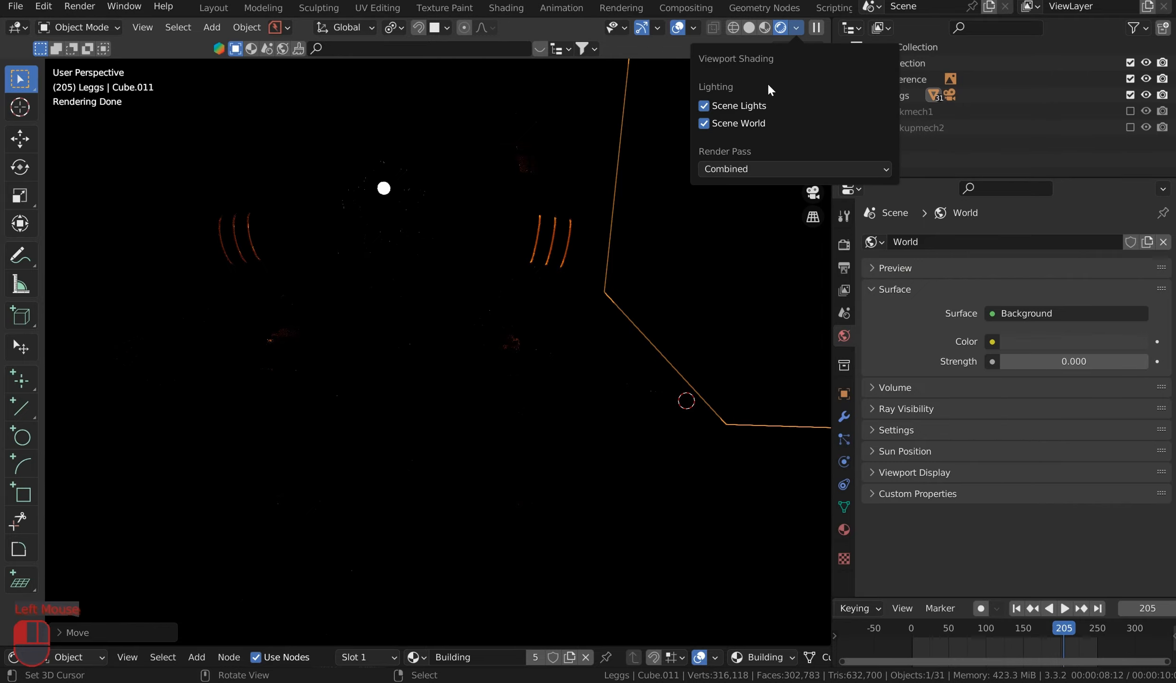
left_click(711, 126)
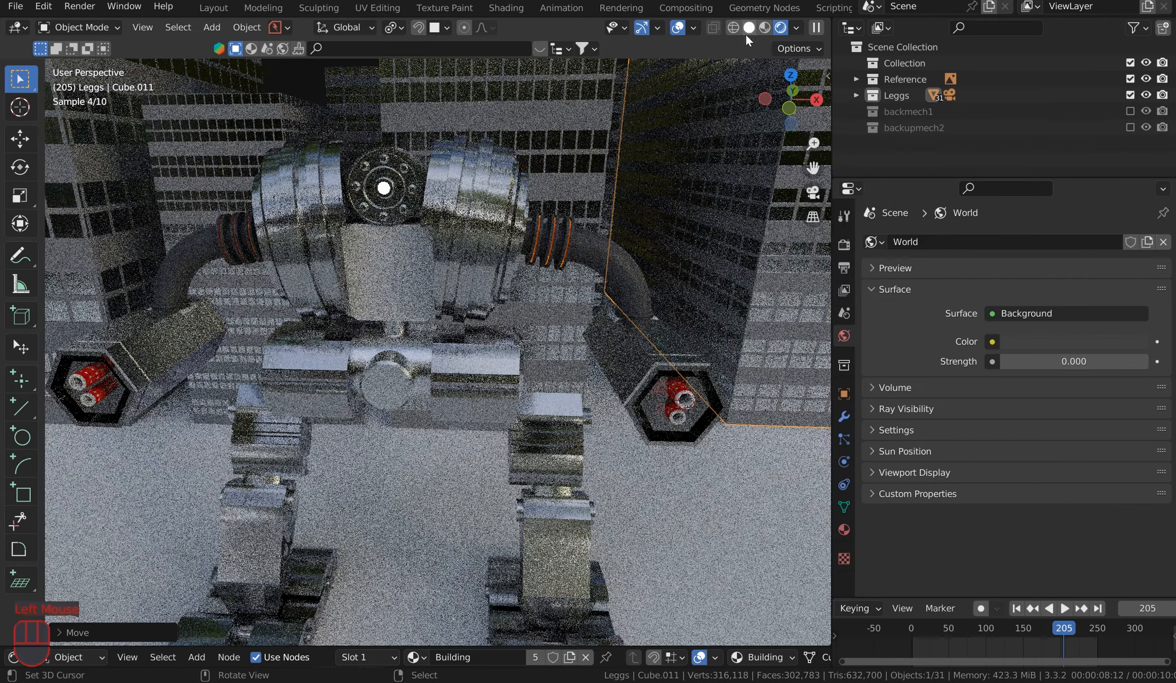
middle_click_drag(633, 242, 674, 81)
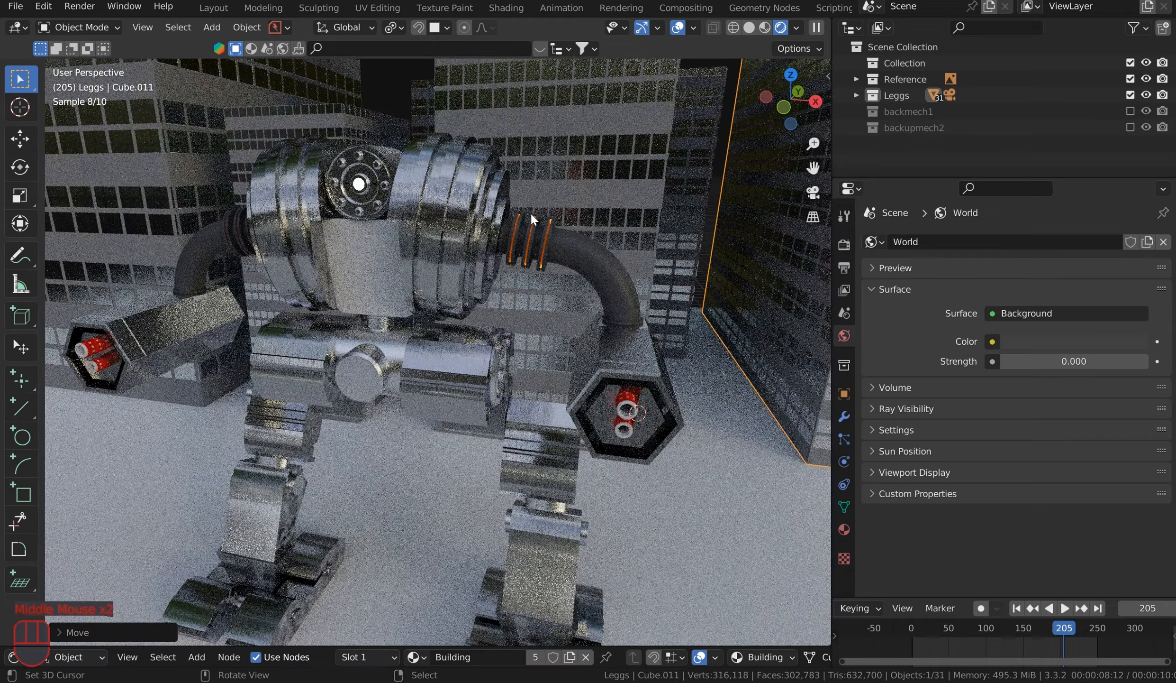
scroll(531, 213, "up", 1)
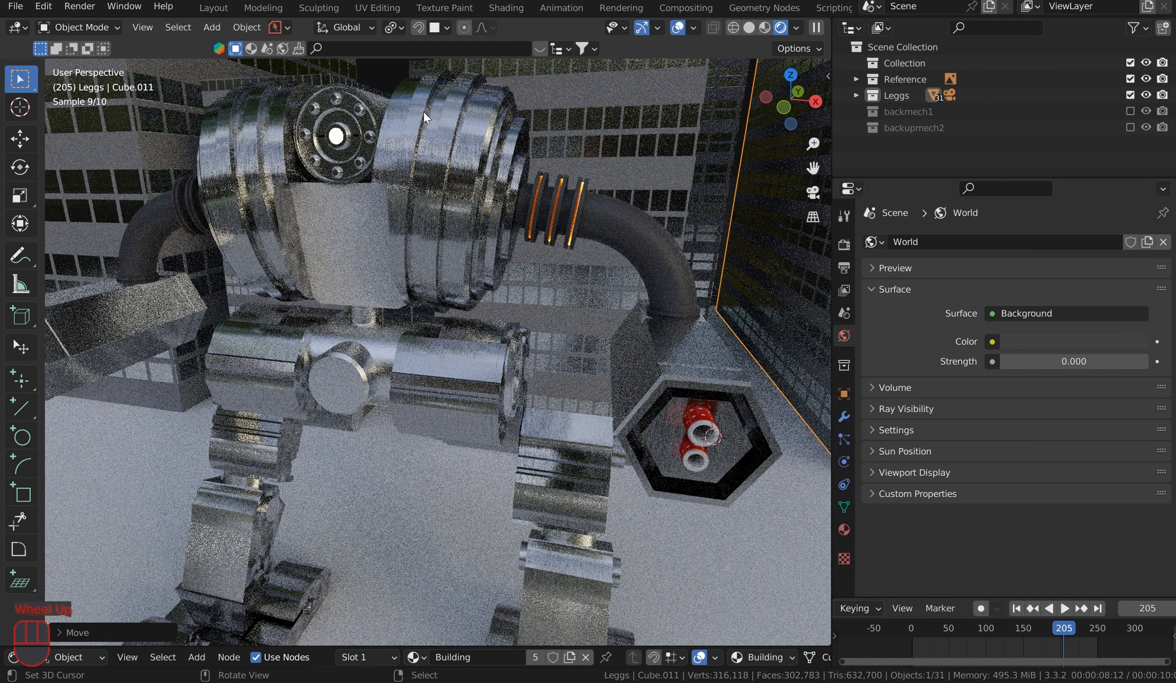
Step: Select the round body shells and compare their Brushed Metal surface in material preview and rendered shading
left_click(764, 27)
right_click(463, 163)
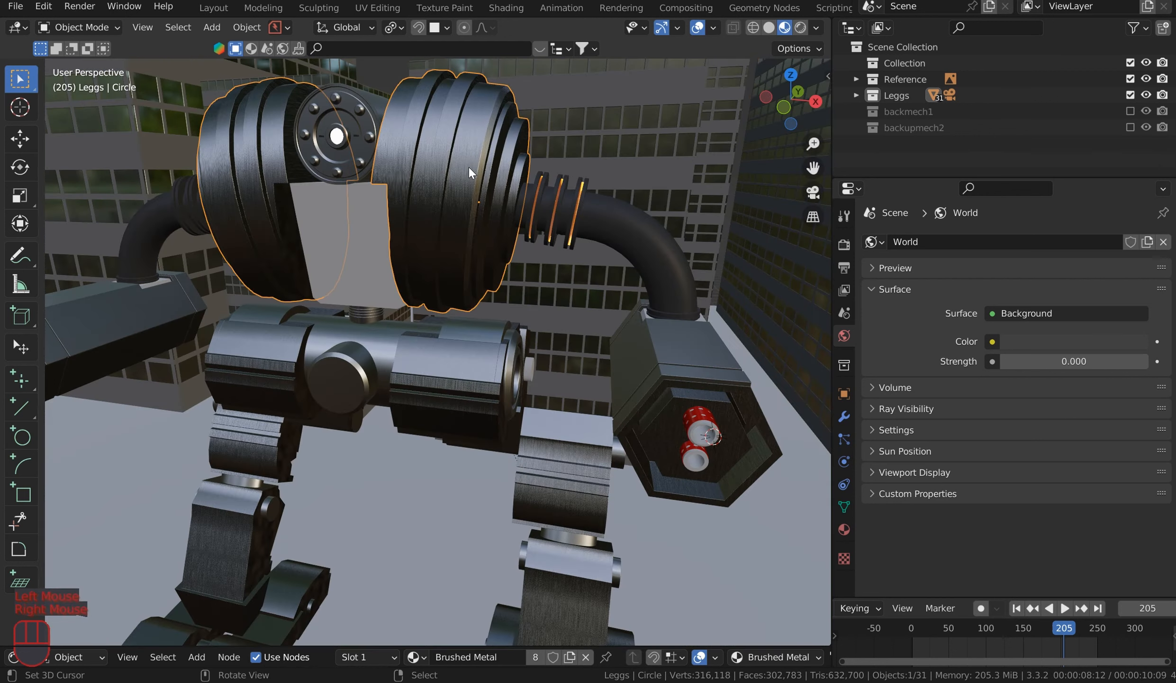
scroll(469, 167, "down", 2)
mouse_move(471, 176)
middle_mouse_down()
mouse_move(494, 172)
mouse_move(480, 160)
middle_mouse_up()
scroll(491, 177, "up", 2)
left_click(801, 28)
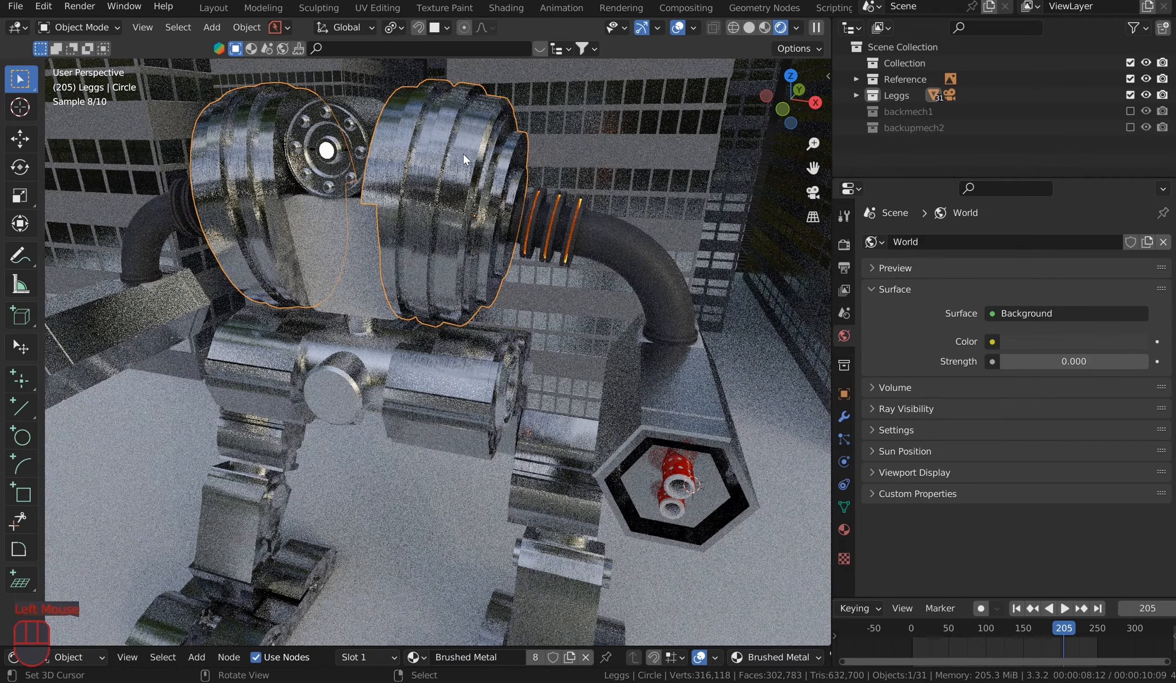
Step: In material preview, select the perforated red gun barrel sleeves and darken their Coated Glossy diffuse colour to deep red with value 0.258
left_click(765, 28)
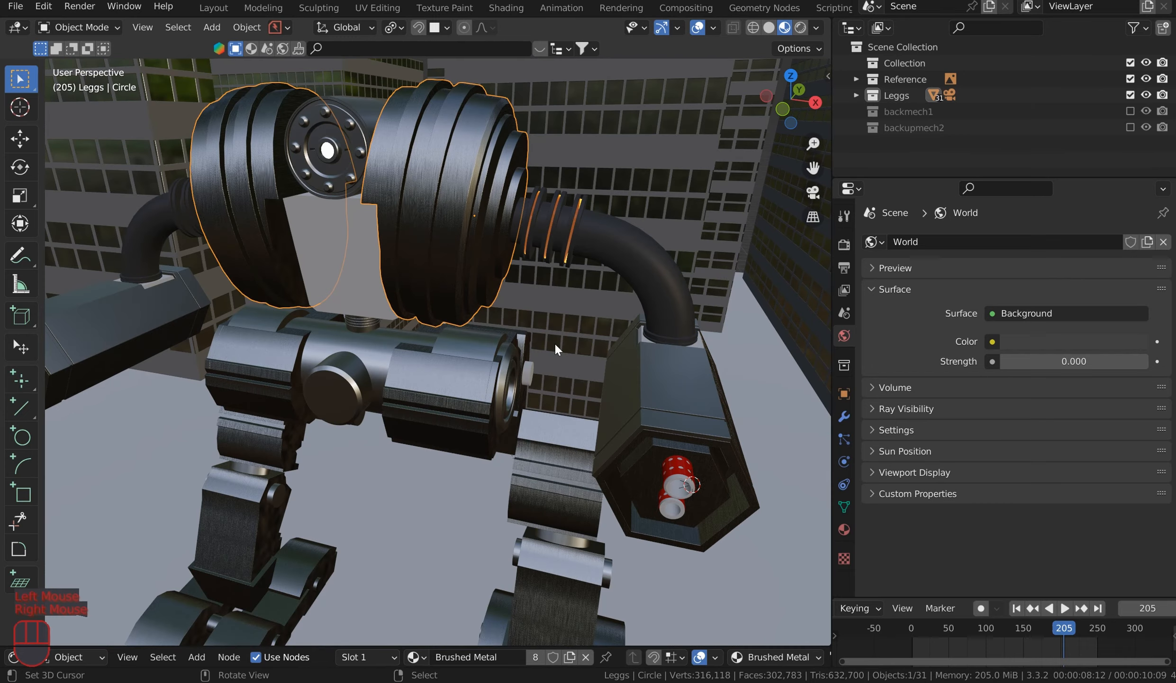
middle_click_drag(614, 397, 490, 419, "shift")
right_click(484, 395)
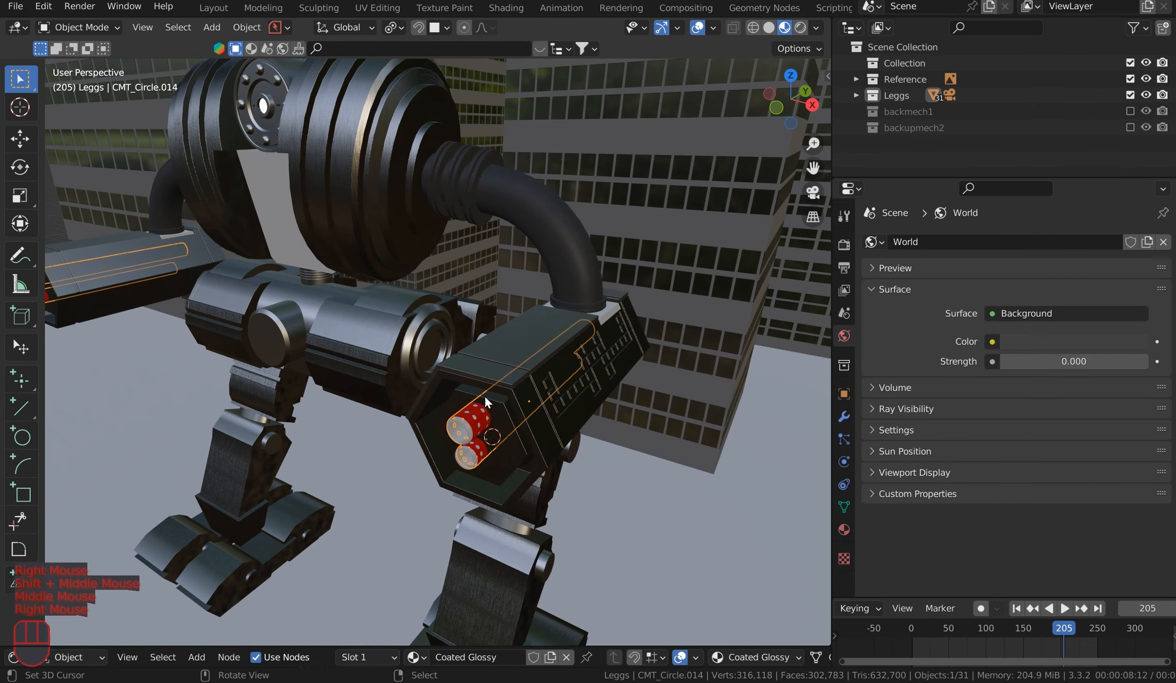
left_click_drag(469, 645, 469, 395)
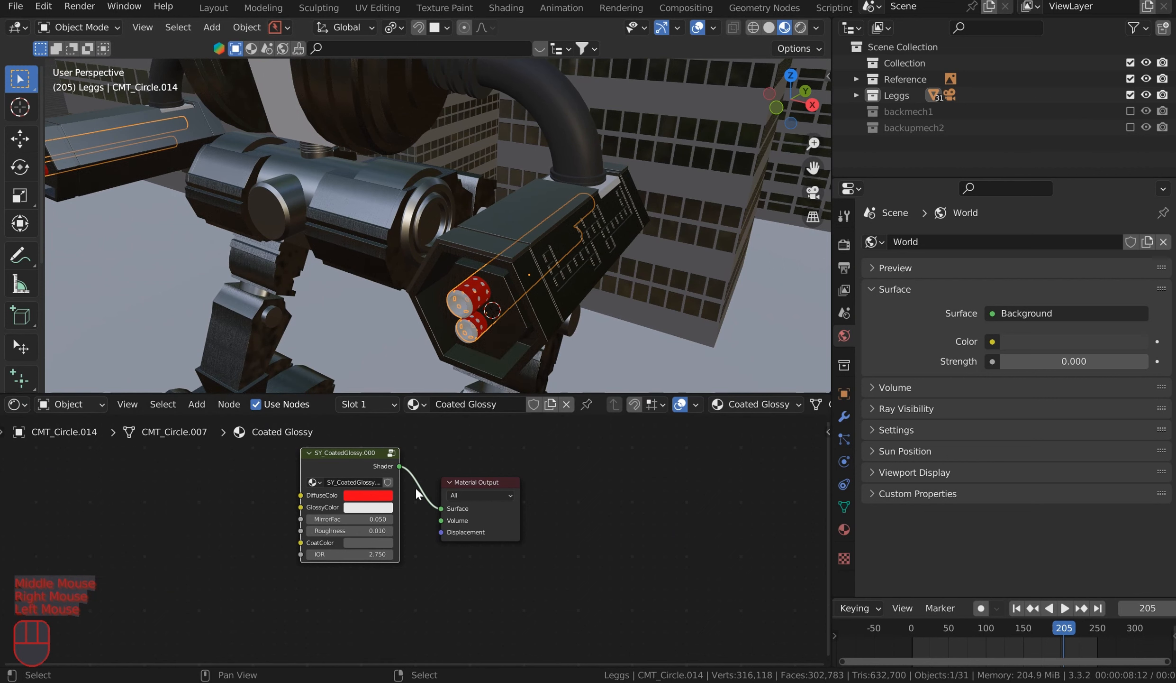
scroll(408, 476, "up", 2)
middle_click_drag(407, 473, 389, 522)
left_click(383, 515)
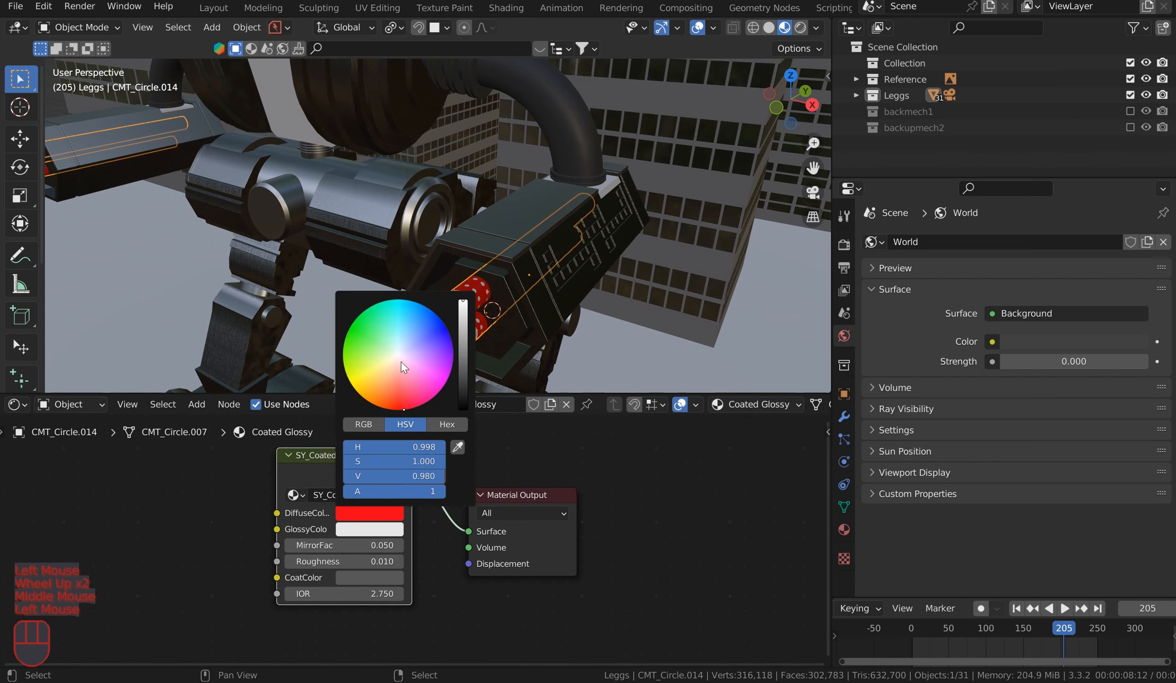
left_click(459, 353)
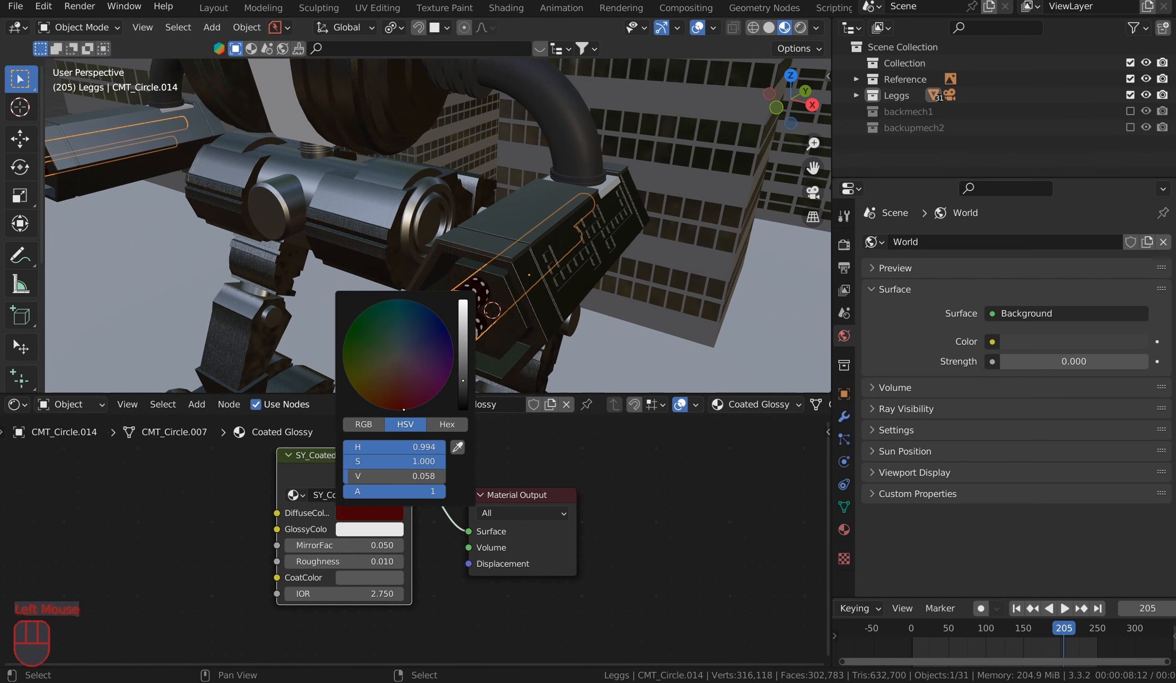
scroll(496, 287, "up", 3)
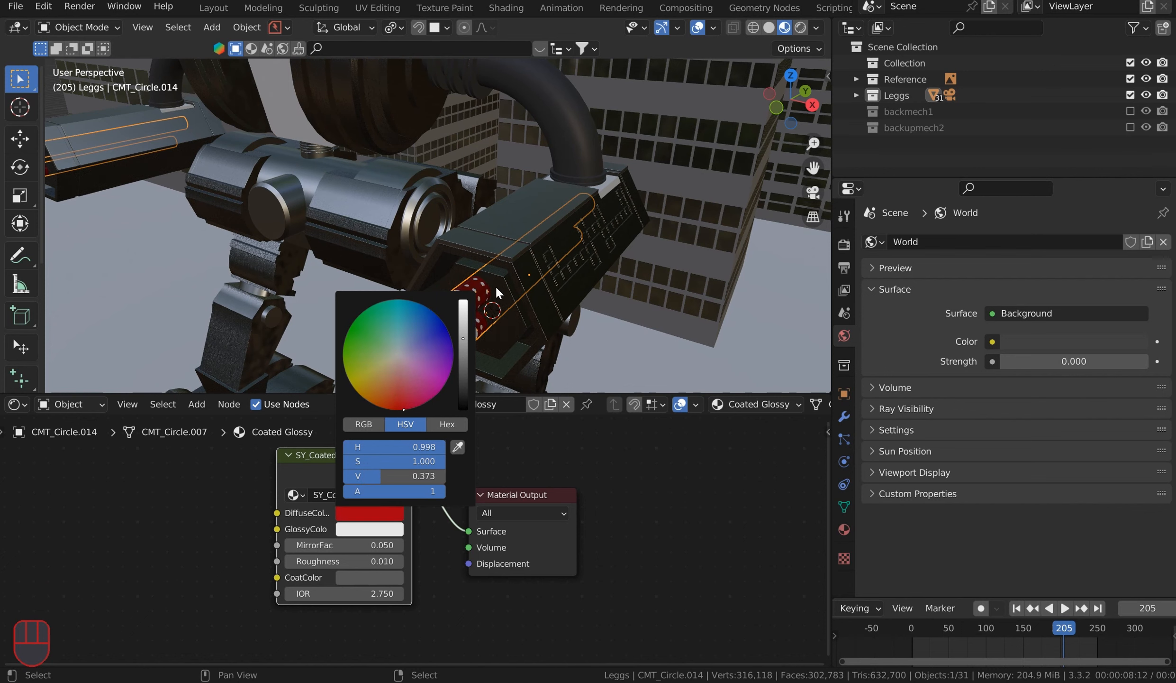
scroll(494, 288, "down", 2)
left_click(494, 289)
Step: Set the Coated Glossy material's glossy colour to orange and its diffuse colour to a muted reddish brown
scroll(495, 281, "up", 2)
middle_click_drag(495, 281, 419, 432)
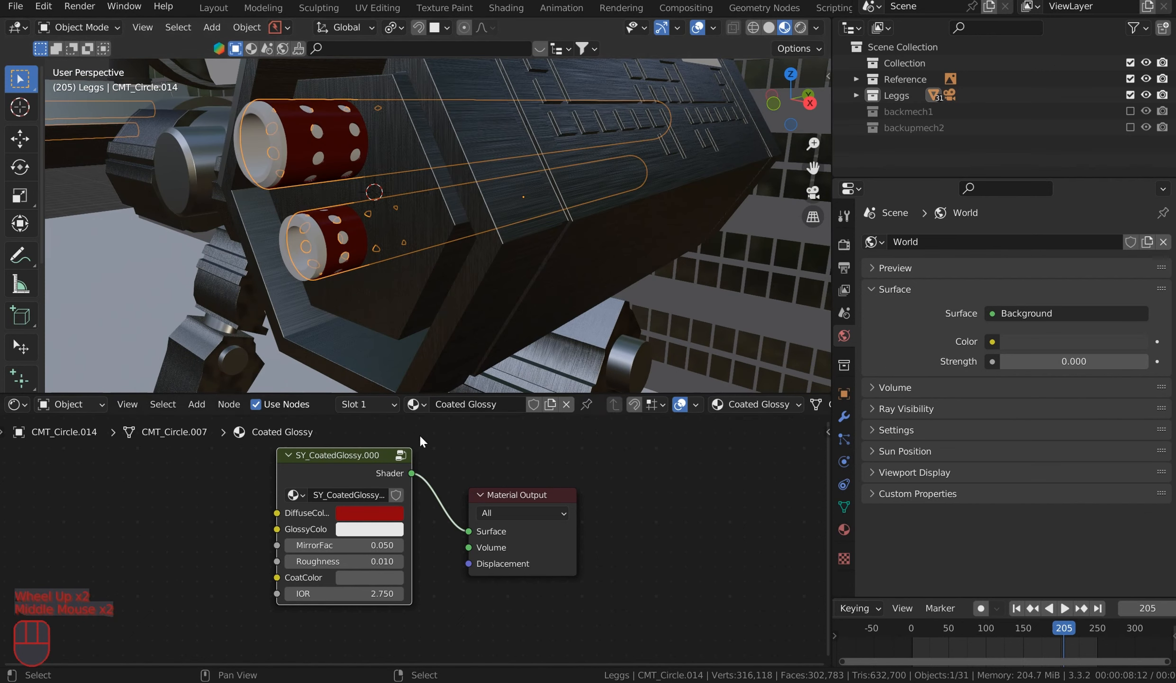
left_click(369, 529)
left_click(384, 397)
left_click_drag(383, 396, 369, 417)
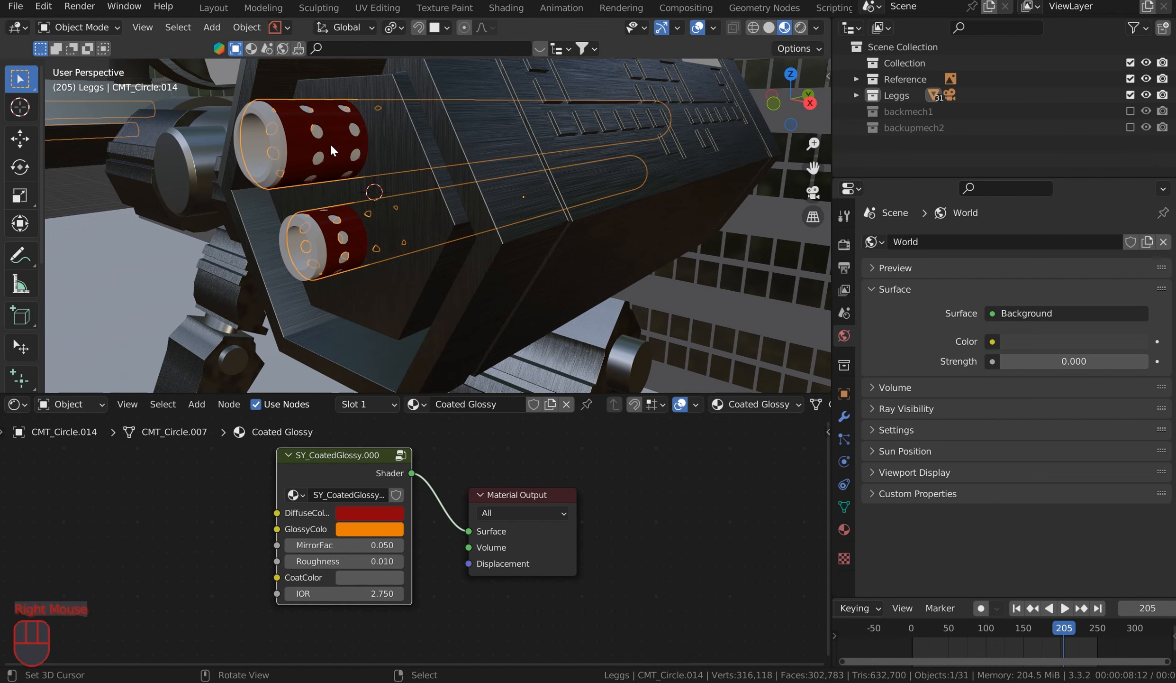
left_click(370, 512)
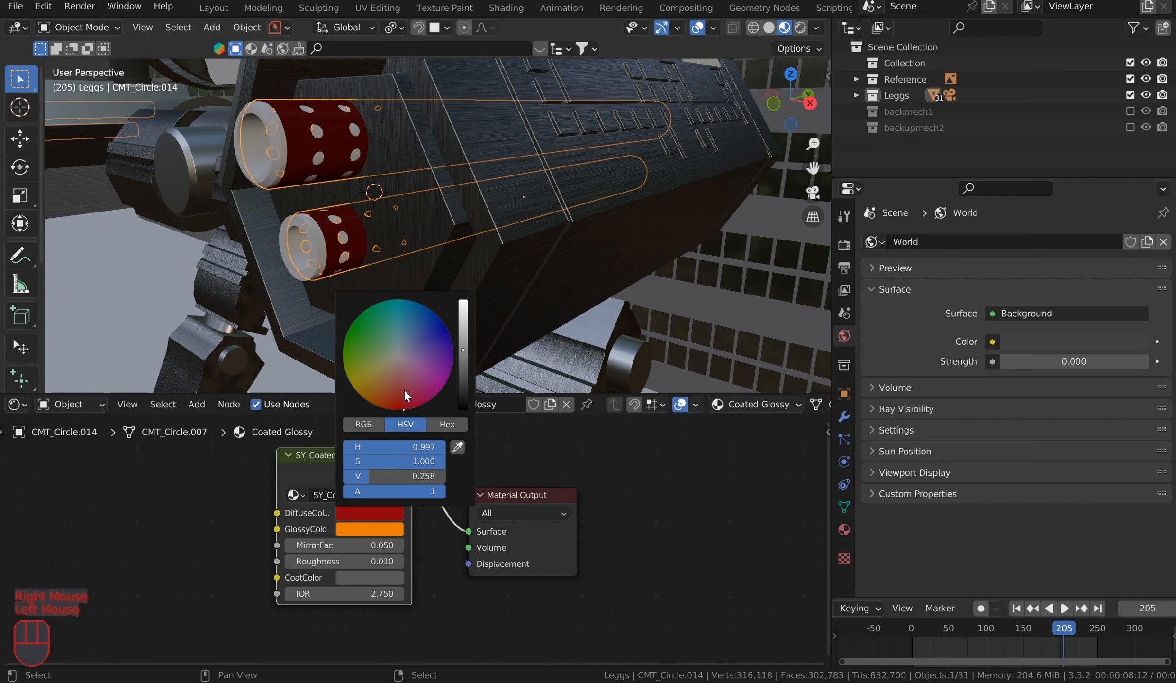
left_click_drag(404, 388, 388, 386)
Step: Select the white inner gun barrels and give them the Coated Glossy material from the Sample Materials library
middle_click_drag(398, 282, 440, 253)
right_click(439, 240)
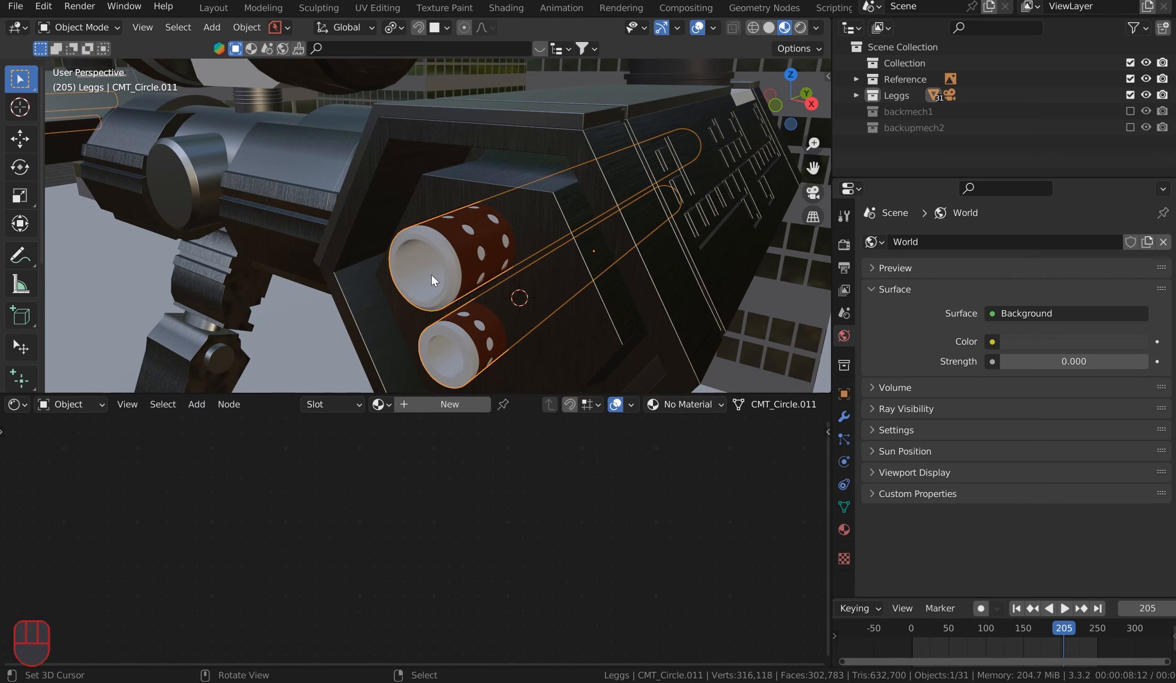
left_click(845, 529)
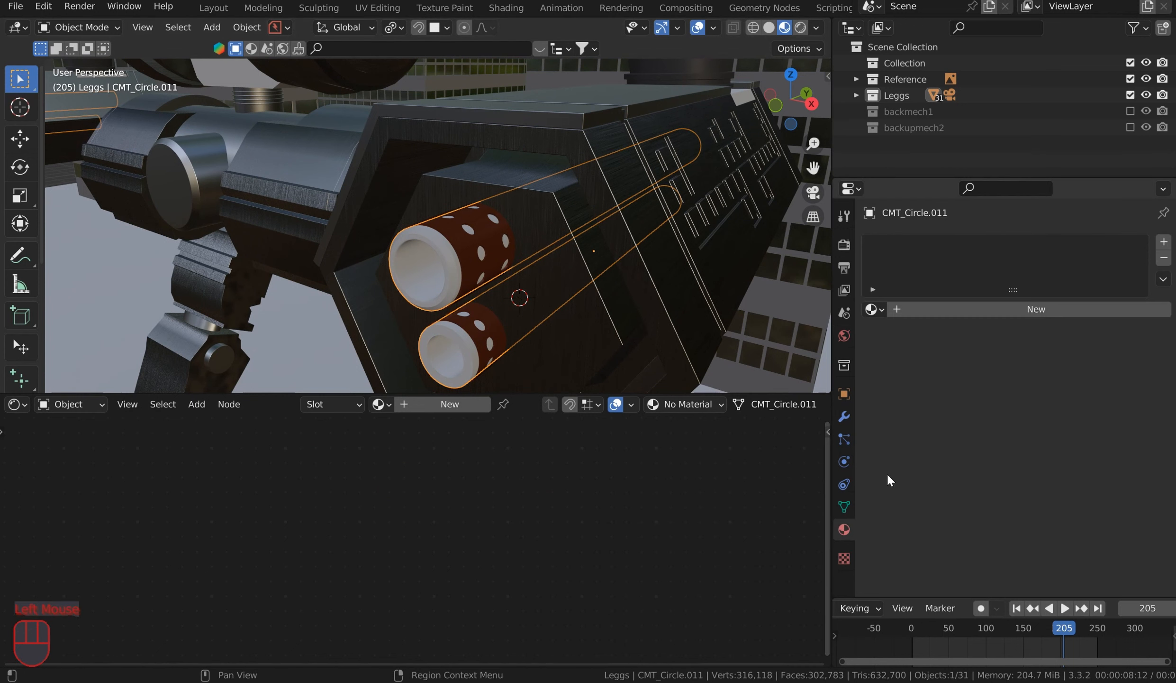
left_click(985, 313)
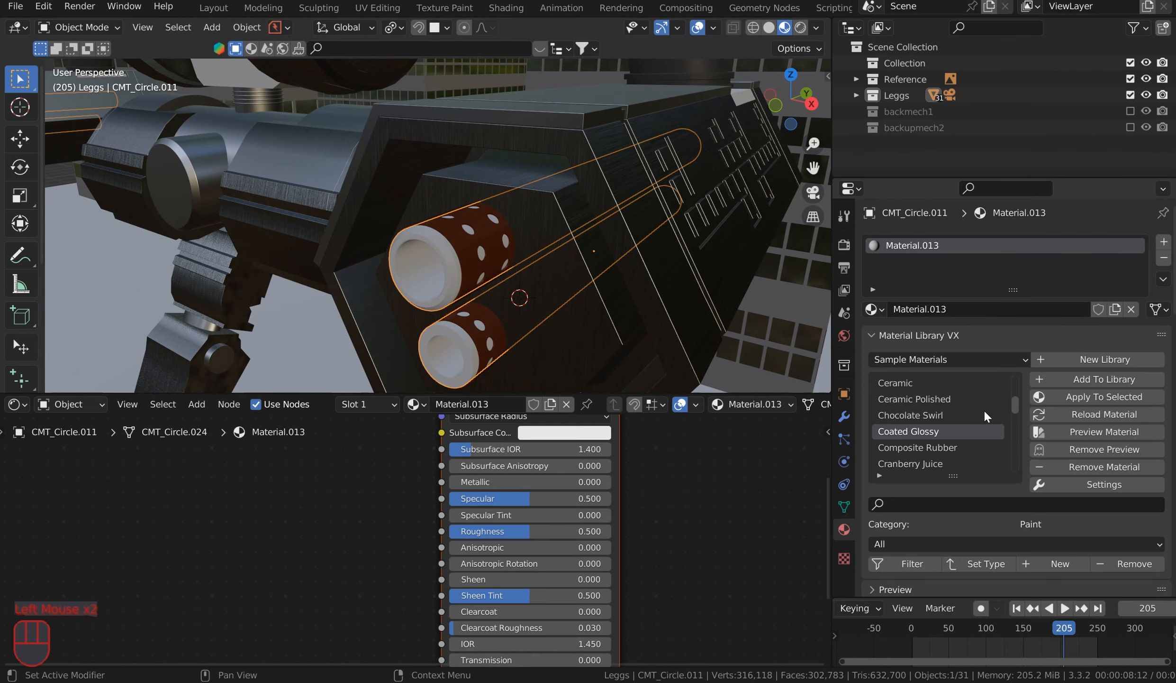
left_click(1104, 396)
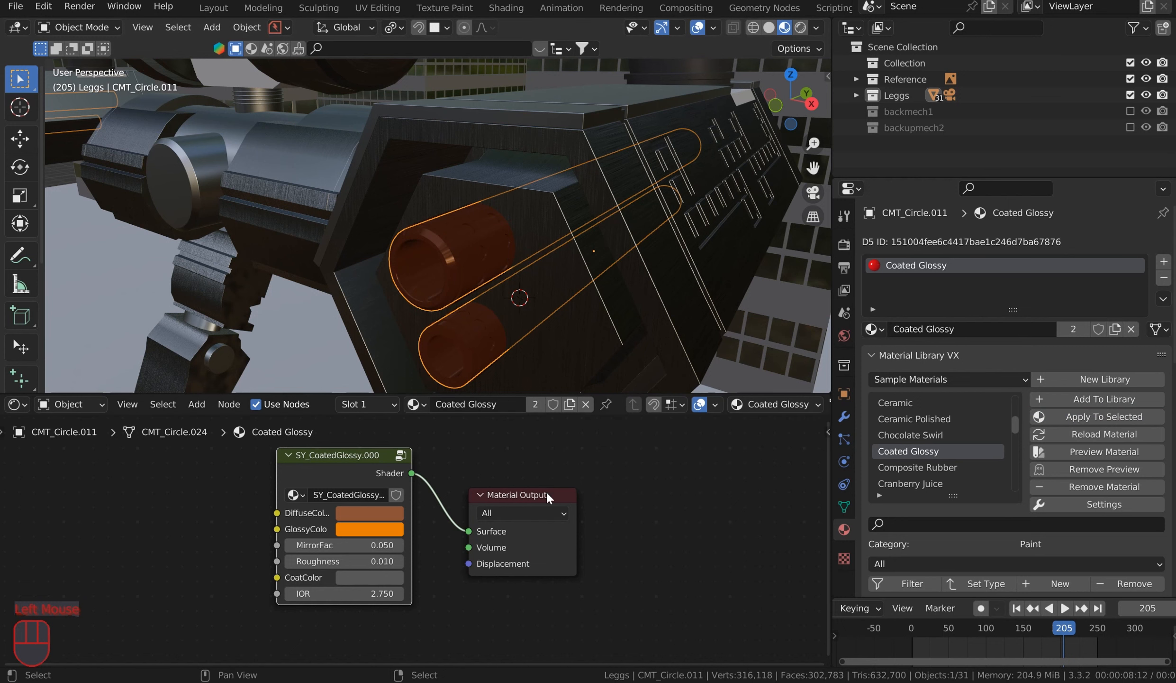
Step: Replace the Coated Glossy material on the perforated outer barrel sleeves with a new material
right_click(465, 249)
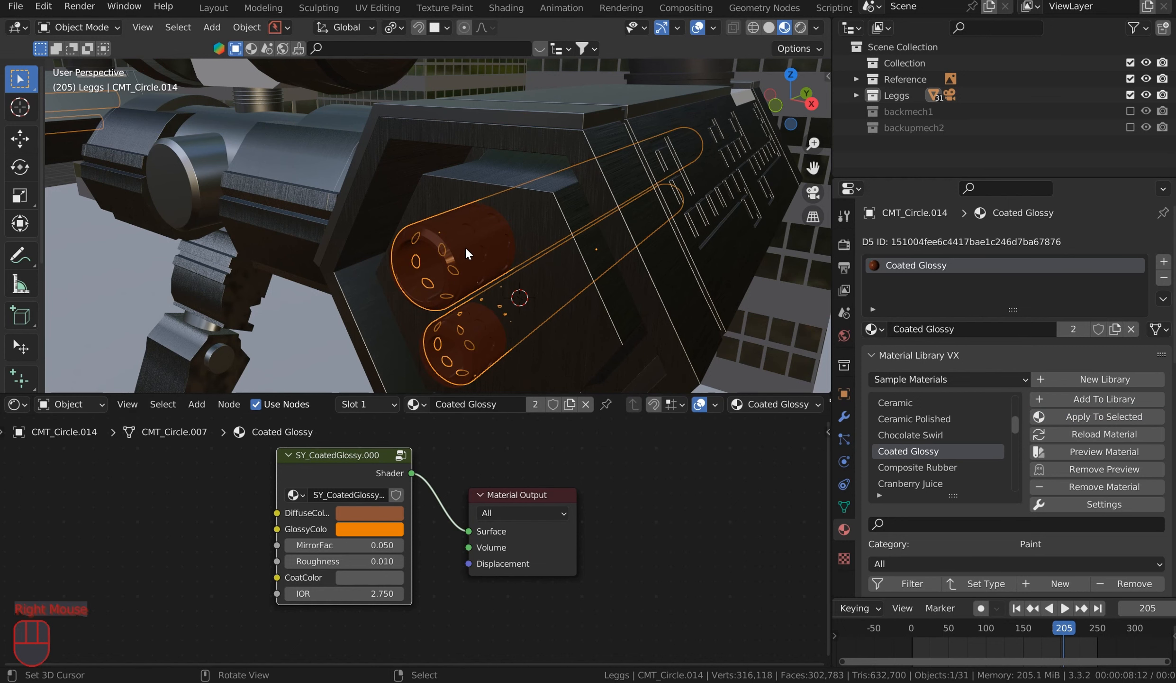
left_click(1164, 278)
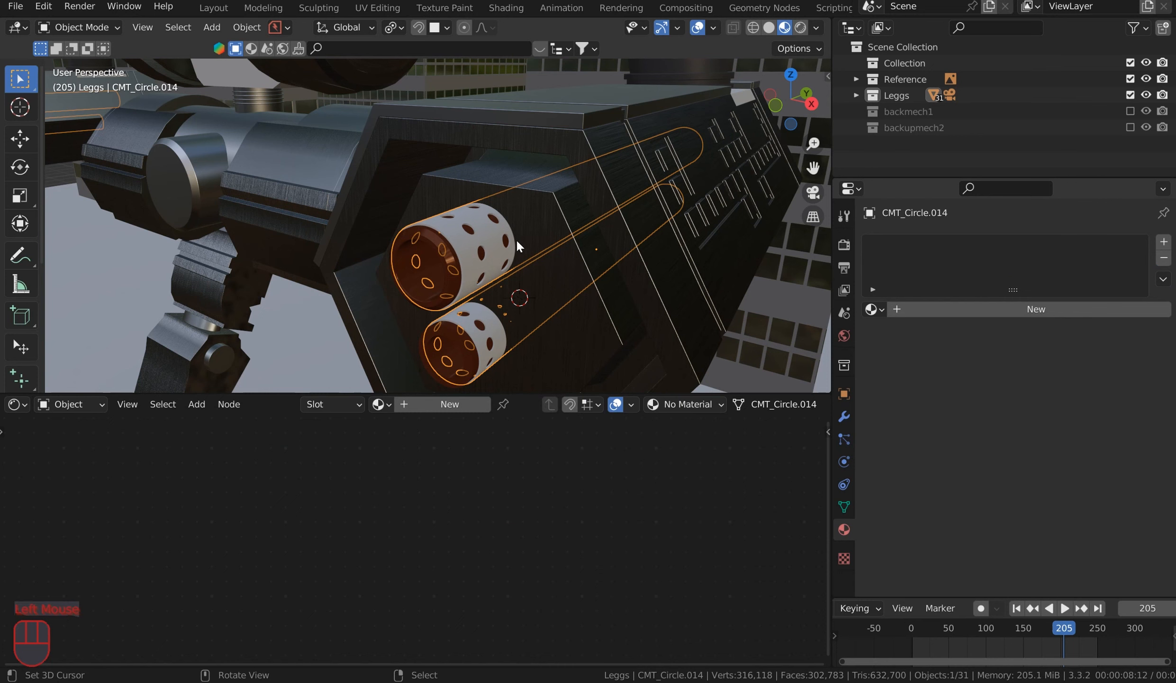
left_click_drag(408, 394, 457, 273)
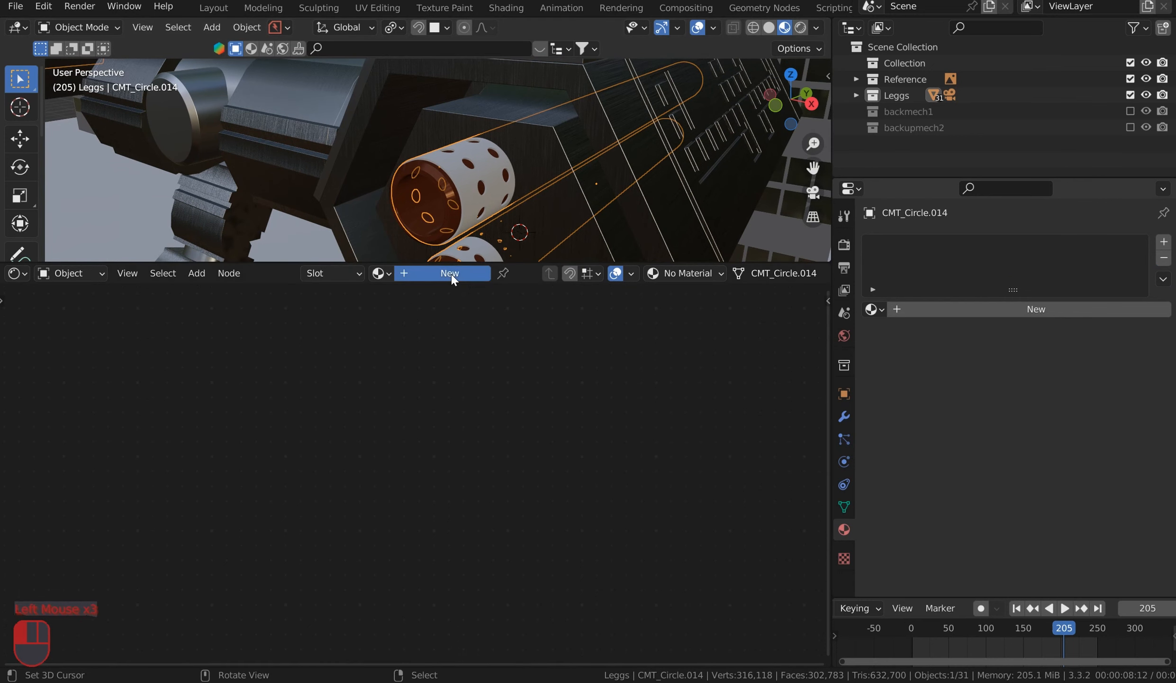
left_click(455, 273)
Step: Add a ColorRamp node feeding the Principled BSDF's Base Color
scroll(536, 416, "down", 1)
middle_click_drag(536, 416, 536, 463)
scroll(536, 463, "up", 2)
left_click_drag(475, 431, 316, 372)
type("ramp")
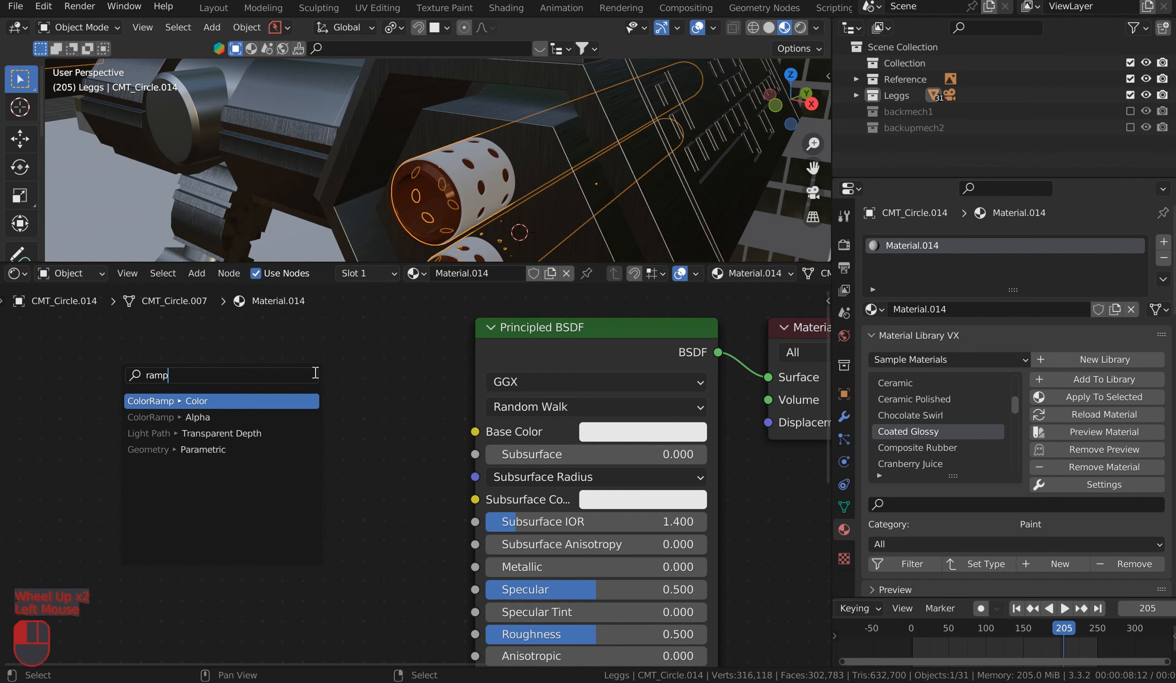
key("Return")
left_click(361, 355)
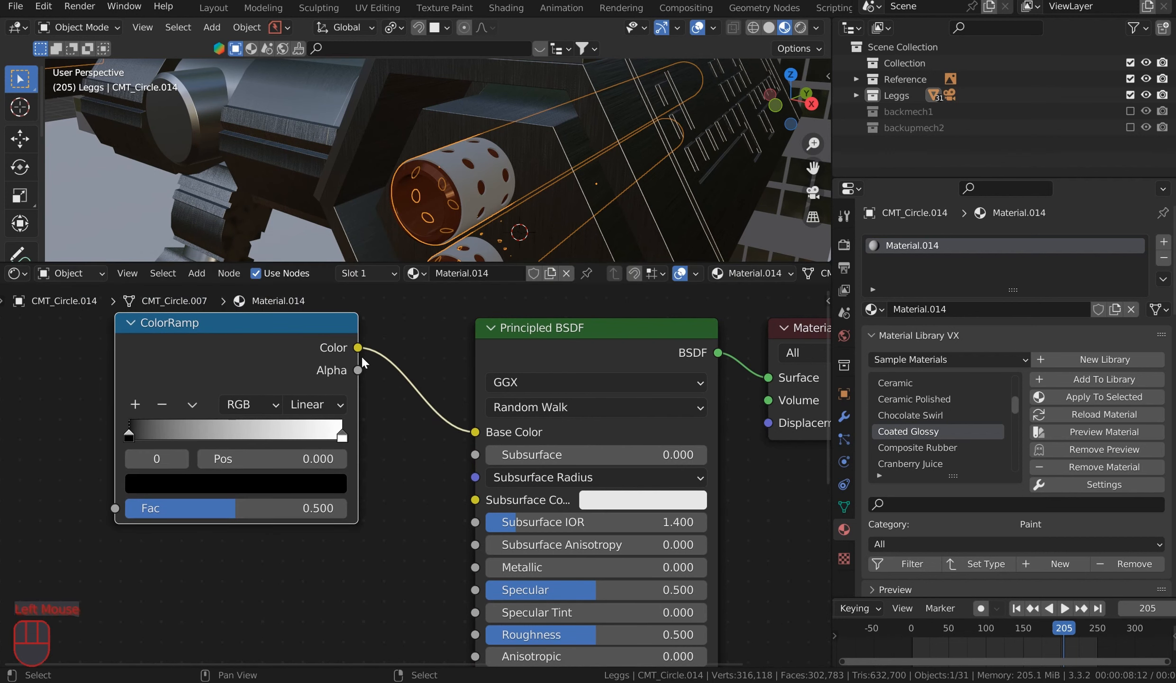
Step: Add a Gradient Texture node and connect its Color output to the ColorRamp's Fac
middle_click_drag(536, 448, 157, 467)
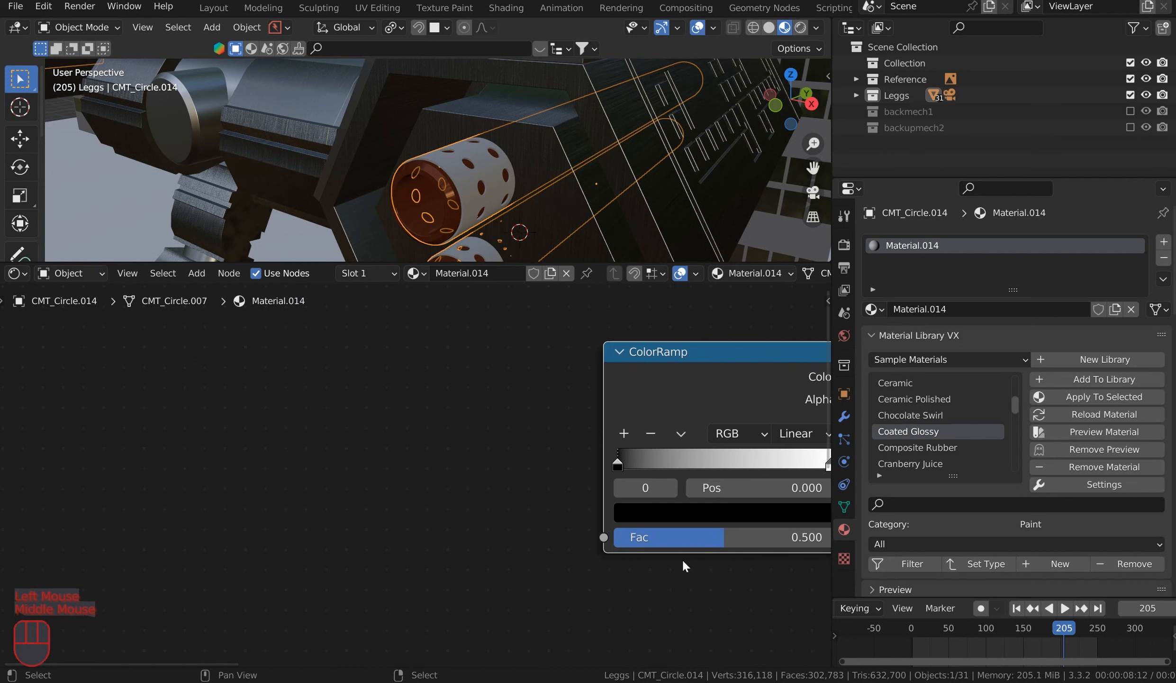
left_click_drag(605, 540, 440, 447)
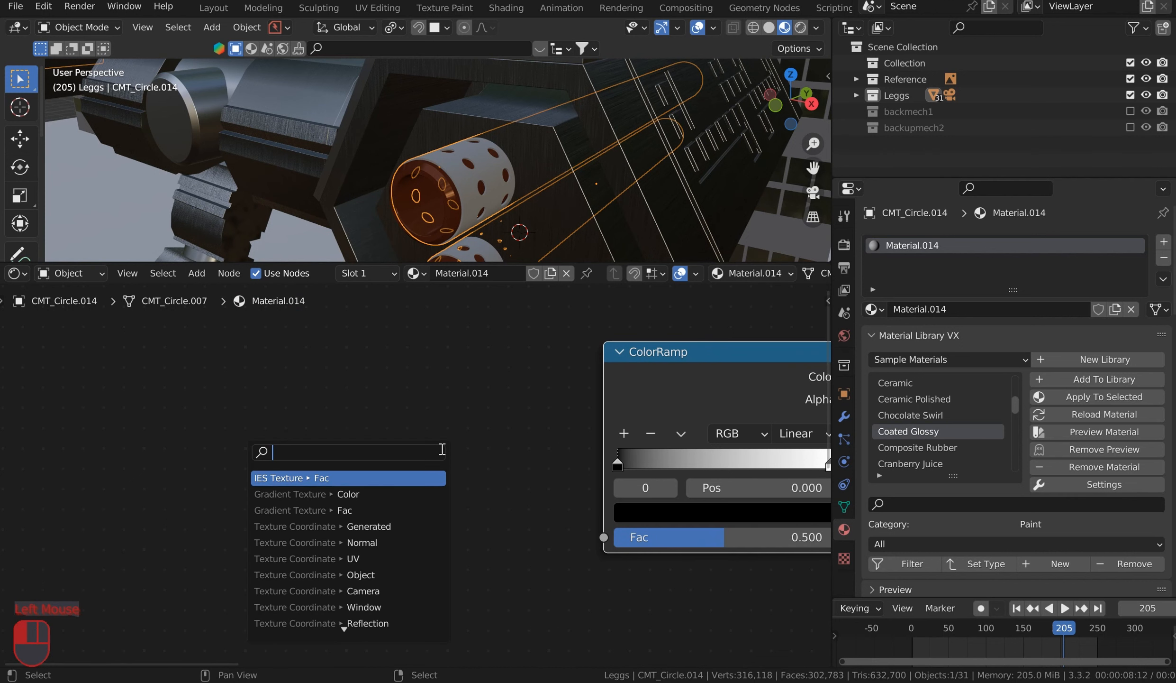
type("gradi")
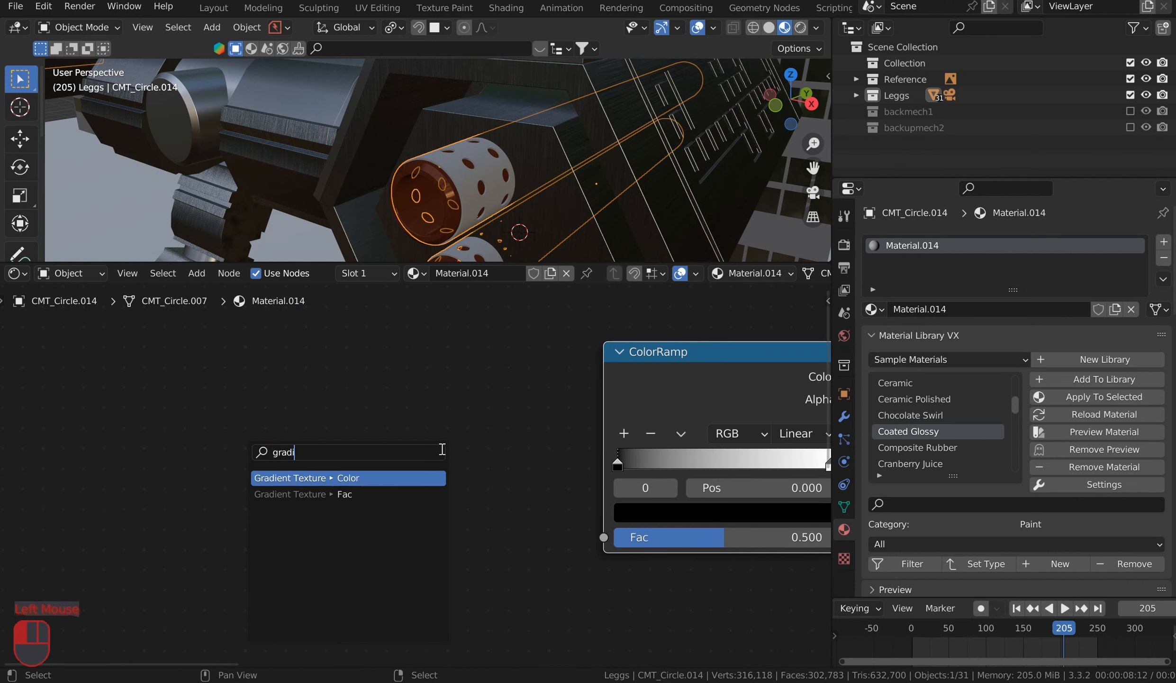
left_click(417, 477)
left_click(551, 486)
Step: Add a Mapping node and connect it to the Gradient Texture's Vector input
left_click_drag(429, 537, 293, 448)
type("maa")
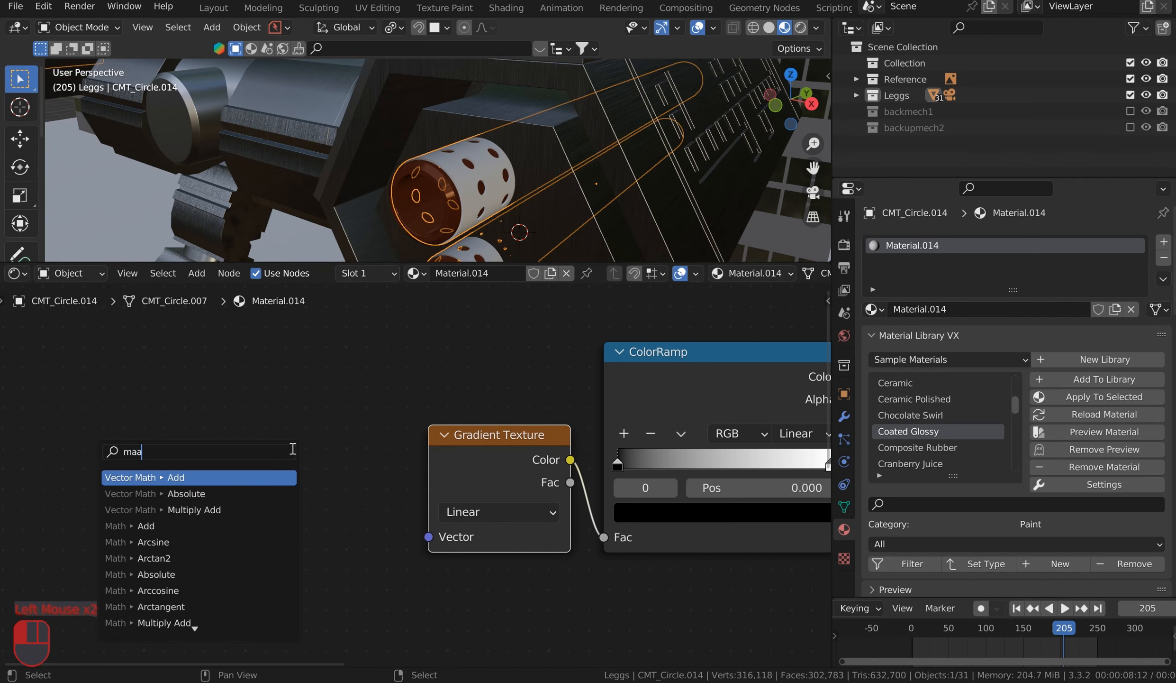
key("BackSpace")
type("pp")
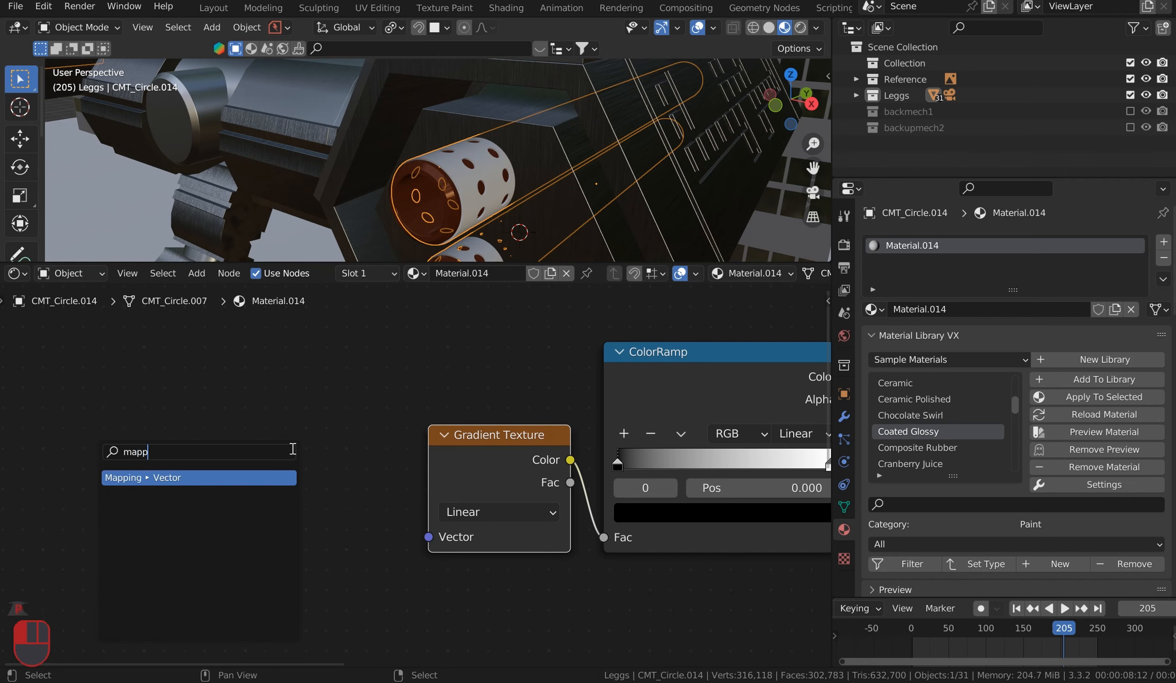
key("Return")
left_click(349, 391)
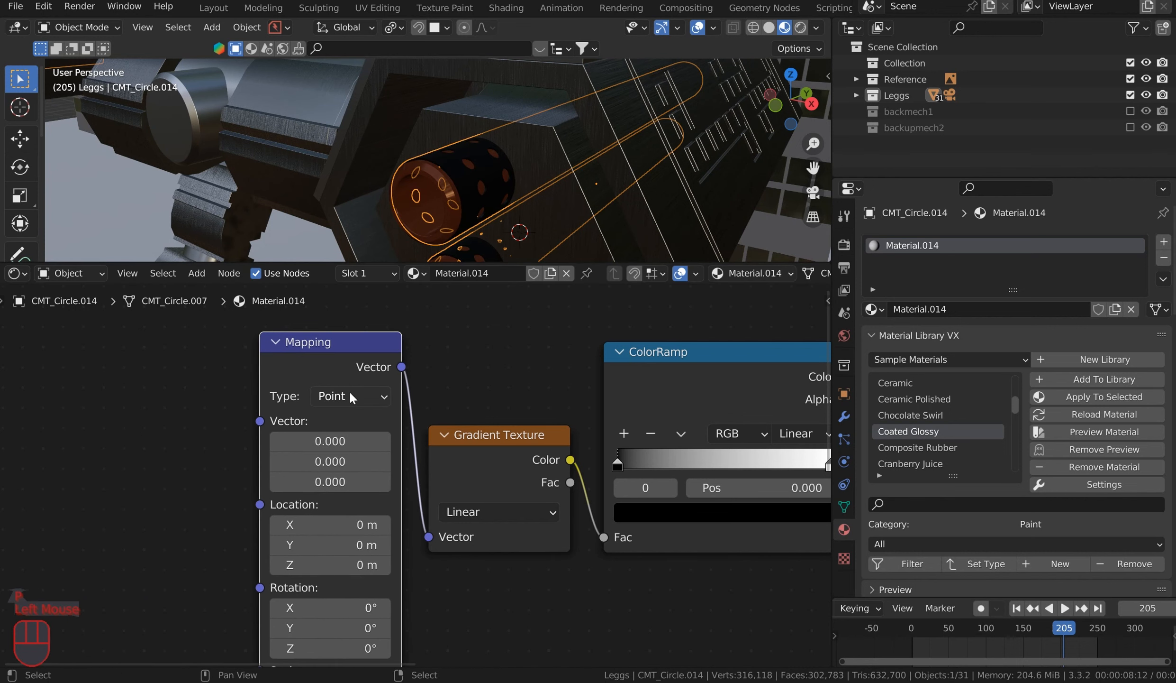
Step: Add a Texture Coordinate node with its Generated output feeding the Mapping node's Vector
scroll(233, 395, "down", 1)
middle_click_drag(233, 395, 413, 438)
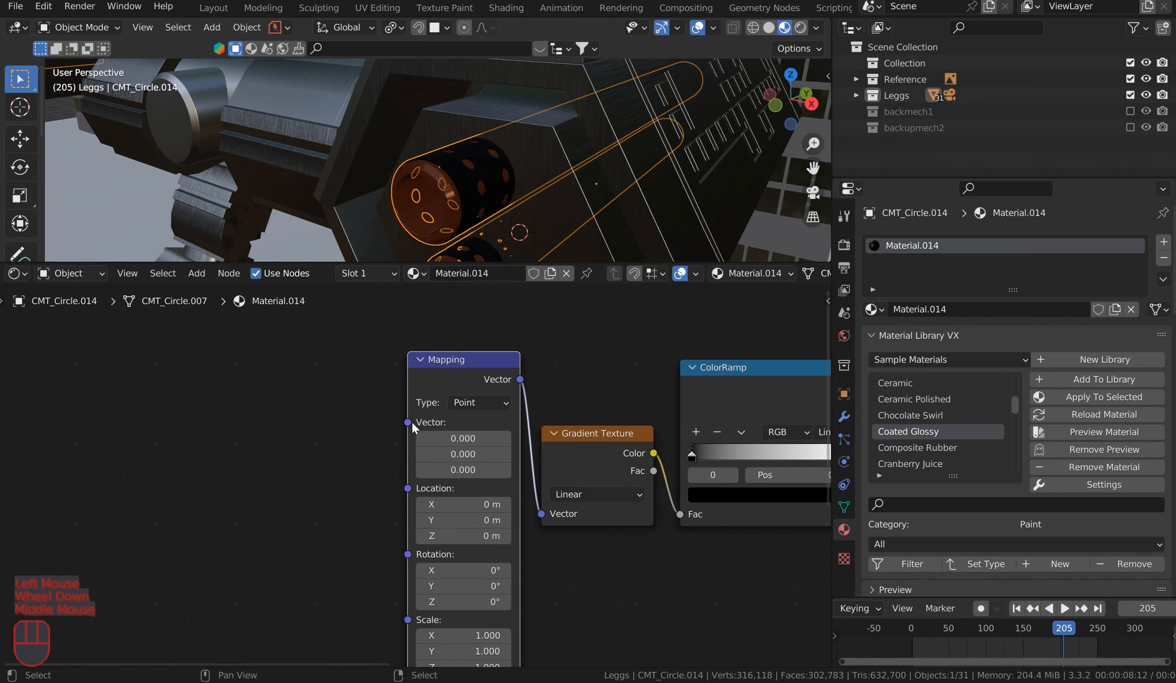
left_click_drag(407, 422, 252, 411)
type("coo")
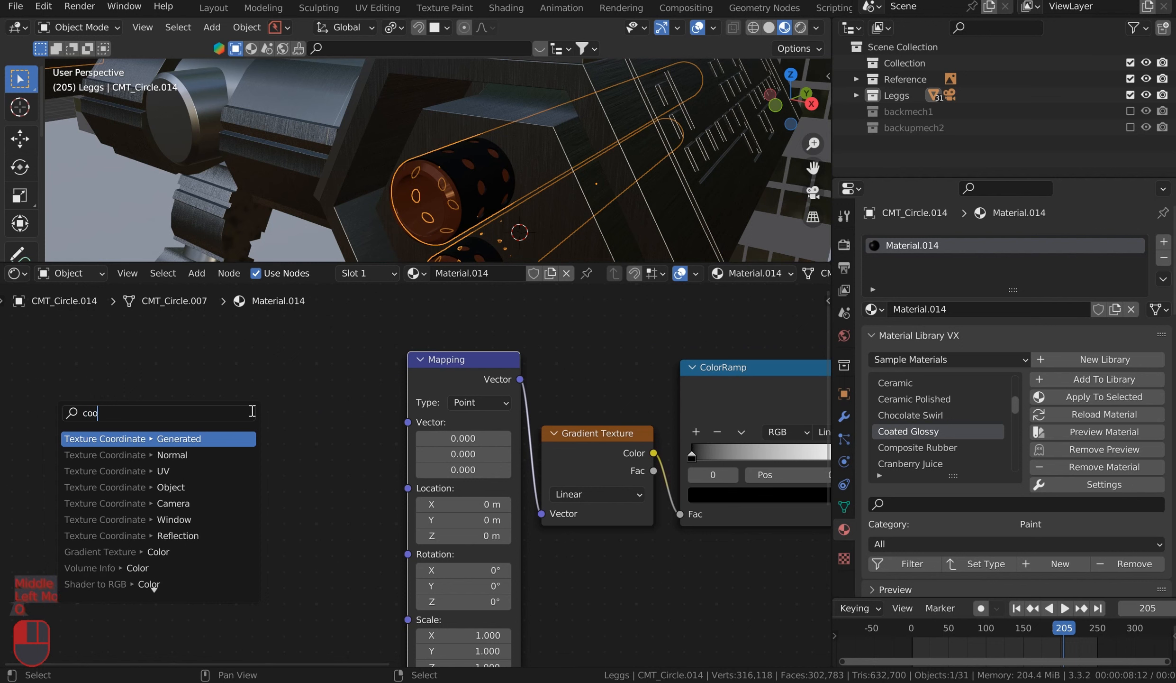
type("r")
key("Return")
left_click(334, 411)
Step: Set the ColorRamp's black stop to brown (H 0.030, S 0.933, V 0.197) and move the stops to 0.247 and 0.696
scroll(532, 483, "down", 1)
middle_click_drag(532, 483, 304, 480)
left_click(456, 458)
left_click(456, 497)
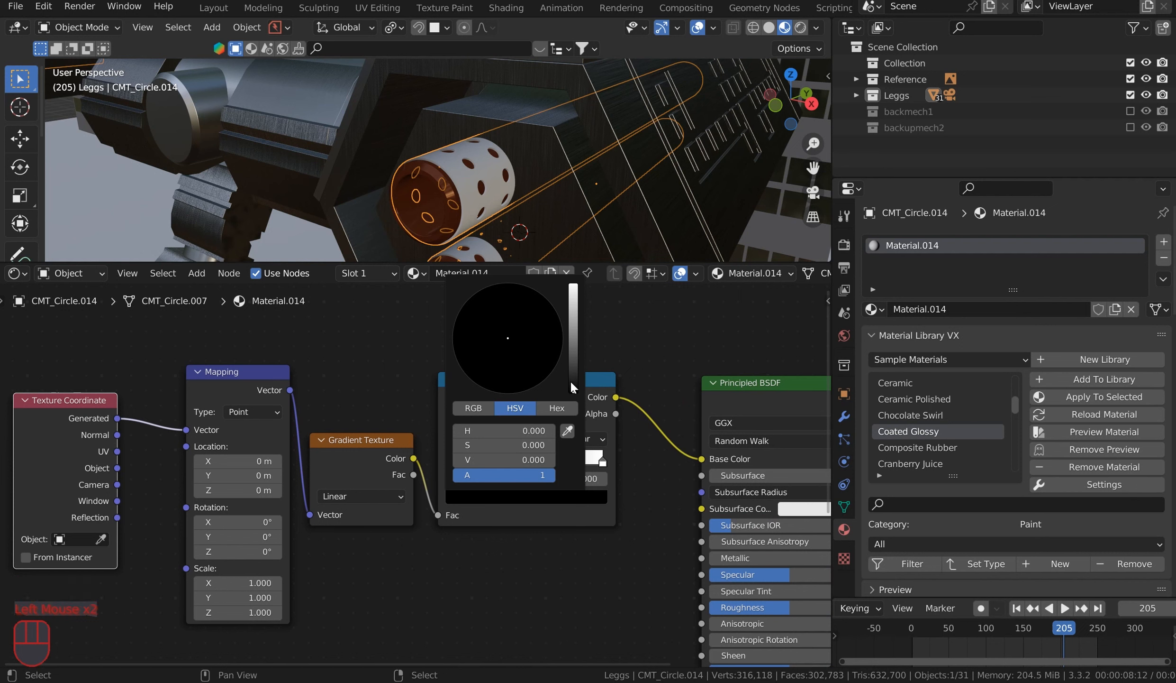
mouse_move(573, 364)
left_mouse_down()
mouse_move(573, 340)
mouse_move(510, 354)
mouse_move(493, 377)
left_mouse_up()
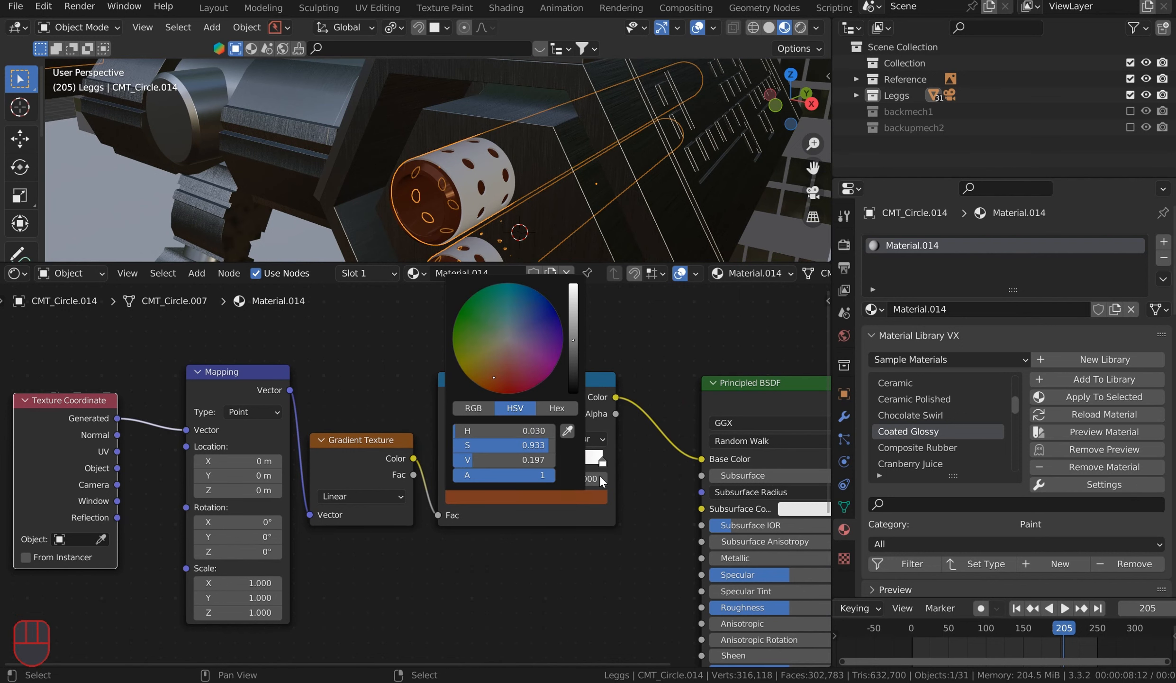
left_click_drag(603, 462, 556, 462)
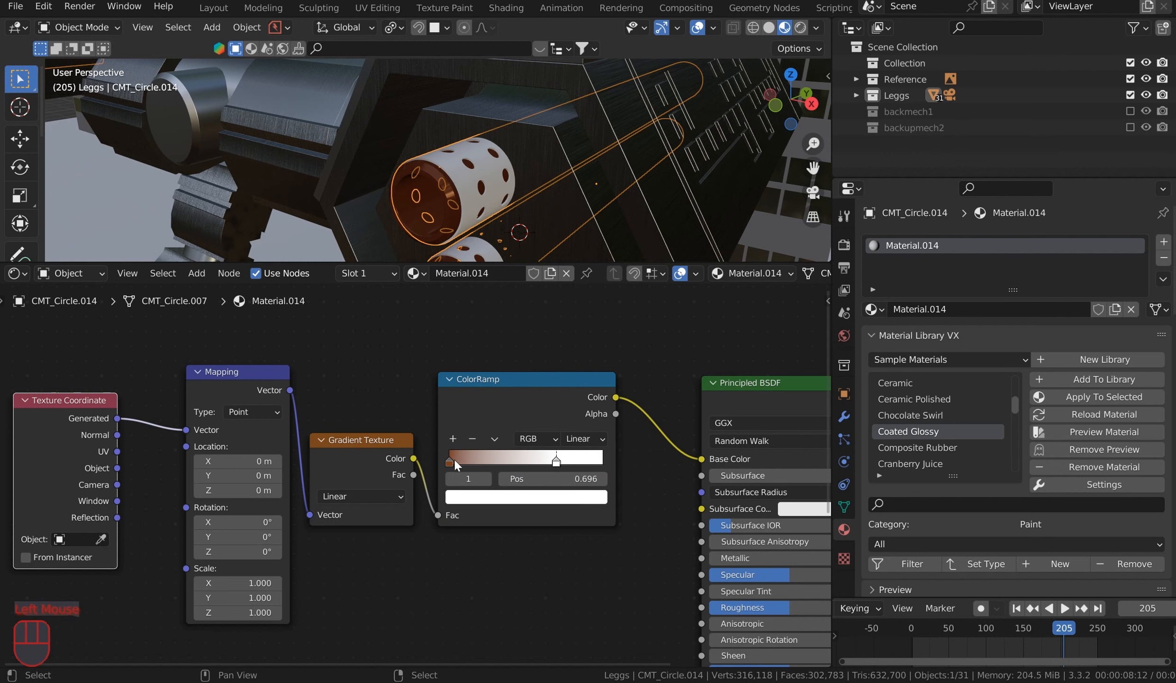
left_click_drag(454, 461, 488, 464)
Step: Isolate the perforated barrel sleeves in local view and inspect the colour gradient along the tubes
key("KP_Divide")
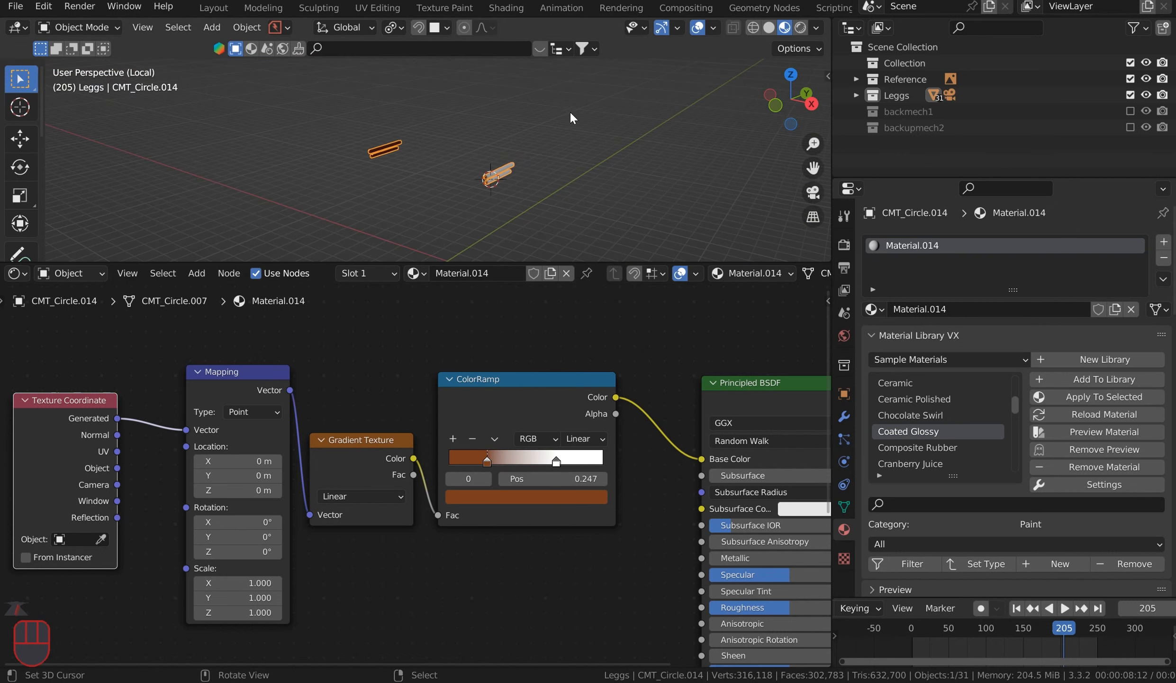
scroll(570, 119, "up", 4)
middle_click_drag(574, 154, 534, 150)
scroll(554, 159, "up", 2)
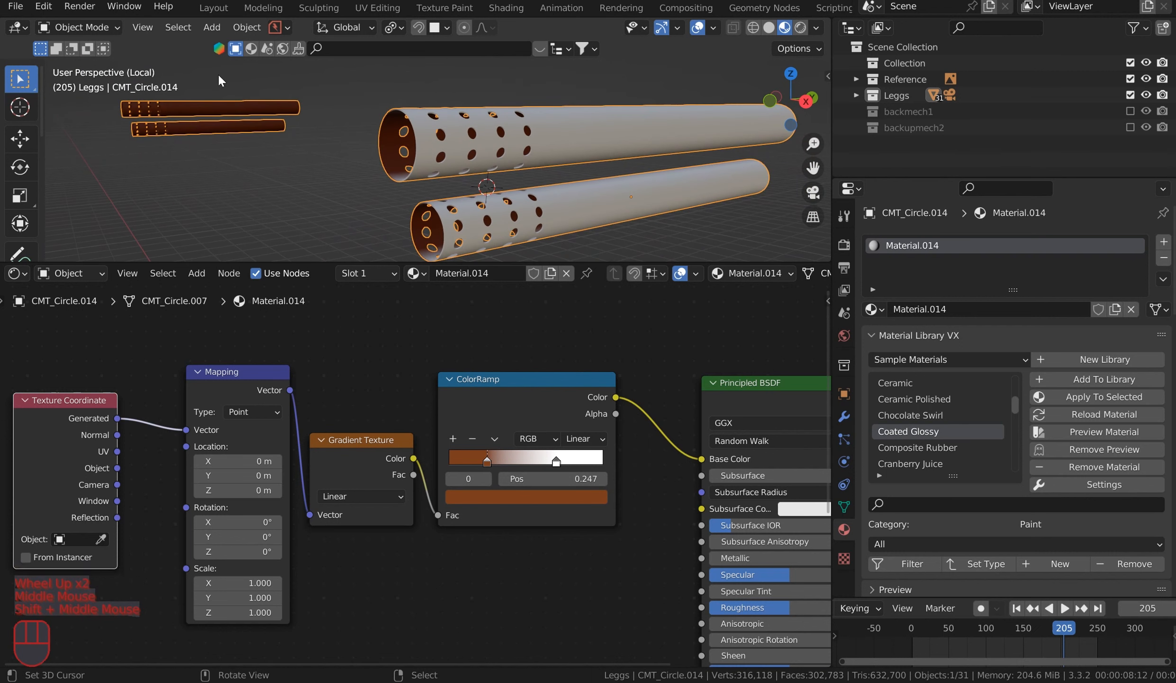
middle_click_drag(453, 192, 479, 194)
Step: Add a Bump node feeding the Principled BSDF's Normal input
middle_click_drag(166, 456, 473, 512)
left_click_drag(554, 534, 353, 457)
type("bump")
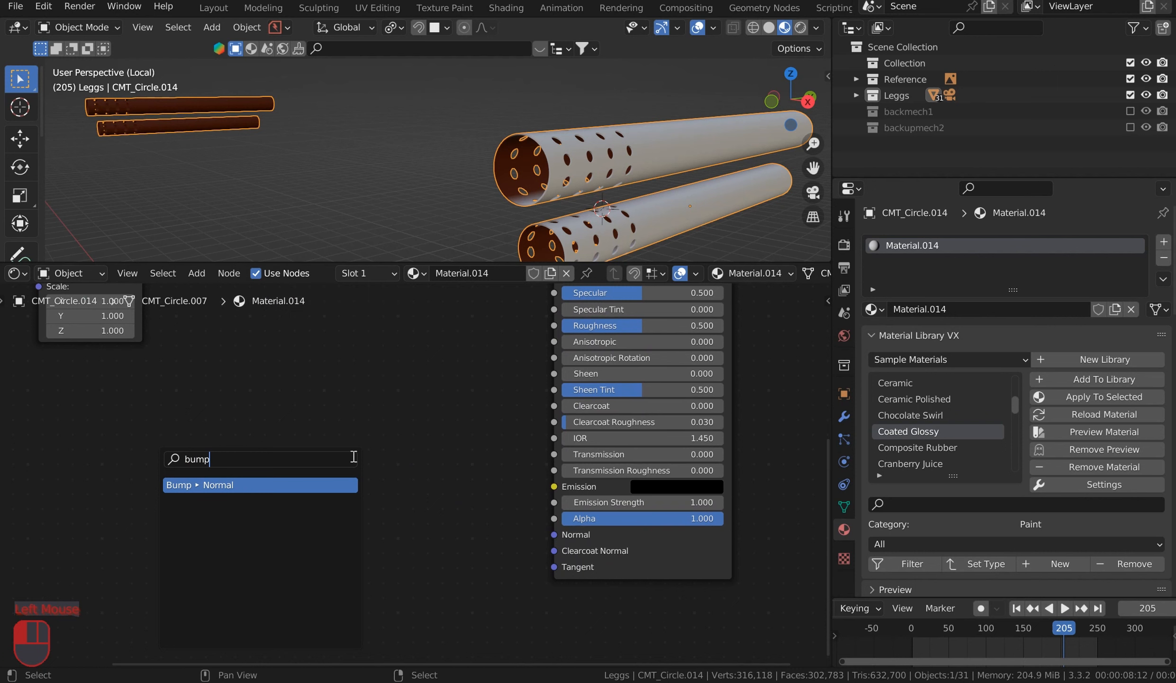
key("Return")
left_click(328, 550)
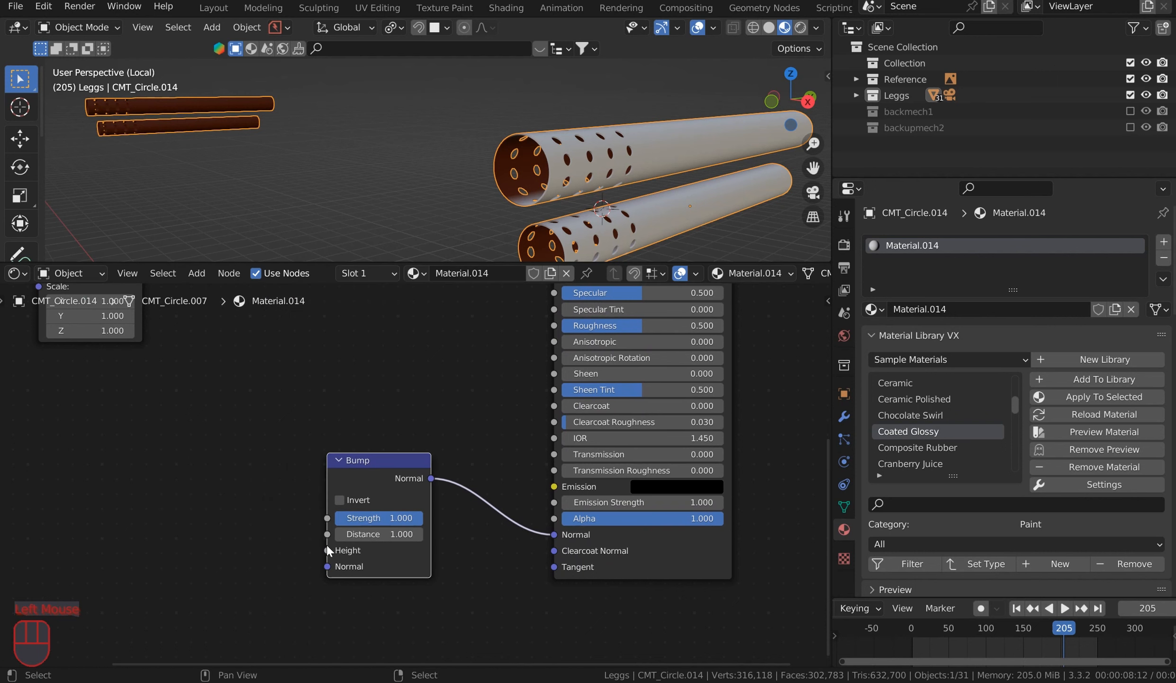
Step: Add a Noise Texture node and connect its Fac output to the Bump node's Height
left_click_drag(329, 550, 256, 493)
type("noise")
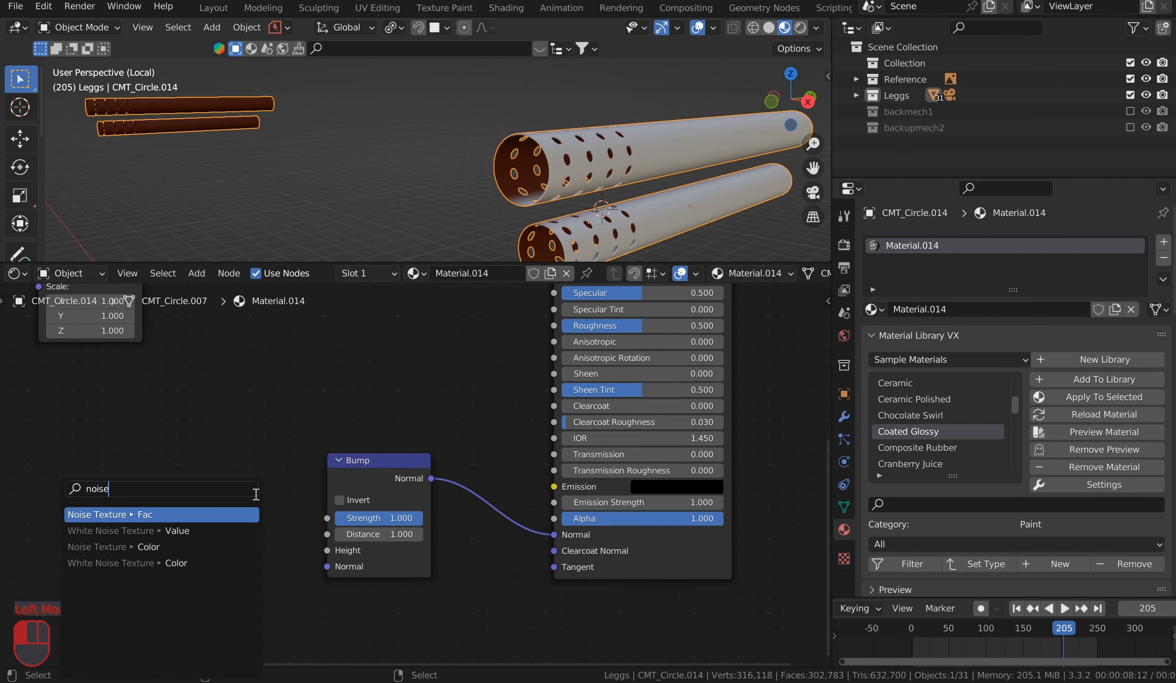
key("Return")
left_click(245, 469)
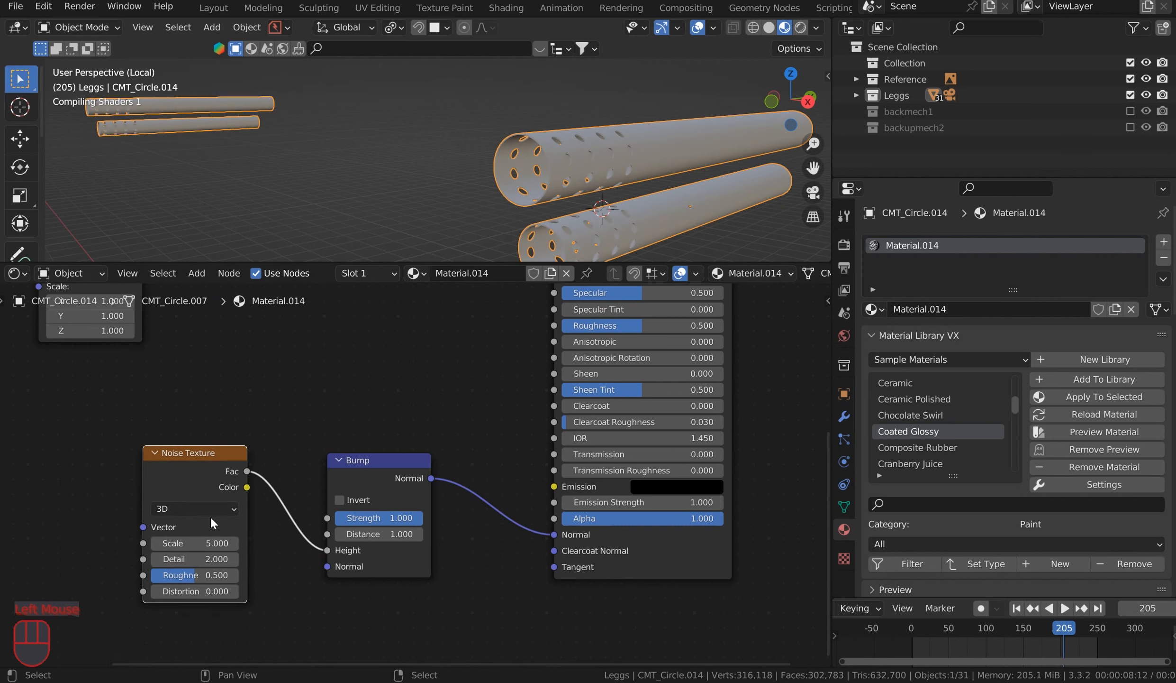
Step: Set the Noise Texture's Scale to 30, Distortion to 37.9 and Detail to 15
mouse_move(561, 157)
middle_mouse_down("shift")
mouse_move(442, 119)
mouse_move(451, 131)
middle_mouse_up("shift")
left_click(178, 543)
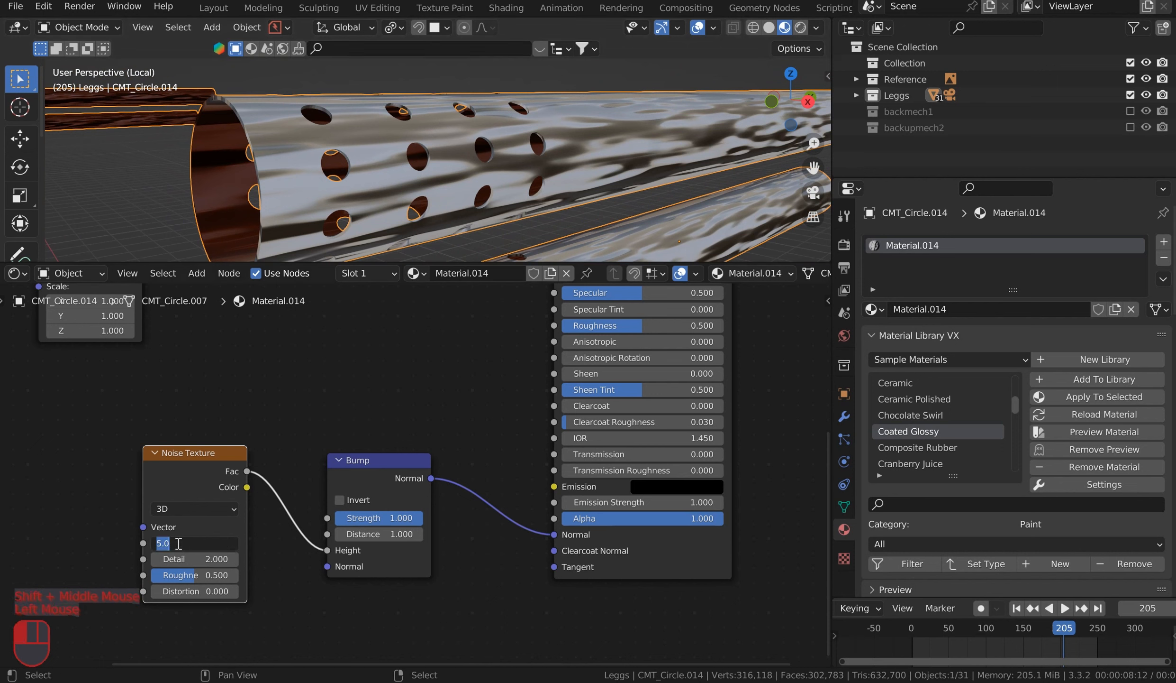
type("30")
key("Return")
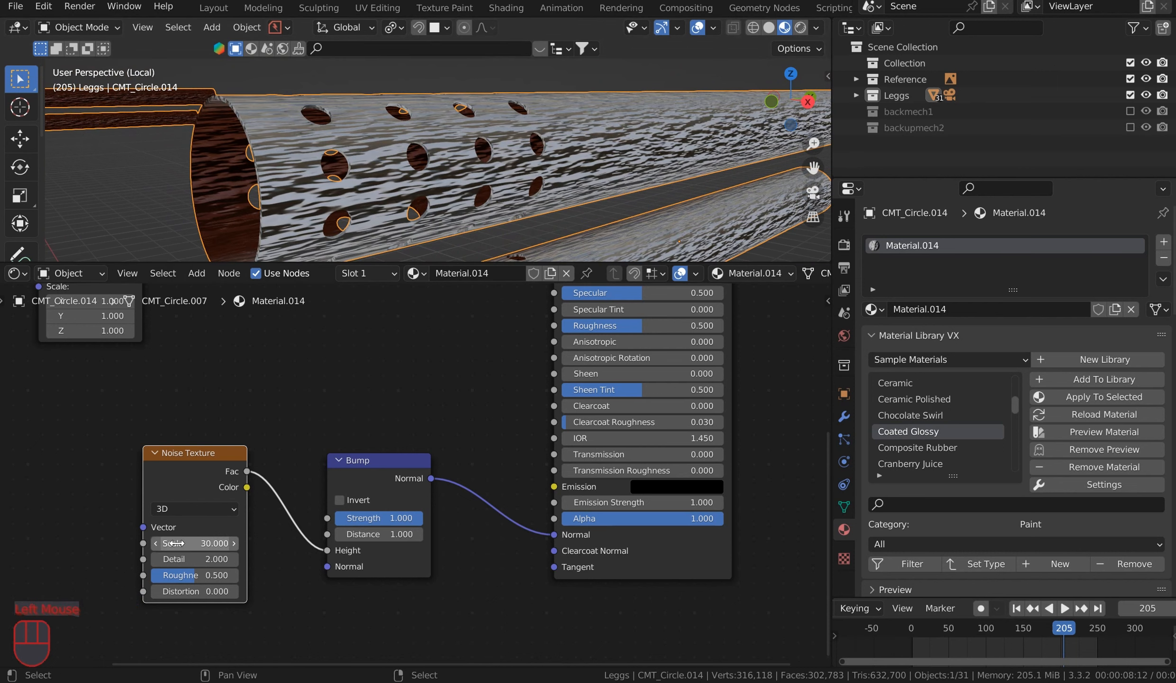
left_click_drag(173, 591, 314, 591)
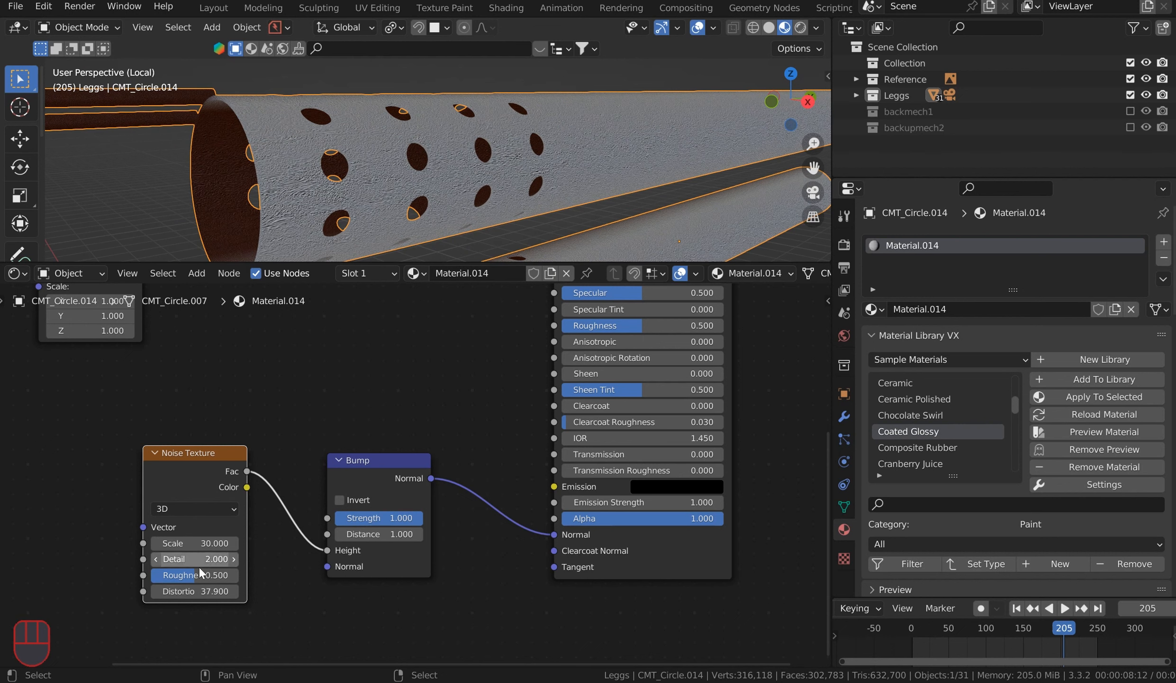
left_click_drag(190, 559, 237, 560)
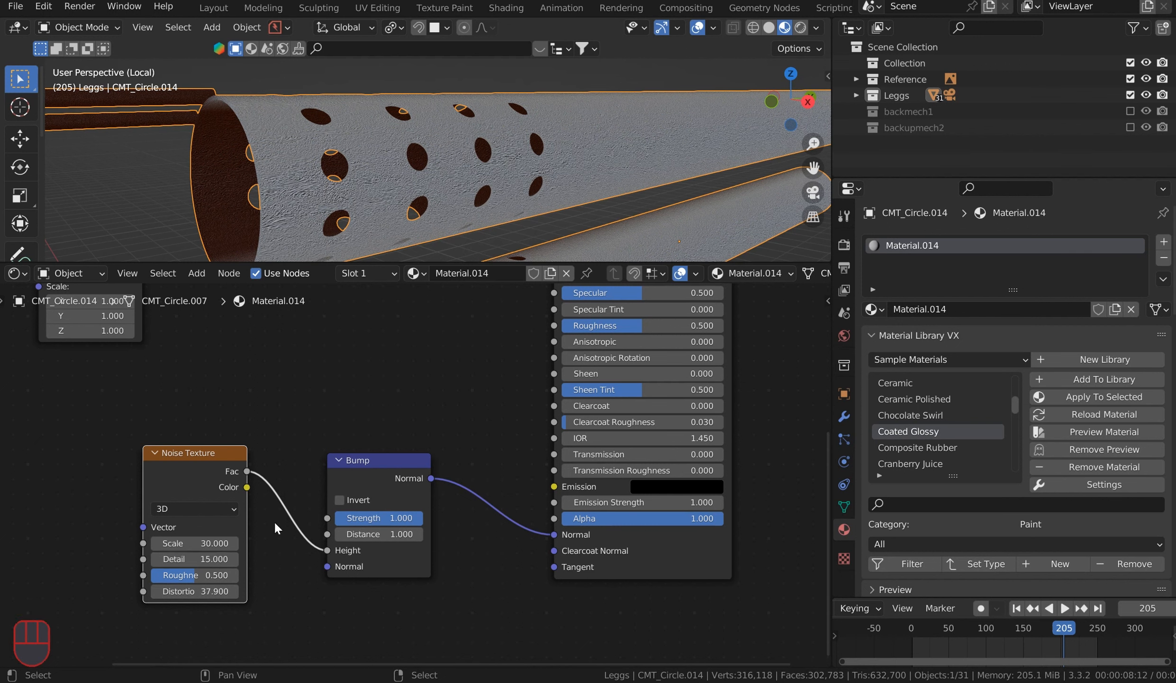
Step: Set the Bump node's Strength to 0.686 and its Noise Texture's Roughness to 0.733 and Scale to 59.3
left_click_drag(409, 522, 384, 521)
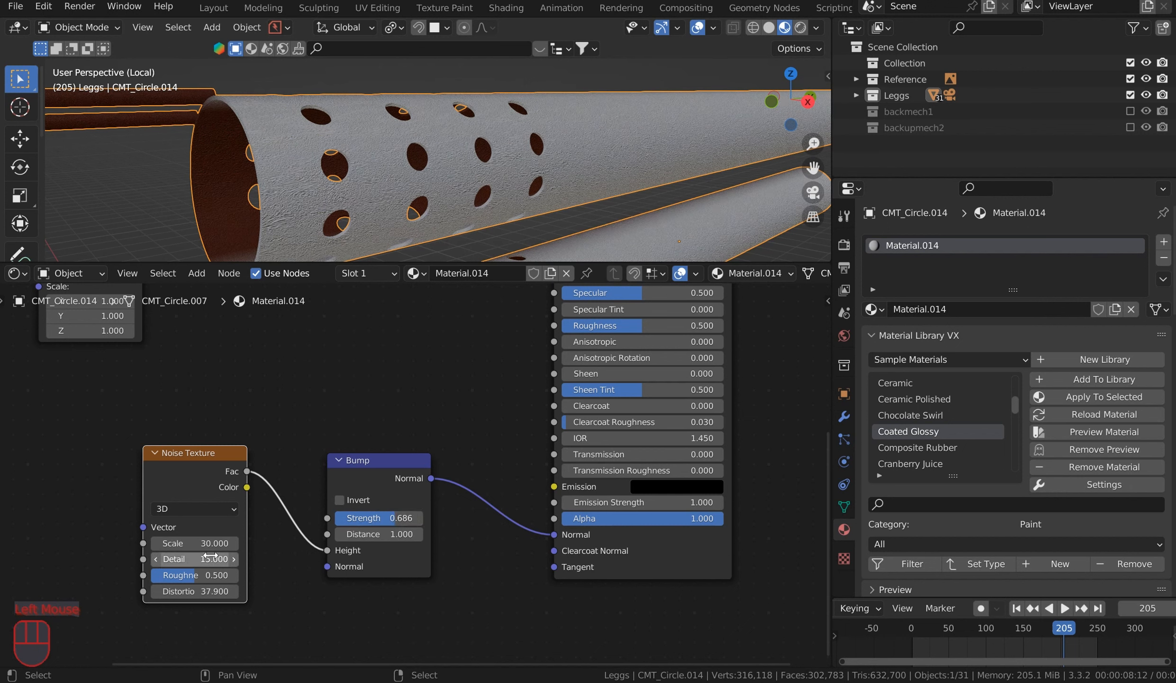
left_click_drag(197, 582, 197, 582)
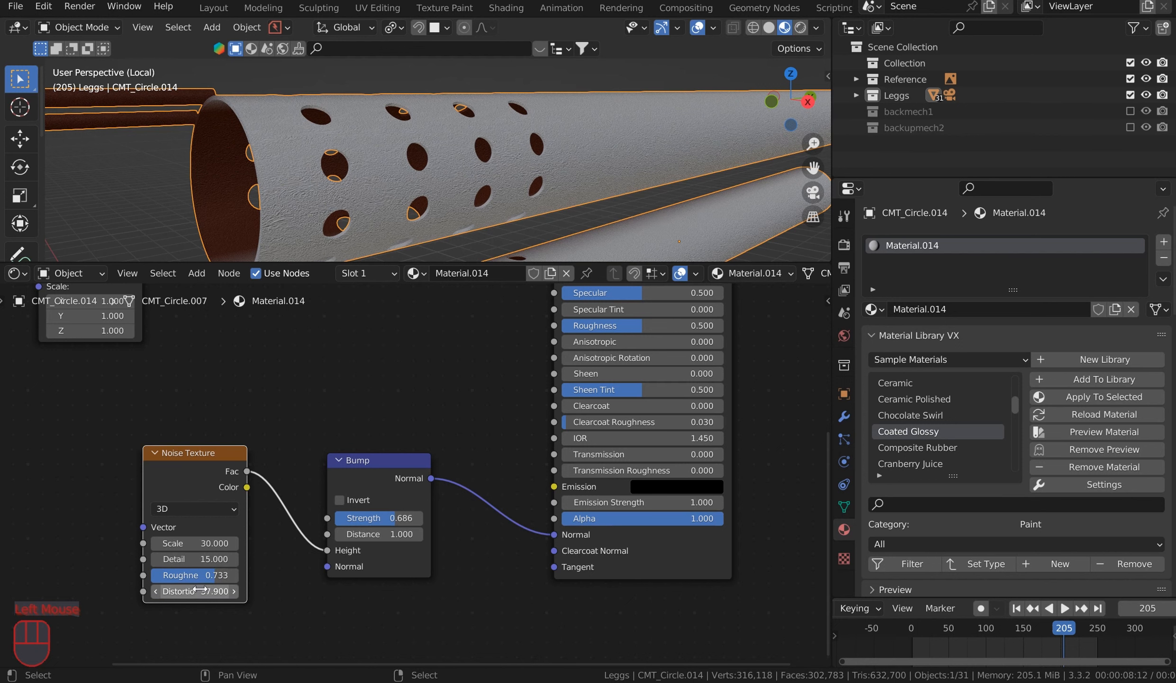
left_click_drag(179, 540, 177, 531)
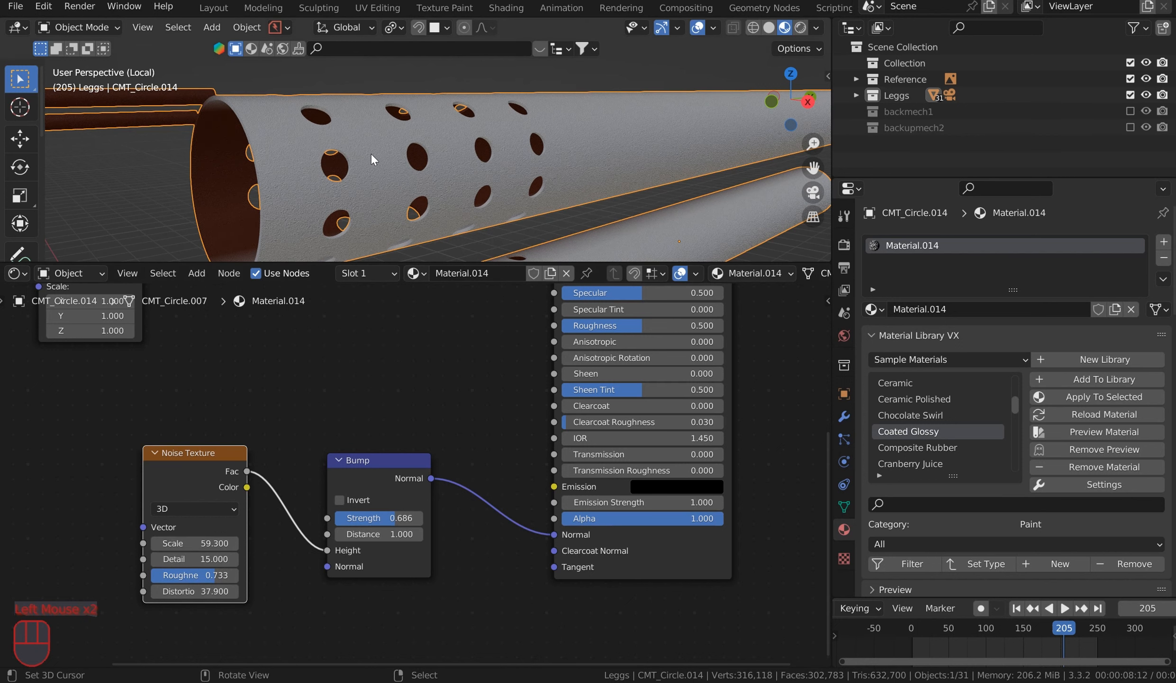
Step: Add a second Noise Texture node with its Fac output feeding the Mapping node's Location, placed below the Texture Coordinate node
scroll(264, 385, "down", 2)
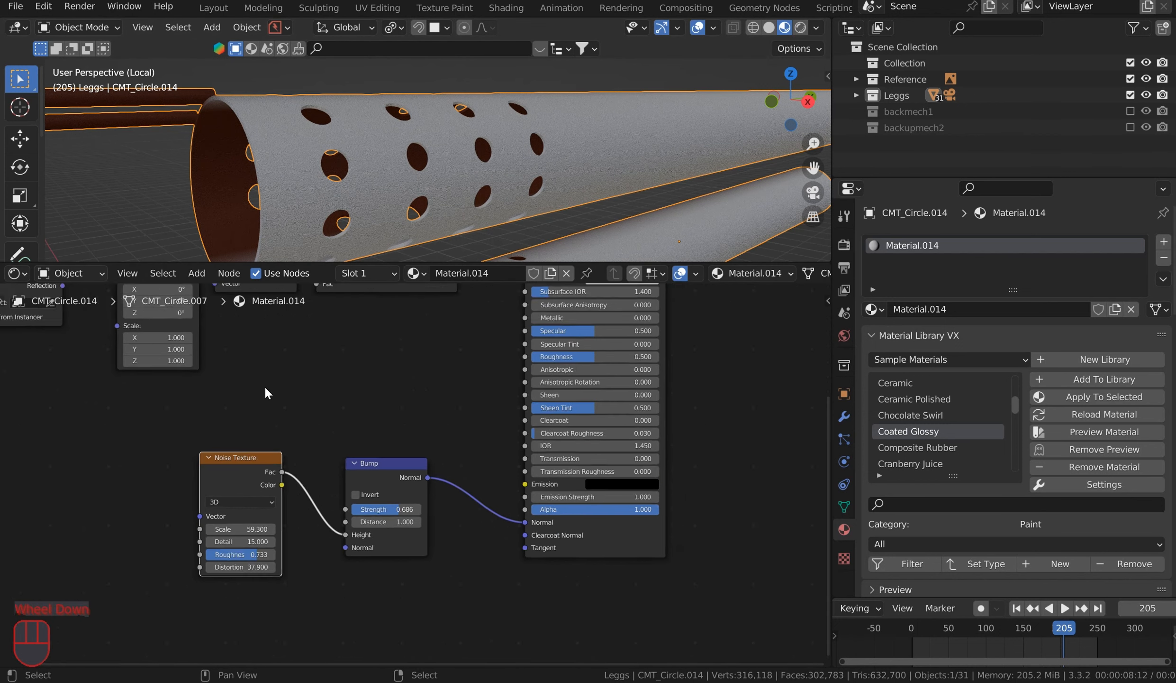
middle_click_drag(307, 380, 340, 401)
left_click(307, 353)
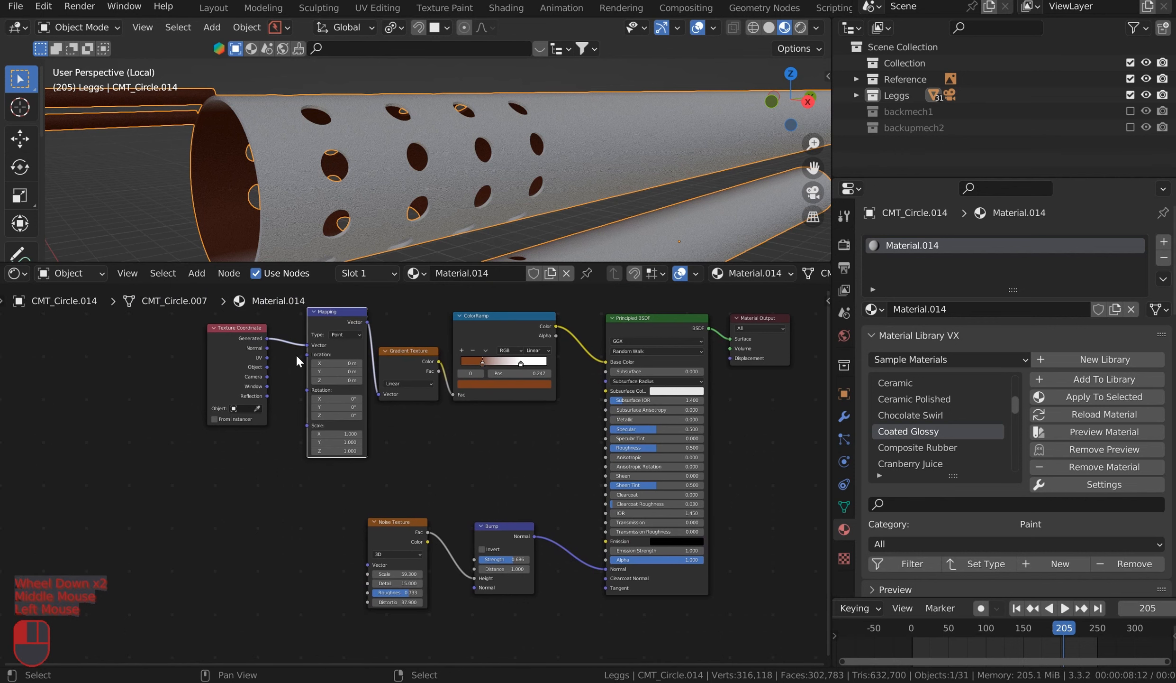
right_click(293, 376)
middle_click_drag(493, 389, 558, 486)
scroll(503, 483, "up", 4)
middle_click_drag(438, 468, 587, 443)
scroll(510, 477, "up", 1)
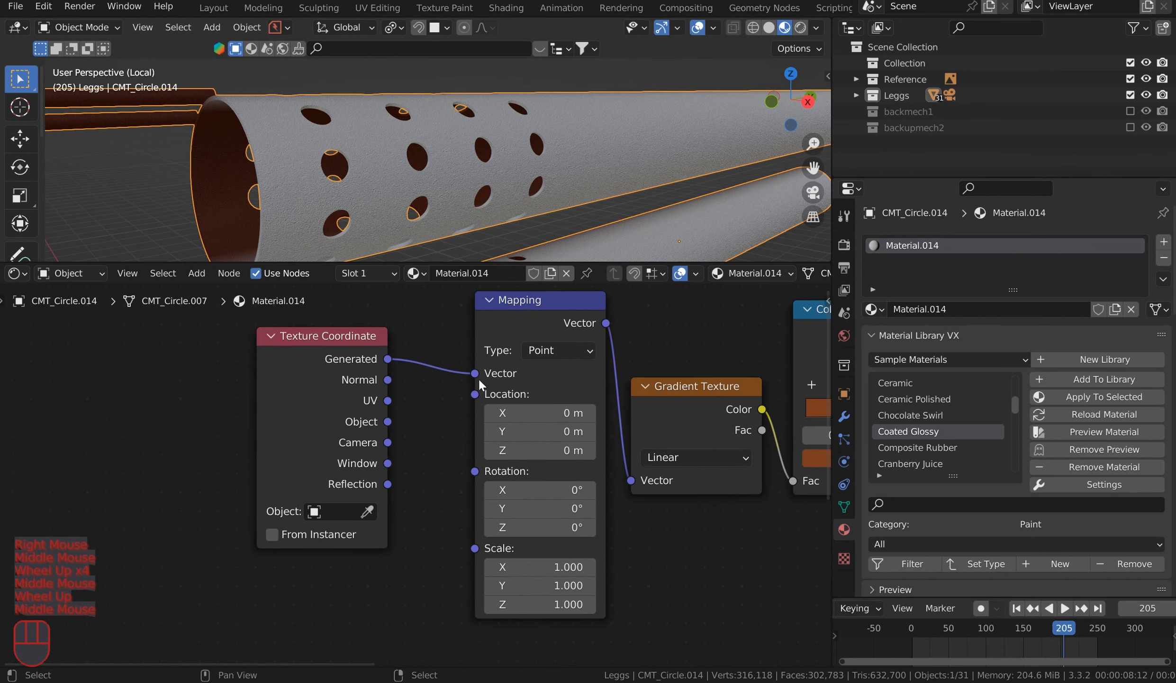
left_click_drag(475, 394, 365, 597)
type("noise")
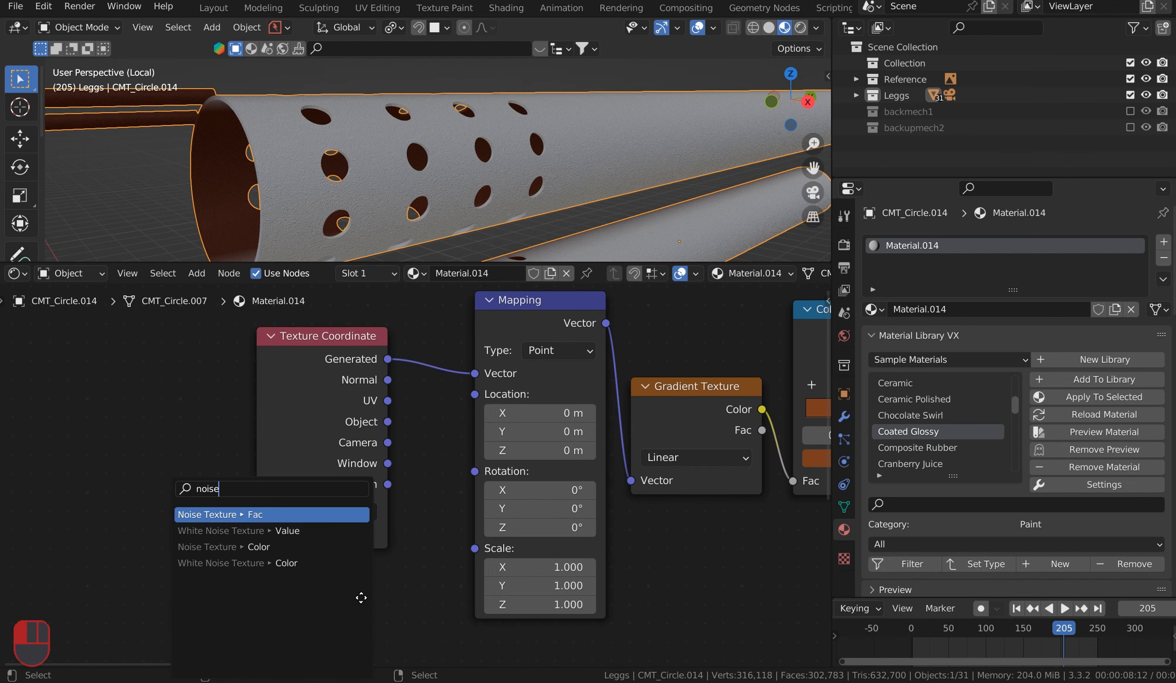
key("Return")
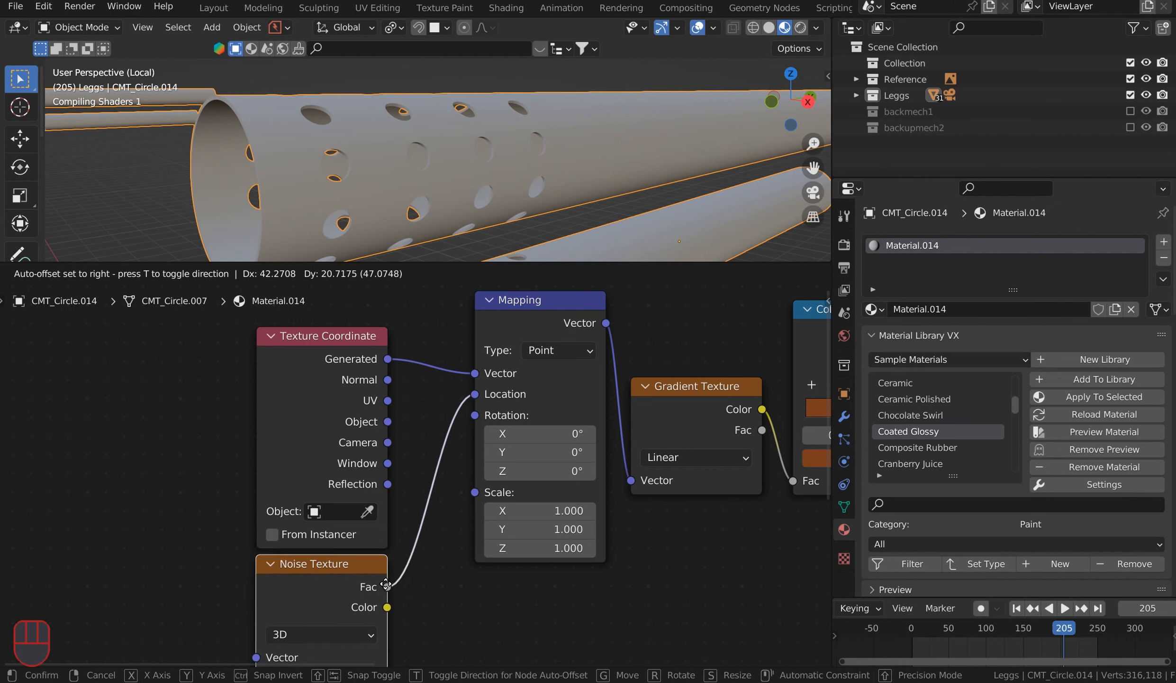
left_click(385, 588)
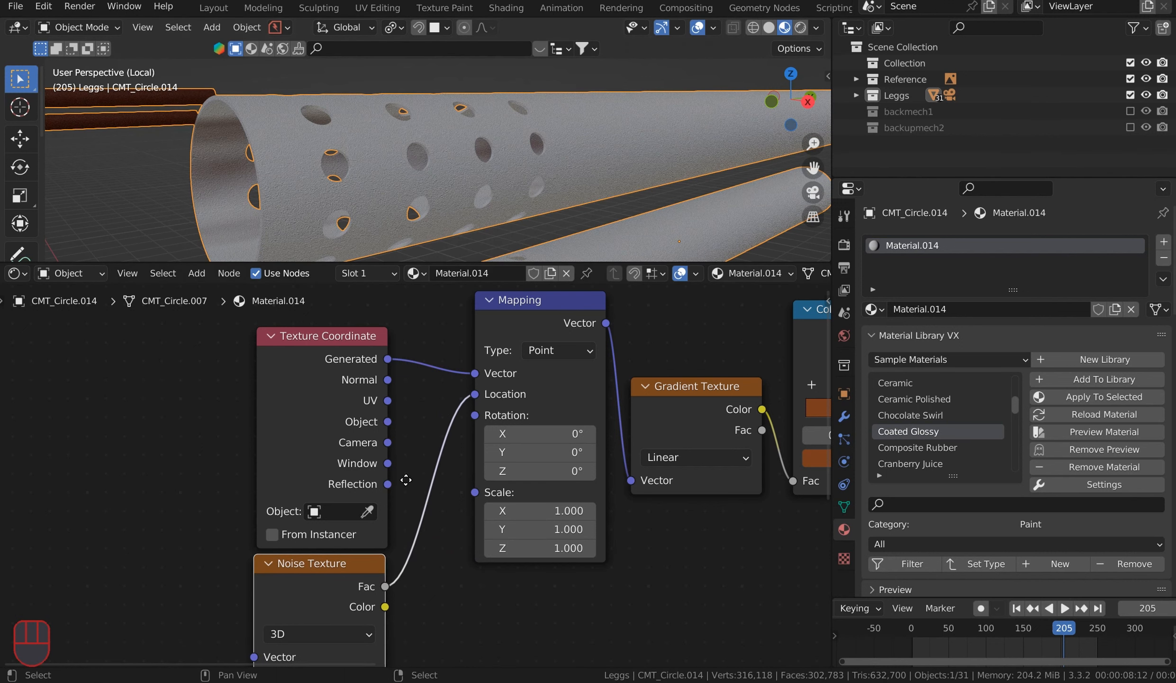
Step: Set the Mapping node's Rotation to X 2.6°, Y -63.3° and Z 71.9°
middle_click_drag(402, 480, 385, 330)
middle_click_drag(490, 462, 381, 584)
scroll(556, 121, "down", 2)
middle_click_drag(511, 198, 490, 171)
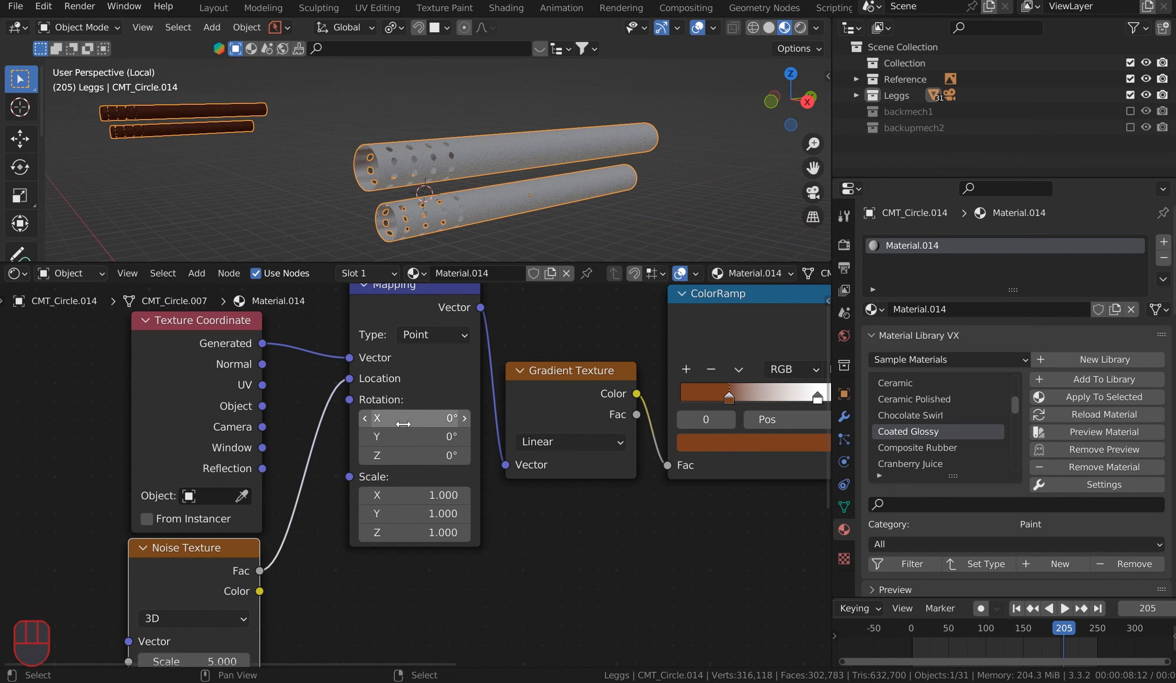
left_click(403, 436)
mouse_move(402, 436)
left_mouse_down()
mouse_move(426, 436)
mouse_move(398, 436)
mouse_move(405, 455)
mouse_move(434, 455)
left_mouse_up()
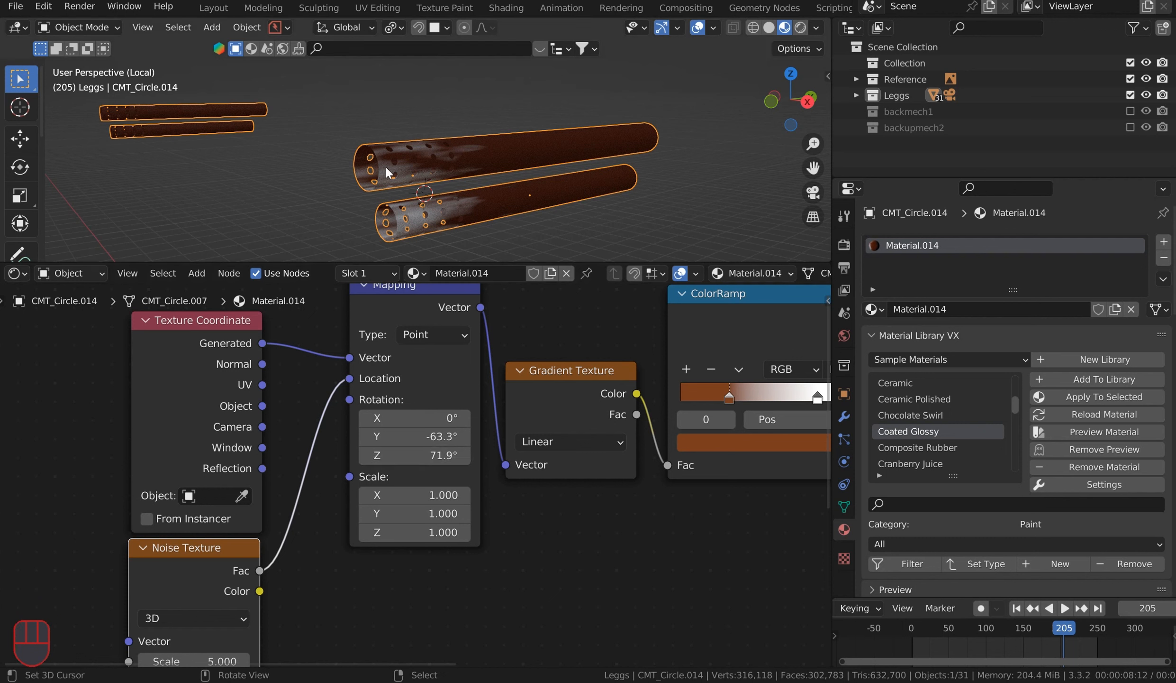
left_click_drag(409, 417, 414, 409)
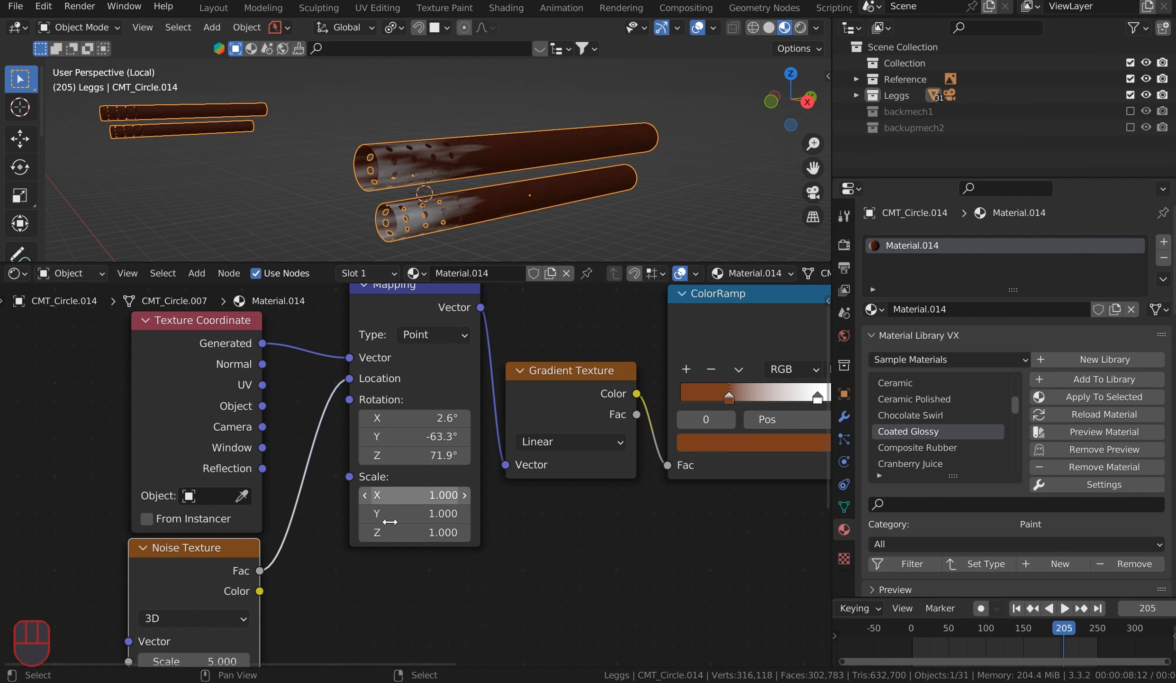
Step: Set the Noise Texture feeding the Mapping node to Scale 29, Detail 13.6 and Distortion 0
middle_click_drag(343, 528, 355, 442)
left_click_drag(195, 575, 209, 595)
scroll(504, 137, "up", 3)
scroll(504, 137, "down", 2)
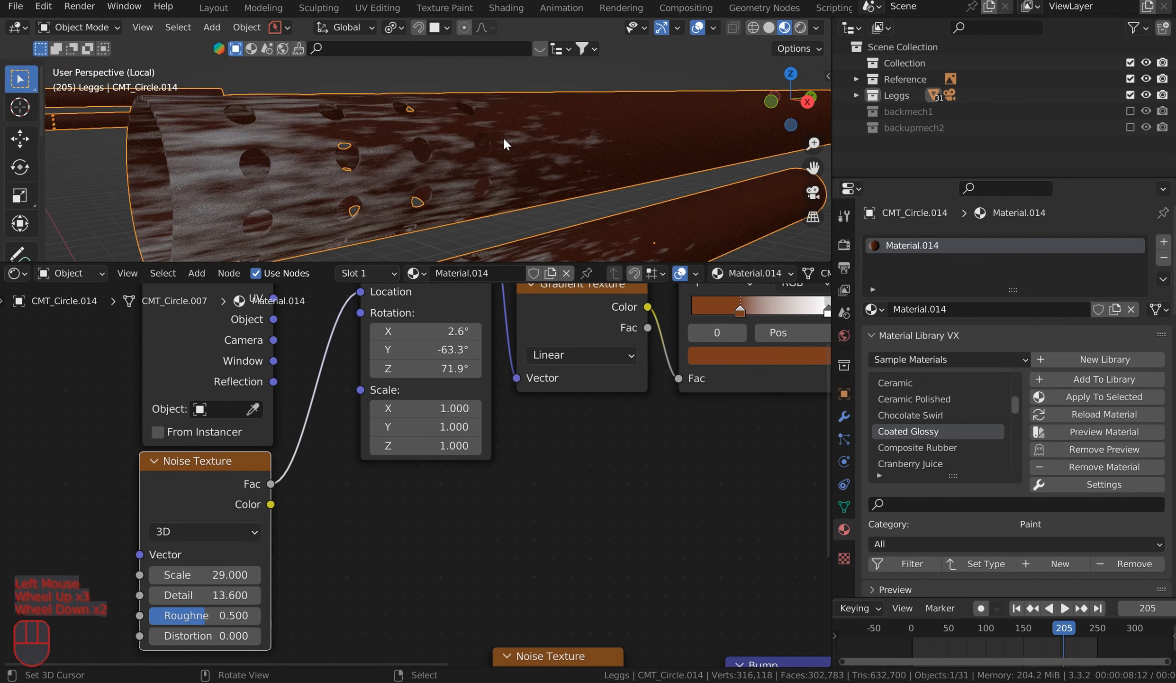
mouse_move(196, 635)
left_mouse_down()
mouse_move(246, 636)
mouse_move(198, 636)
left_mouse_up()
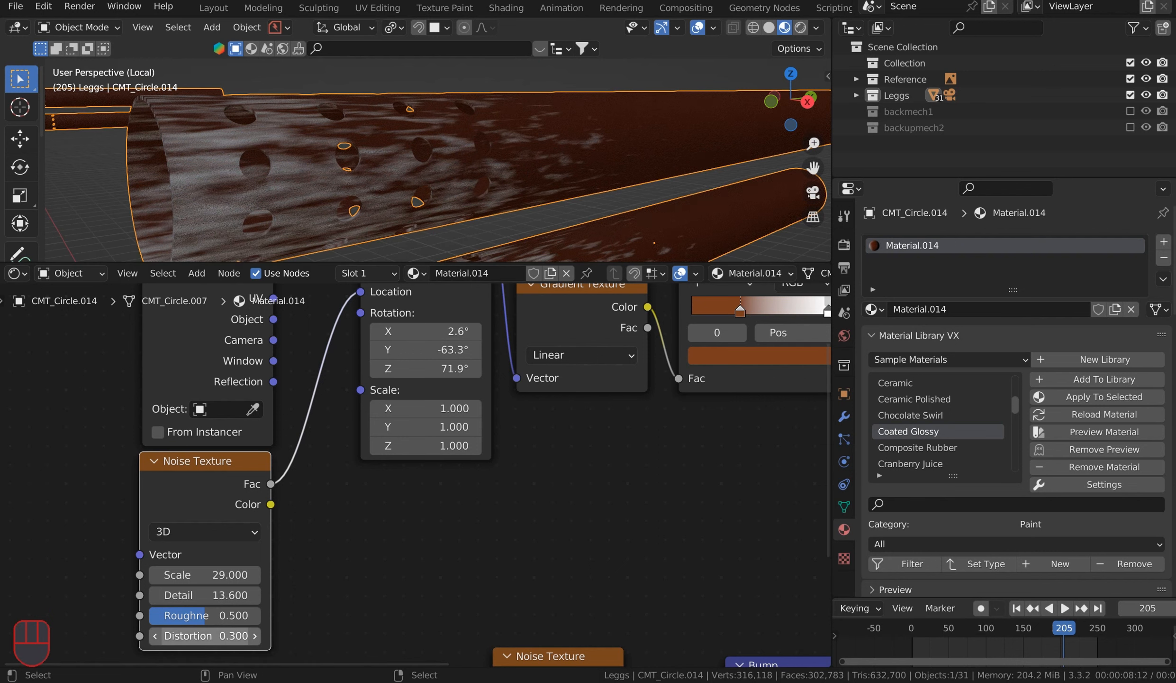
left_click(226, 635)
type("0")
key("Return")
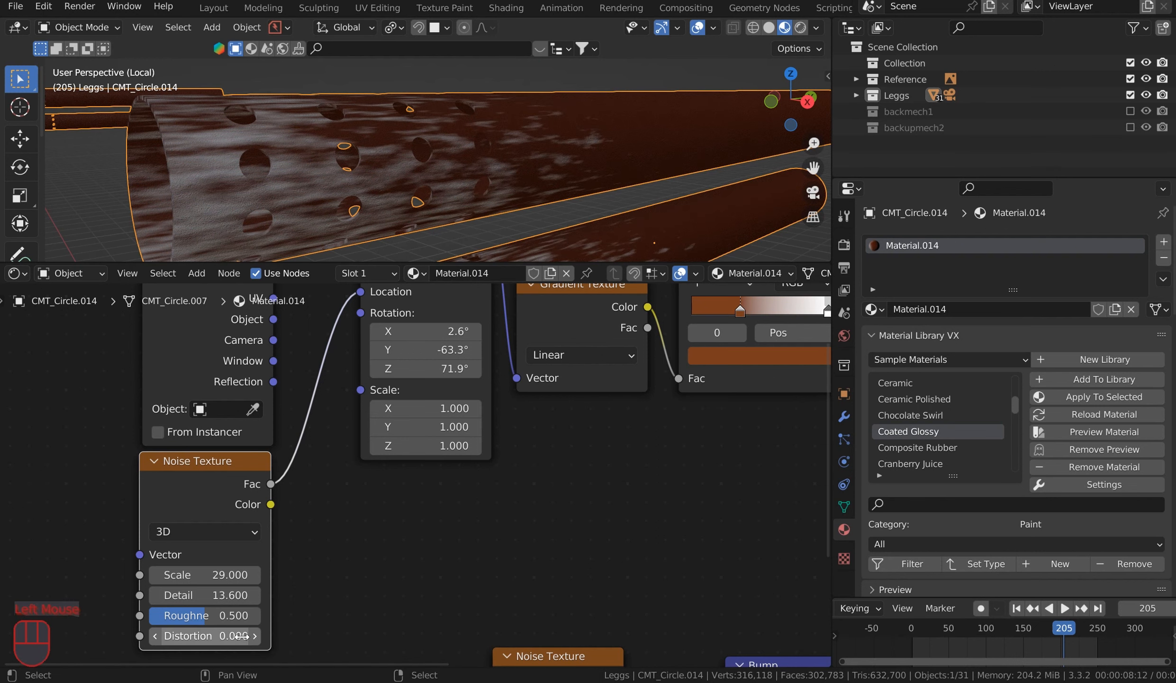
Step: Move the ColorRamp's brown stop to position 0.200
middle_click_drag(648, 450, 357, 610)
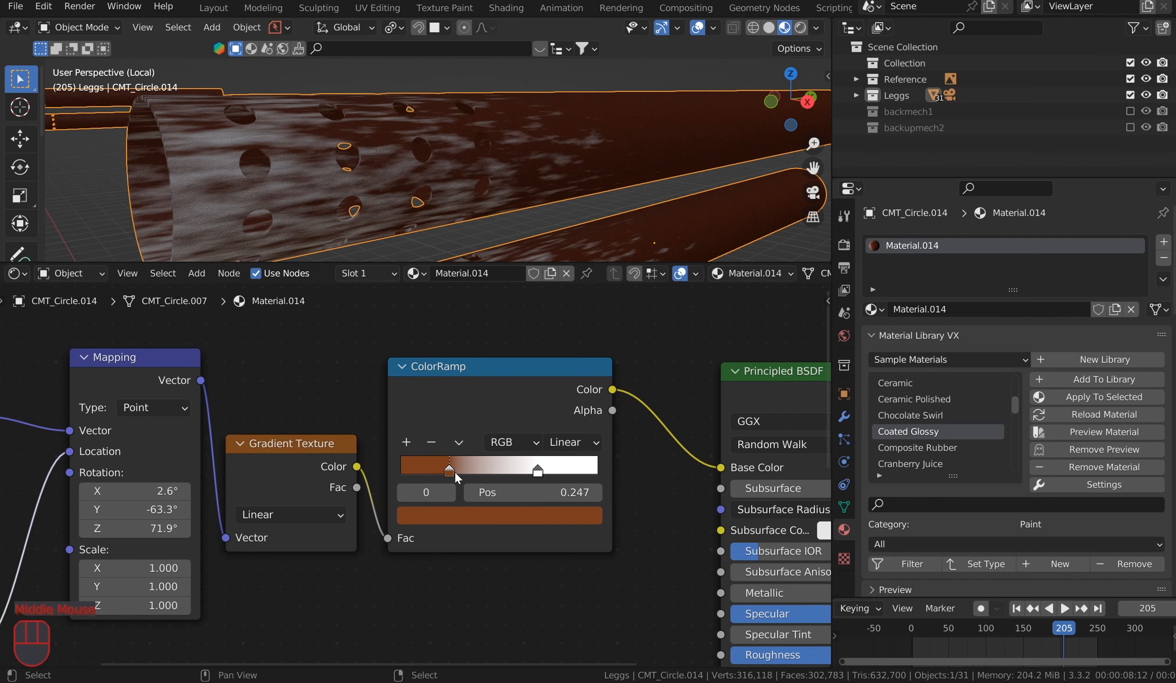
mouse_move(454, 470)
left_mouse_down()
mouse_move(521, 470)
mouse_move(443, 466)
left_mouse_up()
scroll(445, 465, "down", 2)
middle_click_drag(638, 434, 550, 403)
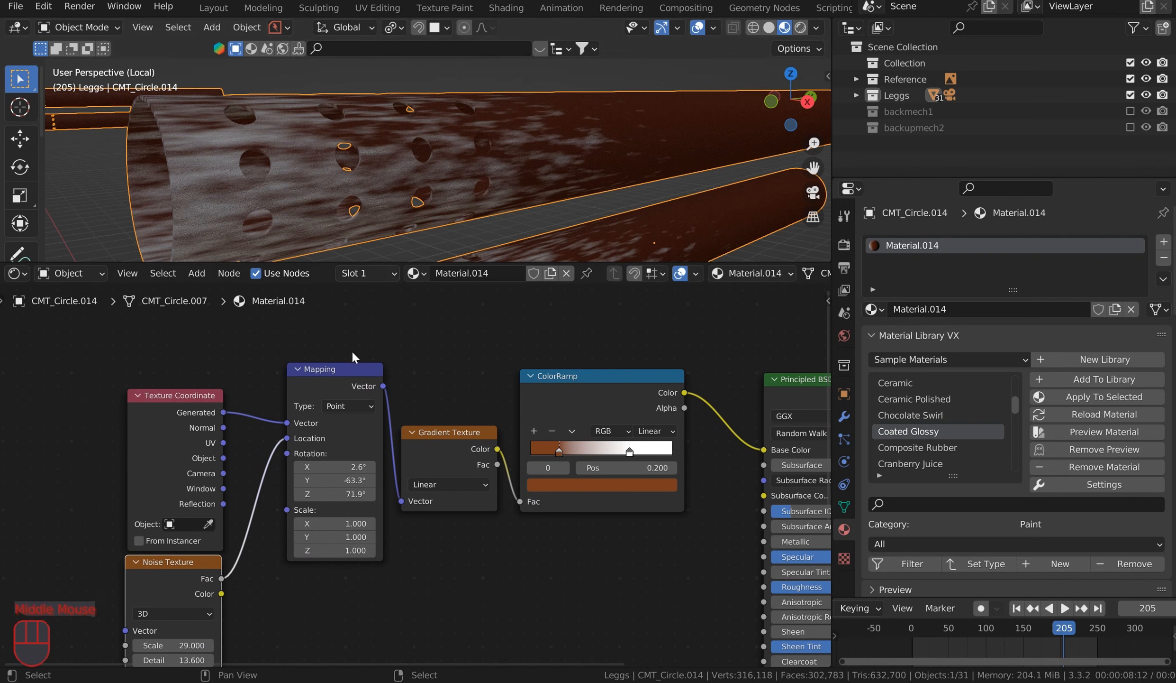
Step: Connect the Texture Coordinate node's Object output to the Mapping node's Vector input in place of Generated
left_click_drag(223, 458, 285, 423)
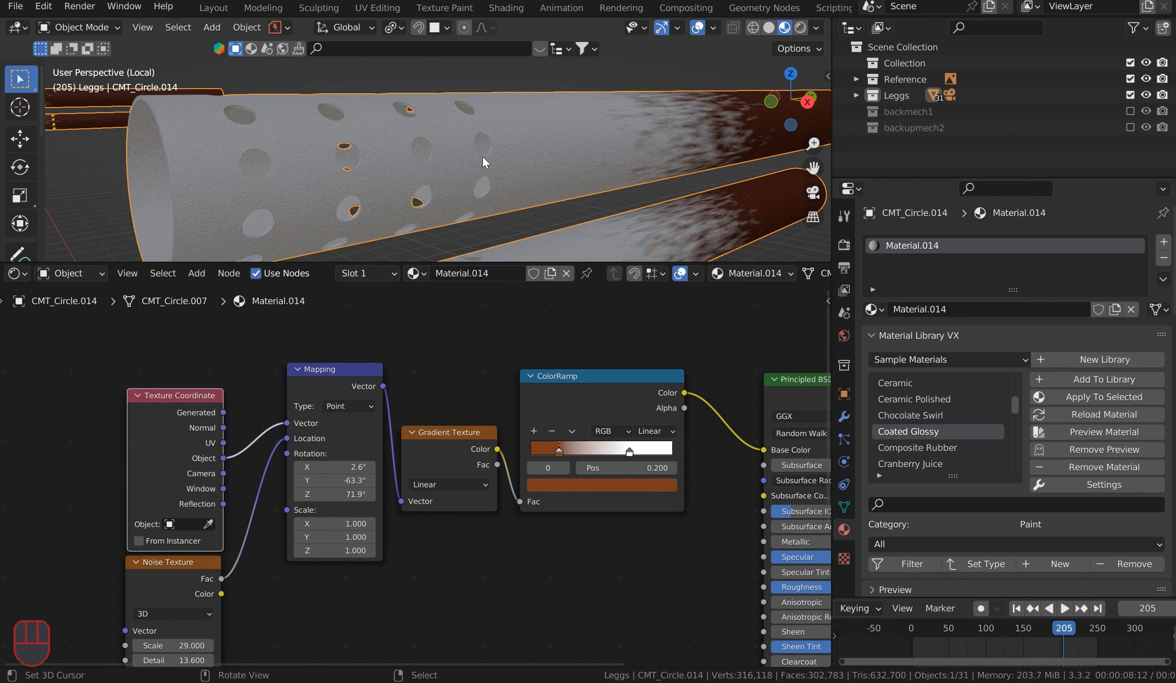
left_click(351, 551)
left_click(387, 539)
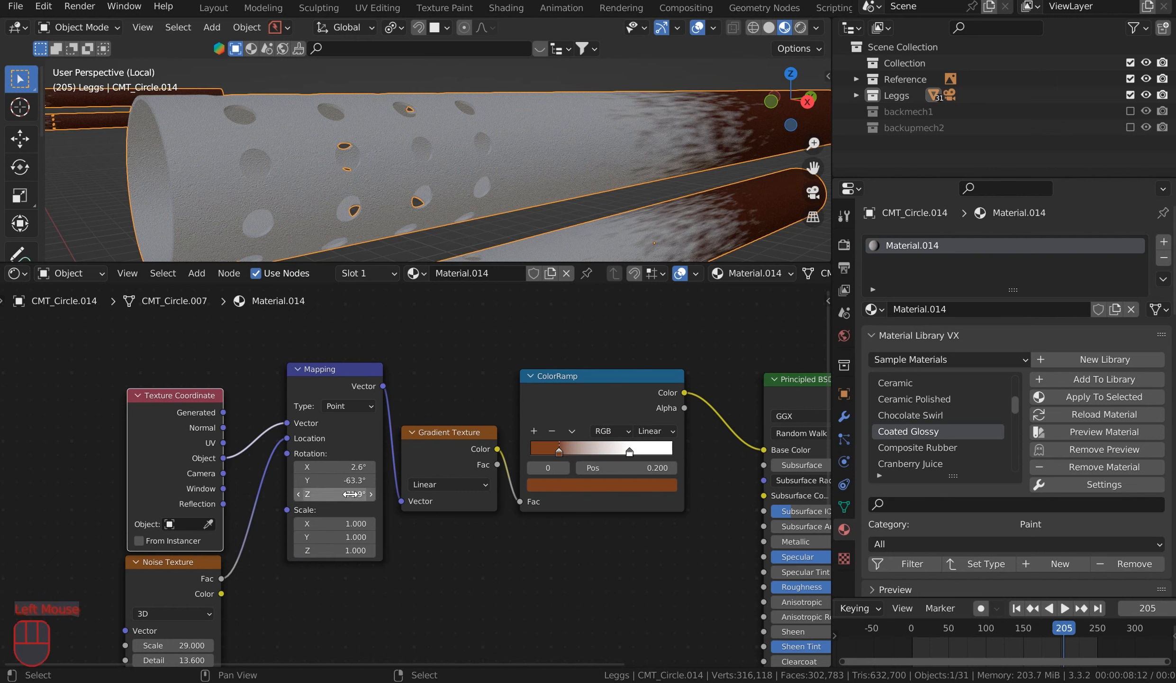
Step: Adjust the Mapping node's Rotation to X -10°, Y -64.1° and Z 73°, checking the gradient along the barrel sleeves
mouse_move(352, 494)
left_mouse_down()
mouse_move(362, 494)
mouse_move(346, 494)
mouse_move(360, 494)
mouse_move(347, 477)
left_mouse_up()
scroll(399, 124, "down", 2)
middle_click_drag(413, 116, 425, 236)
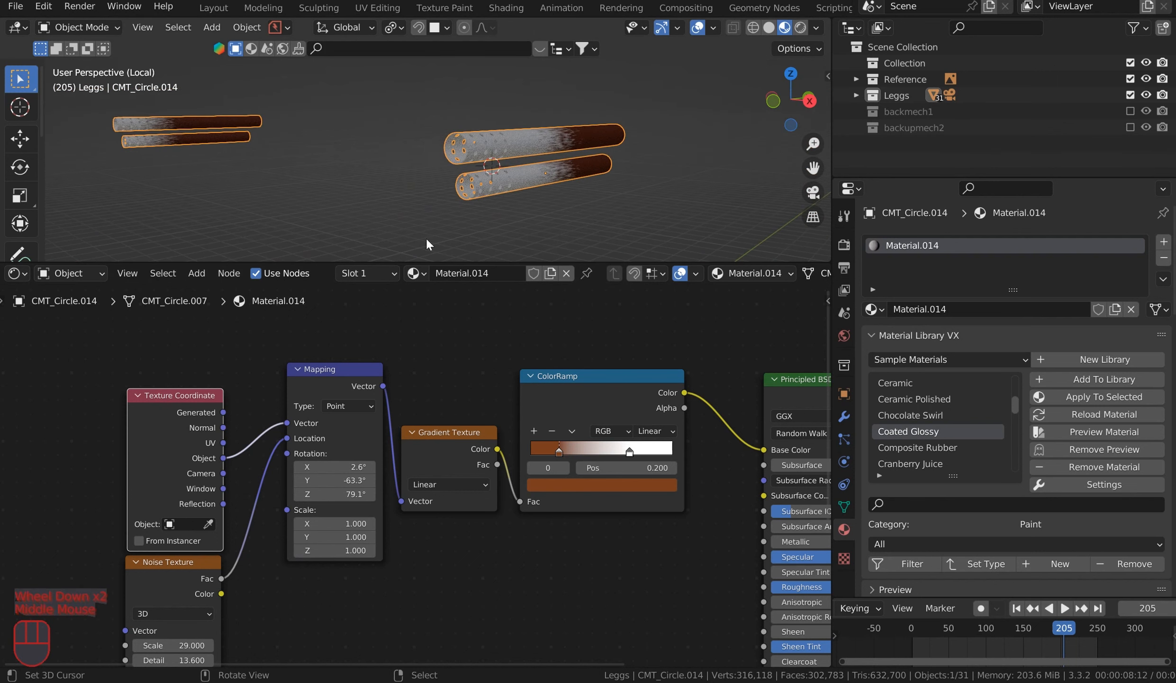
mouse_move(347, 494)
left_mouse_down()
mouse_move(358, 493)
mouse_move(338, 481)
left_mouse_up()
mouse_move(338, 467)
left_mouse_down()
mouse_move(349, 467)
mouse_move(310, 467)
mouse_move(331, 468)
left_mouse_up()
middle_click_drag(312, 253, 514, 162)
scroll(509, 179, "up", 6)
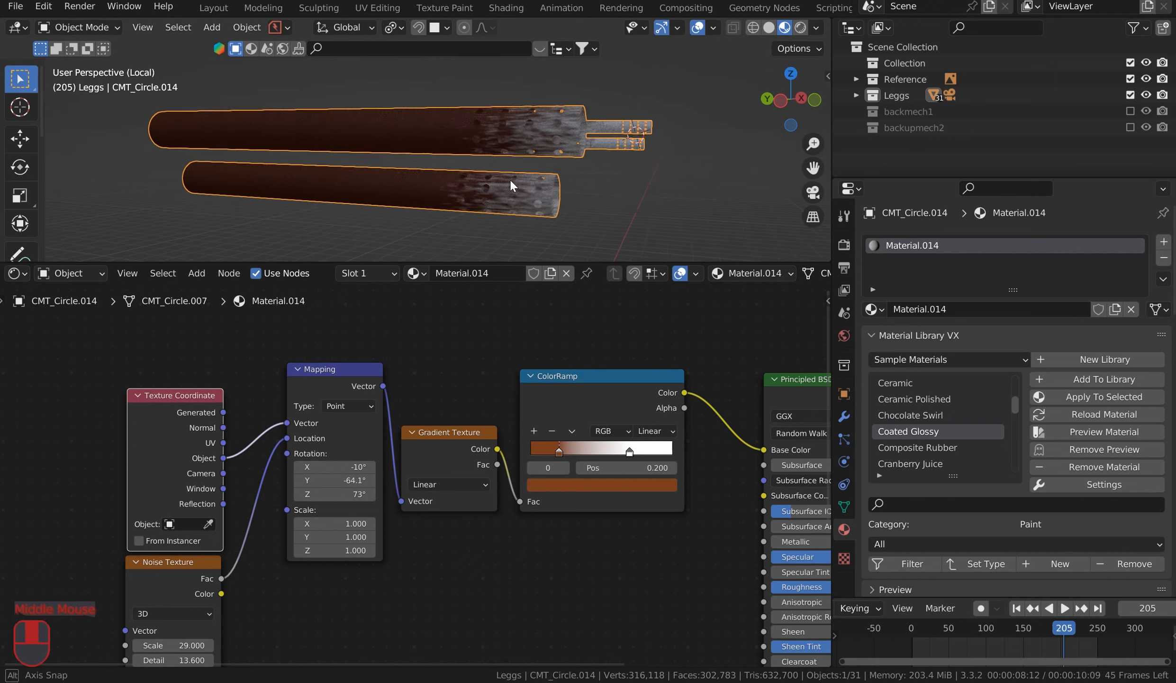
Step: Examine the barrel sleeves on both sides in Edit Mode to tell the real geometry from the mirrored copies
scroll(621, 151, "down", 2)
middle_click_drag(615, 145, 475, 149)
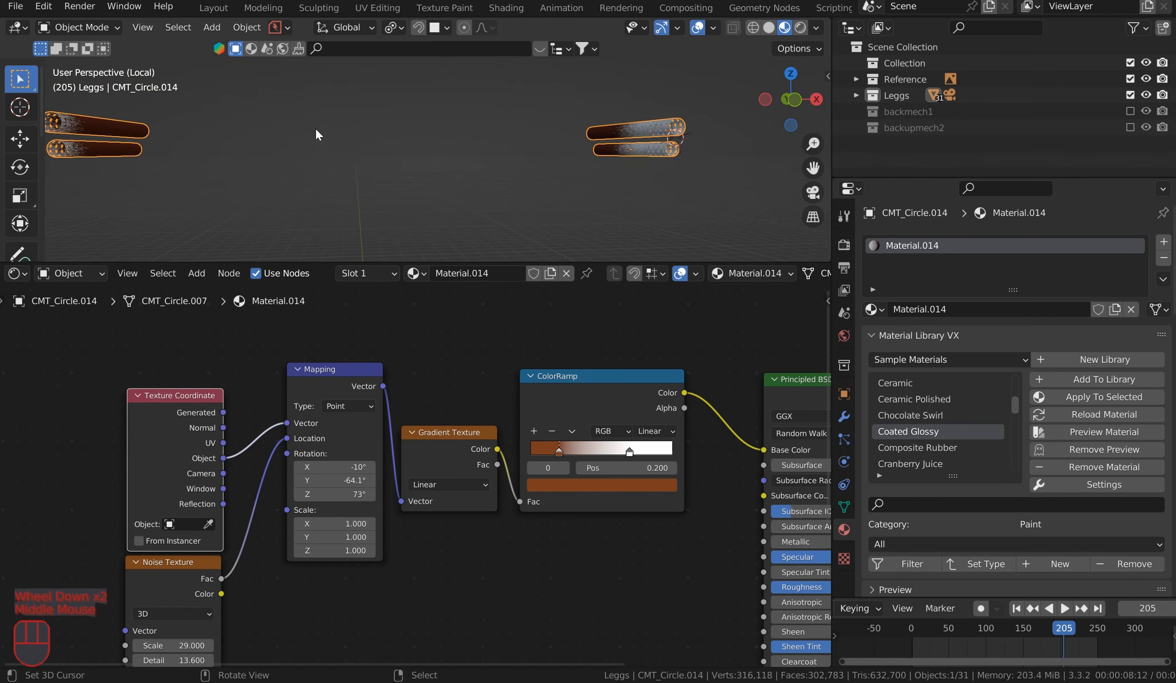
key("Tab")
key("Tab")
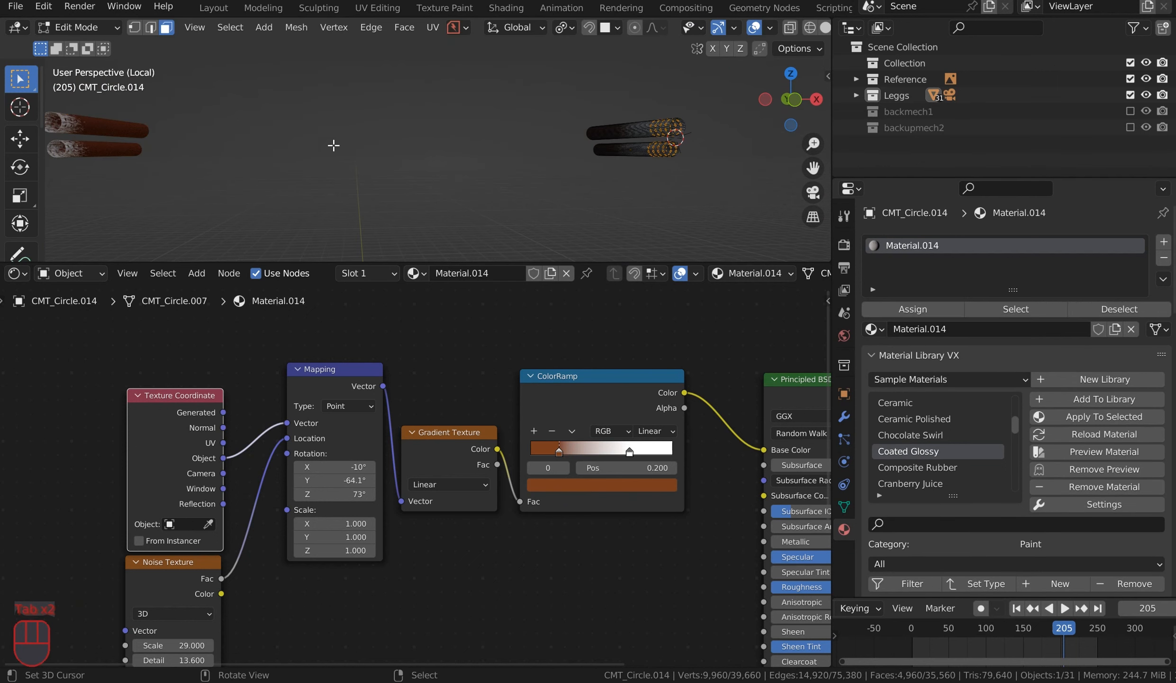
middle_click_drag(351, 143, 350, 164)
left_click_drag(721, 210, 592, 95)
key("Tab")
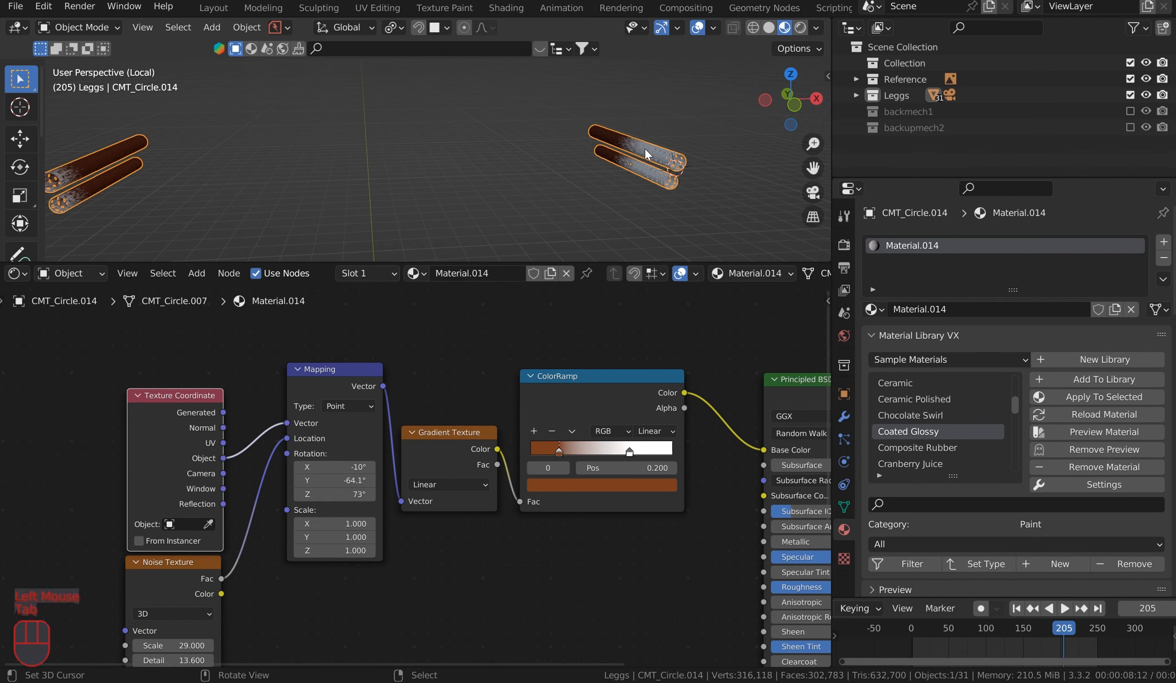
Step: Remove the Mirror modifier from the barrel sleeves and inspect the remaining pair
left_click(844, 416)
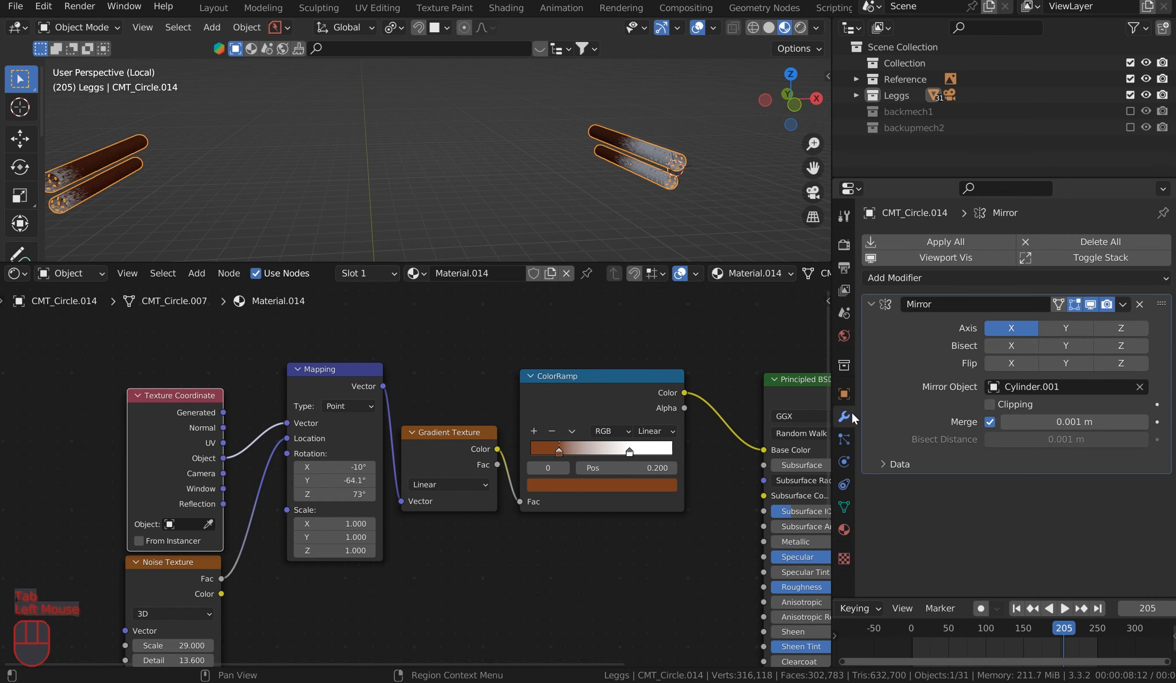
left_click(1139, 304)
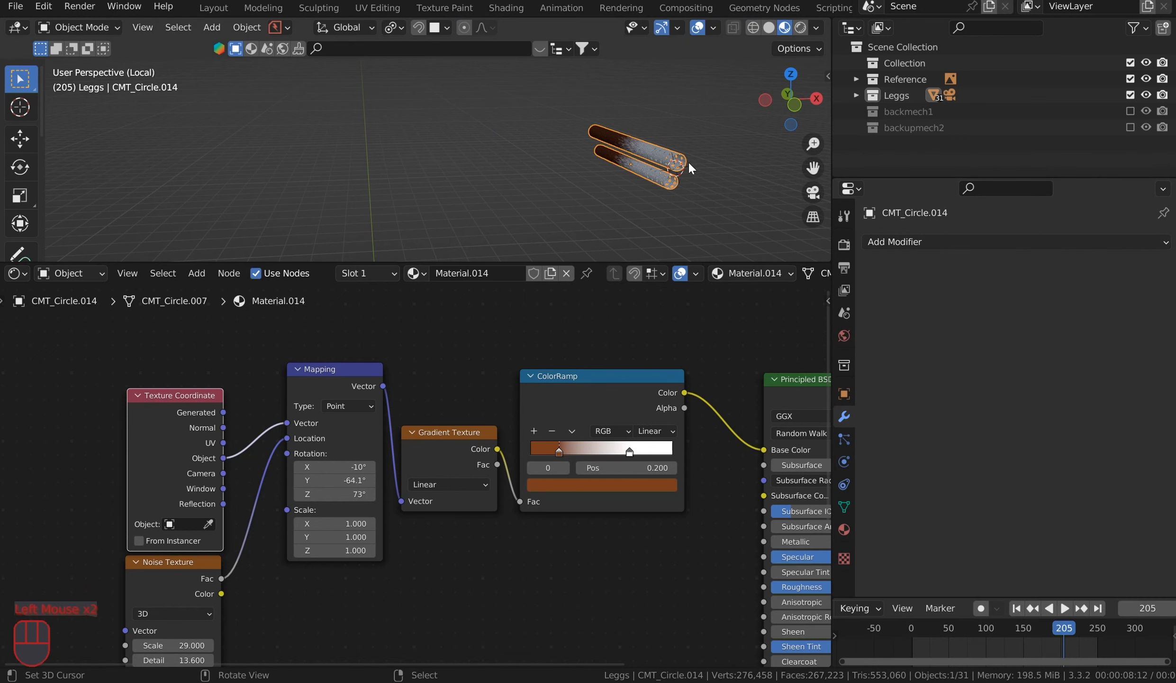
middle_click_drag(688, 168, 564, 166)
scroll(640, 172, "up", 3)
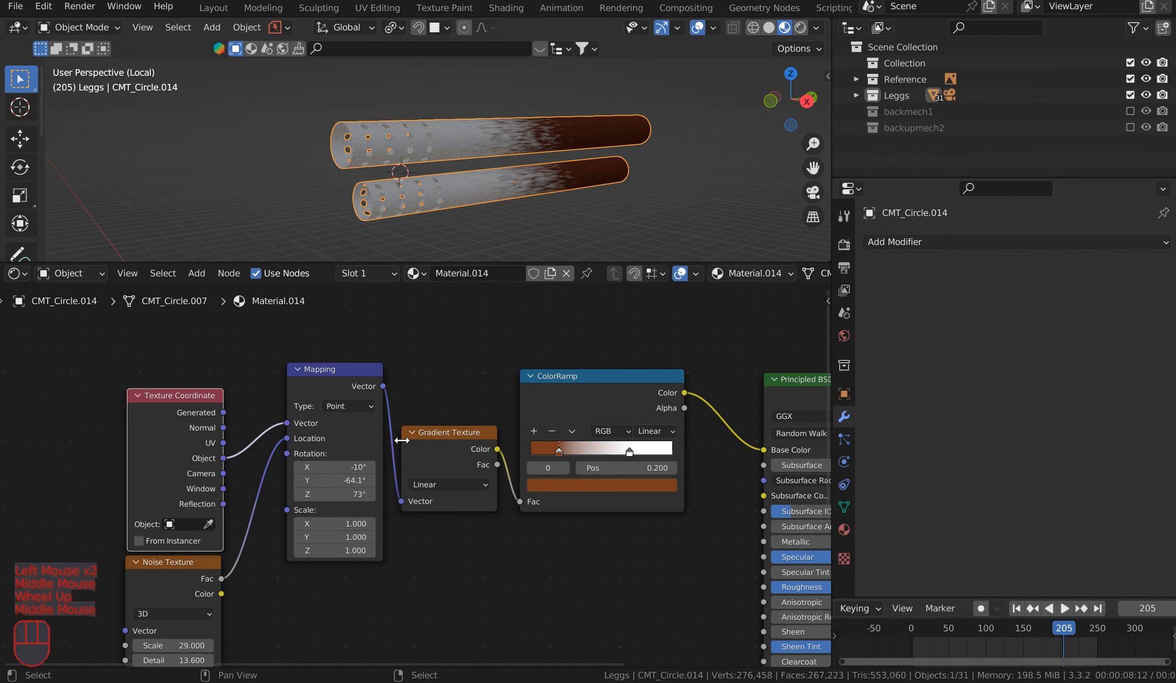
Step: Set the Mapping node's Rotation to X 34.1°, Y -143° and Z -39.2°, with its Z Scale at 0
middle_click_drag(402, 439, 411, 383)
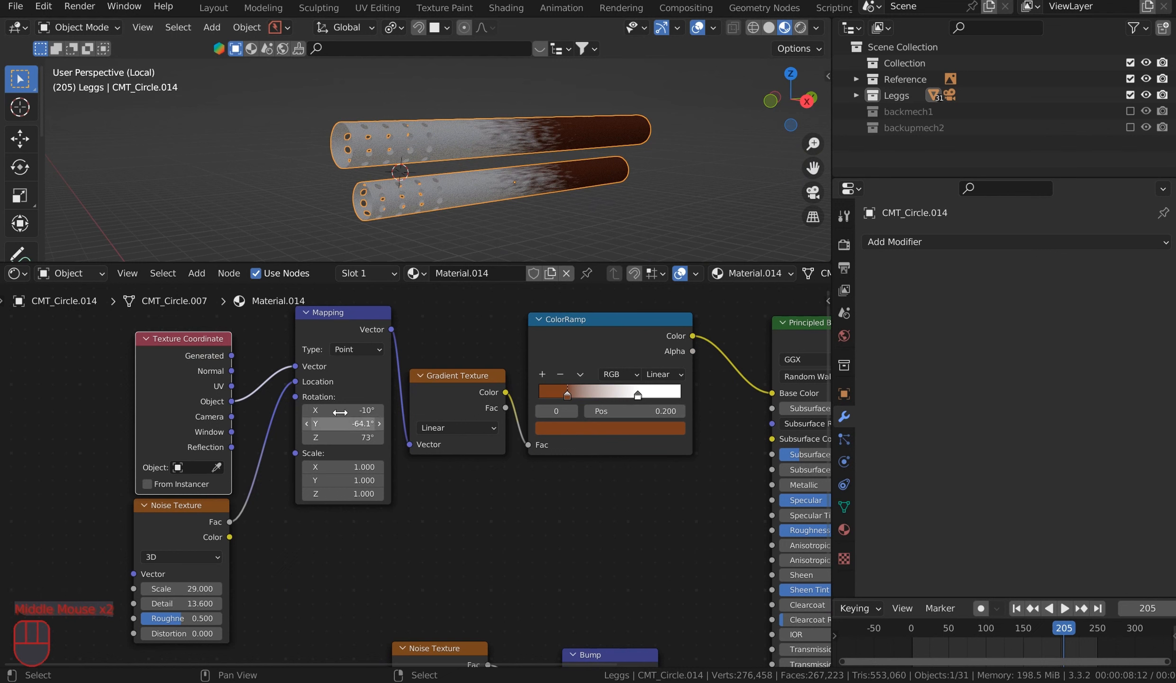
left_click_drag(359, 437, 332, 443)
left_click_drag(333, 423, 333, 424)
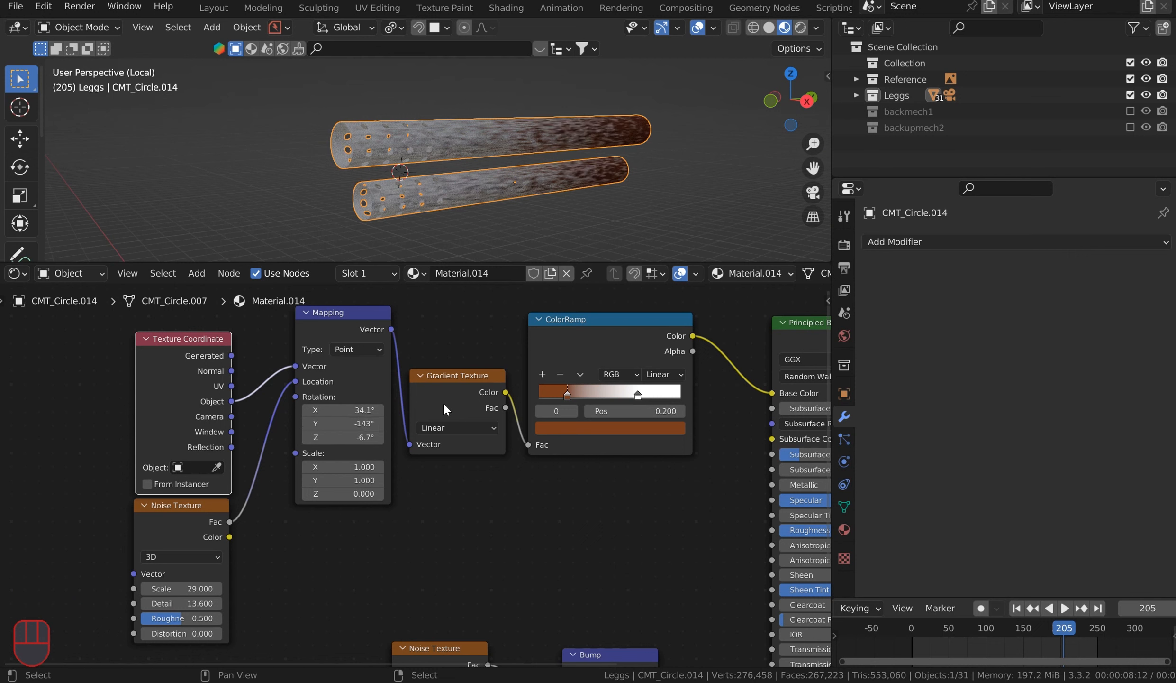
mouse_move(351, 436)
left_mouse_down()
mouse_move(313, 437)
mouse_move(333, 437)
left_mouse_up()
middle_click_drag(577, 221, 556, 185)
scroll(572, 175, "up", 3)
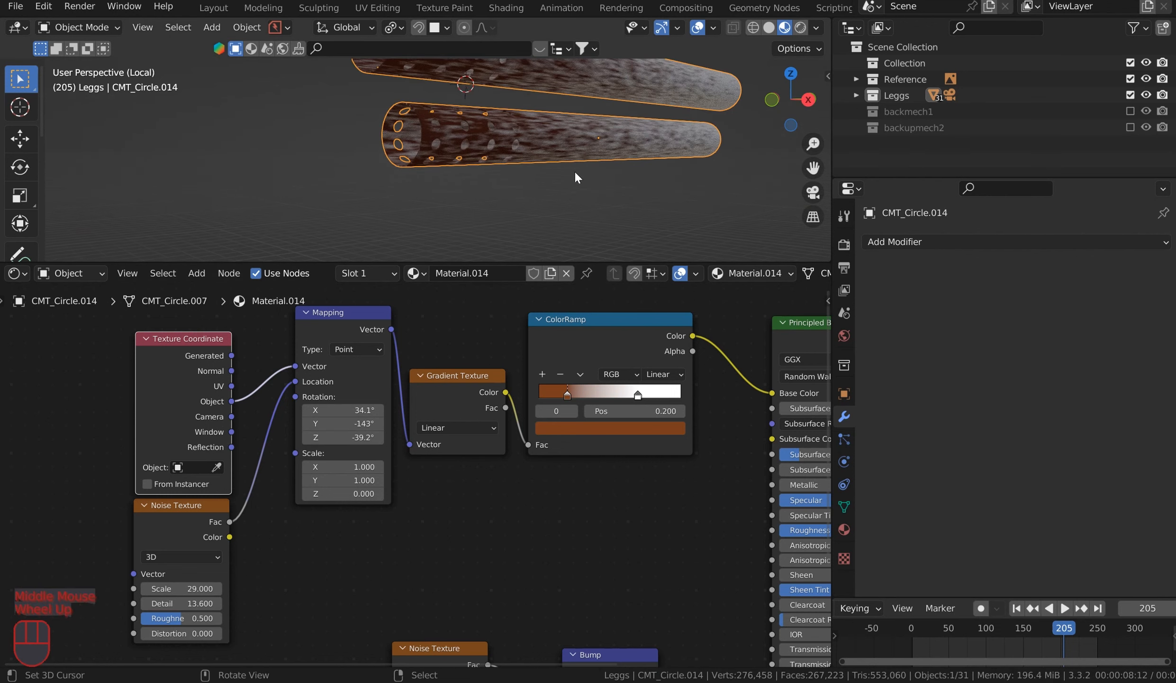
Step: Leave local view and enlarge the 3D viewport over the node editor to show the barrels on the mech
key("KP_Divide")
left_click_drag(535, 264, 579, 402)
left_click_drag(580, 318, 585, 600)
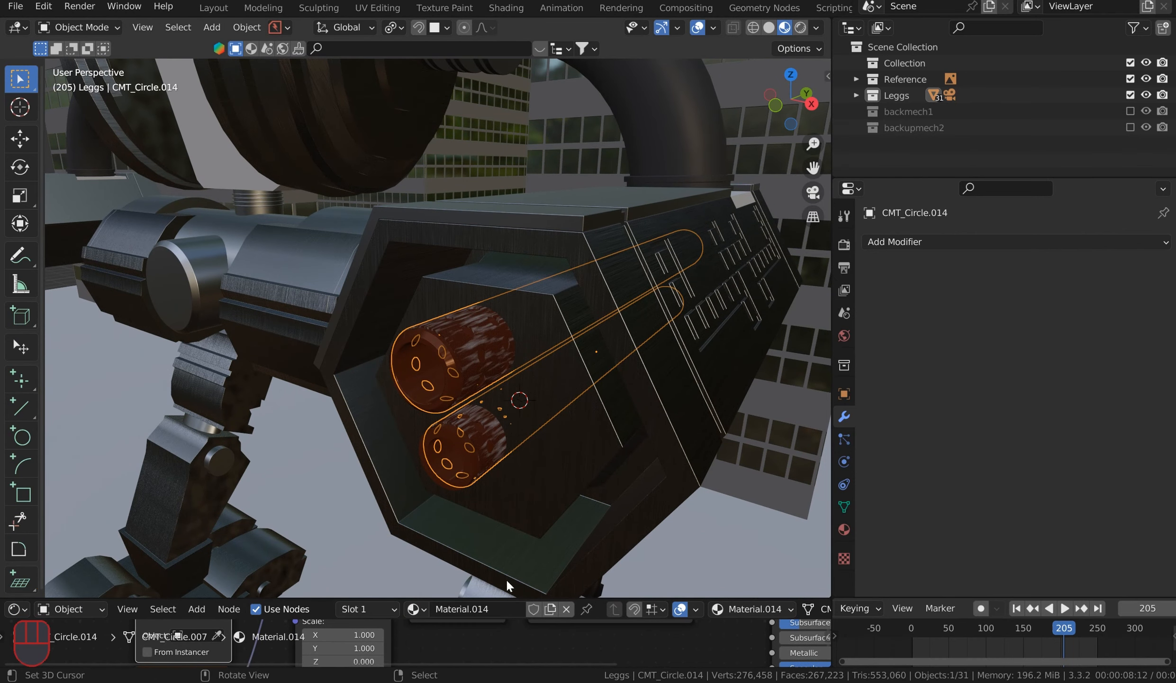
key("g")
key("y")
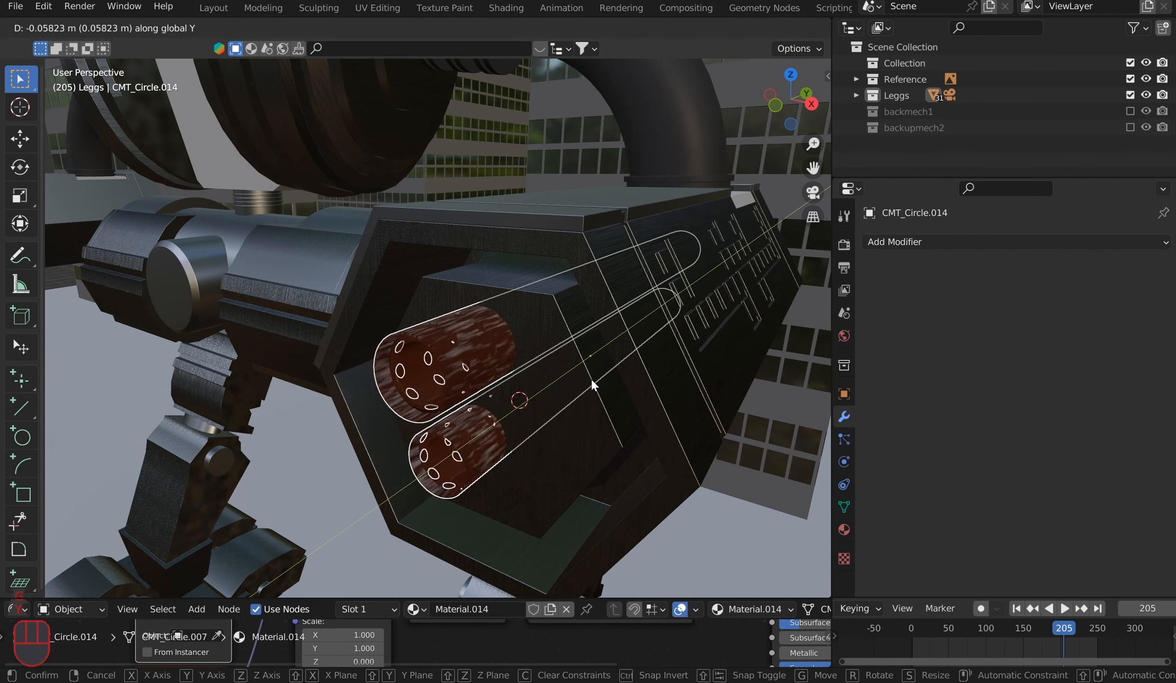
right_click(594, 386)
Step: Move the perforated sleeves together with the inner barrels forward along Y so they stick out of the gun housing
right_click(436, 345, "shift")
key("g")
key("y")
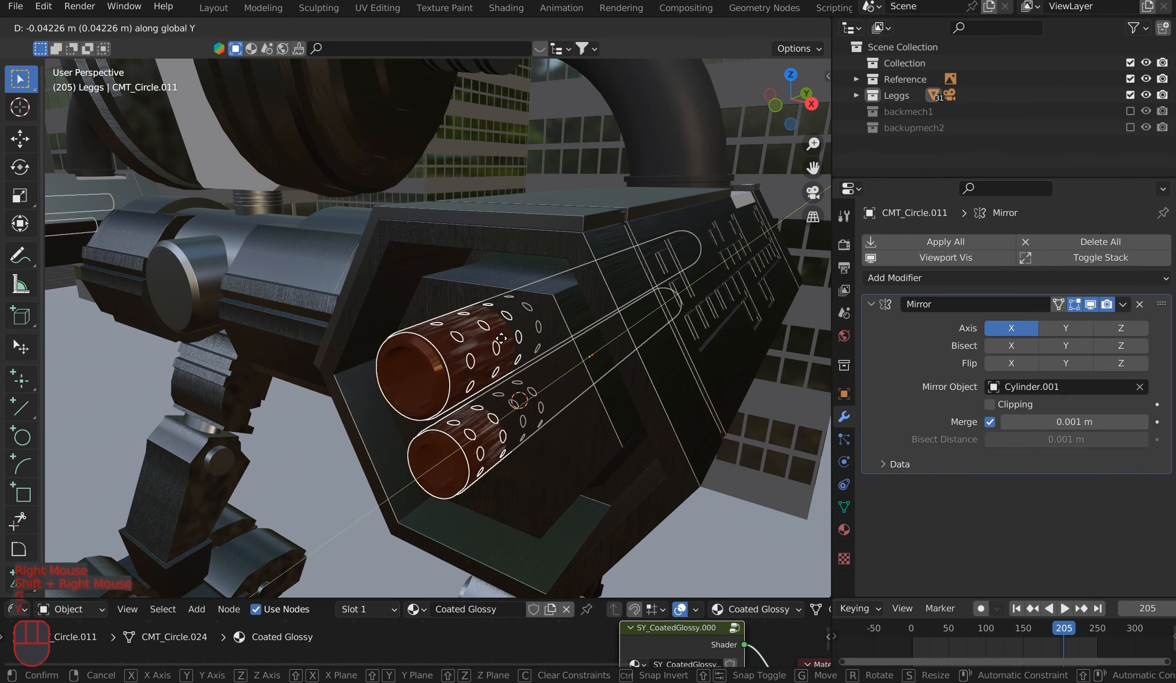
left_click(450, 348)
right_click(598, 431)
scroll(588, 413, "down", 5)
middle_click_drag(580, 395, 566, 390)
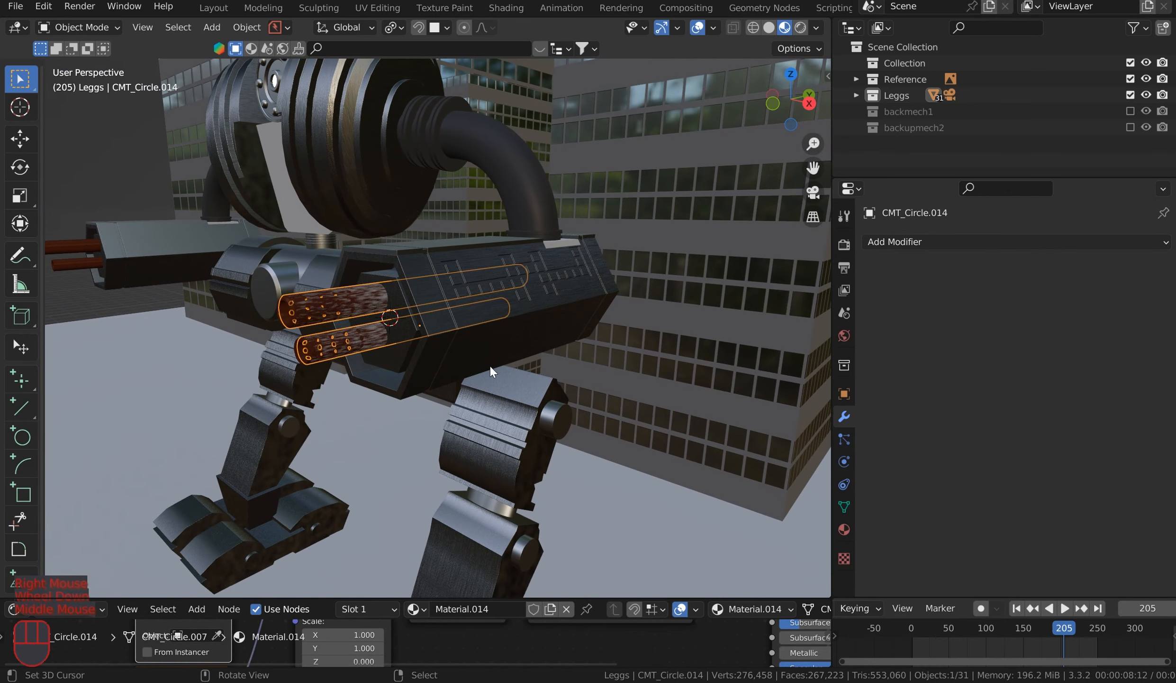
Step: Move the sleeves and inner barrels back along Y toward the inside of the gun housing
right_click(286, 320, "shift")
key("g")
key("y")
left_click(296, 232)
right_click(363, 302)
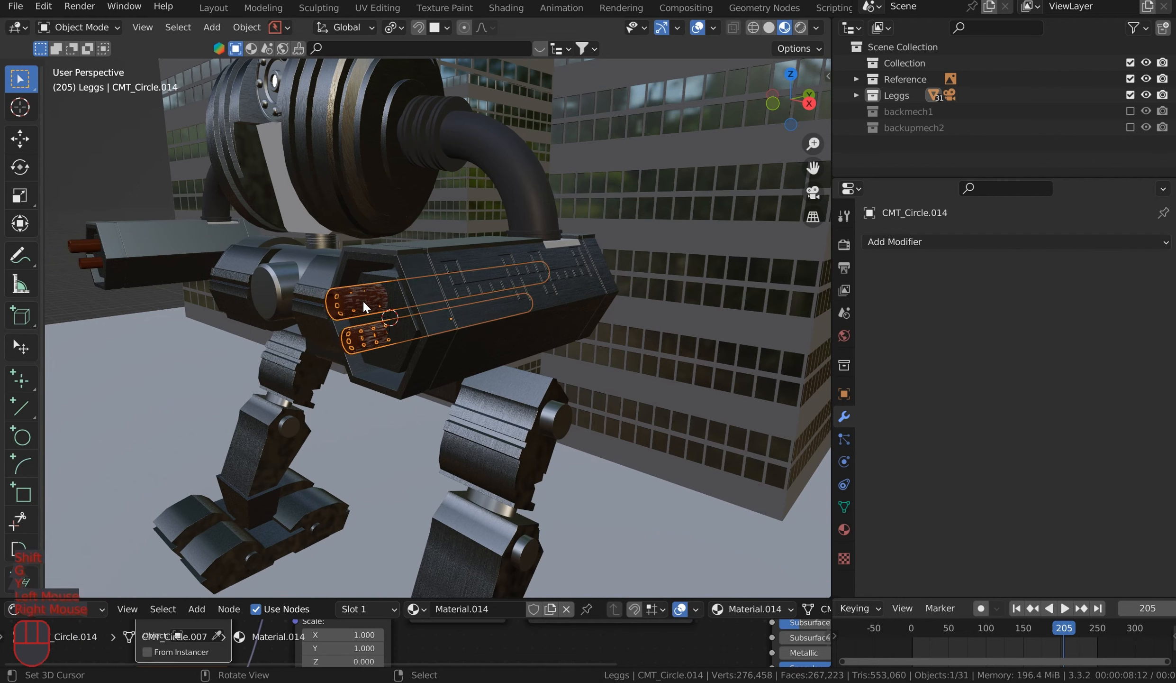
right_click(362, 298)
right_click(369, 291)
key("g")
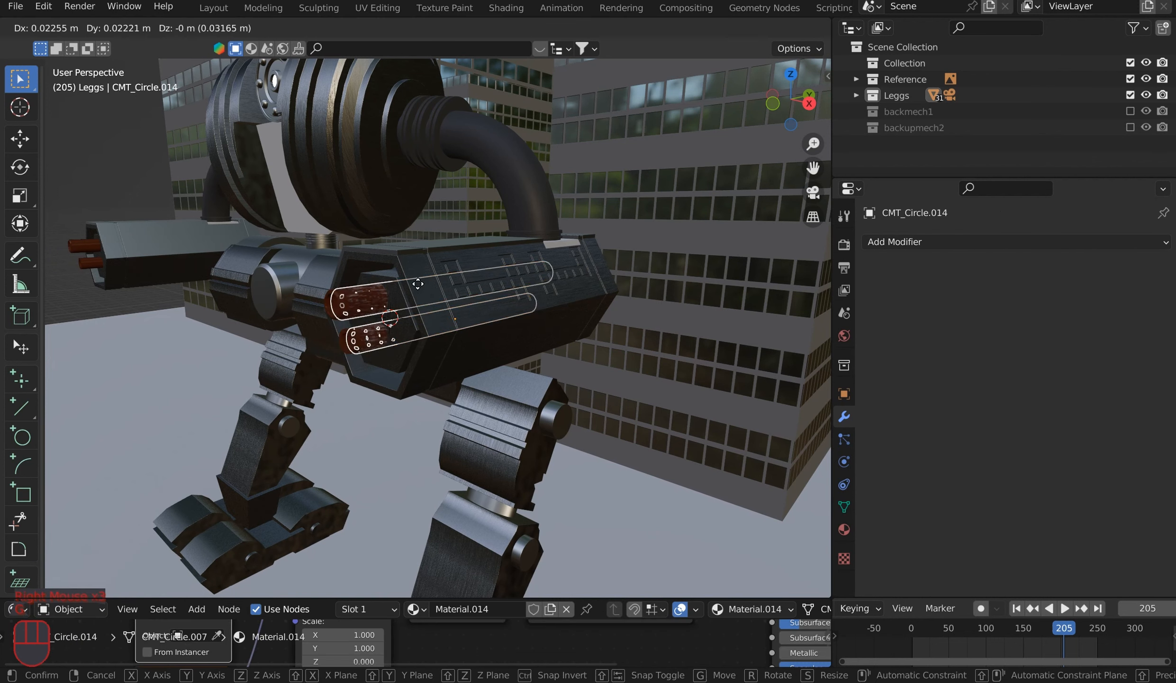
right_click(337, 334)
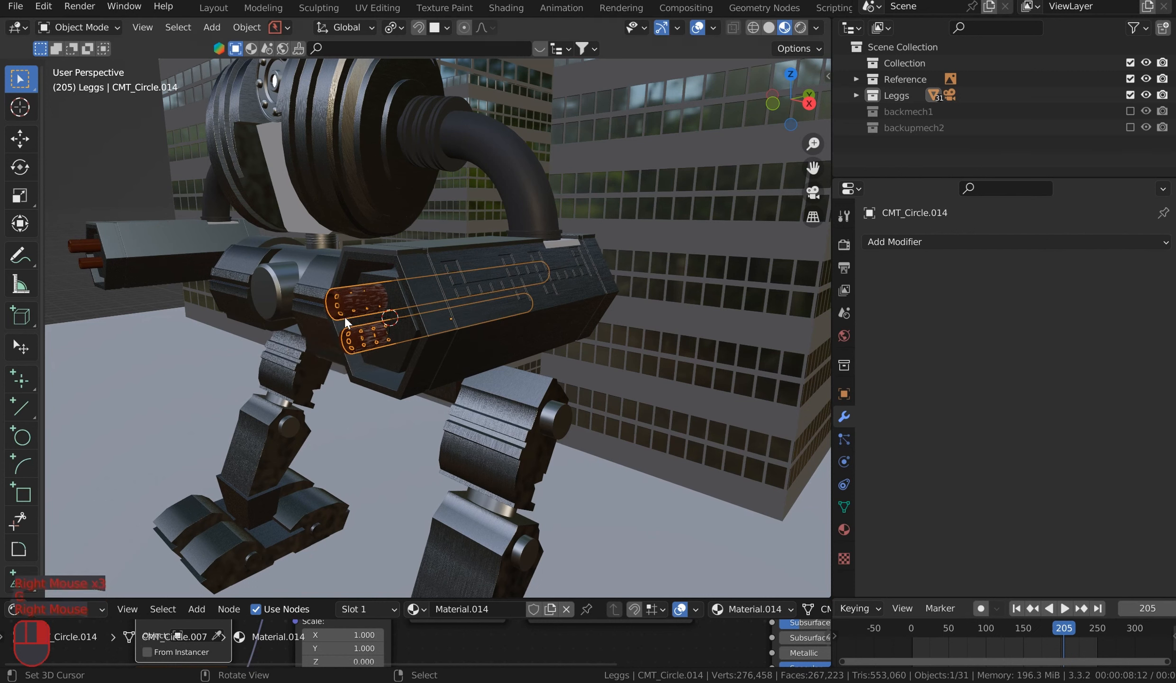
Step: Enlarge the node editor, set the Mapping node's Z Rotation to -30.4° and check the streaks on the sleeves up close
left_click_drag(538, 600, 526, 306)
left_click_drag(346, 457, 369, 458)
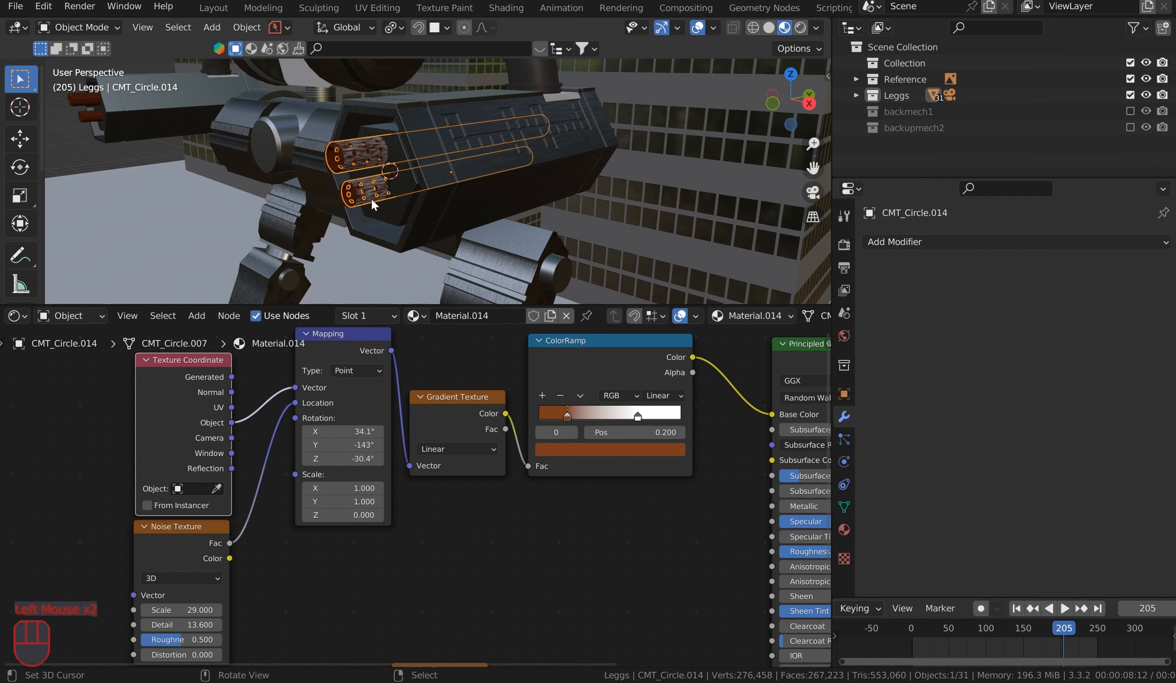
scroll(369, 202, "up", 3)
middle_click_drag(365, 176, 445, 162)
right_click(515, 133)
right_click(393, 237)
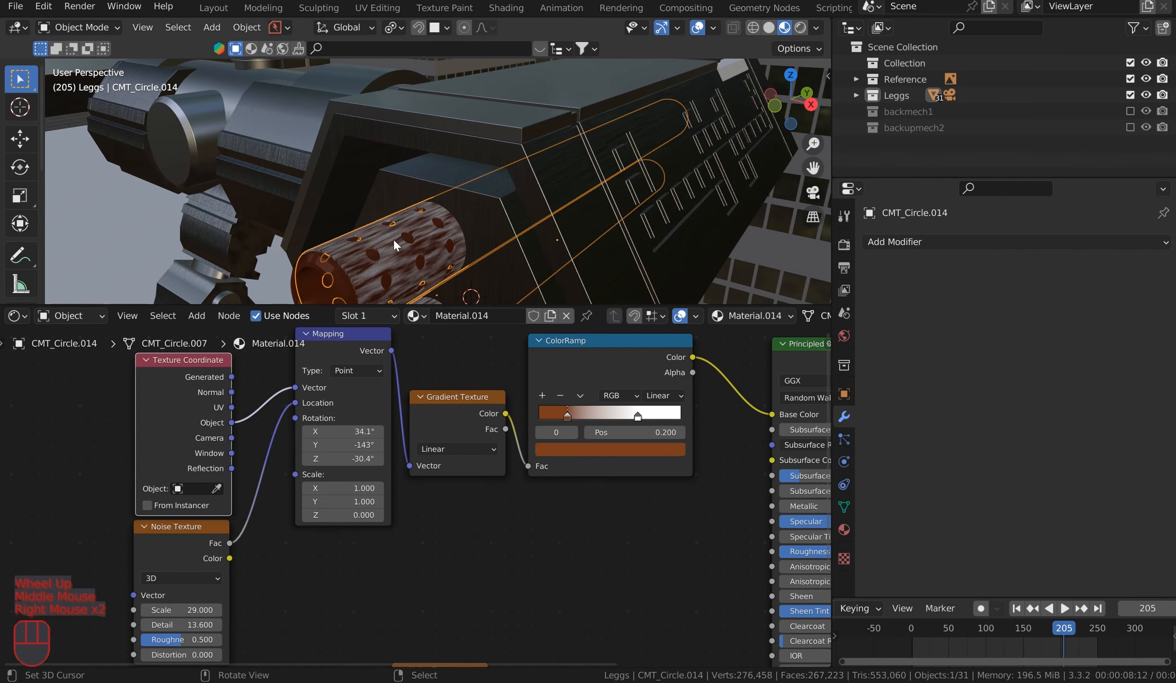
Step: Set the sleeve material's Principled BSDF to Metallic 1.000 and Roughness 0.175
right_click(685, 453)
middle_click_drag(663, 536, 334, 492)
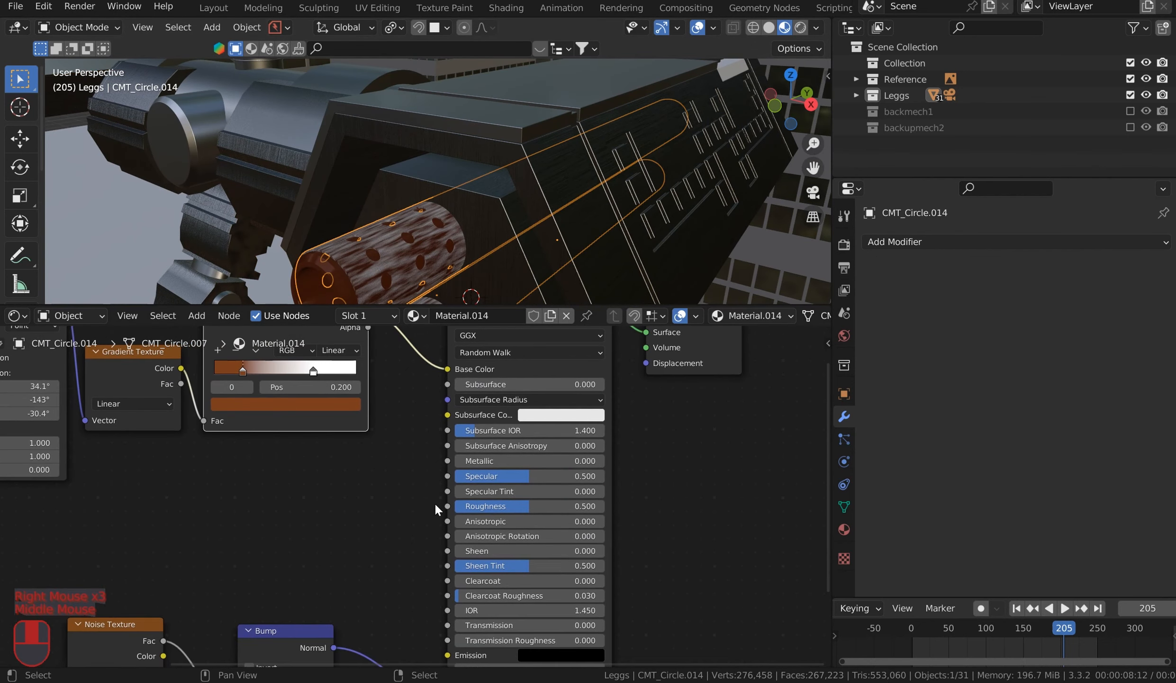
left_click_drag(499, 460, 609, 460)
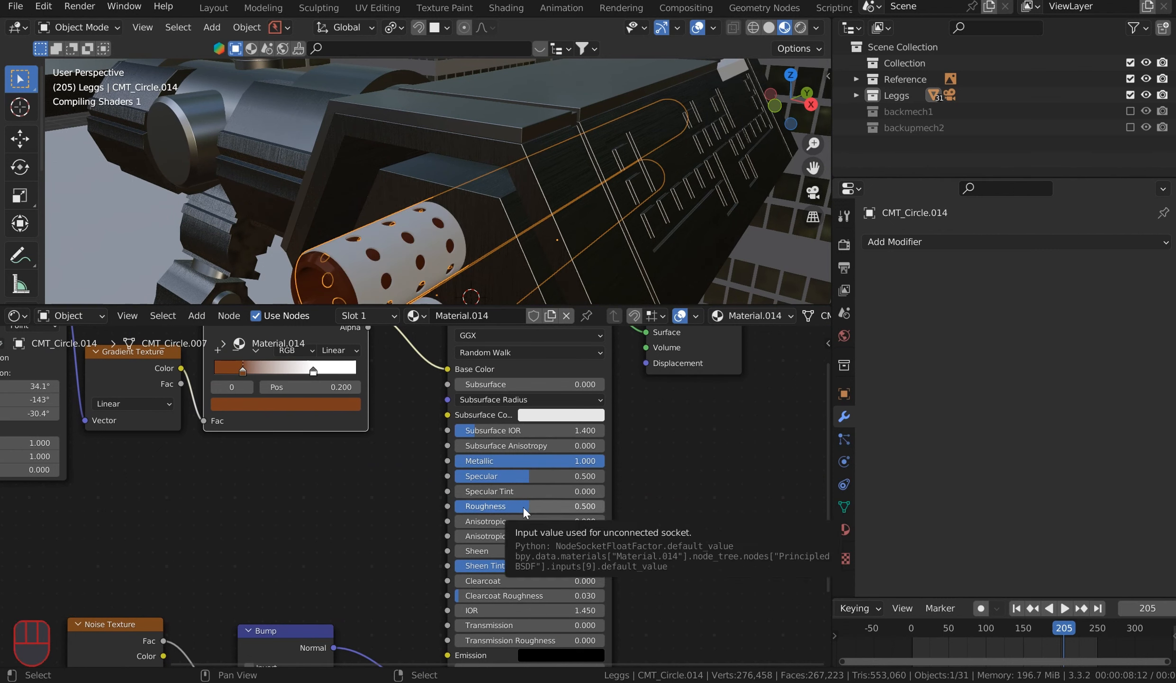
left_click_drag(523, 505, 481, 505)
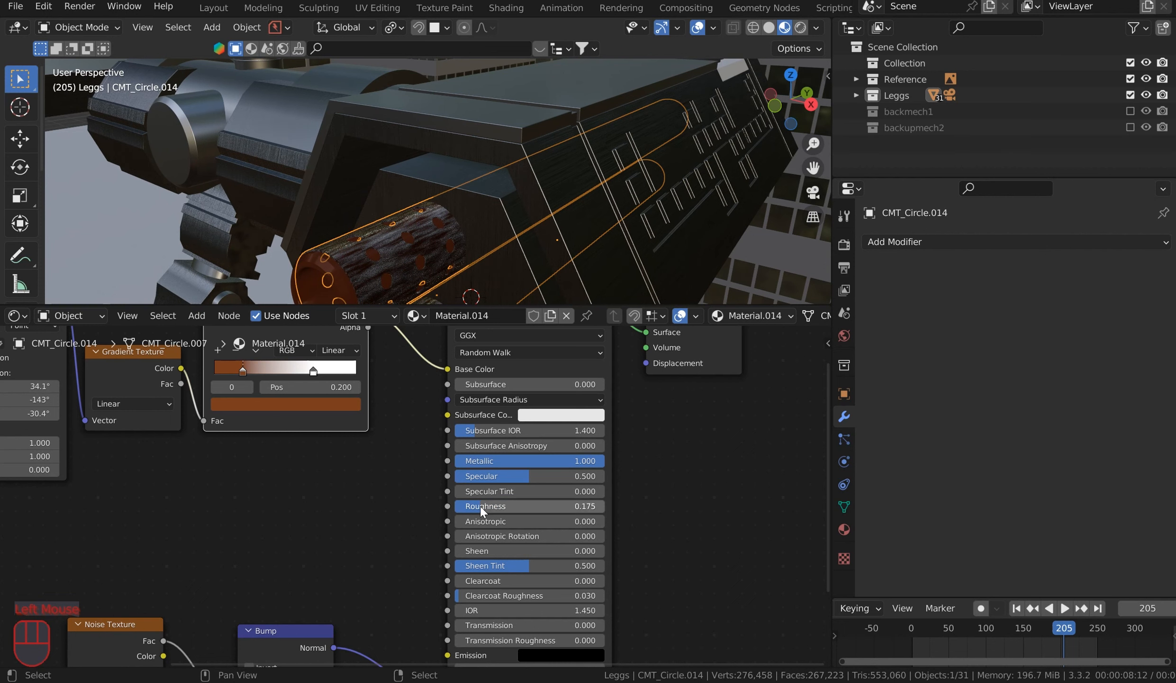
Step: Set the sleeve material's Clearcoat to 1.000 and its Clearcoat Roughness to 0.220
middle_click_drag(642, 623, 648, 571)
left_click_drag(504, 526, 609, 526)
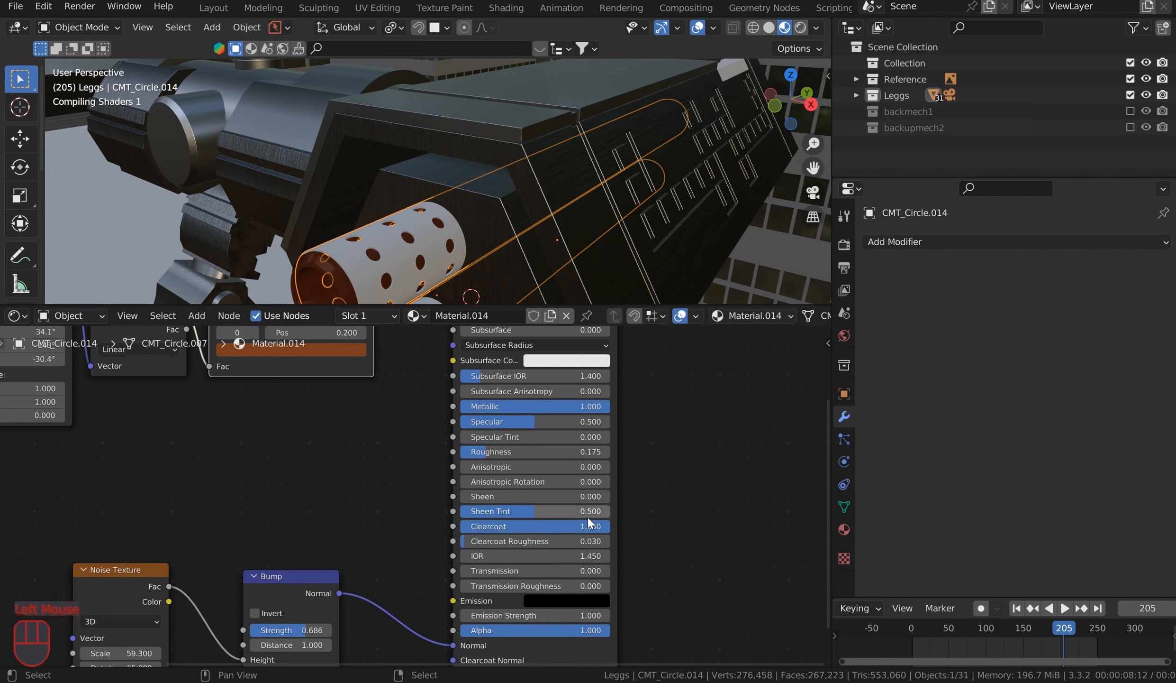
left_click_drag(503, 545, 531, 545)
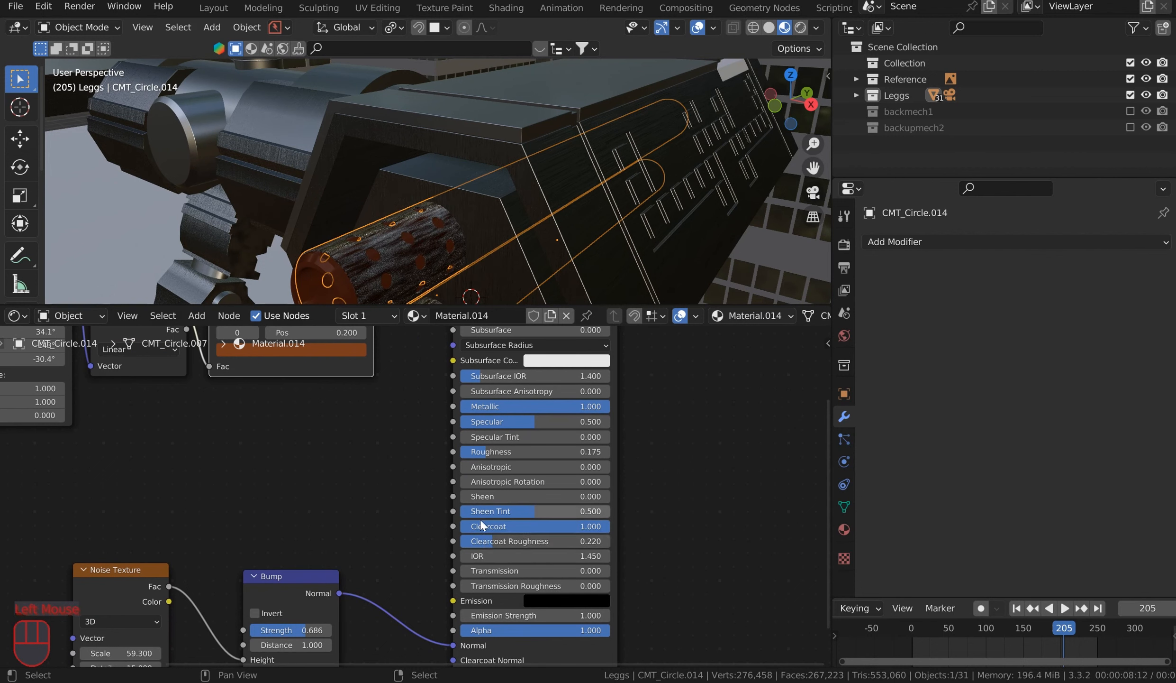
middle_click_drag(625, 564, 663, 522)
scroll(429, 159, "up", 1)
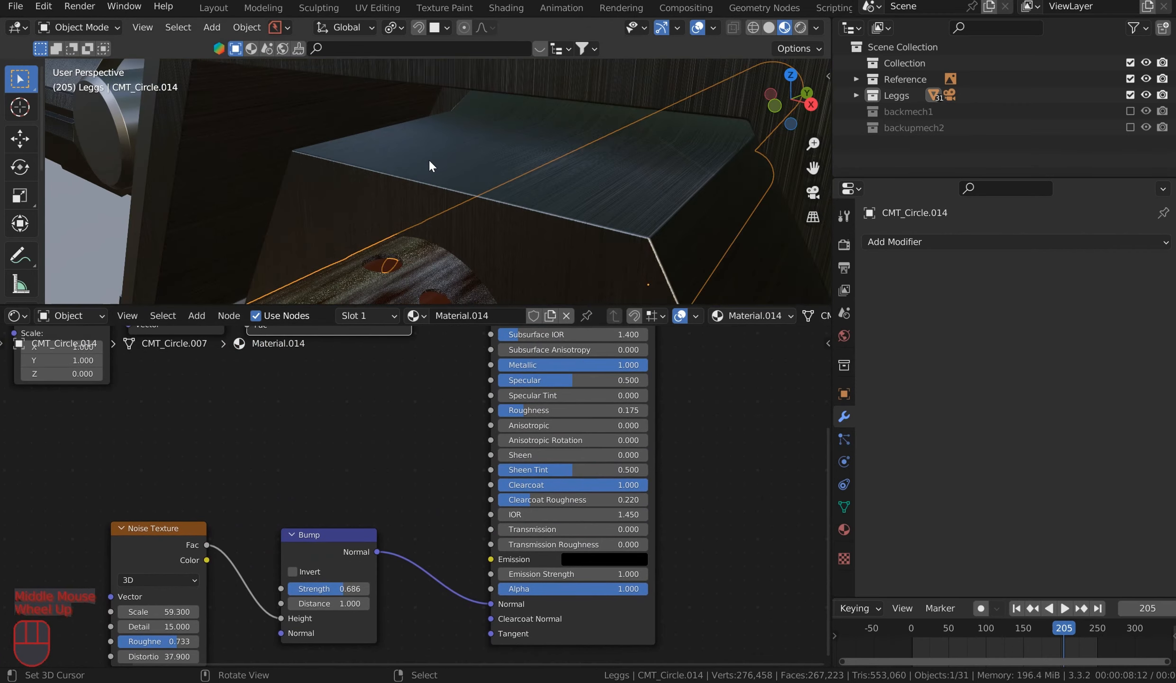
scroll(432, 163, "down", 2)
Step: Try to link the hip cylinder's Anodized material to the inner gun barrels
right_click(332, 199)
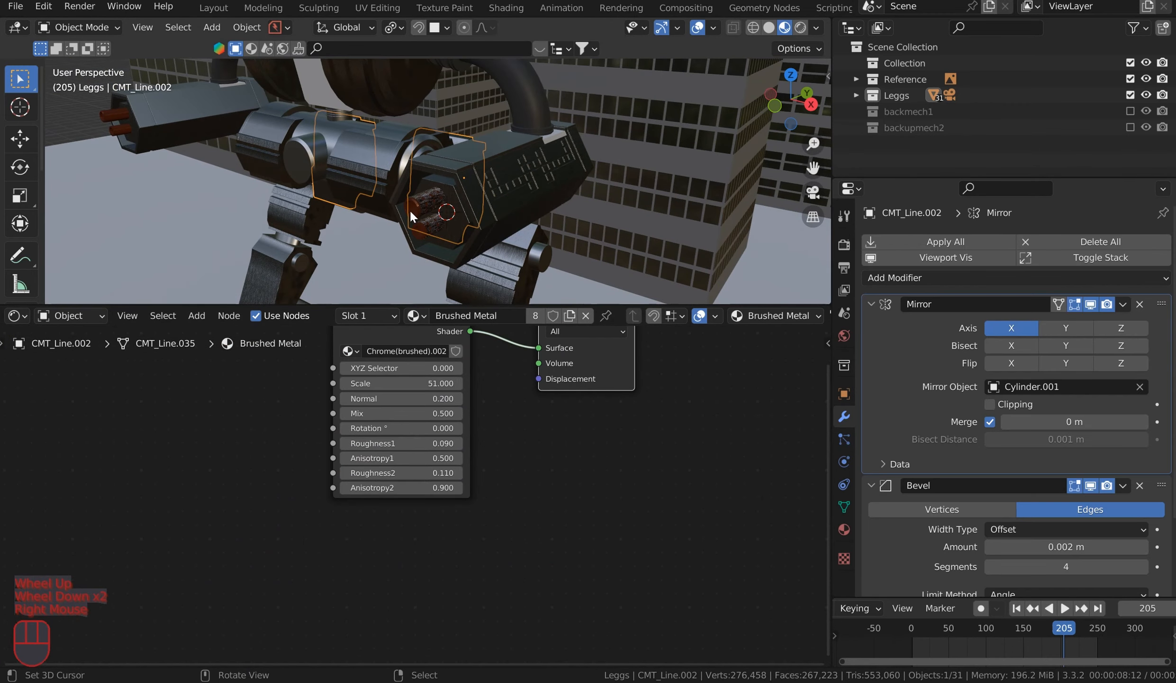
middle_click_drag(468, 171, 497, 174)
right_click(506, 180)
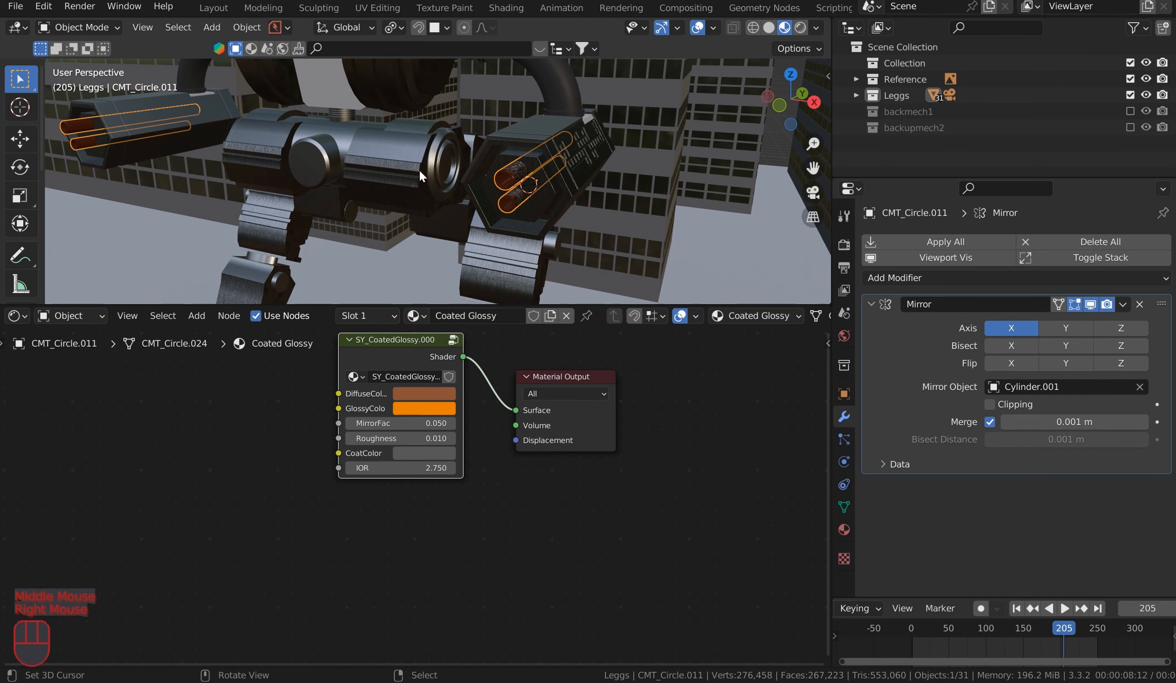
right_click(441, 164)
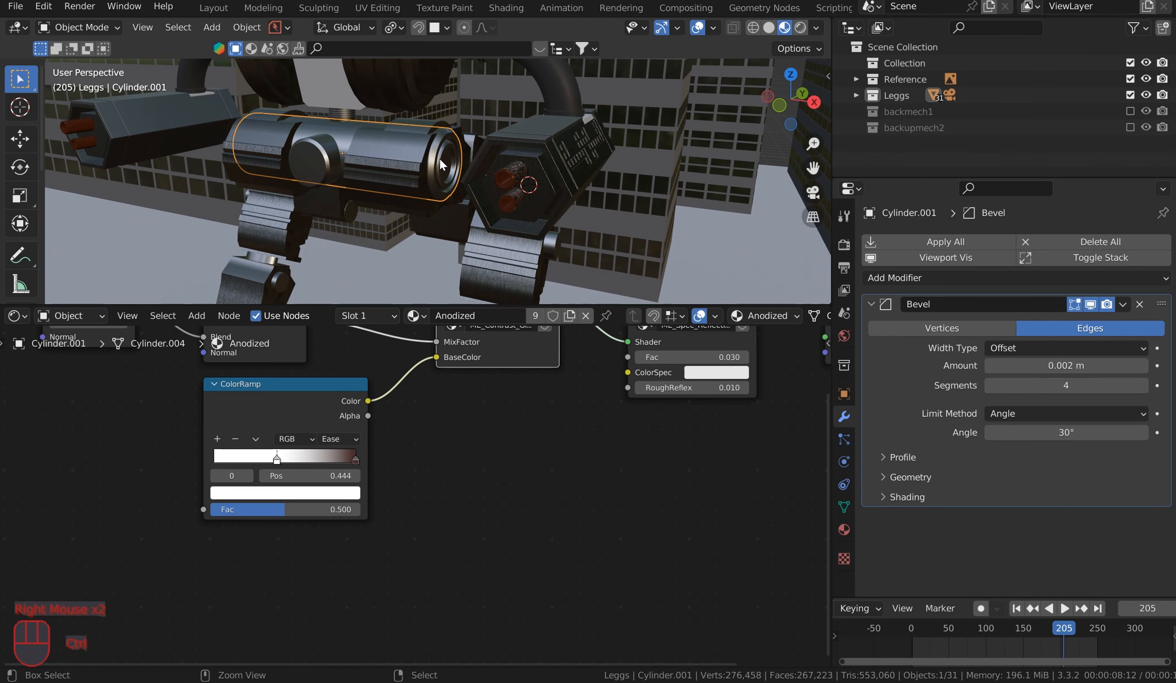
key("ctrl+l")
left_click(440, 162)
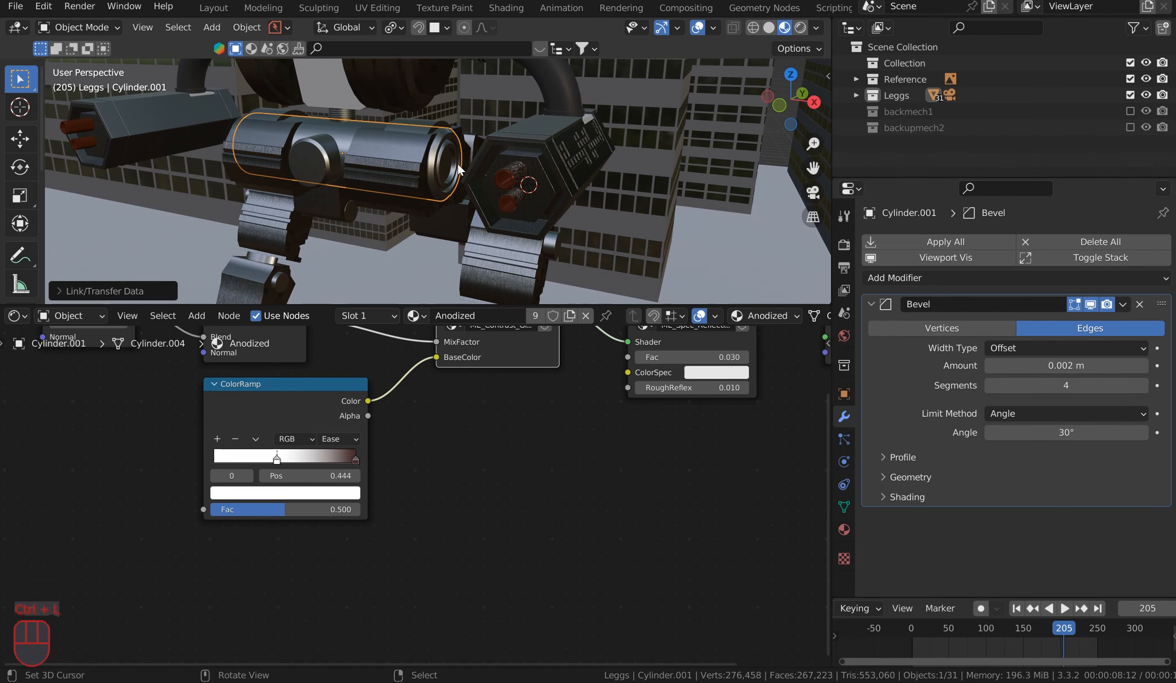
Step: Select the inner gun barrels with the hip cylinder as active object and link its Anodized material to them
right_click(509, 176)
right_click(433, 162, "shift")
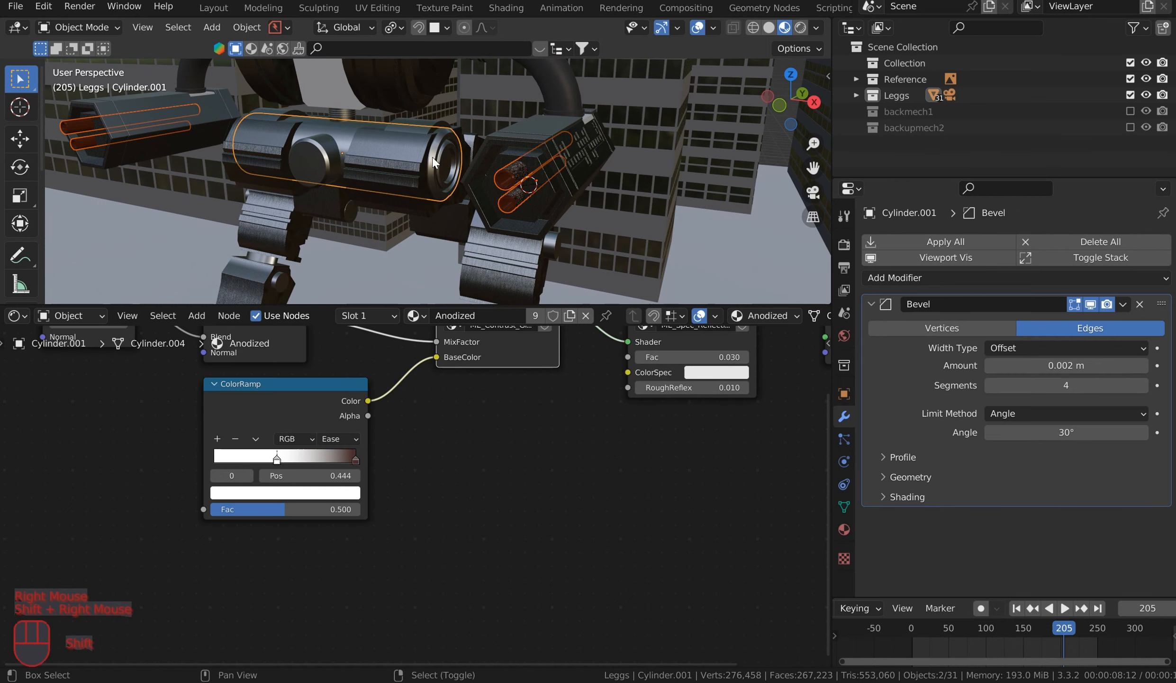
key("ctrl+l")
left_click(433, 160)
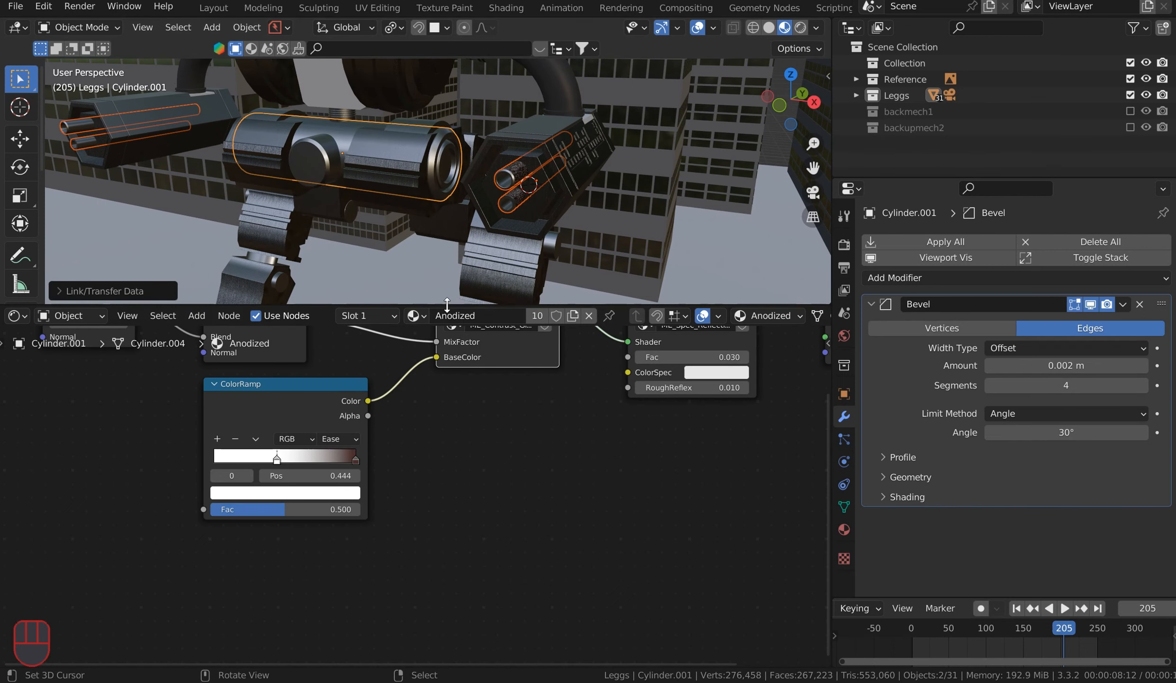
Step: Enlarge the 3D viewport over the node editor and inspect the gun barrels and their housing on the mech
left_click_drag(447, 304, 408, 679)
mouse_move(548, 446)
middle_mouse_down()
mouse_move(525, 473)
mouse_move(527, 436)
middle_mouse_up()
right_click(531, 300)
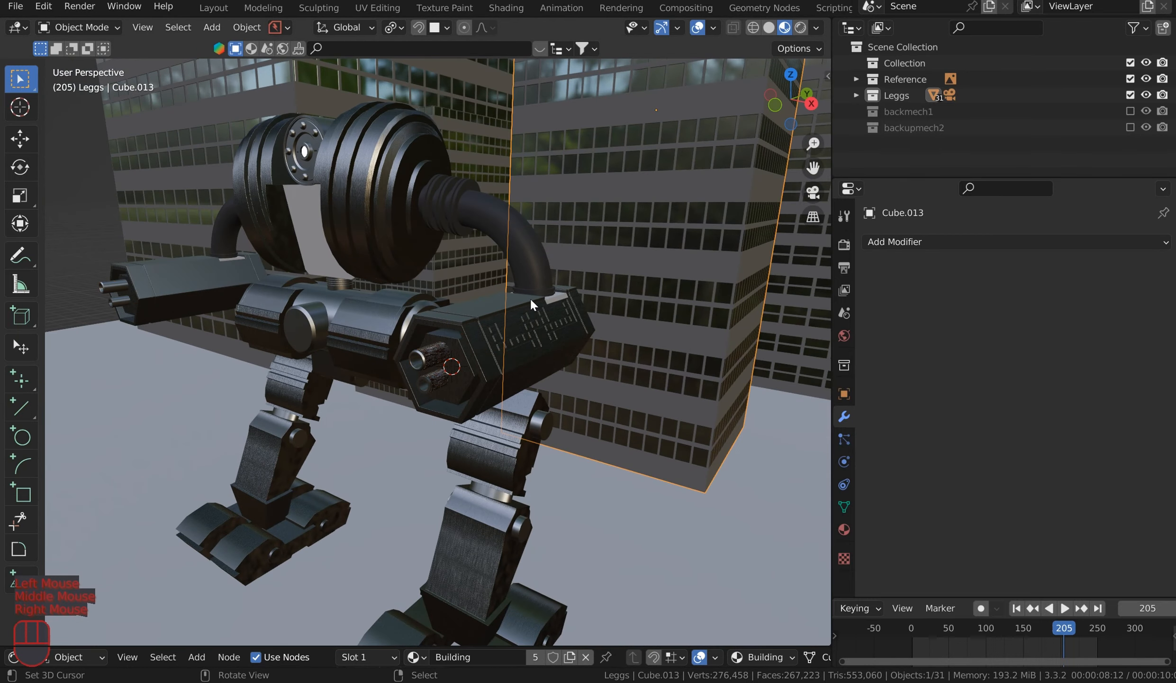
middle_click_drag(434, 334, 461, 307)
scroll(389, 131, "up", 2)
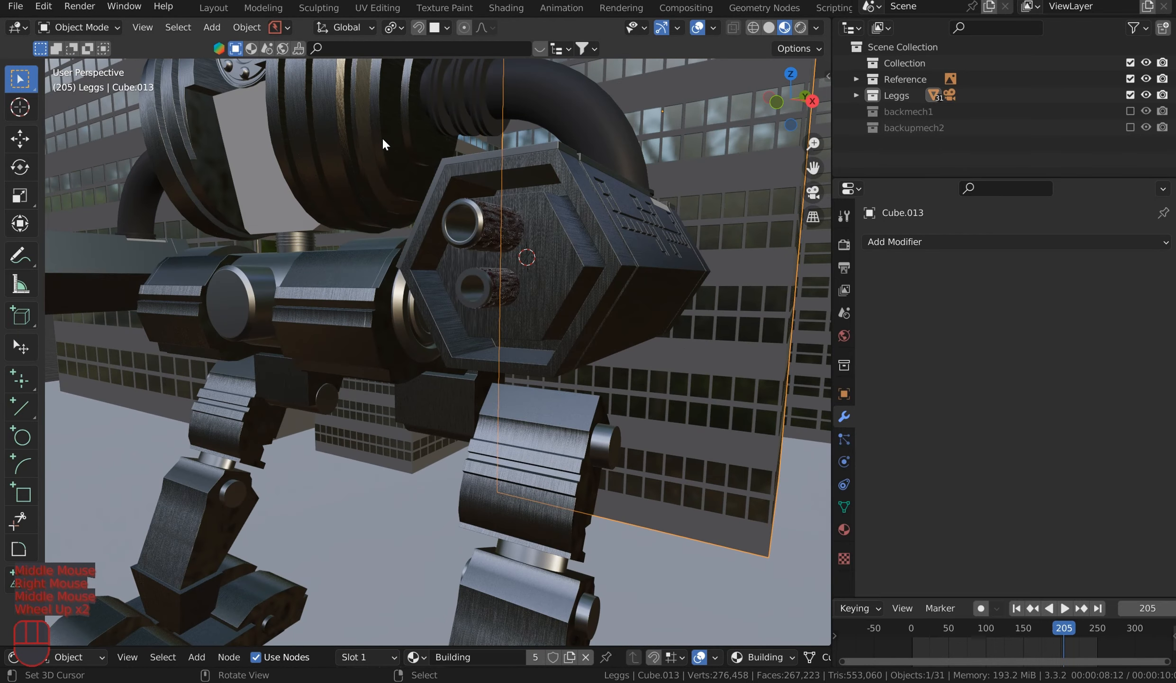
middle_click_drag(383, 137, 471, 187)
Step: Select the plain front plate Cube.001 between the two body drums and delete it
right_click(284, 166)
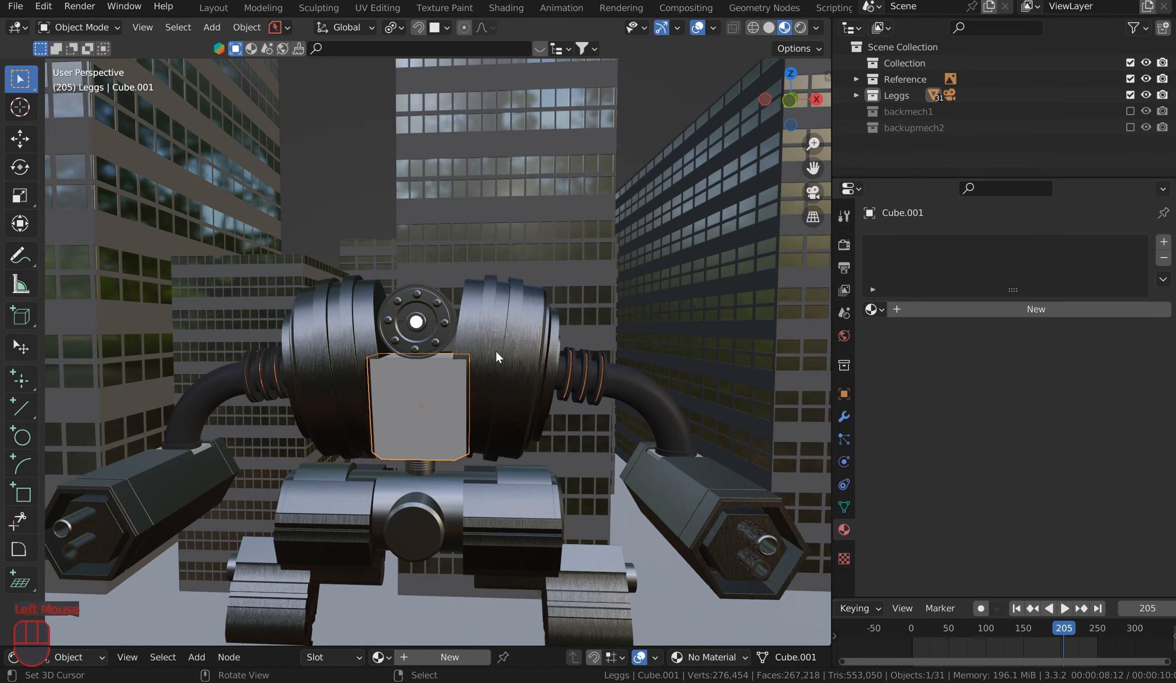
middle_click_drag(495, 349, 530, 374)
key("KP_Divide")
key("Delete")
scroll(662, 281, "down", 2)
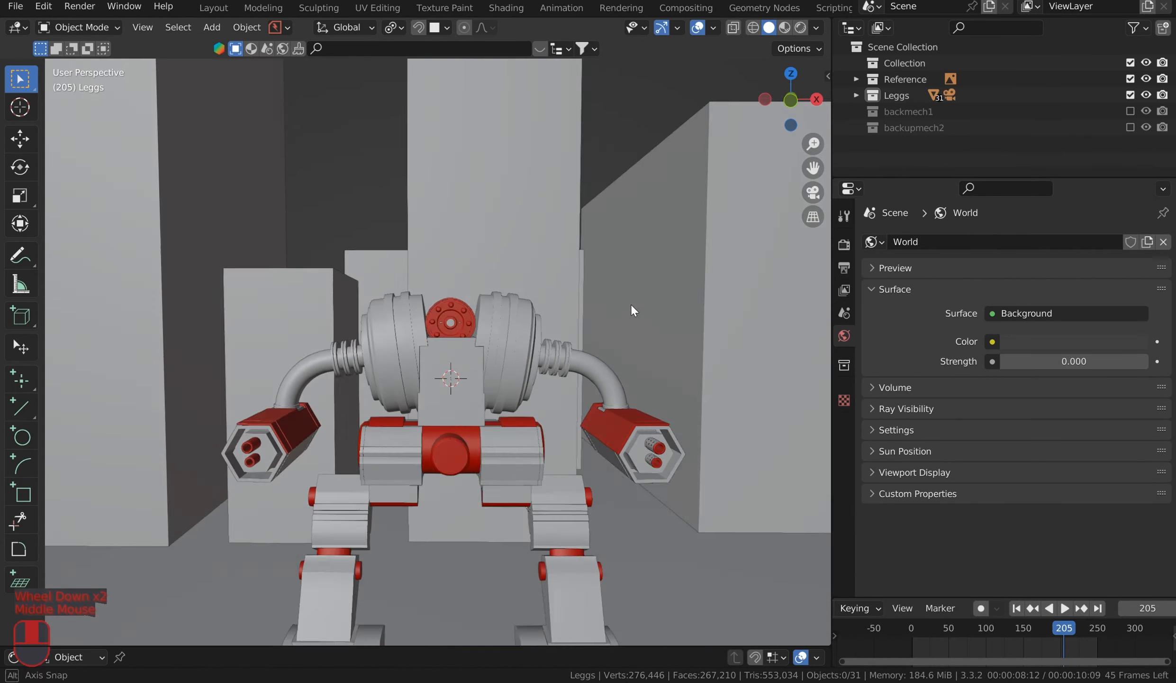
Step: Select the central block between the body drums in the front orthographic view
key("KP_1")
scroll(545, 337, "up", 6)
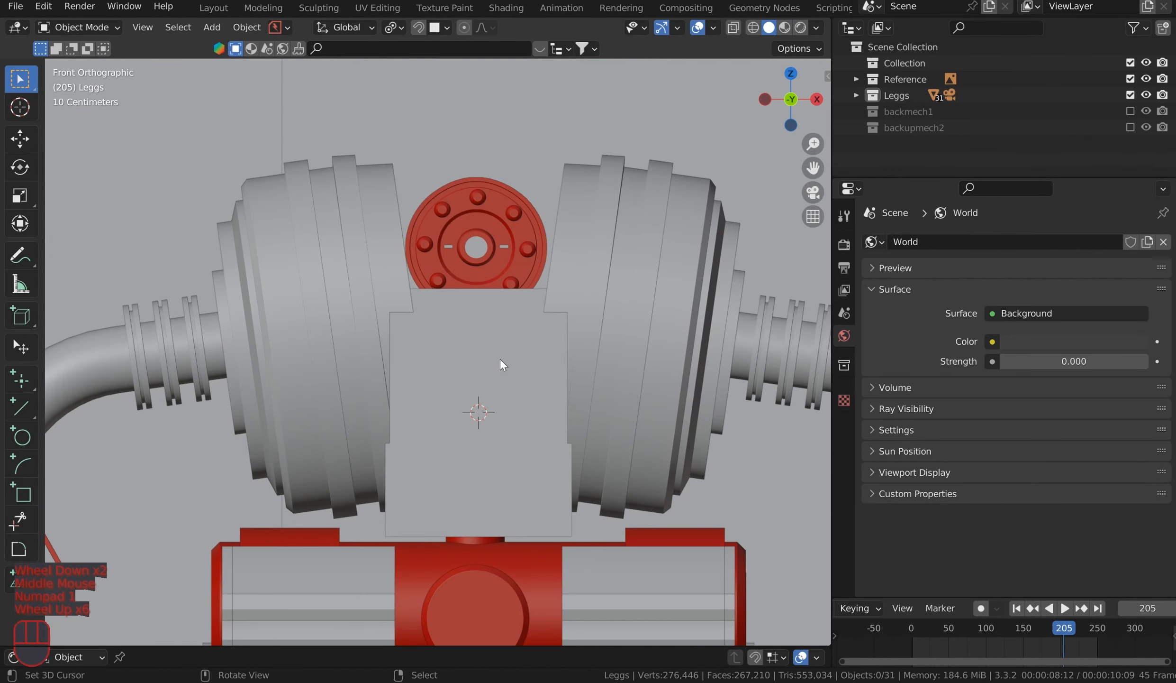
right_click(500, 359)
key("ctrl+shift+x")
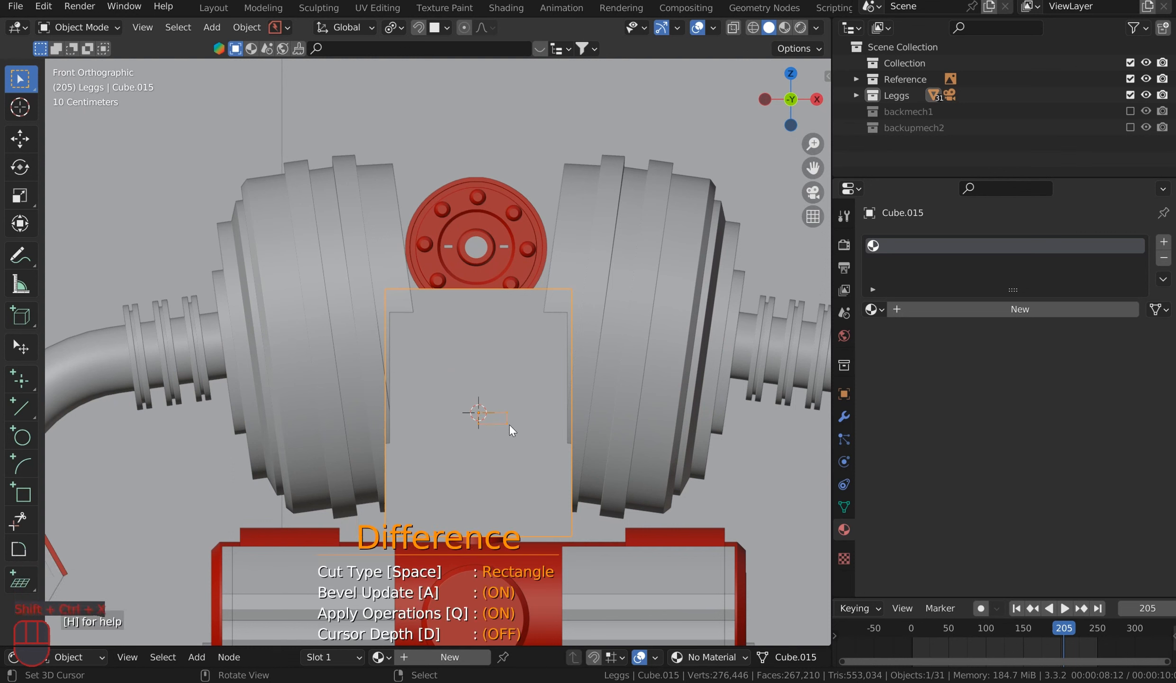
key("Escape")
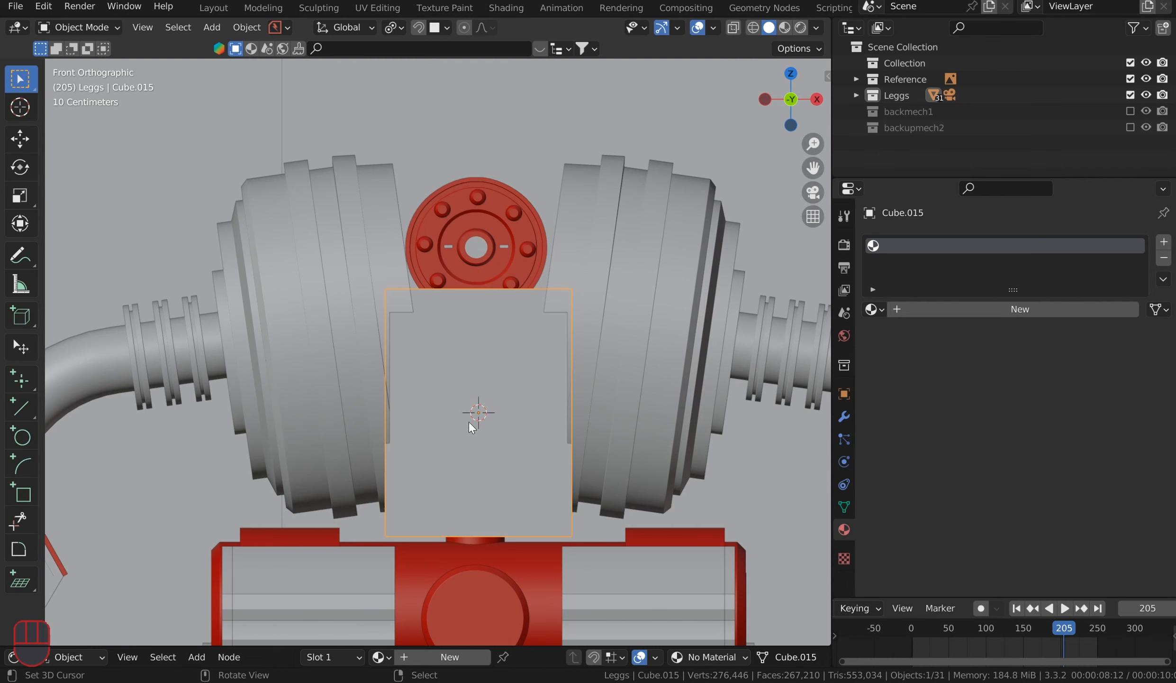
left_click(478, 412)
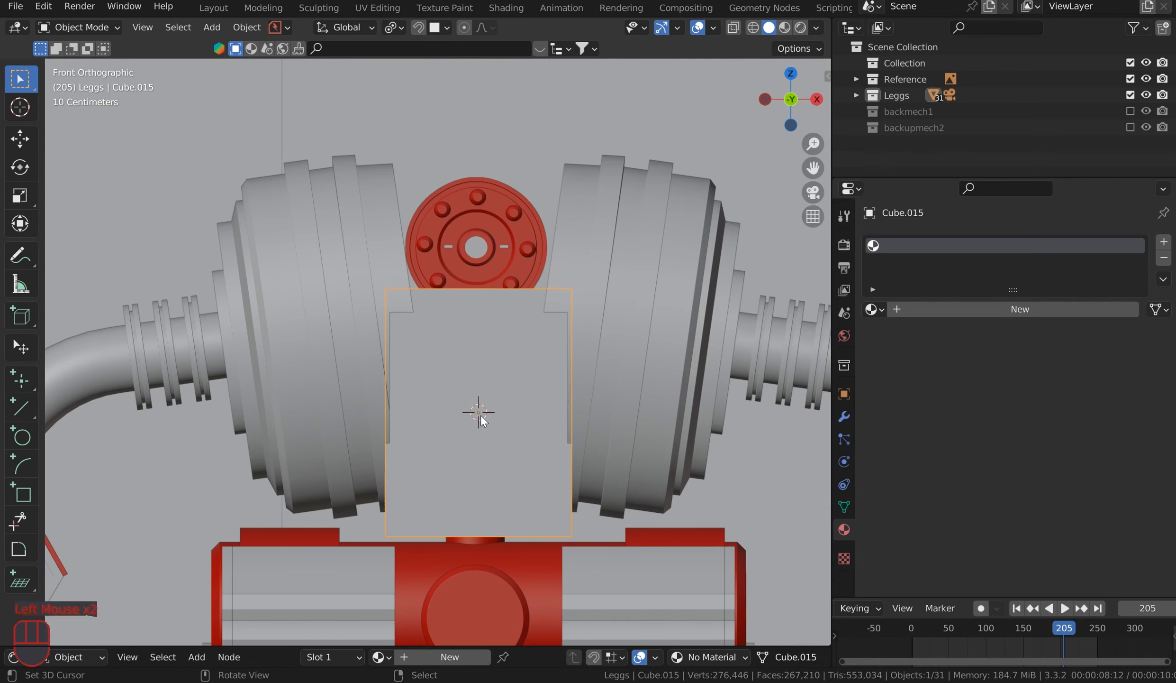
Step: Split a hexagon out of the central block with a Carver Rebool cut, using a Circle with 6 subdivisions centred on the block
key("ctrl+shift+x")
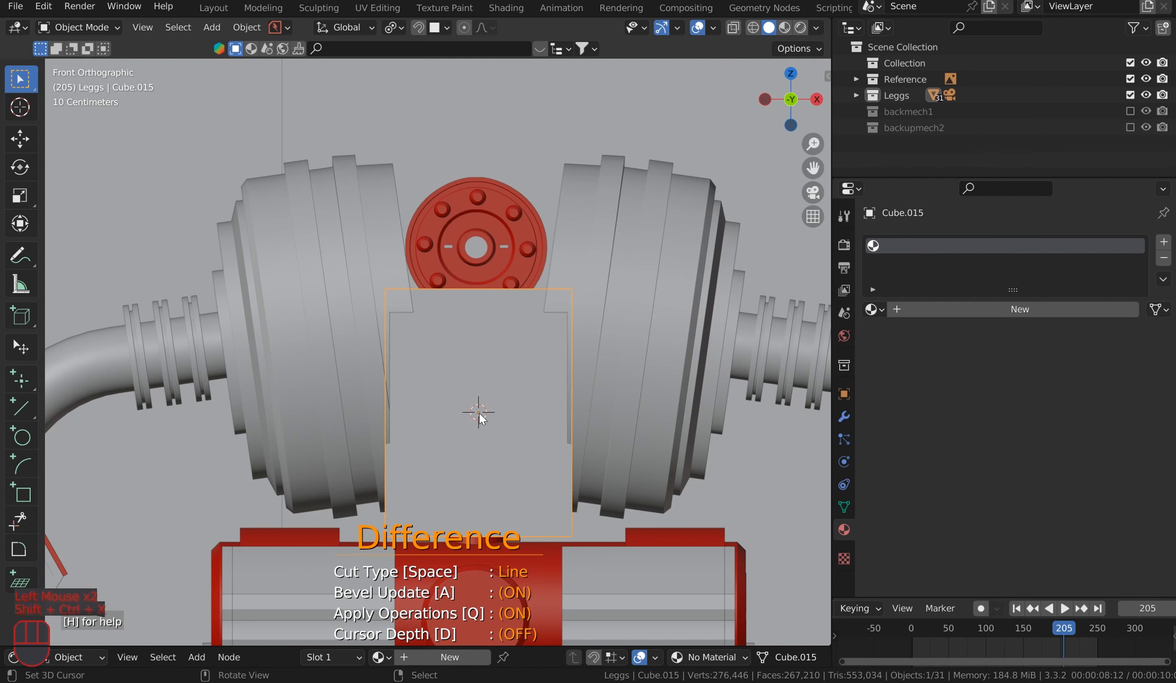
key("space")
key("w")
key("w")
key("w")
key("w")
key("w")
key("w")
key("w")
key("w")
key("w")
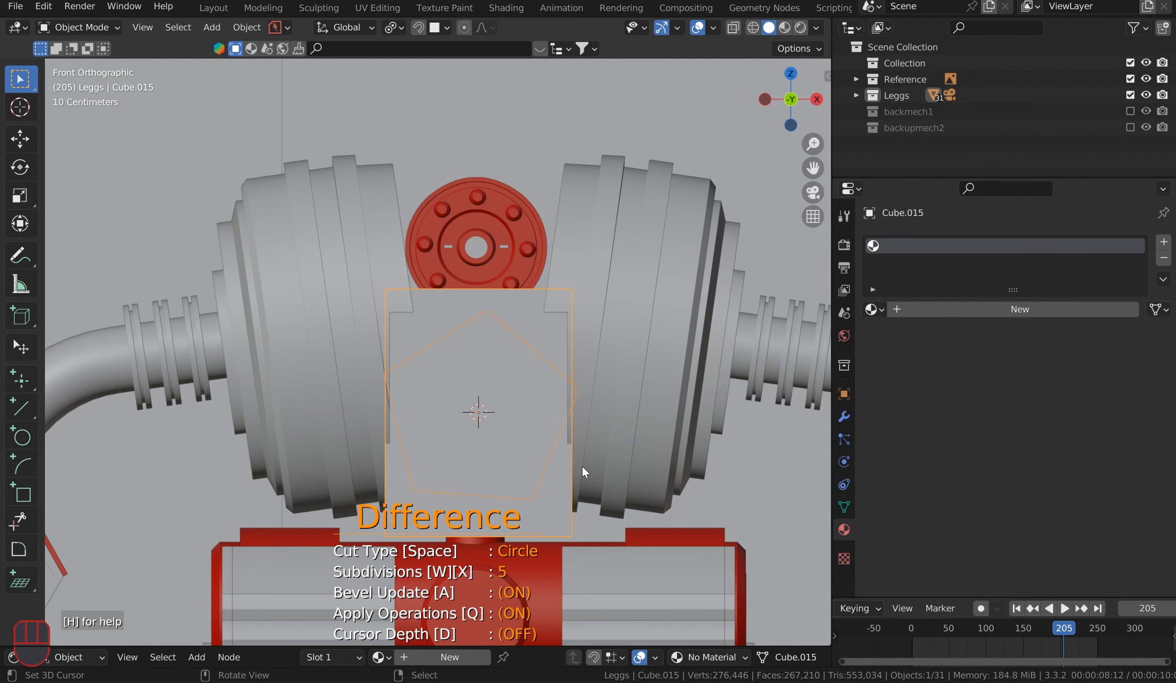
key("x")
left_click(582, 467, "shift")
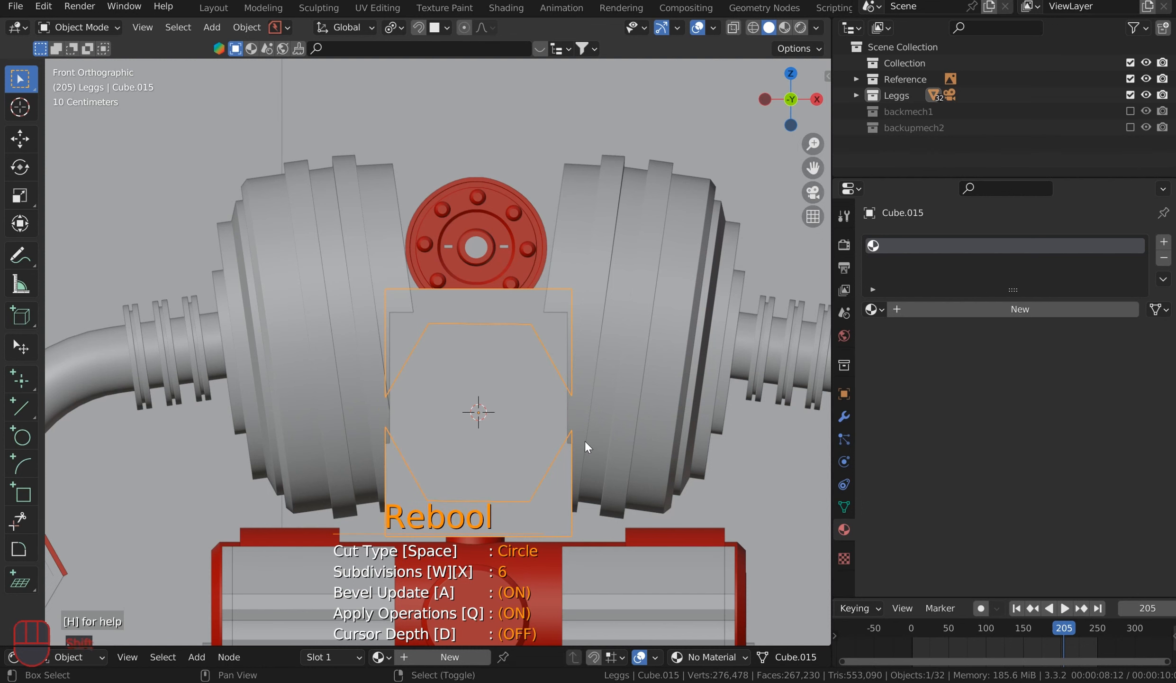
right_click(555, 337)
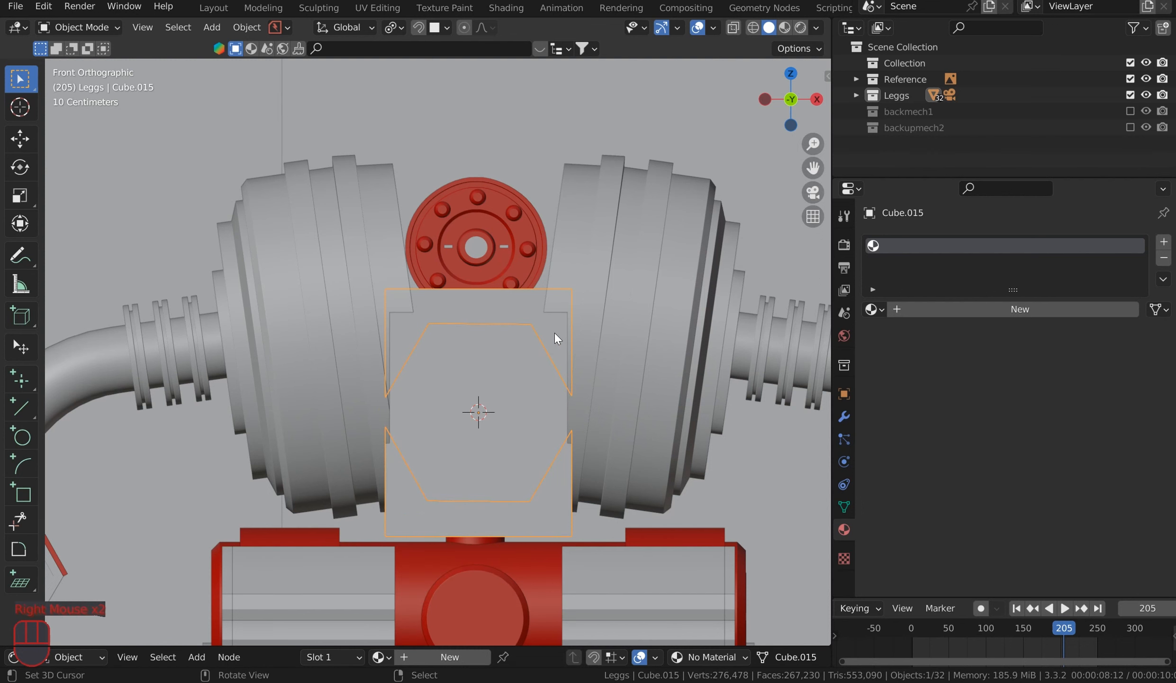
Step: Delete the outer part of the block around the hexagonal cut, keeping the hexagonal piece
key("Delete")
right_click(517, 356)
middle_click_drag(591, 289, 478, 353)
scroll(613, 247, "down", 2)
Step: Scale the hexagonal piece along Z by about 1.13
right_click(453, 338)
key("s")
key("z")
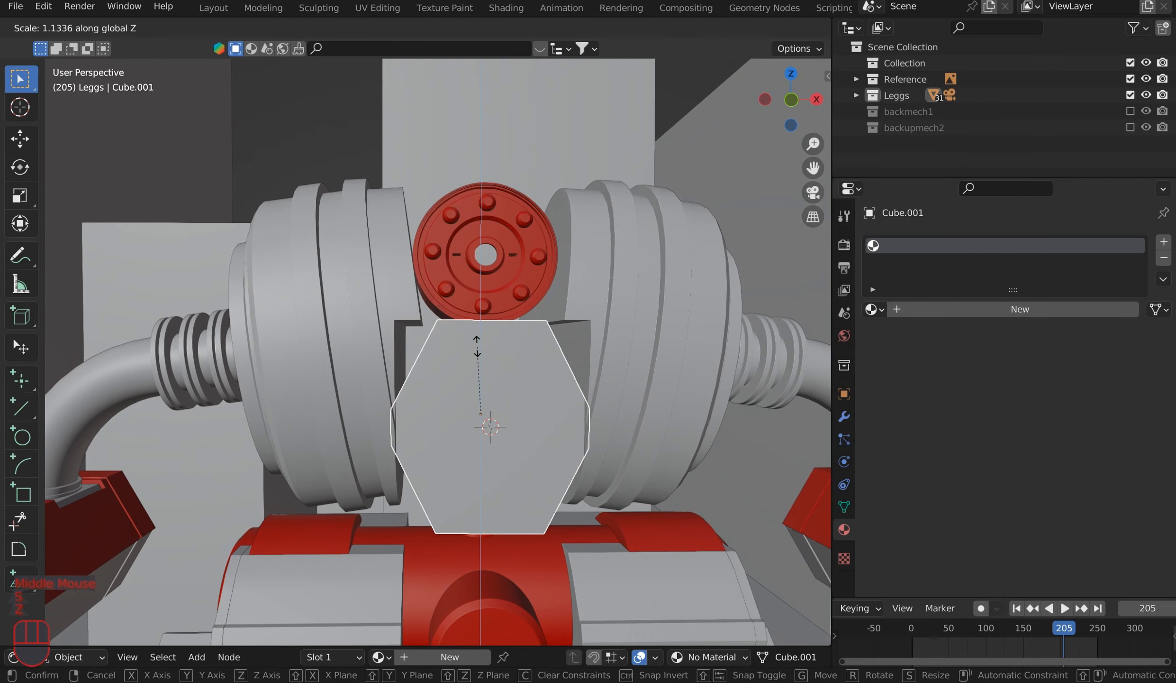
left_click(477, 346)
key("KP_1")
scroll(477, 363, "up", 3)
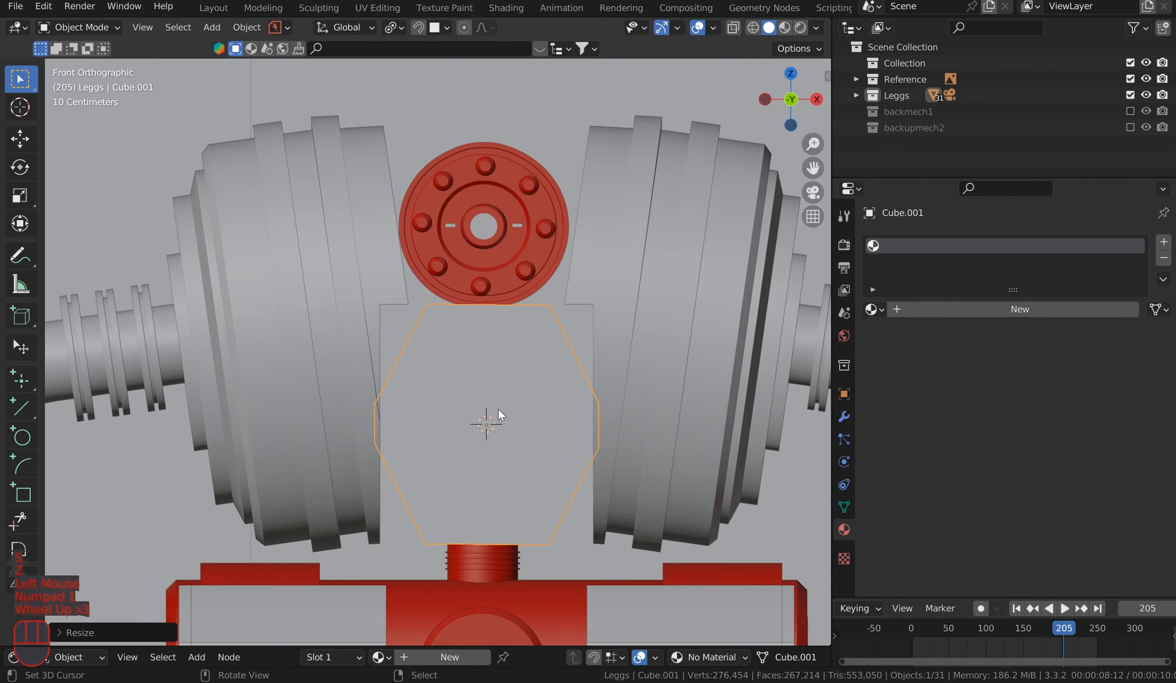
middle_click_drag(496, 411, 474, 349, "shift")
key("g")
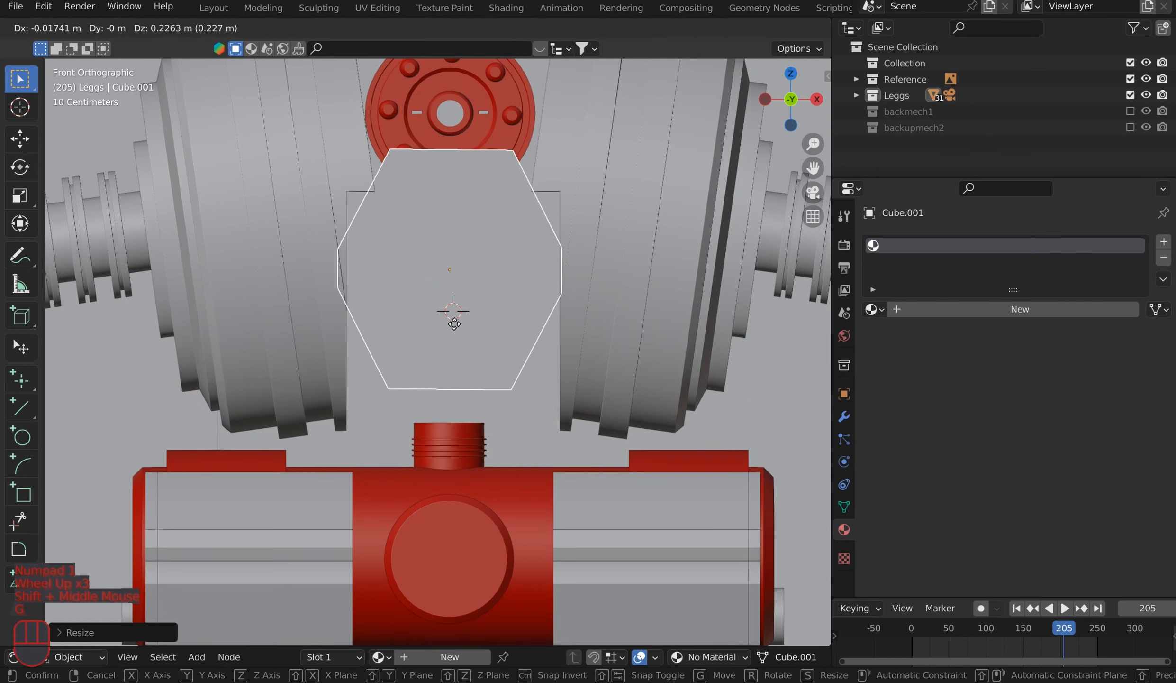
right_click(469, 327)
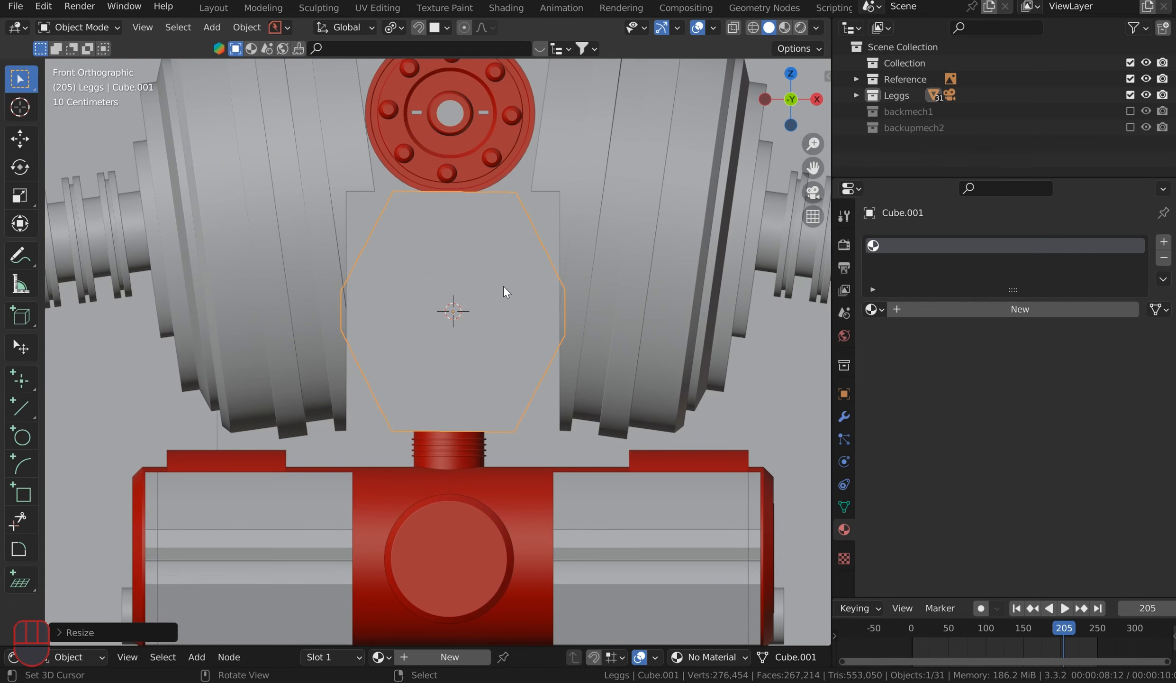
Step: Show the whole mech with its materials in Material Preview shading
middle_click_drag(601, 218, 675, 88)
scroll(601, 220, "down", 5)
left_click(793, 26)
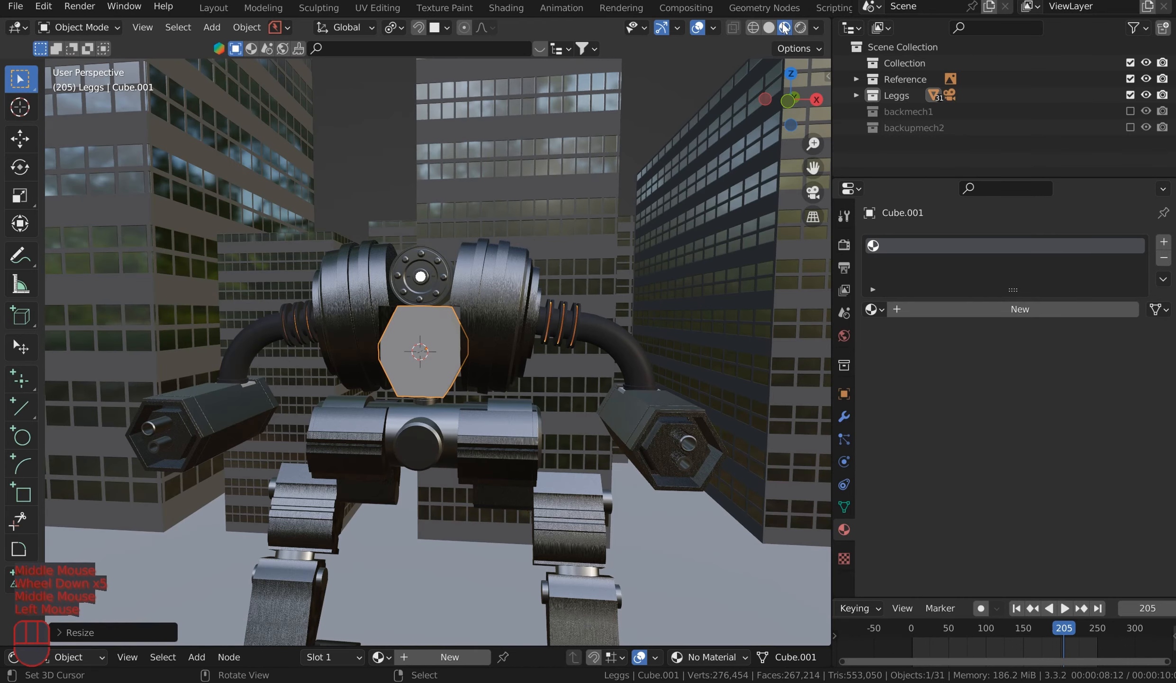
Step: Link the pelvis cylinder's Anodized material to the hexagonal piece
right_click(506, 318)
right_click(453, 418)
scroll(453, 396, "up", 2)
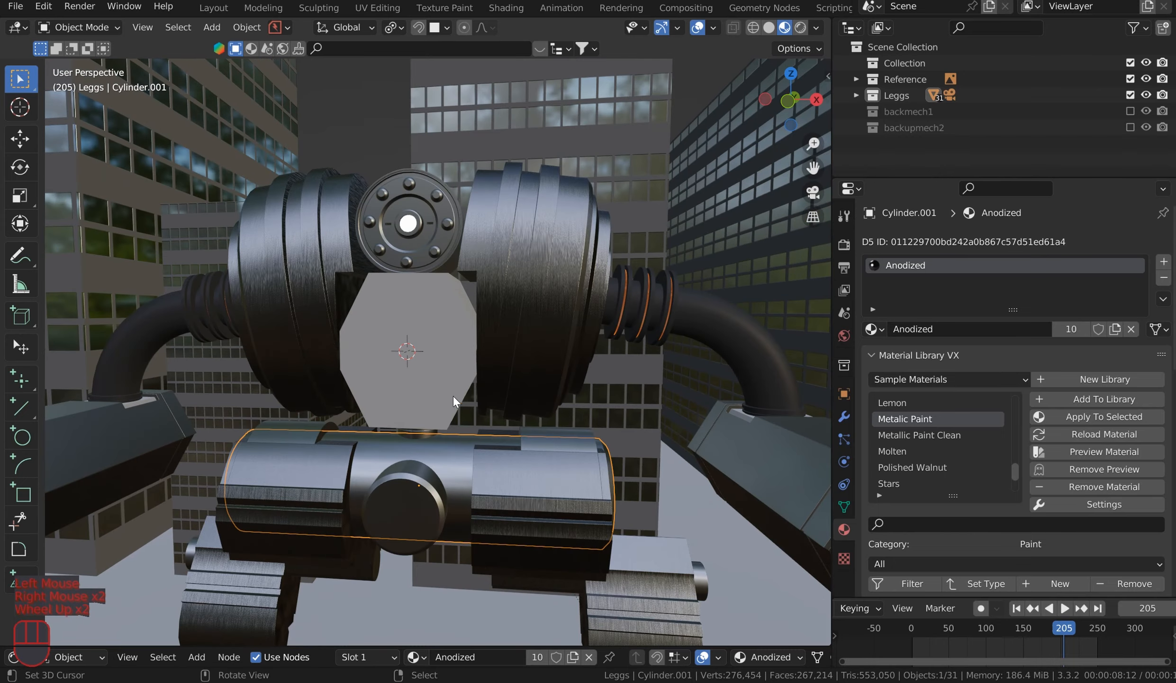
right_click(432, 374)
right_click(445, 447, "shift")
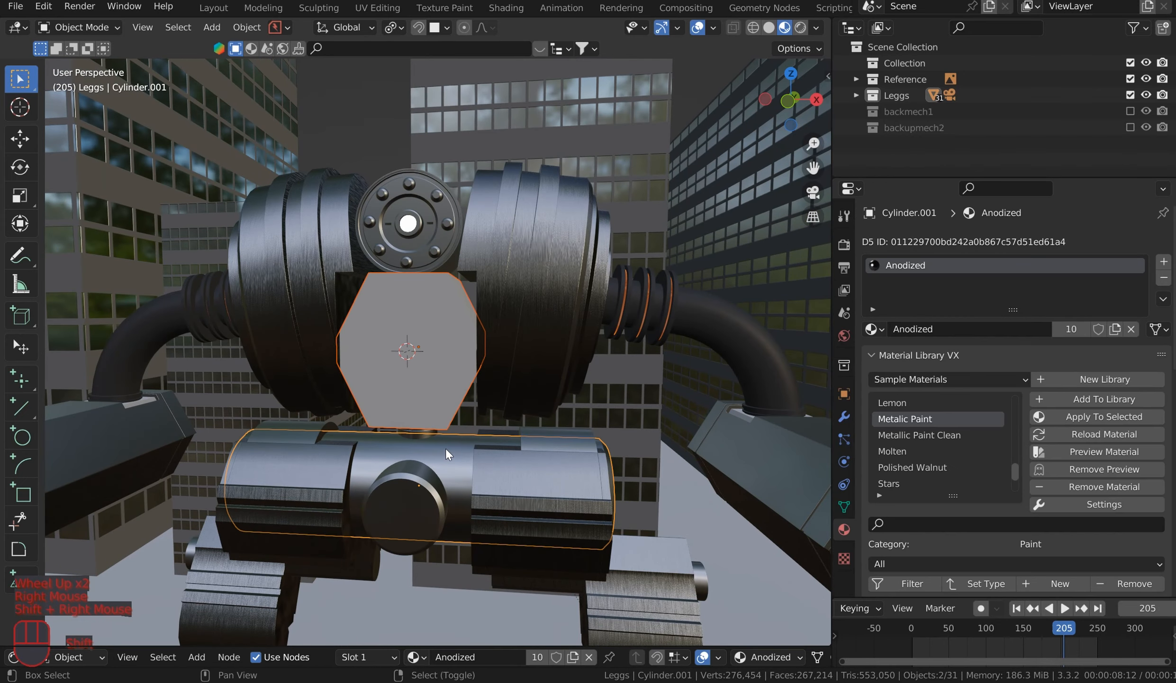
key("ctrl+l")
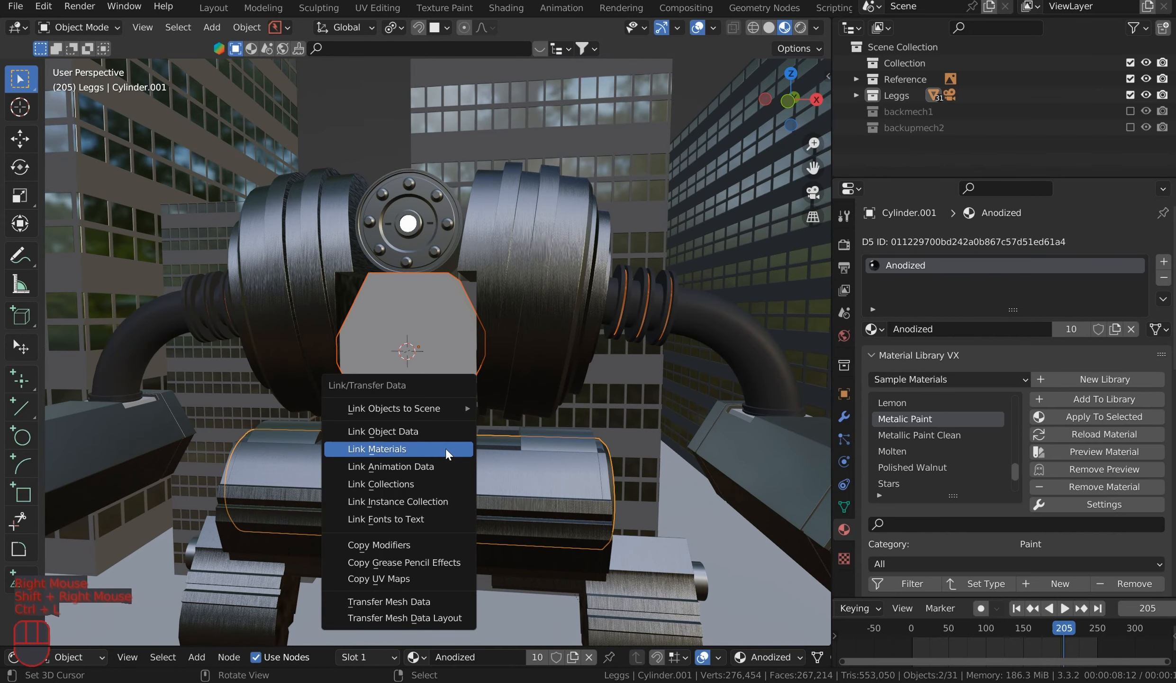
left_click(445, 447)
Step: Link the body drum's Brushed Metal material to the hexagonal piece and inspect the result from below
right_click(505, 379)
right_click(447, 353)
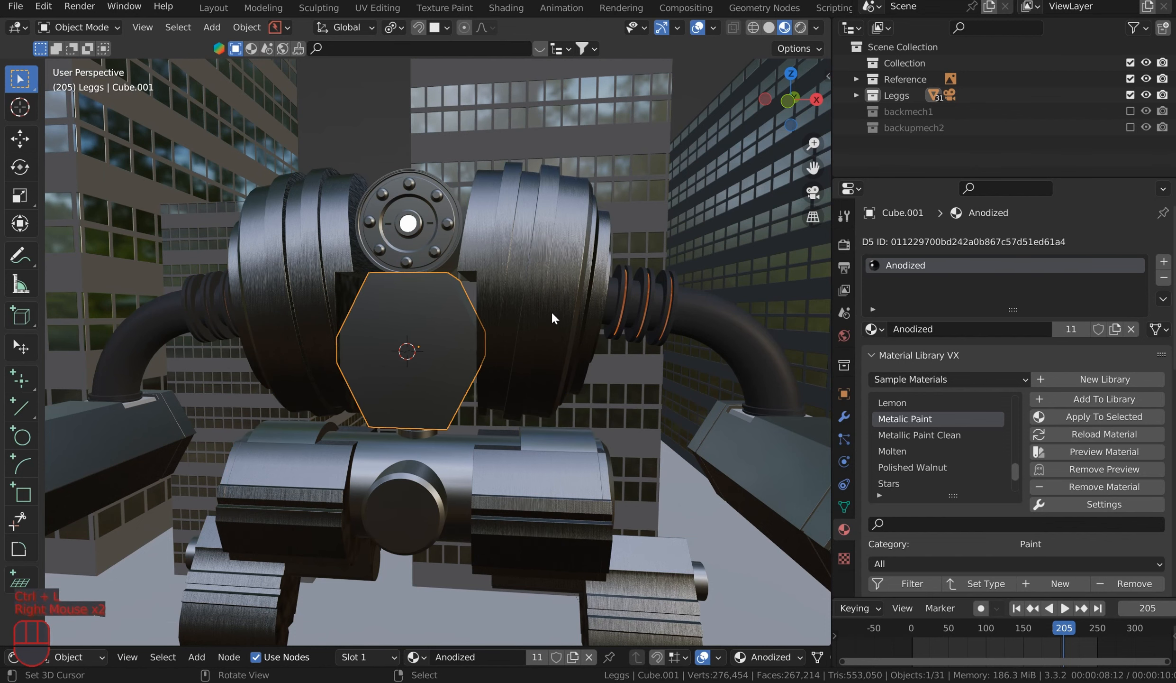
right_click(555, 315, "shift")
scroll(564, 313, "down", 2)
middle_click_drag(564, 309, 664, 182)
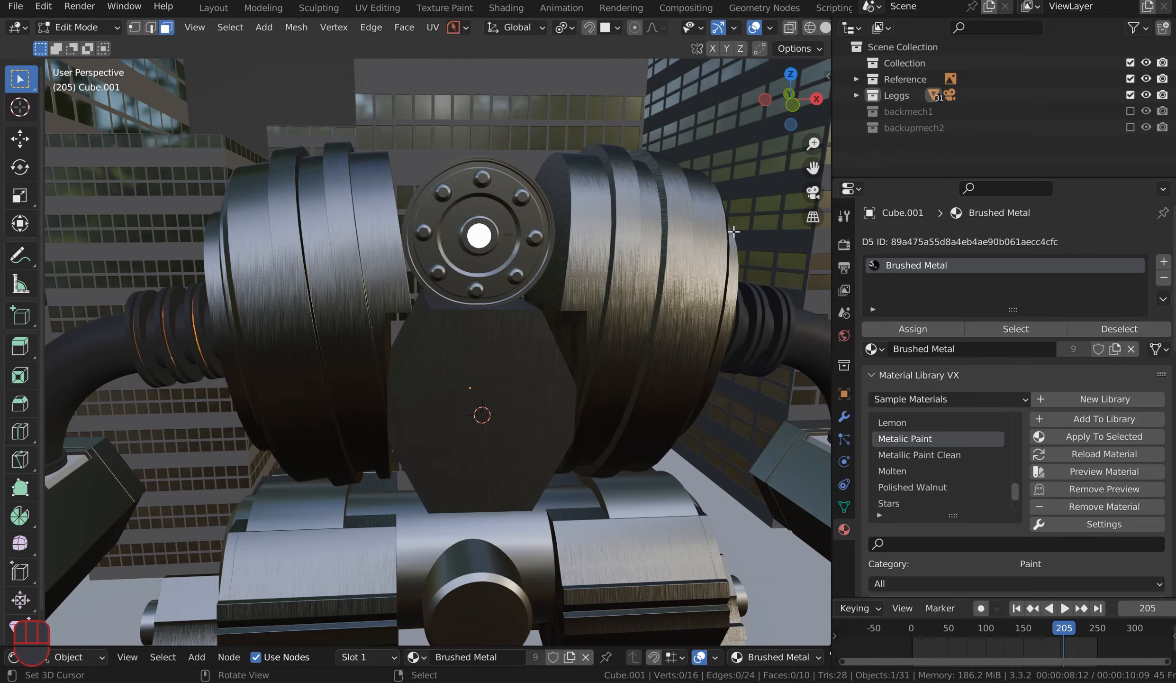
mouse_move(730, 189)
middle_mouse_down()
mouse_move(698, 187)
mouse_move(666, 117)
middle_mouse_up()
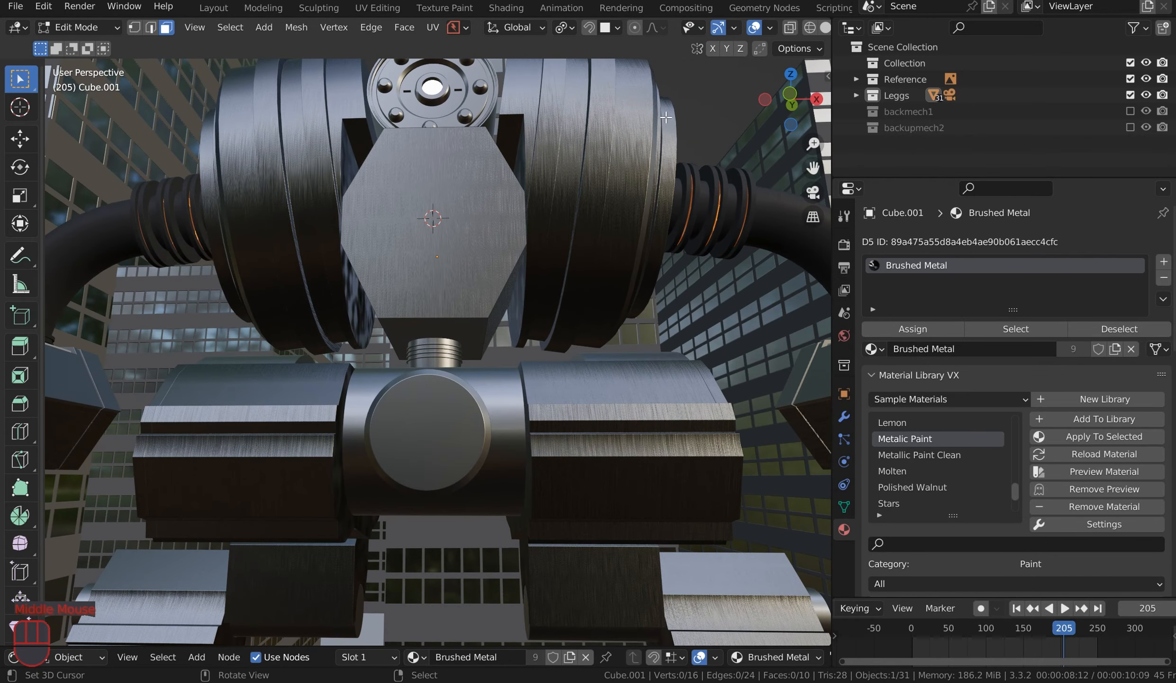
key("Tab")
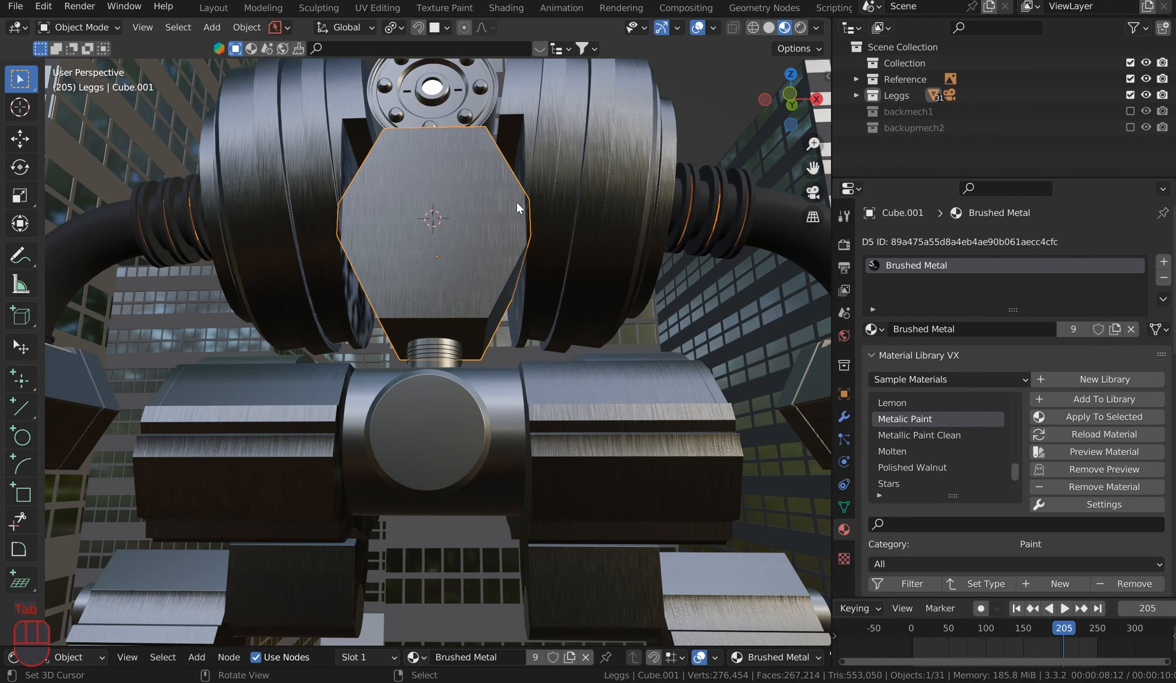
Step: Isolate the hexagonal piece in local view and open its mesh for editing in the front orthographic view
right_click(492, 206)
key("KP_1")
scroll(493, 232, "up", 2)
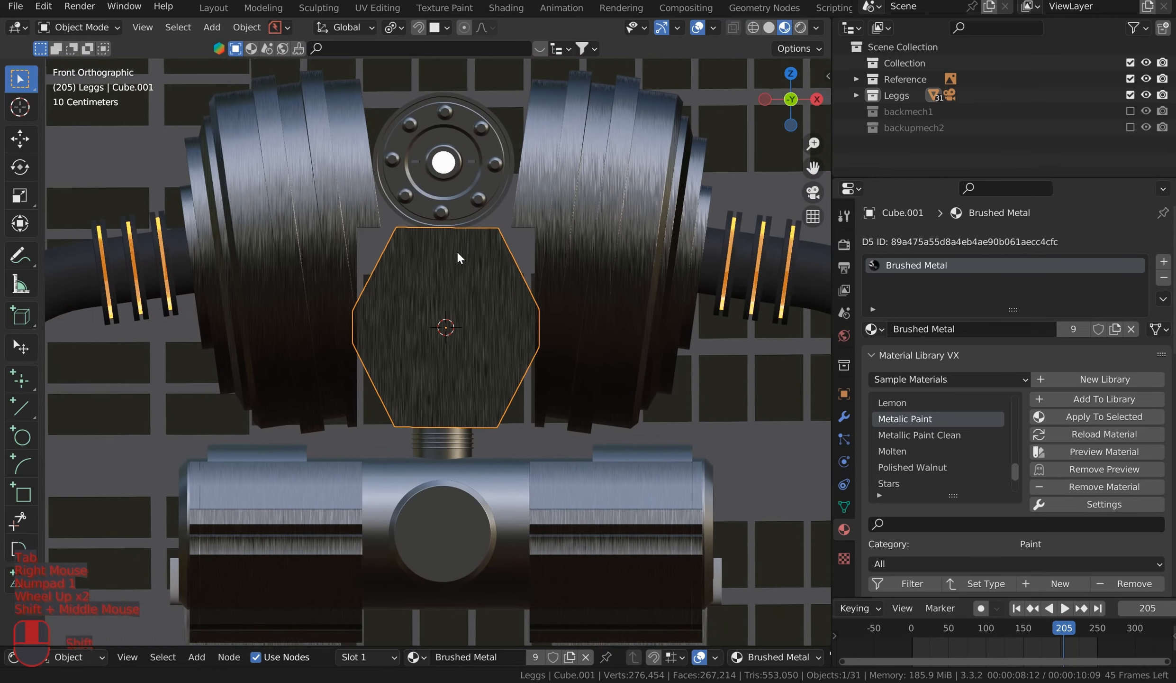
middle_click_drag(459, 254, 493, 285, "shift")
scroll(504, 294, "up", 2)
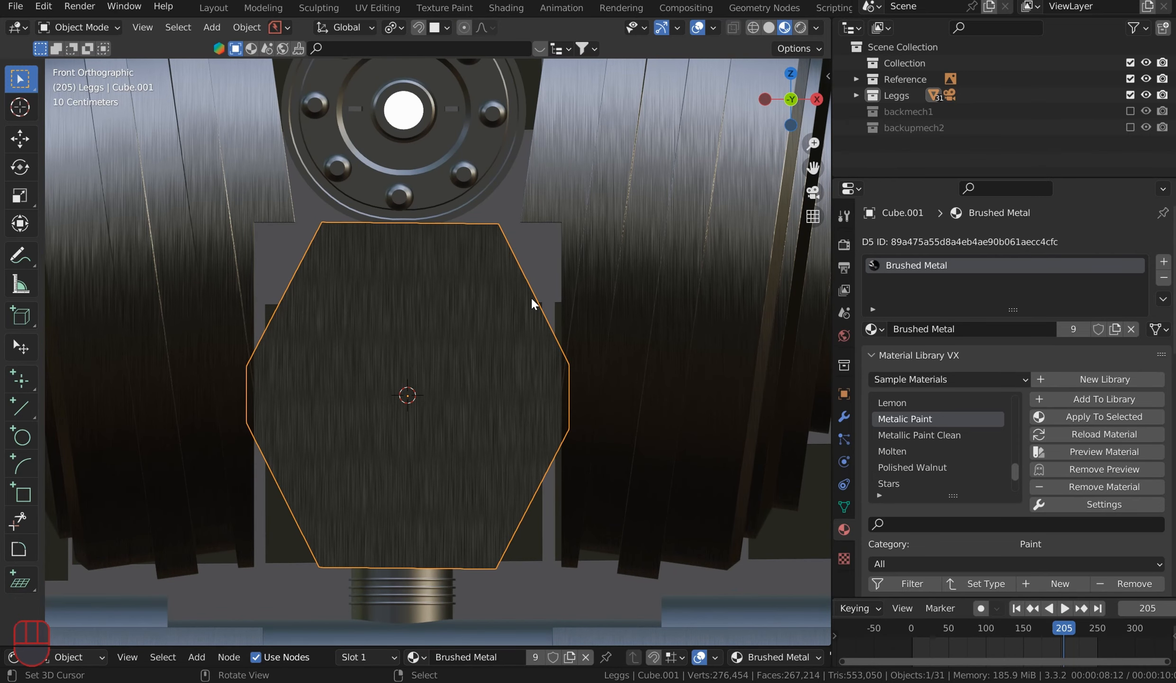
right_click(504, 307)
key("slash")
middle_click_drag(478, 282, 555, 324)
scroll(527, 313, "down", 3)
key("KP_1")
key("Tab")
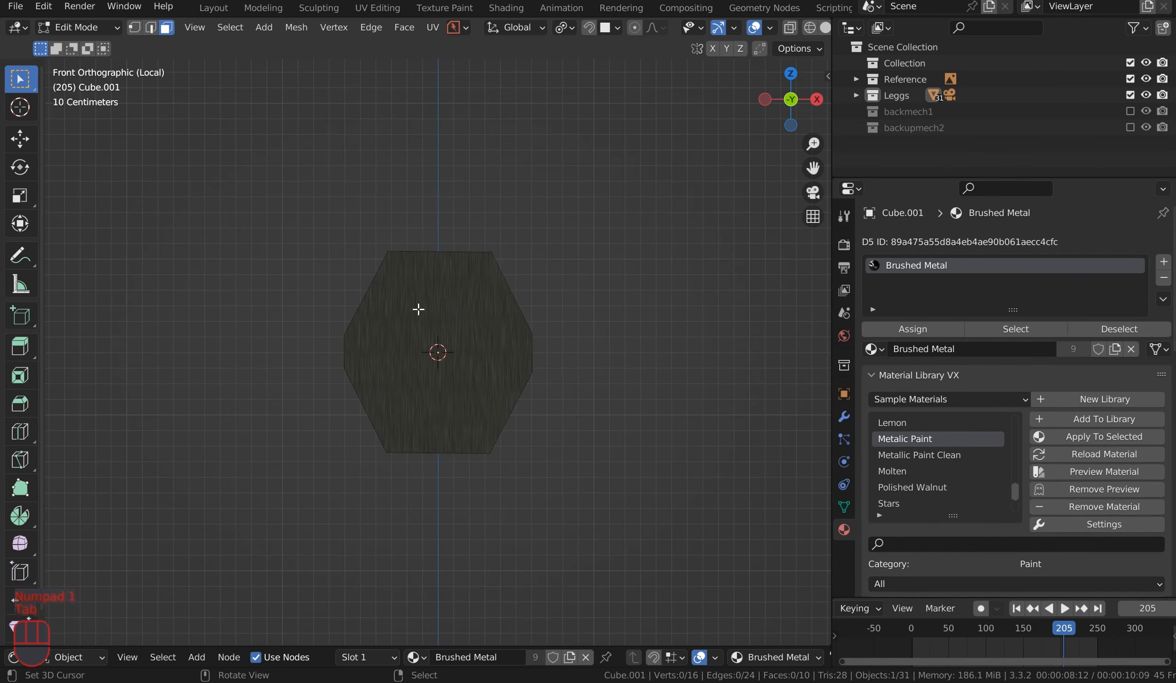
key("ctrl+r")
middle_click_drag(452, 299, 467, 327)
key("Tab")
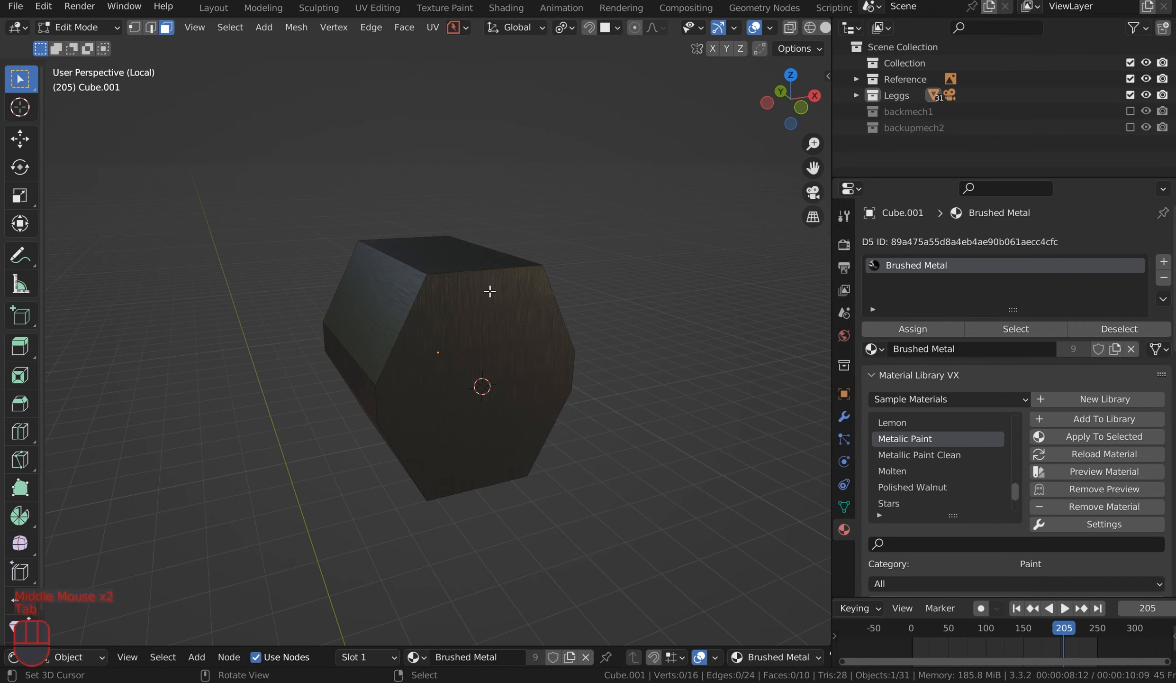
key("ctrl+r")
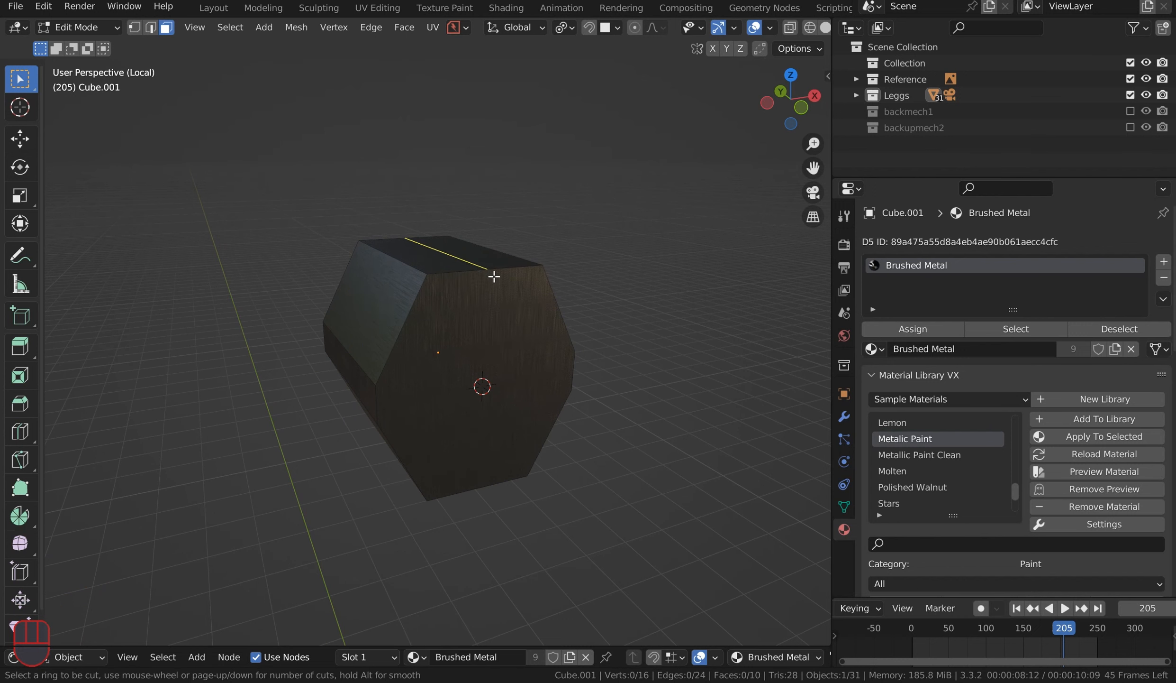
key("Escape")
Step: Knife a straight vertical cut through the middle of the hexagonal piece with cut-through on, and select the centre edge loop to check it
middle_click_drag(721, 297, 641, 257)
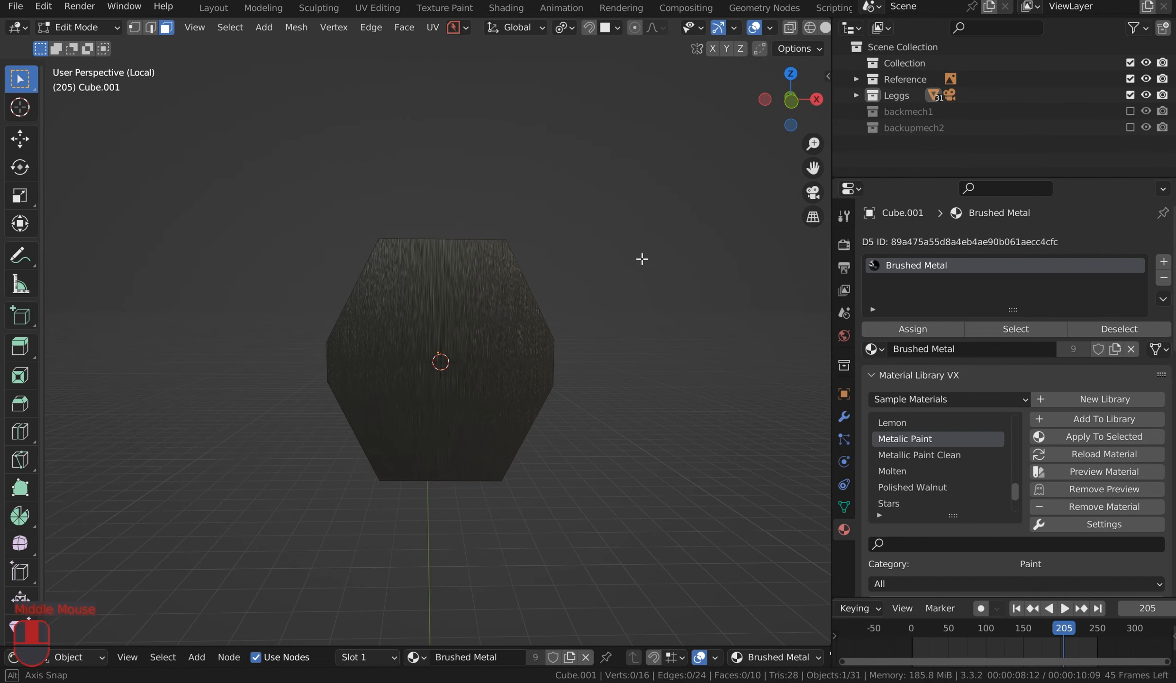
scroll(534, 293, "up", 2)
key("KP_1")
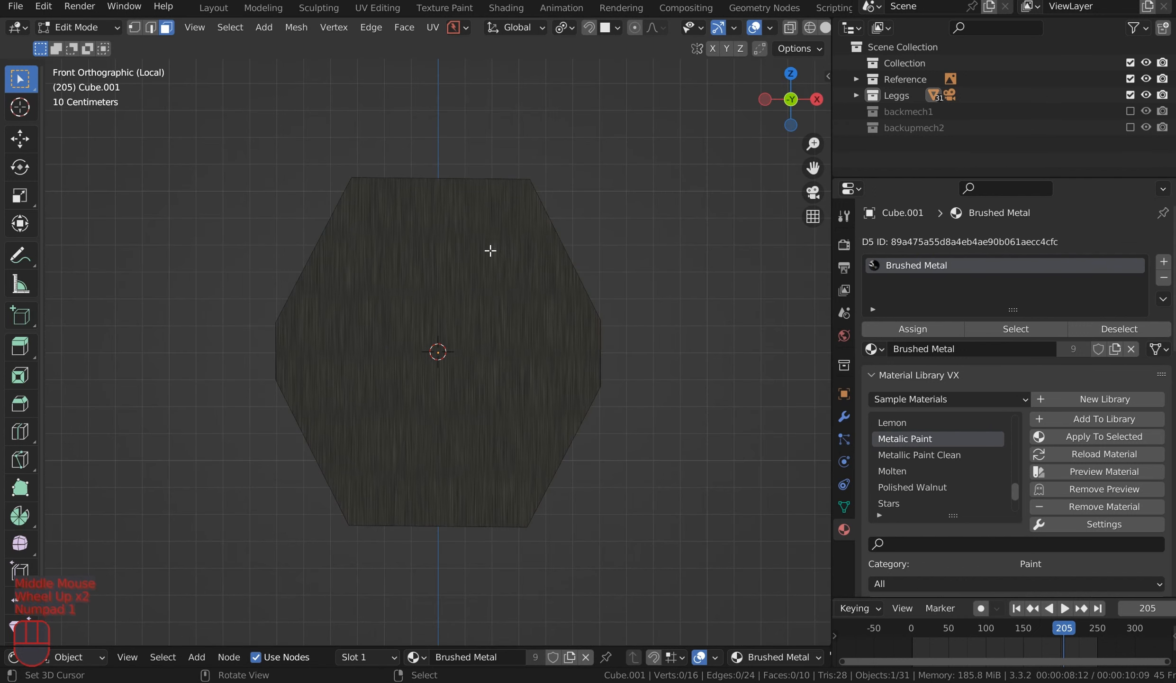
key("k")
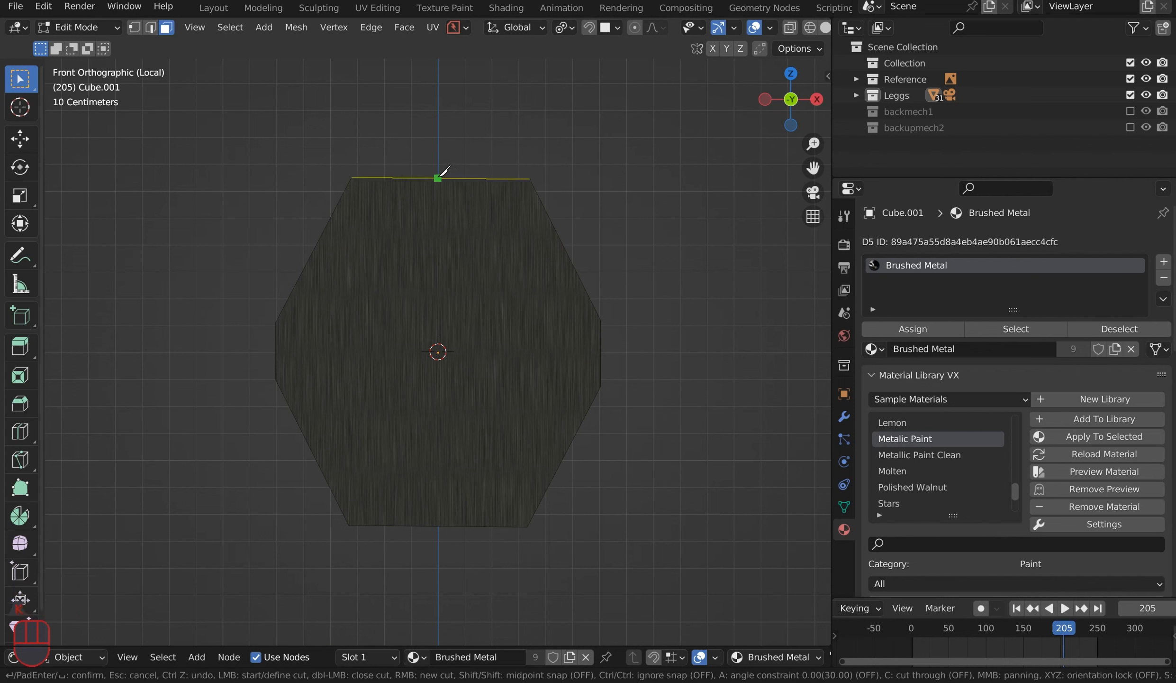
left_click(438, 178)
key("a")
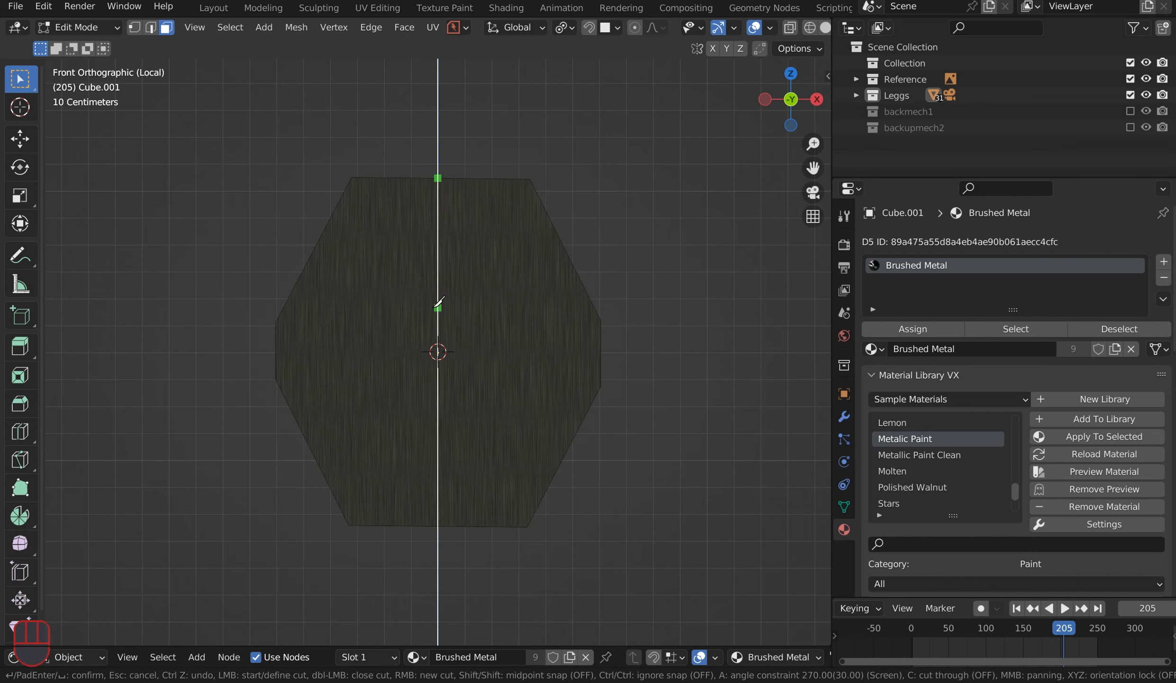
key("c")
left_click(456, 517)
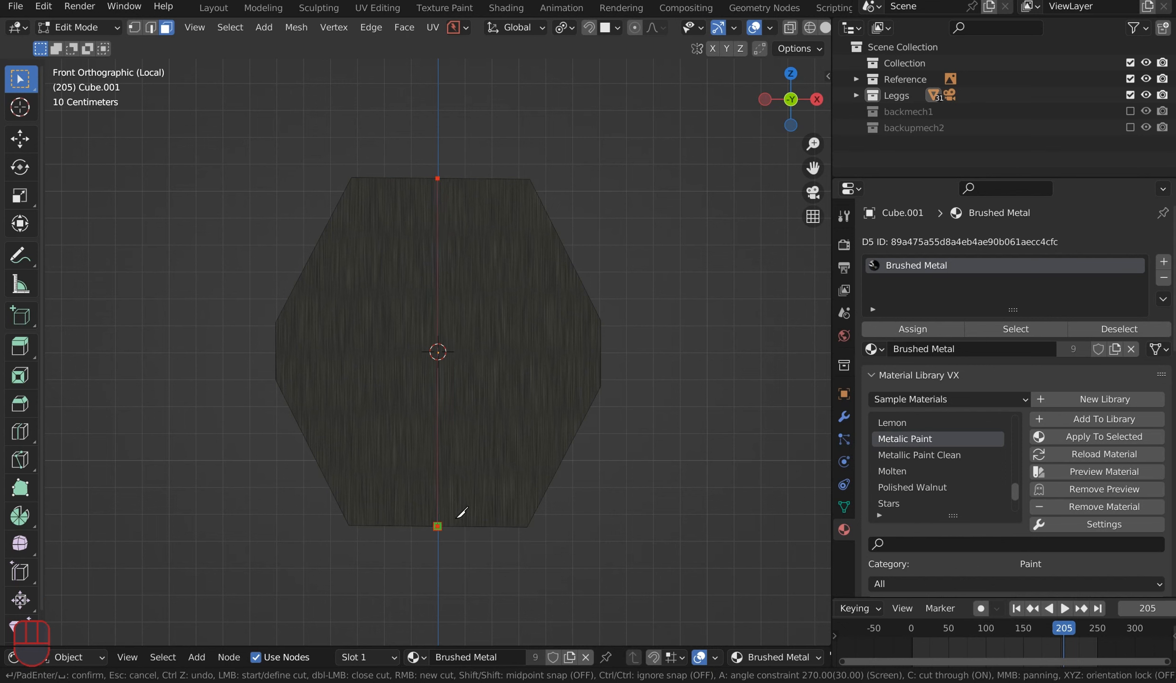
key("Return")
middle_click_drag(474, 384, 441, 373)
key("Tab")
scroll(415, 331, "down", 1)
middle_click_drag(413, 322, 436, 303)
right_click(432, 288, "alt+shift")
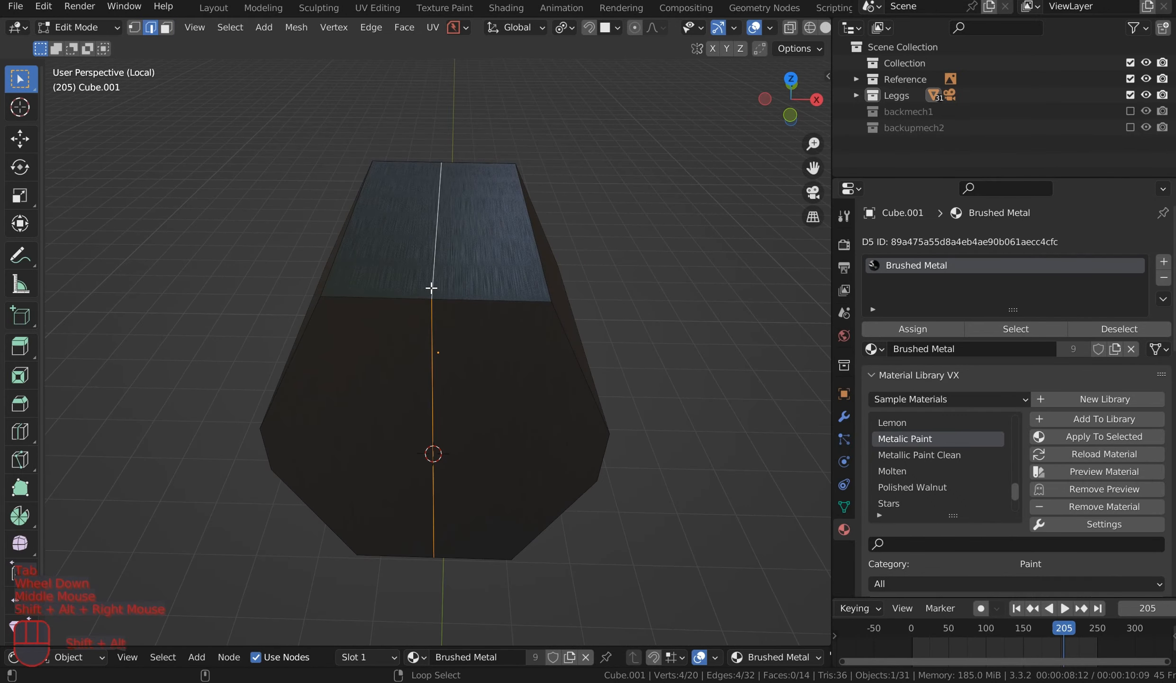
Step: Select the faces on the left half of the hexagonal piece in wireframe and delete them
key("Tab")
right_click(373, 299)
right_click(378, 246)
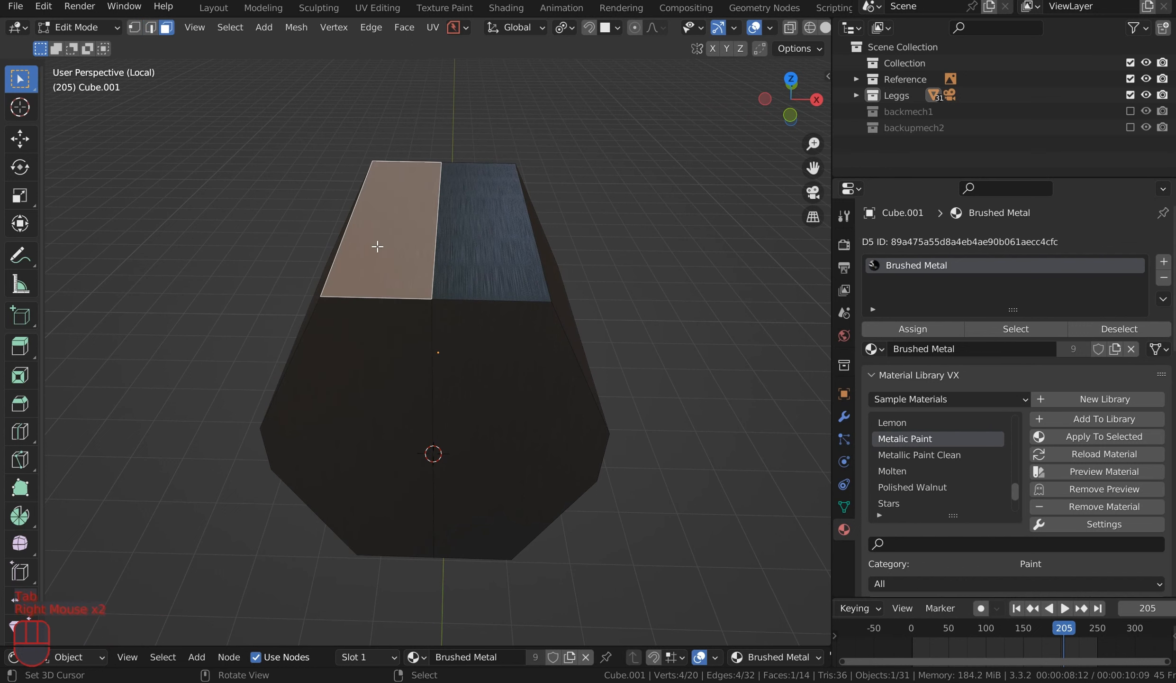
key("z")
middle_click_drag(433, 452, 336, 276)
key("KP_1")
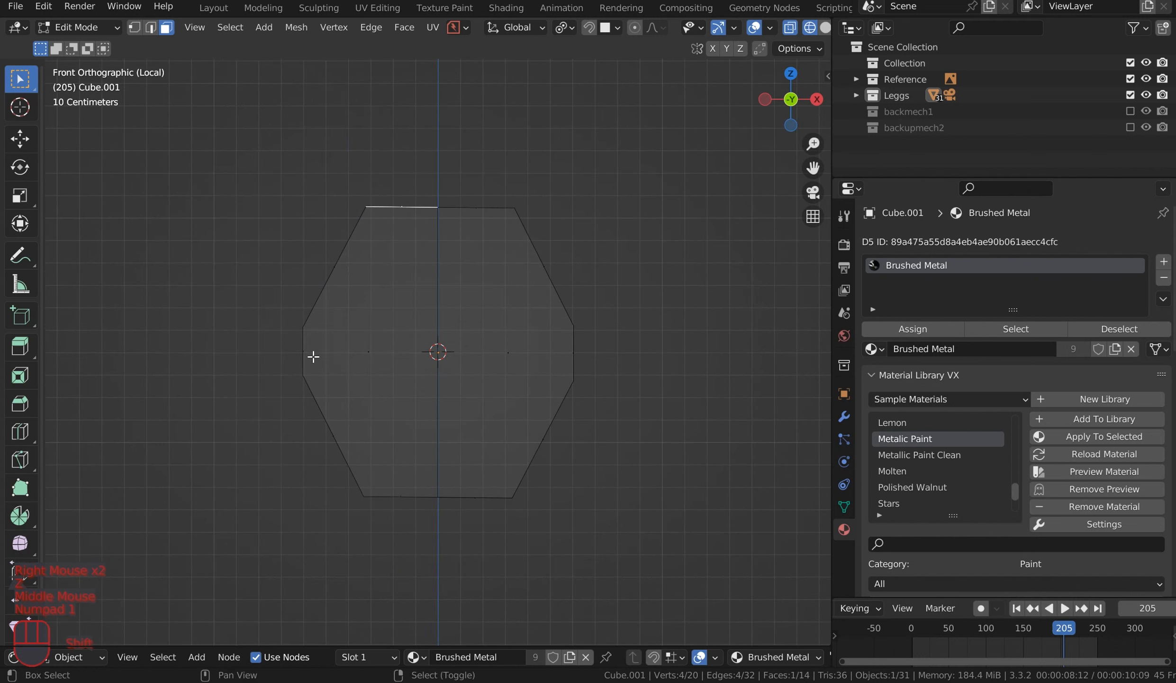
left_click_drag(227, 55, 440, 498, "shift")
middle_click_drag(515, 237, 588, 279)
key("x")
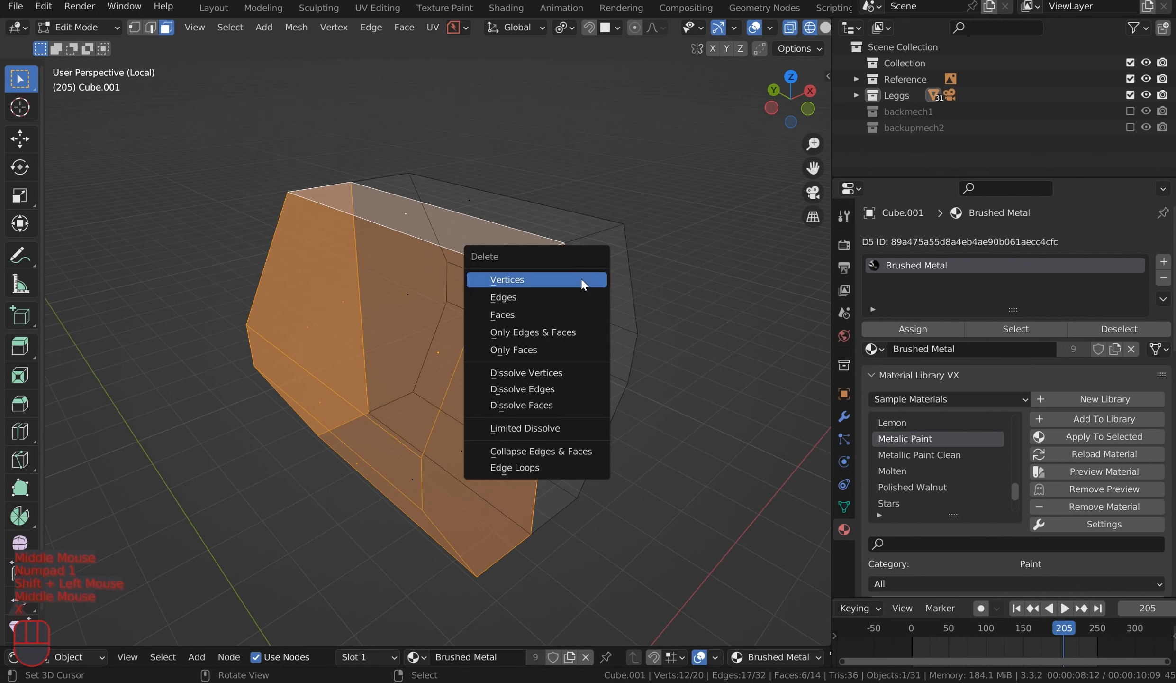
left_click(571, 314)
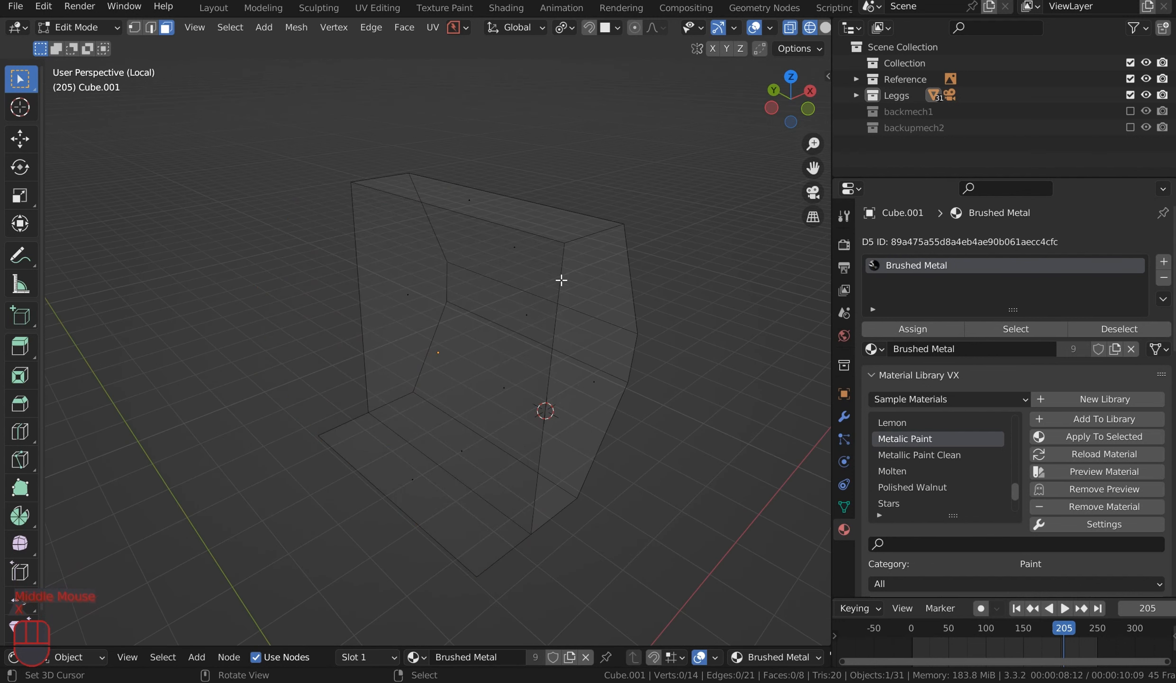
Step: Delete the leftover bottom face on the removed side of the centre cut and return to Object Mode
right_click(413, 470)
key("x")
left_click(412, 468)
key("Tab")
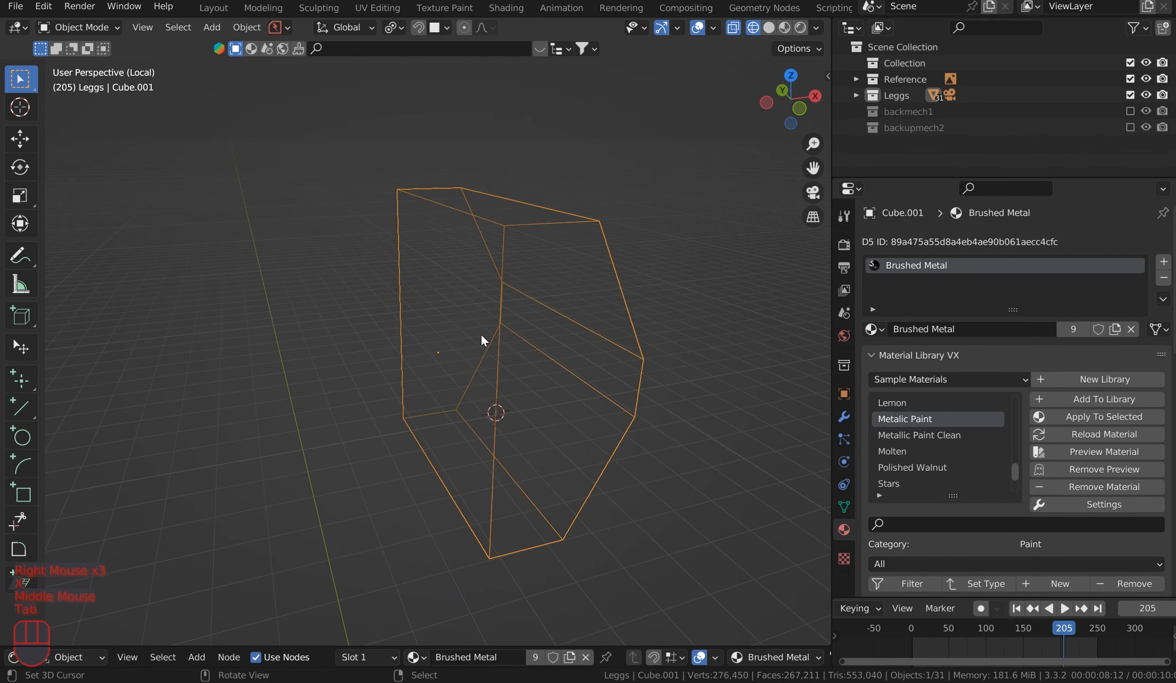
Step: Add a Mirror modifier on the X axis with Clipping to the half hexagonal piece, in solid shading
key("z")
mouse_move(581, 274)
middle_mouse_down()
mouse_move(612, 242)
mouse_move(699, 273)
mouse_move(591, 289)
middle_mouse_up()
left_click(844, 415)
left_click(982, 241)
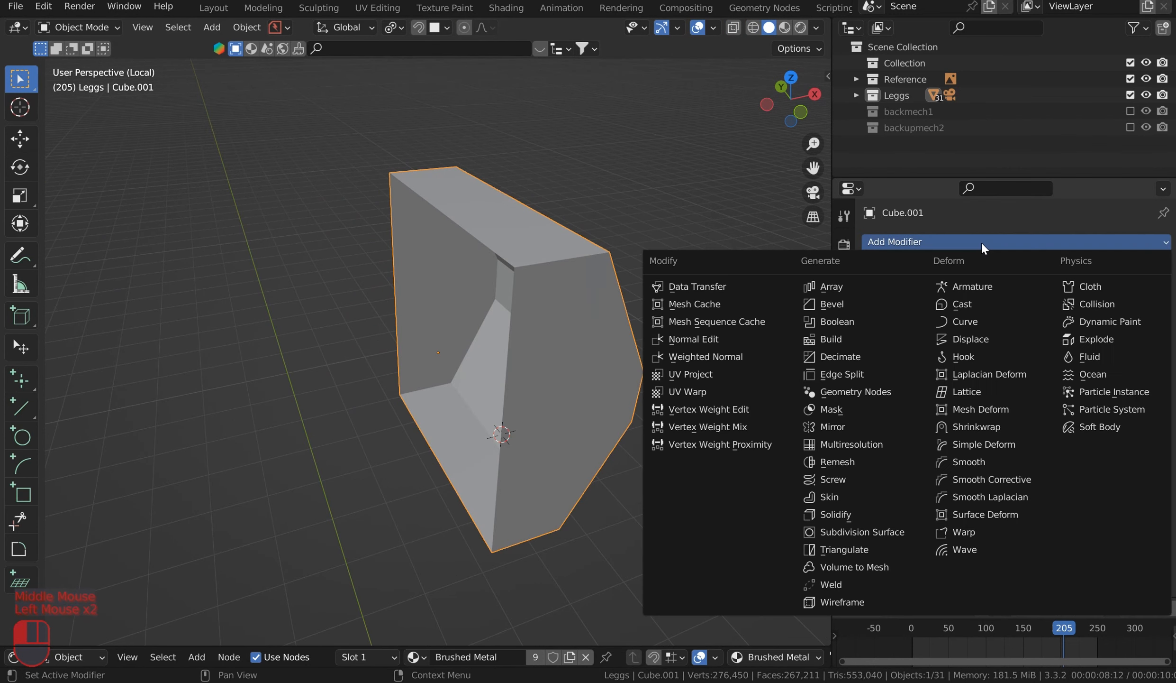
left_click(848, 426)
middle_click_drag(614, 239, 522, 192)
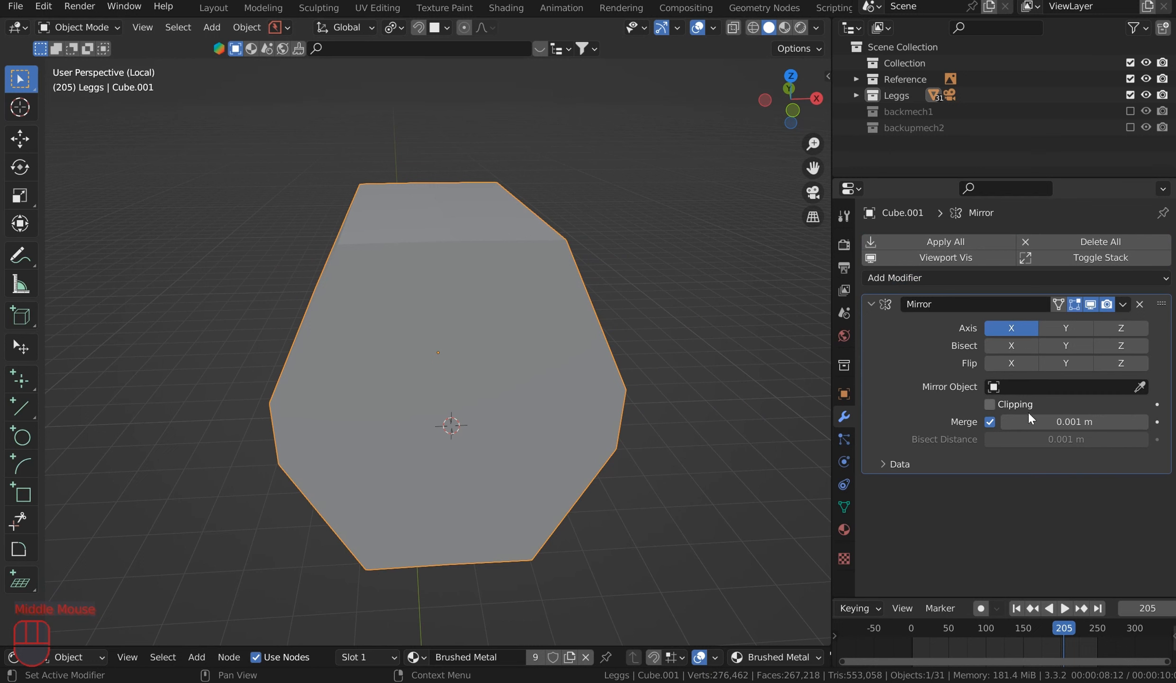
left_click(991, 403)
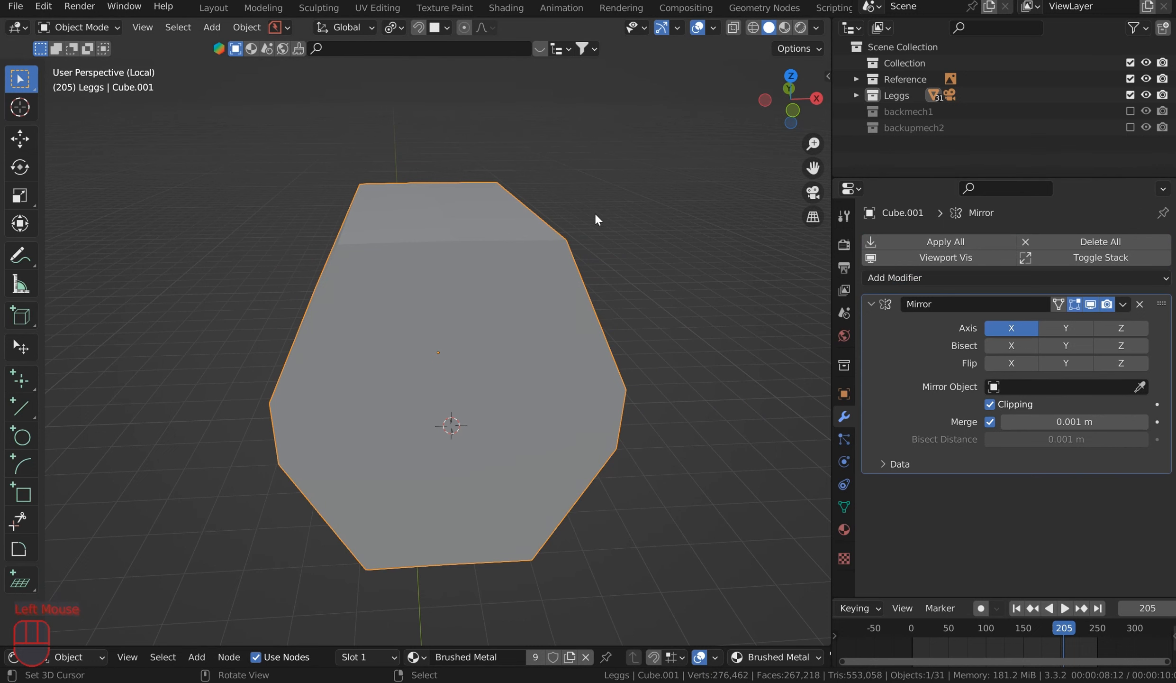
Step: Carve a six-sided circle cut with Rebool from the upper side corner of the mirrored hexagonal piece in front view
key("KP_1")
scroll(528, 140, "up", 2)
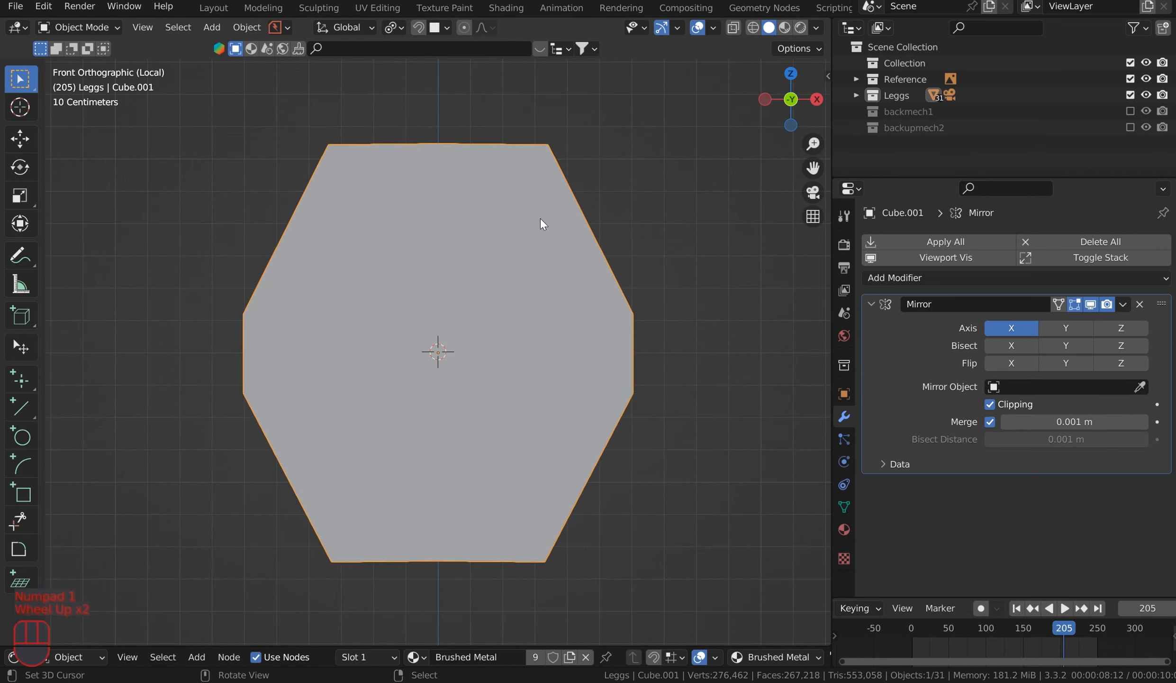
middle_click_drag(544, 223, 515, 307, "shift")
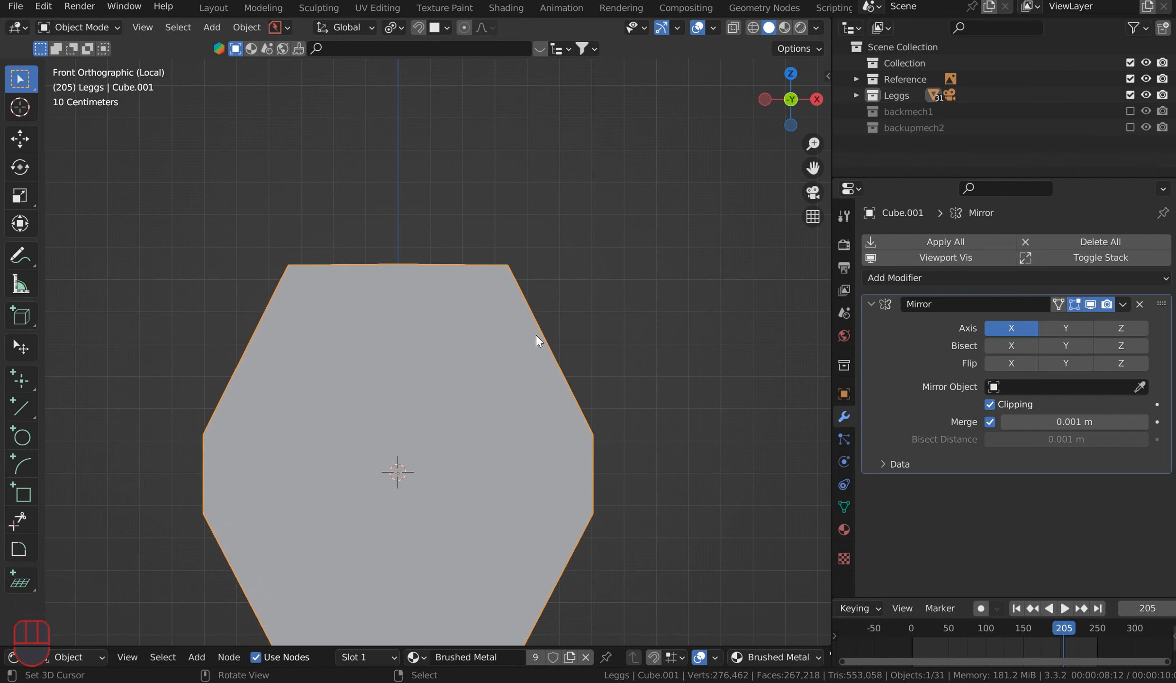
key("ctrl+shift+x")
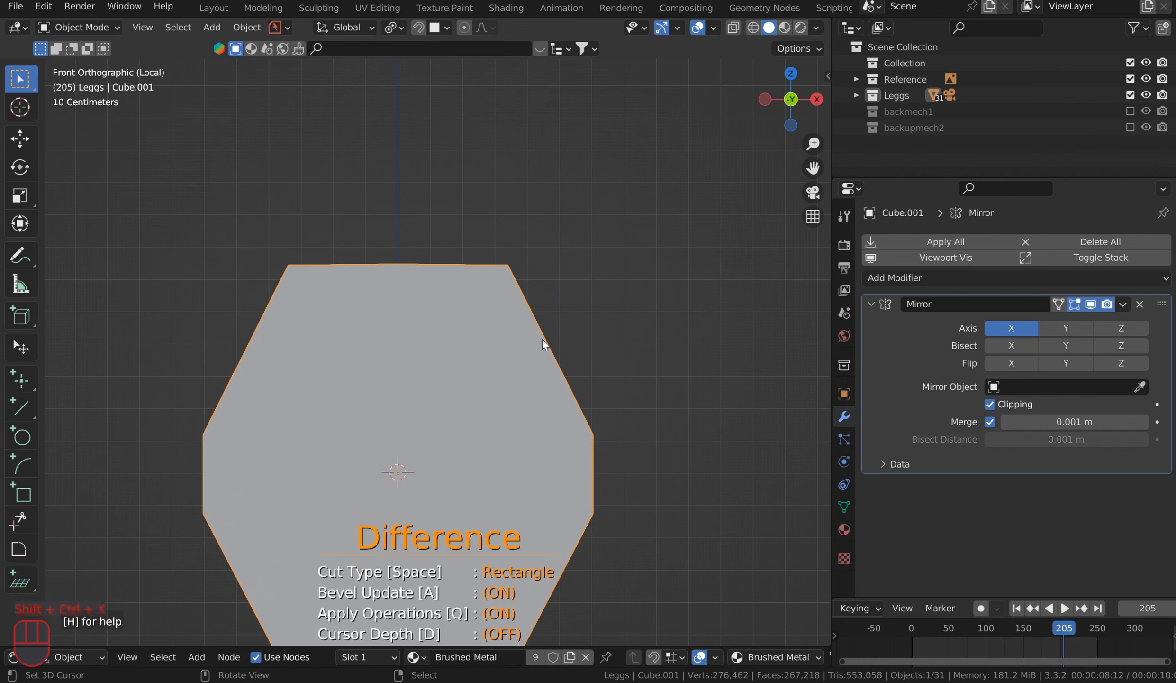
key("space")
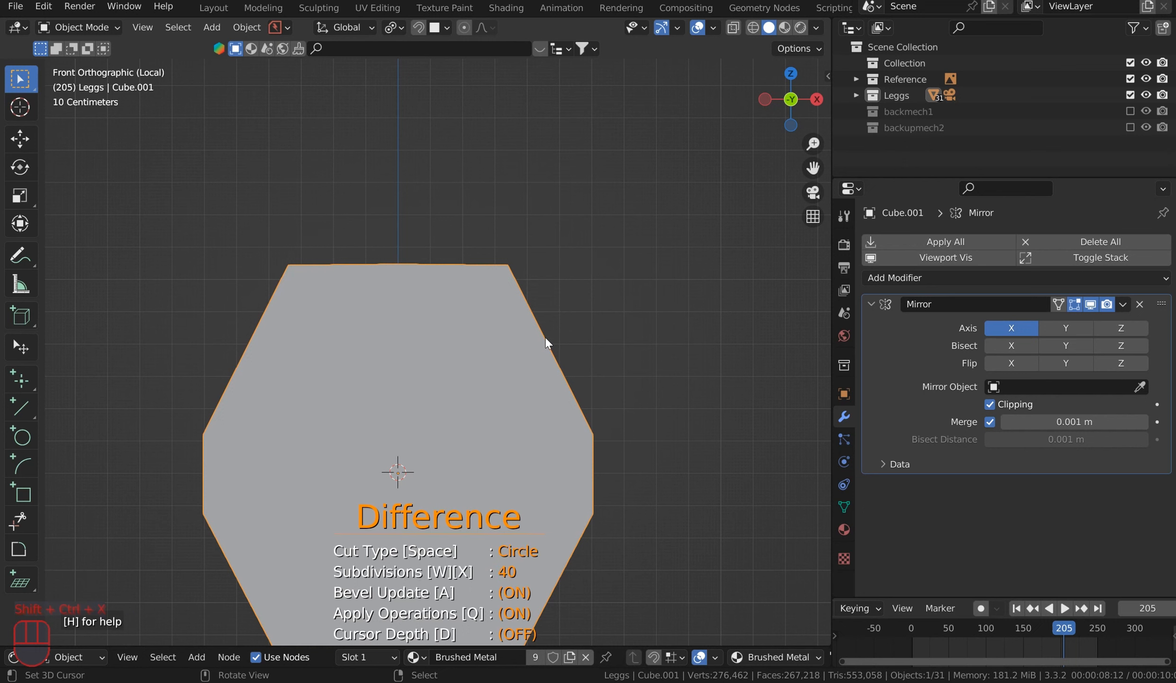
key("x")
key("x")
key("x")
key("x")
key("x")
key("x")
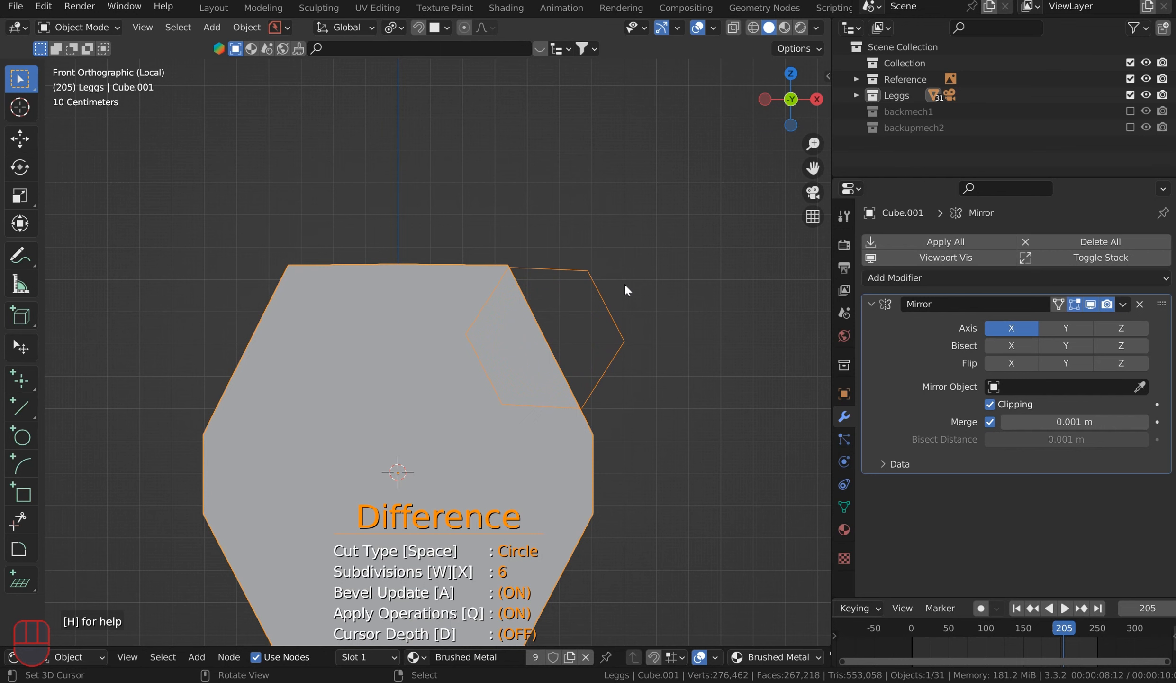
key("alt")
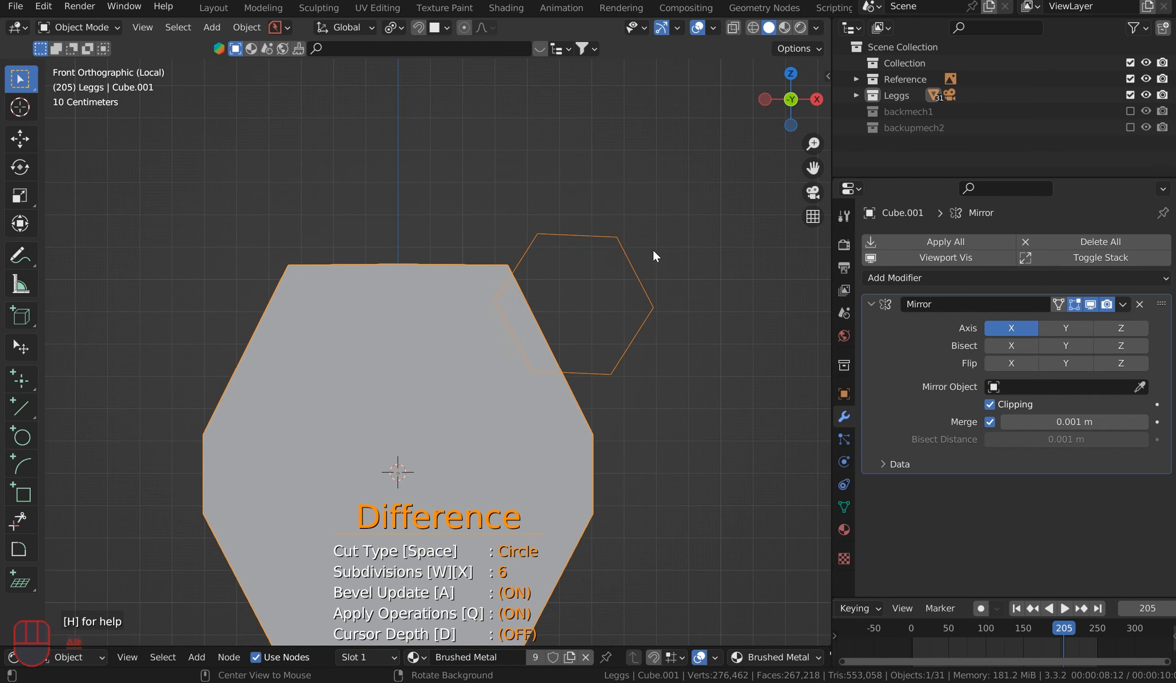
left_click(653, 250, "shift")
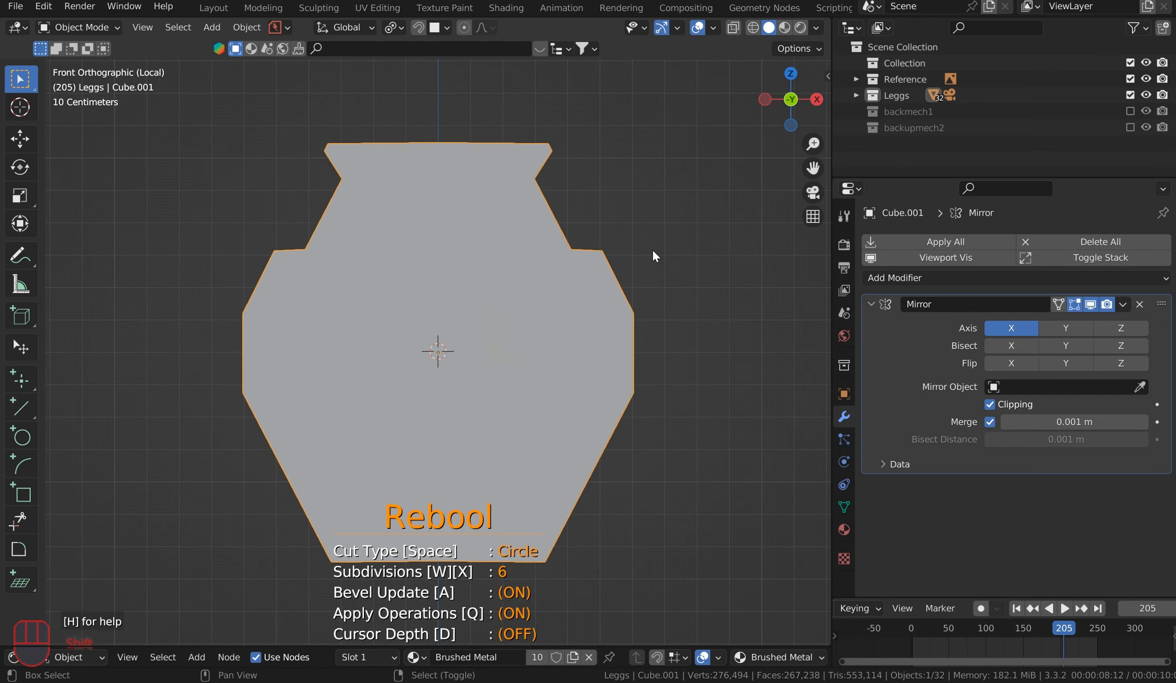
middle_click_drag(642, 209, 635, 248)
right_click(610, 235)
Step: Leave local view and select the carved-off upper corner piece to check it between the body drums
key("slash")
middle_click_drag(581, 245, 552, 263)
scroll(553, 265, "down", 2)
right_click(390, 367)
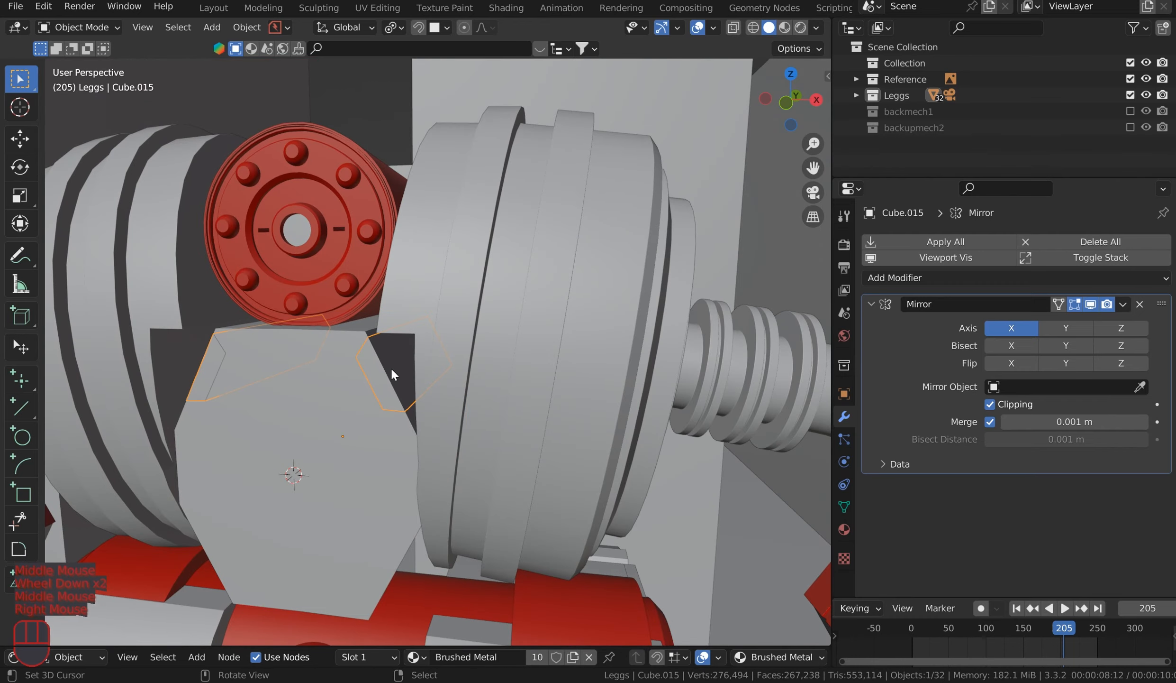
scroll(391, 366, "down", 1)
middle_click_drag(393, 368, 425, 351)
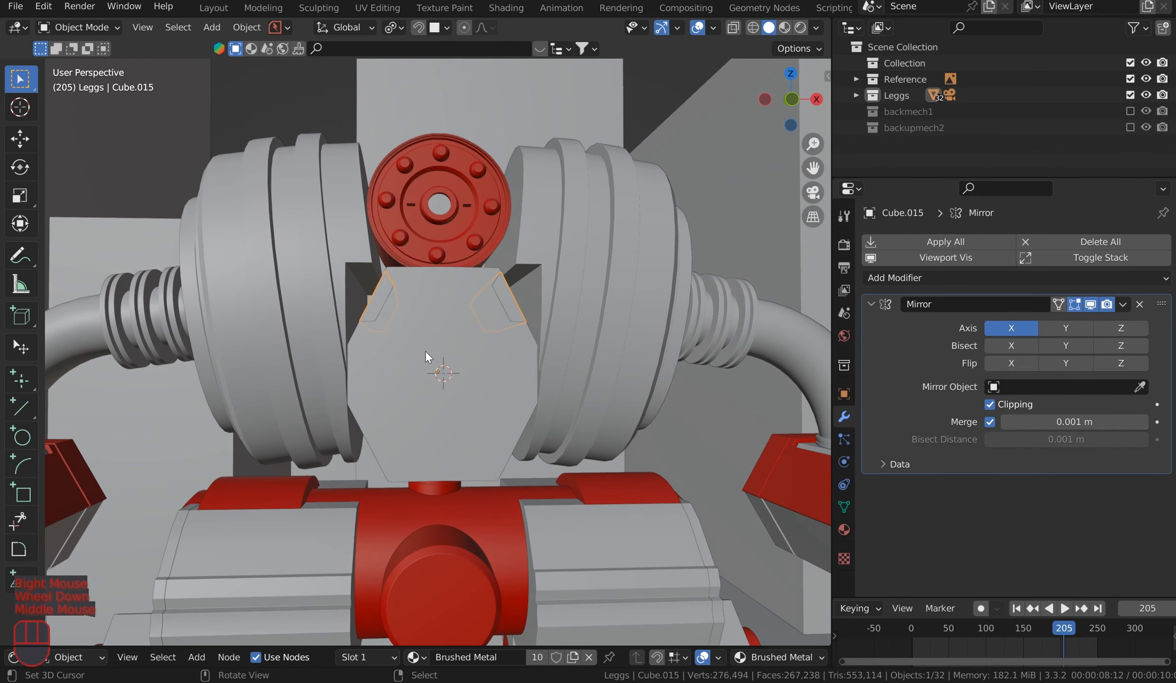
Step: Carve a six-sided circle cut with Rebool from the lower side corner of the hexagonal piece in front view
key("KP_1")
scroll(474, 402, "up", 4)
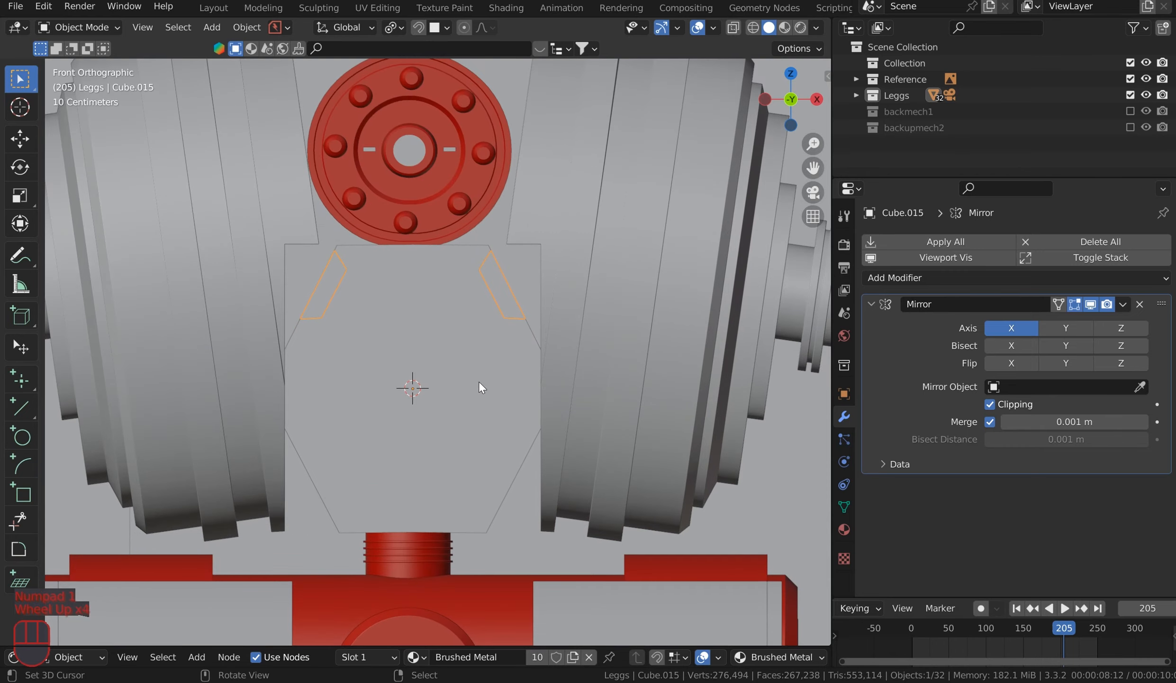
scroll(479, 382, "up", 1, "shift")
middle_click_drag(479, 382, 439, 314, "shift")
right_click(477, 417)
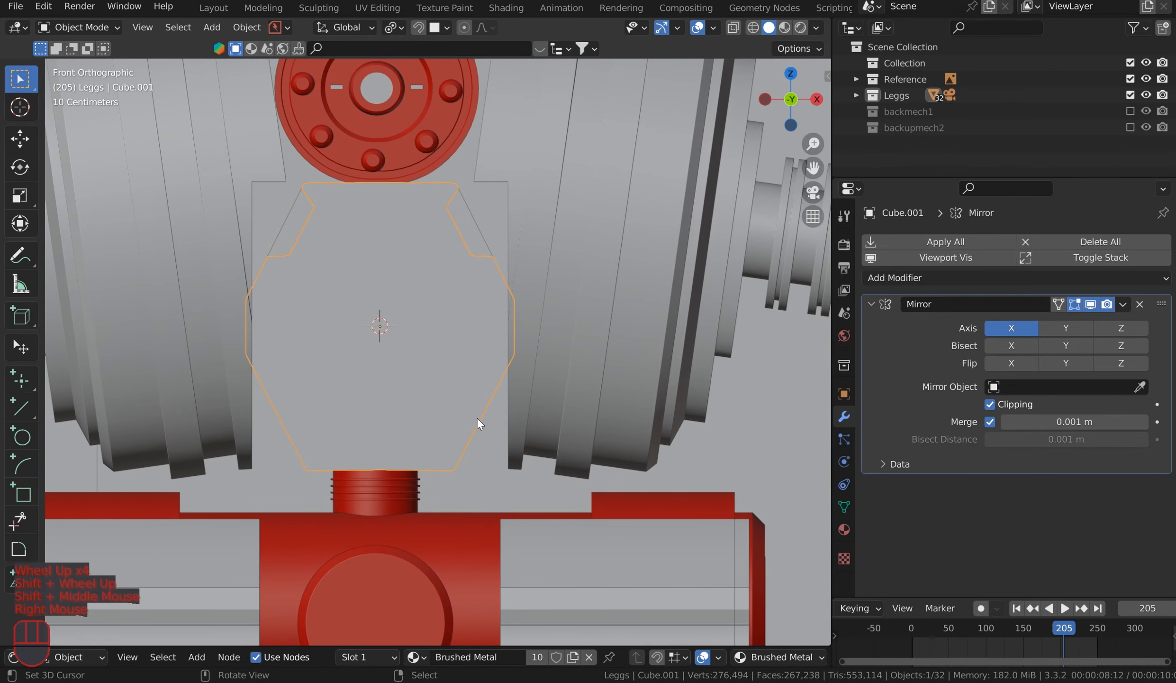
key("ctrl+shift+x")
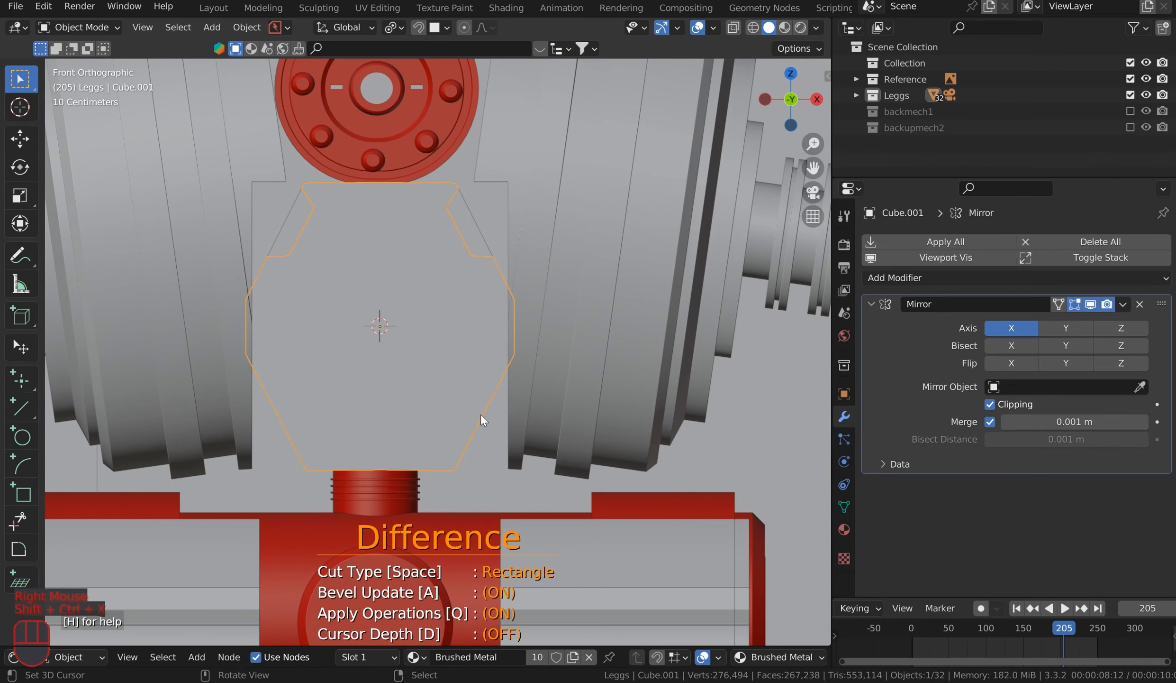
key("space")
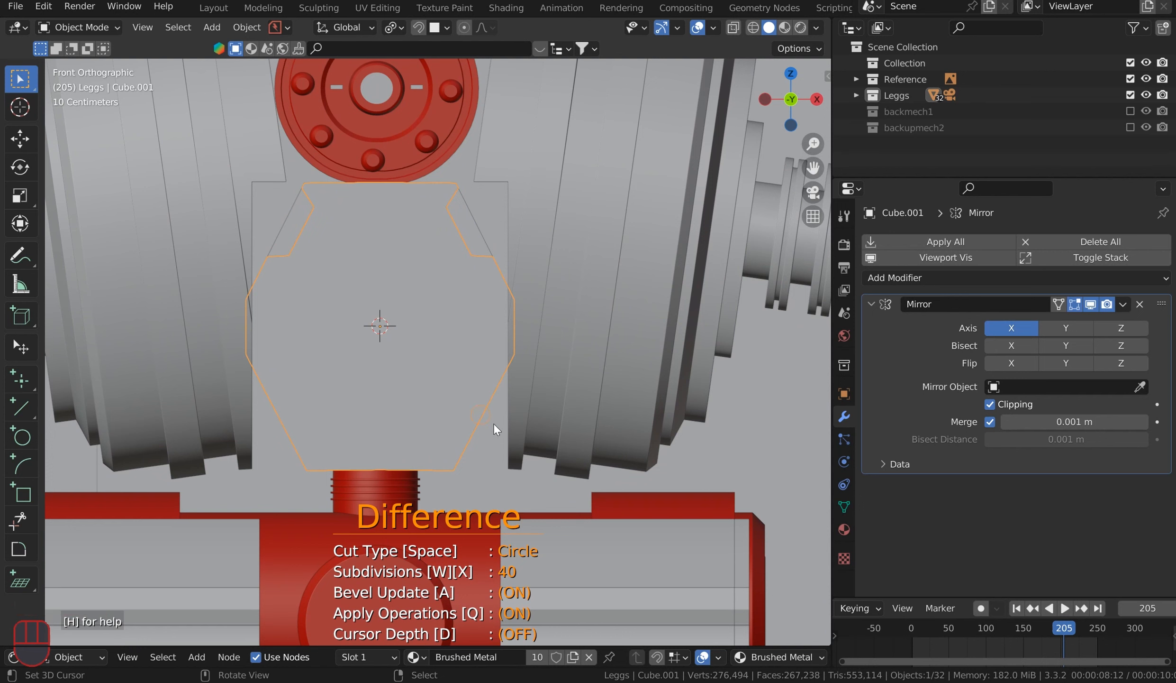
key("x")
key("x")
key("shift")
left_click(583, 377)
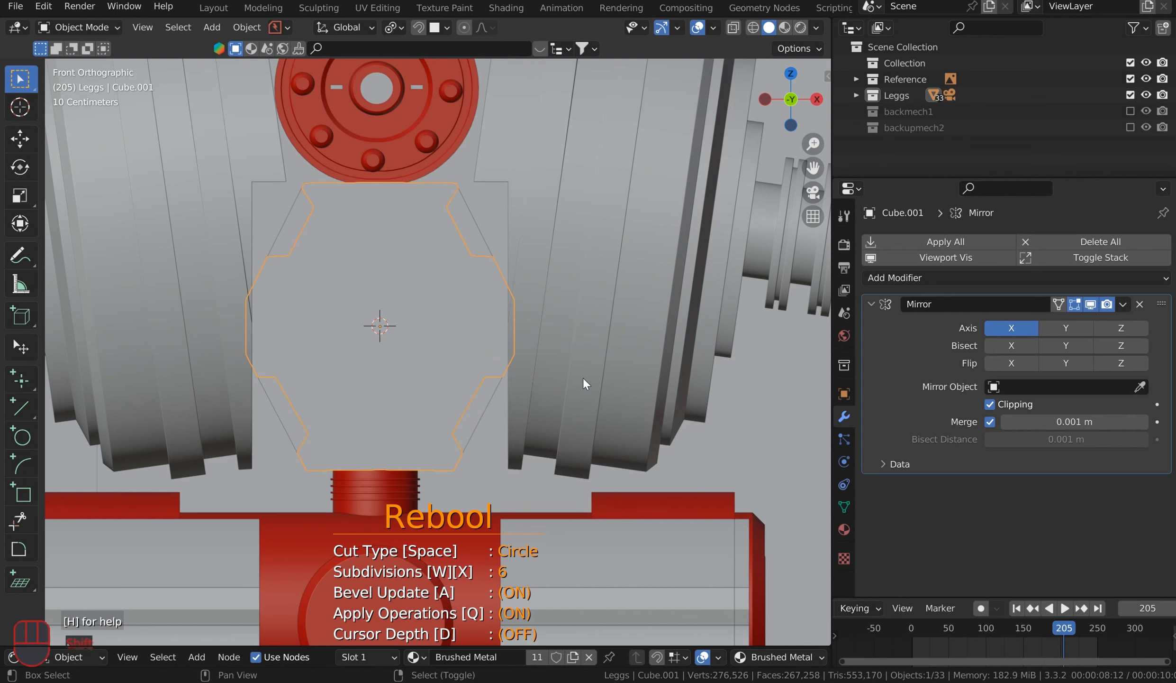
scroll(546, 275, "down", 2)
middle_click_drag(541, 275, 575, 288)
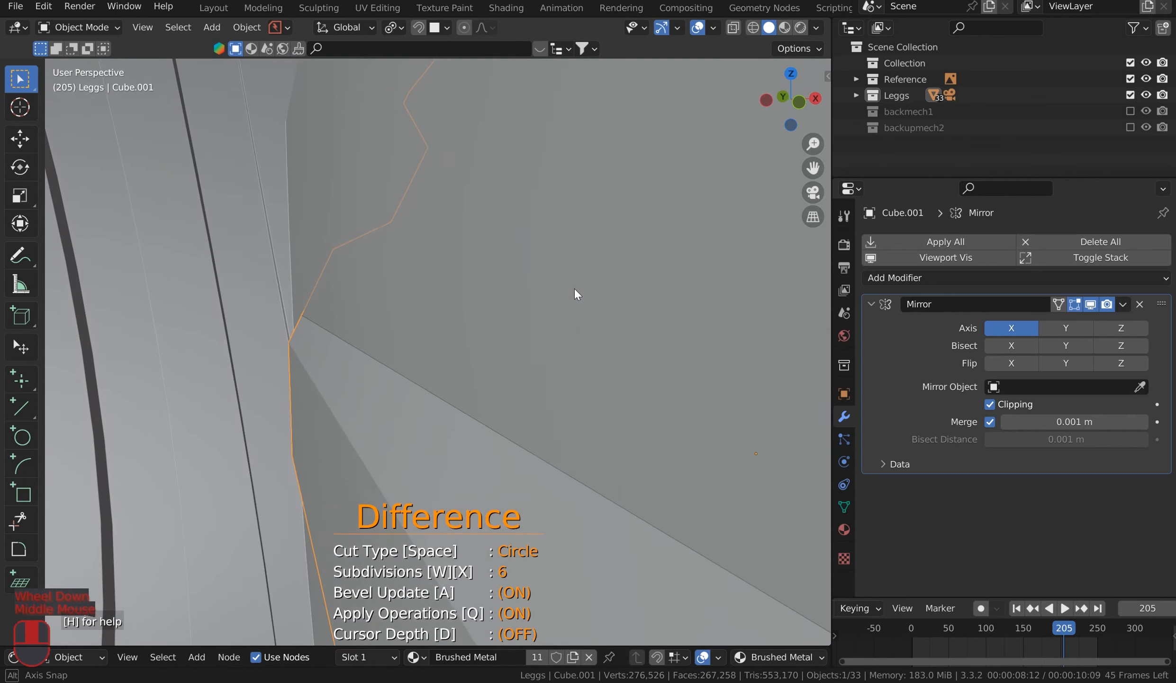
scroll(571, 288, "down", 2)
right_click(573, 303)
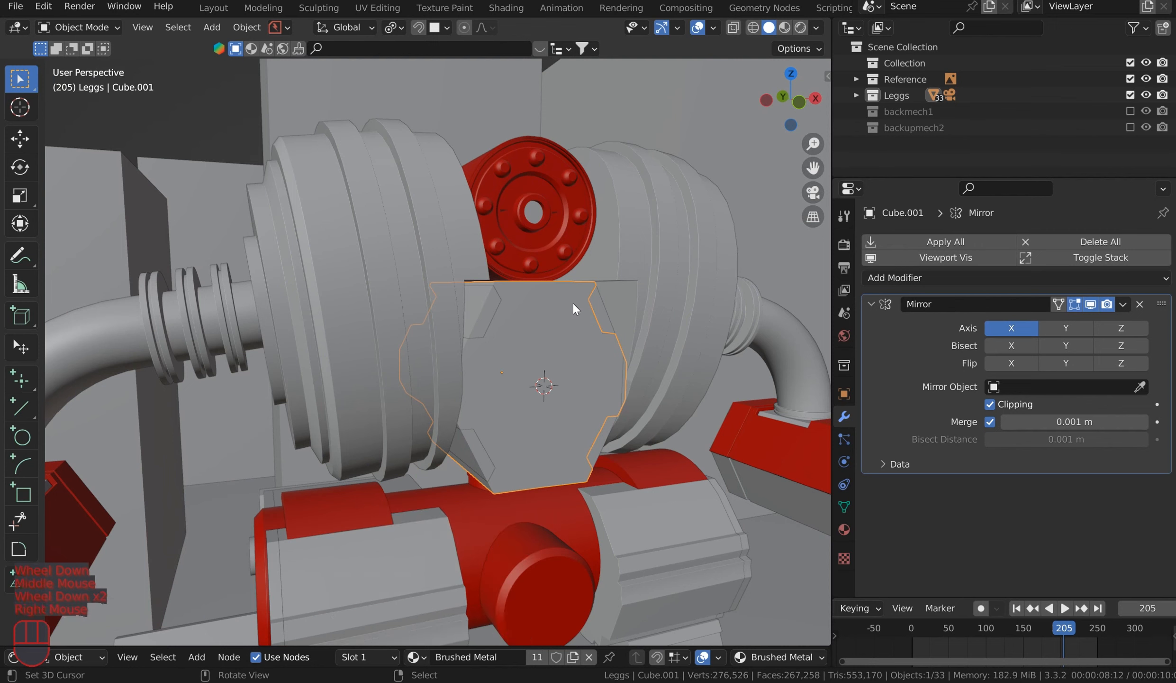
Step: Switch to material preview shading and join the carved-off upper and lower corner pieces into one object
left_click(784, 28)
middle_click_drag(640, 277, 583, 322)
right_click(425, 307)
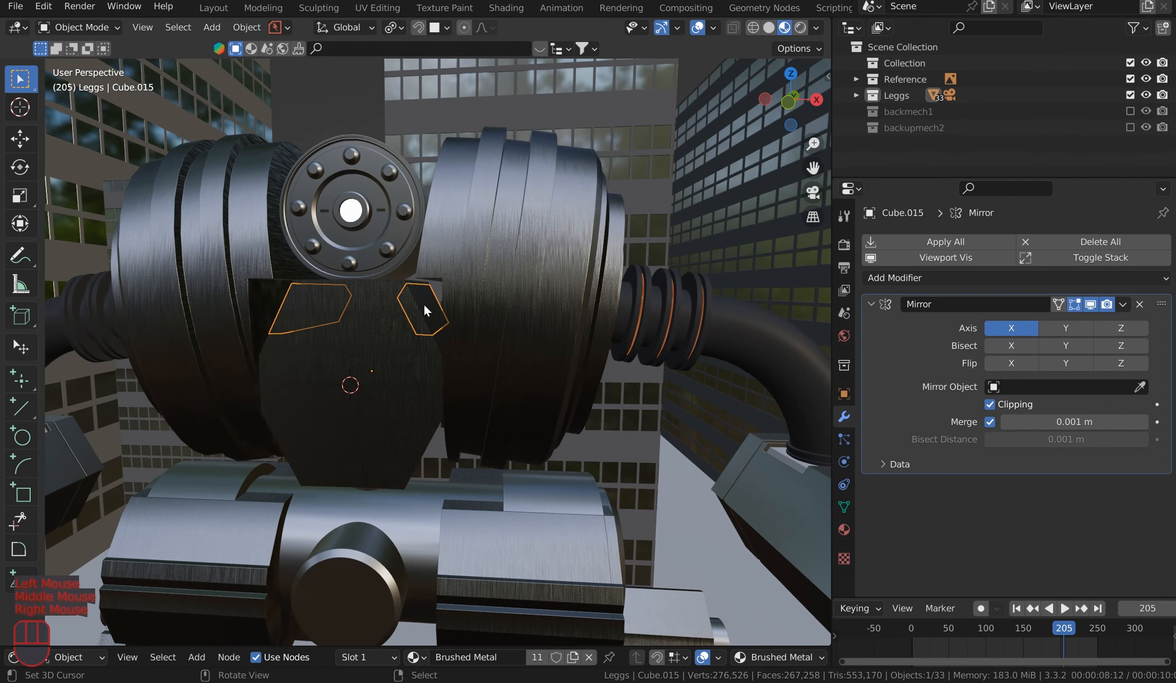
right_click(419, 459, "shift")
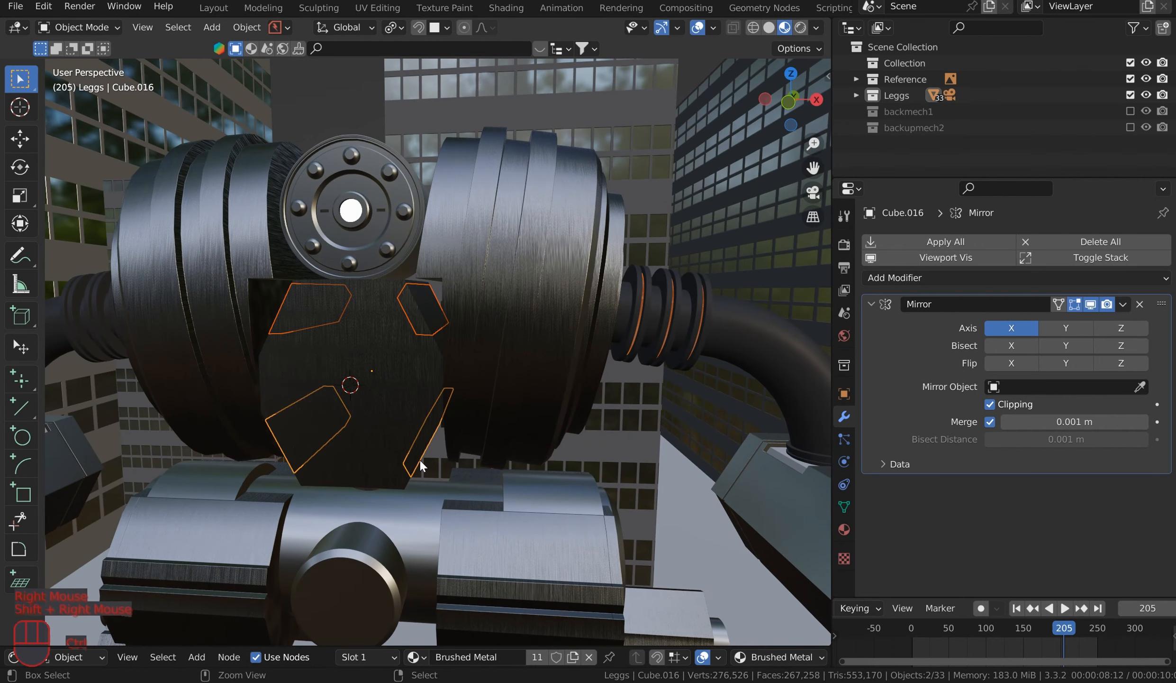
key("ctrl+j")
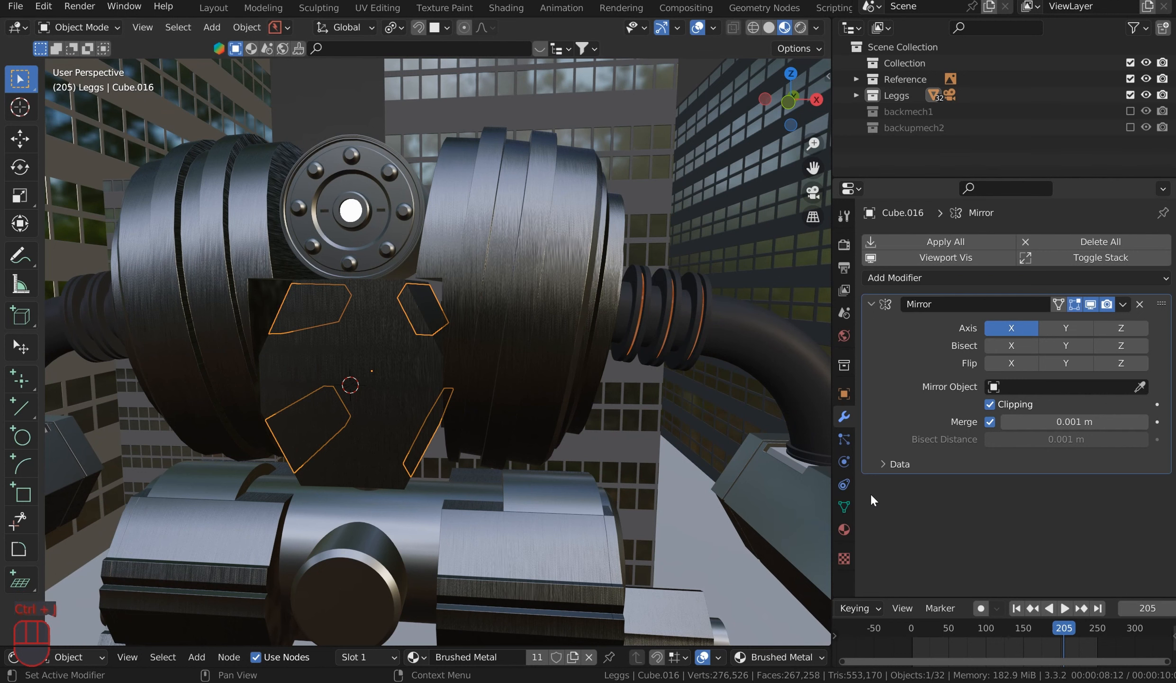
Step: Remove the Brushed Metal material from the joined corner pieces and link them to the hip cylinder's Anodized material
left_click(844, 529)
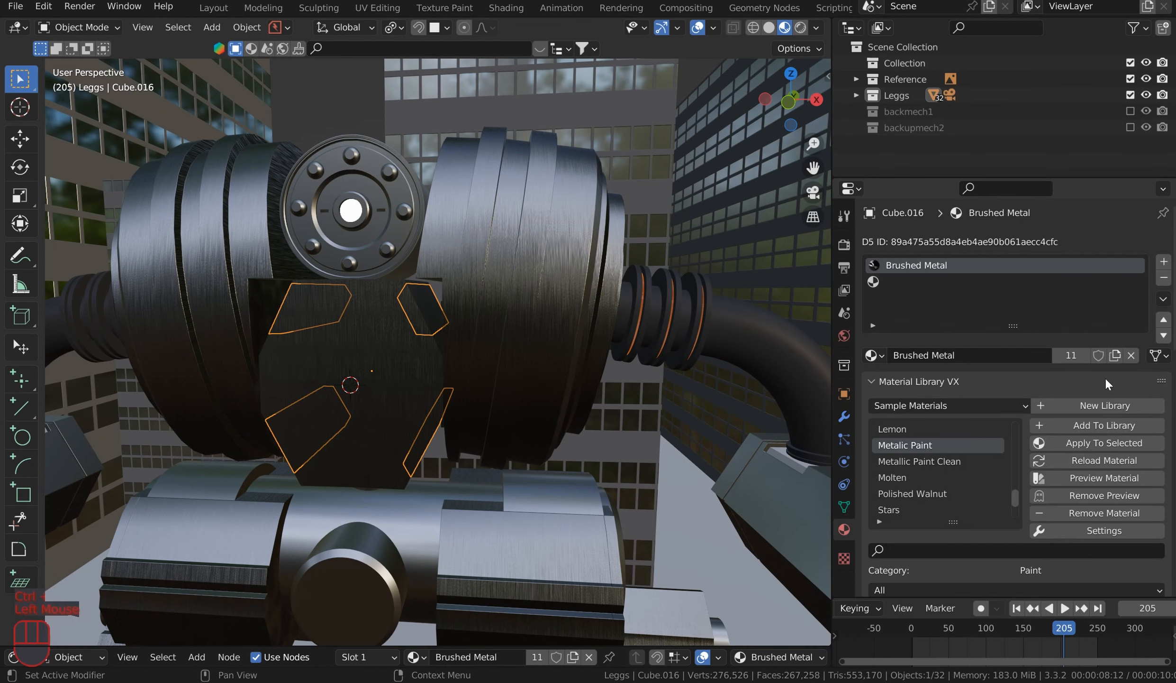
left_click(1133, 354)
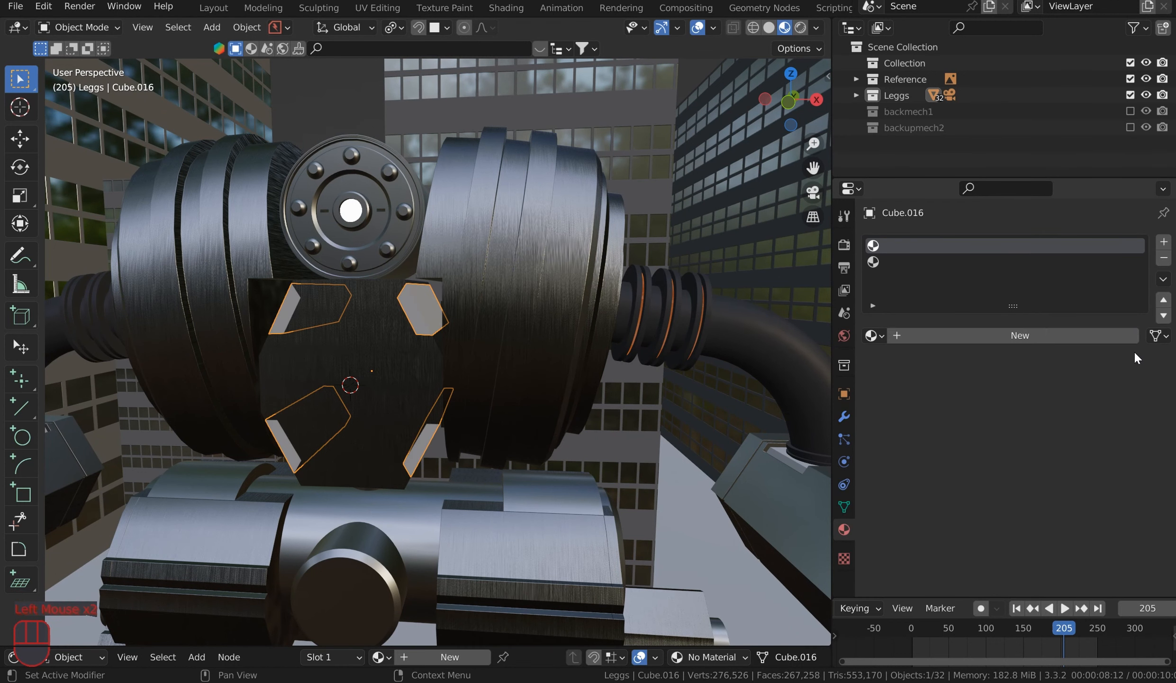
right_click(422, 517)
right_click(420, 459)
right_click(425, 503, "shift")
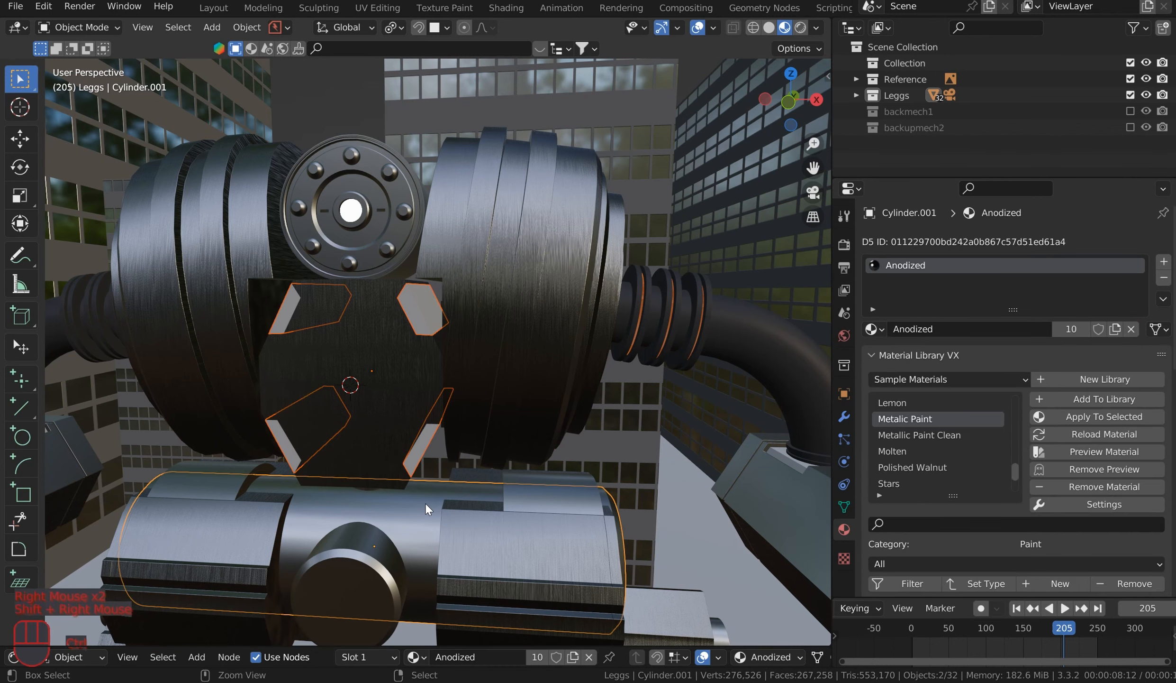
key("ctrl+l")
left_click(425, 503)
key("Tab")
middle_click_drag(531, 254, 592, 222)
key("Tab")
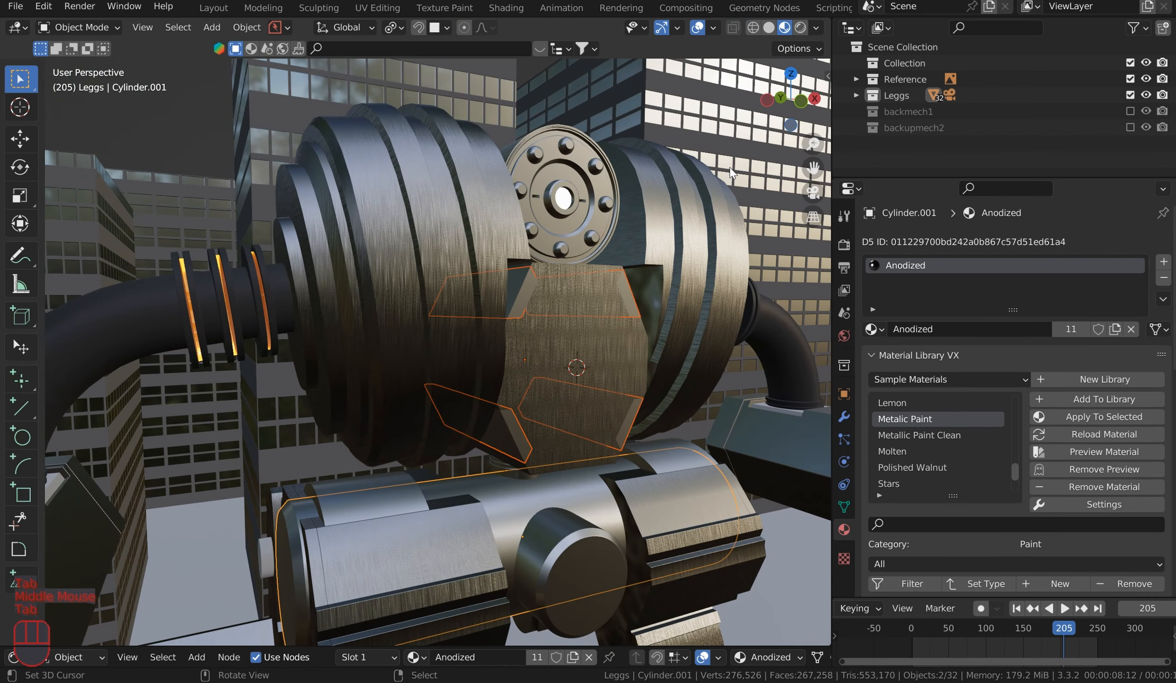
Step: Examine the anodized corner pieces and the whole mech from several angles and through the scene camera
scroll(730, 167, "down", 2)
middle_click_drag(738, 184, 517, 287)
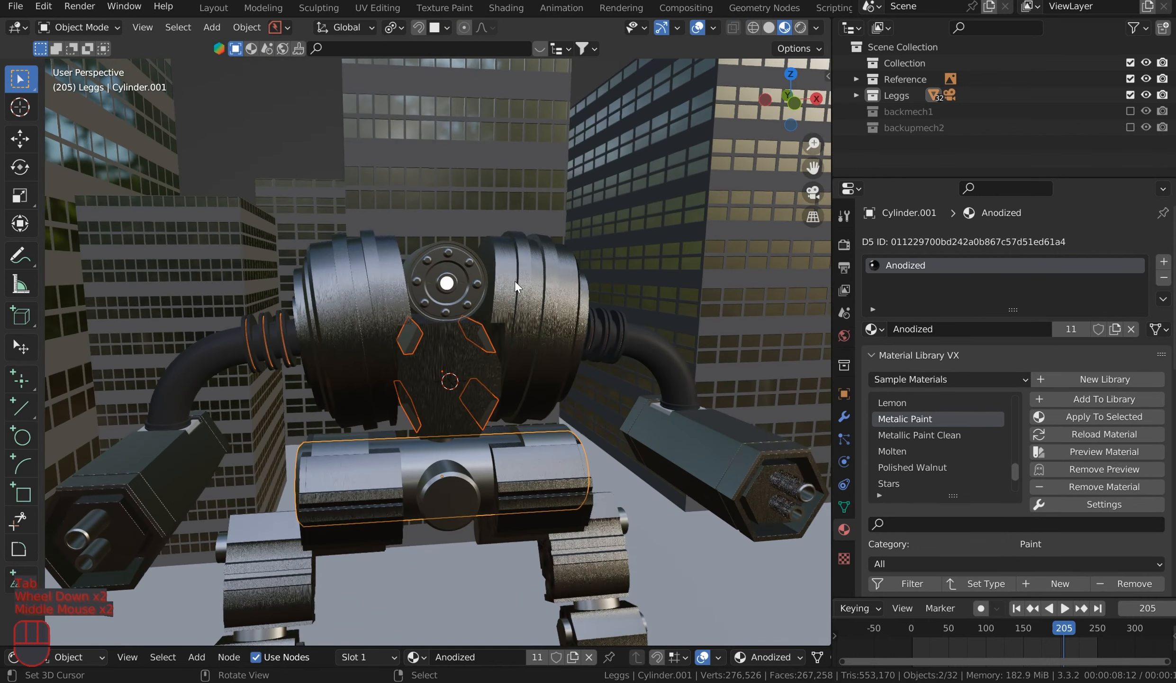
right_click(481, 331)
middle_click_drag(511, 397, 502, 387)
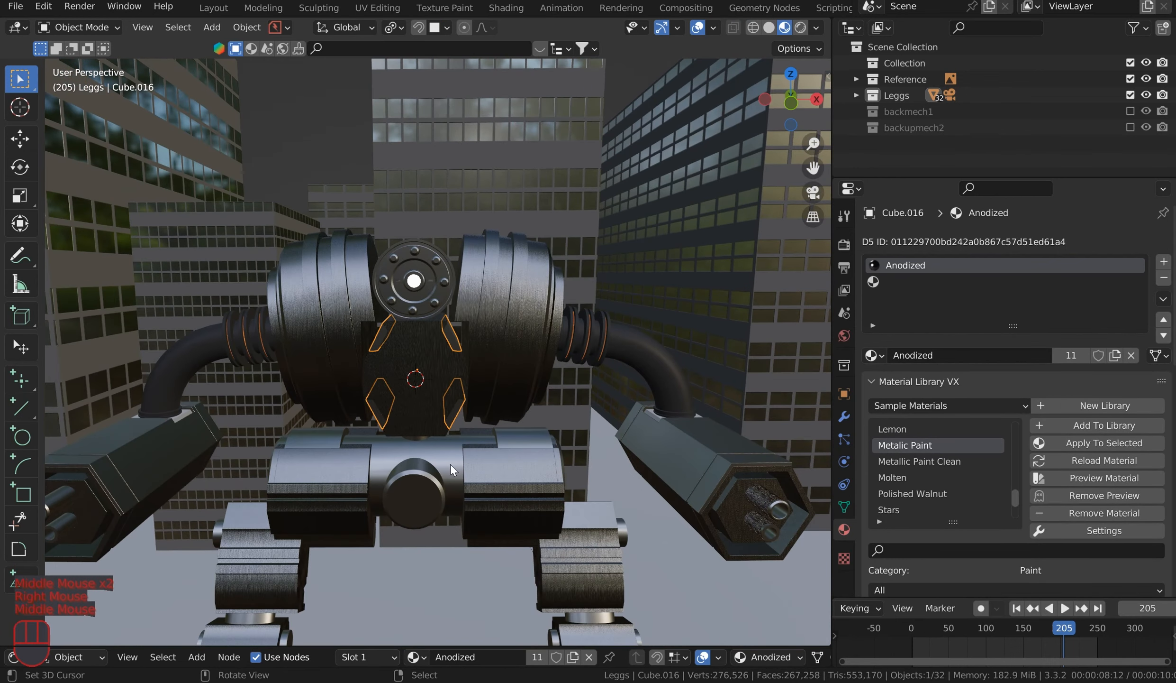
right_click(459, 465)
middle_click_drag(572, 327, 602, 265)
scroll(585, 322, "down", 3)
middle_click_drag(587, 324, 559, 333)
scroll(552, 316, "up", 5)
scroll(560, 333, "down", 2)
middle_click_drag(449, 339, 504, 309)
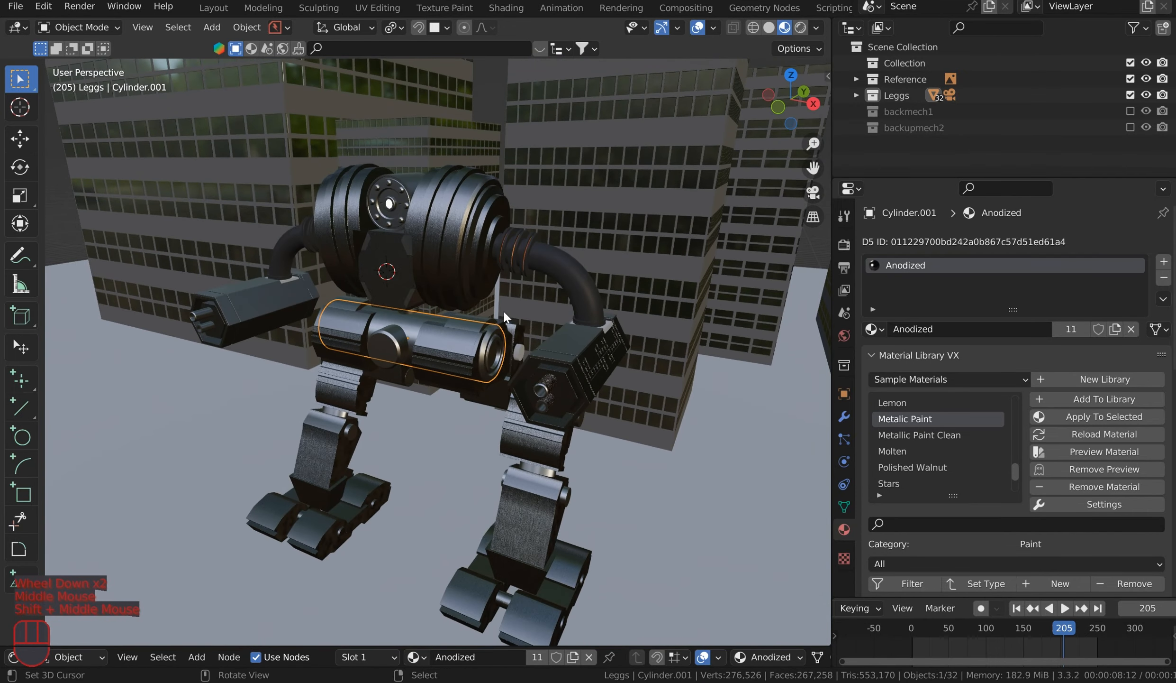
key("KP_0")
scroll(596, 258, "down", 2)
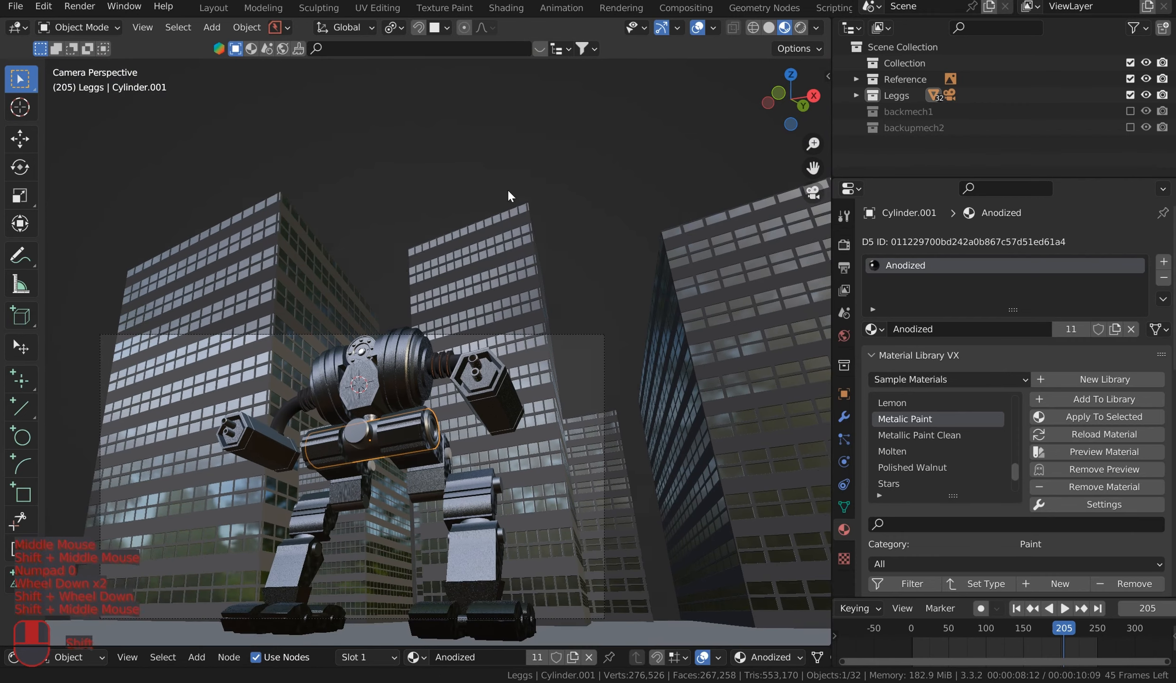
scroll(507, 189, "down", 1, "shift")
middle_click_drag(508, 188, 586, 147, "shift")
scroll(585, 147, "up", 2)
middle_click_drag(595, 189, 557, 123, "shift")
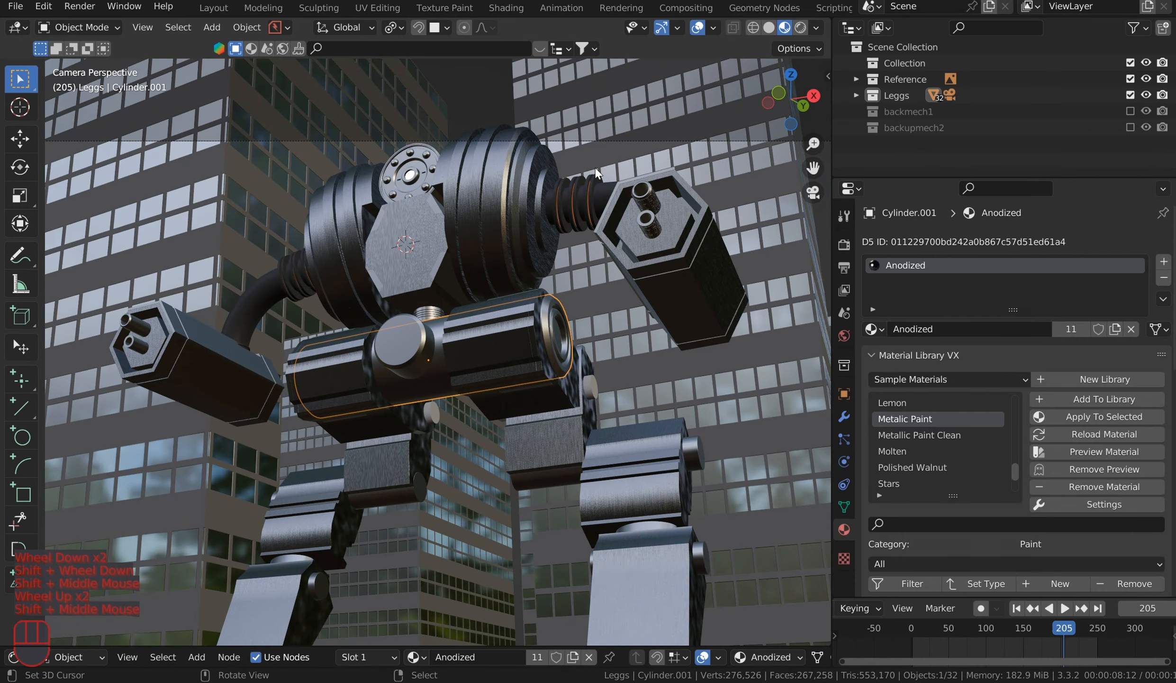
Step: Select the arm hoses' Glow Glass material slot and enlarge the shader editor to show its nodes
right_click(568, 191)
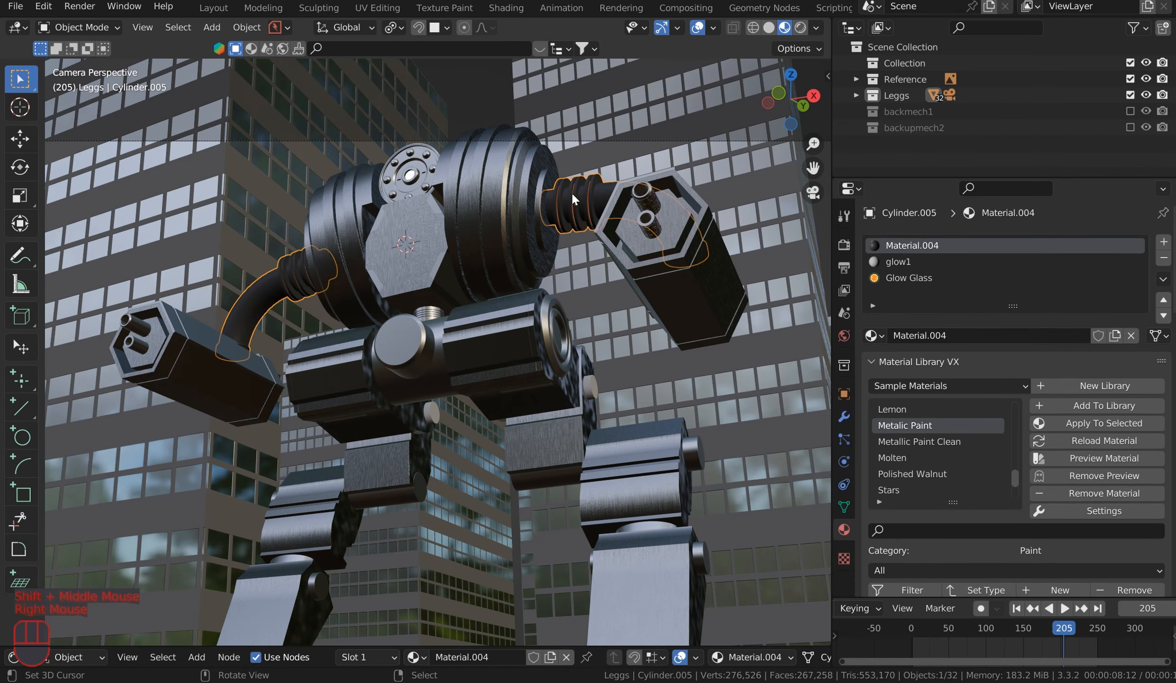
left_click(929, 278)
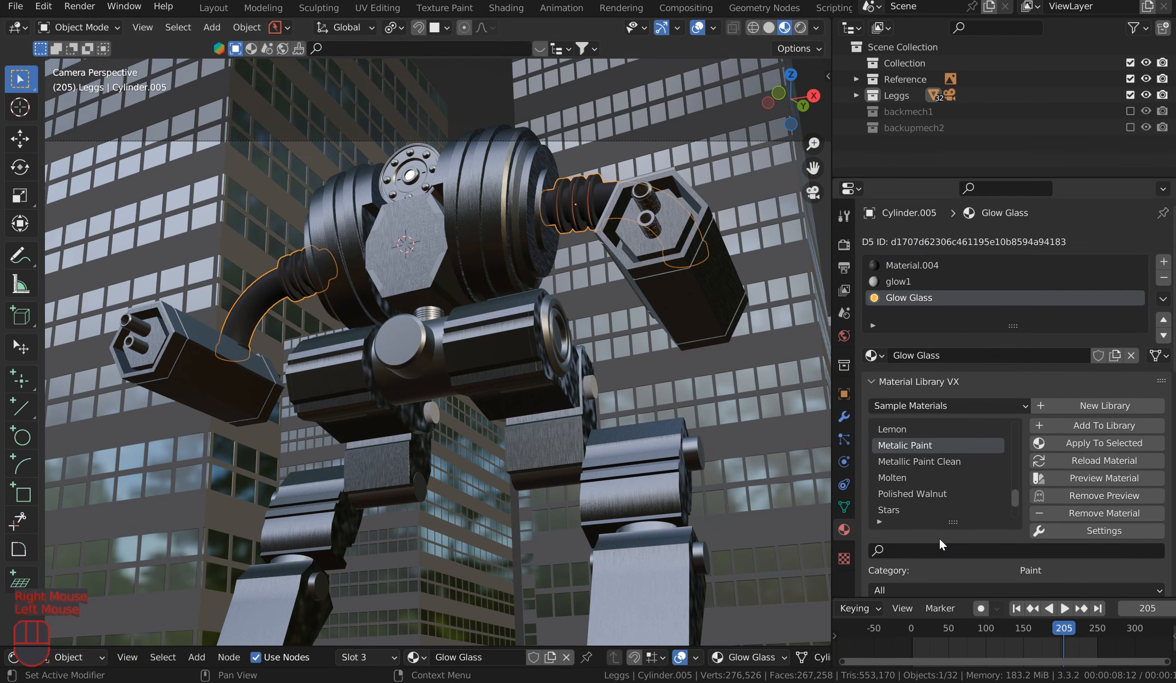
scroll(959, 533, "down", 12)
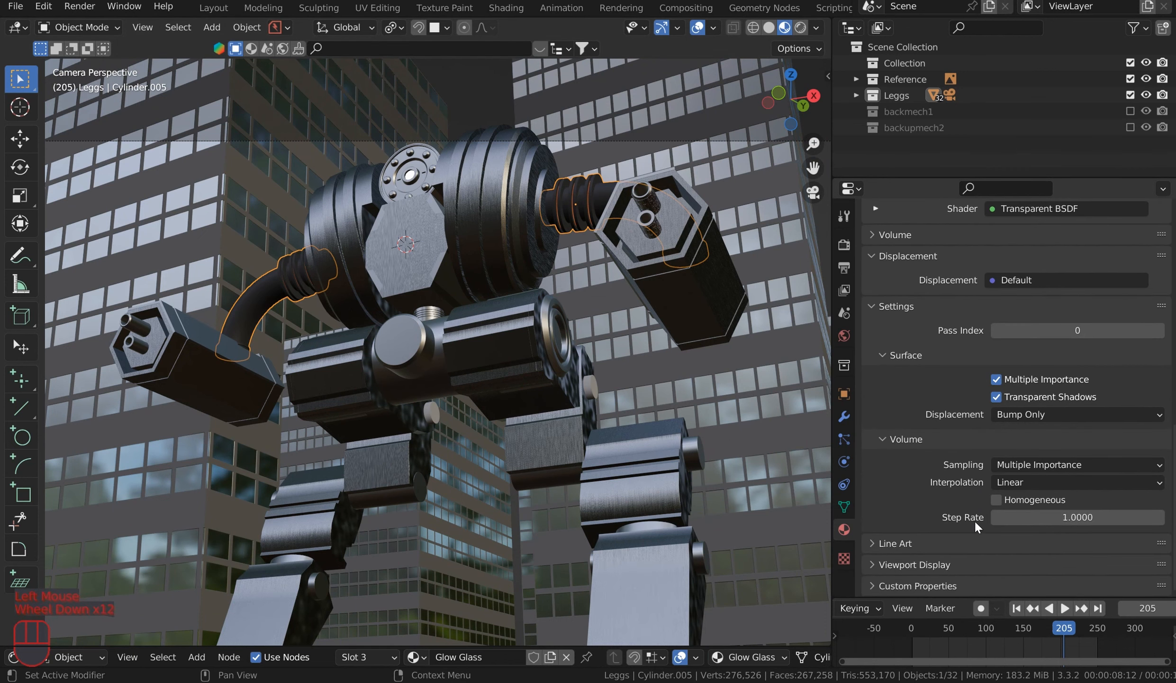
left_click_drag(628, 644, 628, 263)
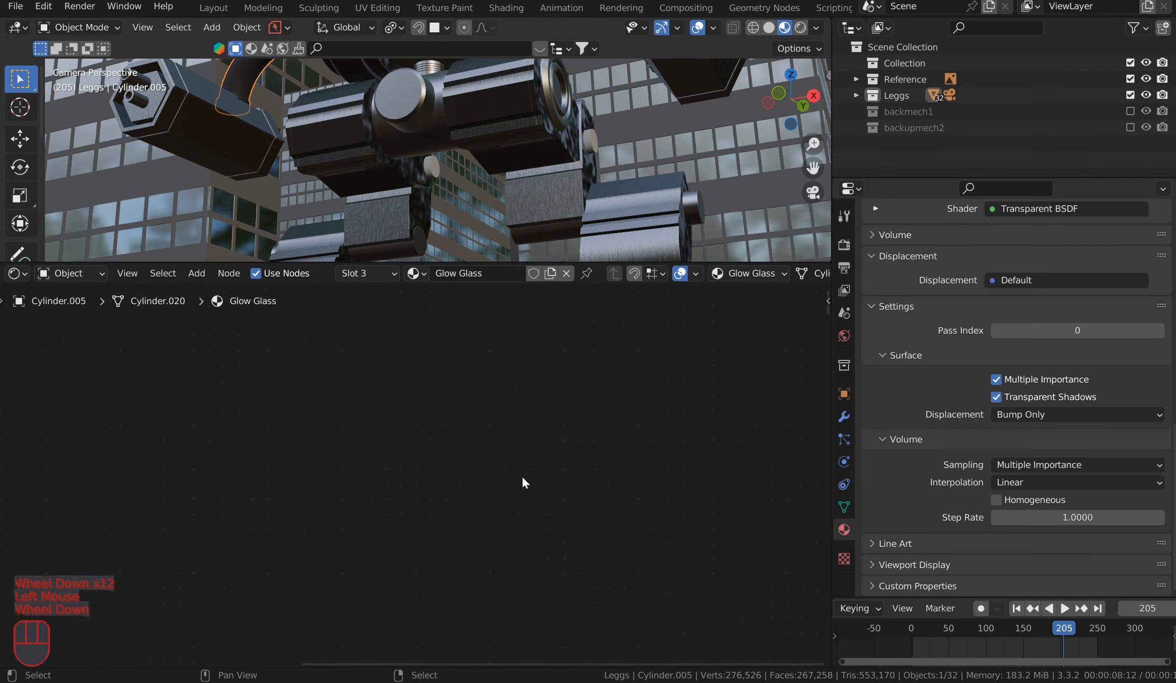
Step: Raise the Emission Strength of the Principled BSDF node in the arm hoses' Glow Glass material
scroll(342, 322, "down", 5)
middle_click_drag(255, 515, 478, 321)
scroll(479, 322, "up", 5)
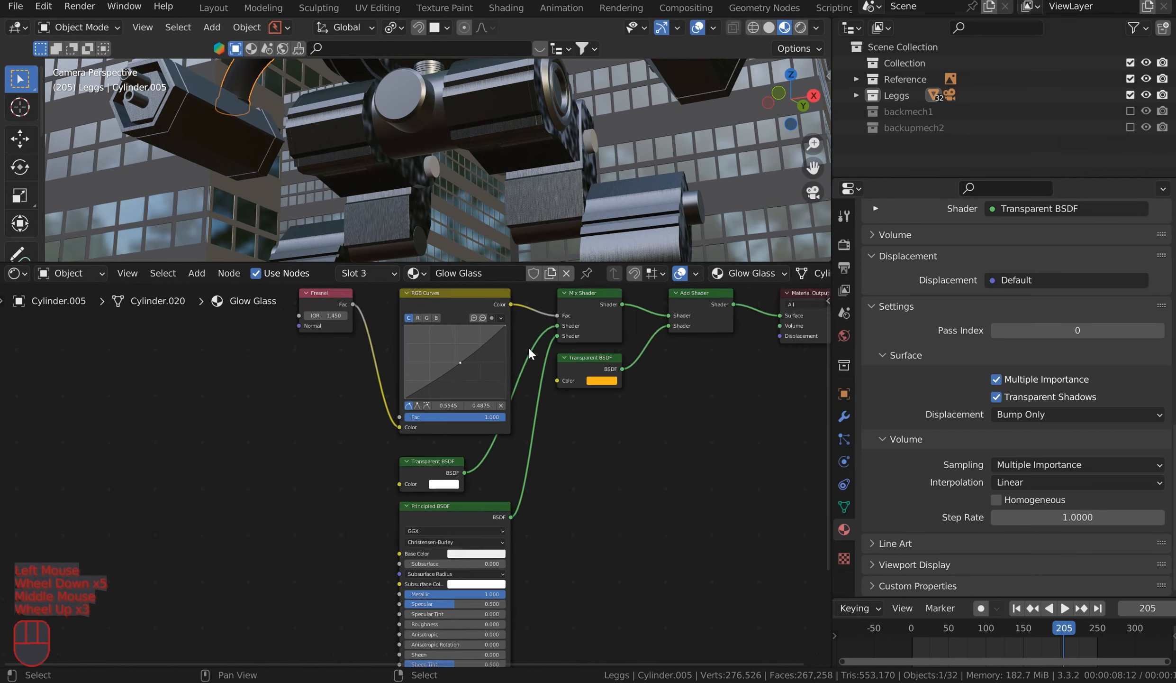
middle_click_drag(568, 420, 544, 517)
scroll(443, 506, "up", 6)
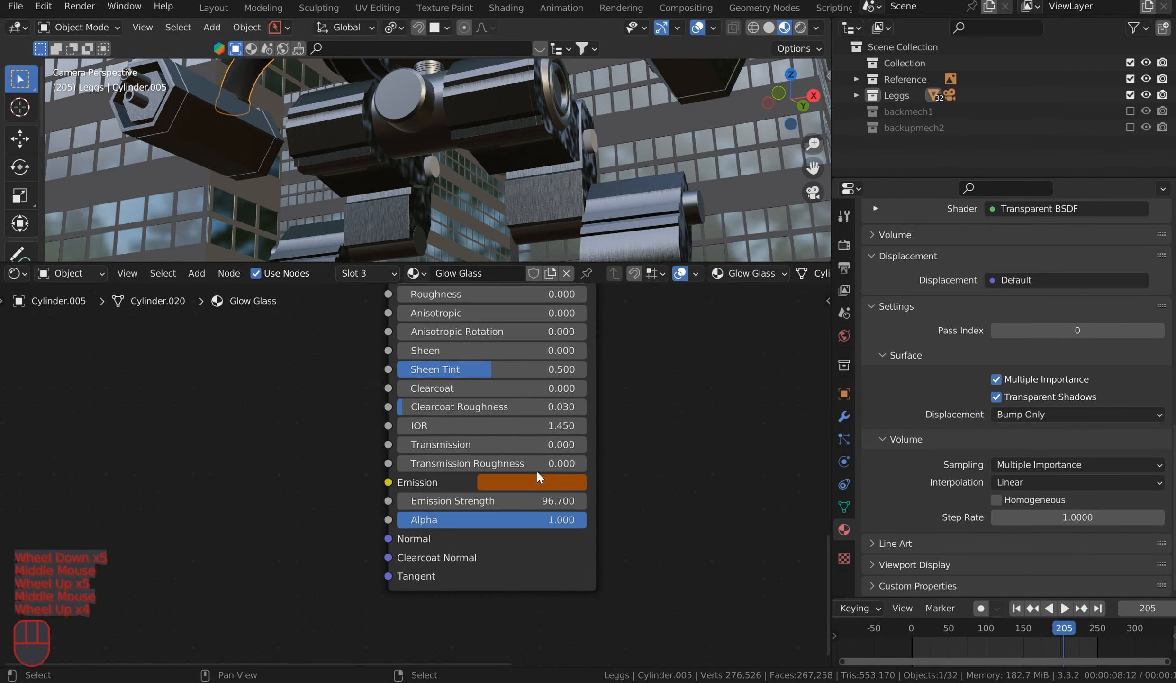
left_click_drag(443, 505, 497, 505)
scroll(575, 152, "down", 2)
middle_click_drag(553, 122, 450, 169)
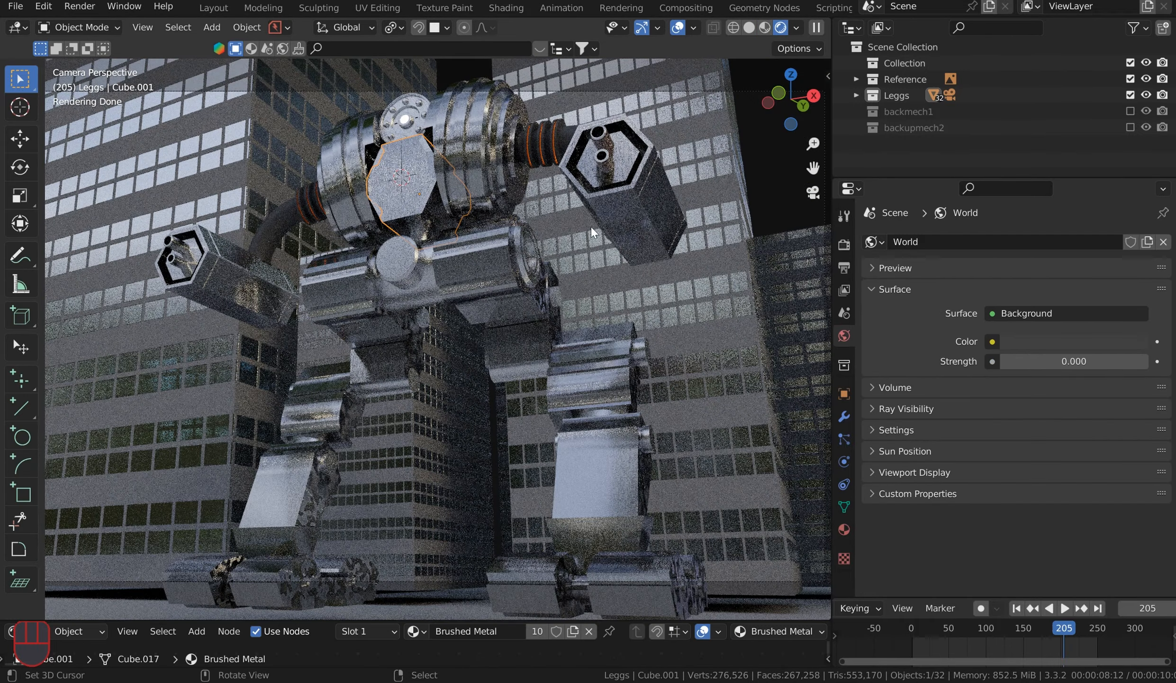
Step: Switch the viewport to solid shading and add a spot light at the face of the building behind the mech
mouse_move(591, 227)
middle_mouse_down()
mouse_move(598, 240)
mouse_move(612, 233)
middle_mouse_up()
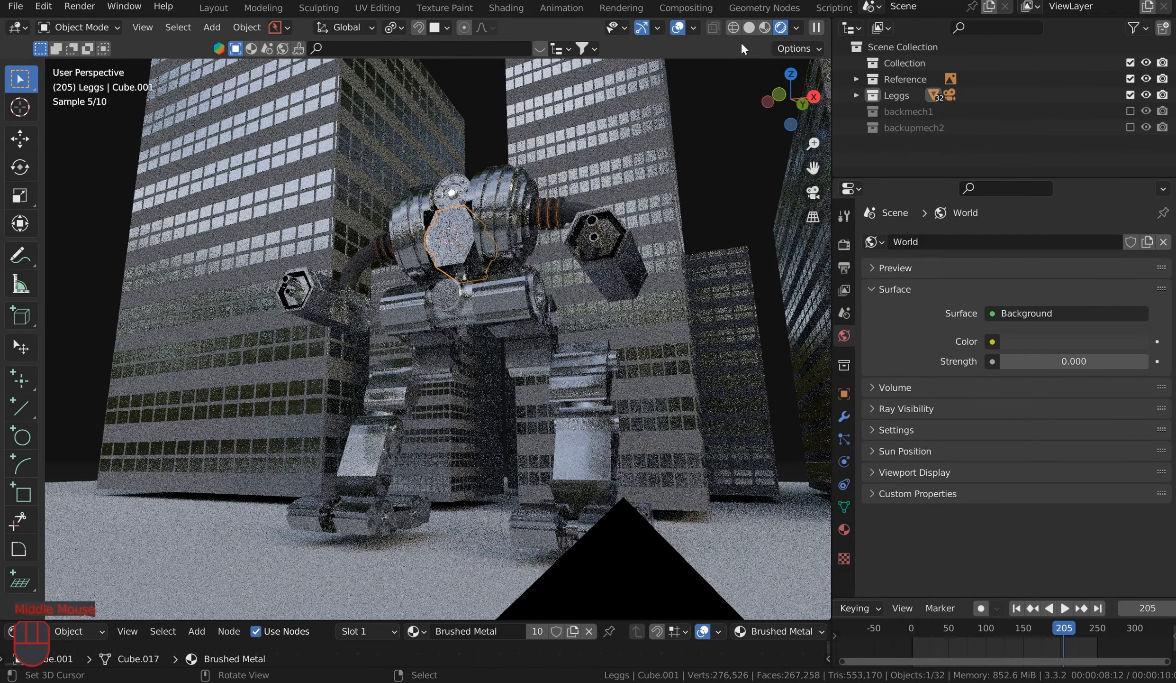
left_click(750, 28)
mouse_move(653, 169)
middle_mouse_down()
mouse_move(615, 248)
mouse_move(640, 341)
middle_mouse_up()
middle_click_drag(683, 374, 644, 368)
left_click(661, 354)
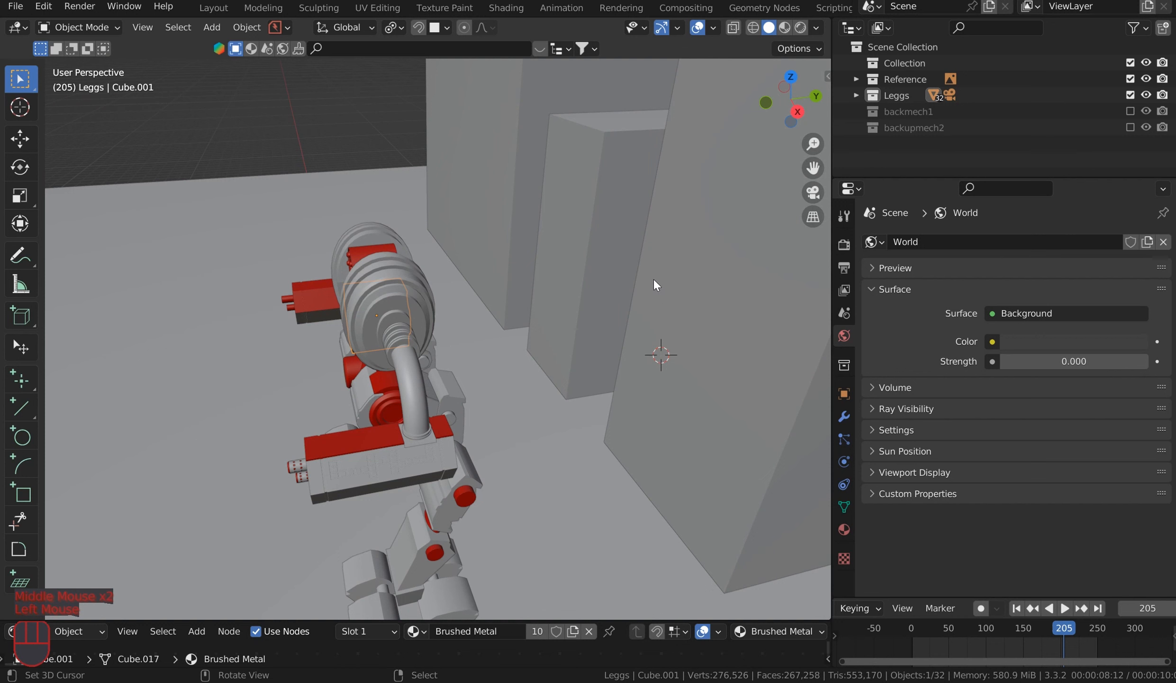
key("shift+a")
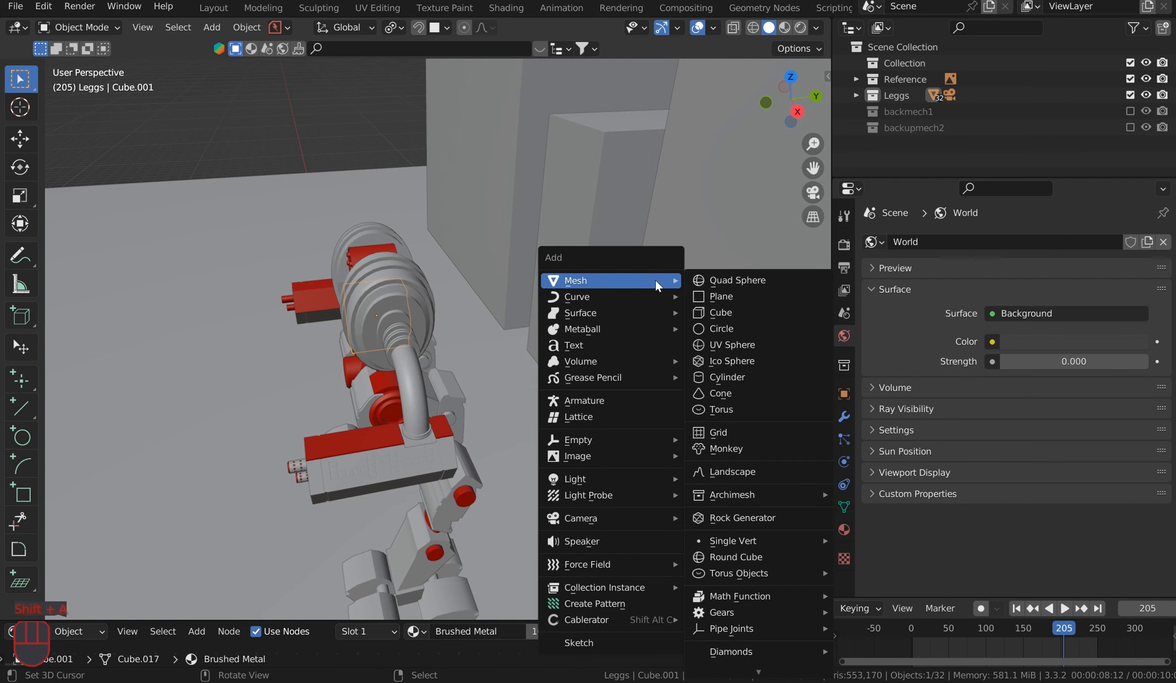
mouse_move(659, 477)
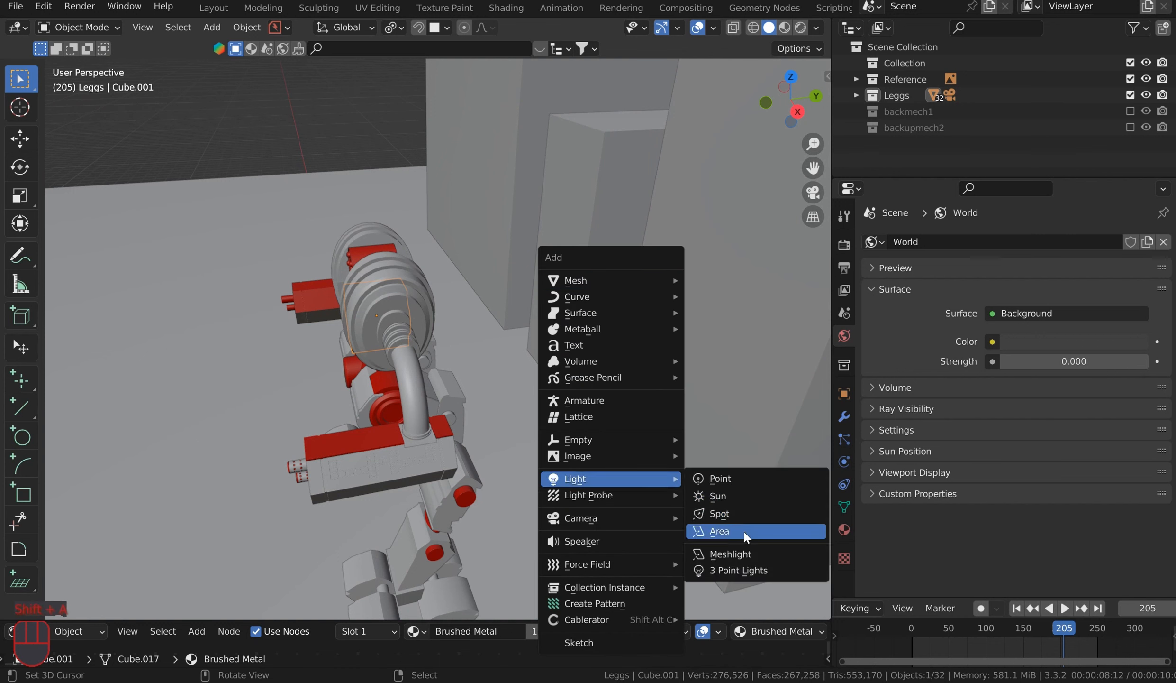
left_click(747, 516)
Step: Aim the spot light at the mech, scale it, and move it slightly off the building wall
left_click_drag(643, 433, 417, 410)
key("s")
left_click(508, 349)
middle_click_drag(508, 349, 474, 331)
key("g")
left_click(530, 354)
scroll(531, 356, "down", 2)
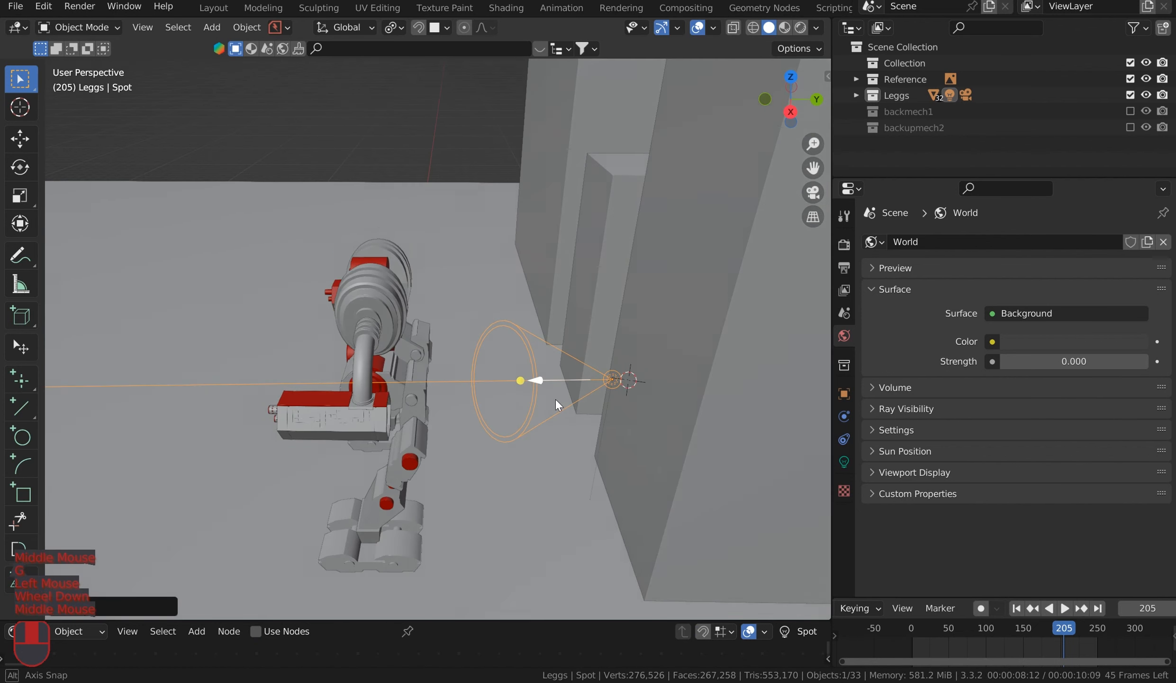
Step: In top view, move the spot light sideways along X, past the mech's arm and clear of the building
middle_click_drag(555, 399, 554, 401)
key("KP_7")
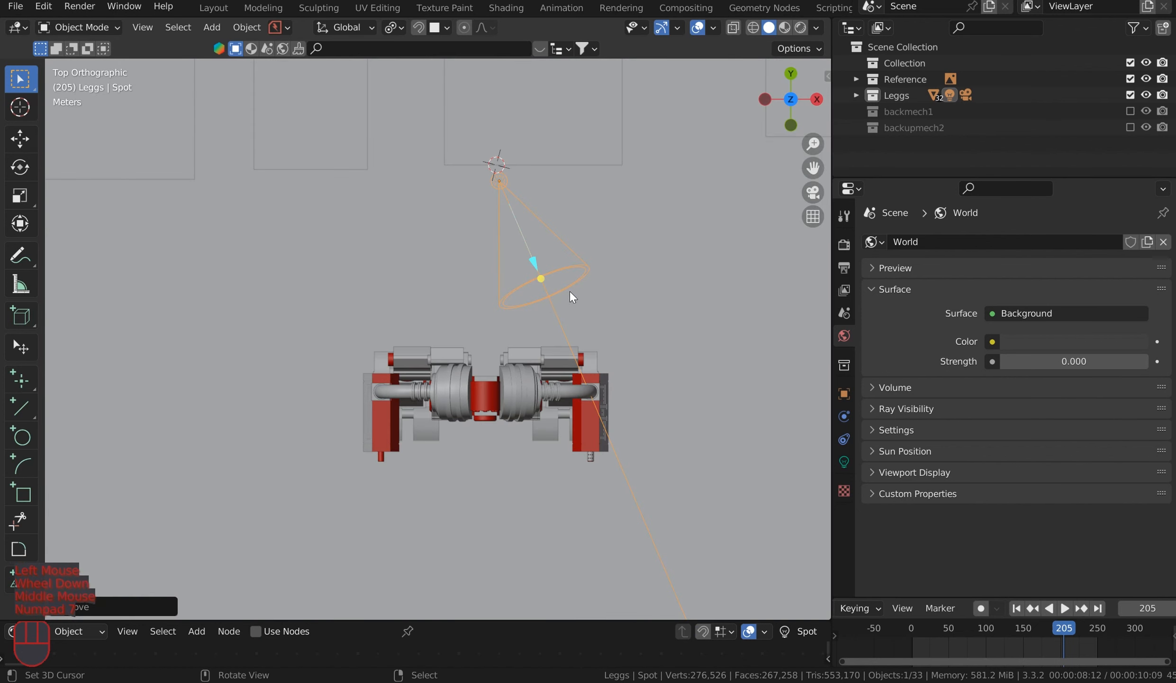
key("g")
left_click(684, 283)
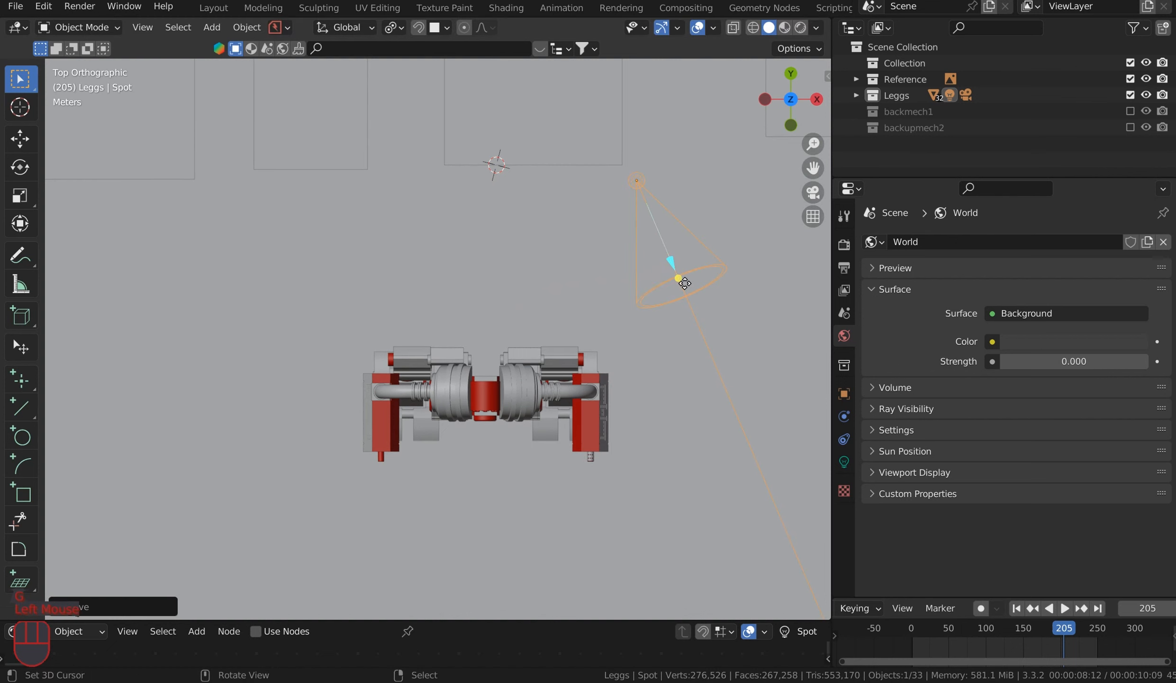
left_click(685, 283)
Step: In right side view, aim the spot light upward at the mech's arm gun and hip area
middle_click_drag(515, 345, 465, 173)
scroll(464, 114, "down", 1)
key("KP_3")
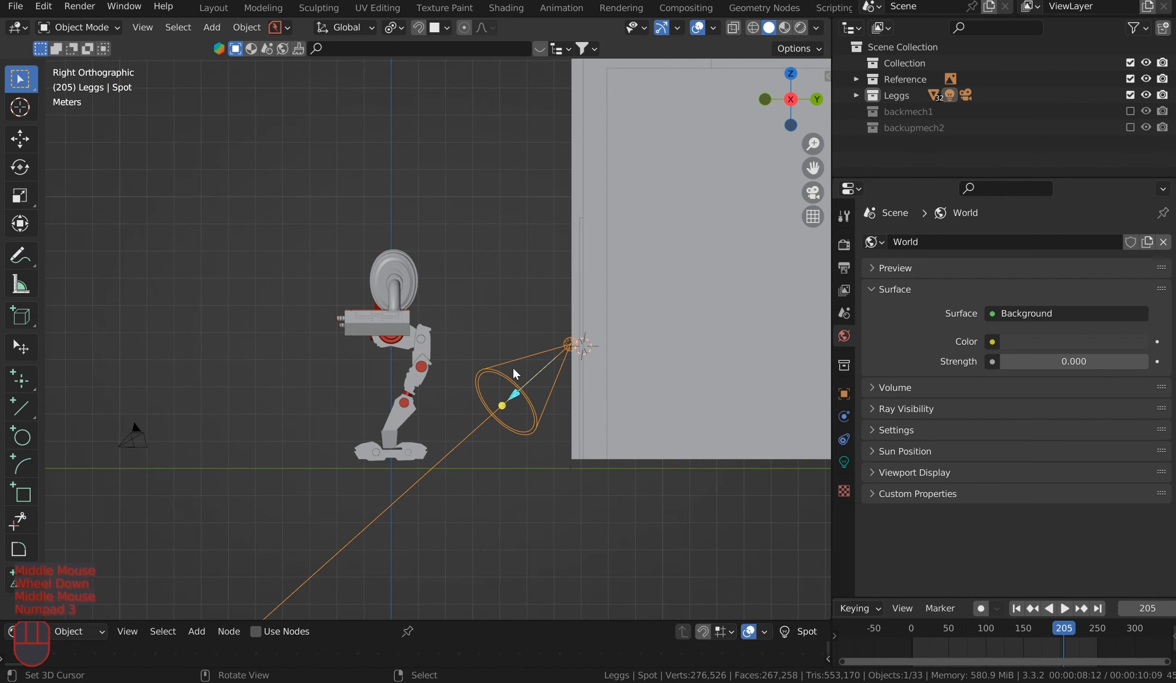
left_click_drag(502, 406, 360, 317)
scroll(458, 283, "down", 1)
middle_click_drag(457, 283, 525, 345)
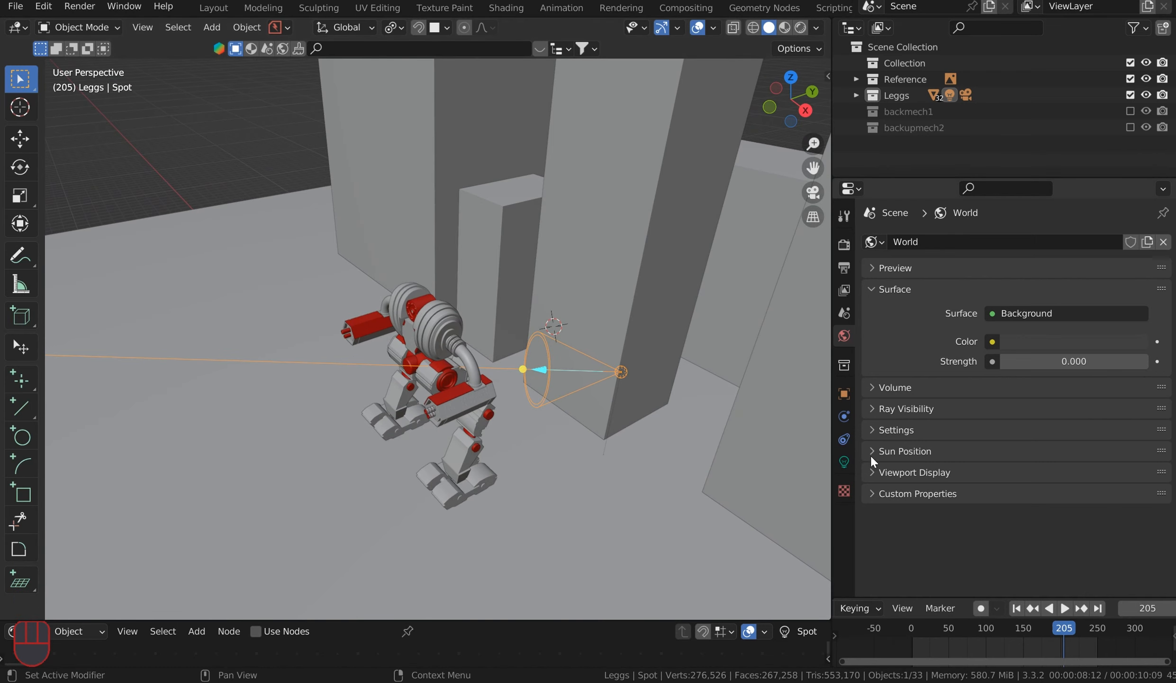
Step: Assign a Volume Scatter shader to the world's volume and set its density to 0.01
left_click(843, 336)
left_click(872, 386)
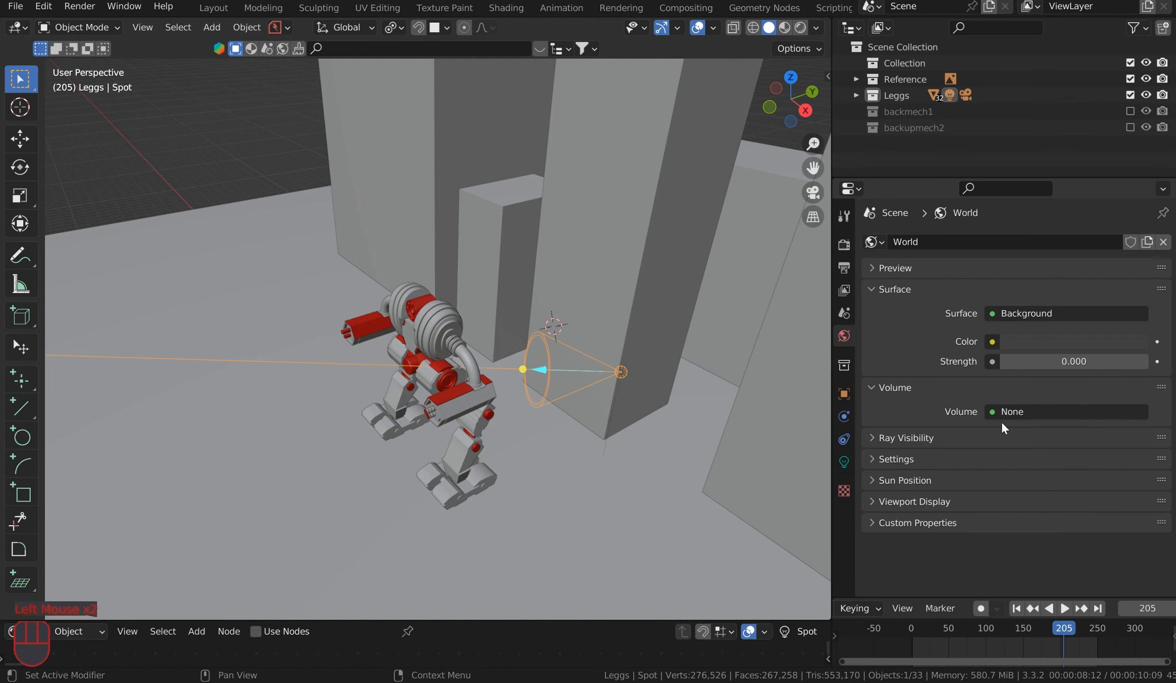
left_click(1004, 411)
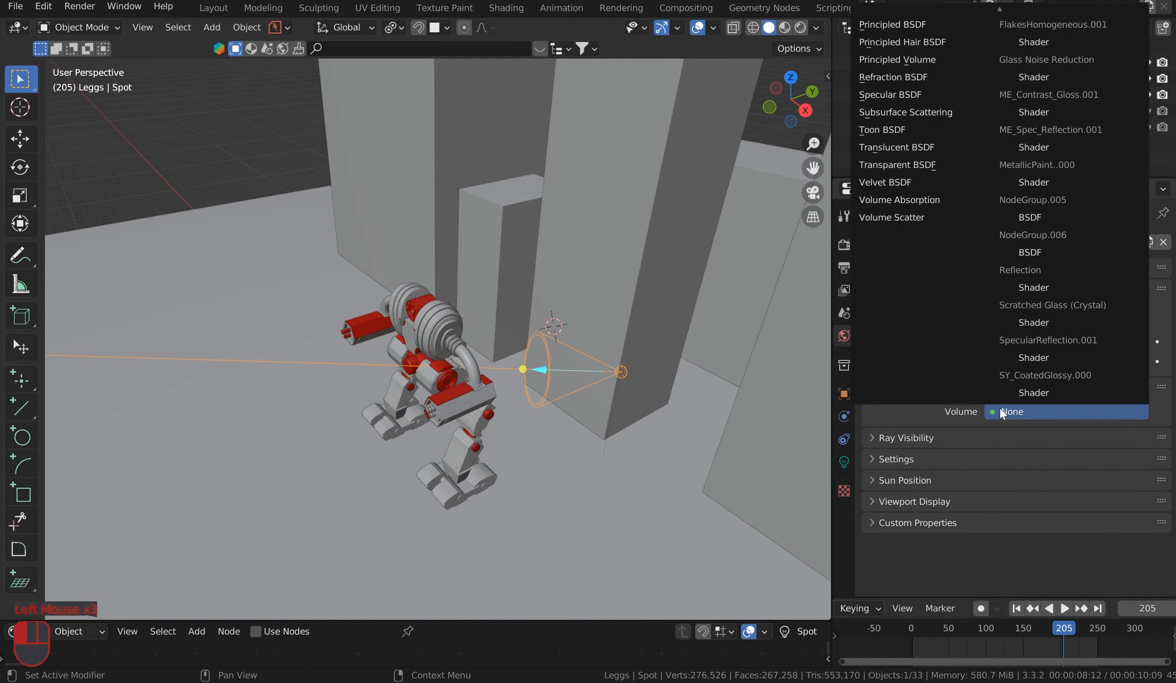
left_click(916, 217)
left_click(1053, 460)
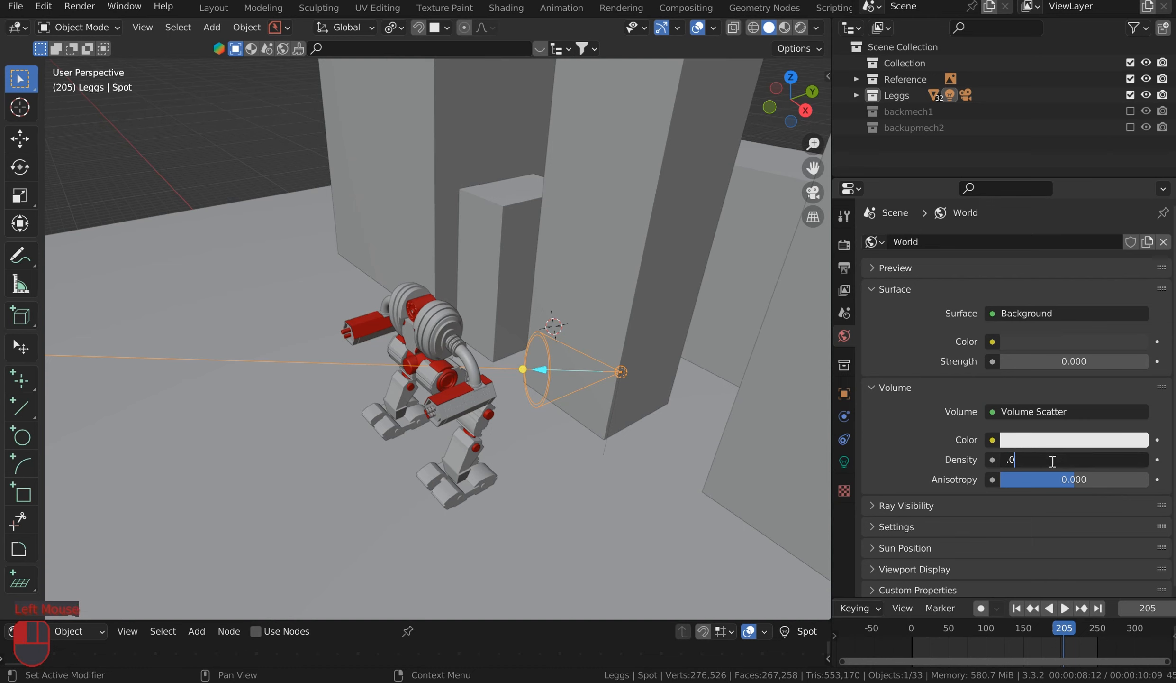
type(".01")
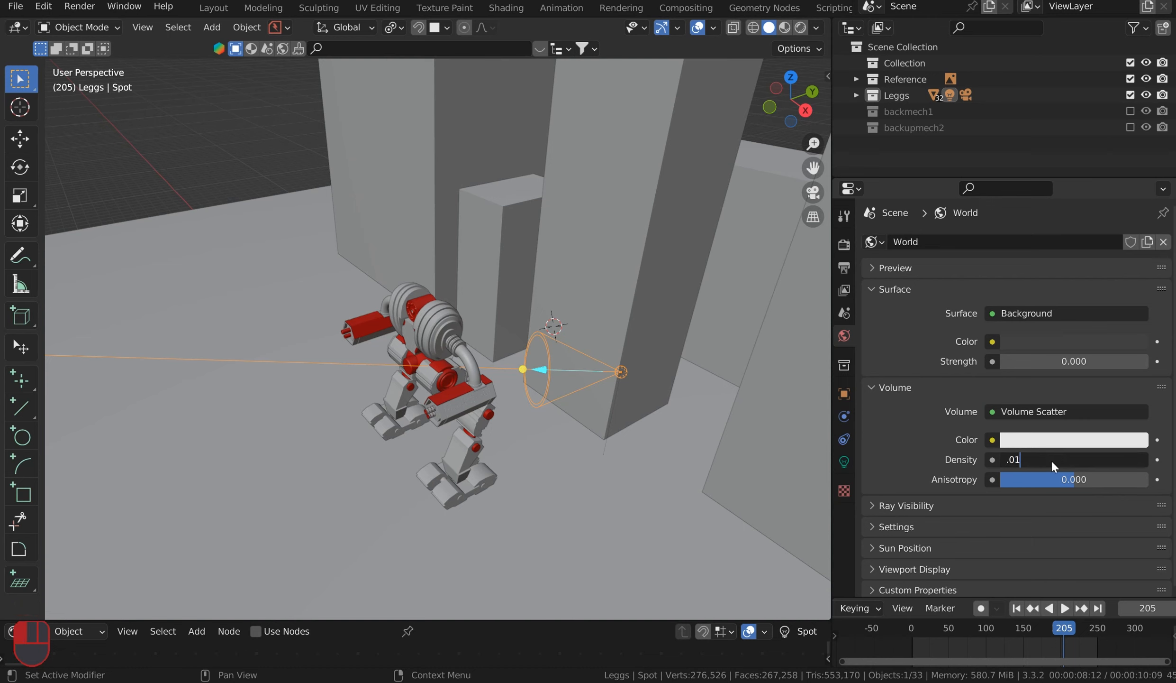
key("Return")
Step: Switch the viewport to rendered shading and set the spot light's power to 50000 W
left_click(802, 21)
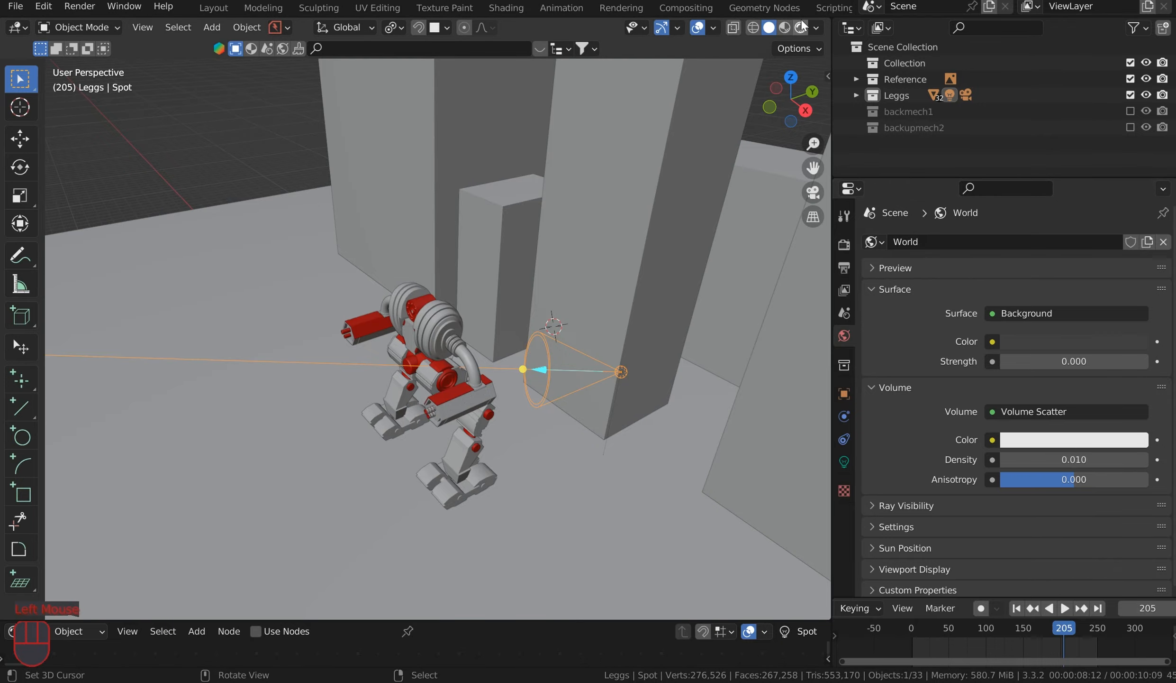
left_click(801, 23)
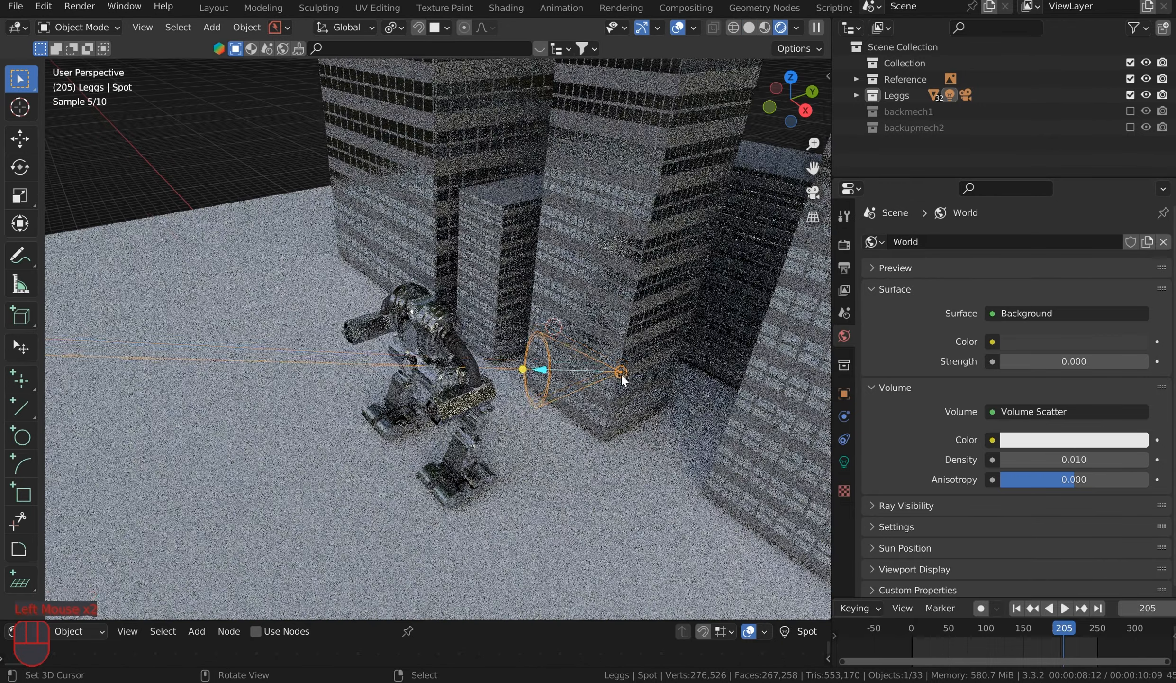
middle_click_drag(621, 373, 621, 297)
scroll(637, 304, "up", 5)
right_click(789, 335)
left_click(844, 461)
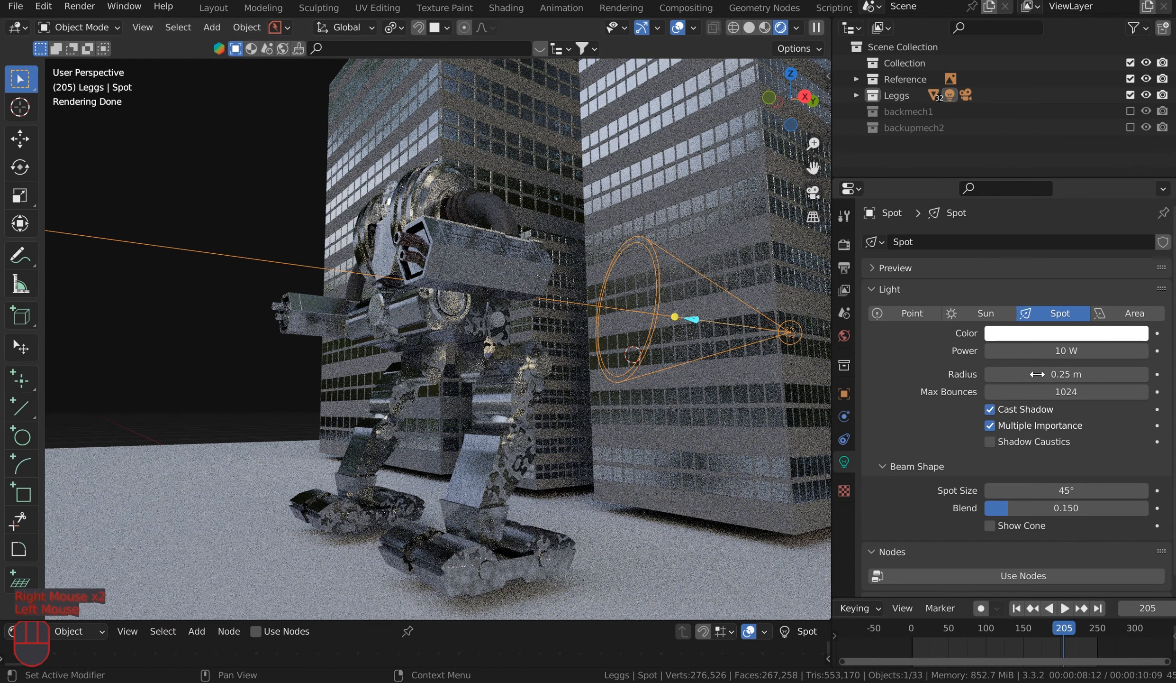
double_click(1053, 350)
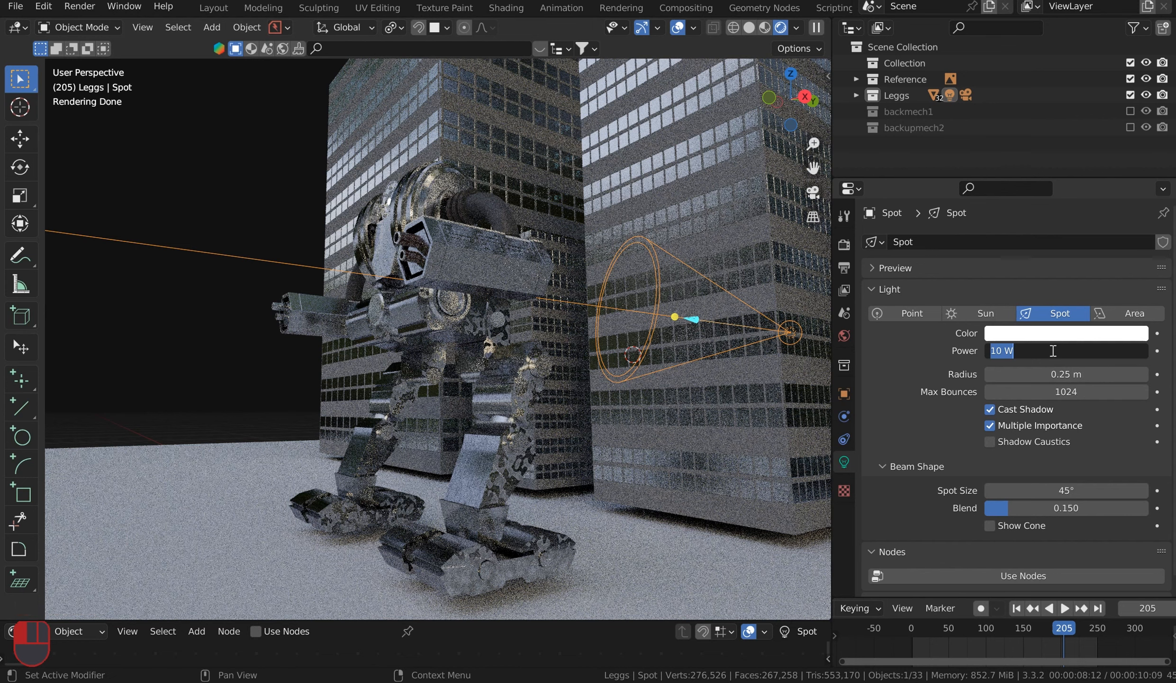
type("50000")
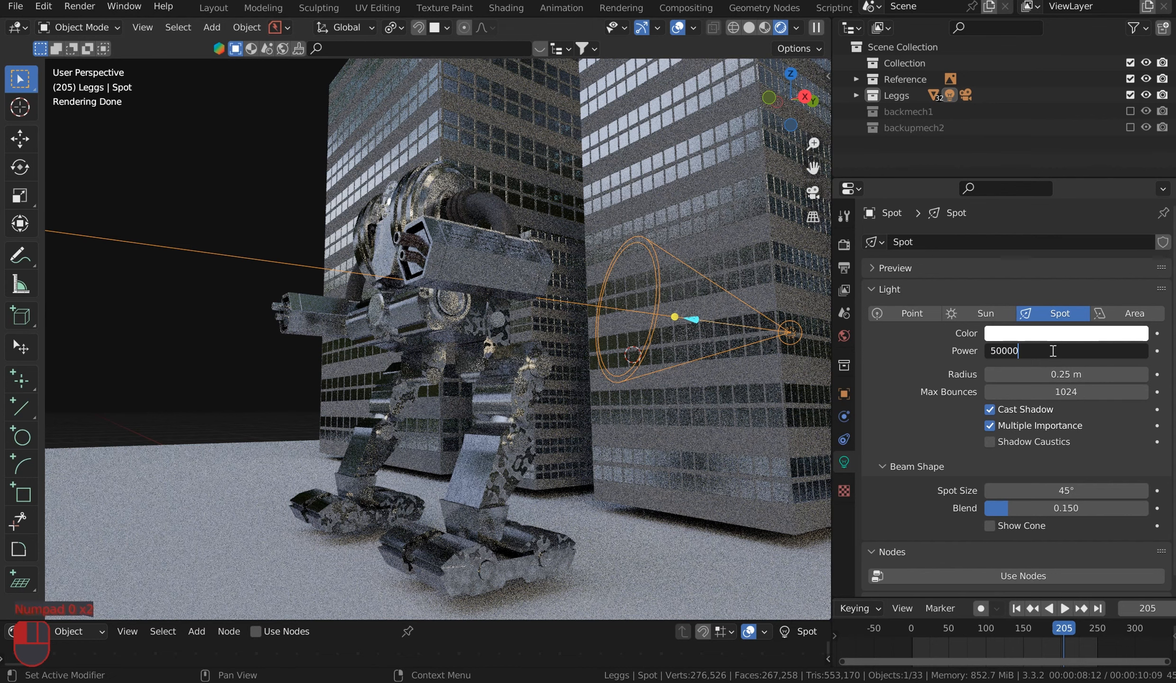
key("Return")
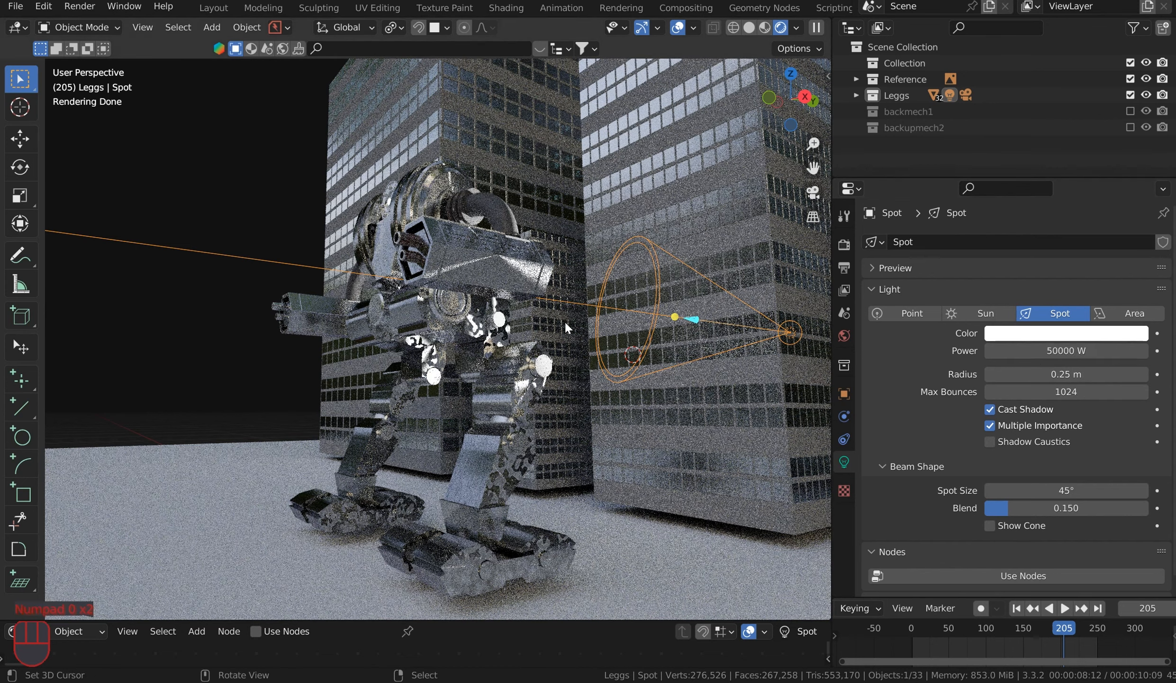
Step: Raise the world background strength to 0.5
left_click(844, 336)
left_click(1144, 360)
left_click(1143, 360)
left_click(1143, 360)
left_click(1144, 361)
left_click(1144, 360)
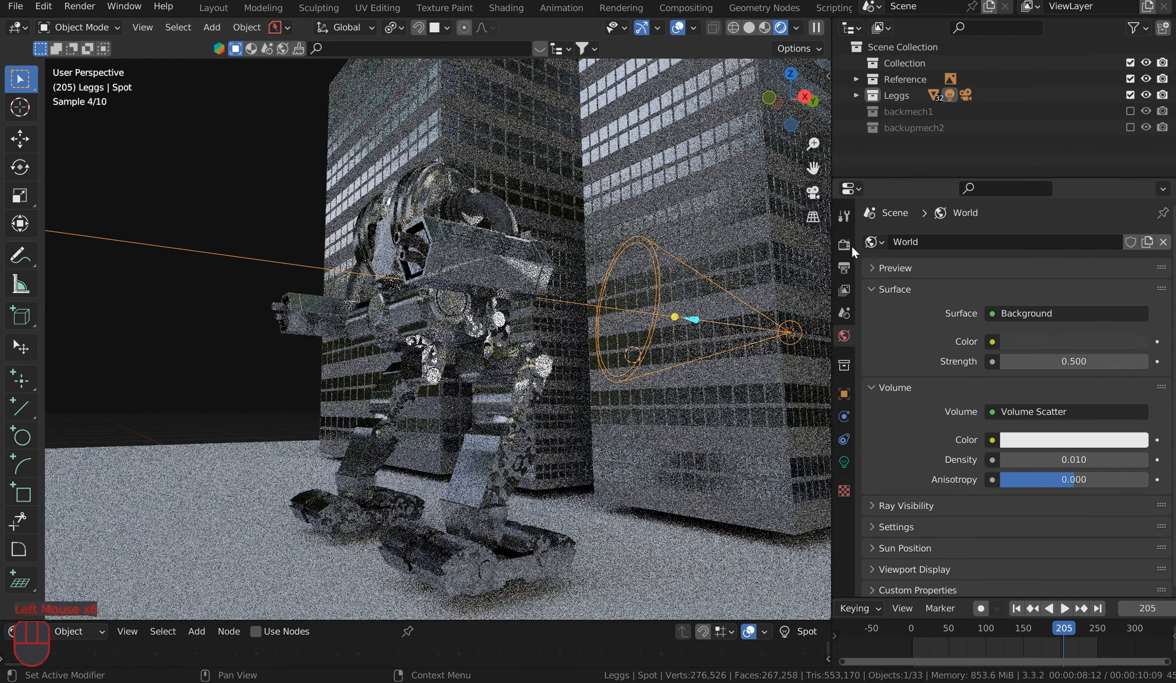
Step: Set the Cycles feature set to Supported and adjust the color management exposure to -1.672
left_click(845, 244)
scroll(1083, 270, "up", 2)
left_click(1083, 261)
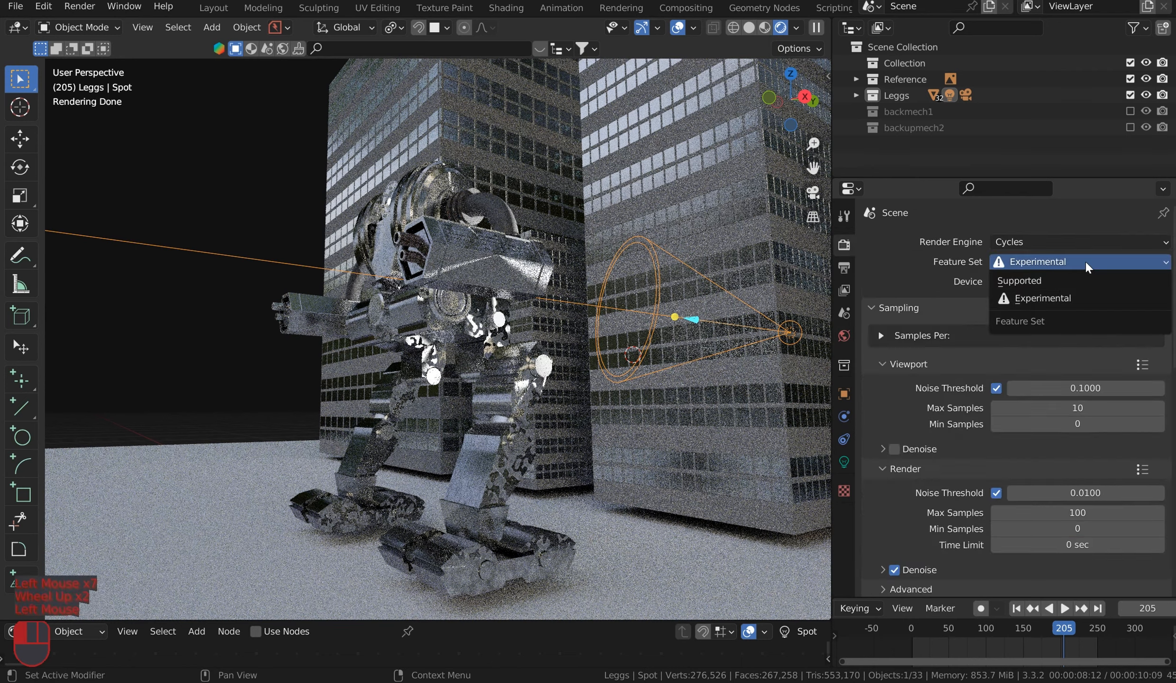
left_click(1068, 281)
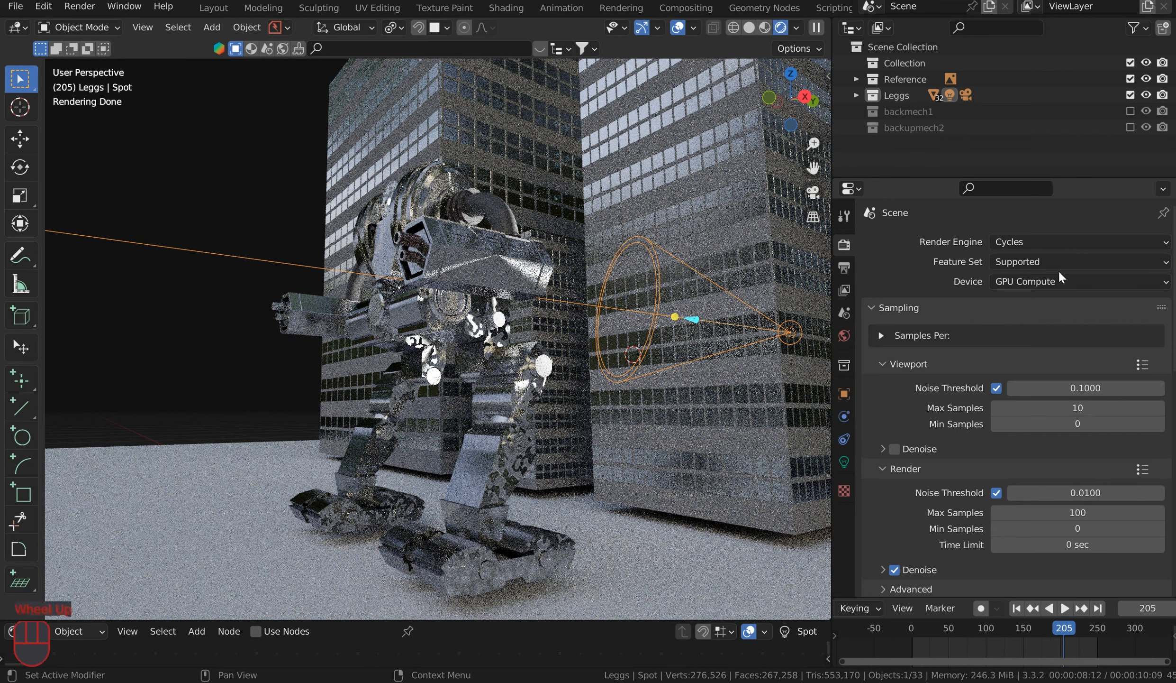
scroll(1041, 447, "down", 4)
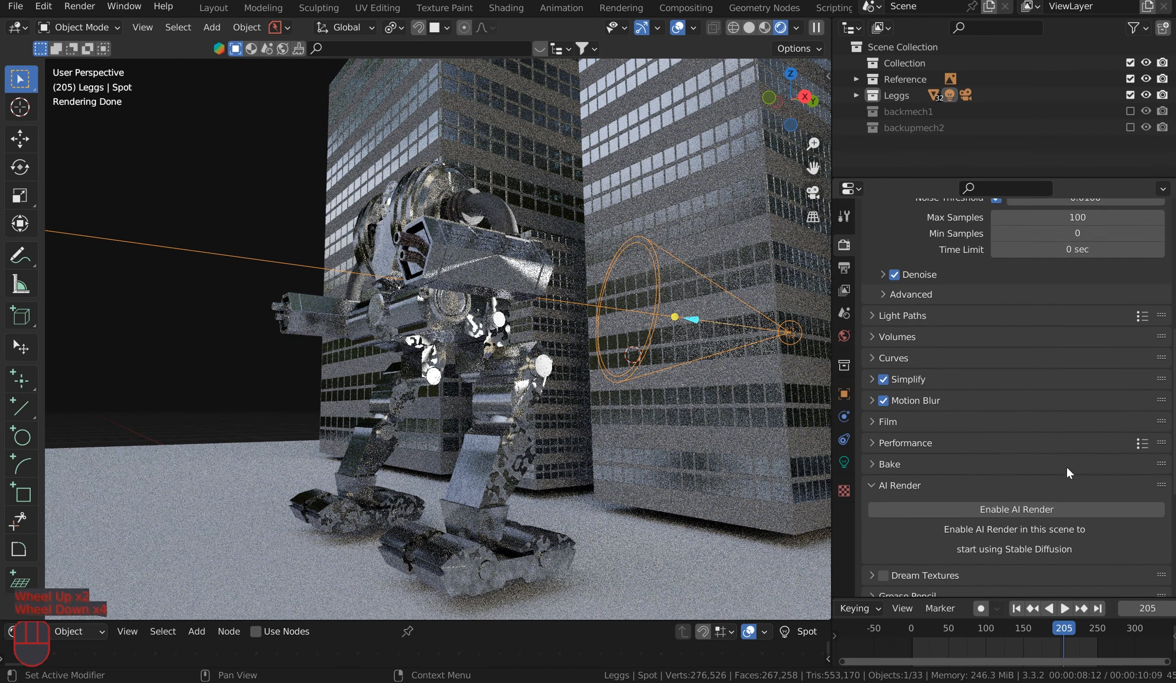
scroll(1064, 470, "down", 6)
mouse_move(1068, 518)
left_mouse_down()
mouse_move(1051, 517)
mouse_move(1085, 519)
mouse_move(1064, 522)
left_mouse_up()
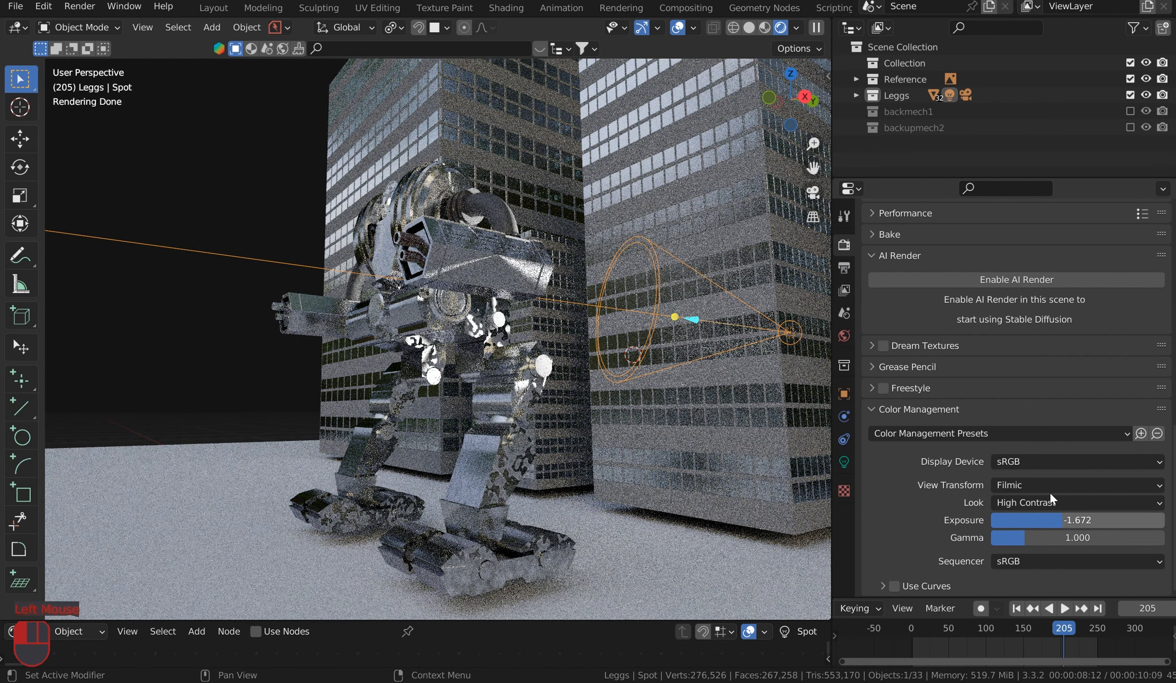
Step: Render the current frame through the camera and examine the volumetric lighting up close
left_click(79, 6)
left_click(97, 19)
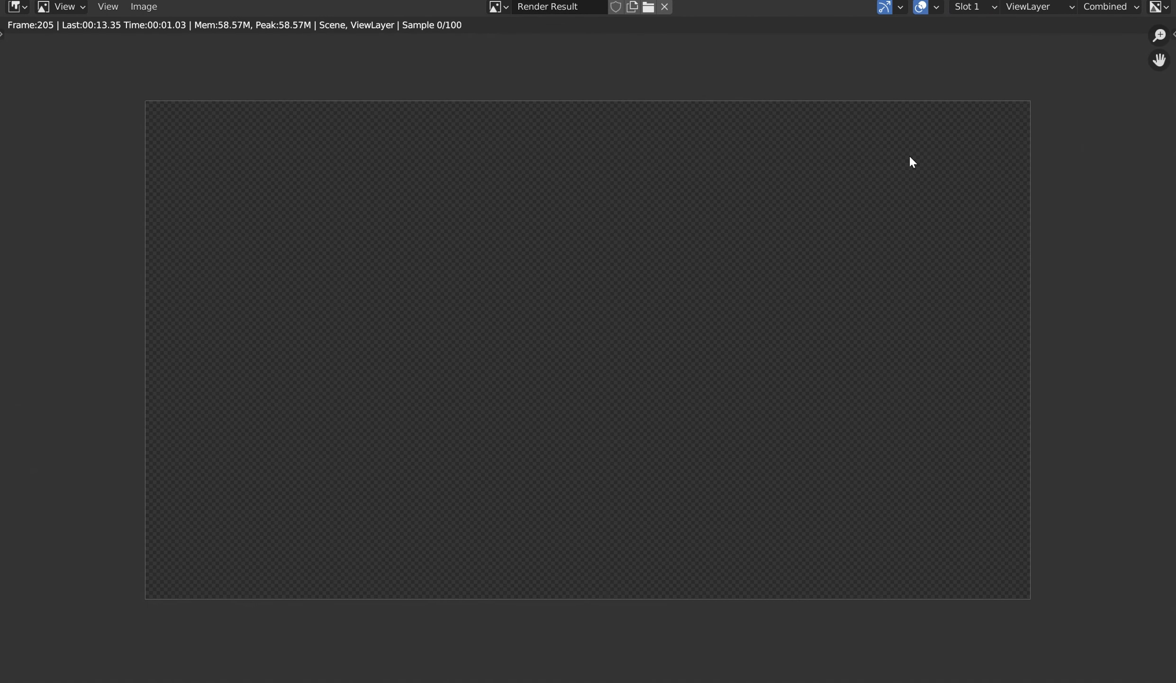
scroll(910, 156, "up", 1)
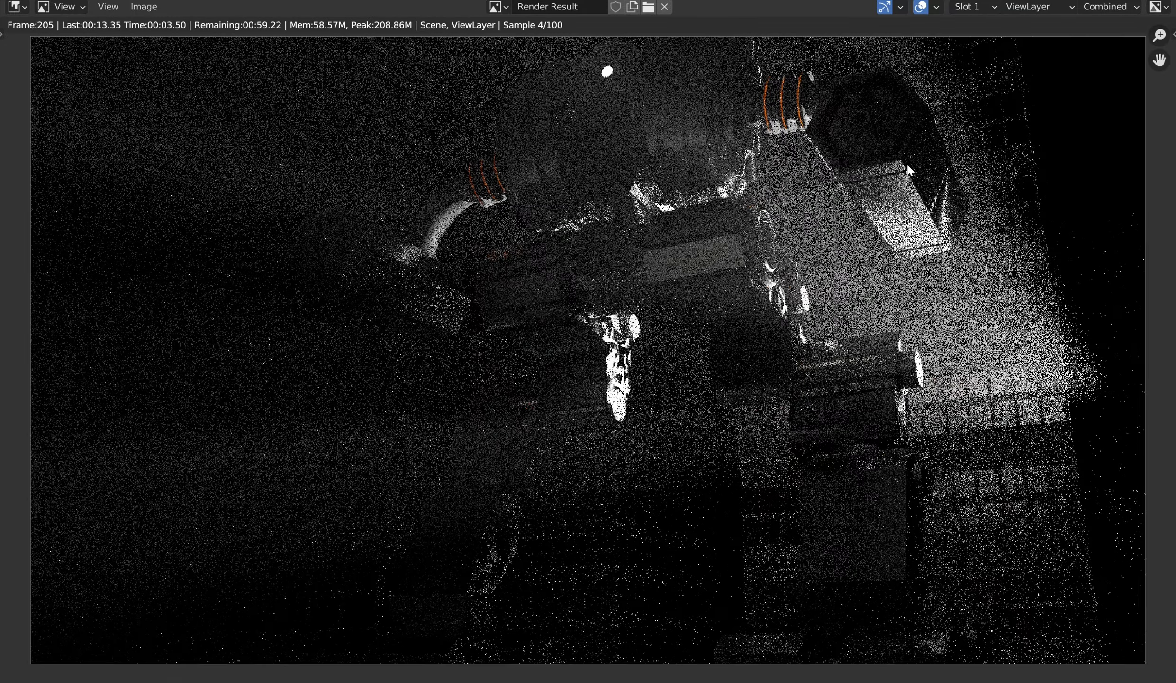
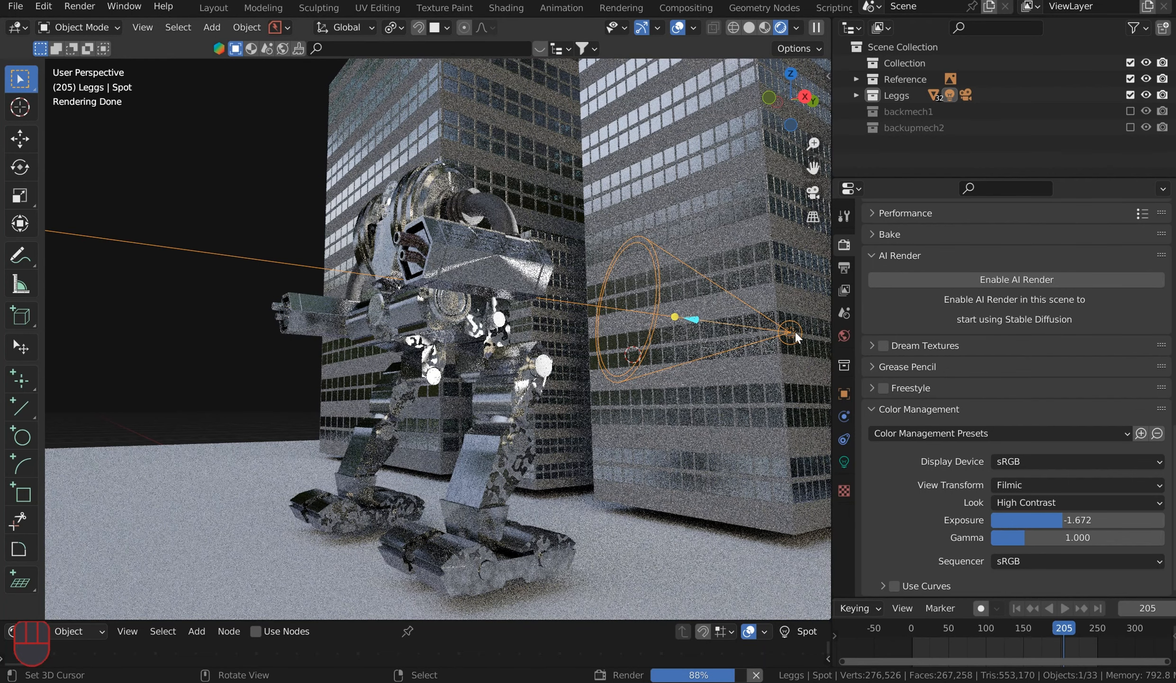
Step: Duplicate the spot light and place the copy below the original, near the base of the building
right_click(795, 333)
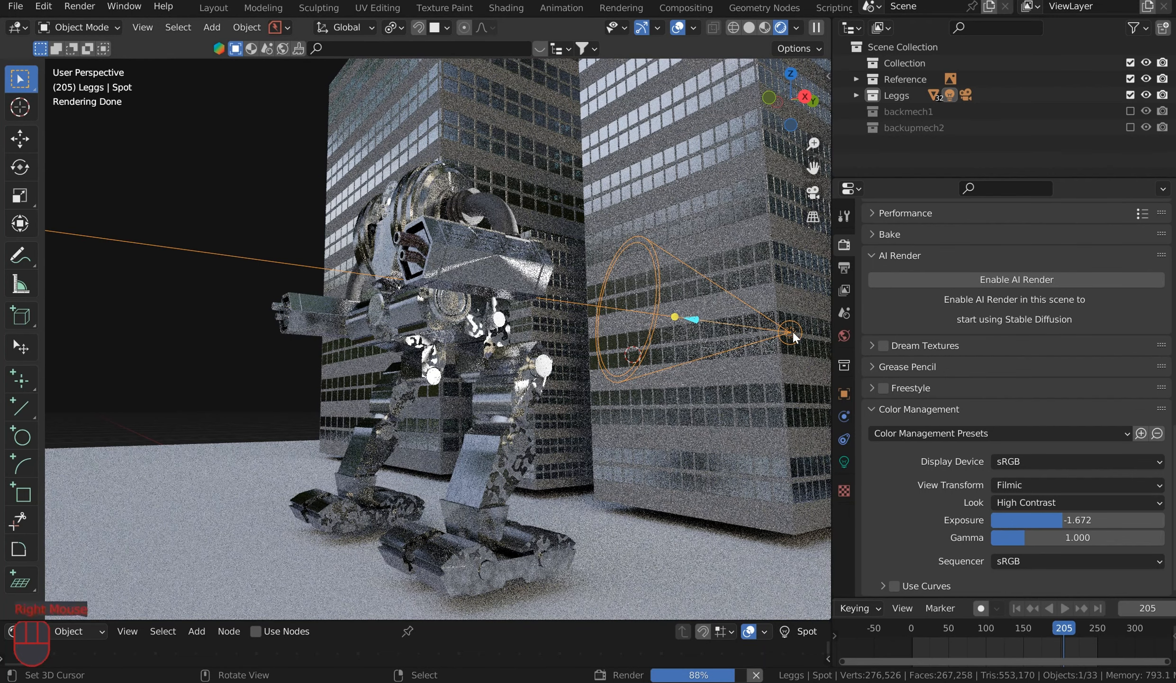
key("shift+d")
key("g")
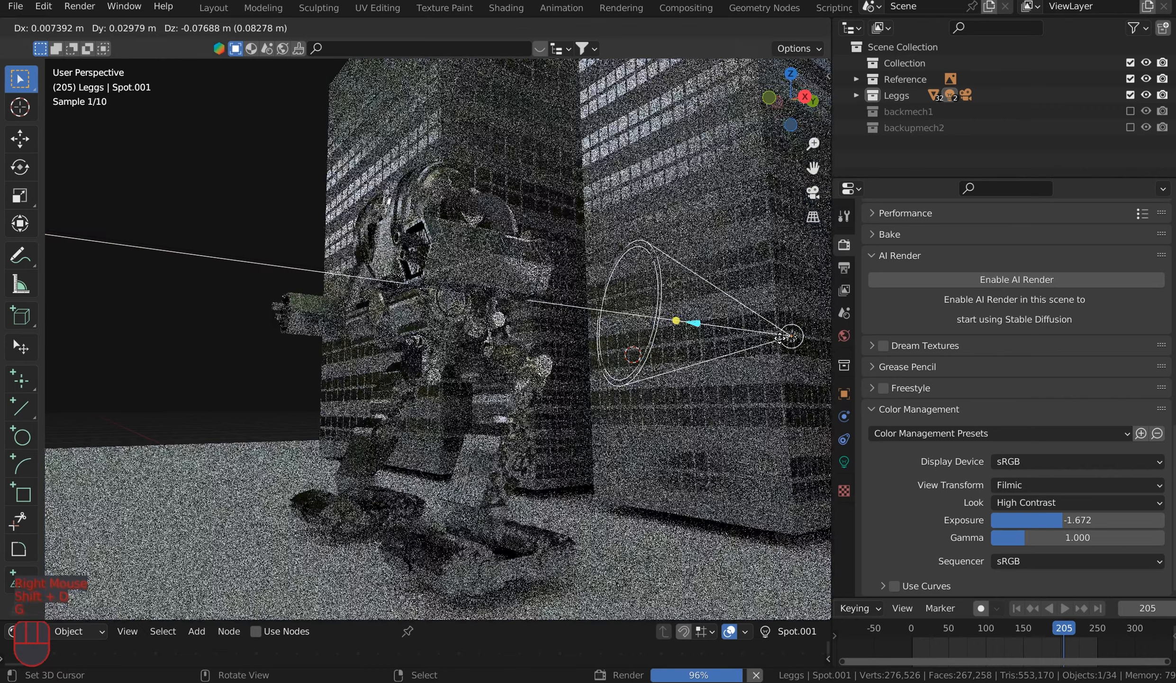
left_click(778, 510)
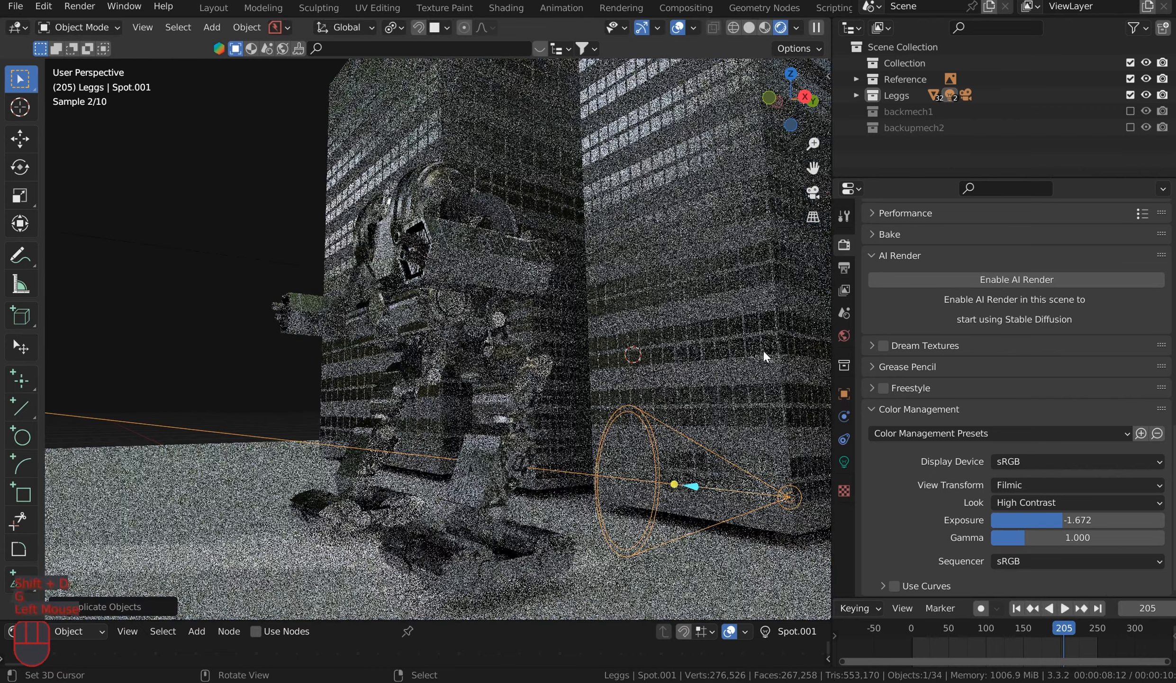
Step: Switch to solid shading and aim the duplicated spot light at the mech's lower legs, starting from the right side view
left_click(749, 27)
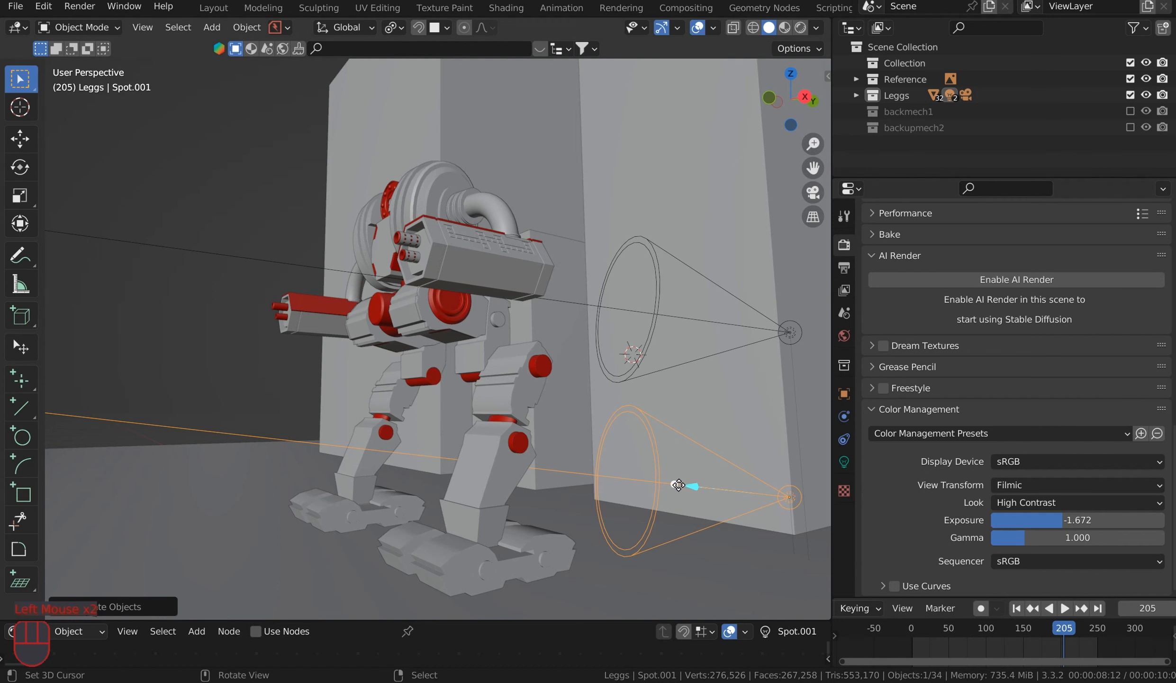
middle_click_drag(679, 485, 641, 425)
key("KP_3")
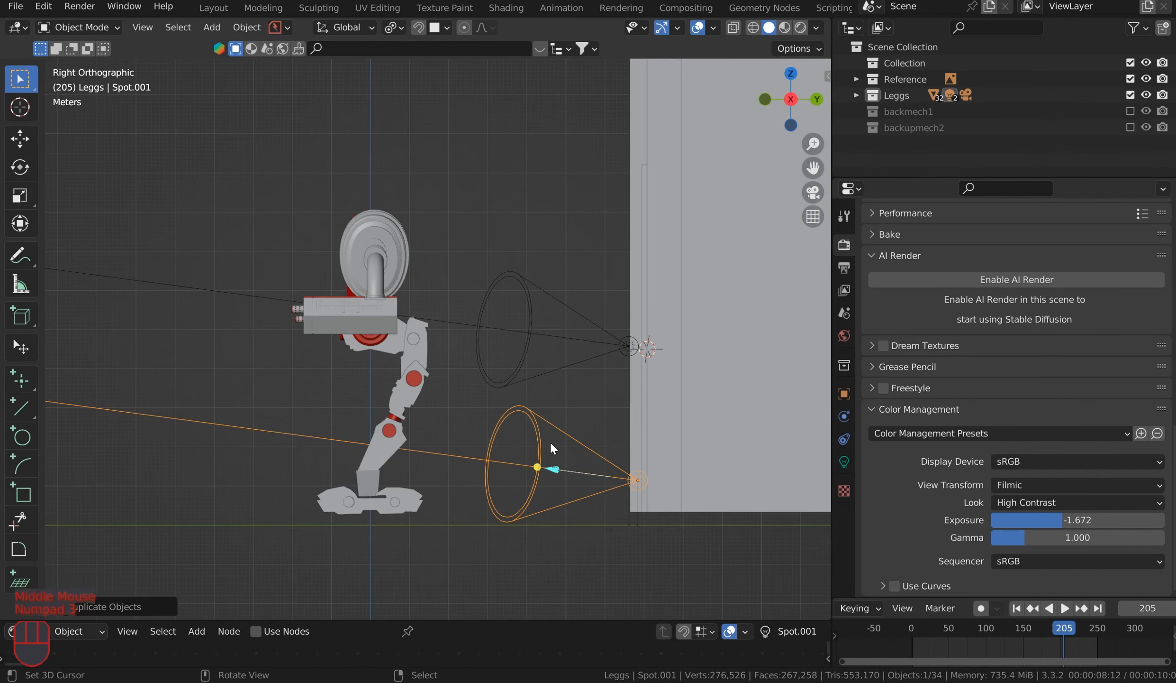
left_click_drag(536, 467, 394, 429)
middle_click_drag(394, 429, 592, 433)
left_click_drag(663, 487, 396, 435)
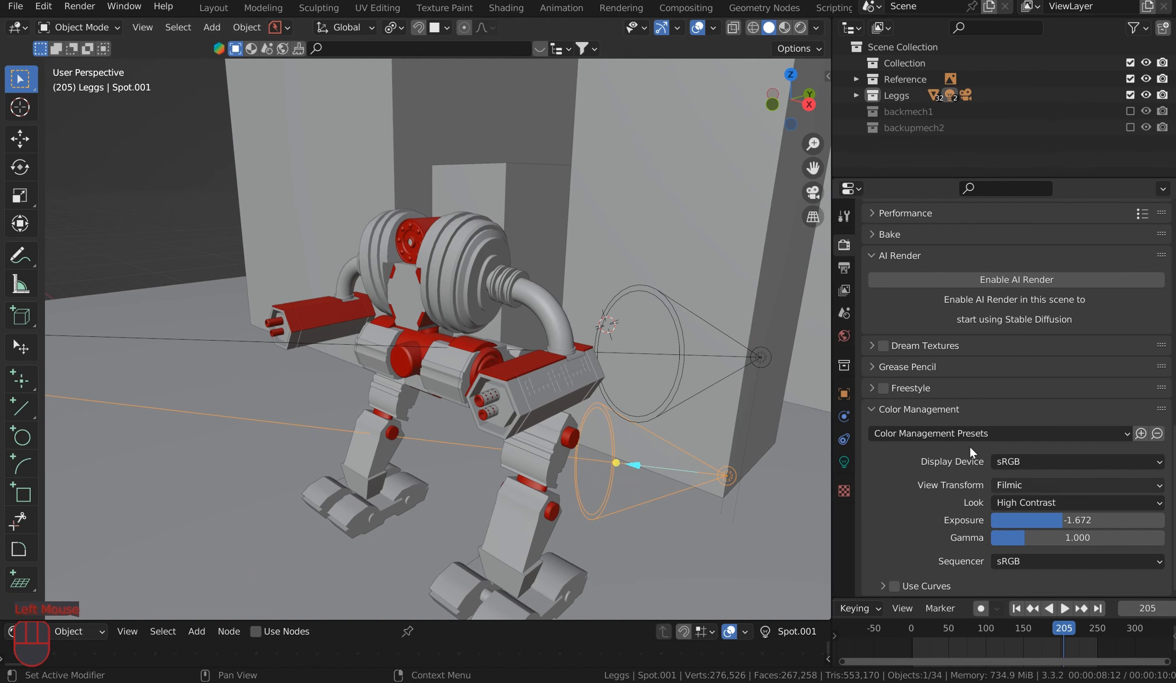
Step: Select both spot lights and move them together in the top view, away from the mech and beyond the corner of the building behind it
left_click(844, 461)
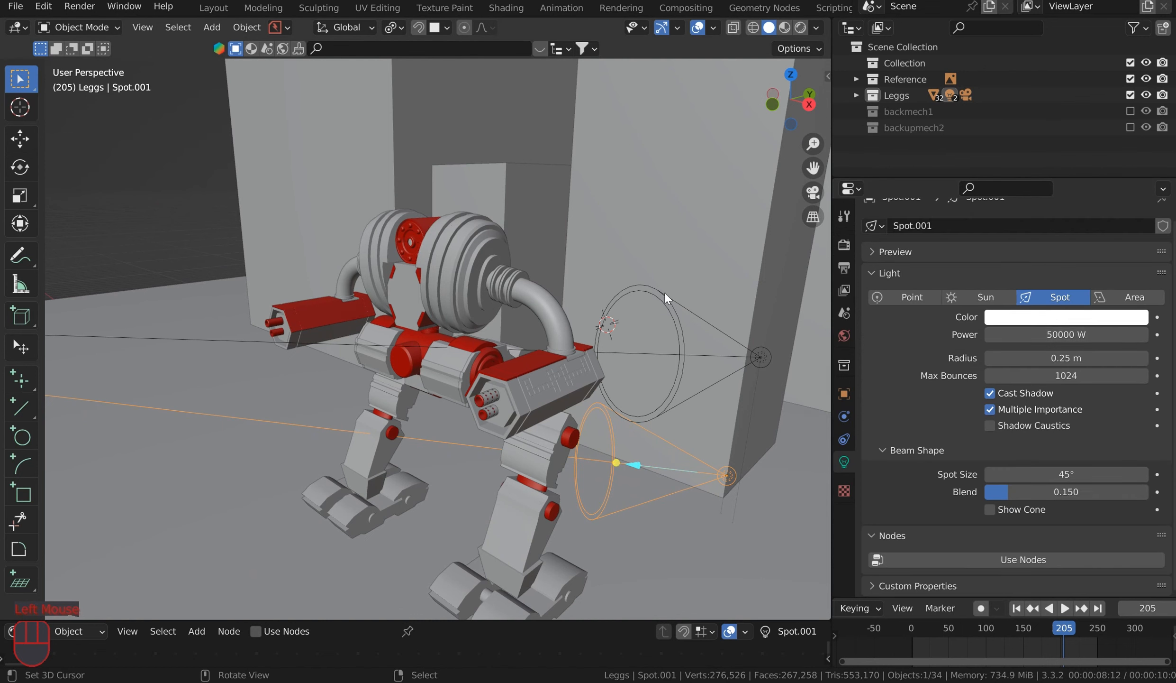
middle_click_drag(666, 294, 660, 289)
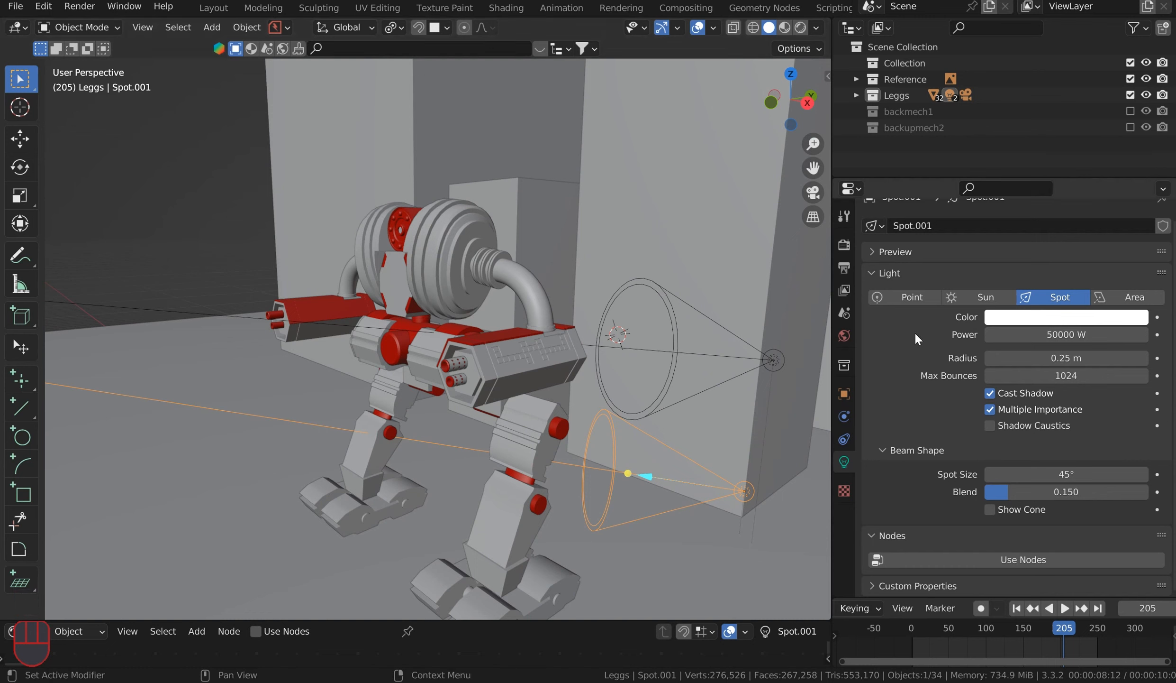
scroll(746, 481, "down", 3)
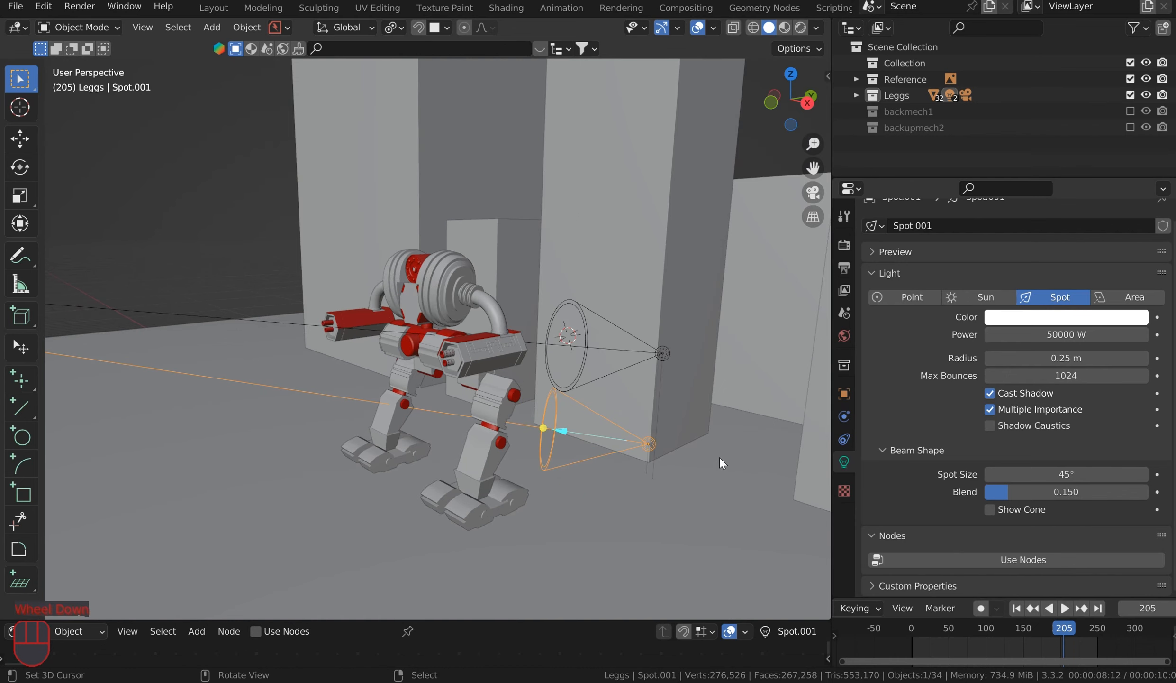
key("KP_3")
scroll(596, 358, "down", 1)
middle_click_drag(596, 358, 634, 448)
right_click(588, 467)
right_click(605, 423, "shift")
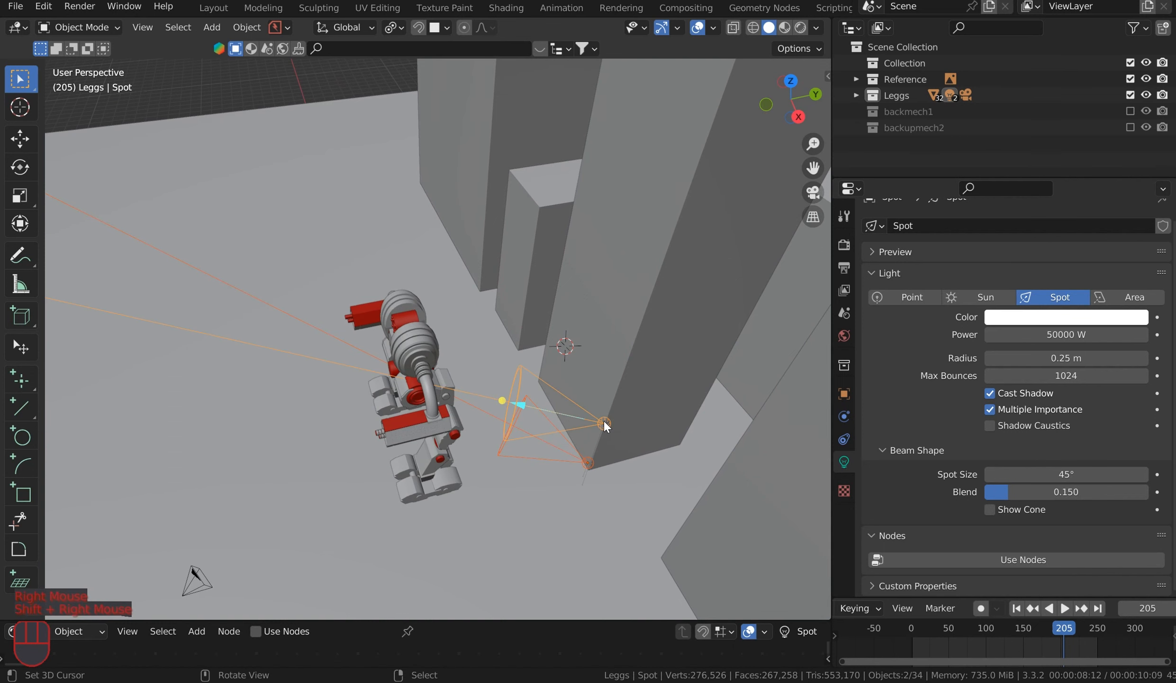
key("KP_7")
key("g")
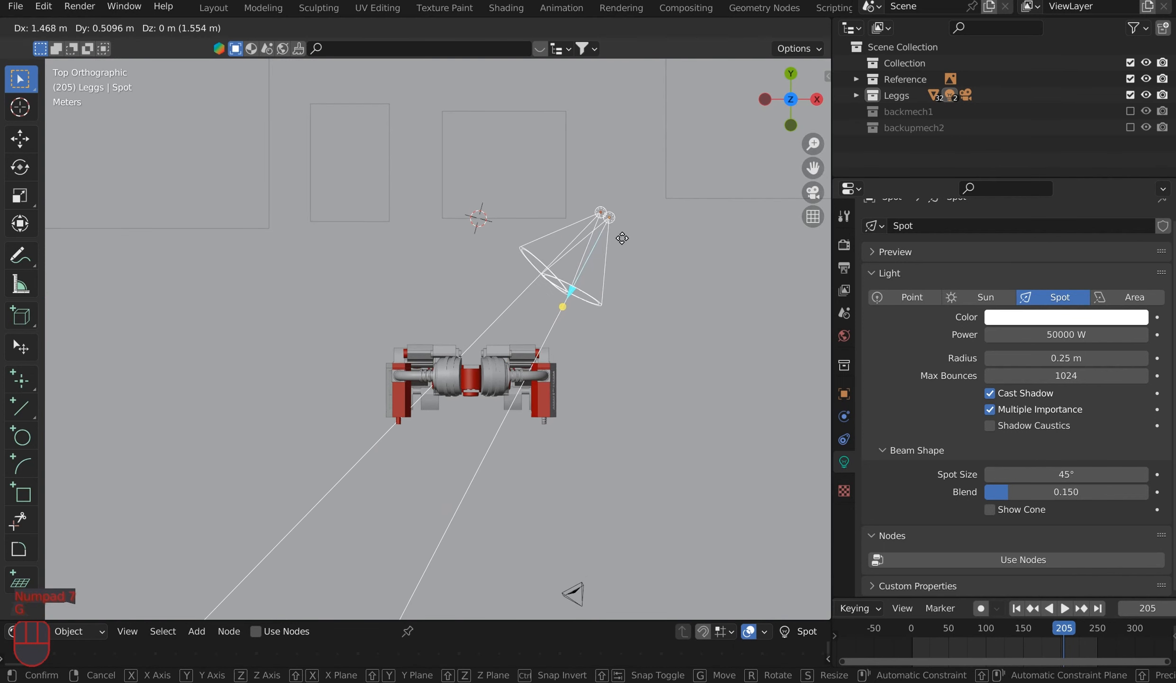
left_click(659, 207)
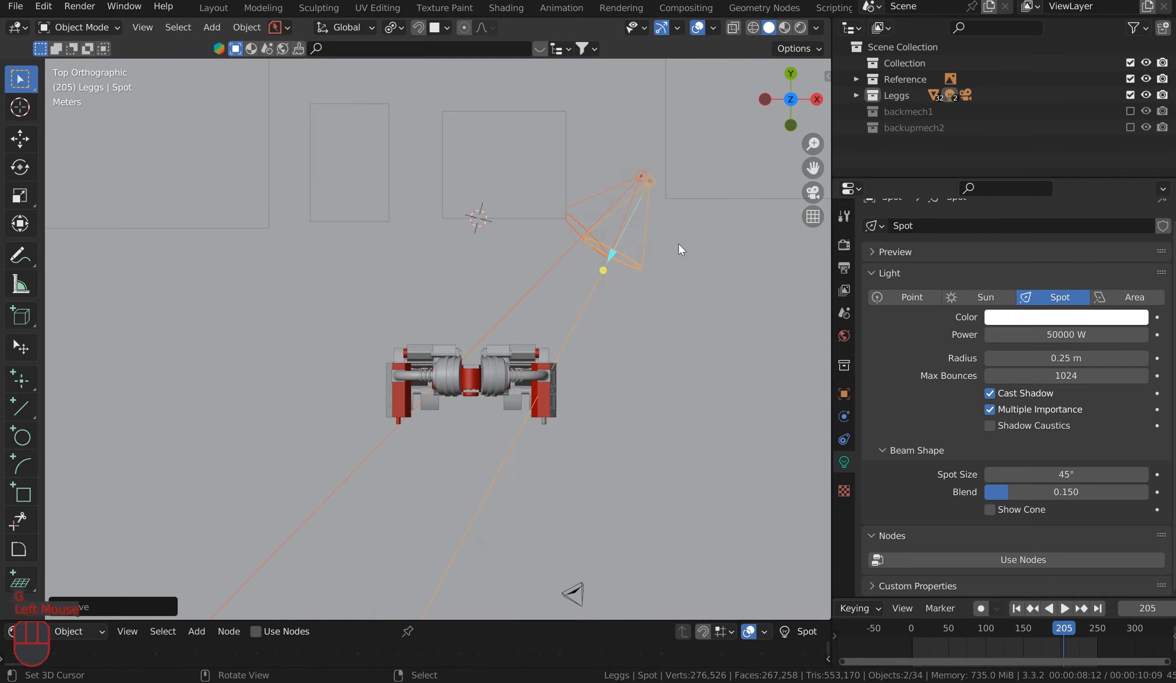
Step: Check the framing through the camera and tint the upper spot light pale blue
scroll(679, 242, "down", 2)
middle_click_drag(679, 242, 624, 231)
key("KP_0")
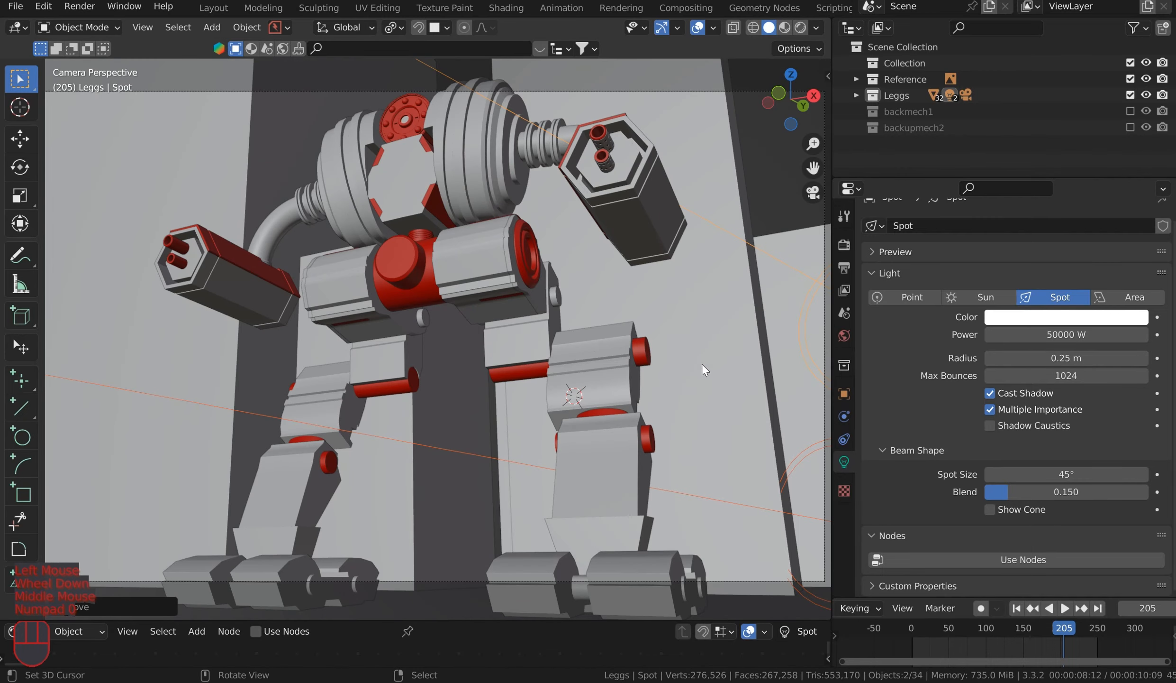
scroll(704, 368, "down", 1)
scroll(694, 351, "up", 3)
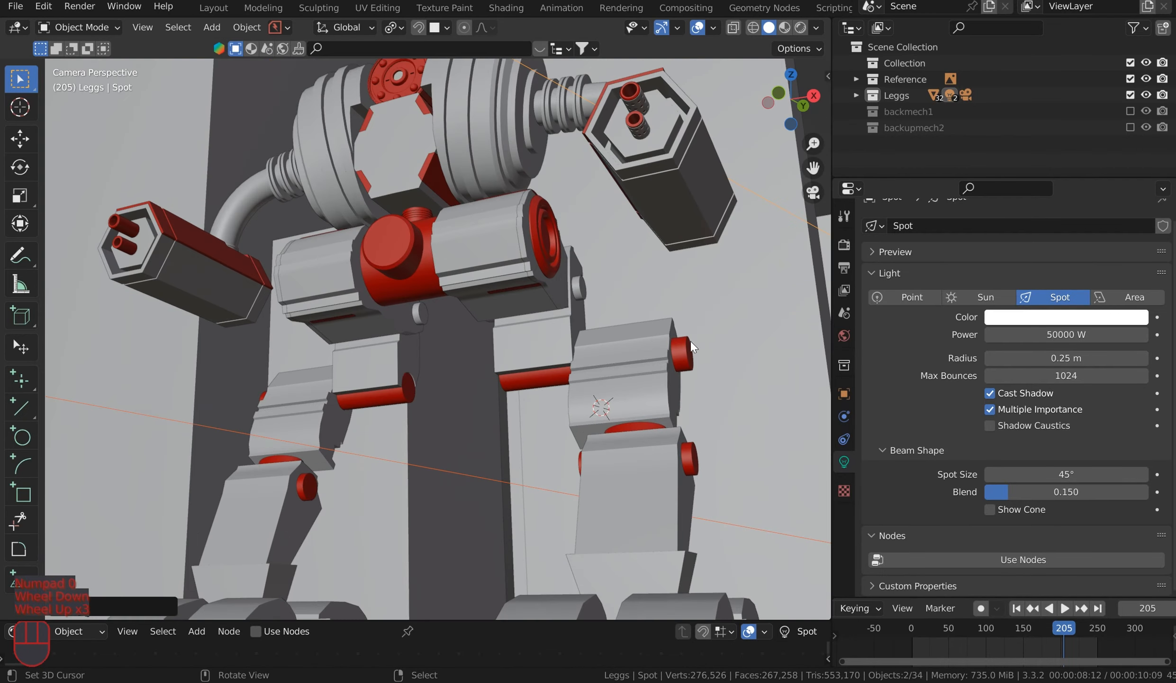
scroll(682, 330, "down", 2)
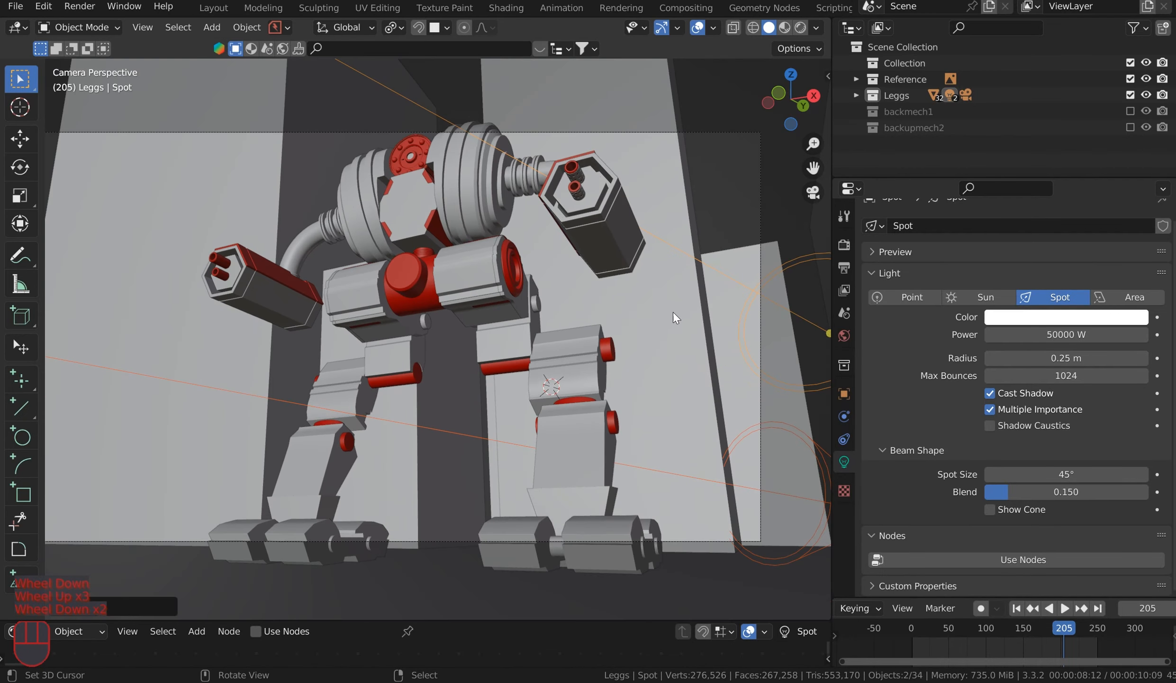
right_click(811, 327)
left_click(1067, 317)
left_click_drag(1069, 147, 1072, 147)
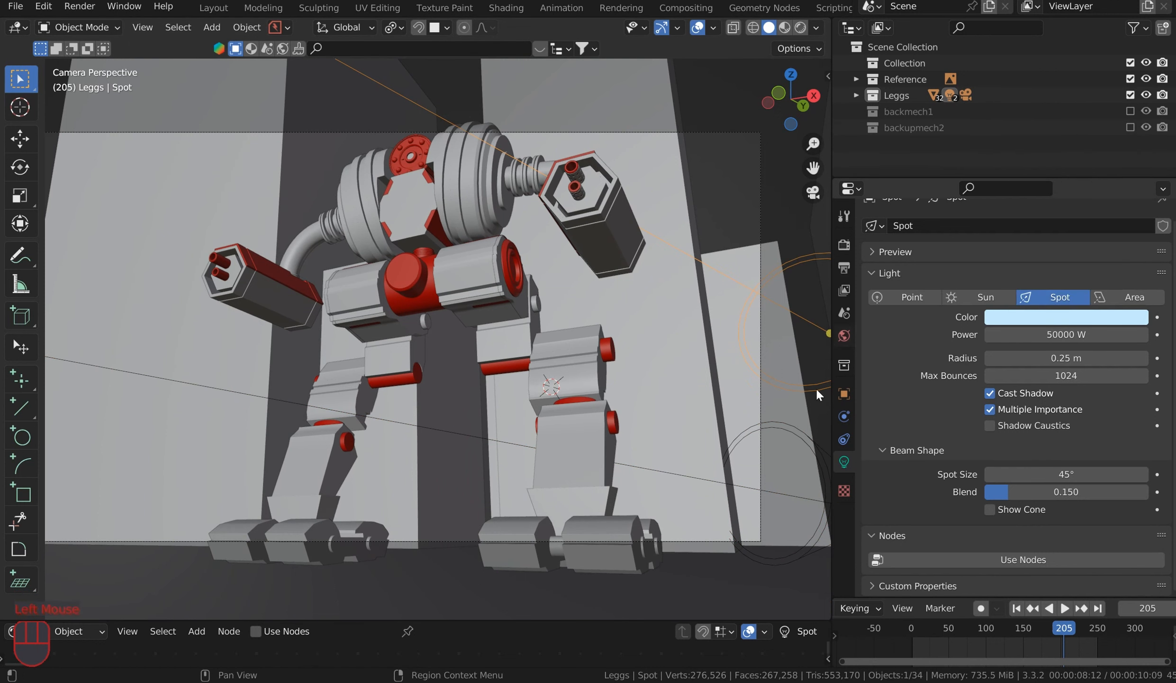
Step: Give the lower spot light a light cyan color and set its power to 75000 W
right_click(804, 436)
left_click(1053, 315)
left_click_drag(1068, 149, 1073, 146)
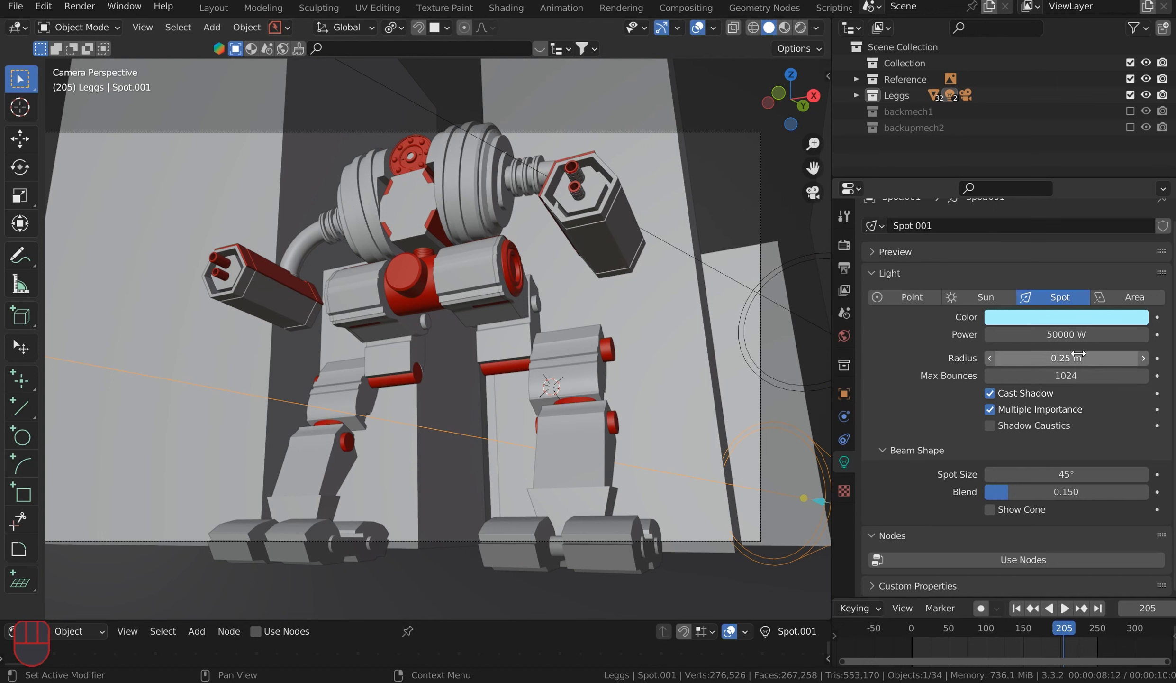
left_click(1079, 336)
type("7")
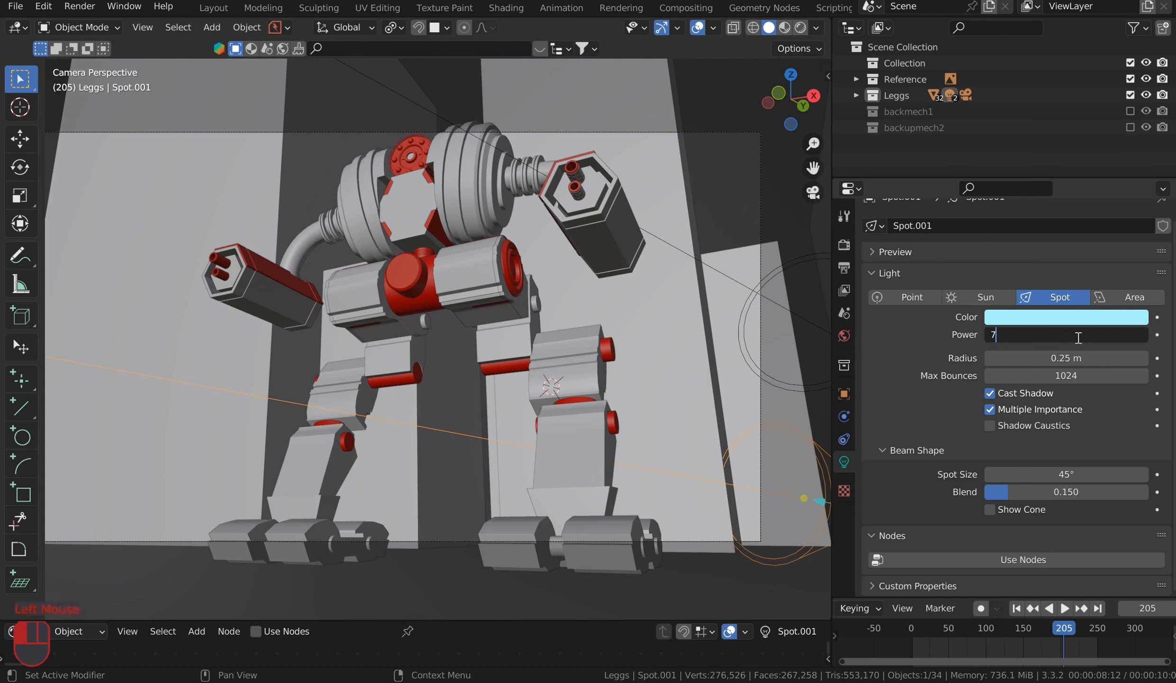
type("5000")
key("Return")
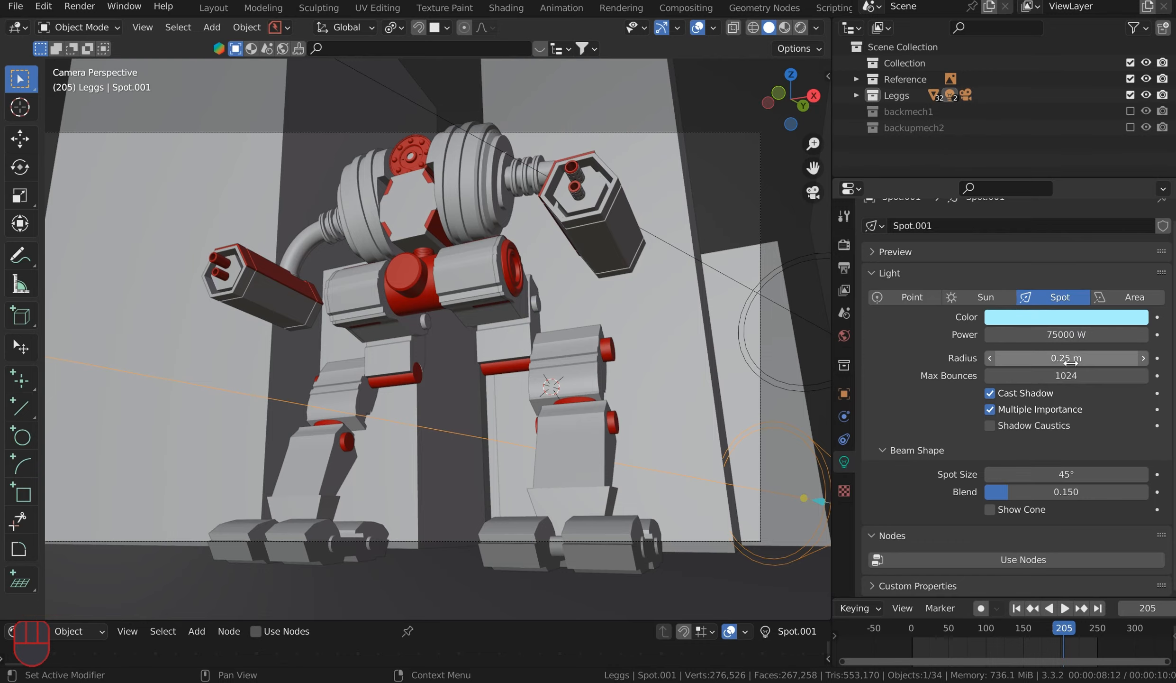
Step: Render frame 205 and examine how the tinted spot lights fall on the mech and the buildings
left_click(79, 6)
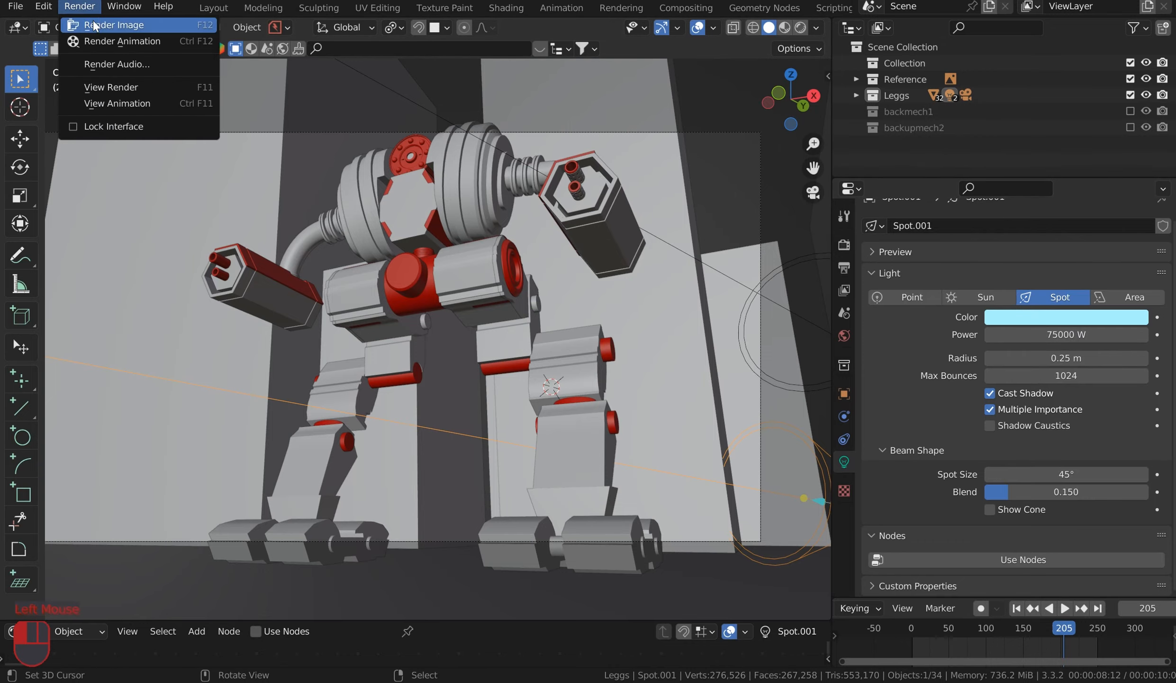
left_click(99, 27)
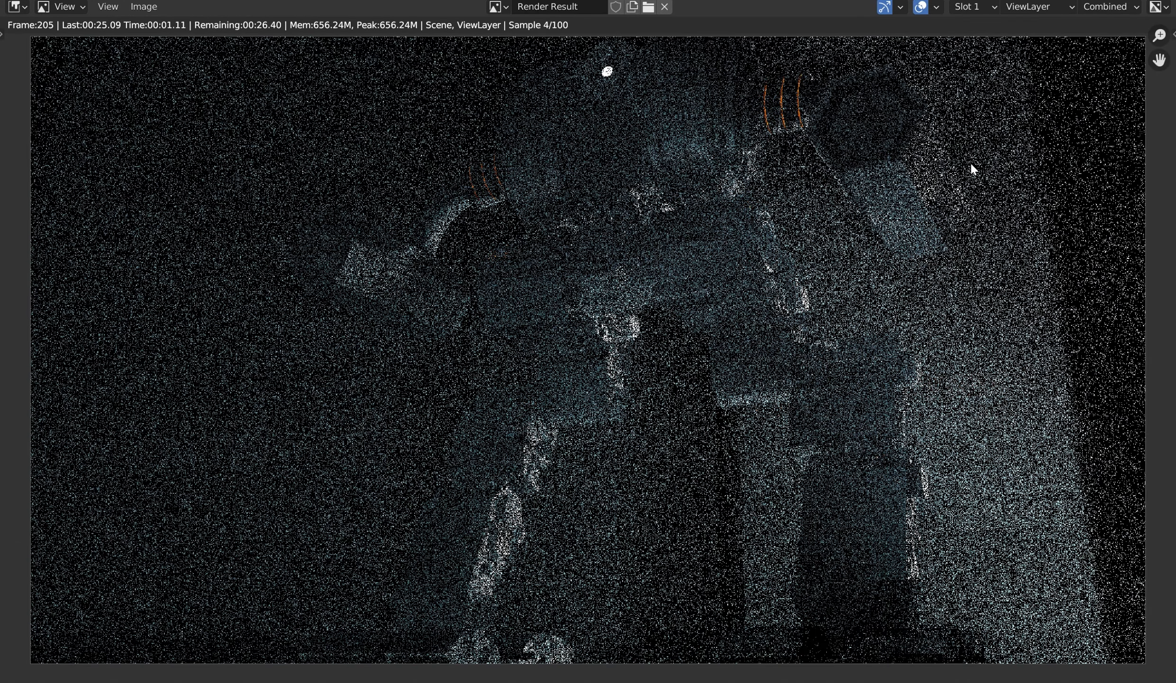
middle_click_drag(966, 176, 986, 166, "ctrl")
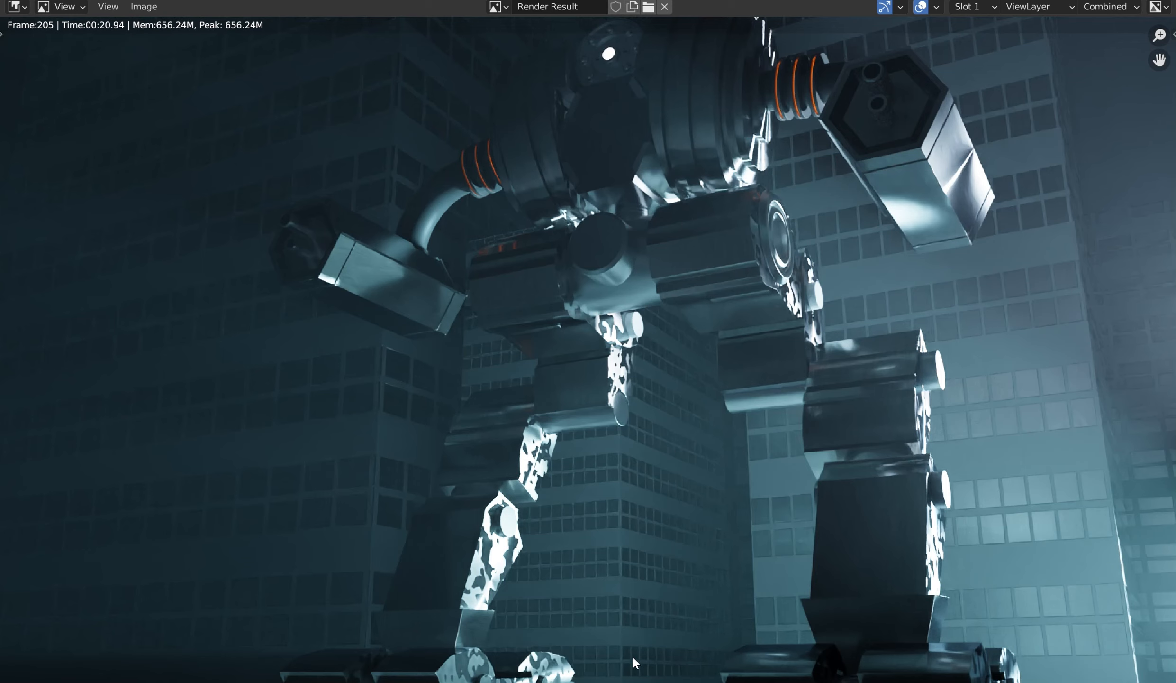
left_click(601, 629)
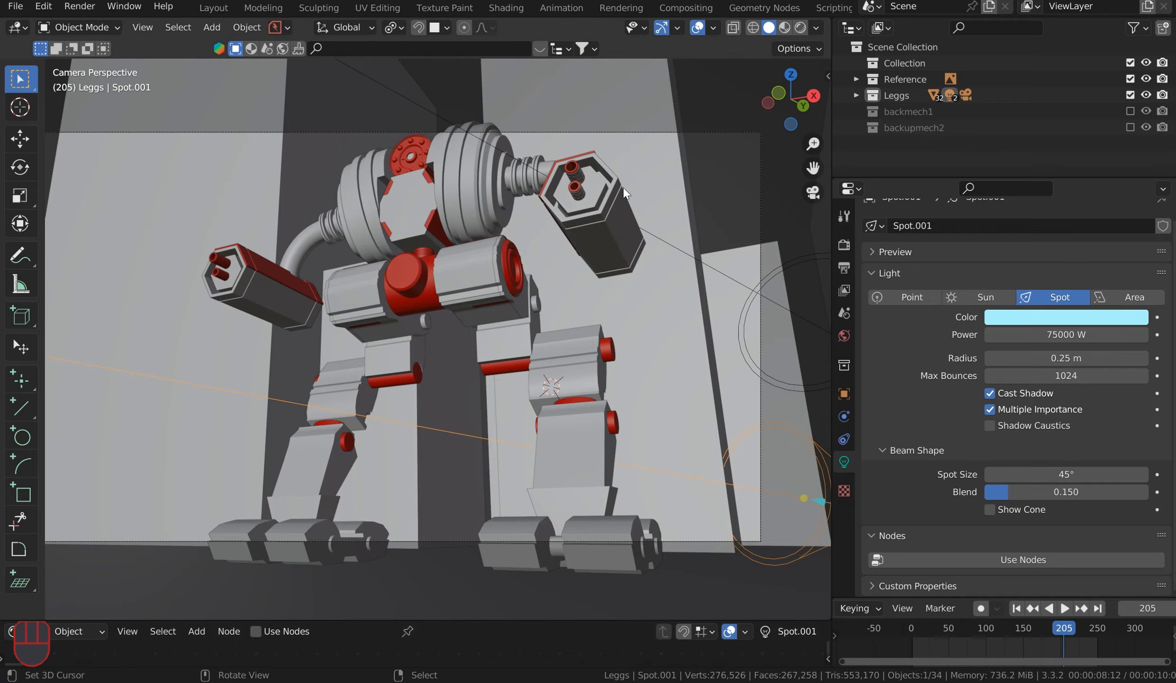
Step: Inspect the round red face plate and its open central ring on the mech's upper body up close
middle_click_drag(623, 188, 575, 279)
middle_click_drag(576, 279, 471, 154, "shift")
scroll(536, 207, "up", 1, "ctrl")
middle_click_drag(470, 154, 520, 288, "shift")
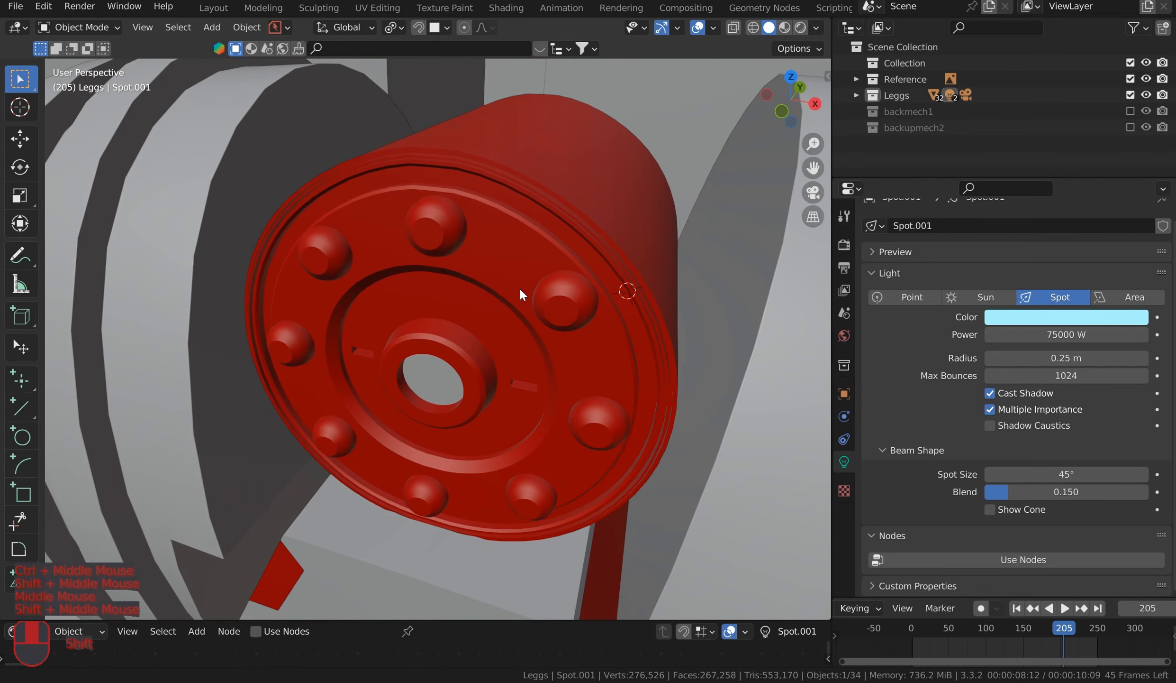